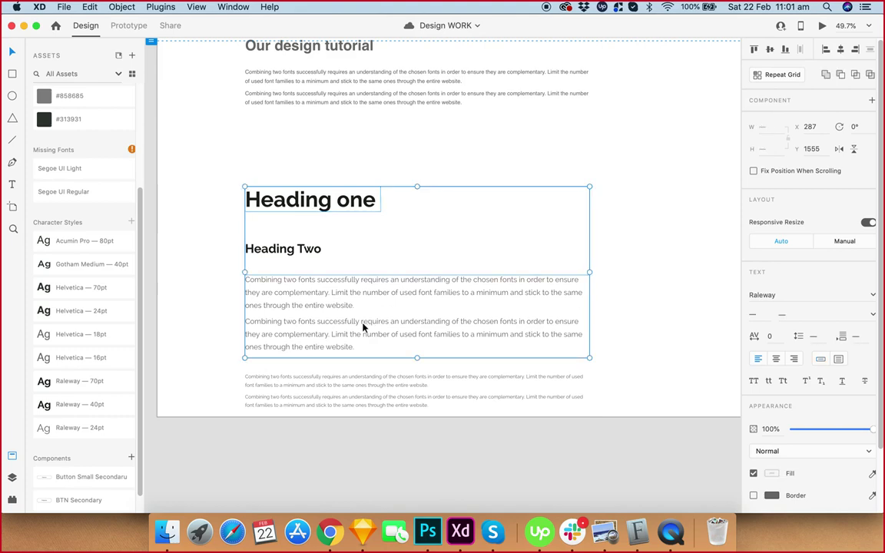
Try narrowing the two paragraph text boxes below Heading Two, and undo the resize.
scroll(416, 353, "down", 3)
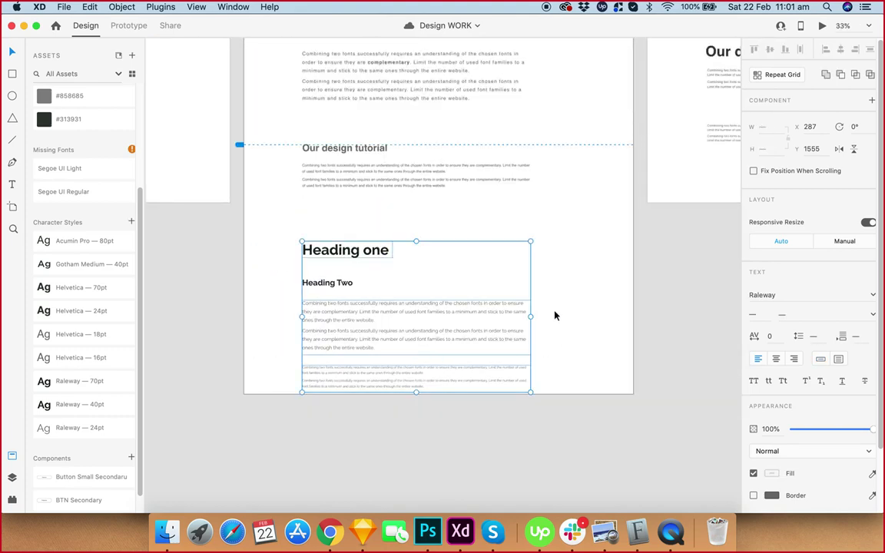
left_click(454, 323)
left_click(454, 376, "shift")
left_click_drag(528, 348, 477, 352)
key("super+z")
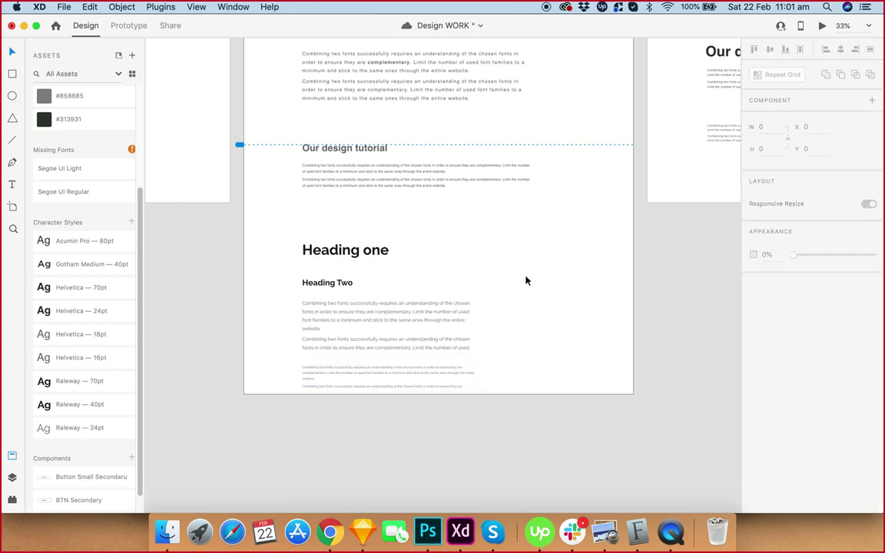
key("super+shift+z")
scroll(414, 307, "up", 3)
key("super+z")
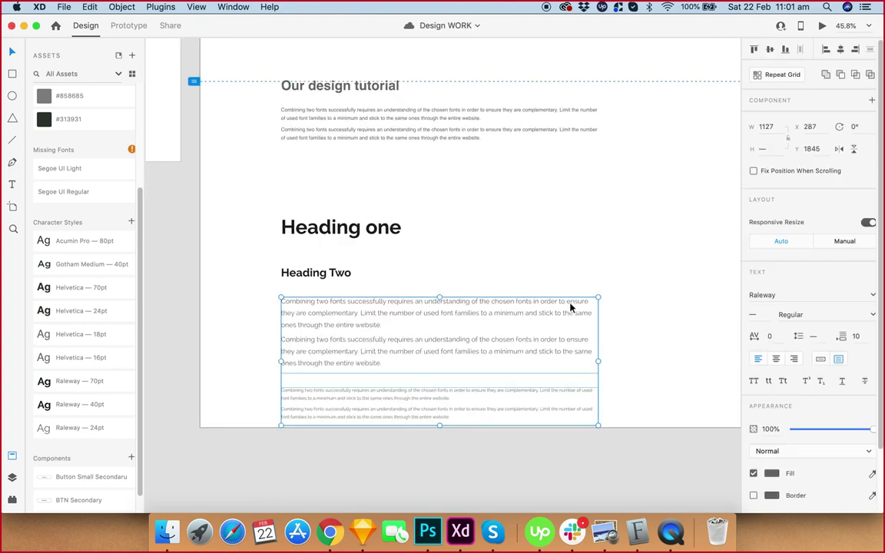
Move the whole block of Heading one, Heading Two and both paragraphs up so Heading one sits at Y 1452.
left_click(527, 231)
left_click_drag(420, 220, 339, 381)
left_click(645, 177)
Change the font of the Raleway 70pt character style used by Heading one to Poppins.
left_click(300, 202)
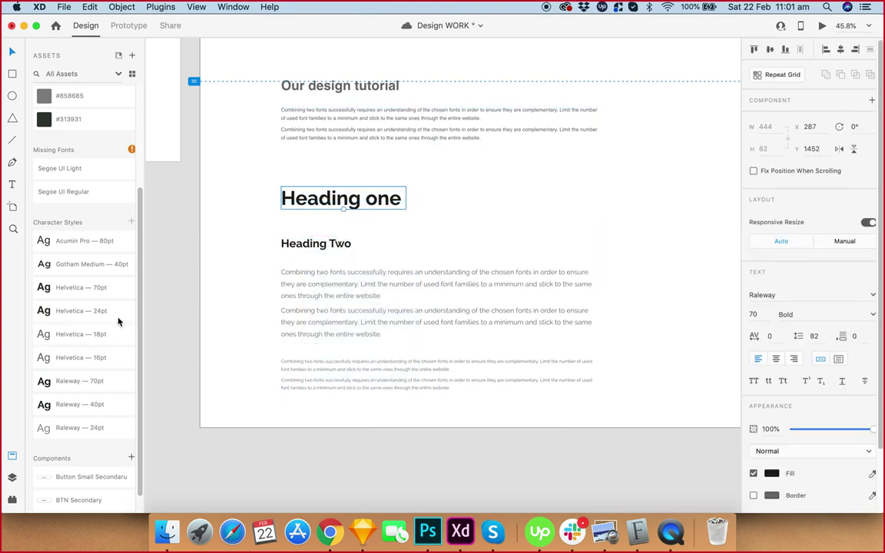
right_click(86, 381)
left_click(105, 398)
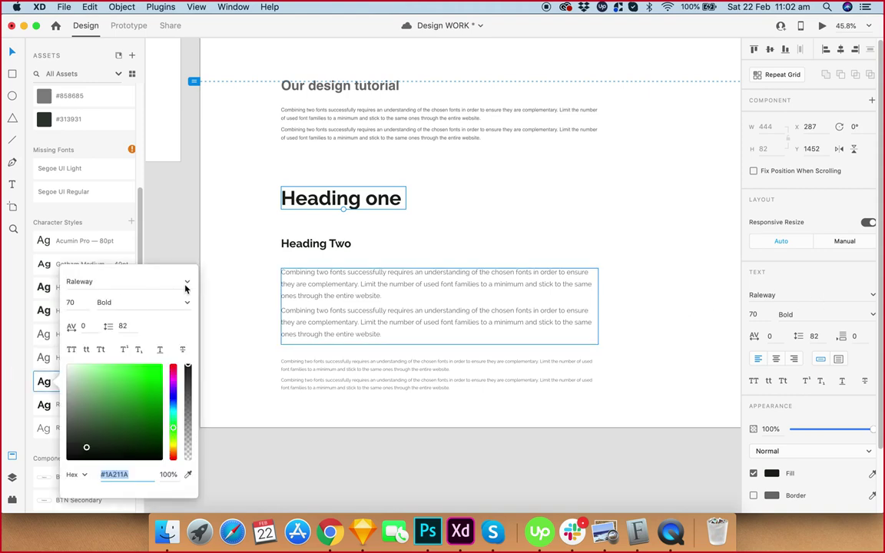
left_click(176, 281)
type("Poppins")
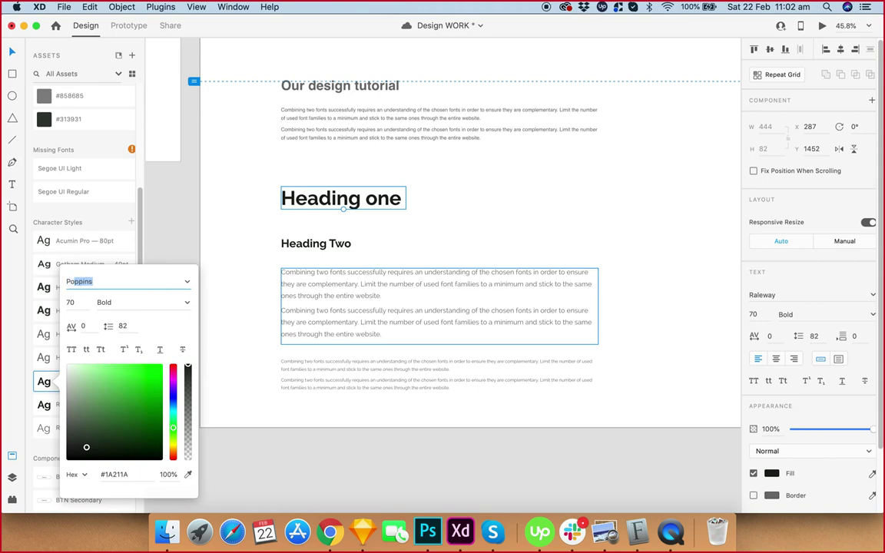
key("Return")
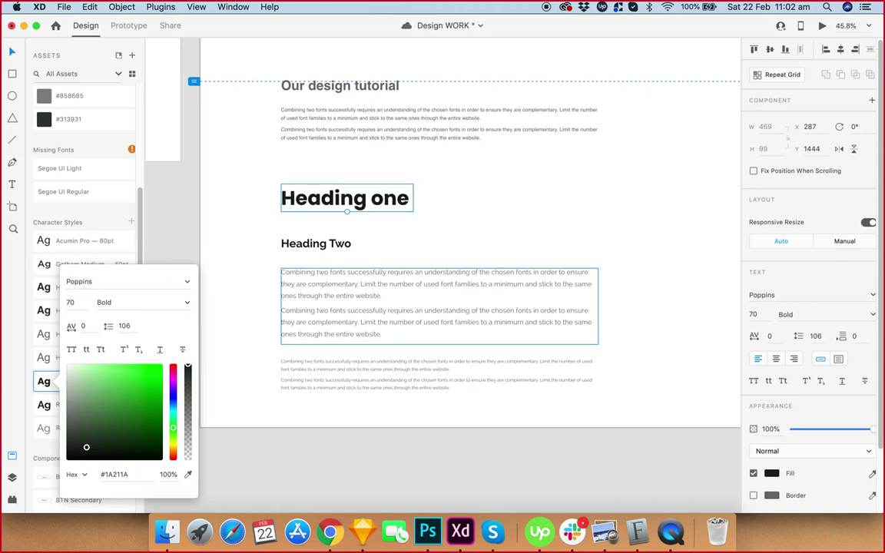
Reduce the size of Heading one's character style to 66 pt and close the style editor.
left_click(71, 301)
key("Down")
key("Down")
key("Down")
key("Down")
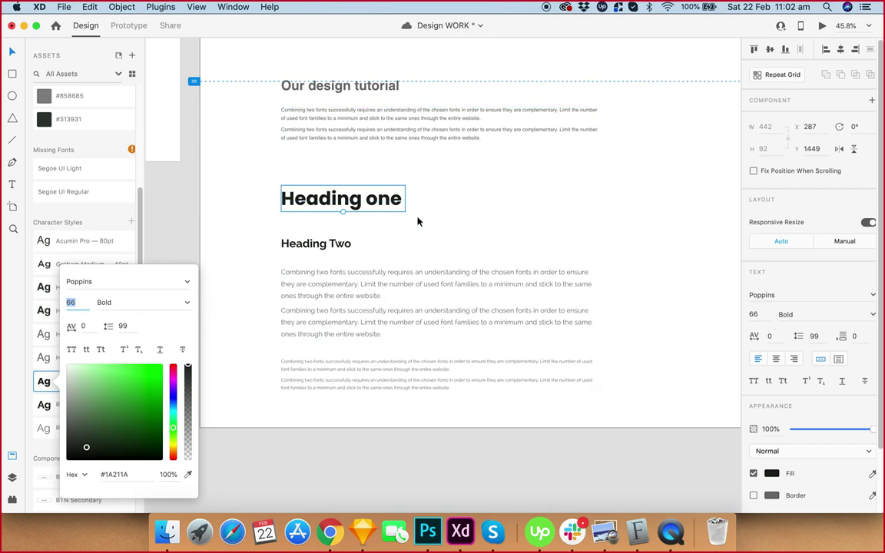
scroll(412, 244, "down", 5)
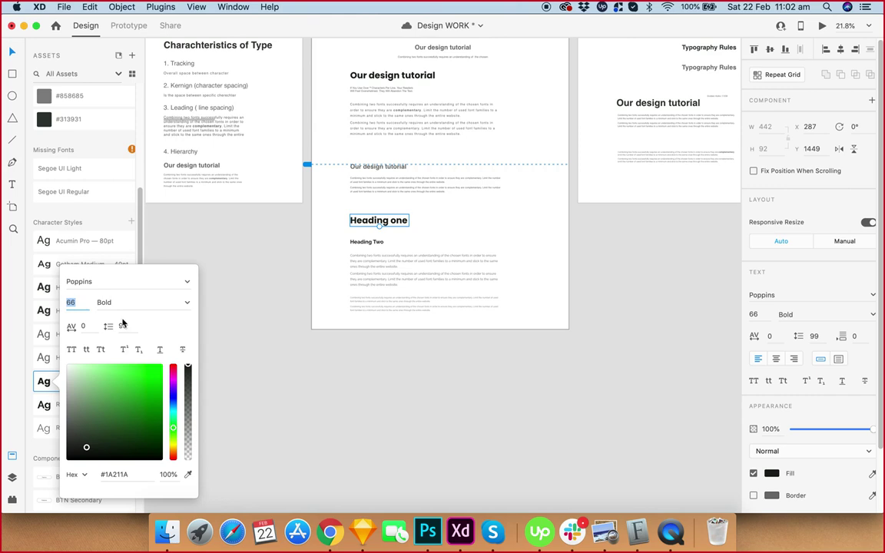
scroll(467, 245, "up", 1)
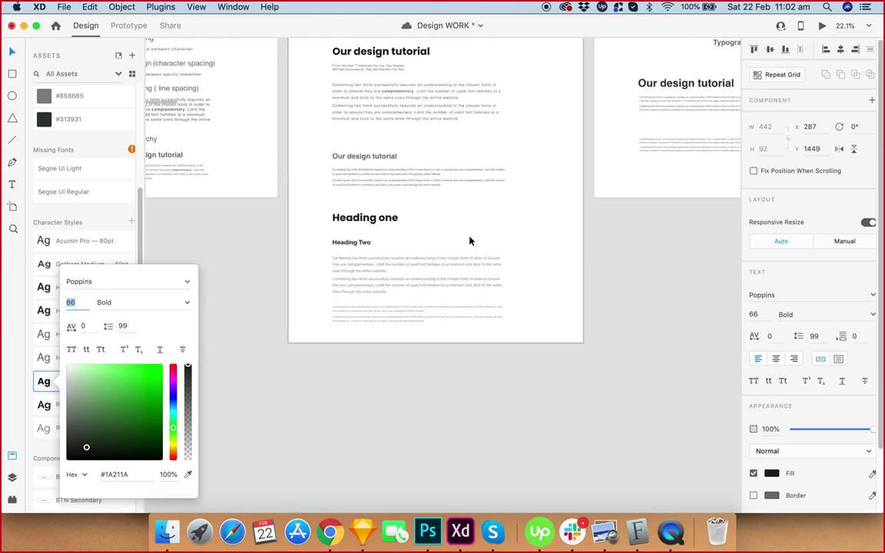
scroll(470, 241, "up", 3)
left_click(454, 187)
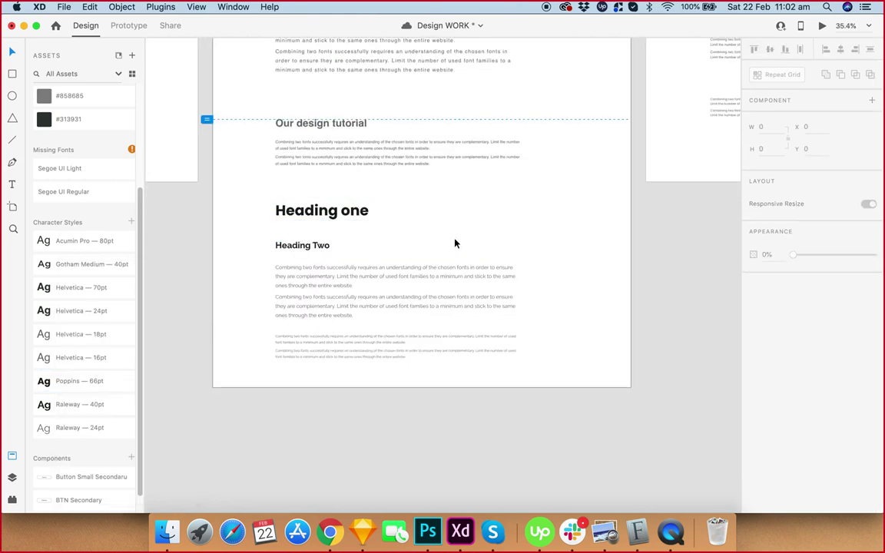
Undo the font and size changes made to Heading one's character style.
left_click(313, 247)
key("super+z")
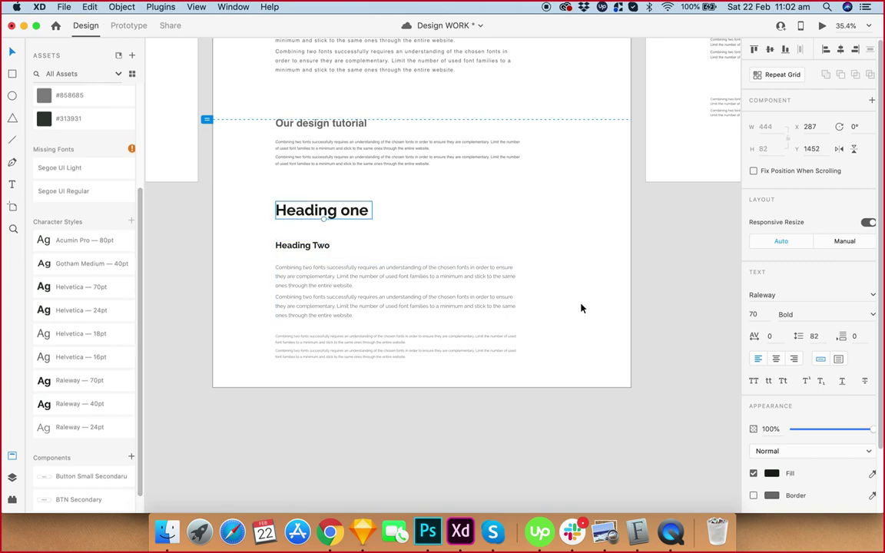
left_click(603, 294)
Move Heading one down closer to Heading Two, to Y 1498, keeping its left alignment.
left_click_drag(355, 221, 354, 223)
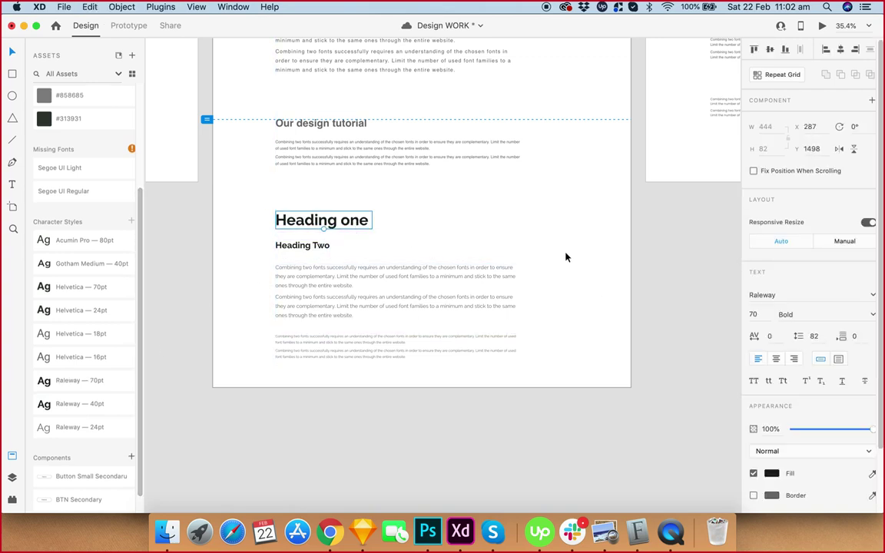
left_click(499, 251)
scroll(421, 241, "up", 2)
scroll(266, 236, "up", 2)
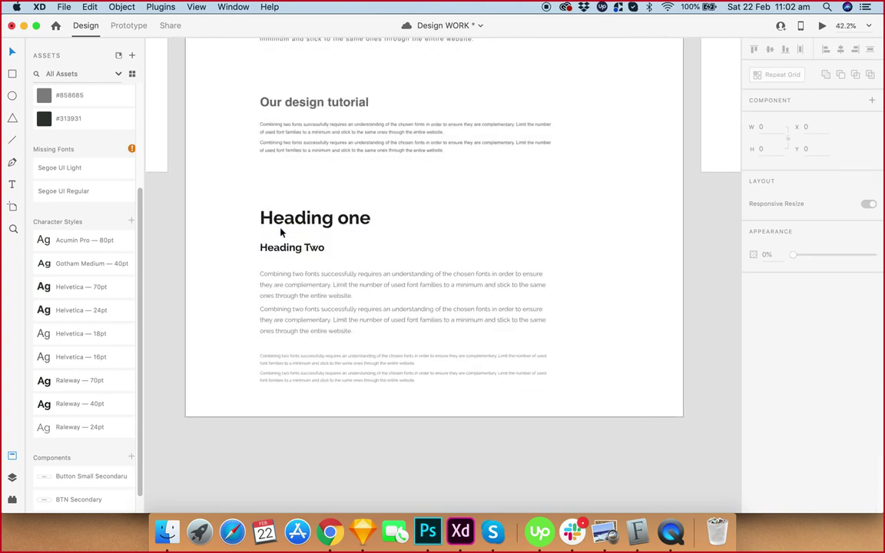
Switch to Finder to look over the folders of font families, and return to Adobe XD.
left_click(168, 532)
left_click(397, 264)
left_click(12, 12)
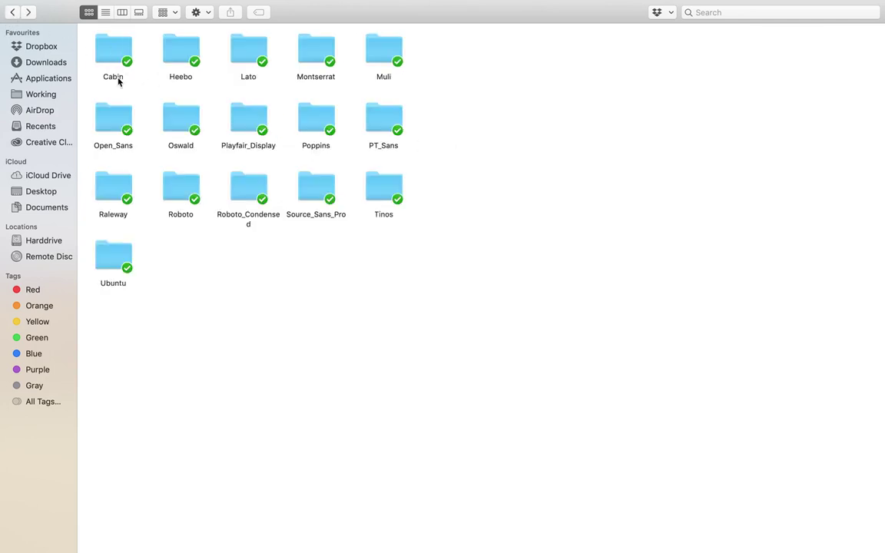
left_click(114, 117)
left_click(251, 260)
mouse_move(396, 536)
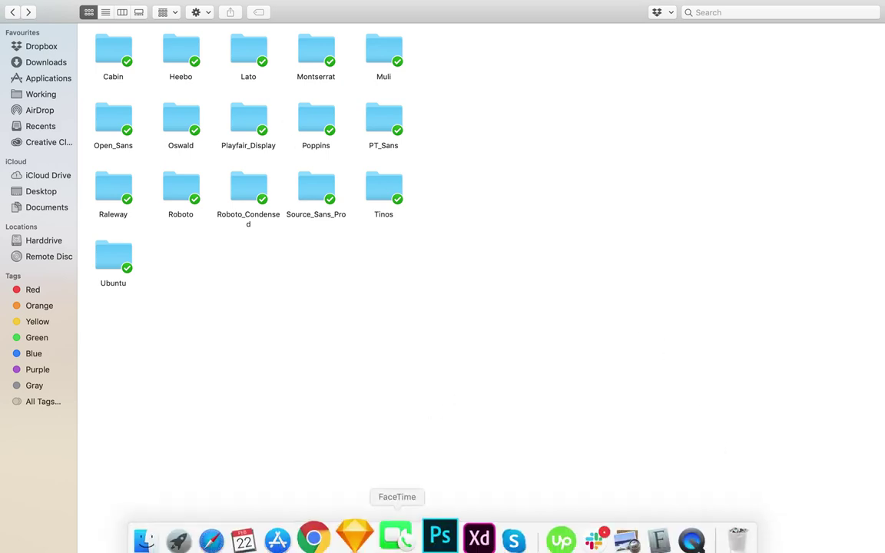
left_click(456, 537)
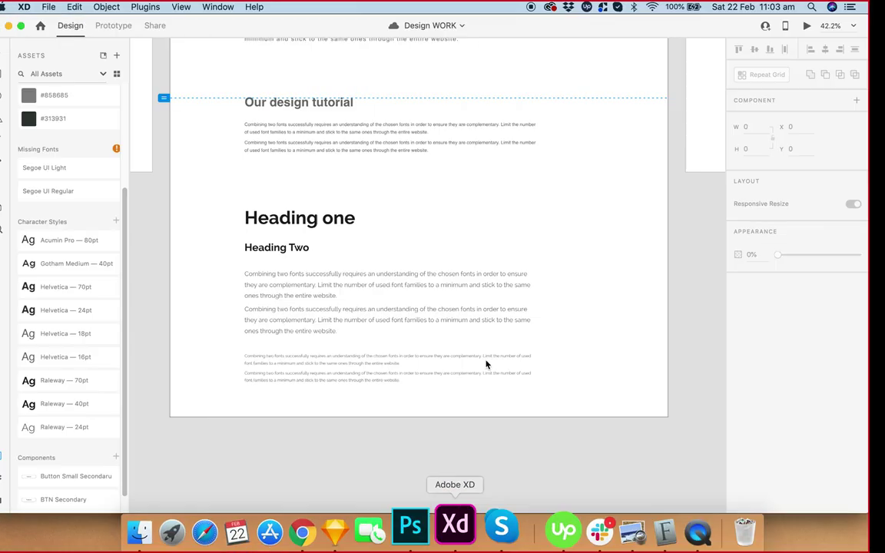
Duplicate the block of Heading one, Heading Two and both paragraphs beside the original.
left_click_drag(489, 224, 645, 304)
left_click(530, 434)
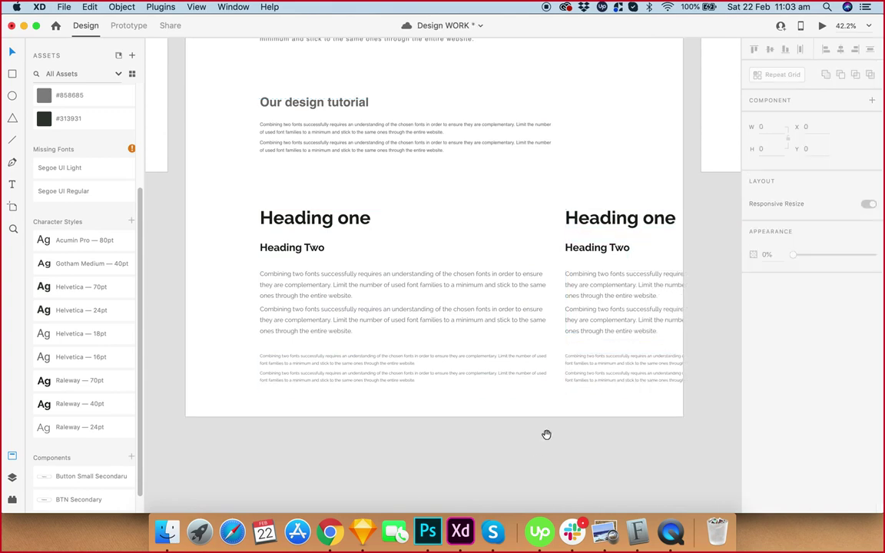
left_click_drag(546, 434, 387, 432)
Extend the Web 1920 – 2 artboard downward to a height of 3804.
scroll(458, 424, "down", 5)
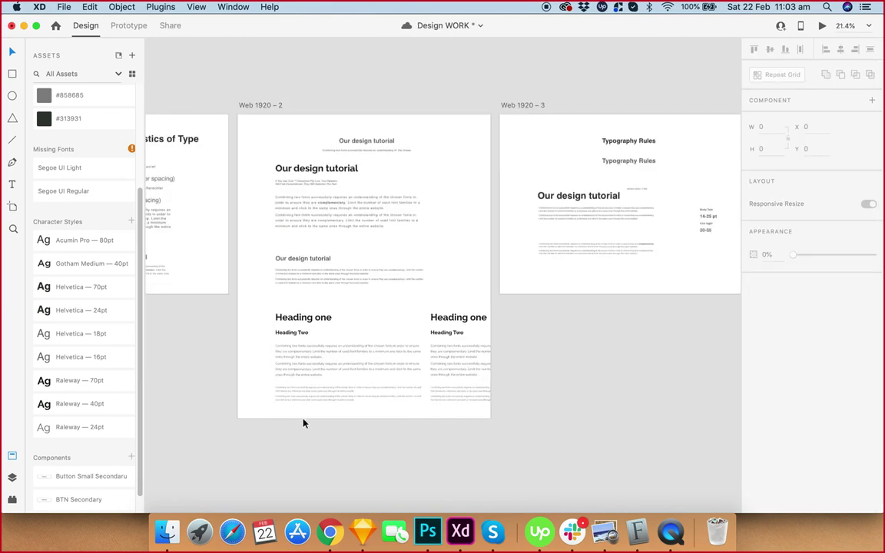
left_click(273, 106)
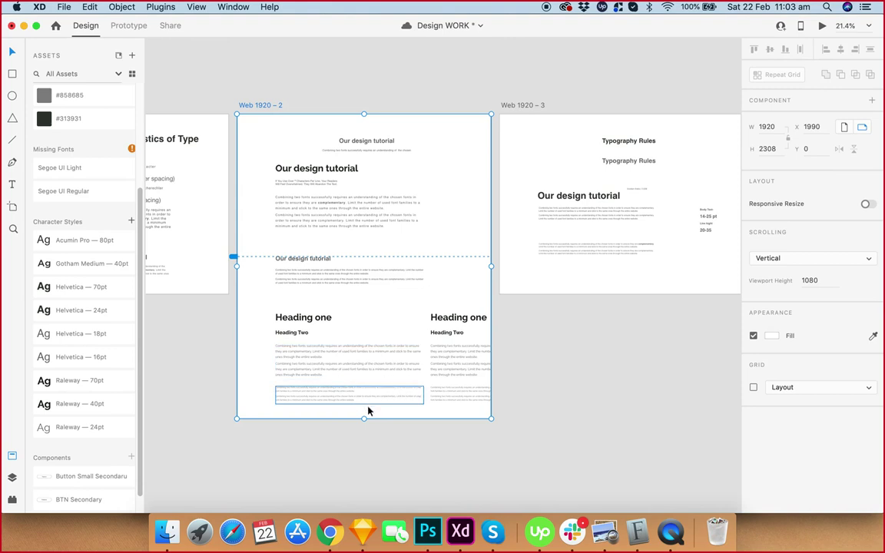
left_click_drag(363, 418, 502, 252)
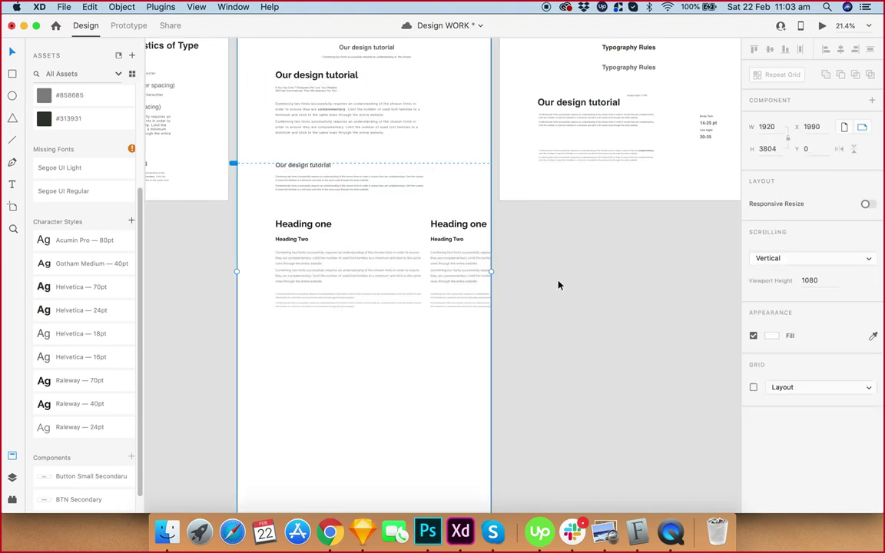
Move the duplicated headings and paragraphs below the original block, aligned with it at X 287 and Y 2281.
left_click(454, 229)
left_click(457, 292, "shift")
left_click_drag(458, 295, 298, 388)
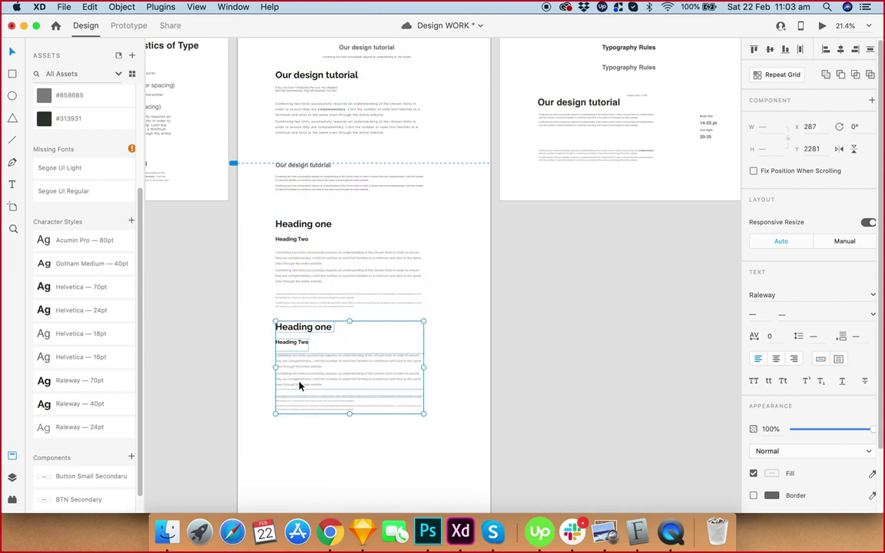
scroll(299, 384, "up", 5)
left_click(586, 265)
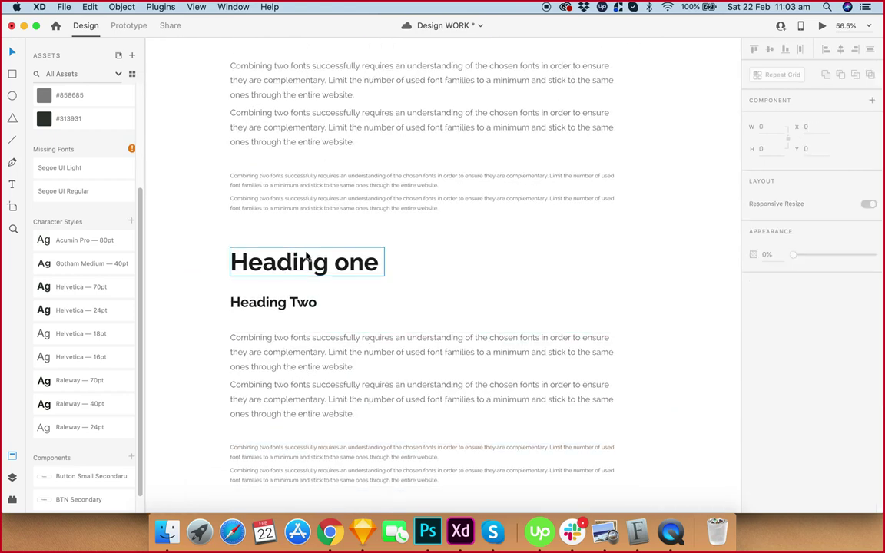
Set the font of the duplicated Heading one and Heading Two to Playfair Display.
left_click(297, 265)
left_click(299, 302, "shift")
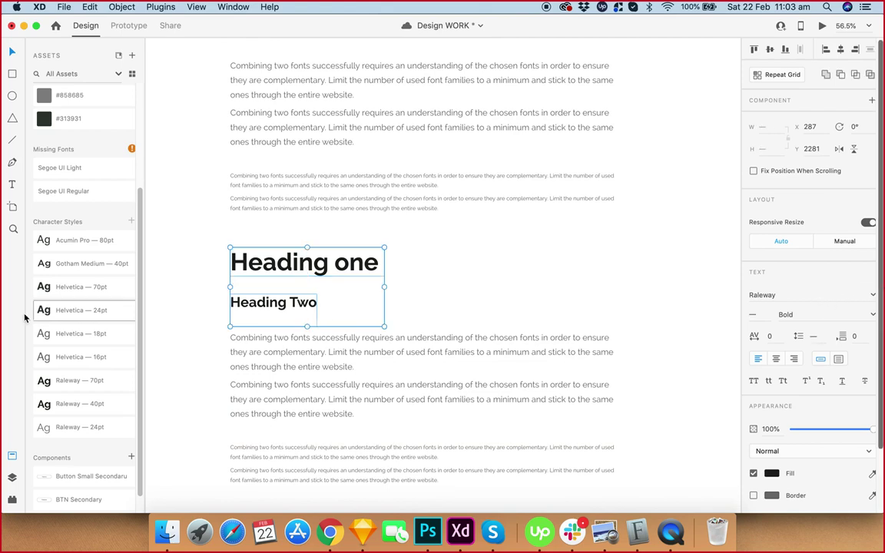
scroll(115, 346, "down", 1)
left_click(812, 296)
type("Playfair Display")
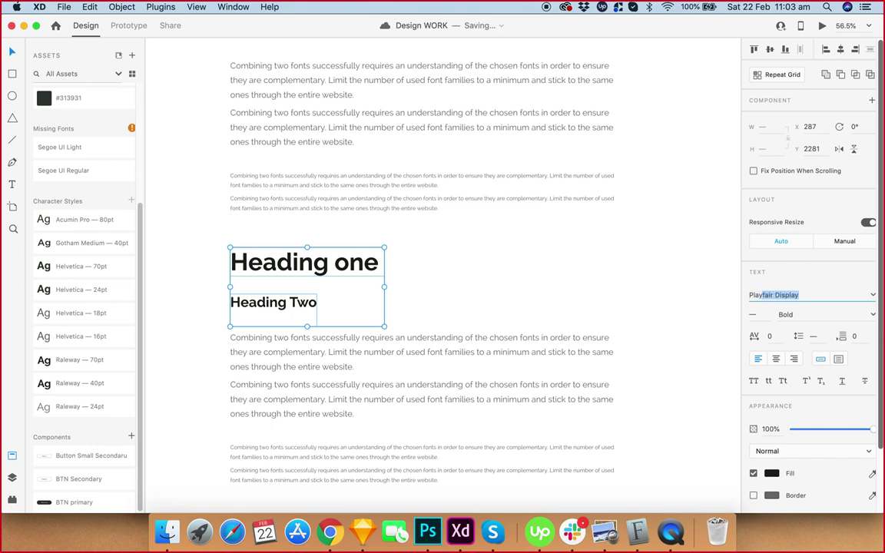
key("Return")
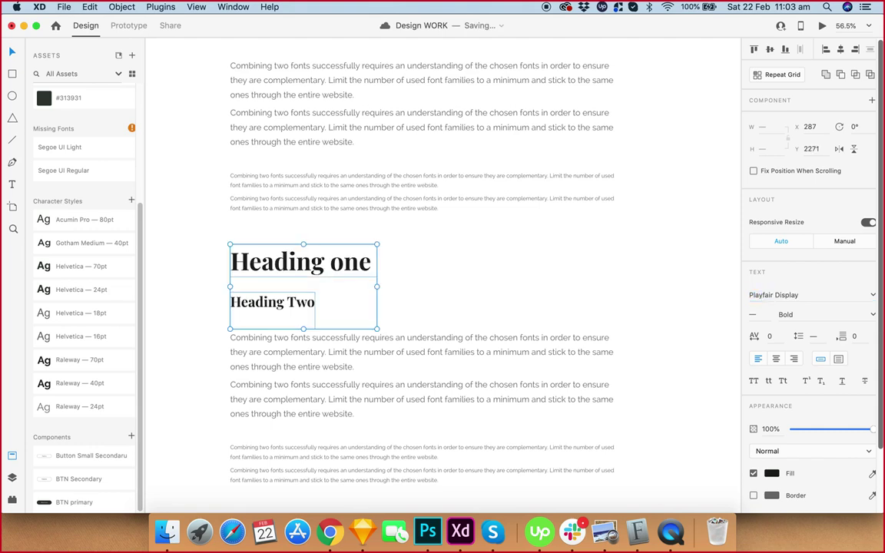
left_click(442, 288)
Set the font of both paragraph blocks below the duplicated headings to Lato, after trying Roboto Condensed and Roboto.
scroll(408, 291, "down", 2)
left_click(307, 208)
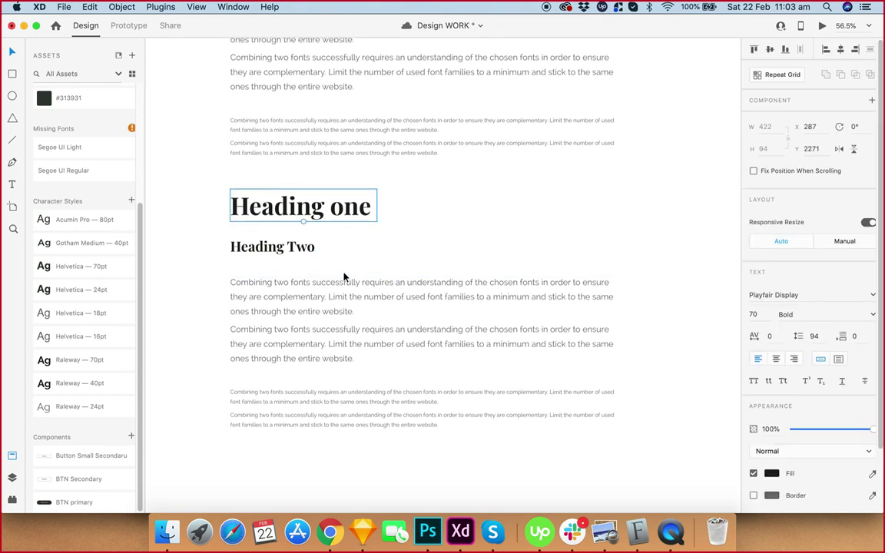
scroll(345, 279, "up", 4)
scroll(363, 278, "down", 2)
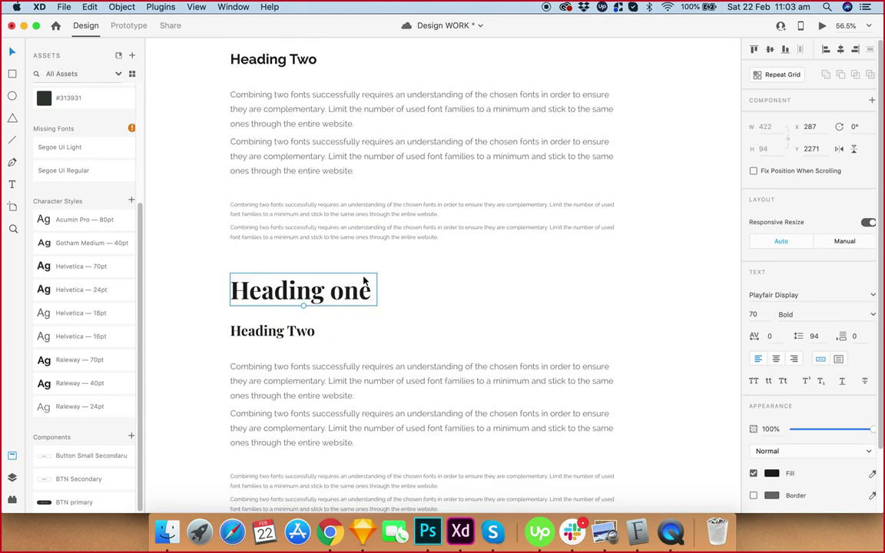
left_click(338, 381)
scroll(343, 363, "down", 2)
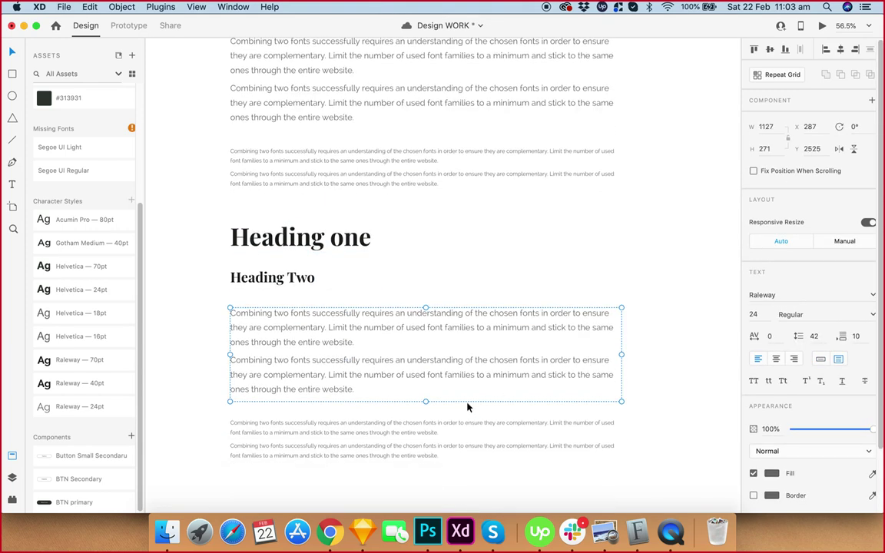
left_click(393, 443, "shift")
left_click(805, 296)
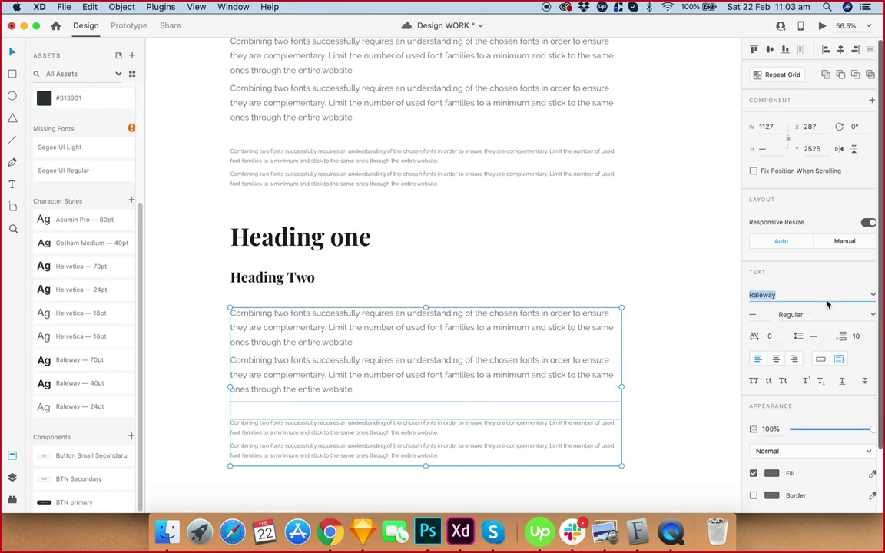
type("Roboto Condensed")
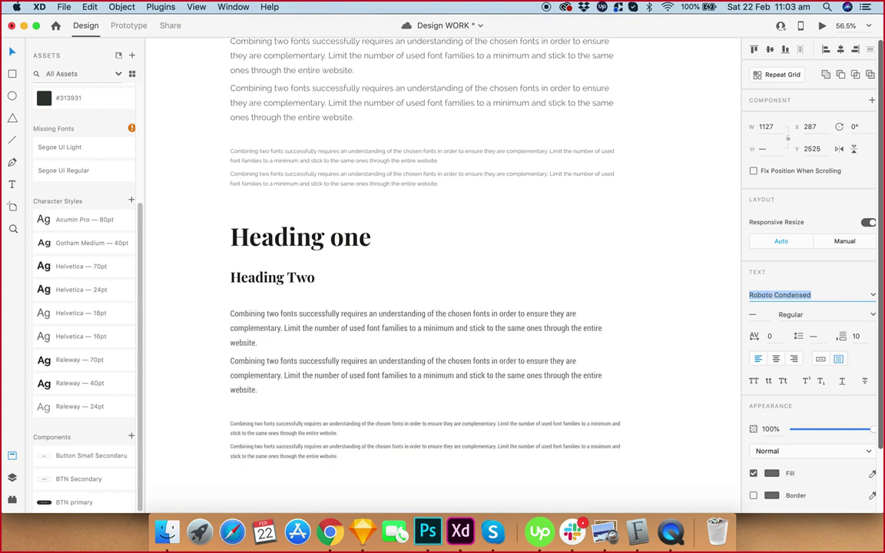
key("Up")
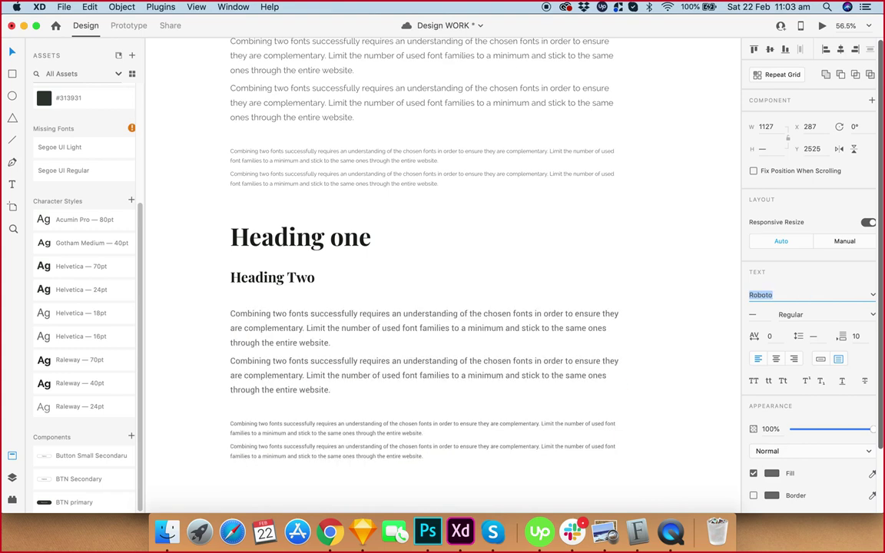
type("Lato")
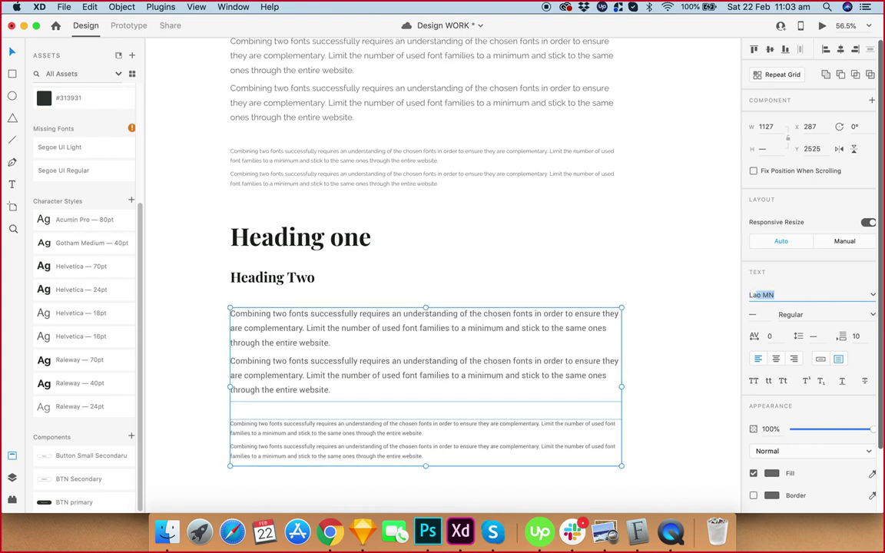
key("Return")
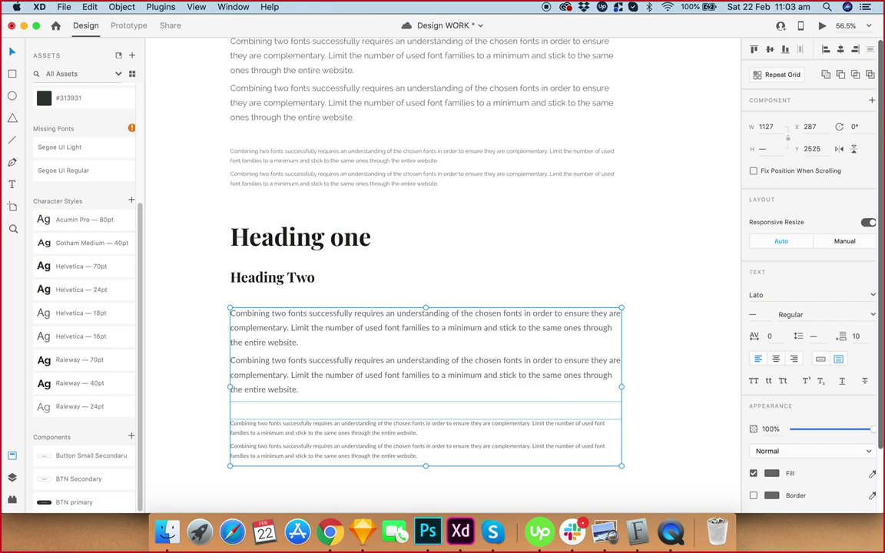
Save the document and clear the paragraph selection.
key("super+s")
left_click(410, 241)
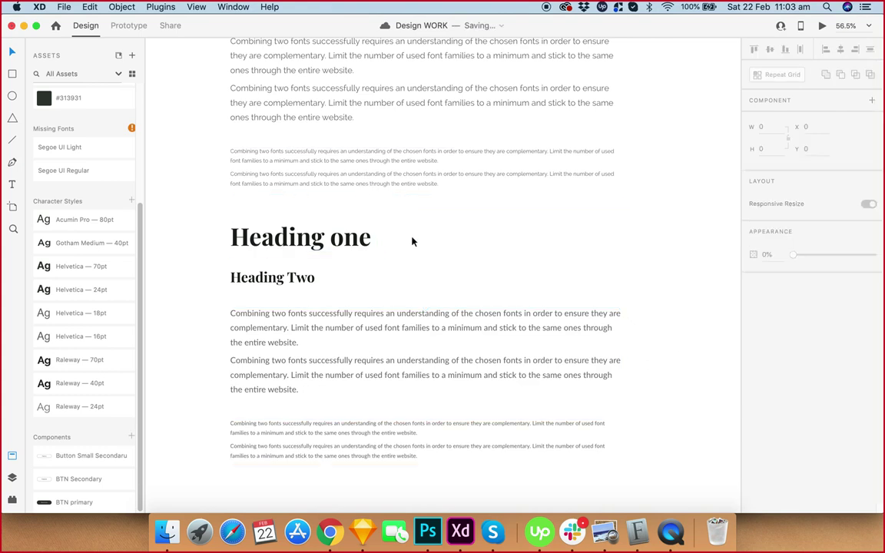
Inspect the text settings of the Playfair Display Heading one and of the larger Lato paragraph beneath it.
scroll(416, 246, "up", 1)
scroll(395, 252, "up", 2)
scroll(392, 254, "down", 2)
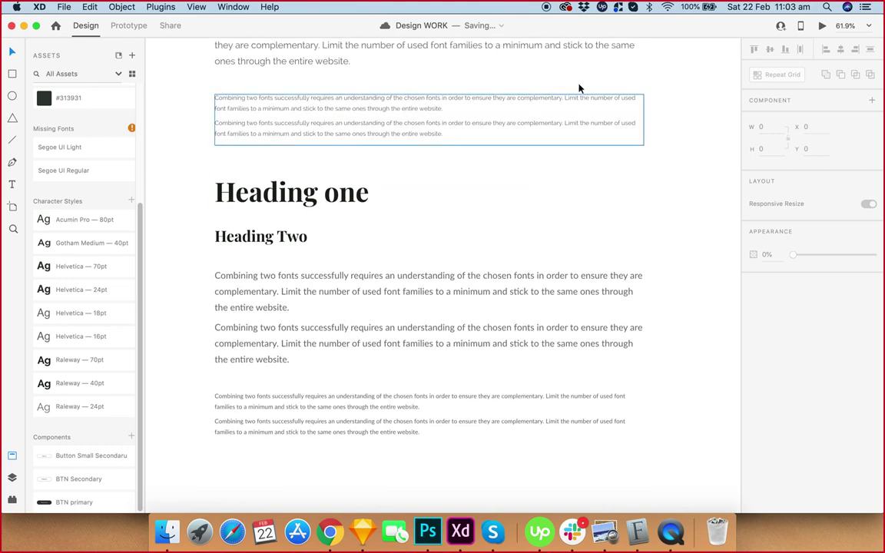
left_click(343, 199)
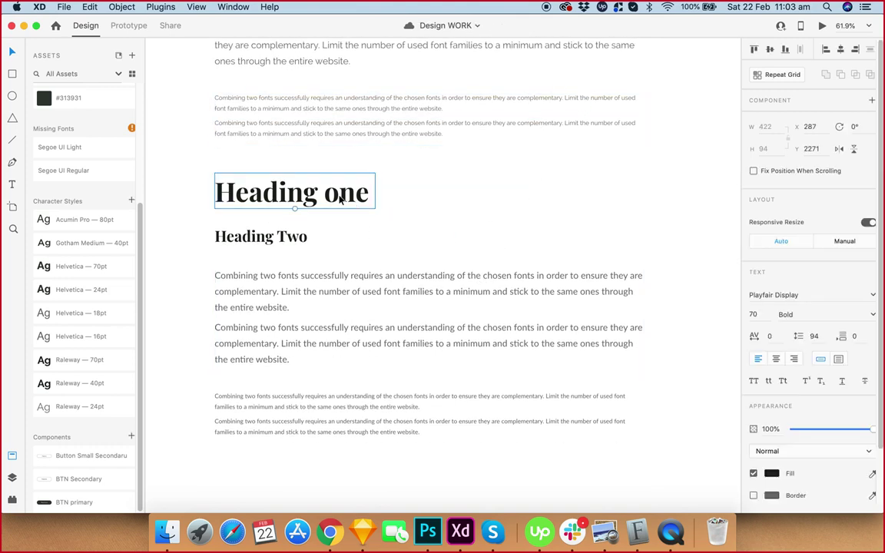
left_click(343, 310)
left_click(335, 195)
left_click(345, 287, "shift")
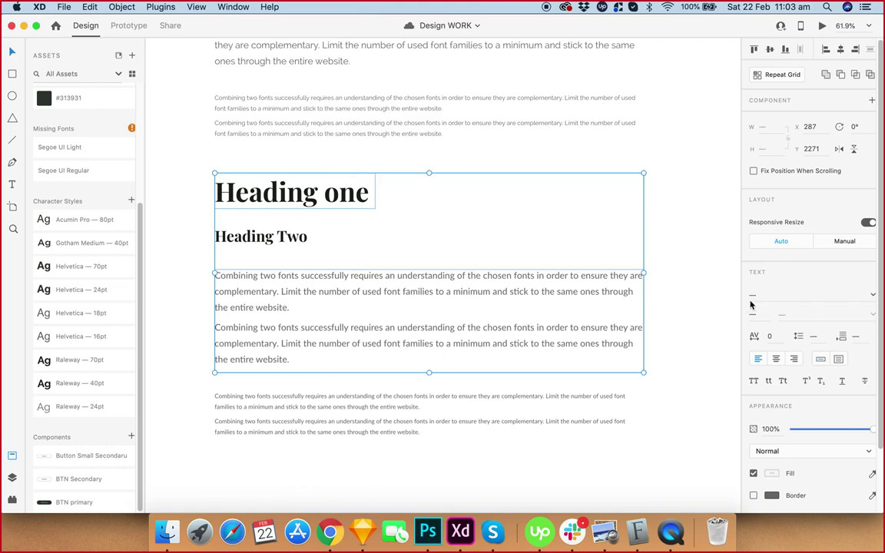
left_click(487, 210)
left_click(335, 196)
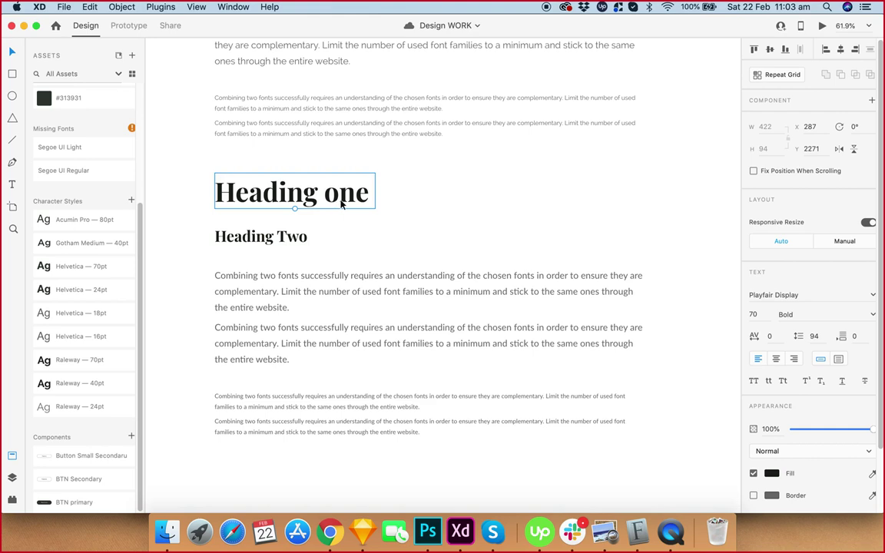
left_click_drag(350, 198, 352, 233)
key("super+z")
Compare the Raleway block of headings and paragraphs with the Playfair Display and Lato block below it.
scroll(370, 233, "up", 10)
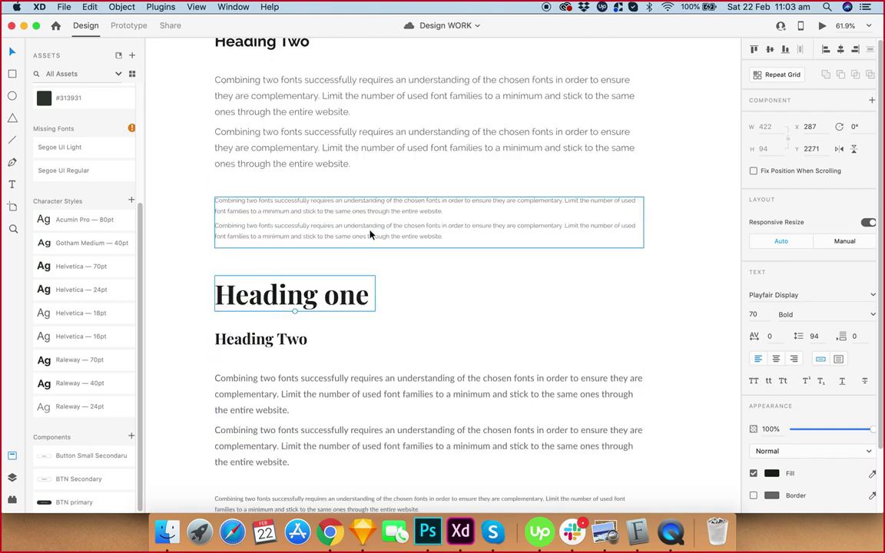
scroll(369, 236, "down", 4)
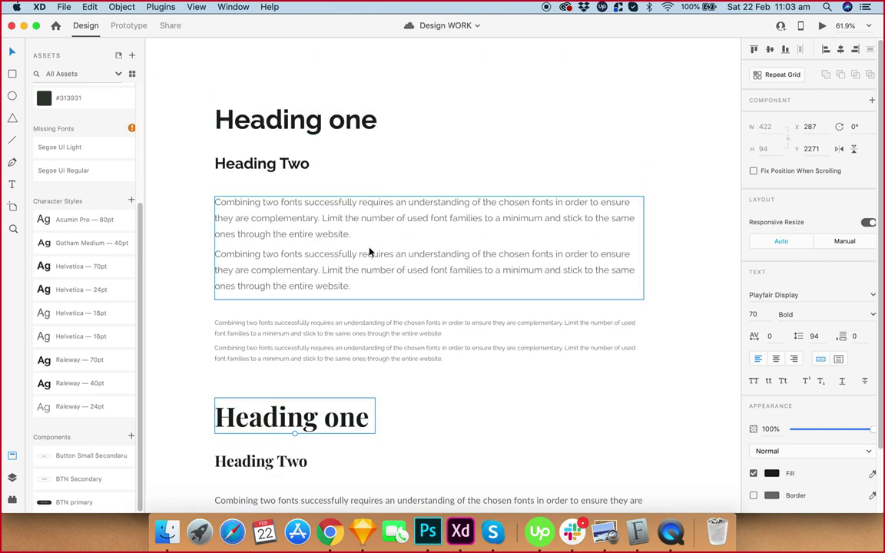
scroll(492, 375, "down", 5)
scroll(492, 398, "up", 3)
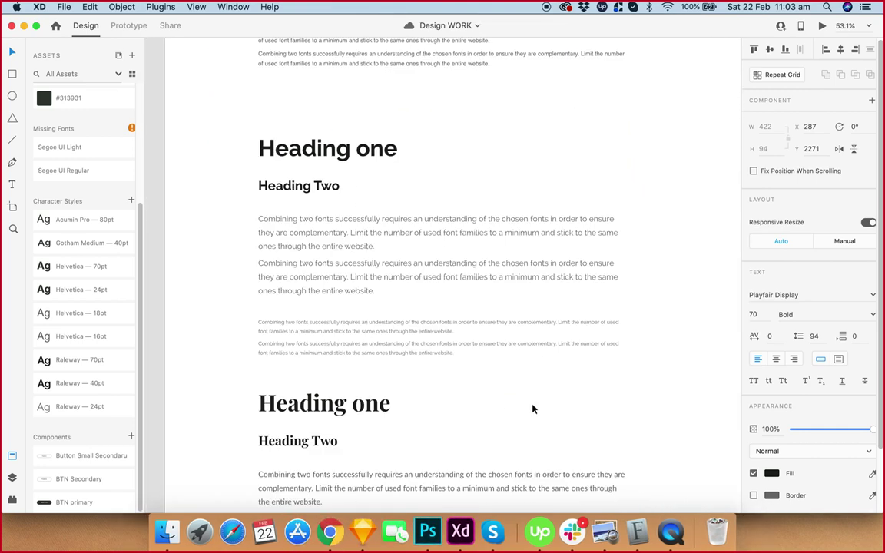
scroll(538, 404, "down", 5)
left_click_drag(626, 389, 423, 236)
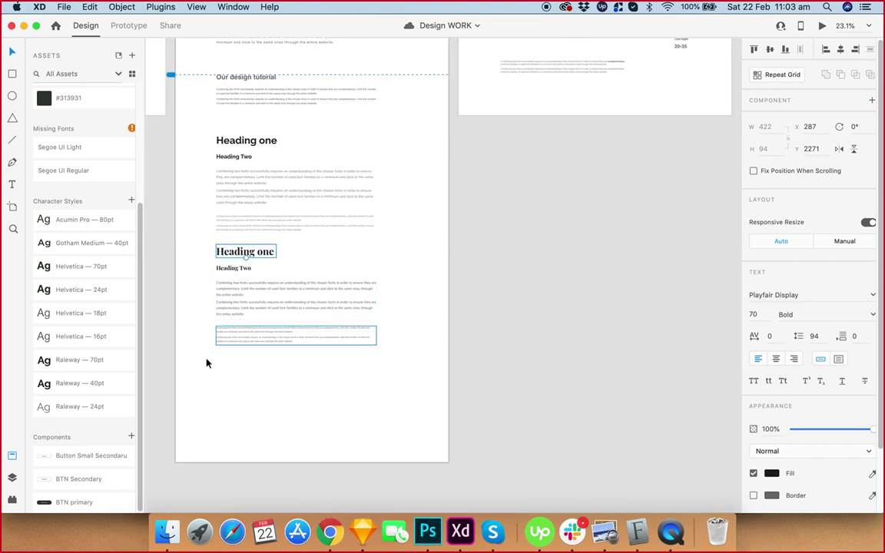
scroll(245, 398, "up", 5)
scroll(338, 388, "up", 3)
scroll(524, 403, "up", 3)
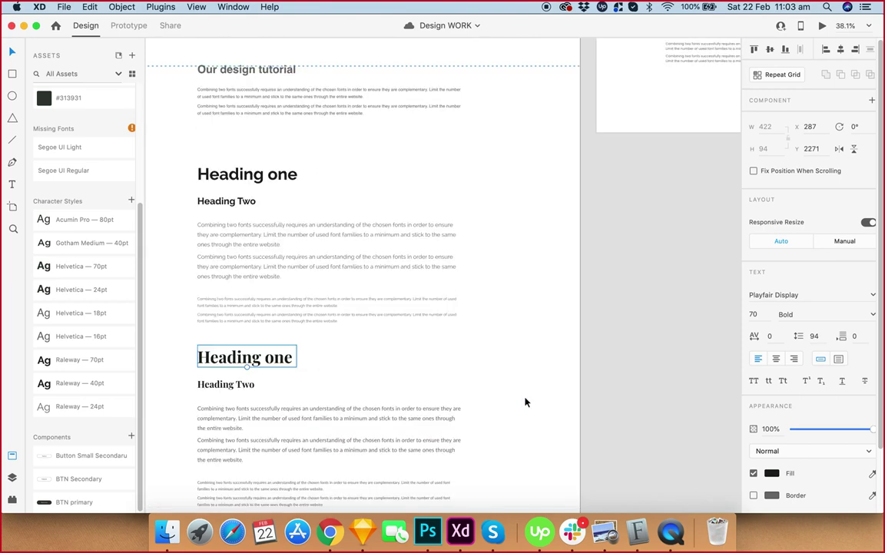
scroll(539, 366, "down", 3)
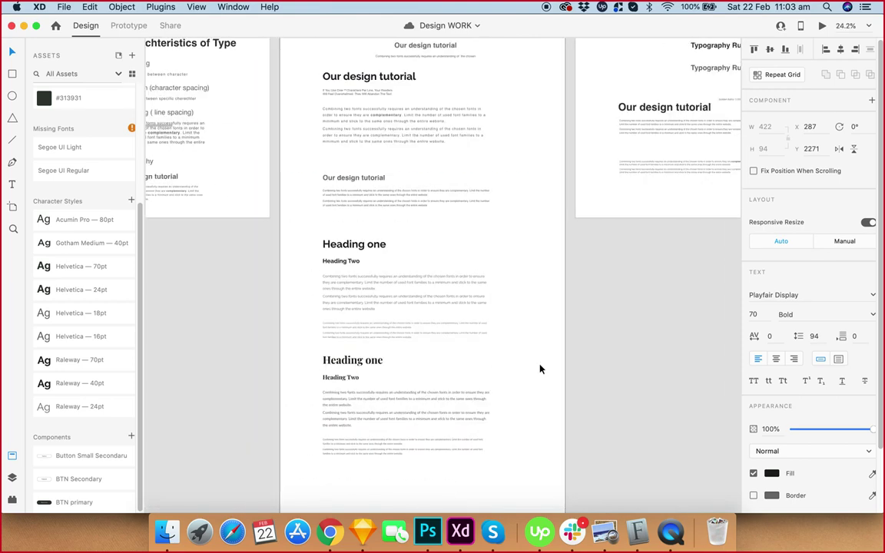
Clear the selection, look over the neighbouring artboards and re-examine the two font pairing blocks on Web 1920 – 2.
left_click(649, 350)
scroll(661, 343, "right", 3)
scroll(616, 346, "down", 10)
scroll(616, 347, "right", 5)
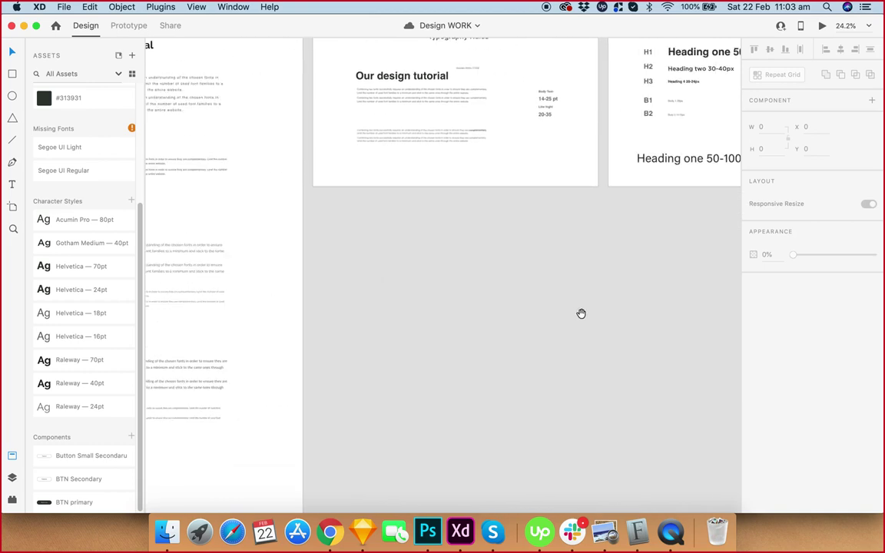
scroll(526, 372, "right", 2)
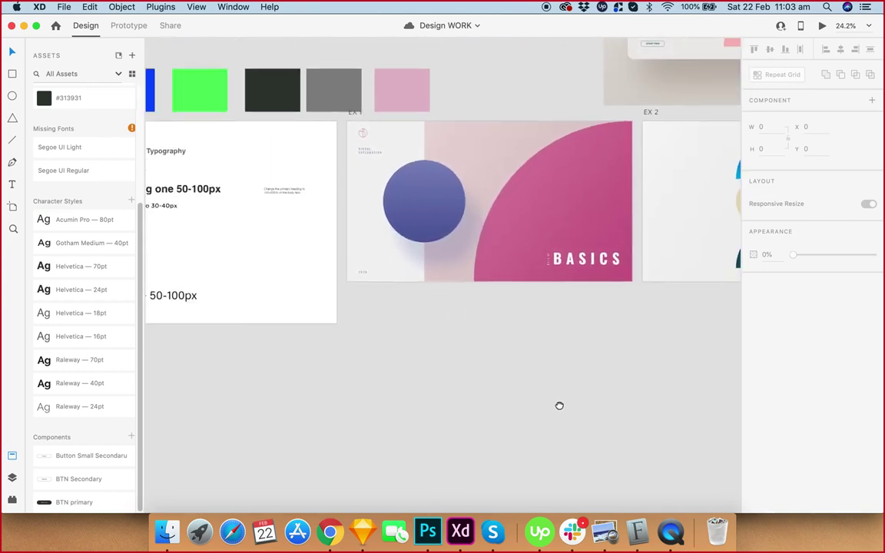
scroll(559, 405, "left", 10)
scroll(661, 375, "up", 5)
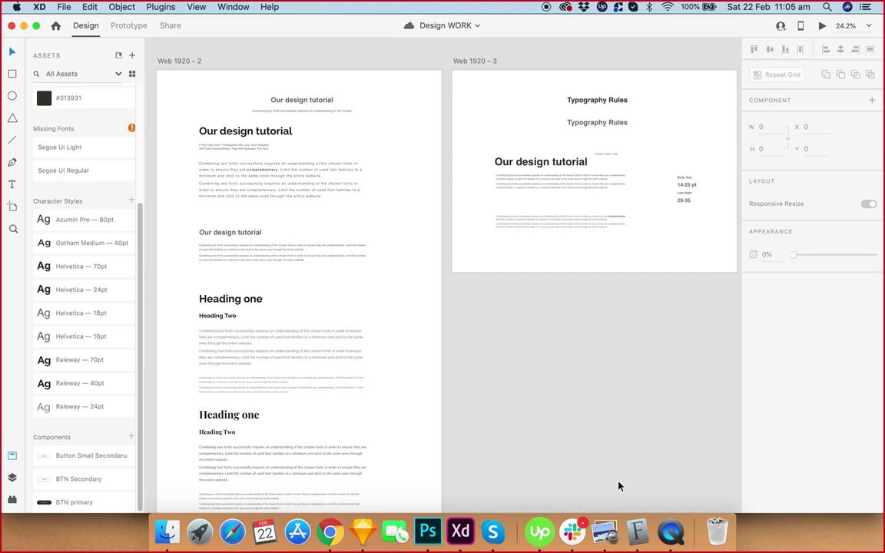
scroll(597, 452, "up", 5)
left_click_drag(374, 300, 629, 264)
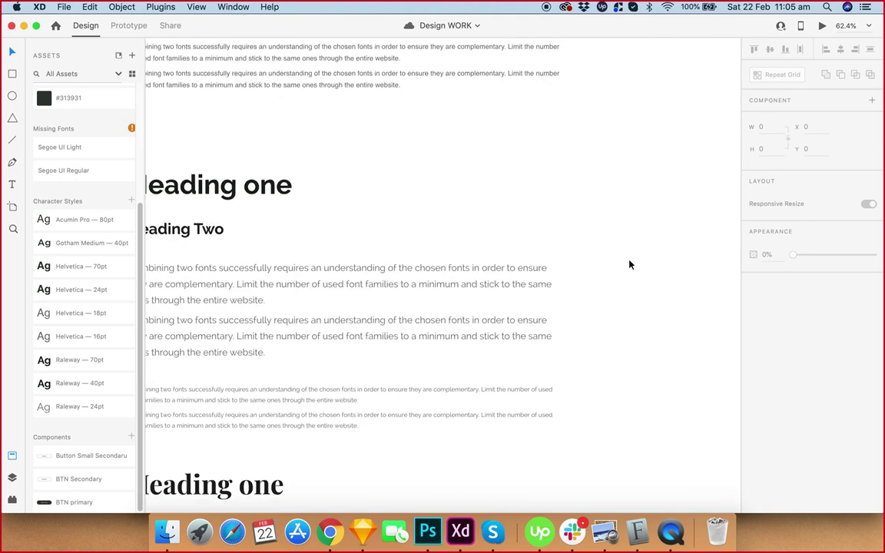
scroll(629, 264, "down", 6)
scroll(583, 385, "up", 5)
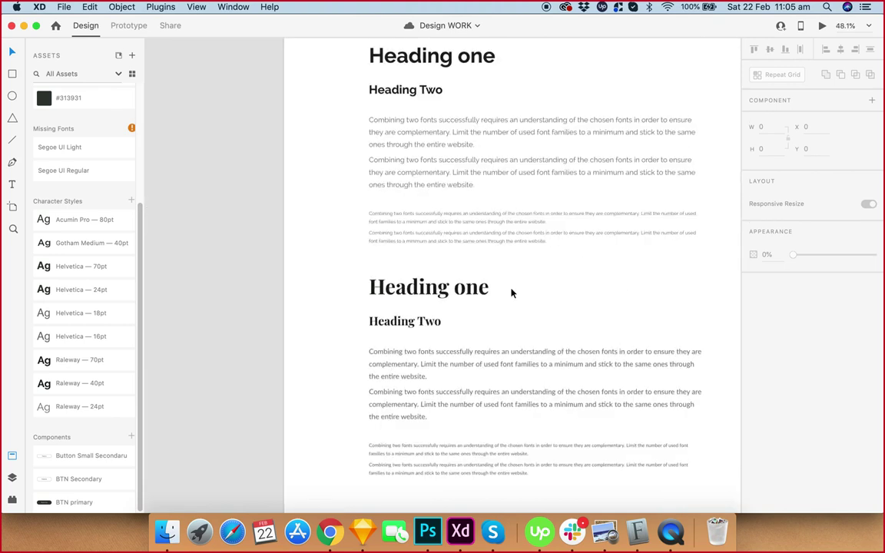
scroll(539, 360, "down", 4)
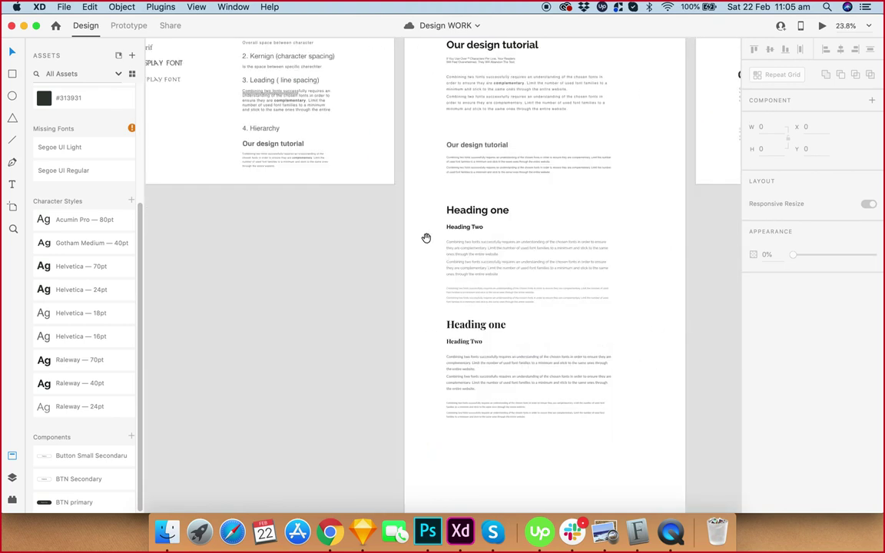
Apply the Raleway 70pt character style to the "Welcome to our school." heading on HW – 4 and extend its text box to a height of 168.
scroll(566, 239, "right", 15)
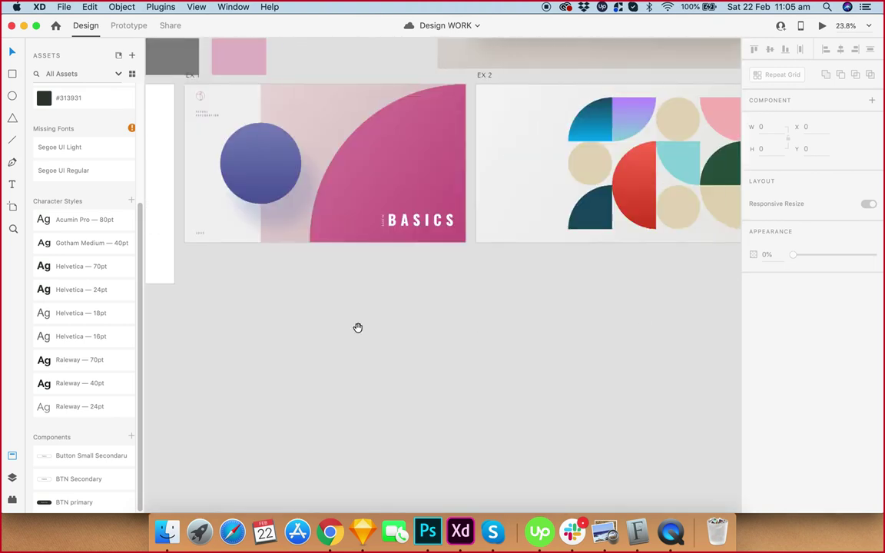
scroll(593, 322, "right", 15)
scroll(395, 173, "up", 4)
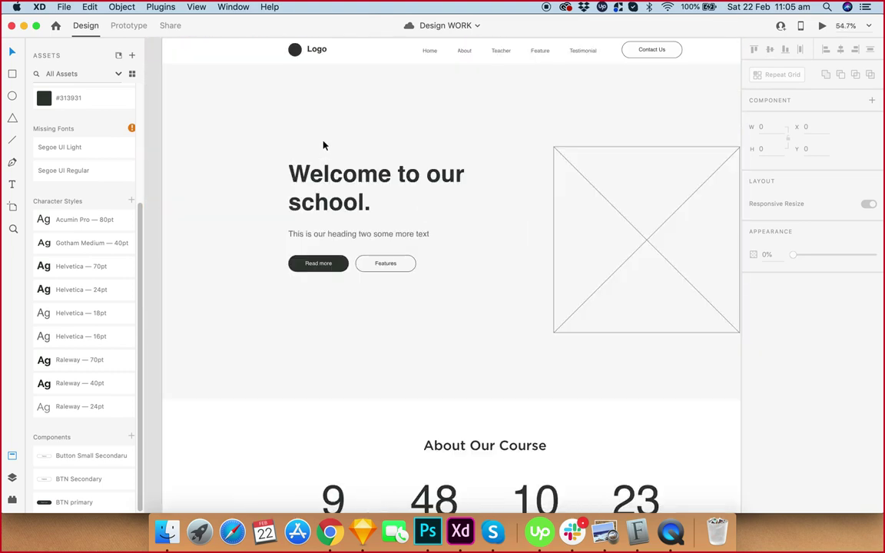
left_click(350, 198)
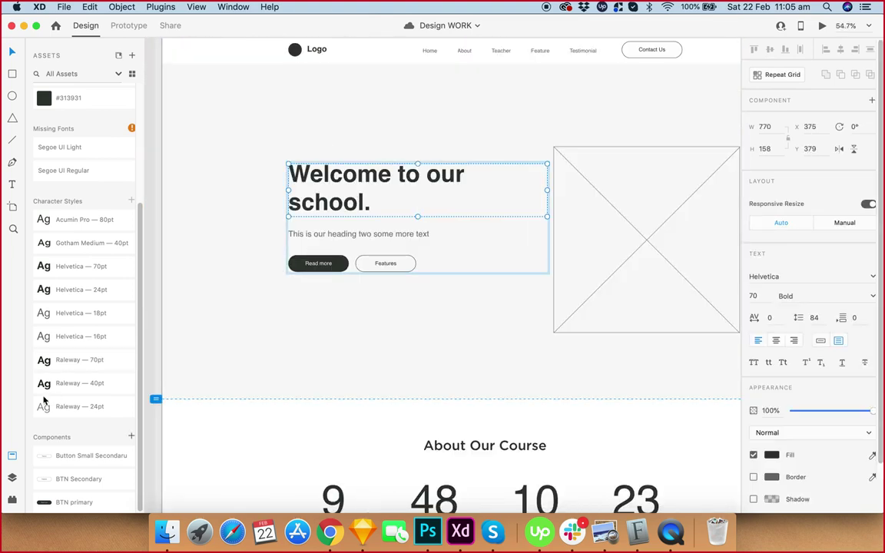
left_click(90, 360)
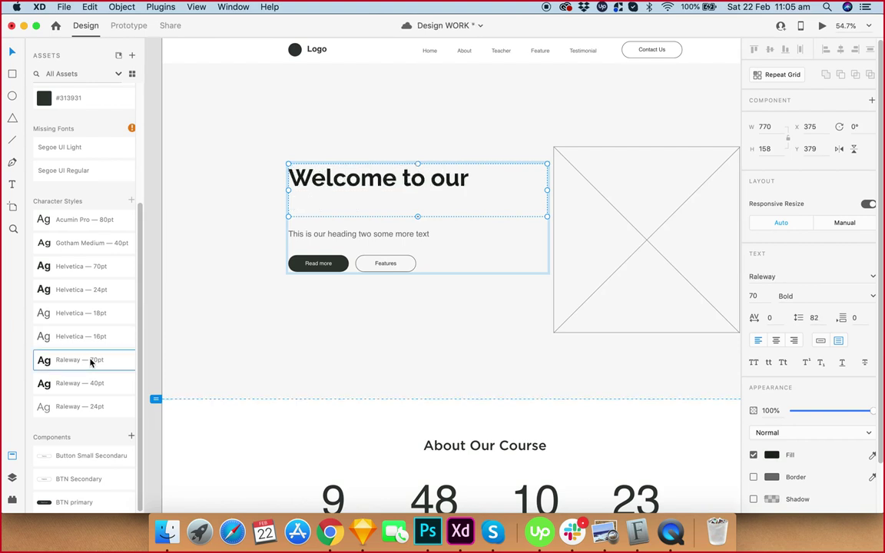
left_click_drag(415, 218, 425, 223)
Apply the Raleway 24pt character style to the subheading line below the welcome heading, and clear the selection.
left_click(414, 235)
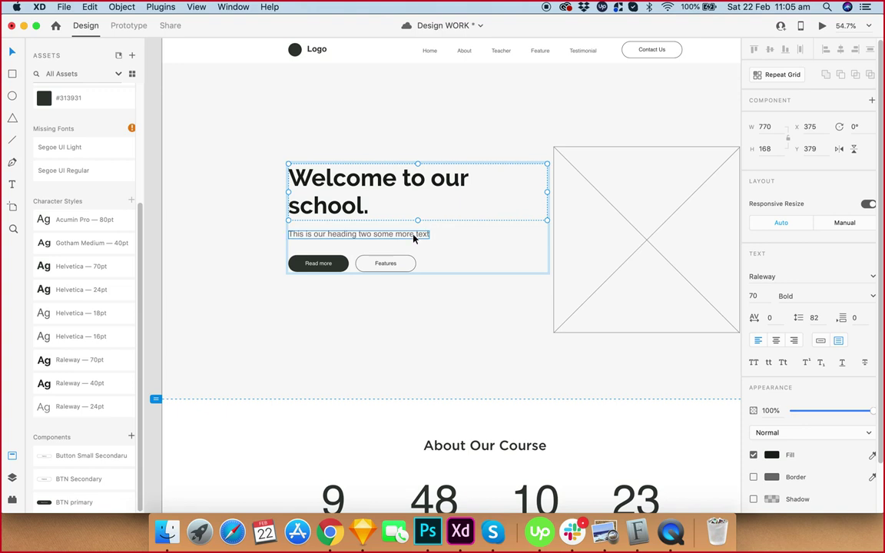
left_click(91, 404)
left_click(461, 411)
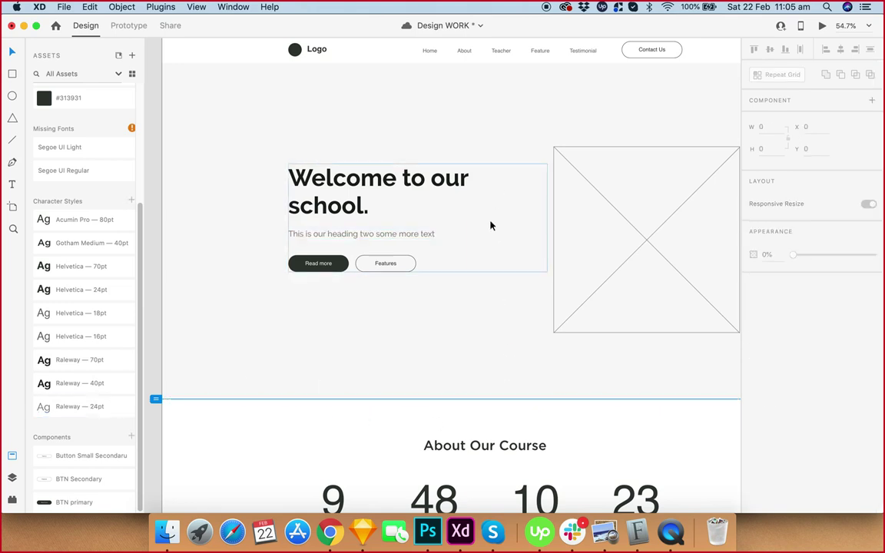
scroll(438, 276, "down", 3)
scroll(419, 249, "down", 2)
scroll(363, 232, "up", 3)
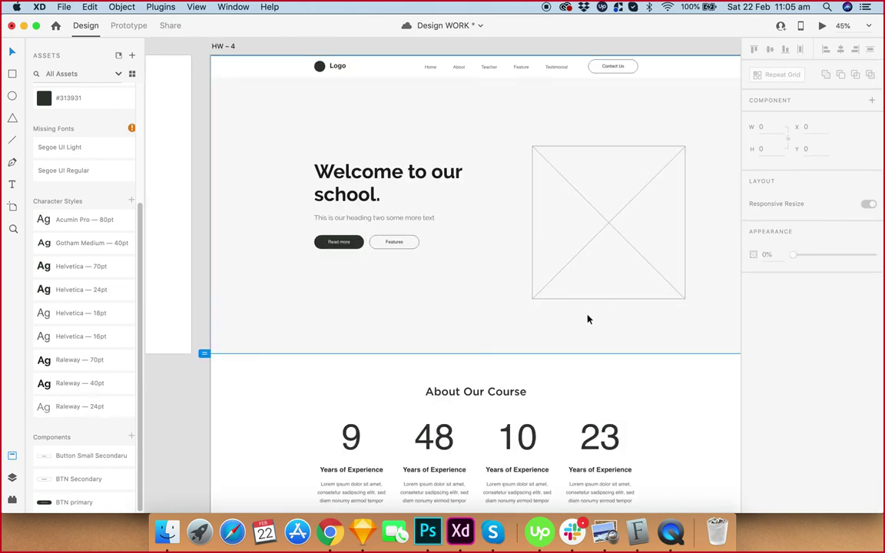
scroll(465, 280, "down", 1)
scroll(369, 318, "up", 2)
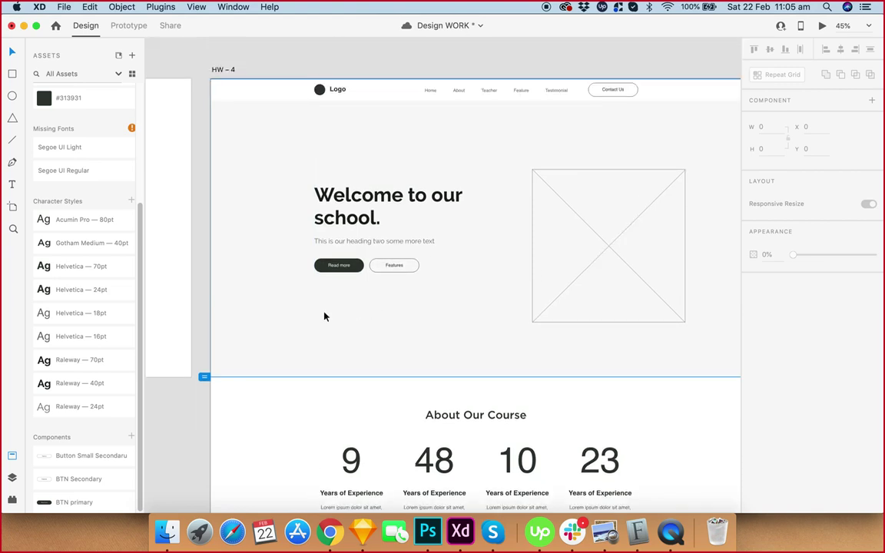
left_click(552, 92)
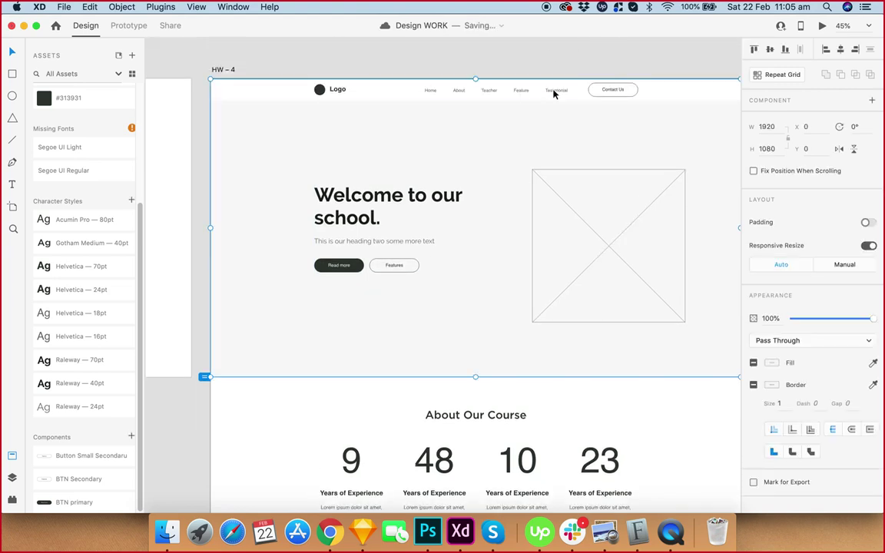
double_click(557, 91)
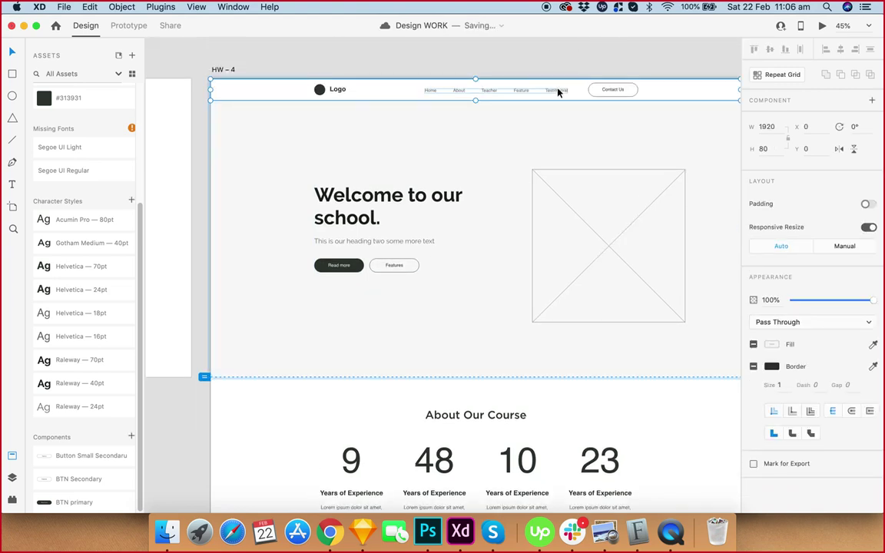
double_click(559, 91)
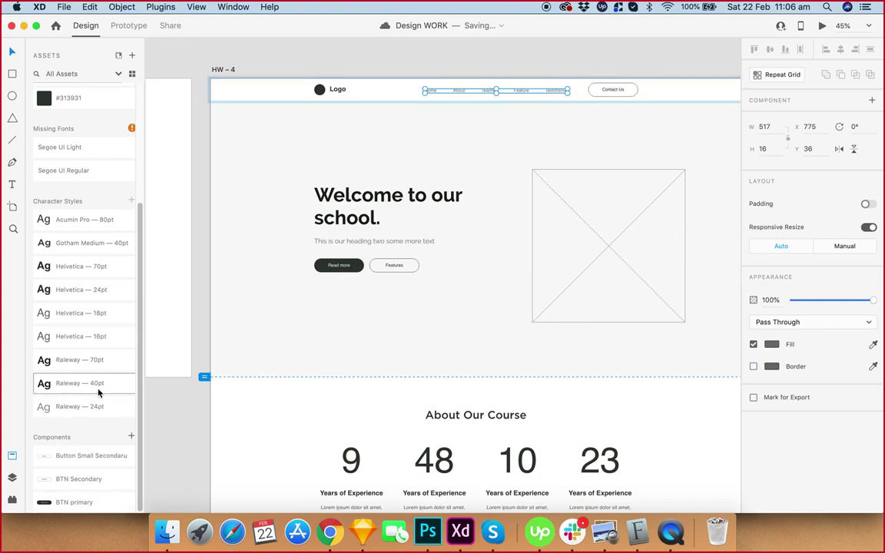
Add a Raleway 16pt character style from the small paragraph block above the Playfair Display heading on Web 1920 – 2.
scroll(238, 420, "down", 3)
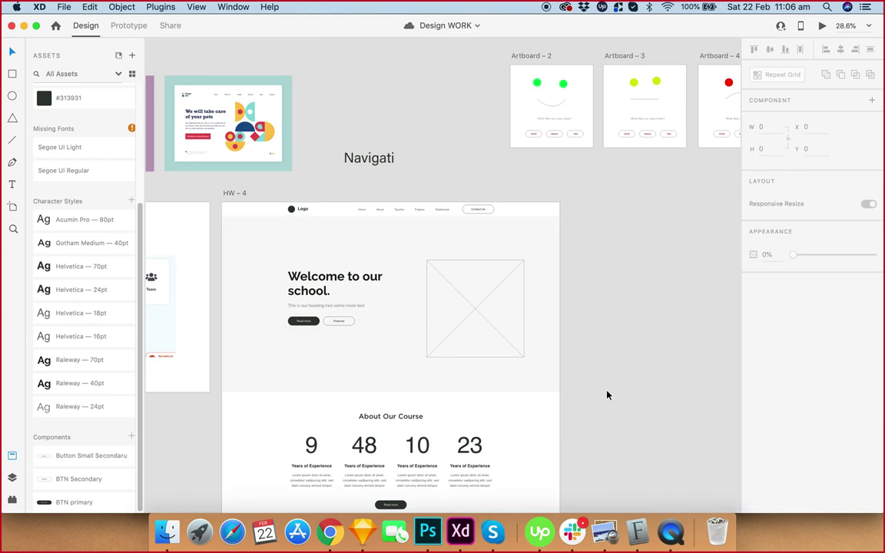
scroll(599, 390, "left", 10)
scroll(560, 388, "left", 15)
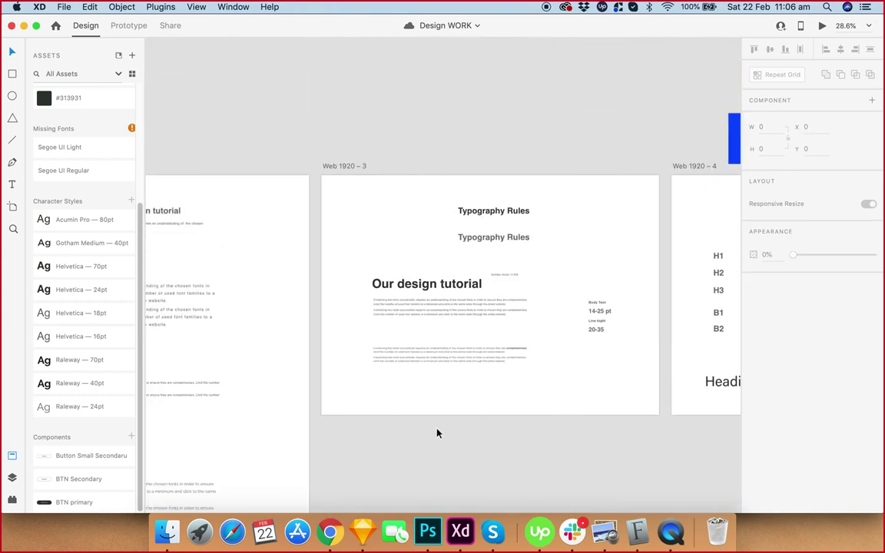
scroll(480, 260, "left", 3)
scroll(476, 251, "up", 15)
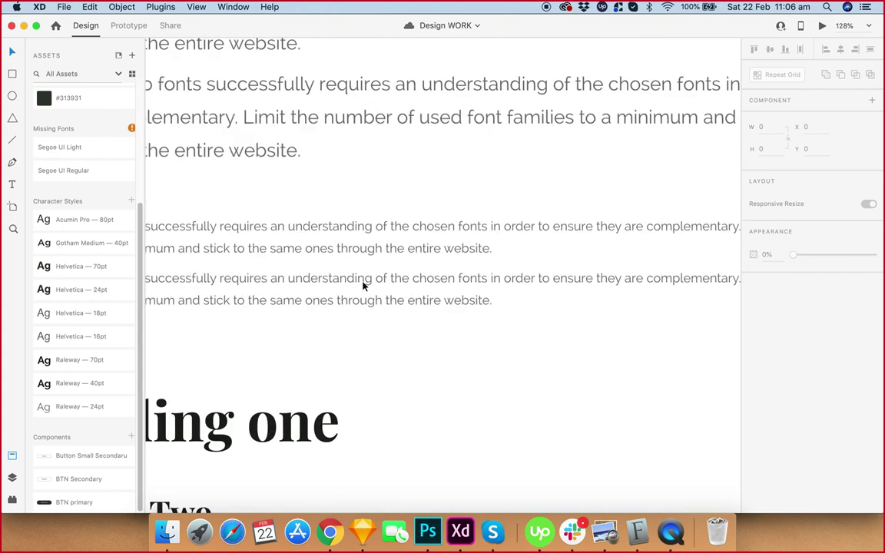
left_click(365, 285)
scroll(440, 283, "down", 4)
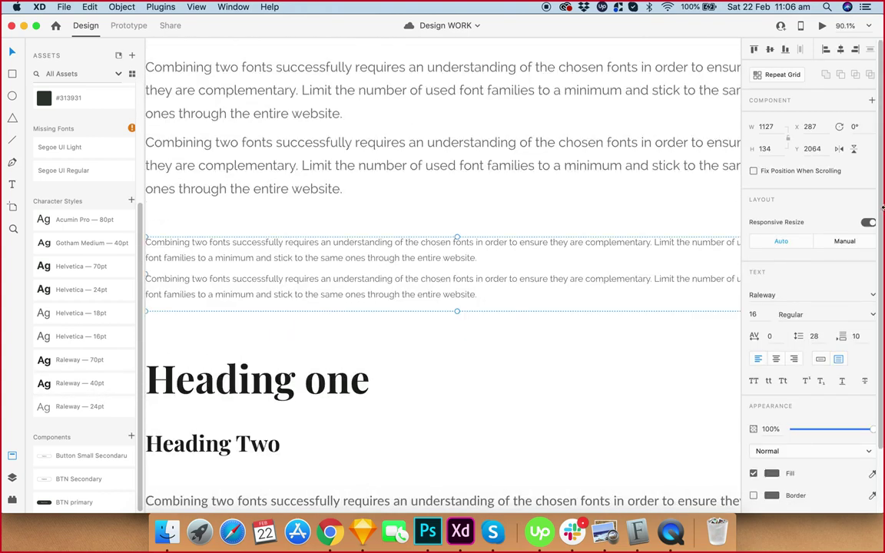
scroll(883, 208, "down", 2)
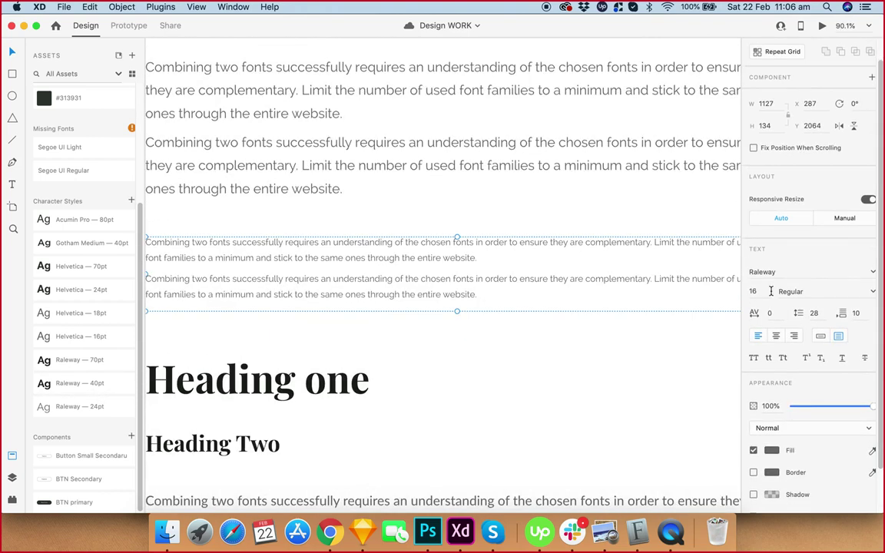
left_click(131, 200)
scroll(409, 334, "down", 3)
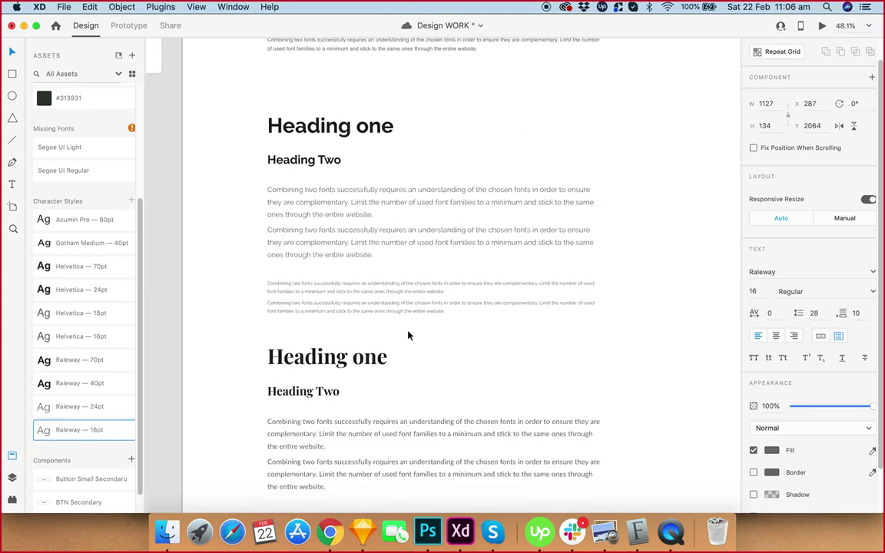
Try to apply the Raleway 16pt character style to the whole navigation link group in the HW – 4 header.
scroll(409, 335, "down", 5)
left_click(642, 270)
left_click_drag(642, 270, 461, 364)
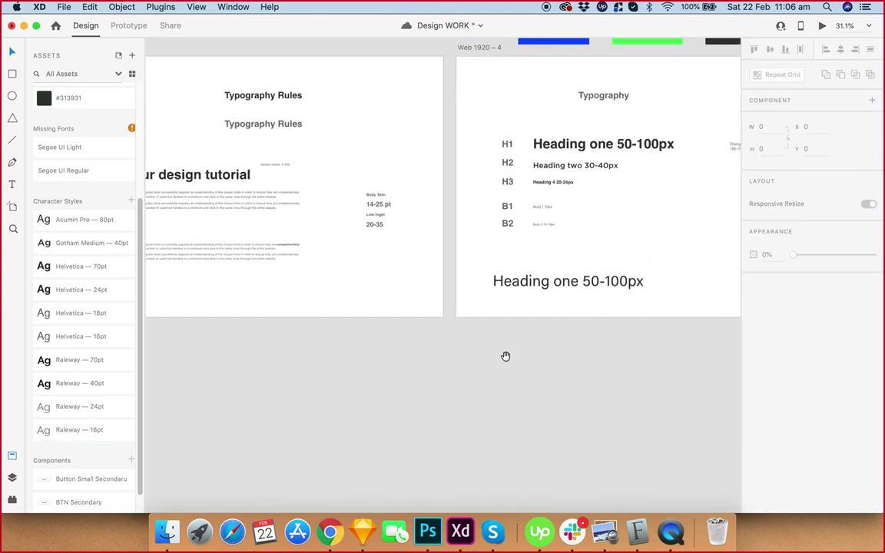
scroll(461, 364, "right", 15)
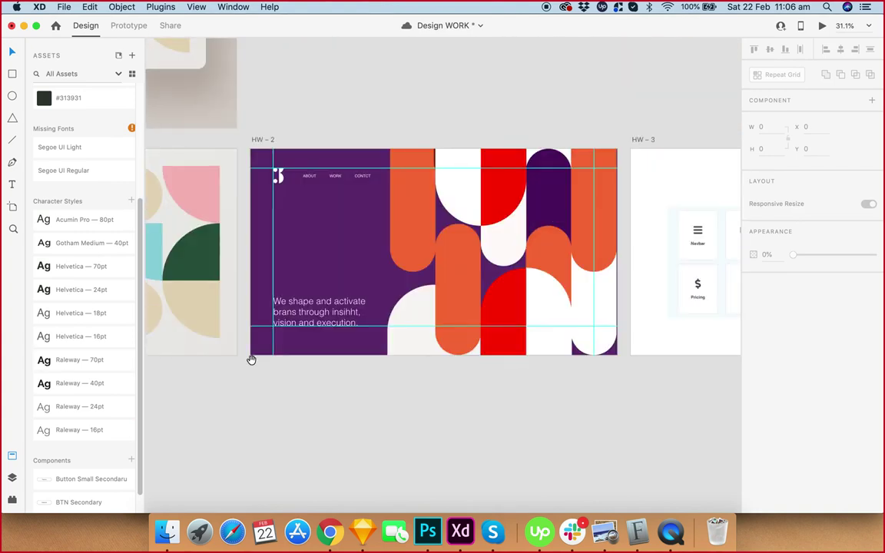
scroll(251, 360, "right", 15)
scroll(338, 231, "up", 3)
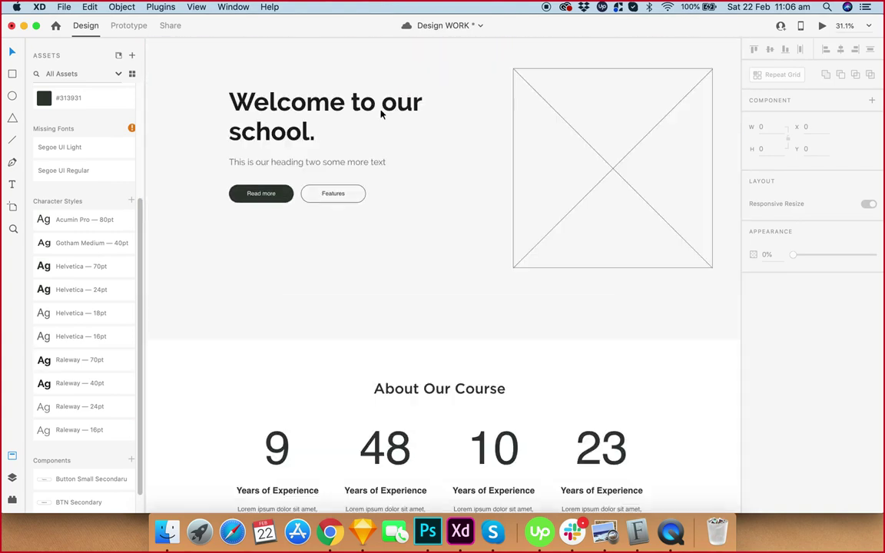
scroll(519, 91, "up", 5)
left_click(454, 131)
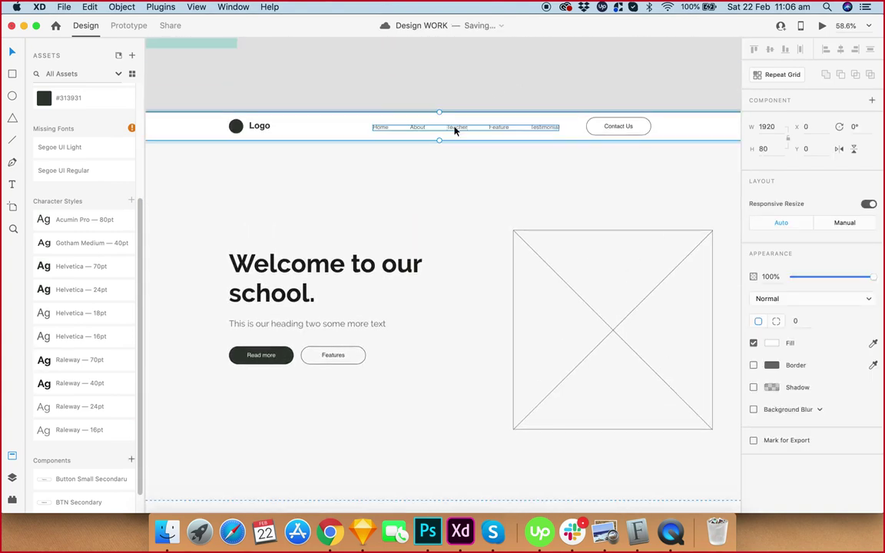
double_click(453, 131)
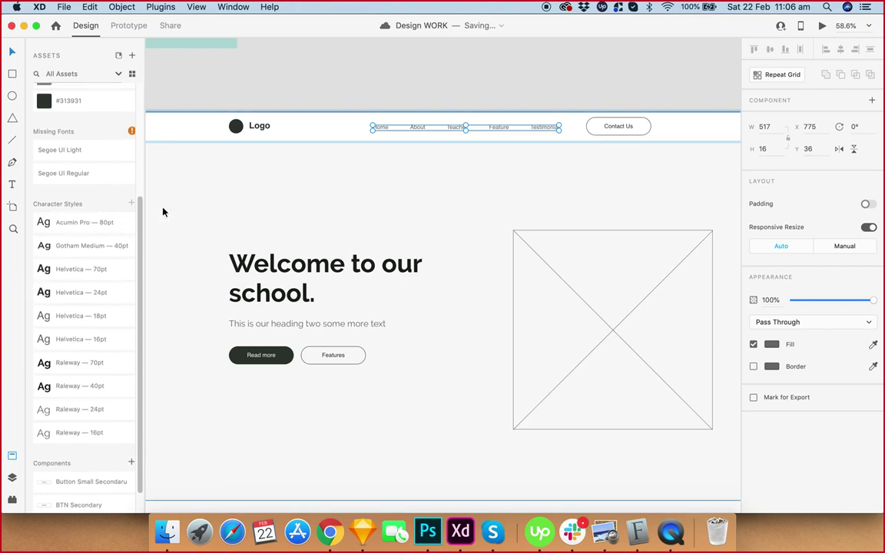
left_click(91, 435)
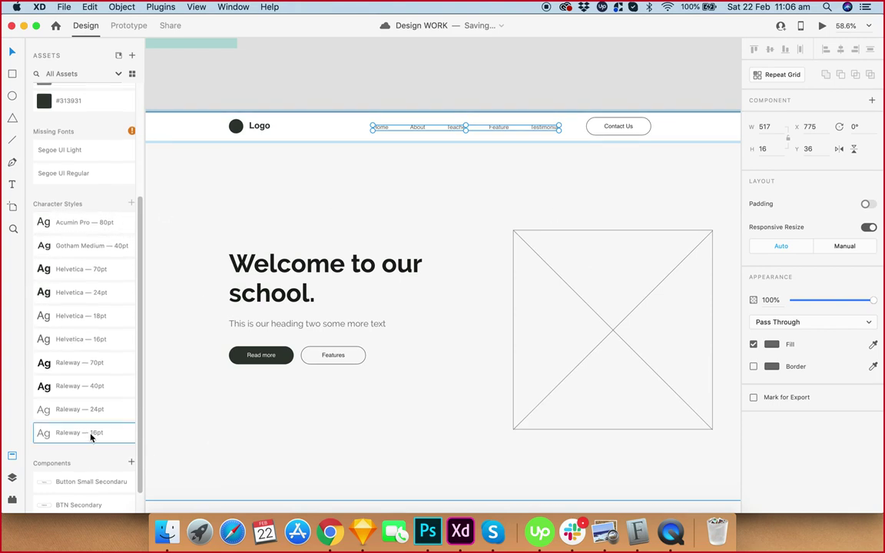
Apply the Raleway 16pt character style to the individual Home, About, Teacher, Feature and Testimonial links, and clear the selection.
double_click(415, 129)
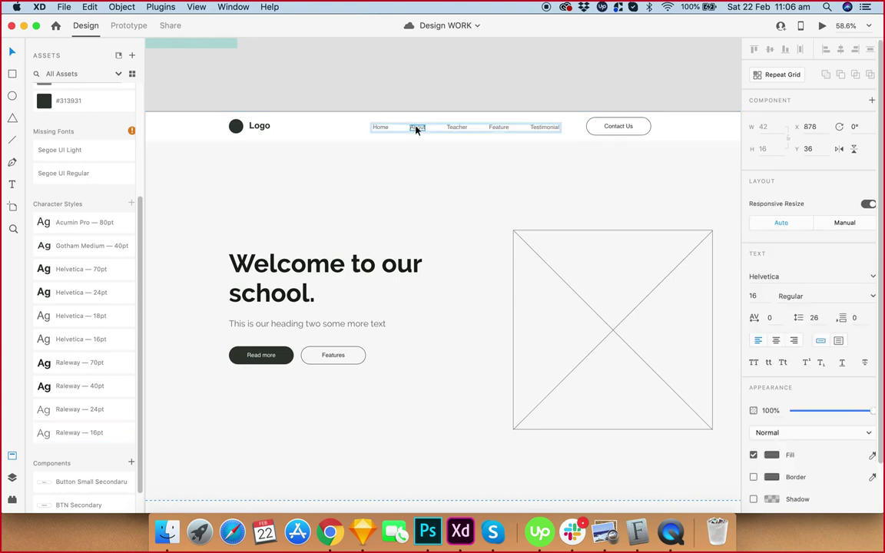
left_click(374, 129, "shift")
left_click(461, 129, "shift")
left_click(500, 129, "shift")
left_click(550, 129, "shift")
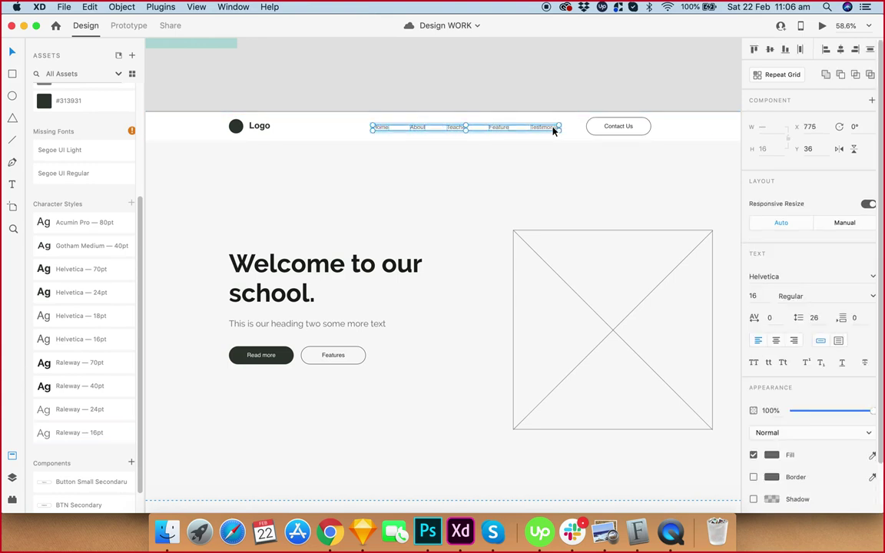
left_click(97, 434)
left_click(488, 89)
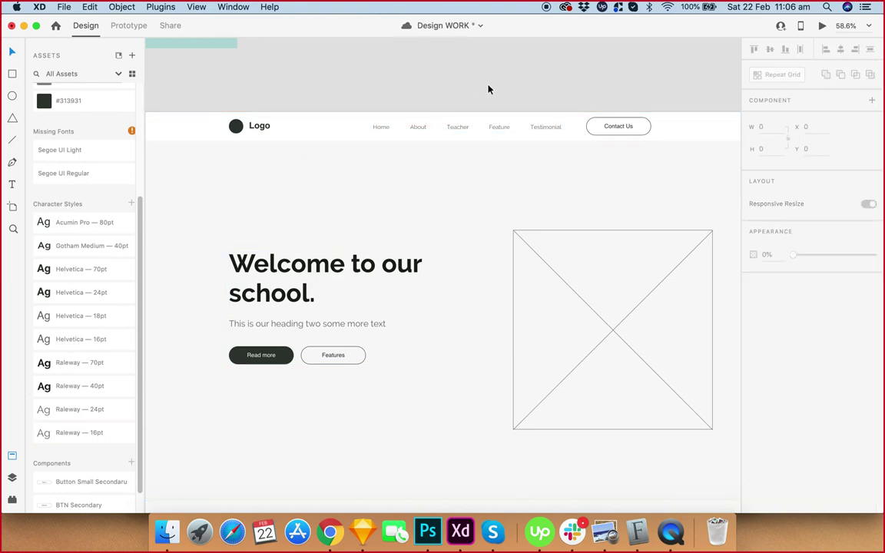
Look over the HW – 4 hero section and select the Read more button component below the subheading.
scroll(586, 85, "up", 2)
scroll(615, 169, "up", 1)
scroll(621, 184, "down", 4)
scroll(563, 172, "up", 5)
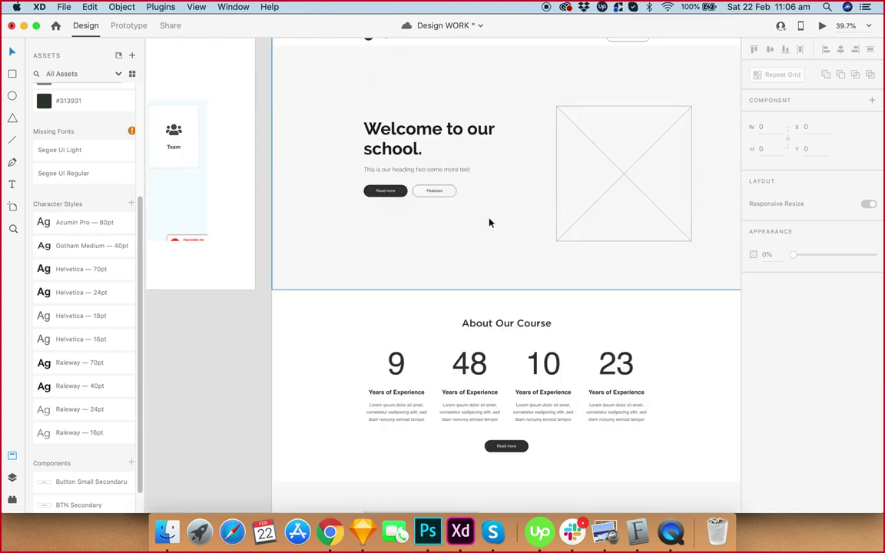
scroll(357, 219, "up", 2)
left_click(365, 241)
left_click(366, 240)
double_click(364, 238)
scroll(371, 254, "down", 3)
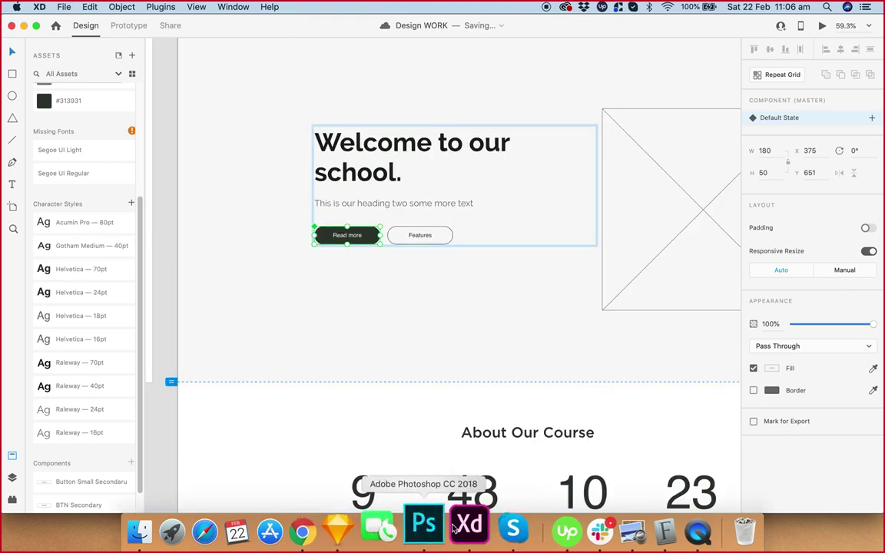
Switch to Google Chrome and load facebook.com in place of the Google Fonts page.
left_click(492, 532)
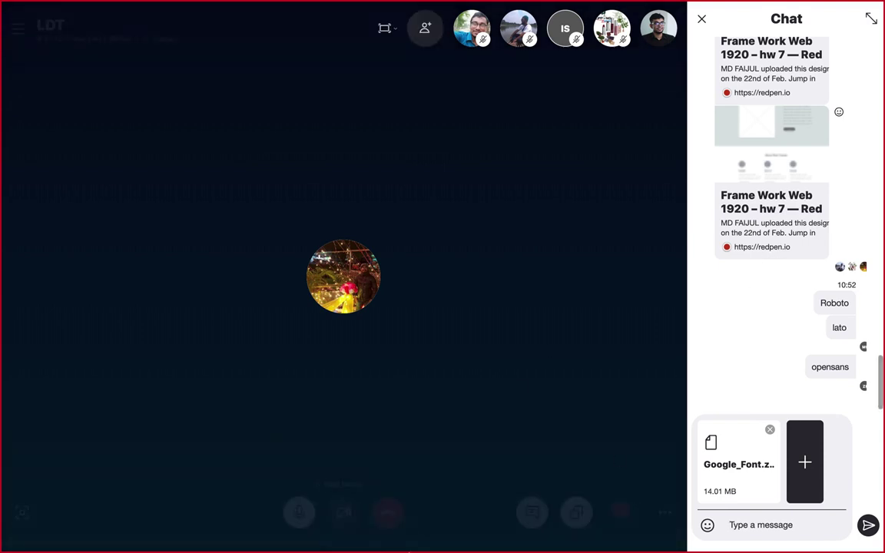
left_click(328, 529)
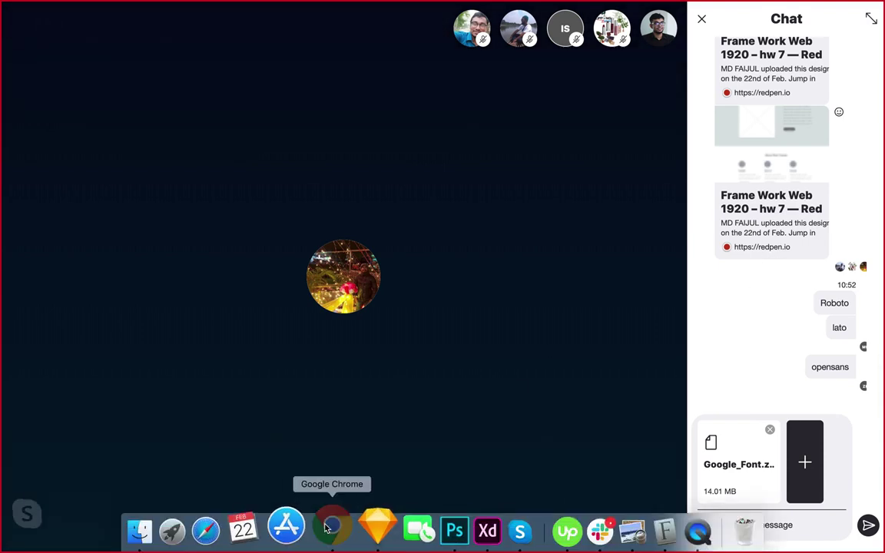
left_click(382, 36)
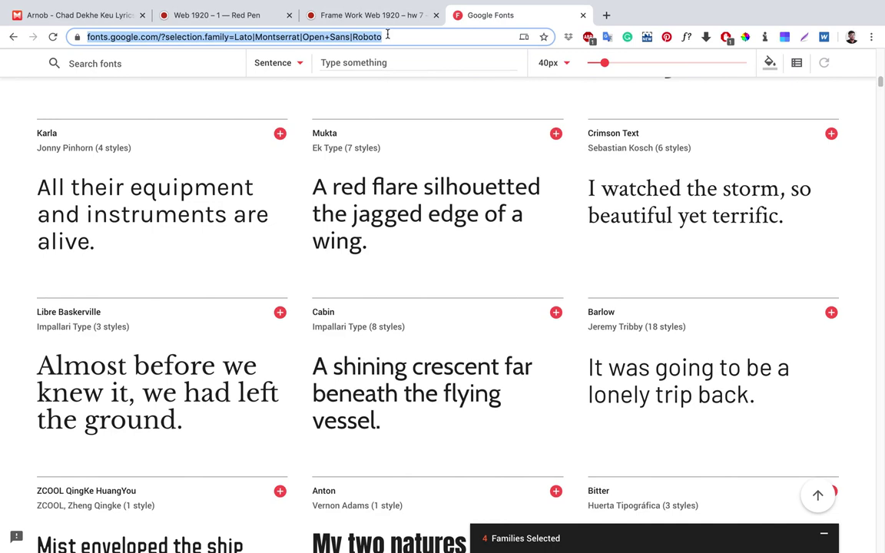
type("f")
key("BackSpace")
type("f")
key("BackSpace")
type("a")
key("Return")
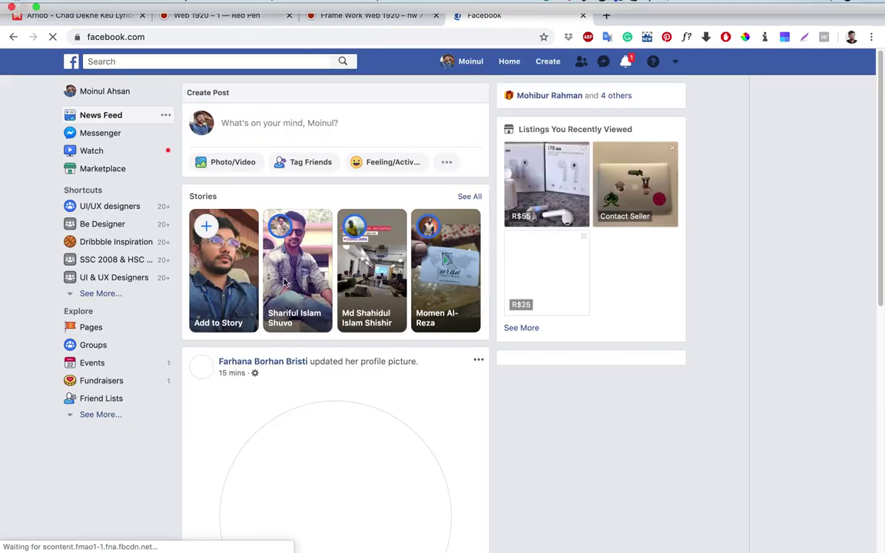
Check the Facebook notifications, then search for "learn design together" and open the Learn Design Together group.
left_click(626, 61)
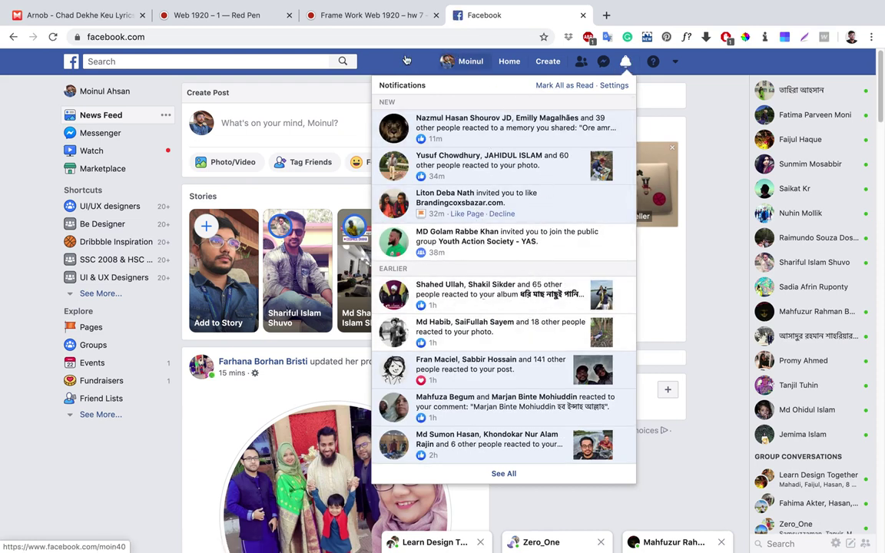
left_click(165, 59)
type("lea")
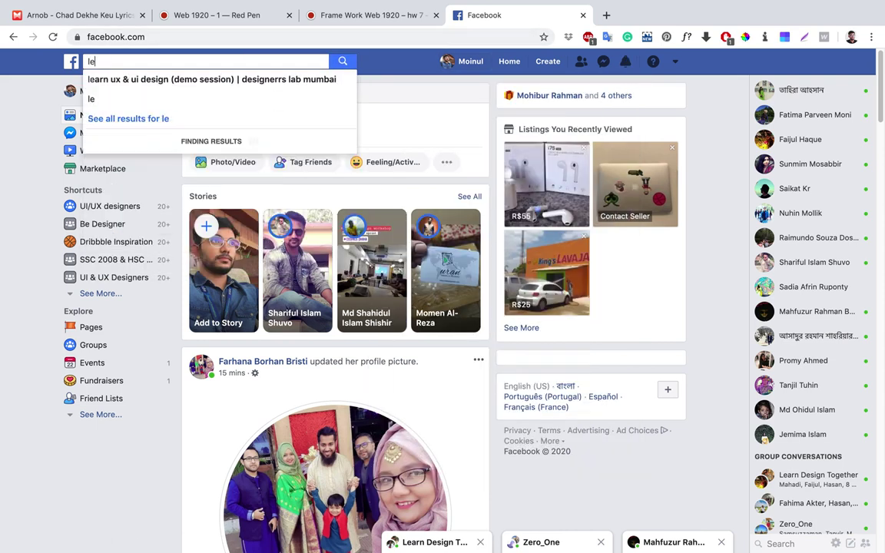
key("Down")
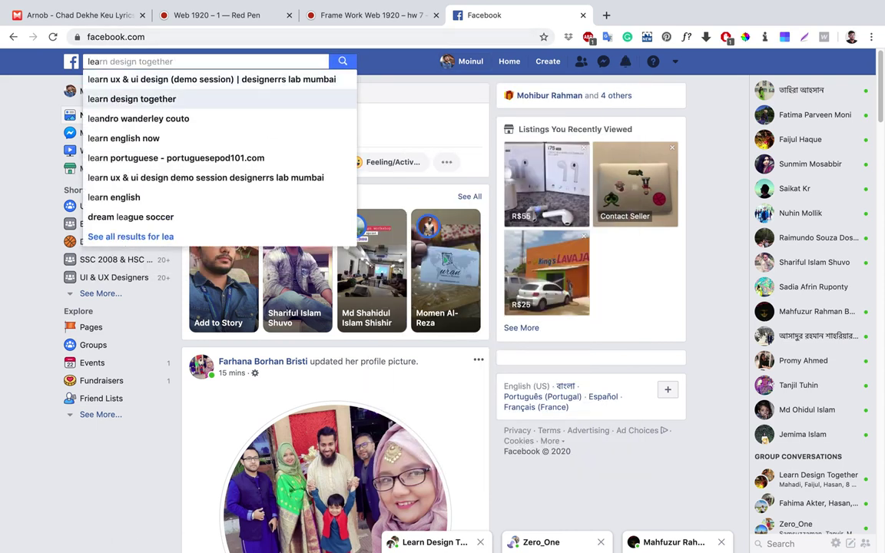
key("Return")
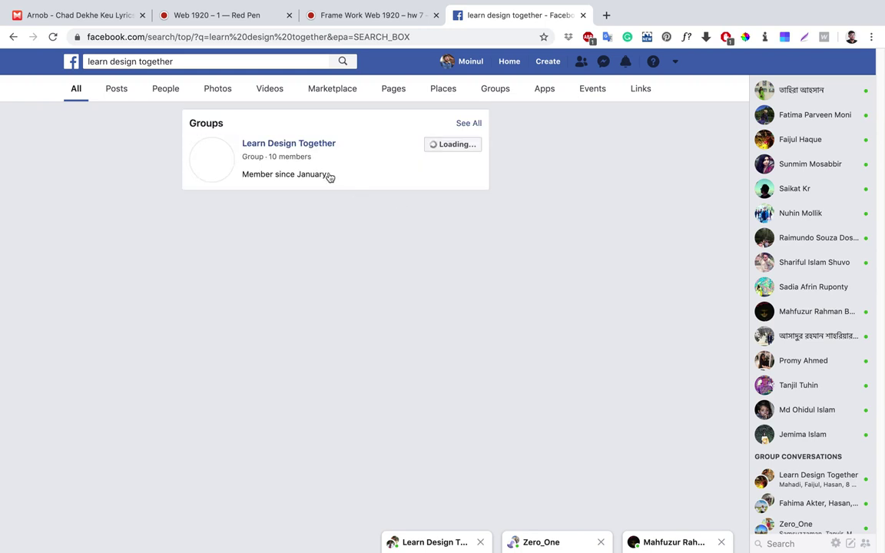
left_click(283, 145)
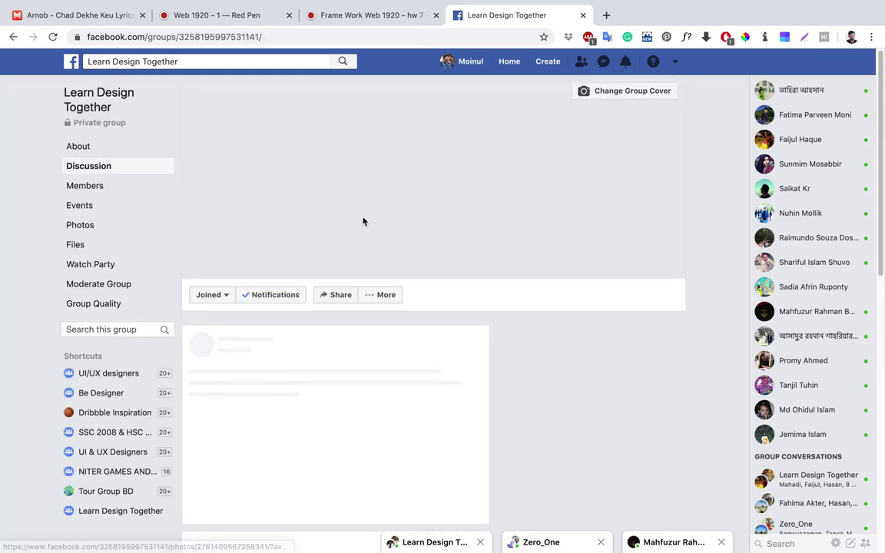
Browse the group's posts and open the shared Red Pen link for the Web 1920 – 1 design.
scroll(356, 248, "down", 3)
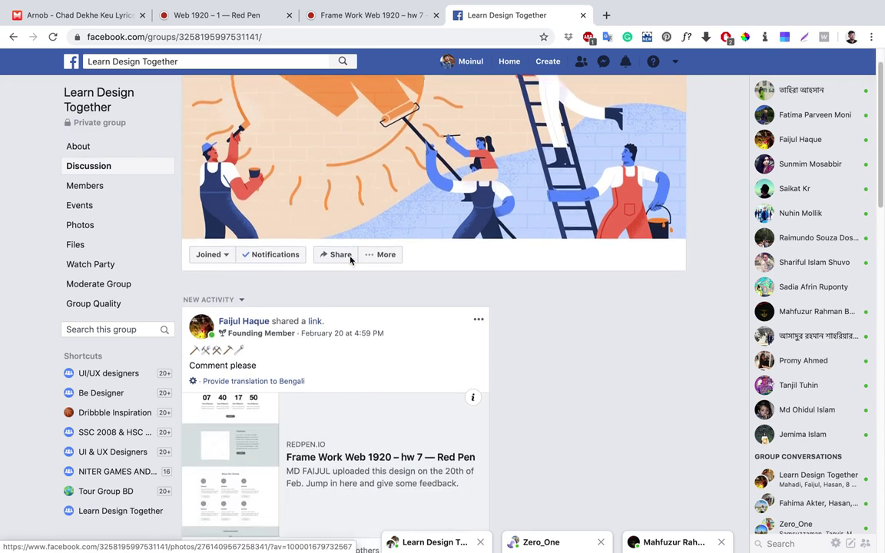
scroll(445, 329, "down", 3)
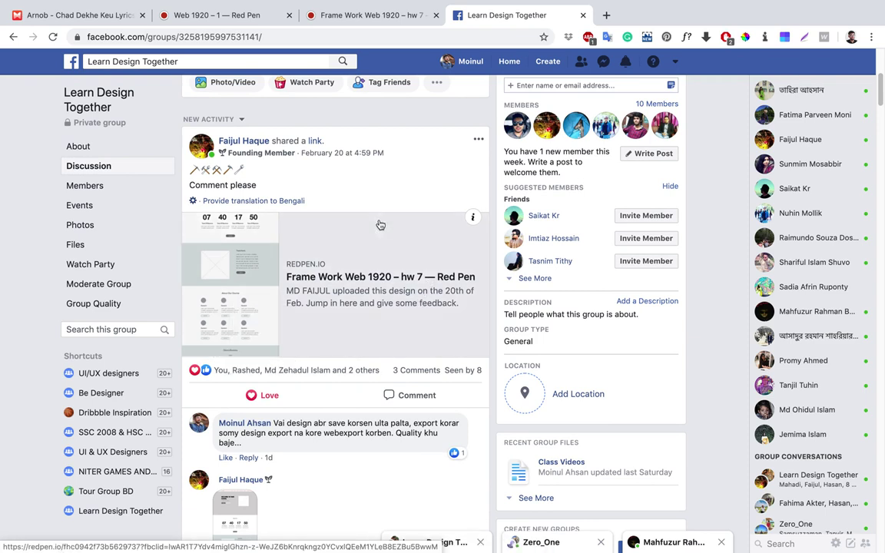
scroll(434, 275, "down", 1)
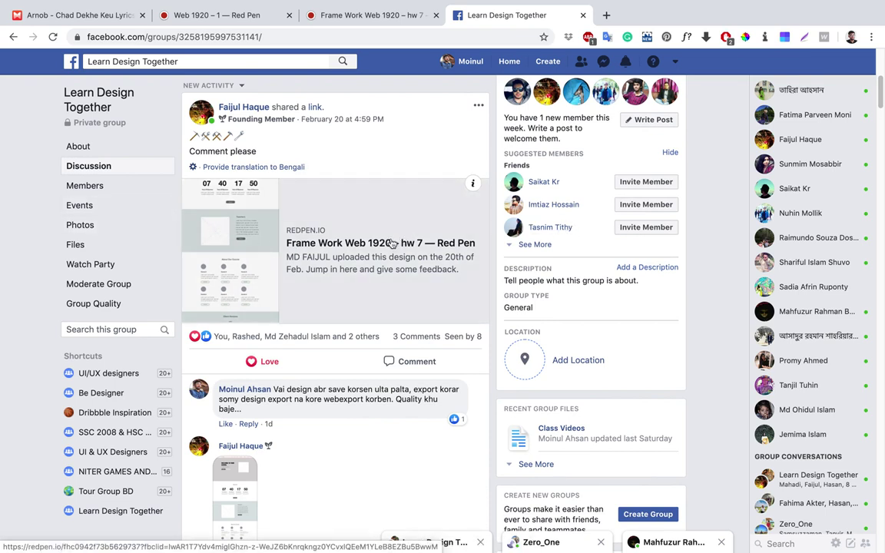
scroll(392, 243, "down", 5)
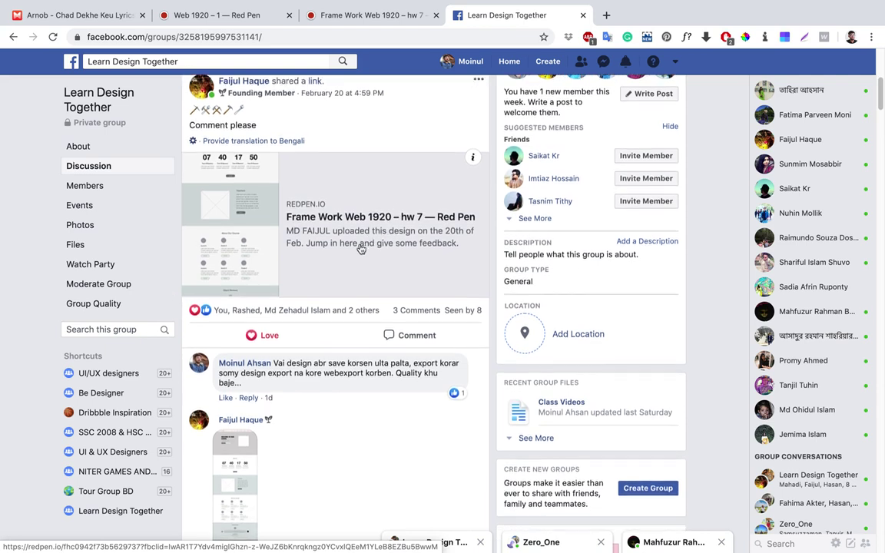
scroll(361, 249, "down", 2)
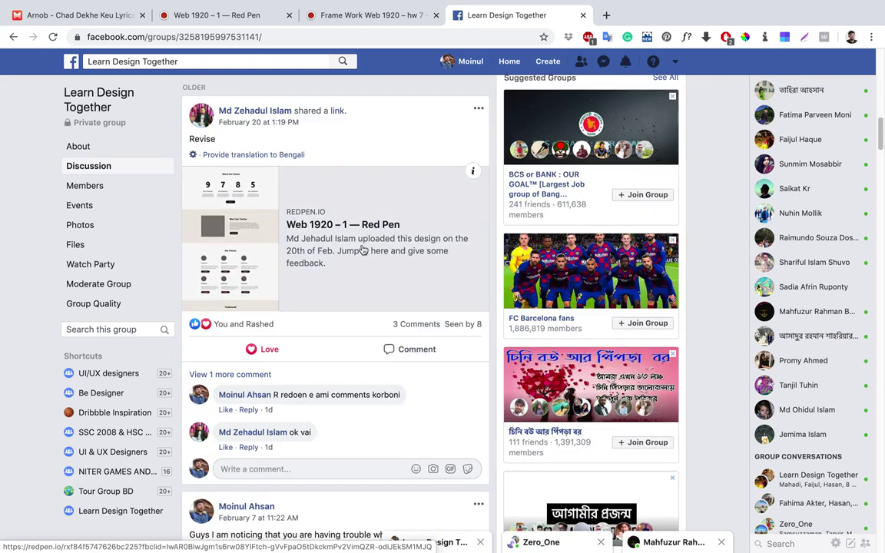
left_click(363, 250)
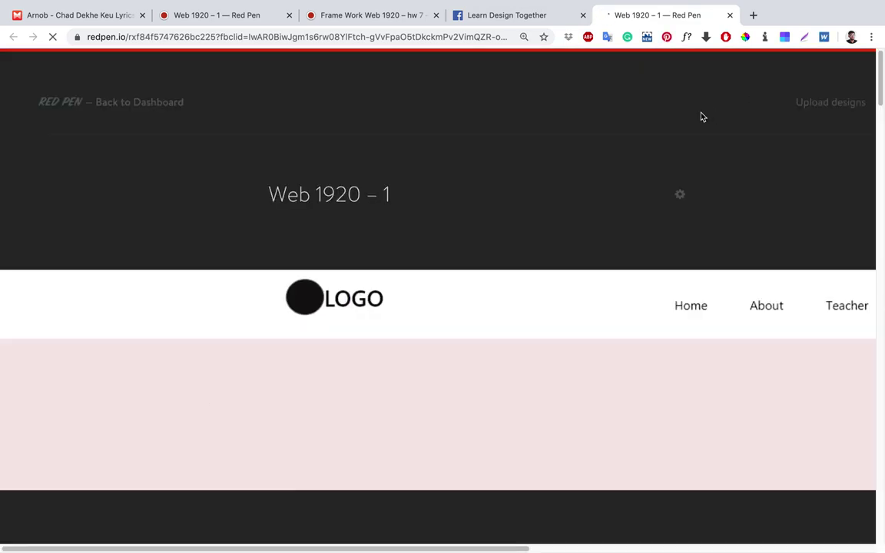
Reduce the browser zoom on the Web 1920 – 1 Red Pen page to 75%.
scroll(602, 196, "down", 3)
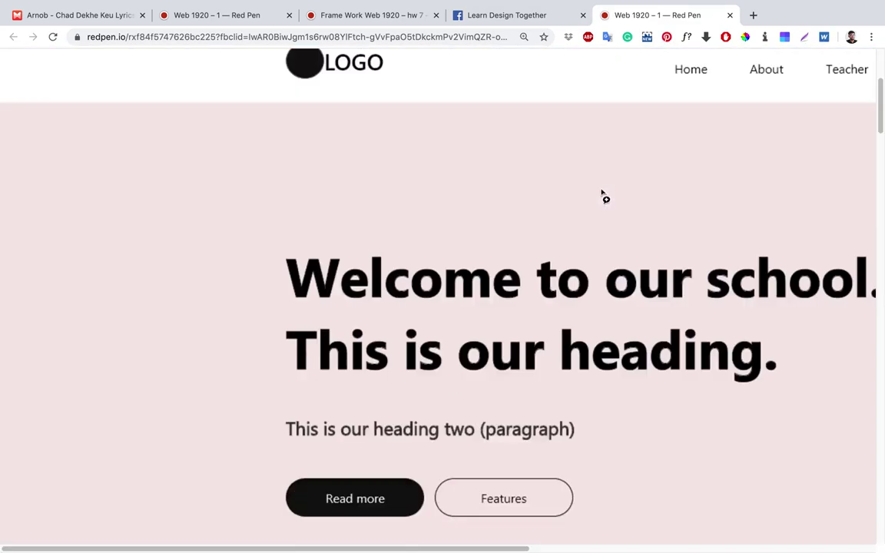
scroll(604, 194, "down", 1)
key("super+minus")
key("super+minus")
key("super+minus")
key("super+minus")
key("super+minus")
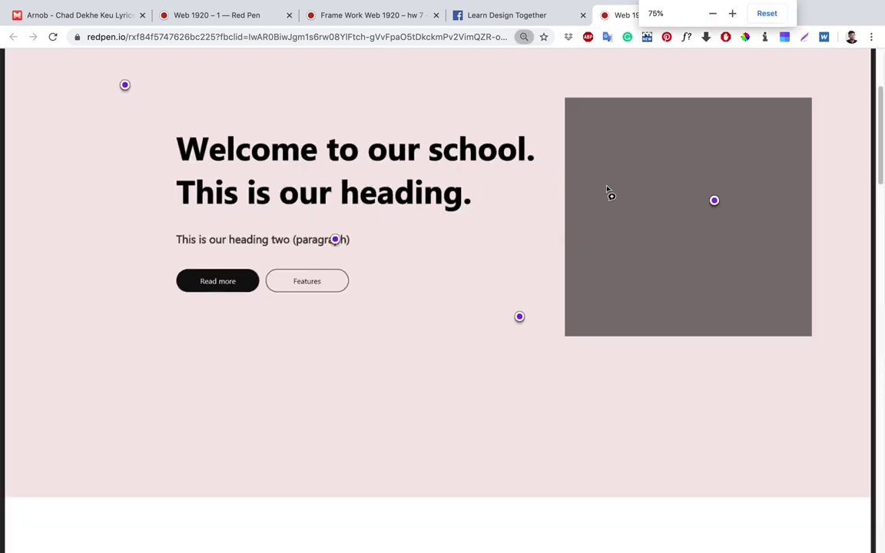
key("super+minus")
key("super+plus")
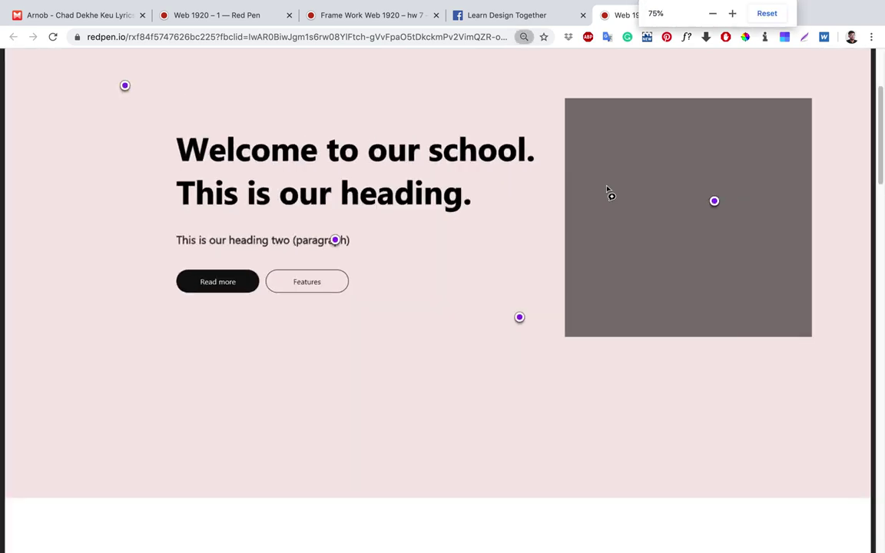
Examine the Web 1920 – 1 design from its header and hero section down to the Meet Our Teacher section.
scroll(614, 185, "up", 5)
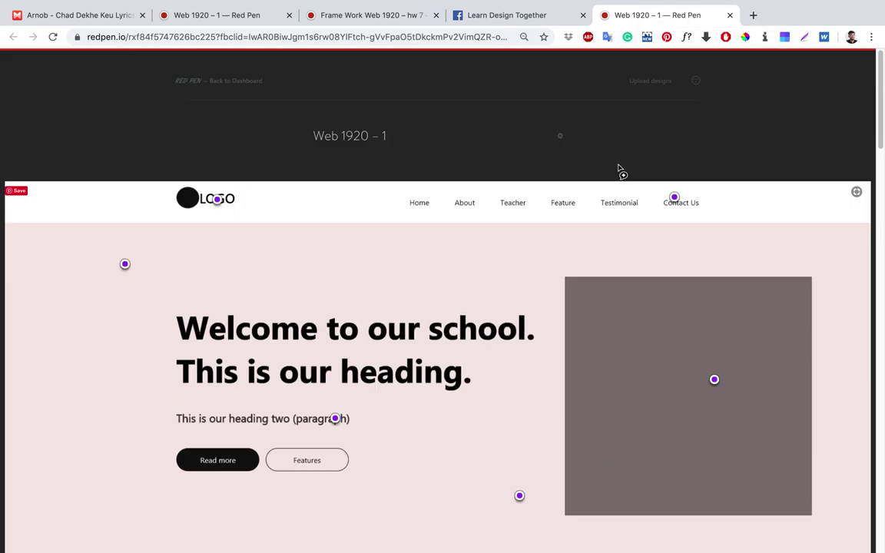
scroll(627, 177, "down", 5)
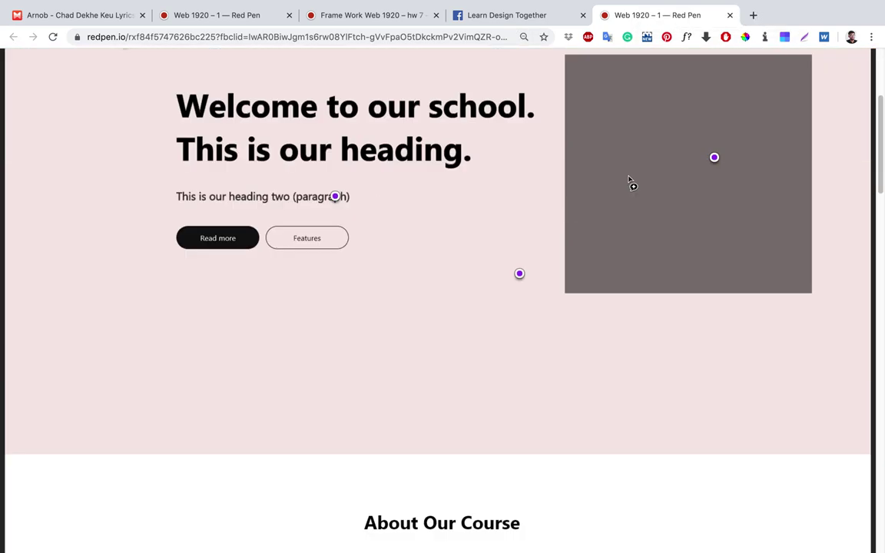
scroll(628, 180, "up", 2)
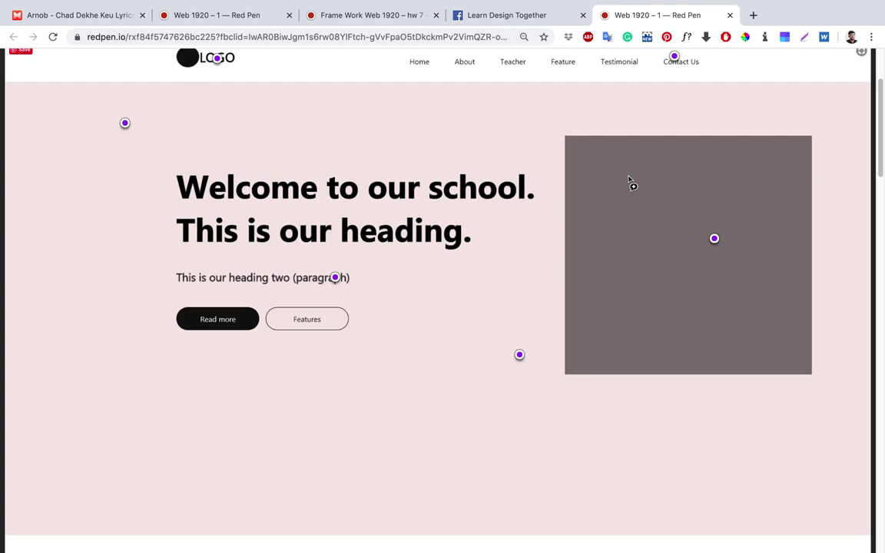
scroll(628, 181, "down", 10)
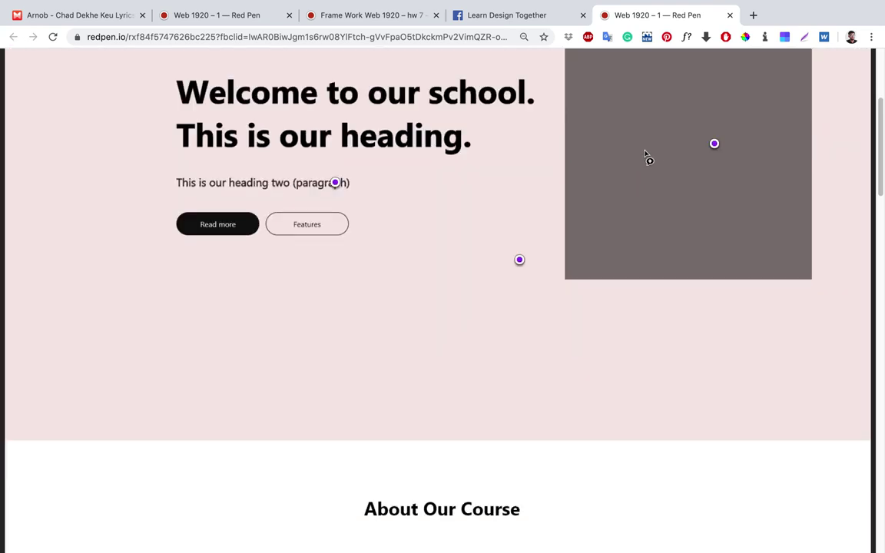
scroll(645, 146, "up", 10)
scroll(628, 142, "down", 12)
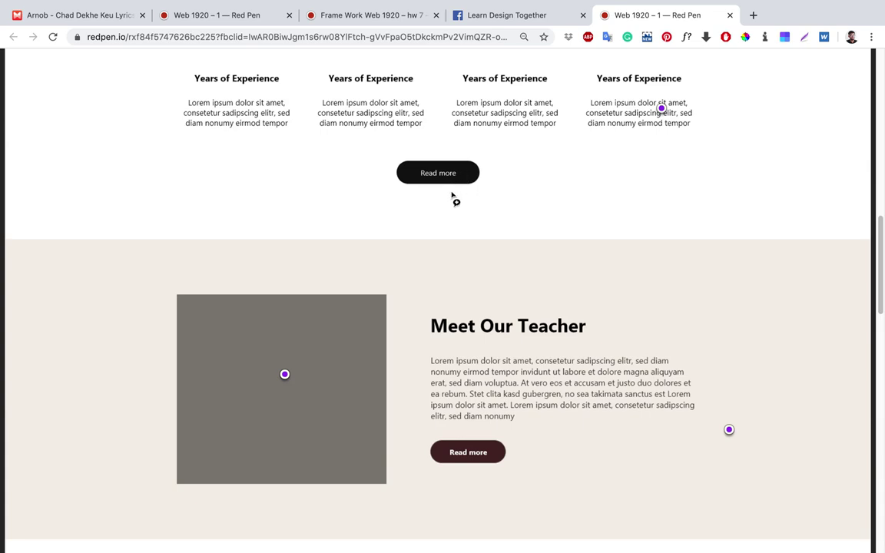
scroll(484, 447, "down", 1)
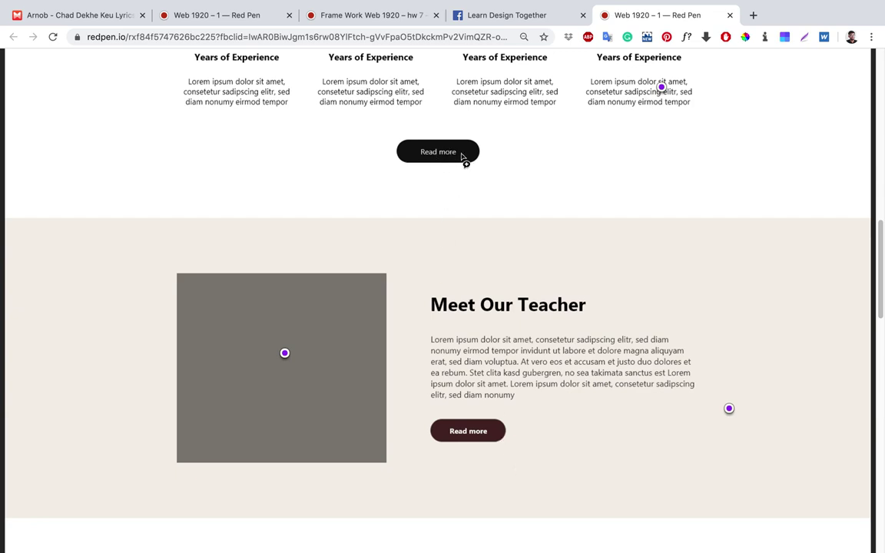
Examine the About Our Course section of the Web 1920 – 1 design together with its header and hero section.
scroll(473, 183, "down", 1)
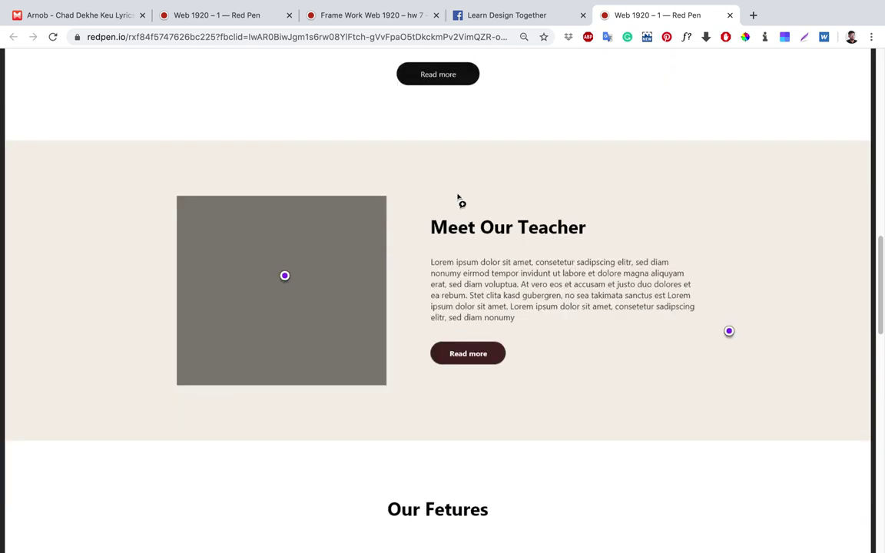
scroll(485, 198, "up", 6)
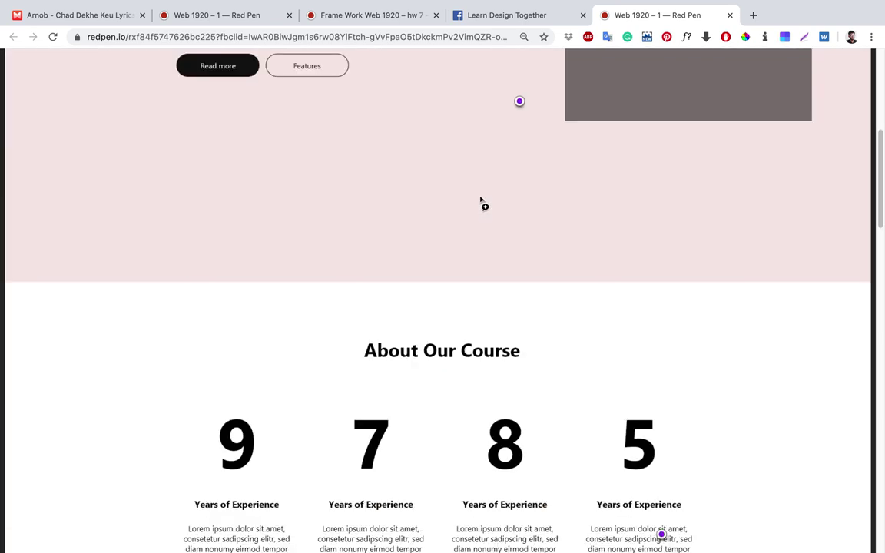
scroll(484, 203, "down", 3)
scroll(504, 251, "down", 1)
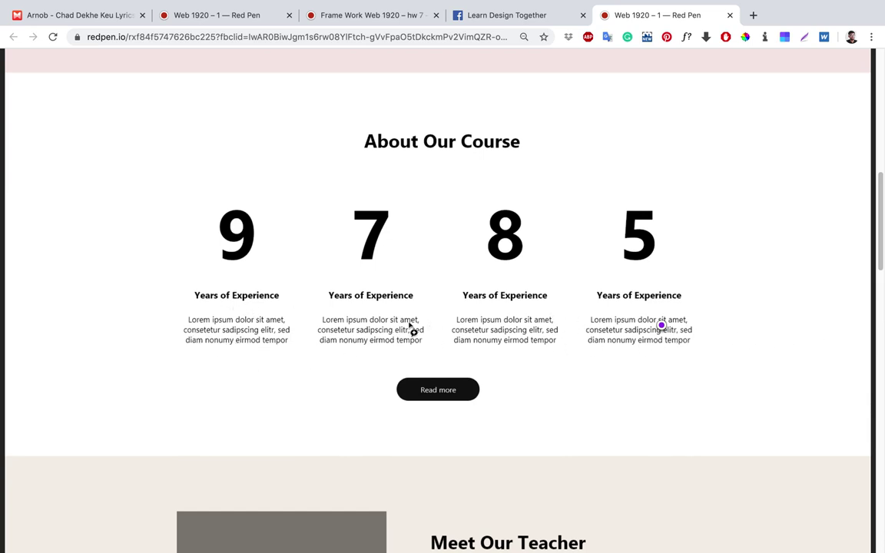
left_click(244, 298)
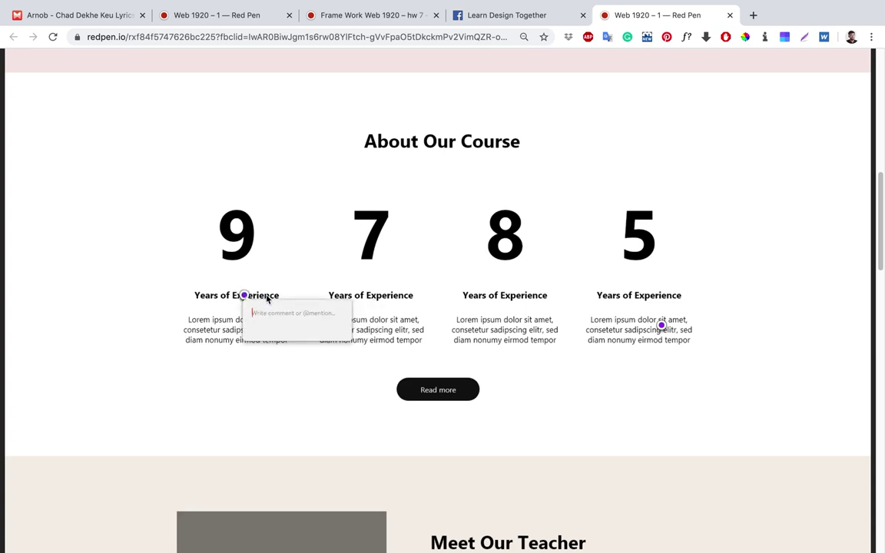
scroll(712, 227, "up", 5)
scroll(712, 227, "up", 3)
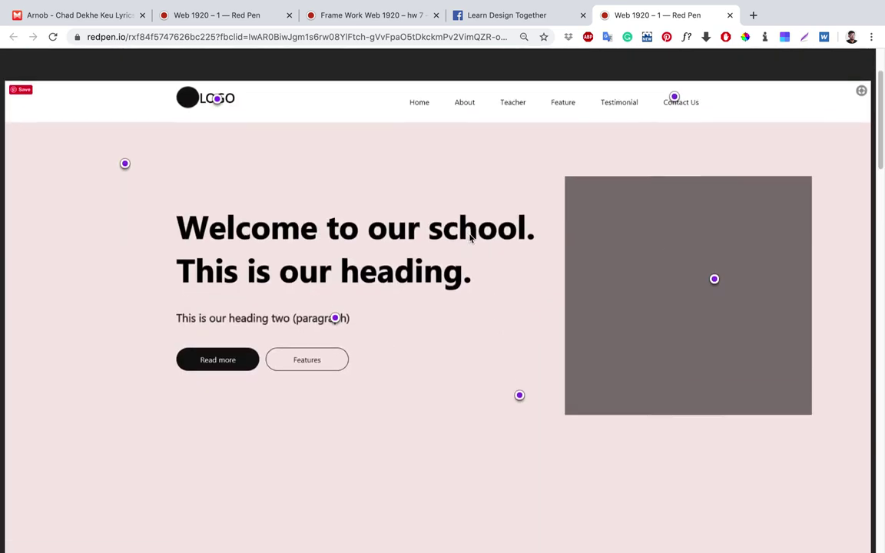
Compare the Our Fetures section of the Web 1920 – 1 design with the Meet Our Teacher and About Our Course sections.
scroll(471, 241, "down", 15)
scroll(472, 243, "down", 5)
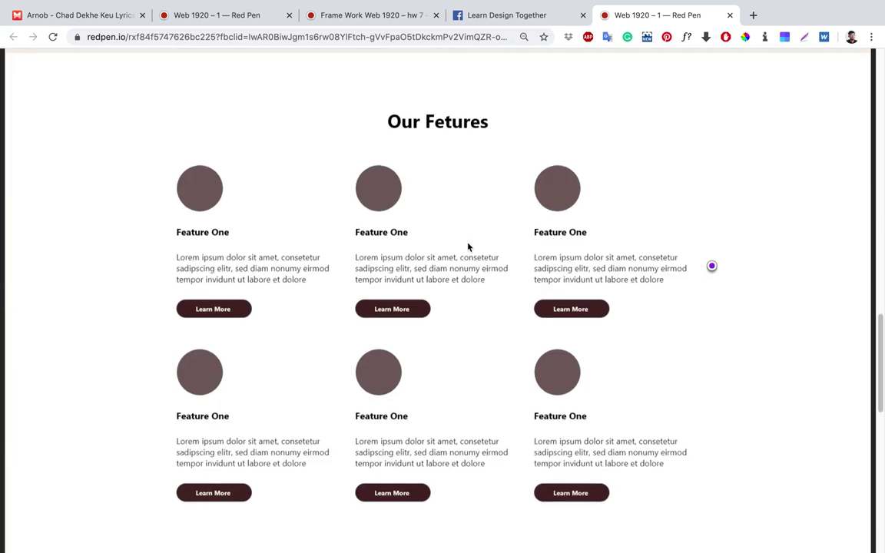
scroll(576, 265, "up", 1)
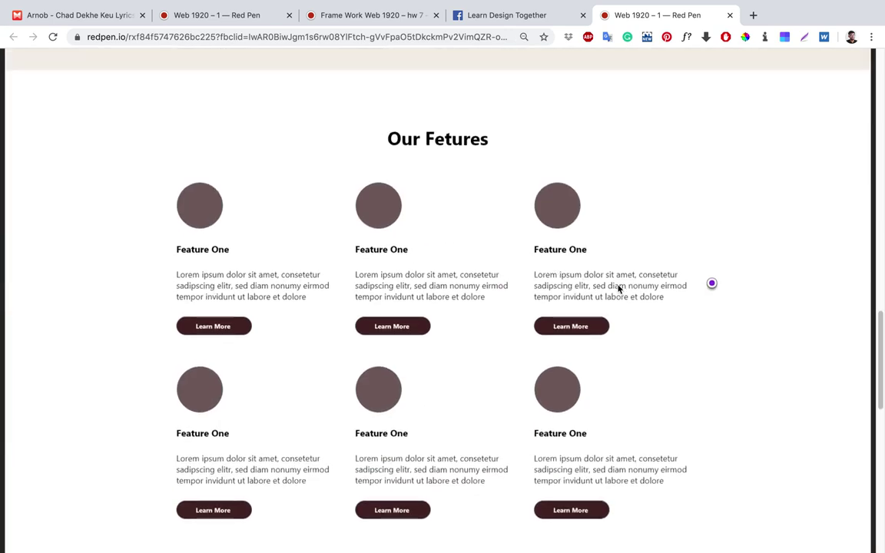
scroll(296, 305, "up", 10)
scroll(517, 223, "down", 10)
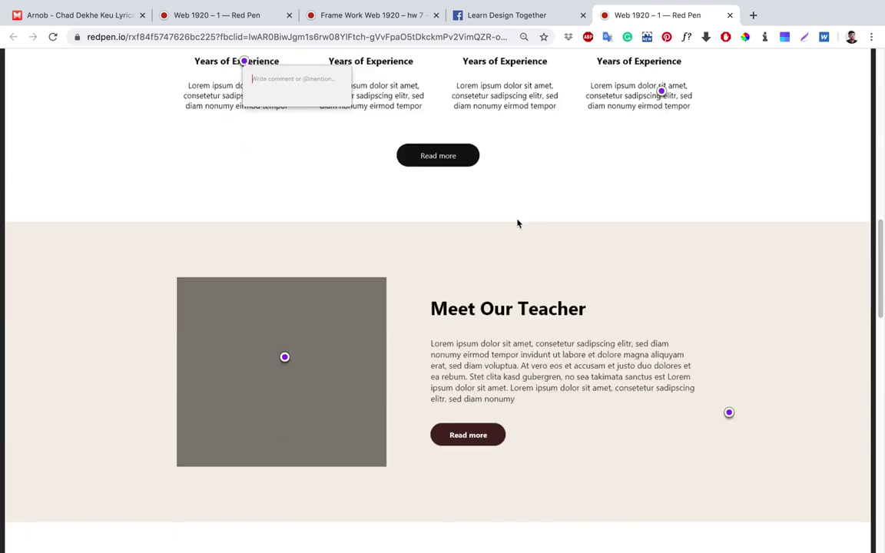
scroll(515, 227, "up", 10)
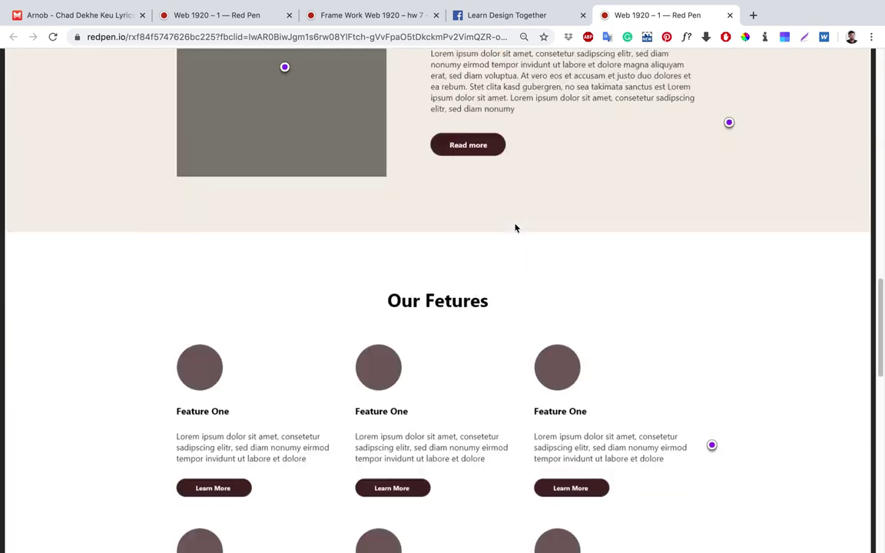
scroll(513, 200, "down", 10)
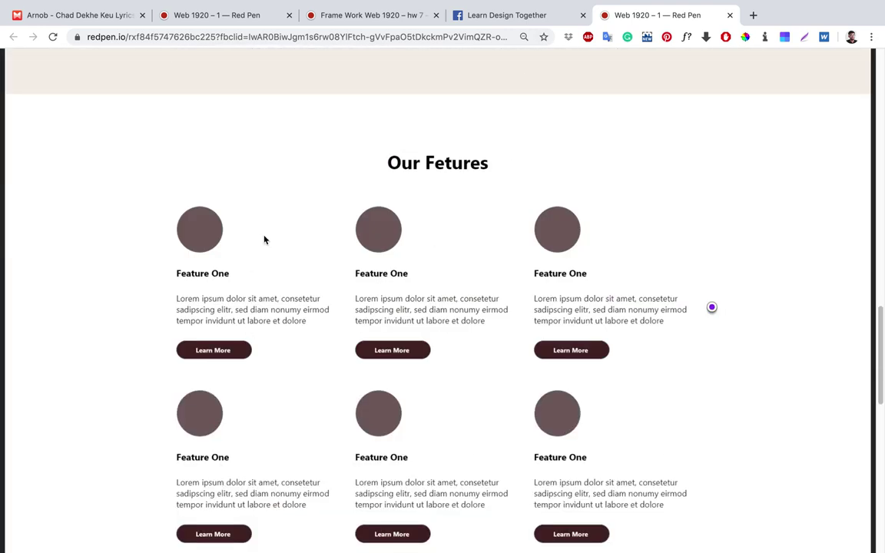
scroll(423, 272, "up", 5)
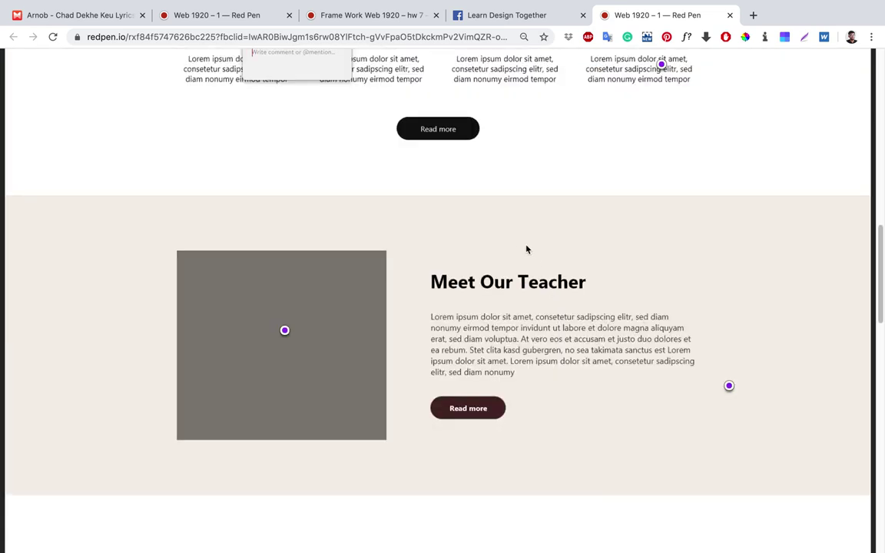
scroll(486, 141, "up", 1)
scroll(429, 284, "down", 8)
scroll(393, 265, "up", 1)
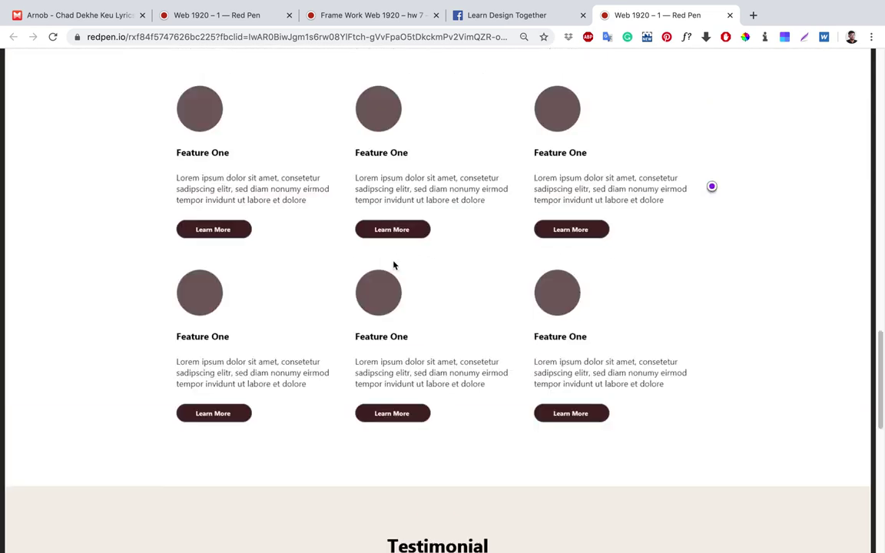
scroll(396, 266, "down", 3)
scroll(407, 249, "up", 3)
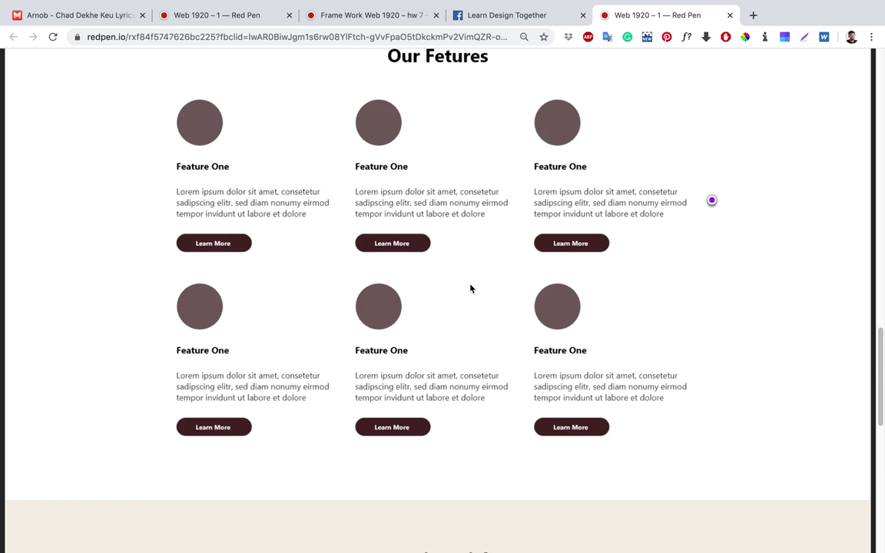
scroll(357, 378, "down", 3)
scroll(423, 325, "up", 4)
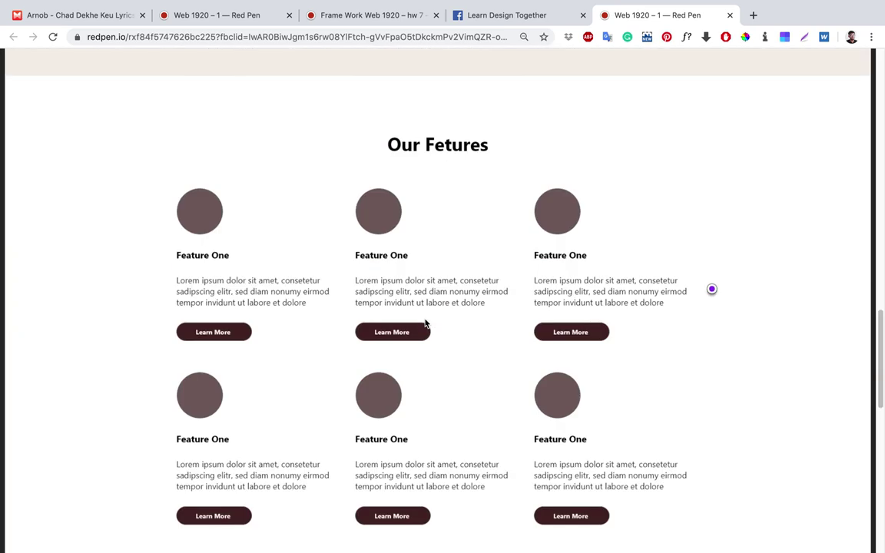
scroll(530, 192, "up", 12)
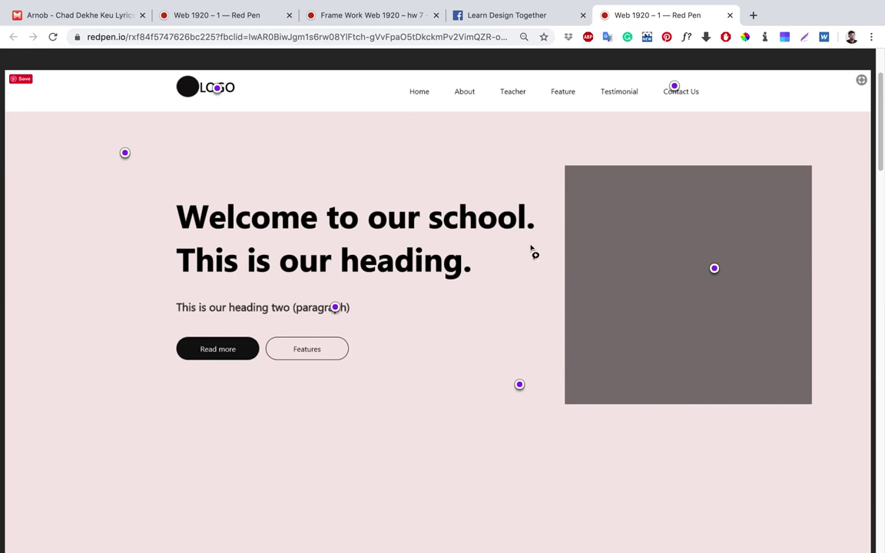
Review the Web 1920 – 1 design from the Meet Our Teacher section through the features and testimonial to the footer, and return to the hero section.
scroll(679, 301, "down", 10)
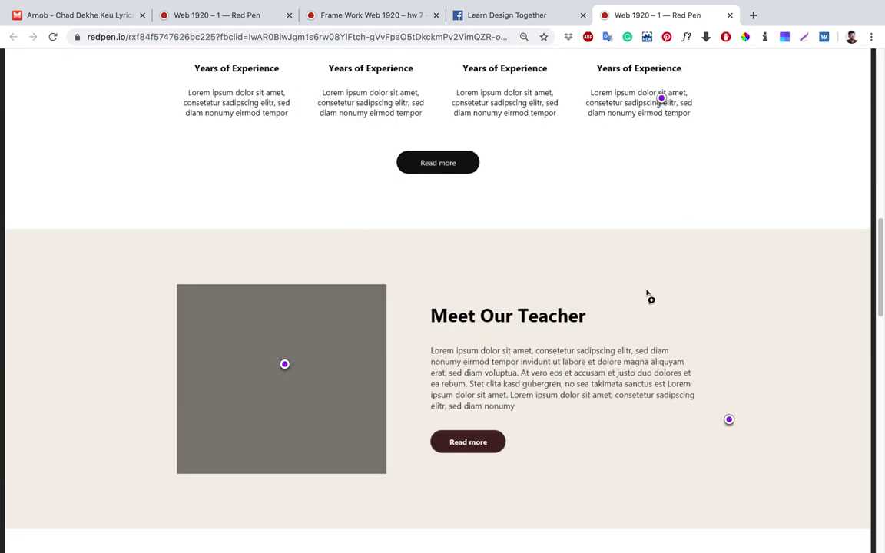
left_click(663, 271)
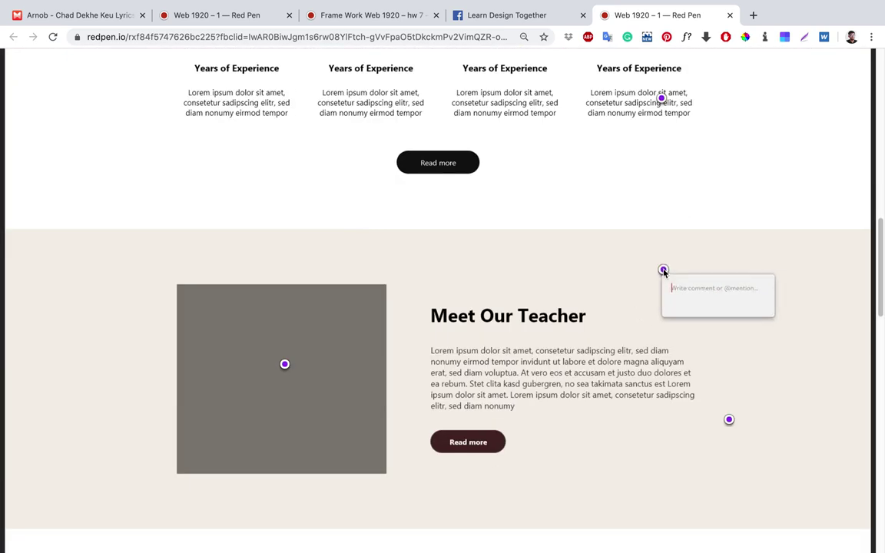
scroll(118, 394, "down", 7)
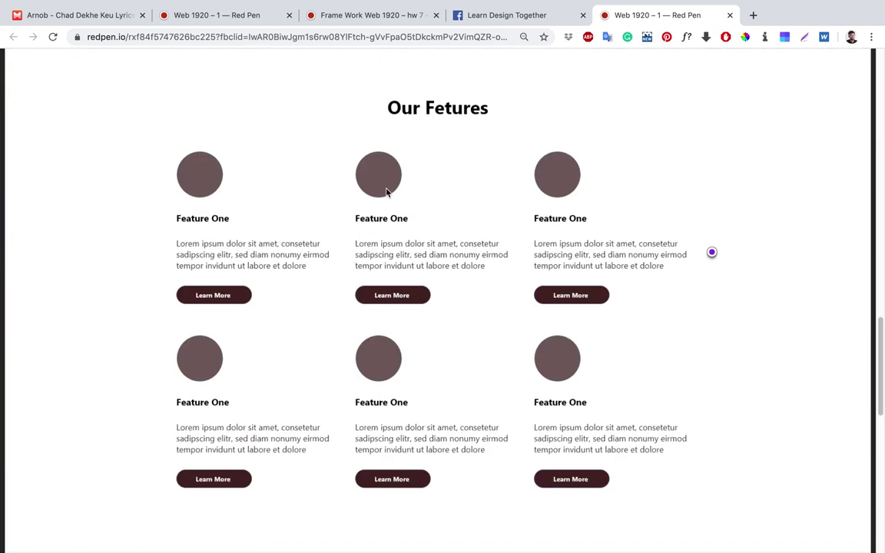
scroll(599, 395, "down", 10)
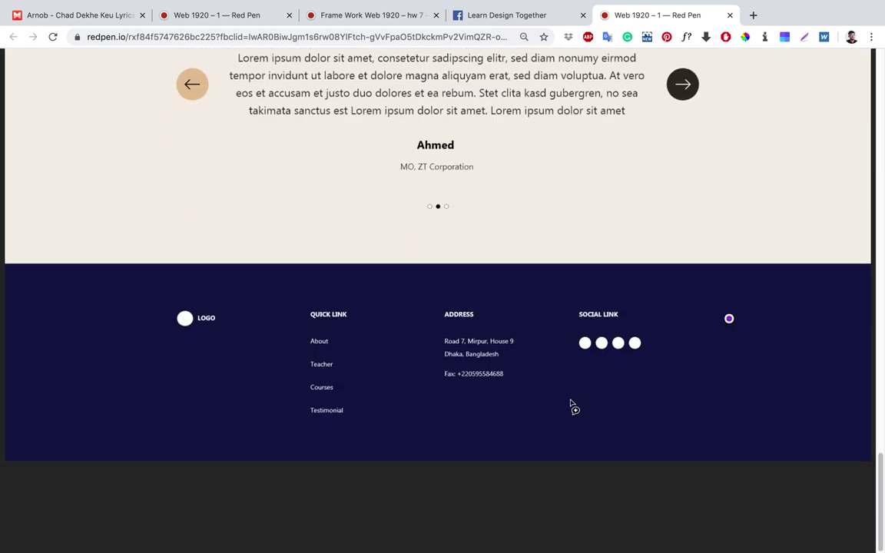
left_click(573, 407)
scroll(588, 369, "up", 6)
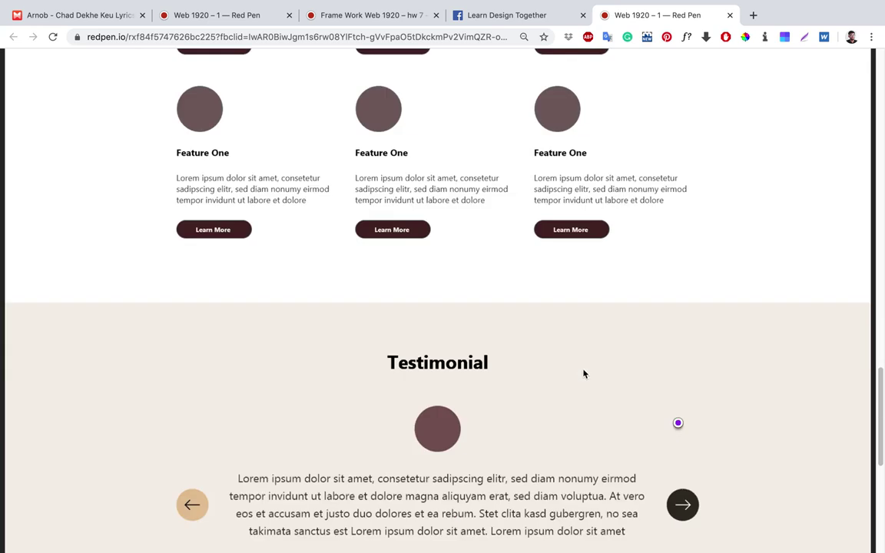
scroll(585, 371, "up", 10)
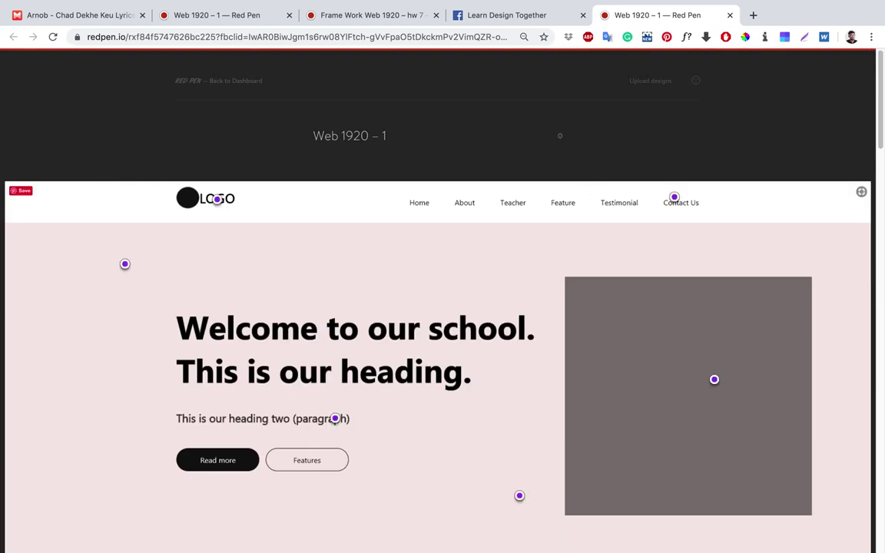
scroll(538, 408, "down", 5)
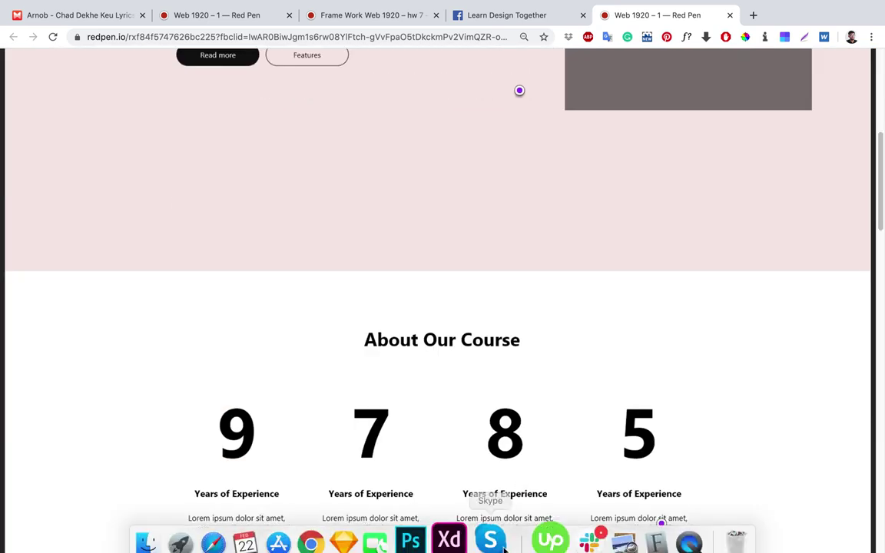
Switch to Adobe XD, clear the selection, and view the header and hero section of the HW – 4 page.
left_click(456, 525)
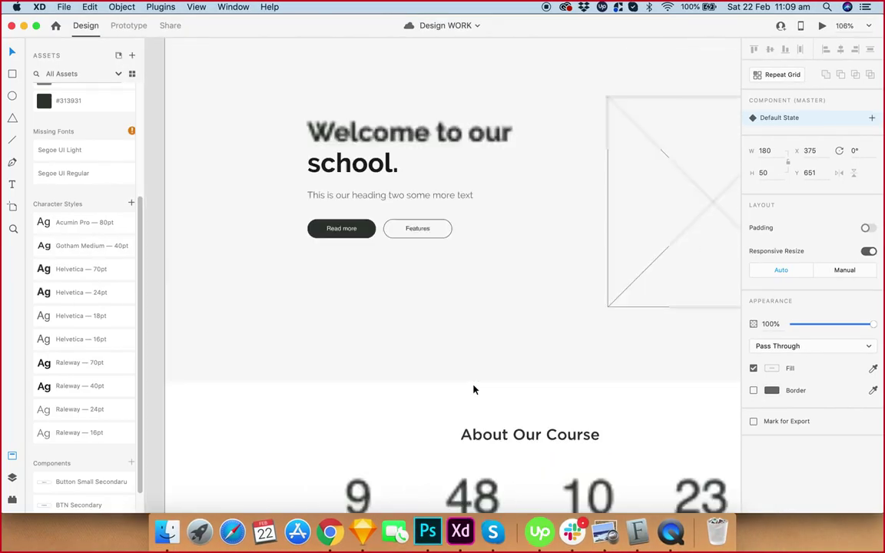
scroll(474, 390, "down", 5)
left_click(665, 279)
scroll(650, 315, "up", 4)
scroll(476, 184, "down", 3)
scroll(282, 93, "up", 3)
scroll(334, 81, "down", 3)
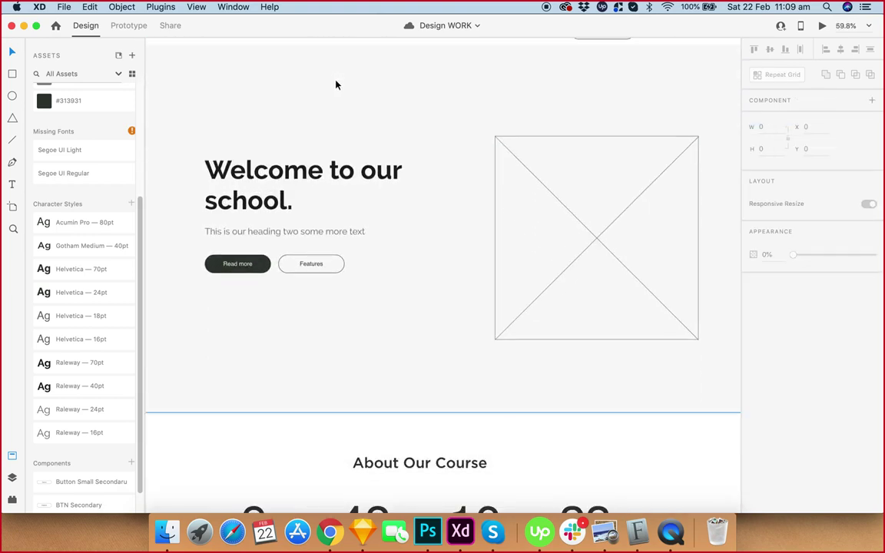
scroll(537, 162, "up", 2)
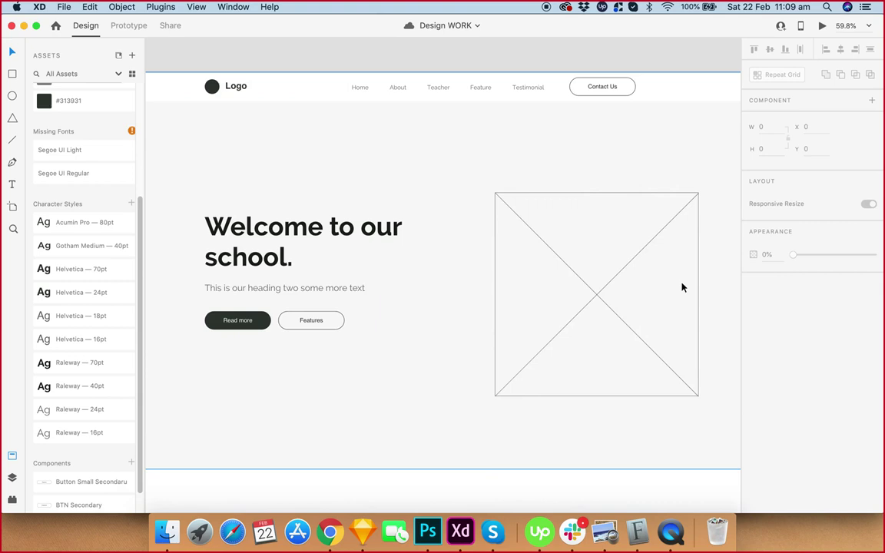
Examine the HW – 4 landing page from About Our Course down to the Testimonial and footer, and back up to the whole artboard.
scroll(681, 287, "down", 5)
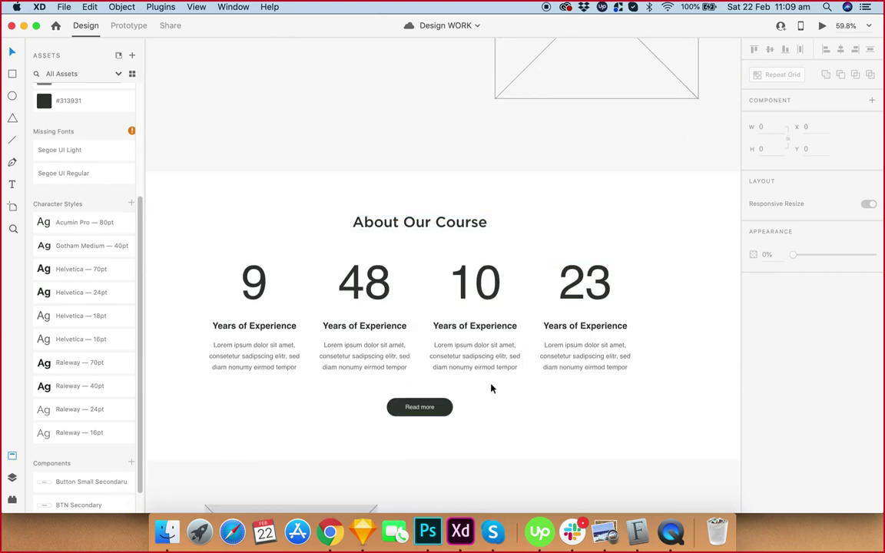
scroll(492, 387, "down", 2)
scroll(513, 306, "down", 8)
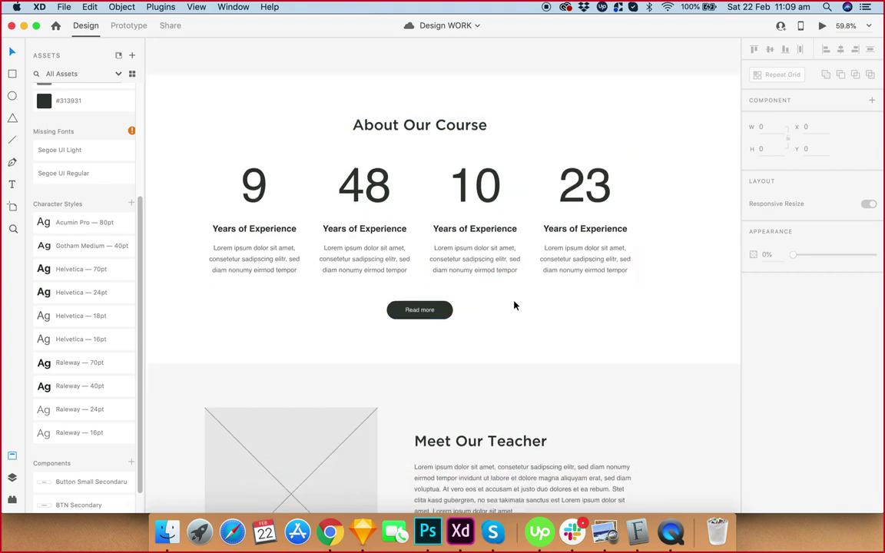
scroll(620, 377, "down", 6)
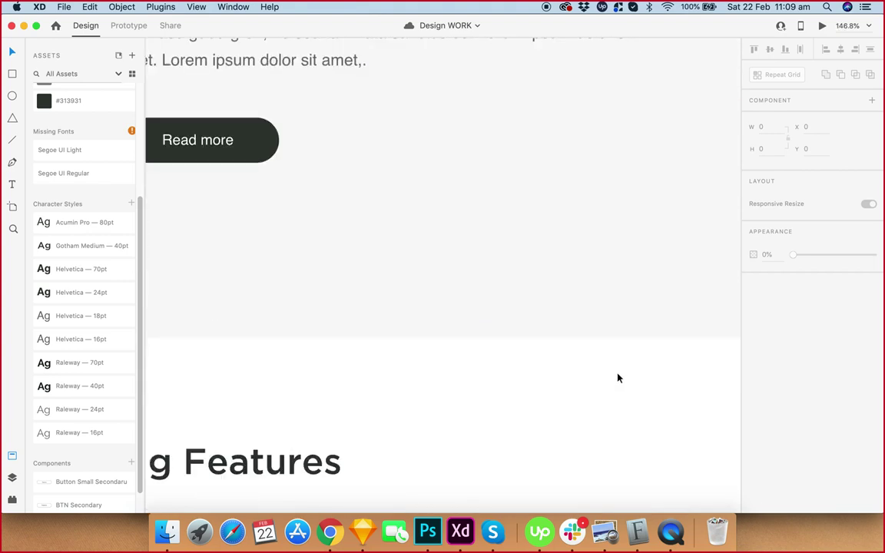
scroll(539, 258, "down", 11)
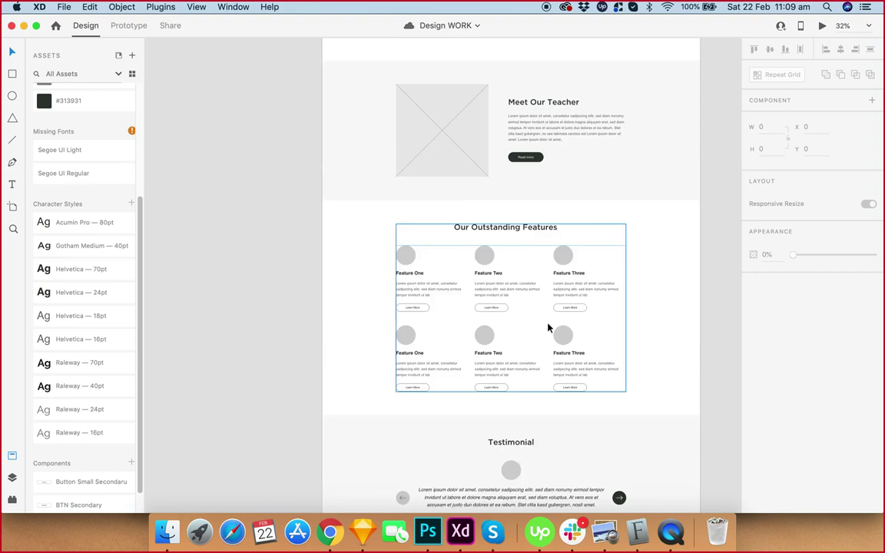
scroll(565, 322, "up", 19)
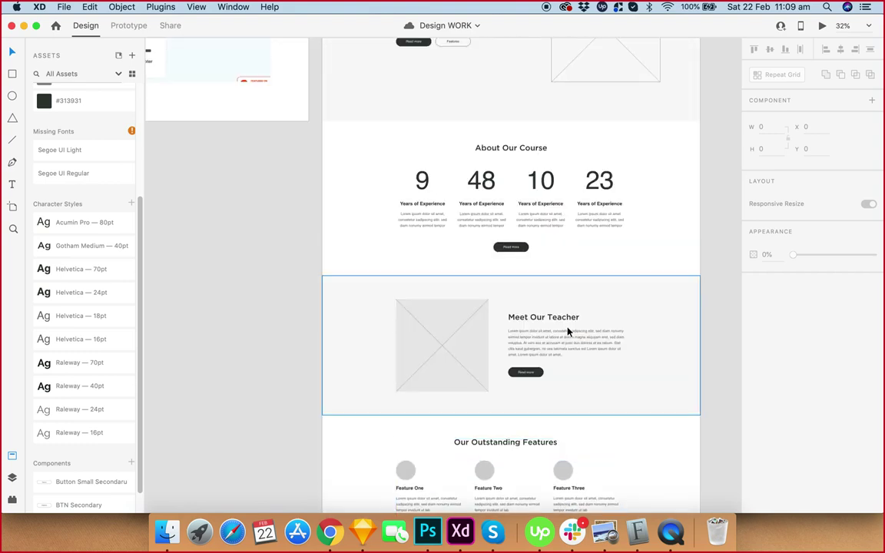
scroll(570, 331, "down", 14)
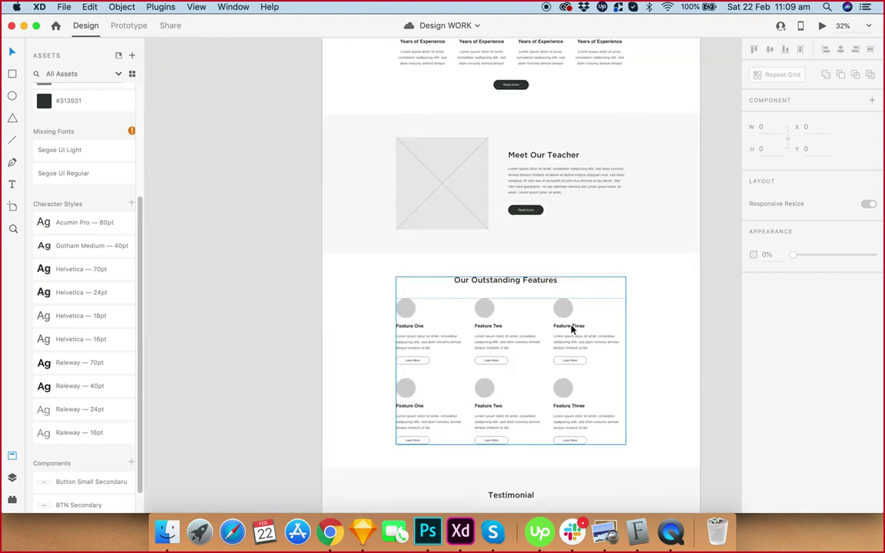
scroll(573, 329, "up", 3)
scroll(573, 330, "up", 3)
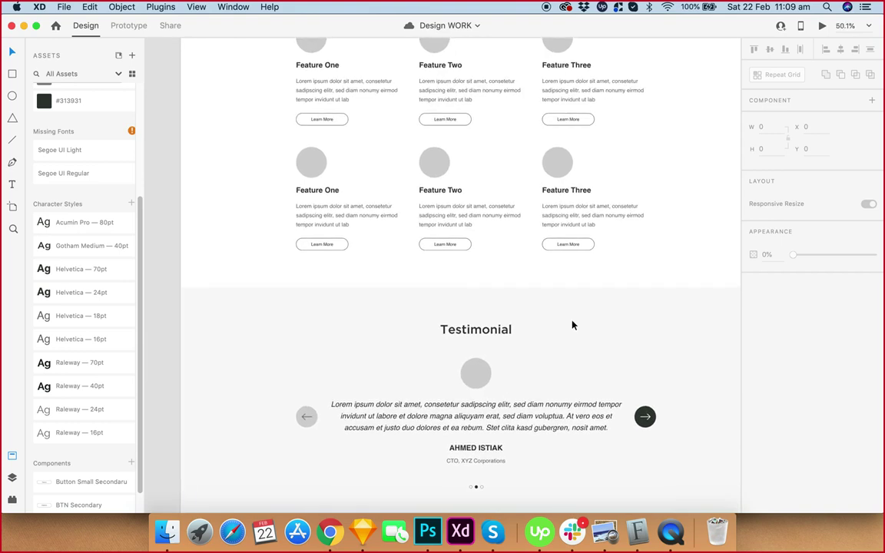
scroll(572, 328, "down", 4)
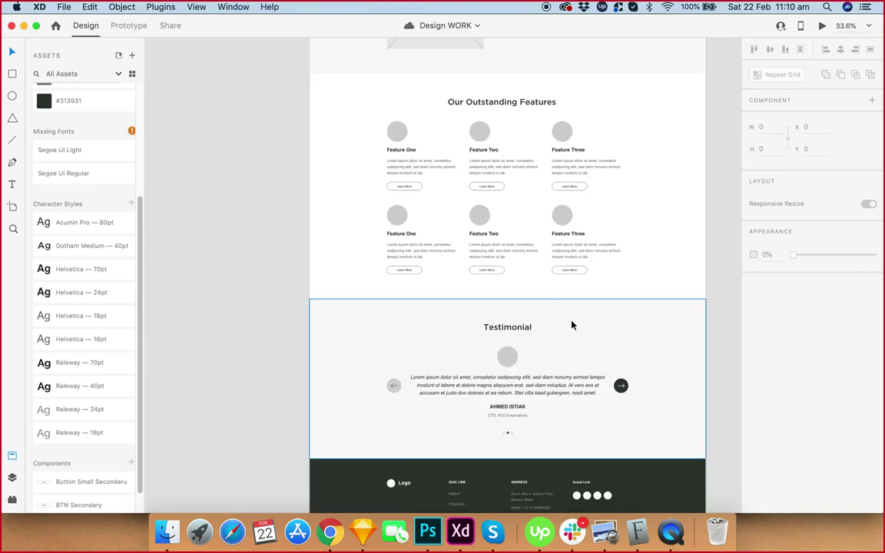
scroll(570, 326, "up", 9)
scroll(561, 331, "up", 8)
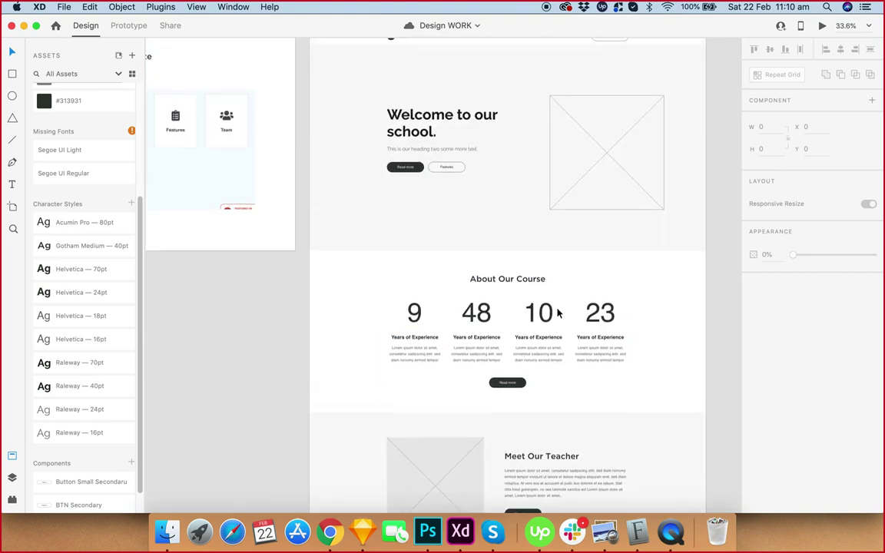
scroll(557, 311, "up", 4)
scroll(557, 312, "down", 7)
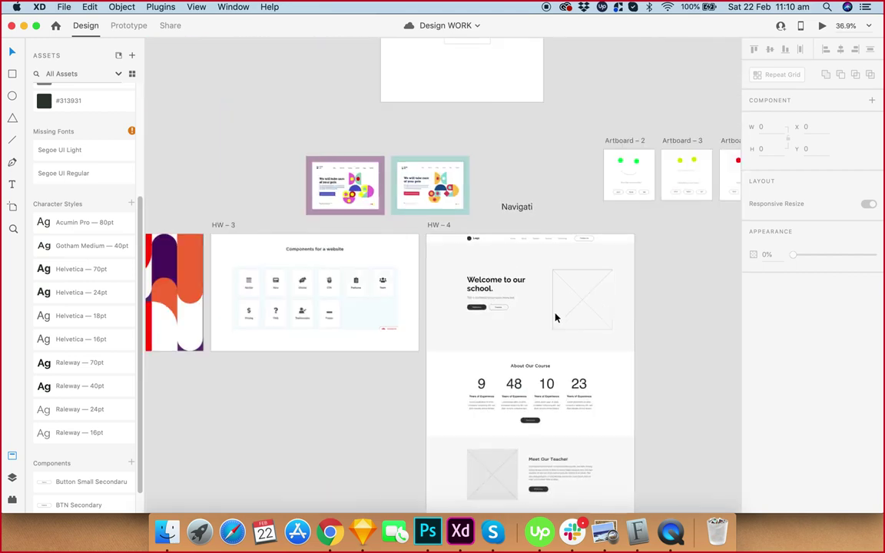
Undo the Raleway font changes on the HW – 4 landing page back to the Helvetica text, and clear the selection.
scroll(632, 221, "down", 5)
scroll(633, 221, "right", 3)
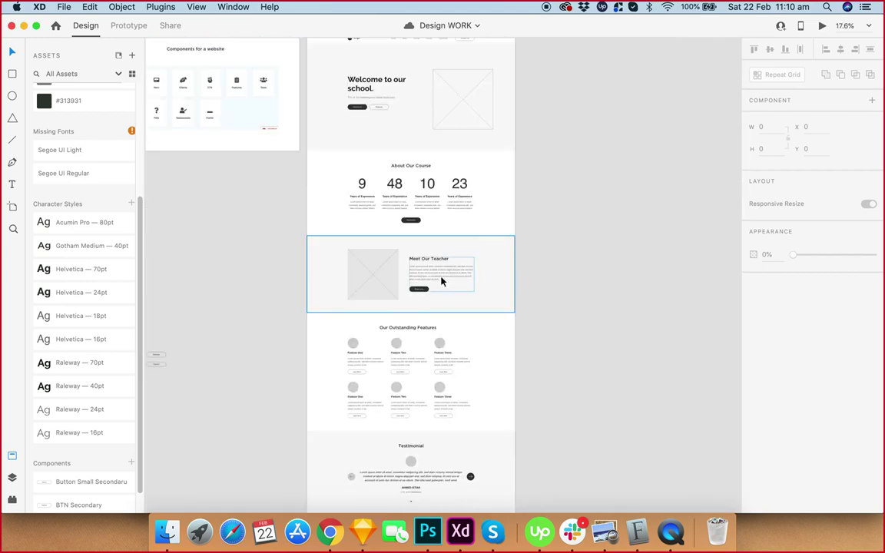
scroll(439, 281, "down", 5)
scroll(332, 280, "up", 6)
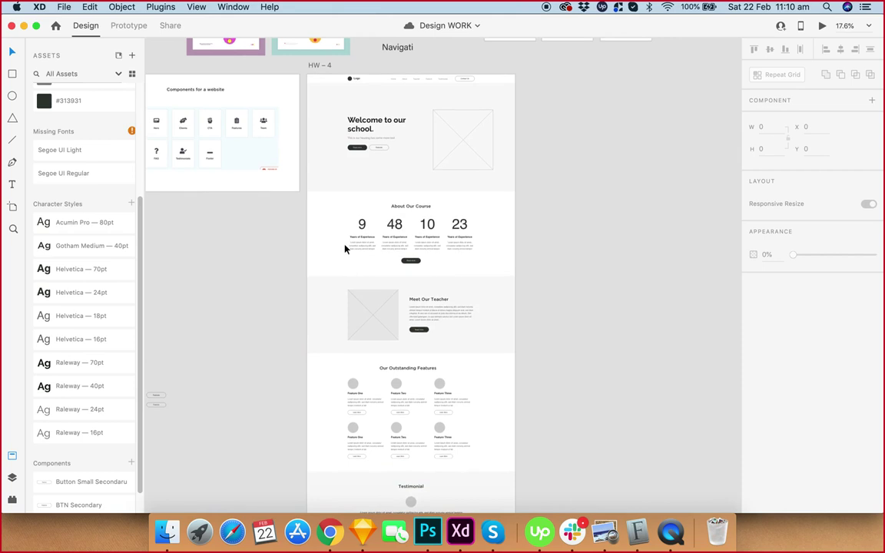
scroll(346, 247, "up", 5)
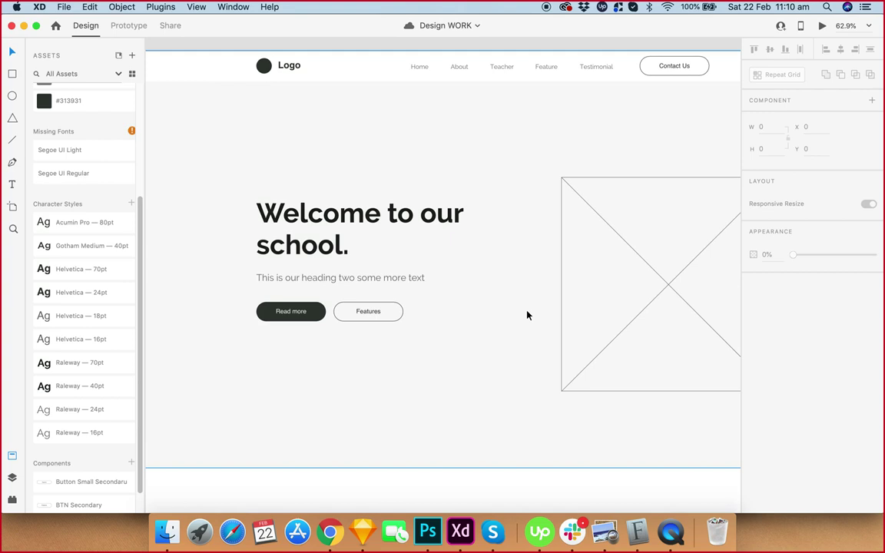
key("cmd+v")
key("cmd+z")
key("super+z")
key("super+z")
key("super+z")
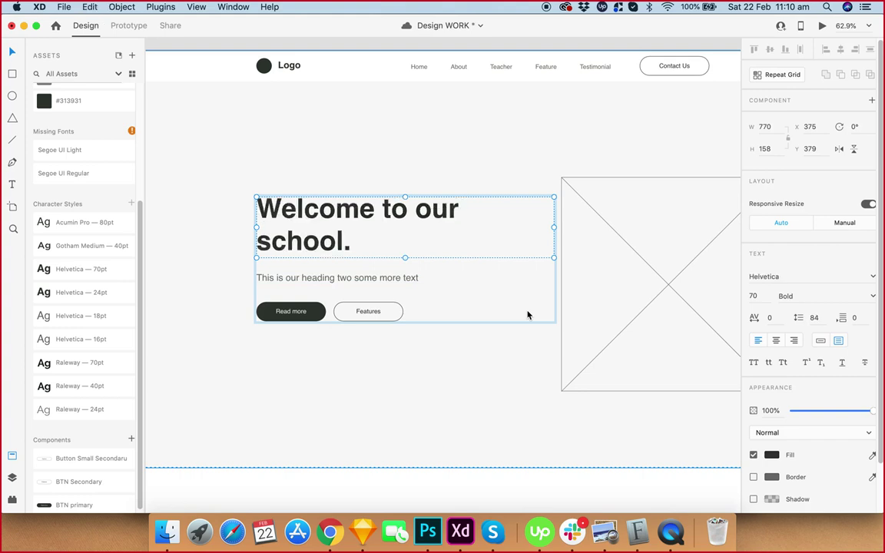
key("super+z")
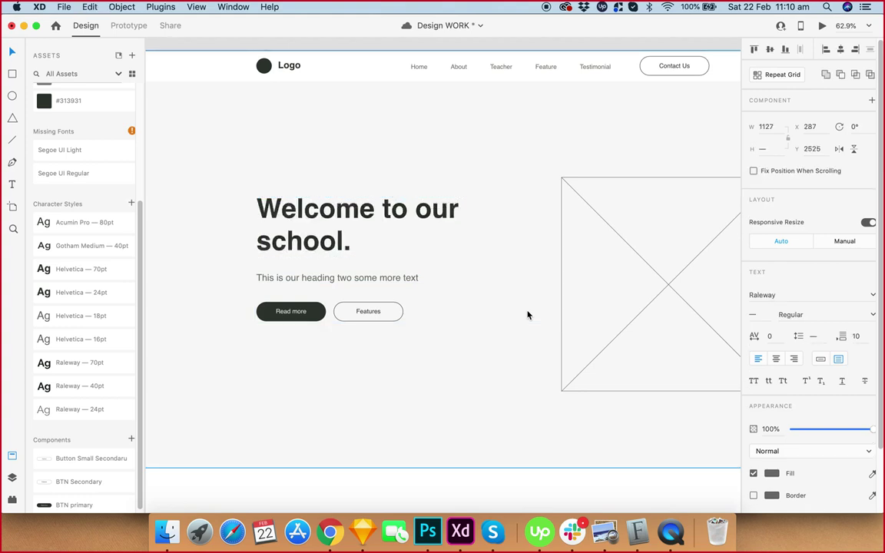
key("super+z")
key("super+z")
key("super+z")
key("super+z")
scroll(388, 290, "down", 5)
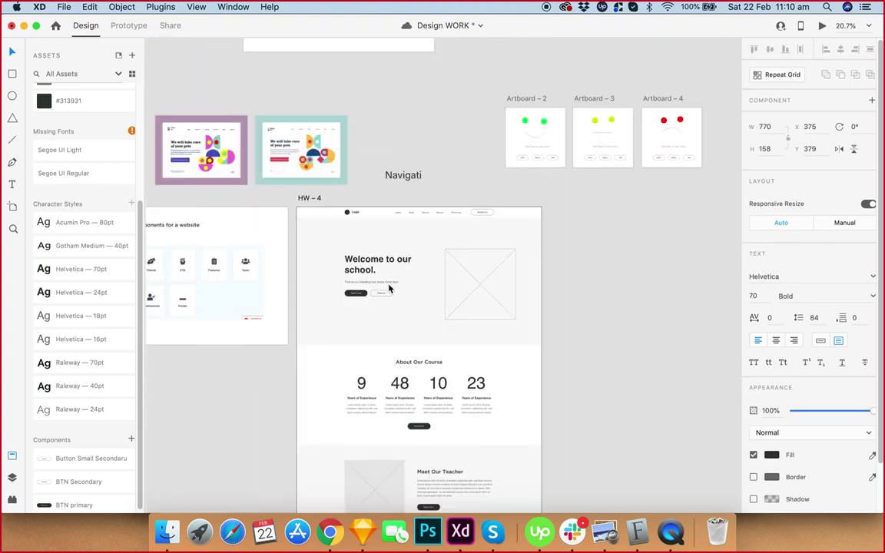
left_click(597, 212)
Examine the HW – 4 landing page from the hero section down to the Testimonial section and back up.
scroll(307, 146, "up", 5)
scroll(464, 172, "down", 3)
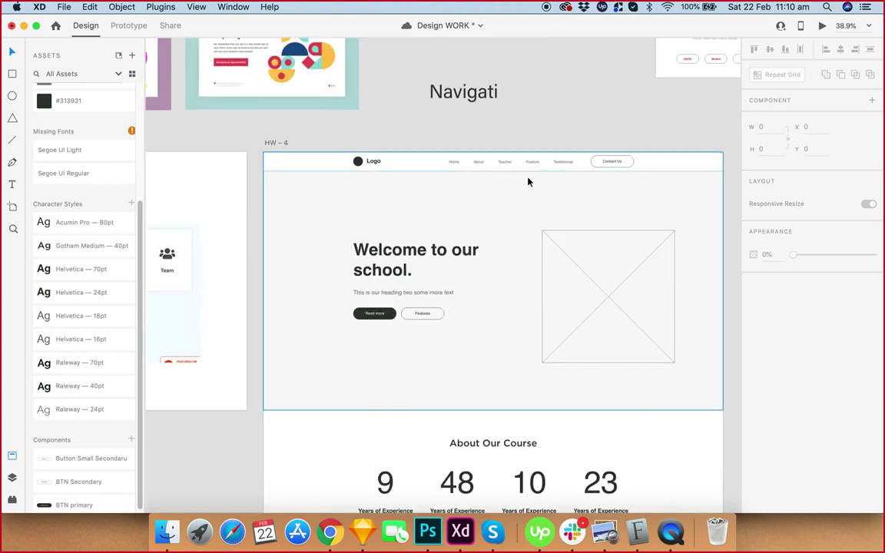
scroll(550, 188, "up", 3)
scroll(549, 187, "down", 4)
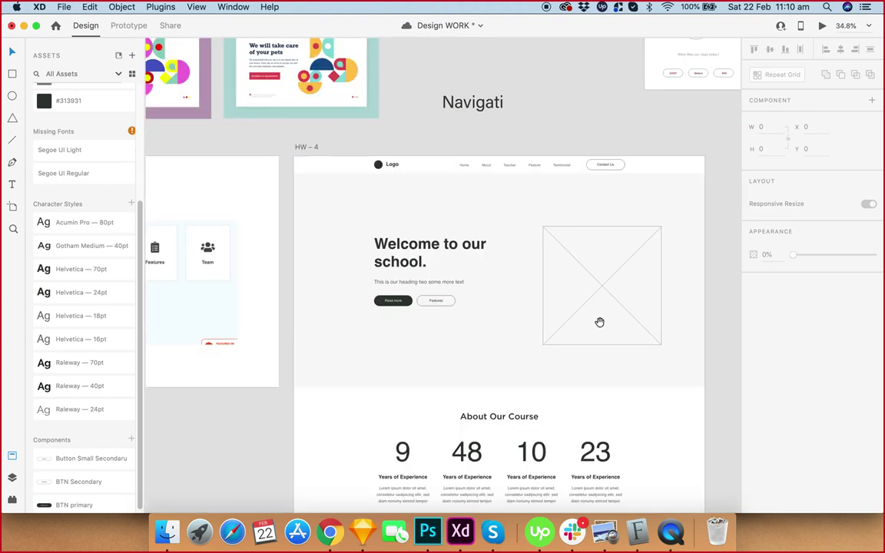
scroll(599, 322, "down", 3)
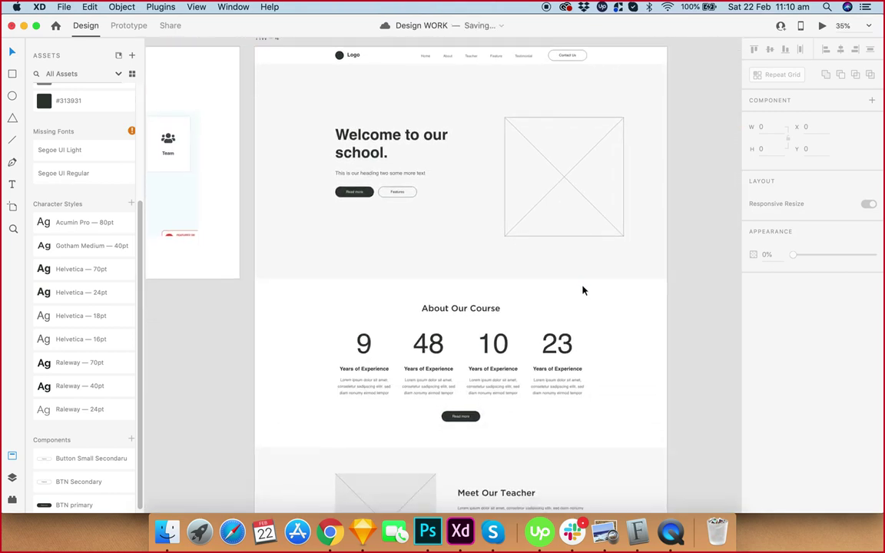
scroll(583, 291, "down", 10)
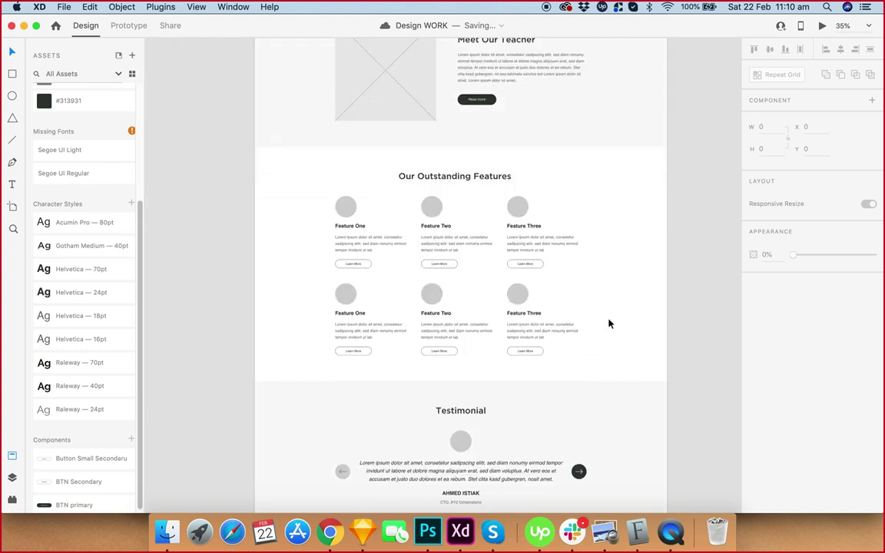
scroll(614, 318, "down", 7)
scroll(628, 333, "up", 5)
scroll(628, 334, "up", 10)
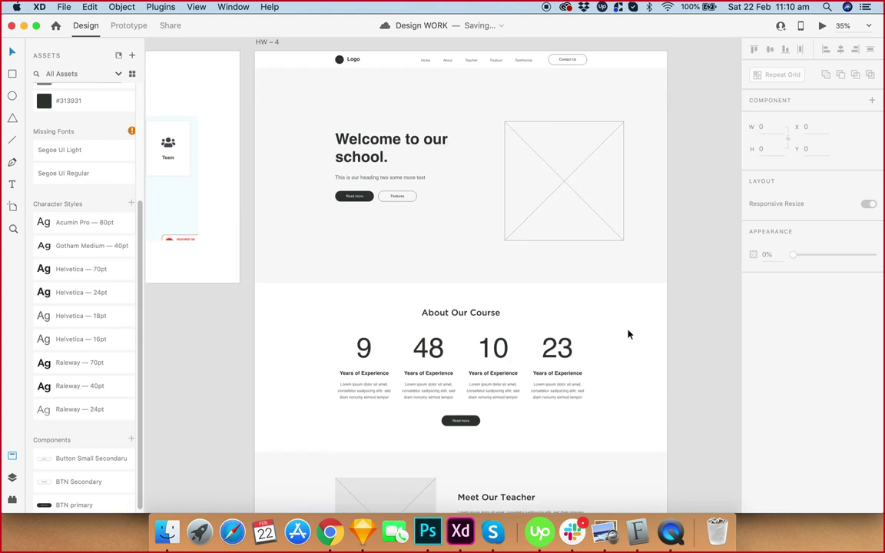
scroll(626, 335, "up", 2)
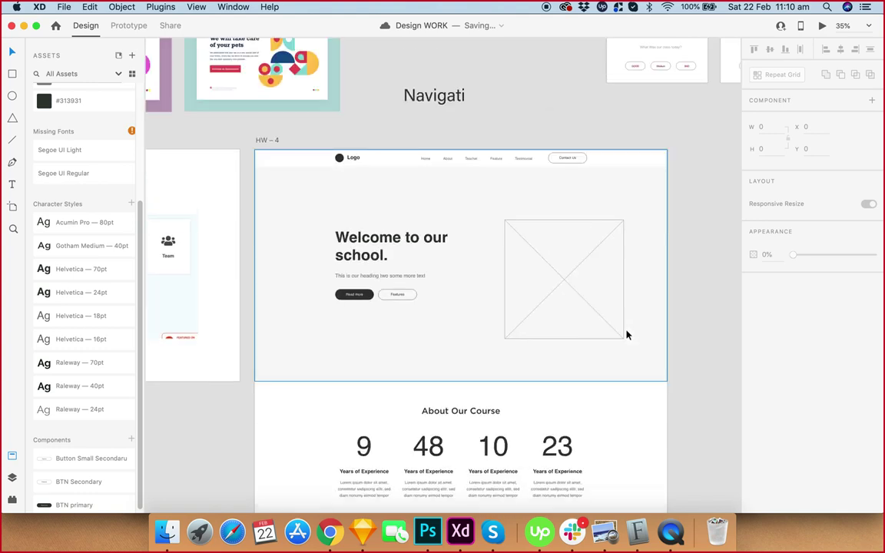
Examine the logo, navigation links and hero heading of the HW – 4 page up close.
scroll(328, 110, "up", 3)
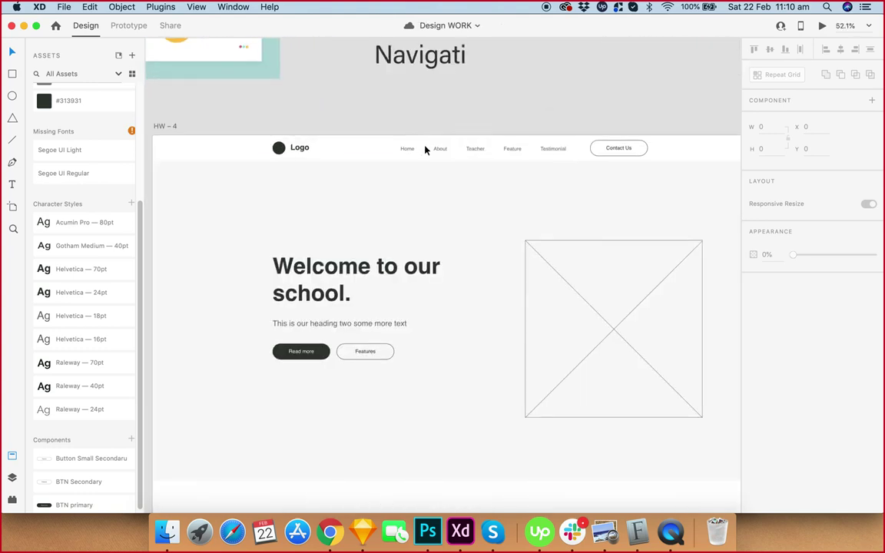
scroll(415, 152, "up", 2)
scroll(315, 160, "down", 2)
scroll(271, 153, "up", 3)
scroll(268, 162, "up", 1)
scroll(273, 163, "down", 3)
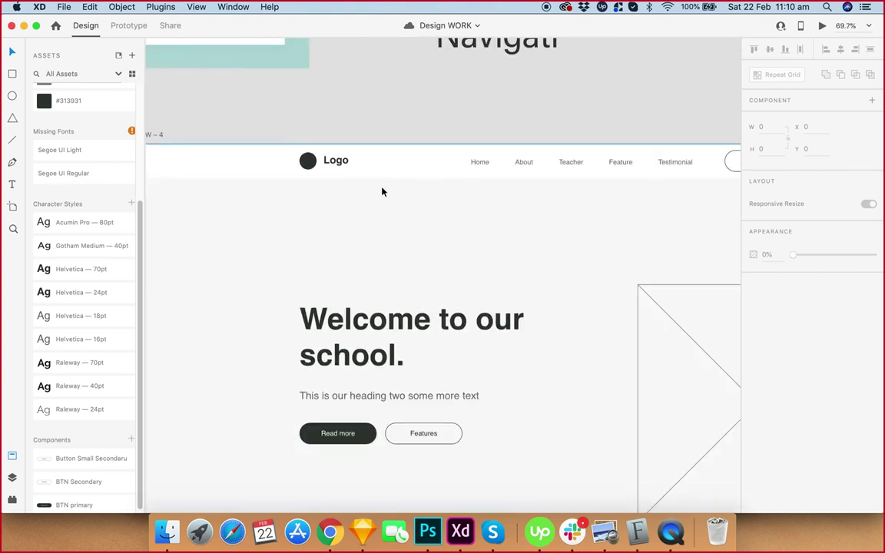
scroll(321, 206, "up", 4)
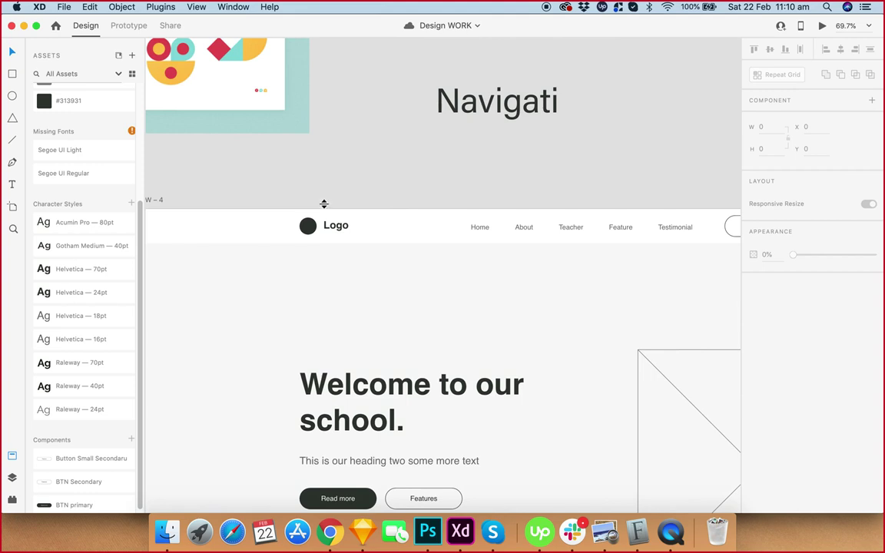
scroll(322, 204, "down", 2)
scroll(306, 118, "down", 2)
left_click_drag(307, 118, 439, 118)
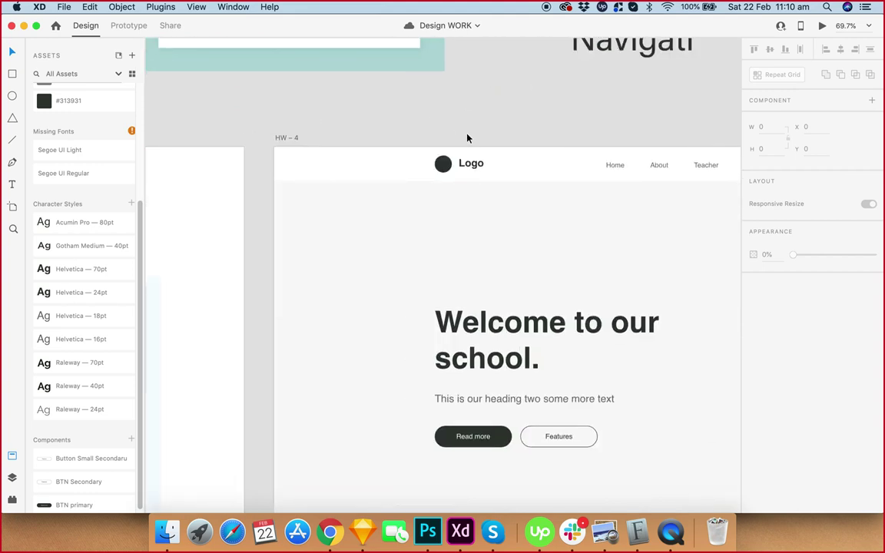
scroll(468, 138, "up", 3)
scroll(580, 123, "down", 2)
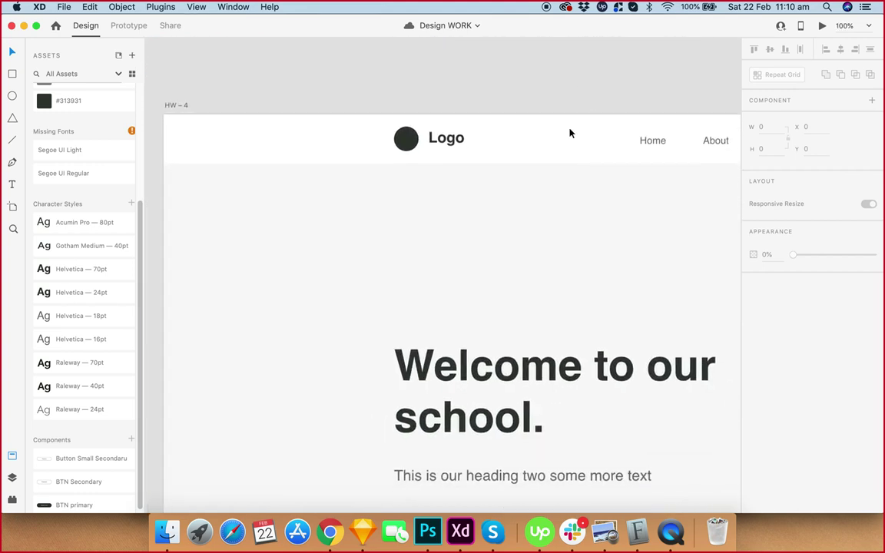
Switch to Skype, send the attached Google_Font.zip to the group chat, and return to Adobe XD.
left_click(499, 530)
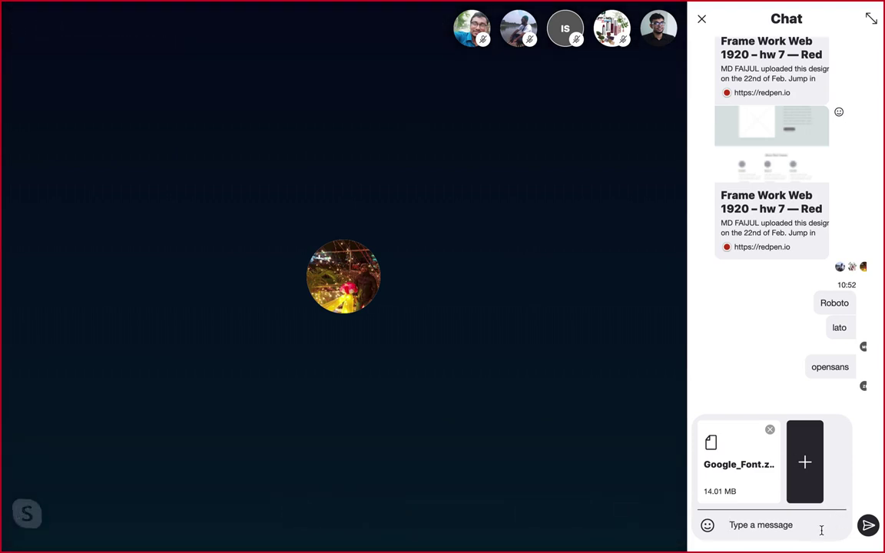
key("Return")
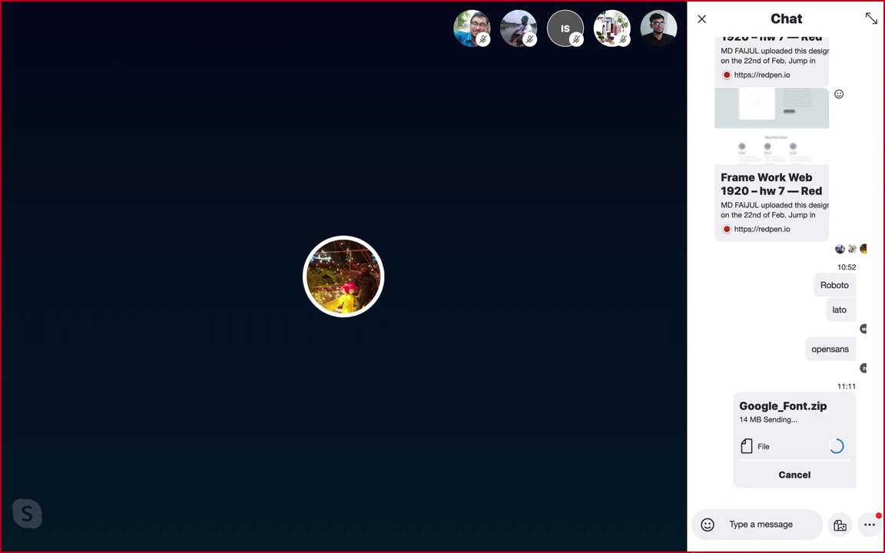
mouse_move(436, 539)
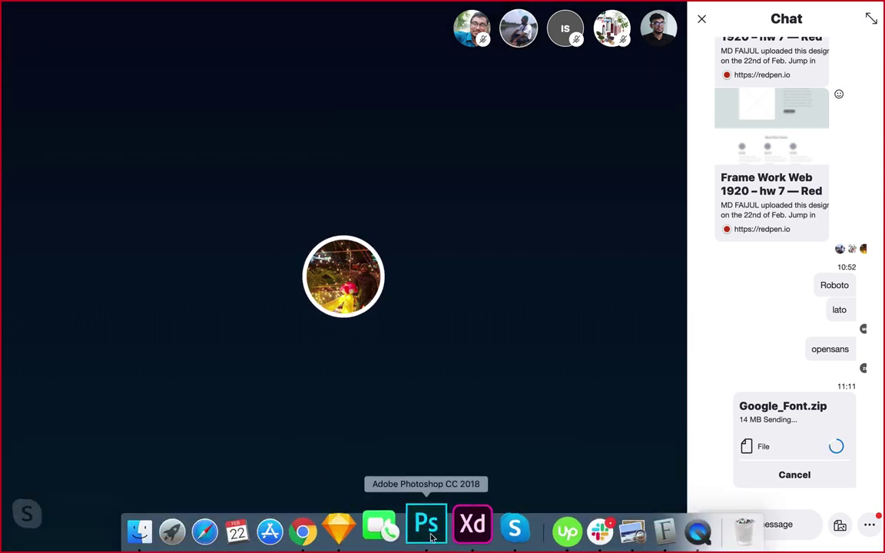
left_click(457, 530)
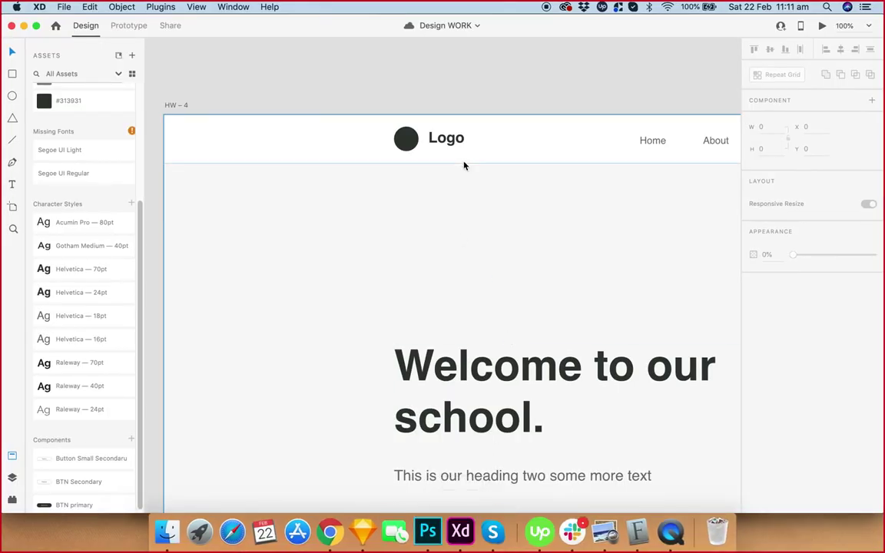
Replace the Logo text in the HW – 4 header with LDT.
left_click(456, 145)
double_click(455, 144)
double_click(453, 142)
double_click(454, 139)
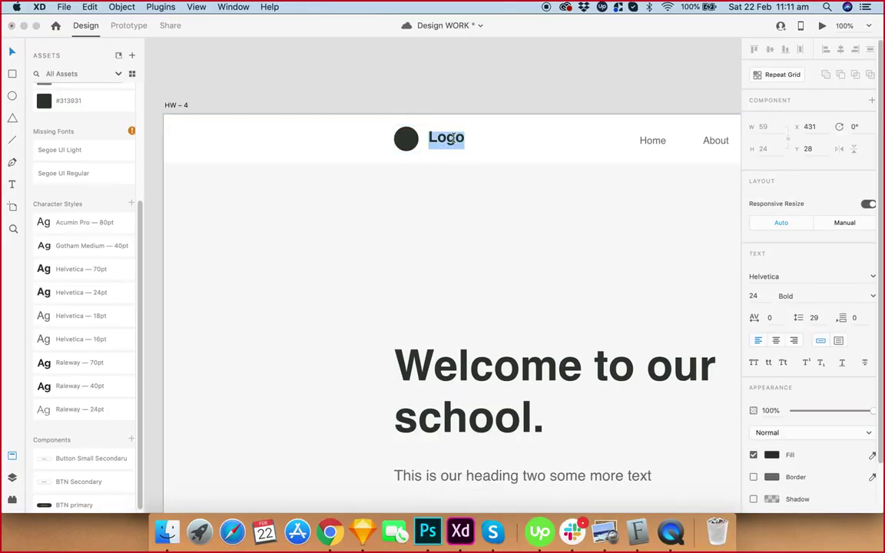
type("LDT")
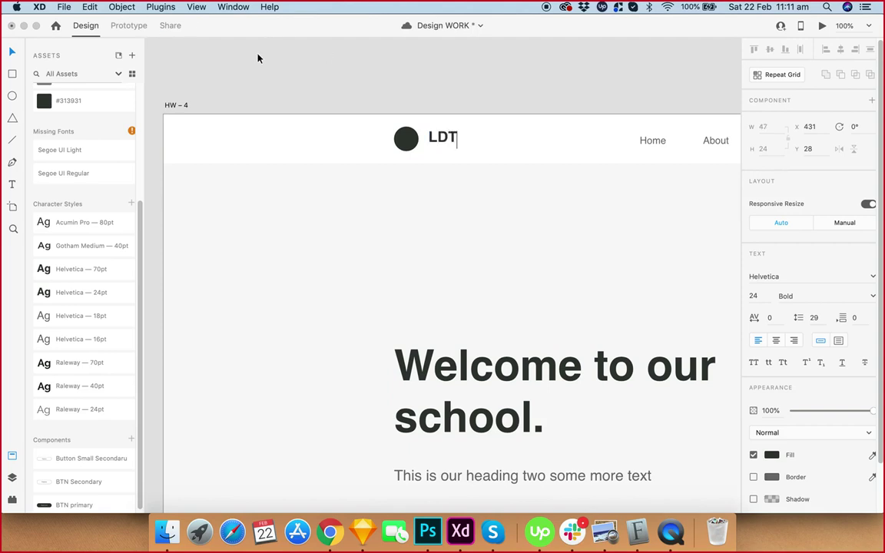
key("Escape")
left_click(490, 87)
Replace the header's logo text with "Learn Design Together", with a line break after Learn and the spelling of Together corrected.
scroll(492, 93, "up", 2)
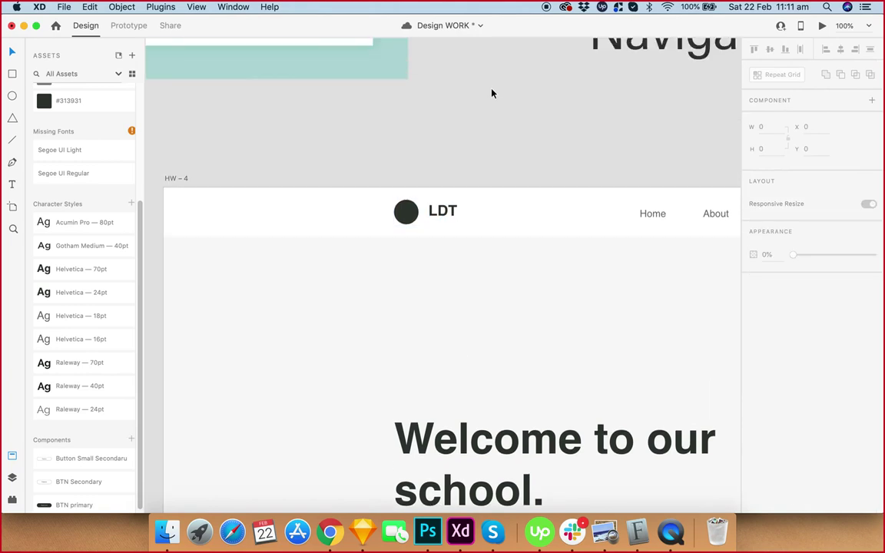
scroll(489, 100, "down", 3)
left_click_drag(486, 99, 419, 95)
scroll(372, 129, "up", 3)
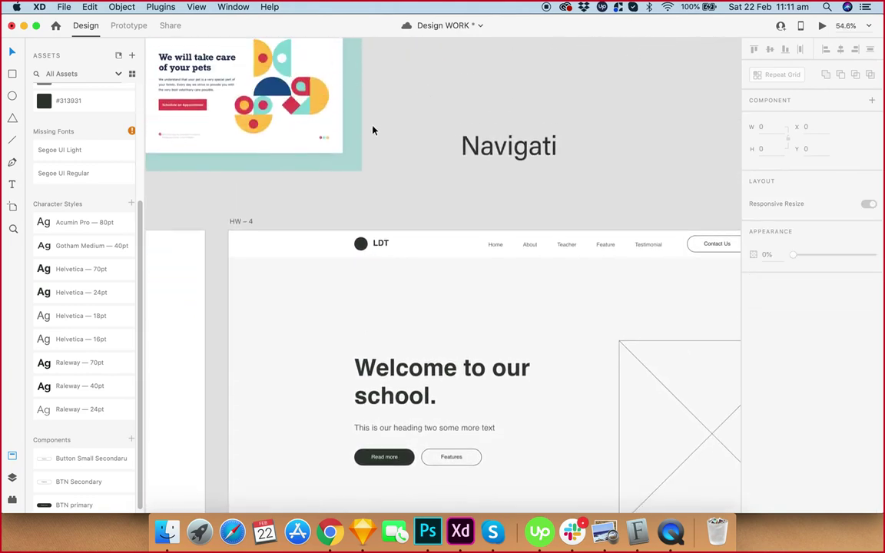
scroll(374, 129, "up", 3)
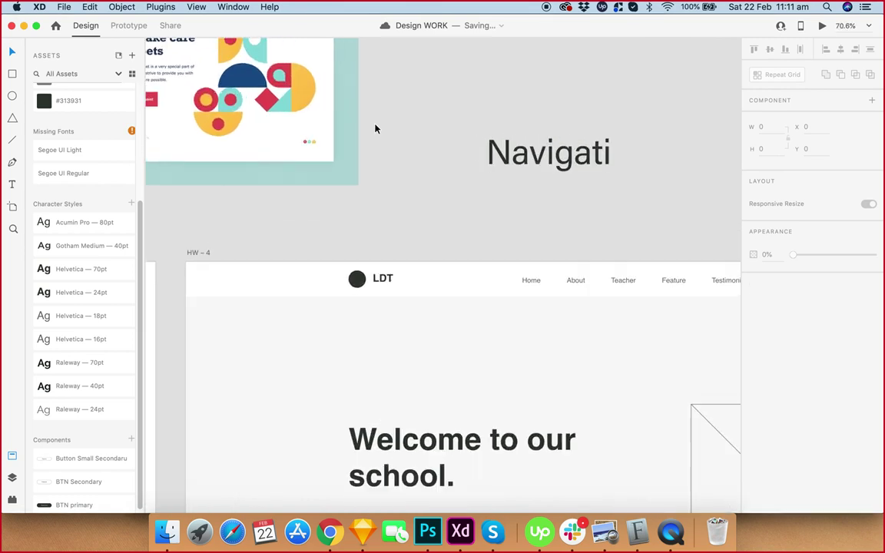
scroll(376, 284, "up", 3)
double_click(385, 280)
left_click(384, 280)
double_click(384, 280)
double_click(389, 281)
type("Learn")
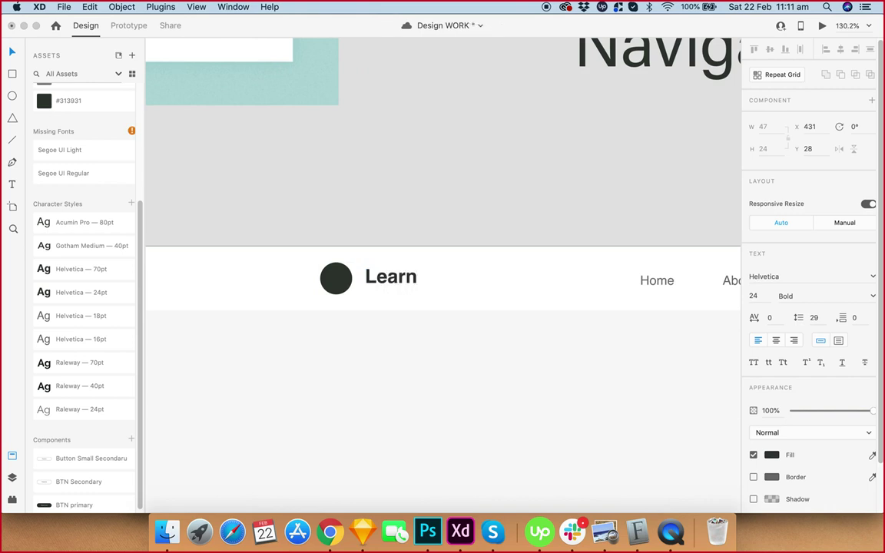
type("ign ")
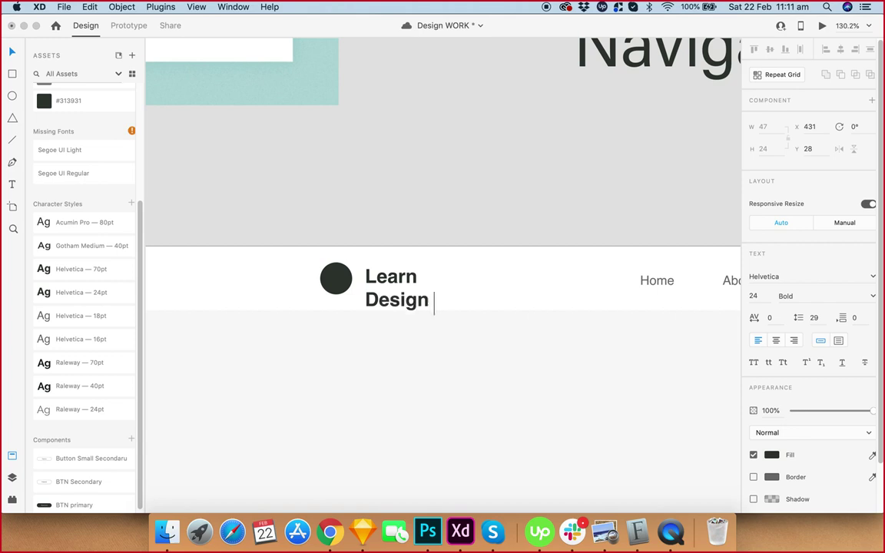
type("Toga")
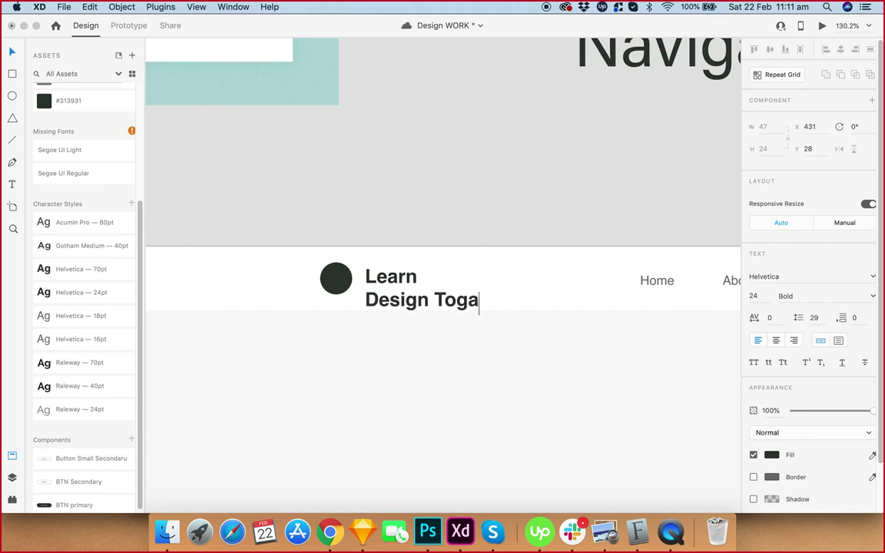
type("ther")
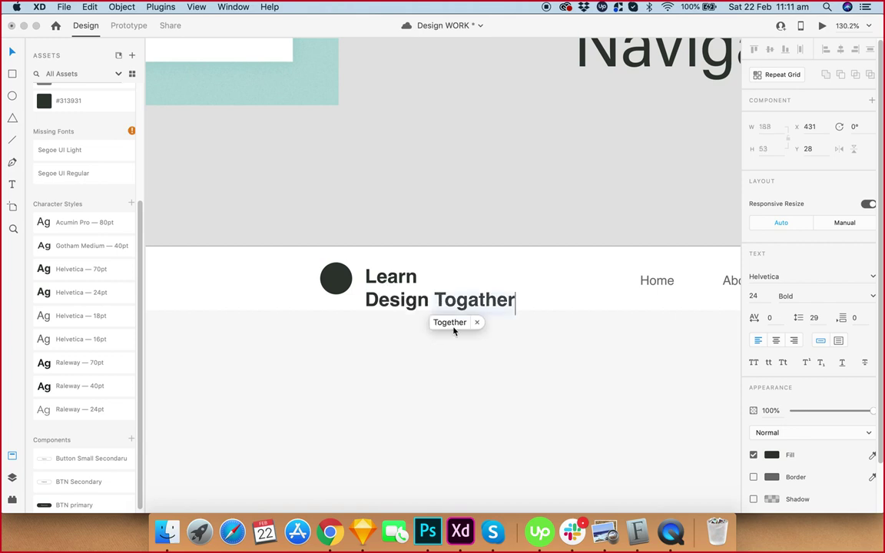
left_click(452, 322)
key("Escape")
Move the two-line logo text up so it is vertically centred with the dark circle.
double_click(419, 304)
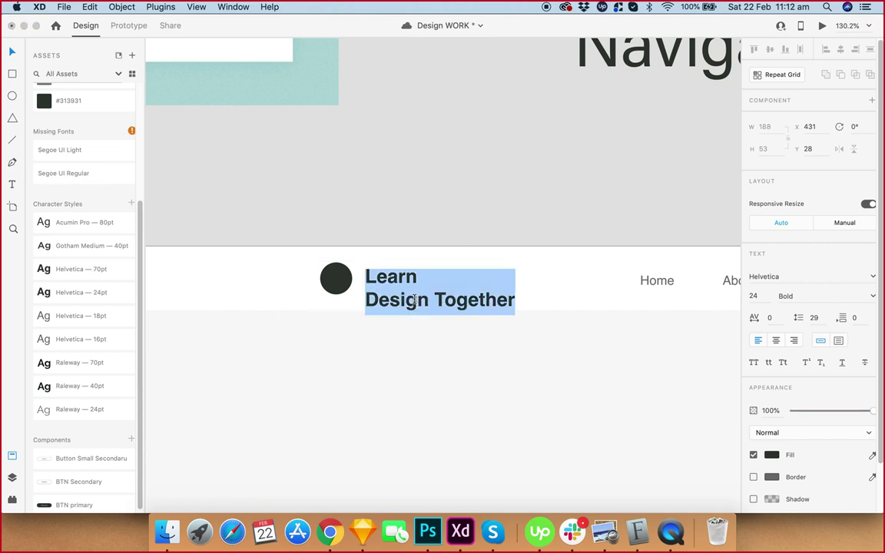
key("Escape")
left_click_drag(376, 279, 375, 268)
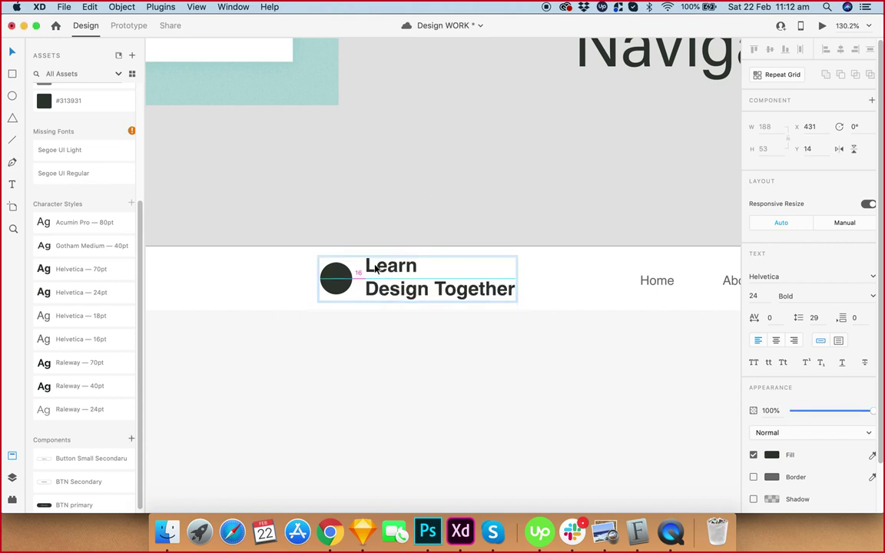
Reduce the logo text's font size to 17.
key("Down")
key("Down")
key("Down")
key("Down")
key("Down")
key("Down")
key("Down")
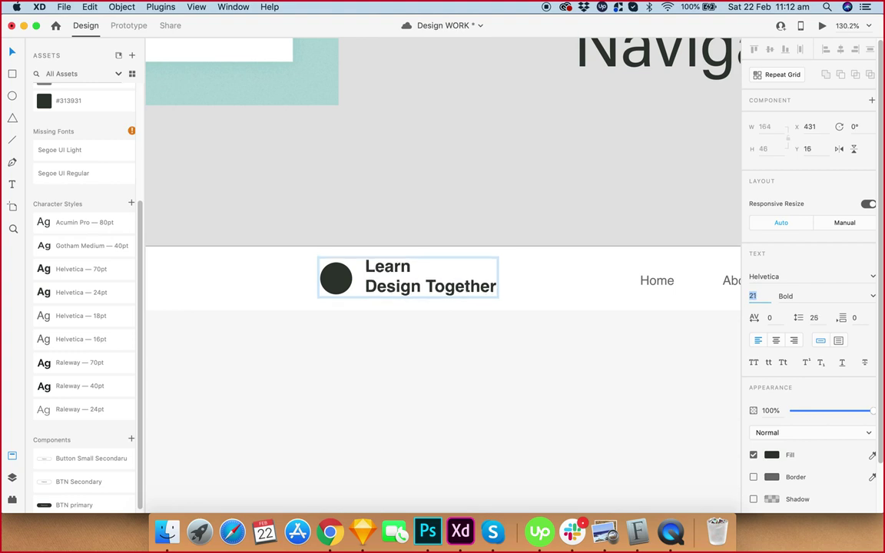
Move the line break in the header's logo text so Learn Design is on the first line and Together on the second.
double_click(384, 284)
left_click(374, 283)
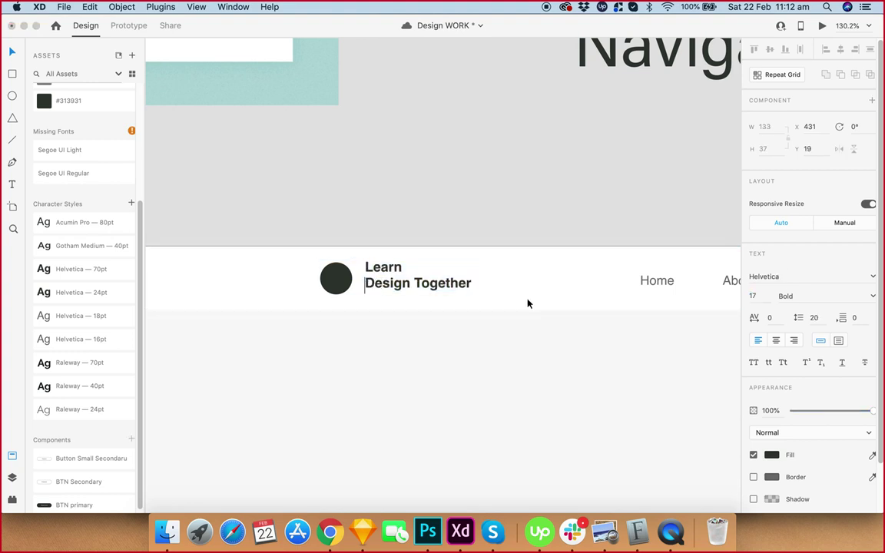
key("BackSpace")
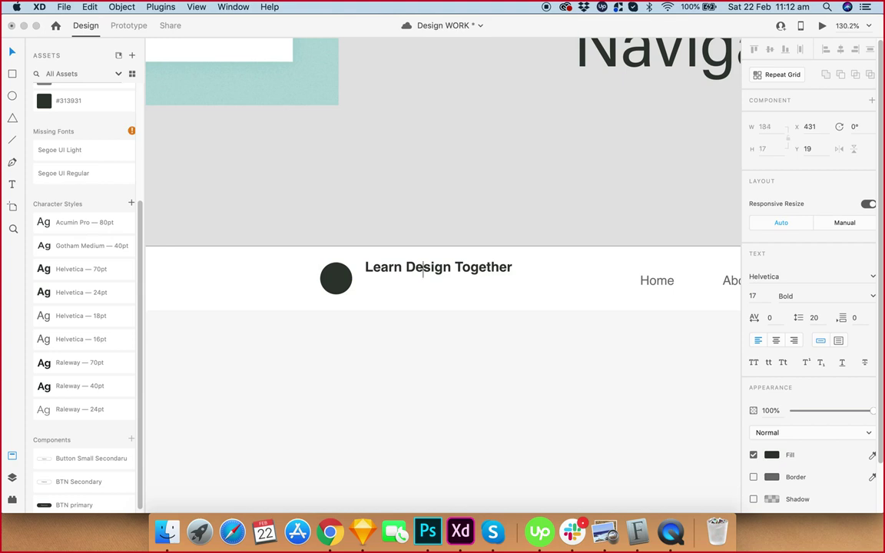
key("Return")
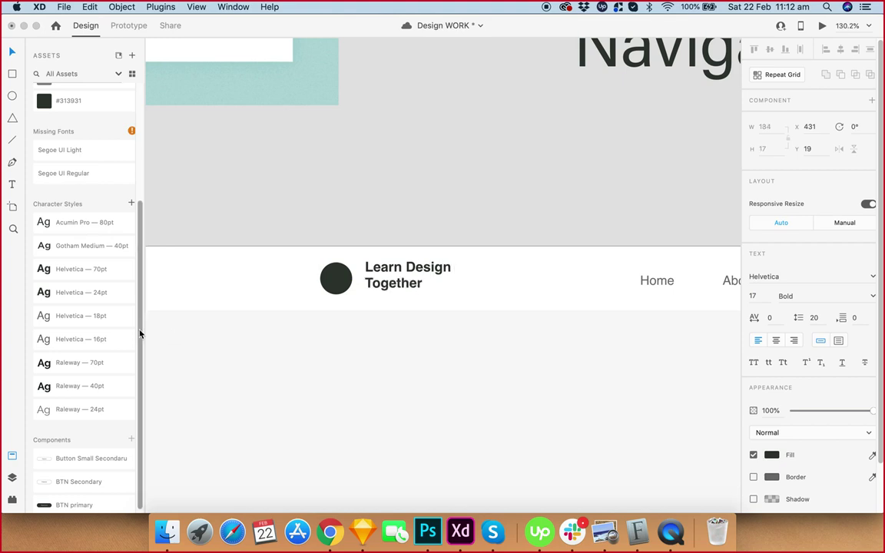
Set the word Together in the logo text to font size 14 with Regular weight.
scroll(432, 230, "up", 5)
key("super+a")
left_click_drag(407, 329, 254, 329)
left_click(765, 295)
type("14")
key("Return")
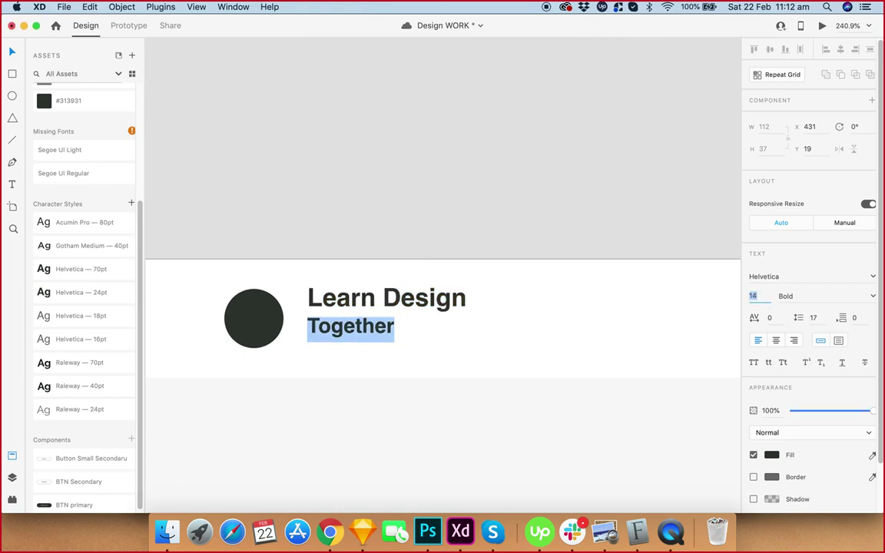
left_click(872, 297)
left_click(839, 312)
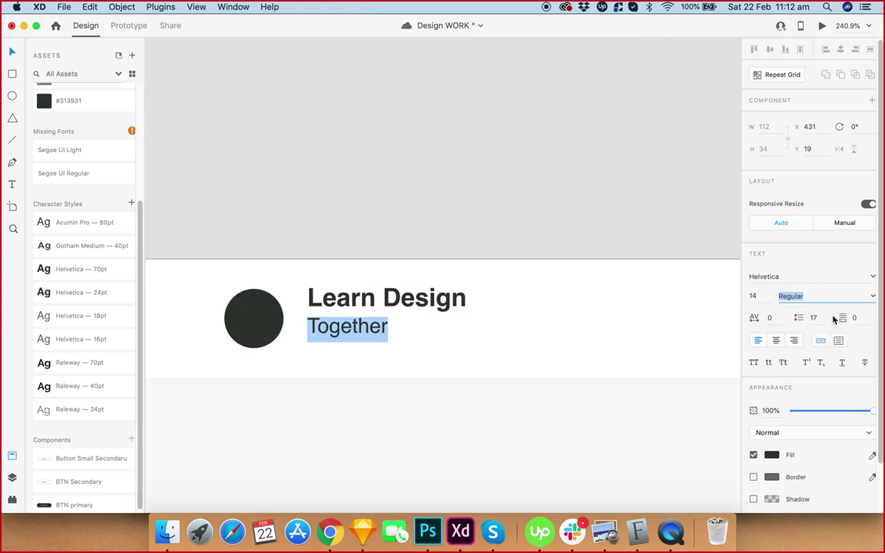
key("Escape")
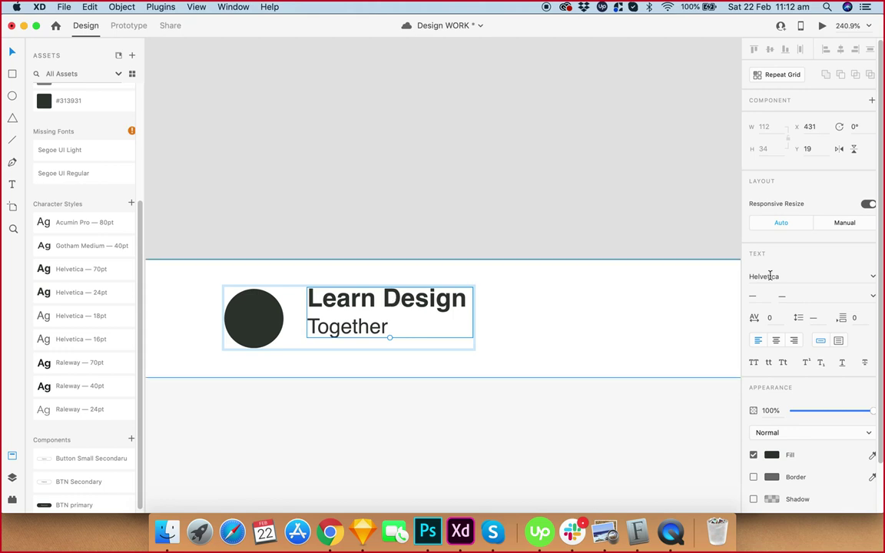
left_click(870, 280)
scroll(592, 279, "down", 3)
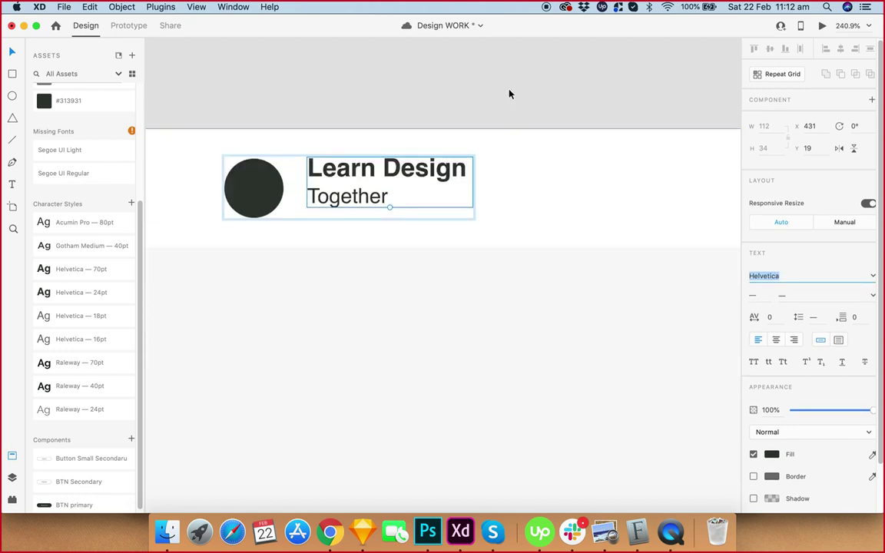
left_click(509, 93)
left_click(475, 341)
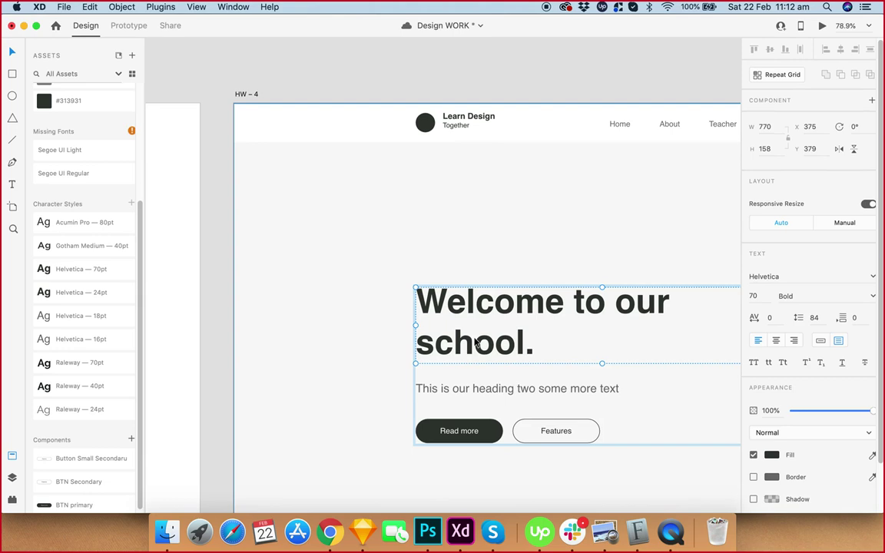
scroll(476, 343, "down", 3)
scroll(499, 211, "down", 3)
scroll(470, 205, "up", 5)
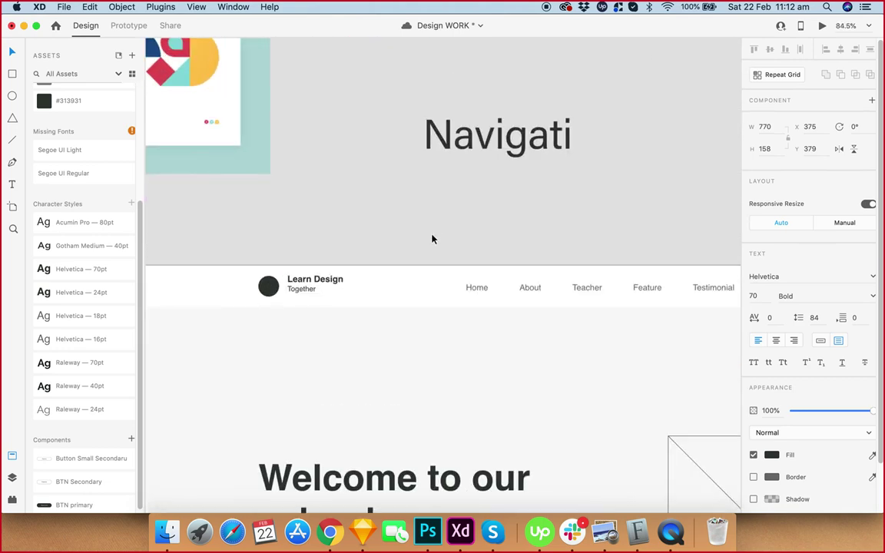
Change the font of the whole two-line logo text to Playfair Display.
left_click(300, 288)
left_click(806, 277)
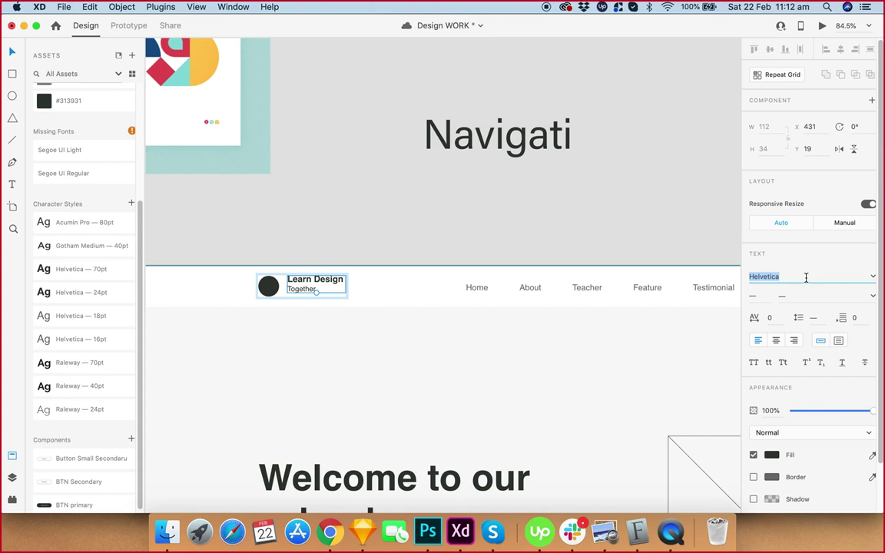
type("Play")
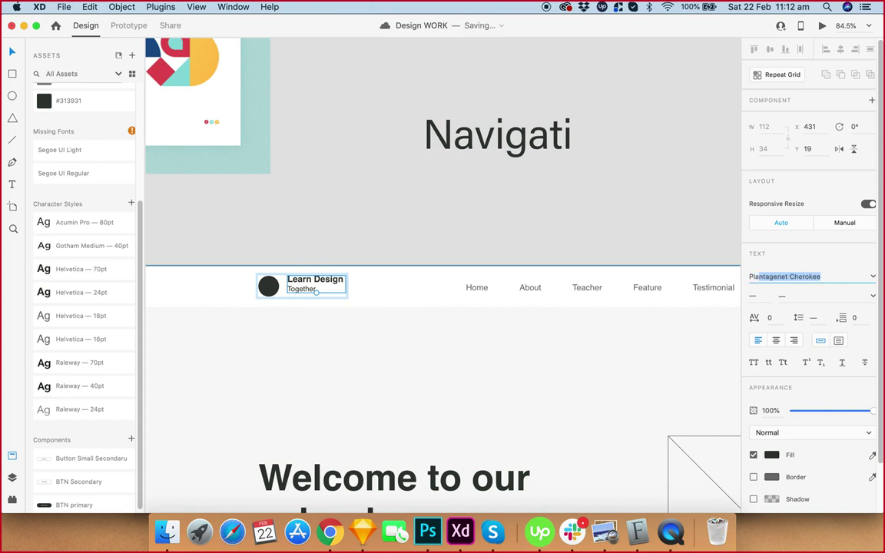
key("Return")
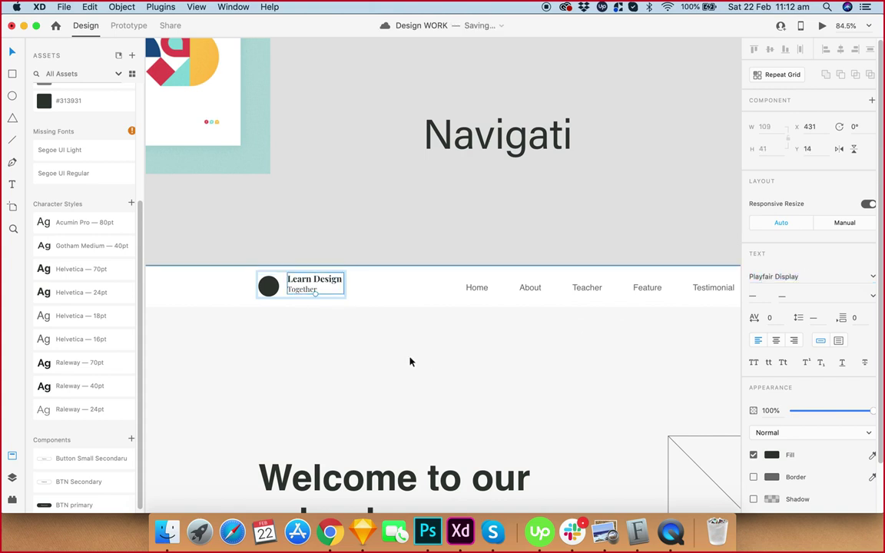
left_click(308, 203)
Try a lowercase t as the first letter of Together in the logo text.
scroll(303, 292, "up", 5)
double_click(302, 292)
double_click(300, 296)
left_click_drag(276, 292, 288, 293)
type("t")
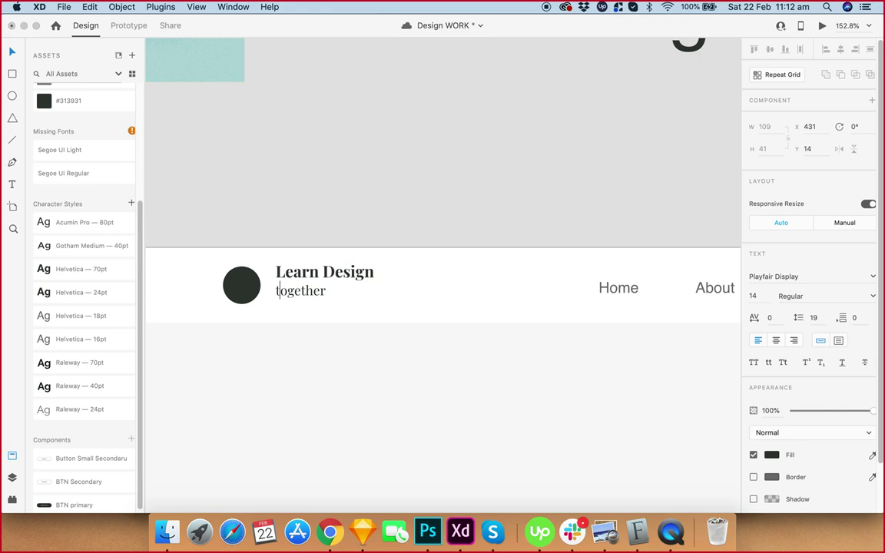
Restore the capital T at the start of Together in the logo text.
left_click_drag(279, 291, 275, 290)
key("Right")
key("BackSpace")
type("T")
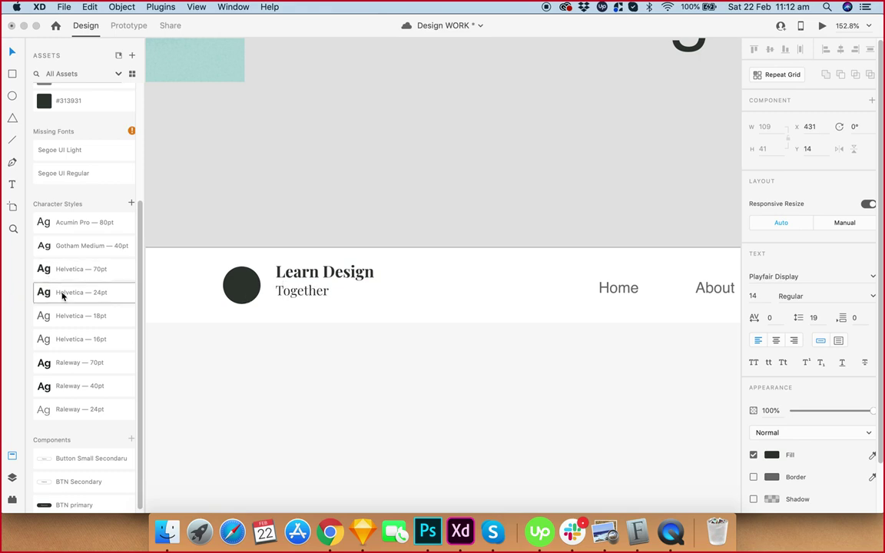
Set the word Together to font size 17 to match the line above it.
left_click_drag(330, 291, 278, 290)
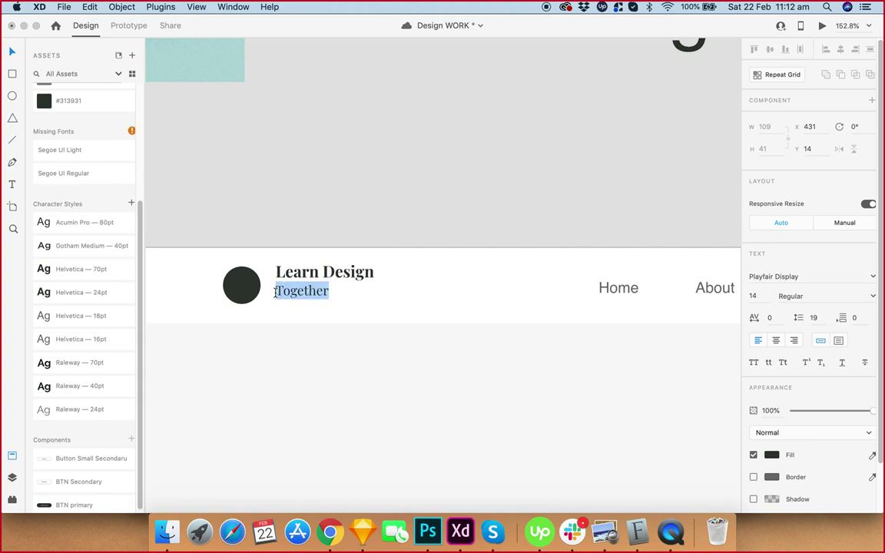
left_click(763, 298)
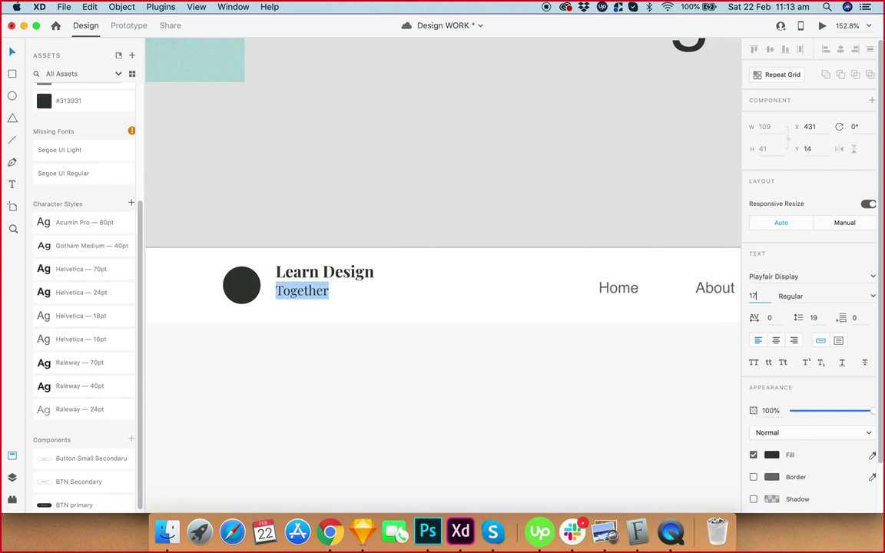
key("Return")
key("Escape")
scroll(433, 184, "up", 1)
key("Return")
key("super+a")
key("Escape")
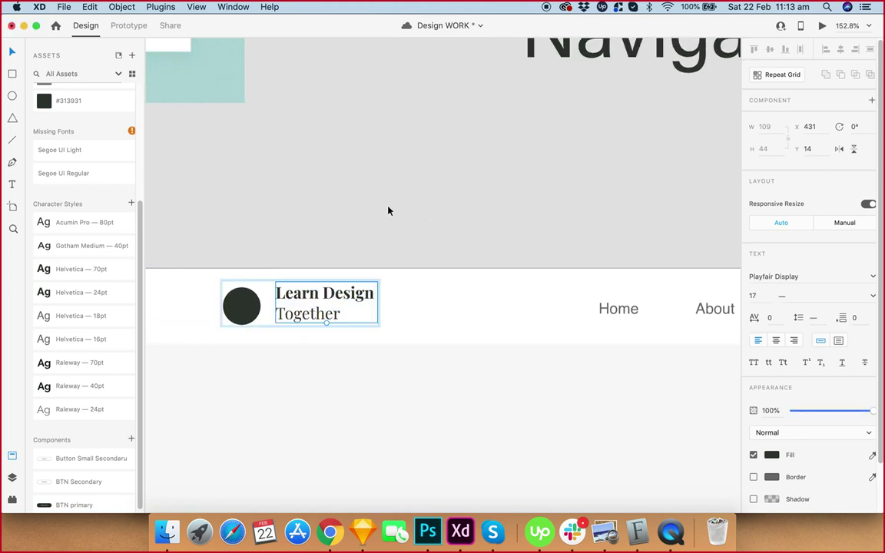
Lower the logo text to Y 18 and set the word Together to font size 12.
left_click_drag(296, 298, 233, 307)
double_click(299, 319)
left_click(338, 317)
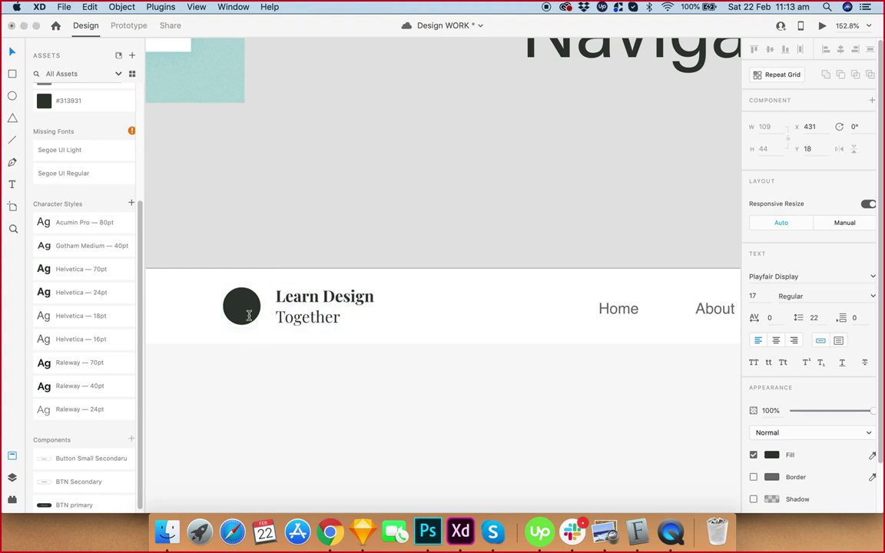
left_click(759, 296)
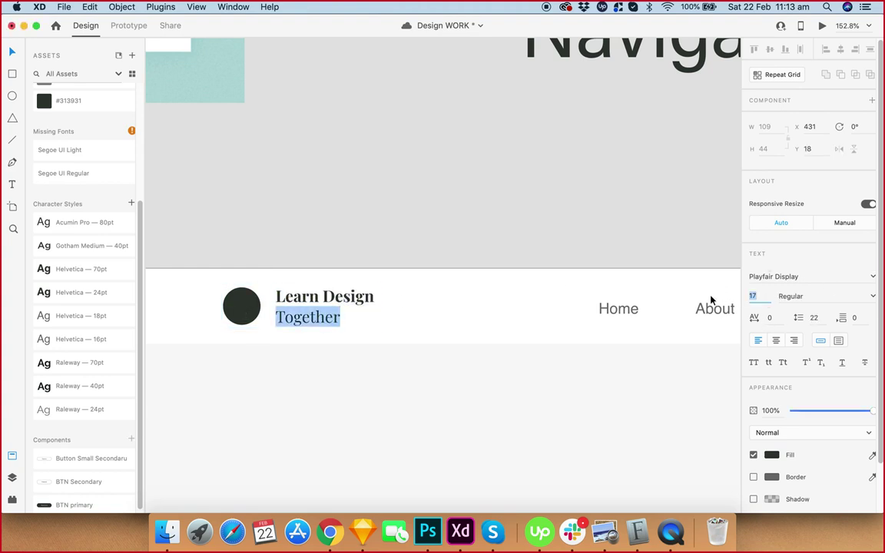
type("12")
key("Return")
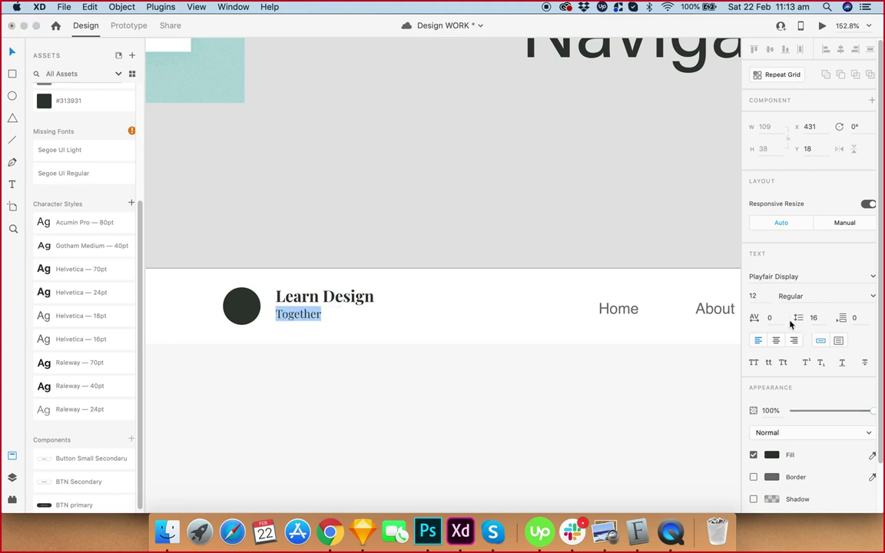
Widen the letter spacing of Together to 670 so the word spans the width of Learn Design.
left_click(771, 317)
type("80")
key("Return")
key("shift+Up")
key("shift+Up")
key("shift+Up")
key("shift+Up")
key("shift+Up")
key("shift+Up")
key("shift+Up")
key("shift+Up")
key("shift+Up")
key("shift+Up")
key("shift+Up")
key("shift+Up")
key("shift+Up")
key("shift+Up")
key("shift+Up")
key("shift+Up")
key("shift+Up")
key("shift+Up")
key("shift+Up")
key("shift+Up")
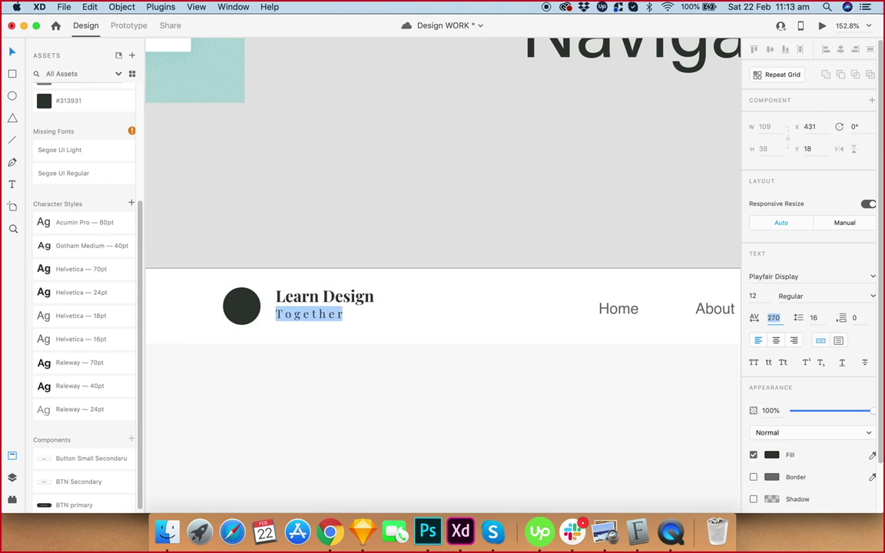
key("shift+Up")
key("shift+Up")
key("shift+Up")
key("shift+Up")
key("shift+Up")
key("shift+Up")
key("shift+Up")
key("shift+Up")
key("shift+Up")
key("shift+Up")
key("shift+Up")
key("shift+Up")
key("shift+Up")
key("shift+Up")
key("shift+Up")
key("shift+Up")
key("shift+Up")
key("shift+Up")
key("shift+Up")
key("shift+Up")
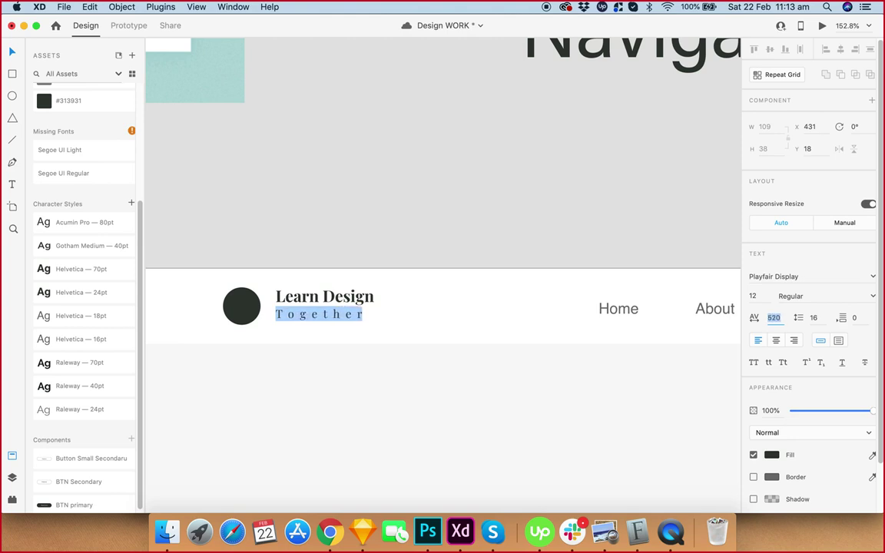
key("shift+Up")
key("shift+Up")
key("shift+Up")
key("shift+Up")
key("shift+Up")
key("shift+Up")
key("shift+Up")
key("shift+Up")
key("shift+Up")
key("shift+Up")
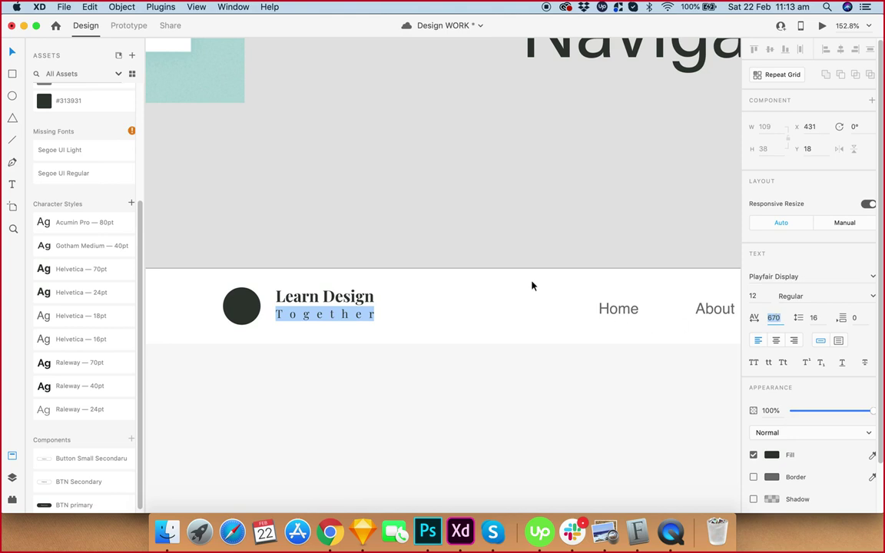
key("Escape")
key("Escape")
scroll(470, 174, "up", 2)
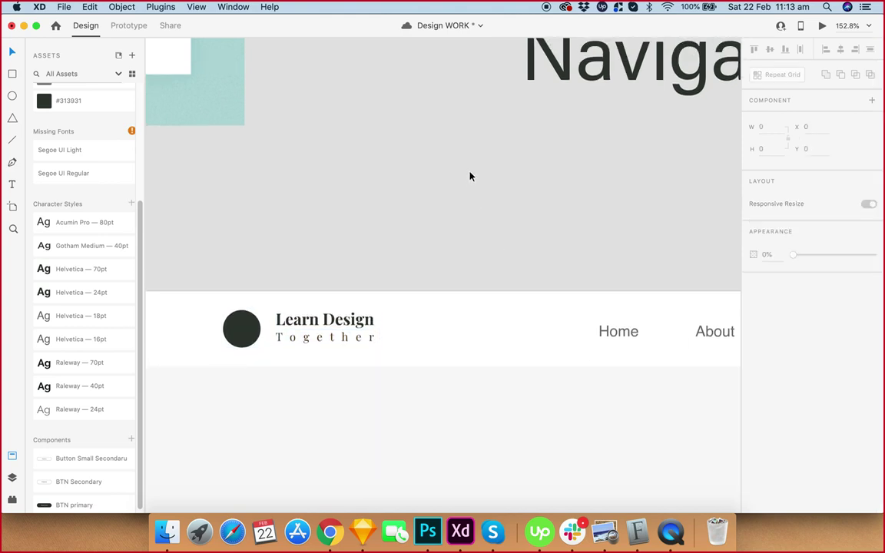
Move the logo text down to Y 21 so it is vertically centred with the dark circle.
scroll(319, 322, "up", 2)
left_click(315, 329)
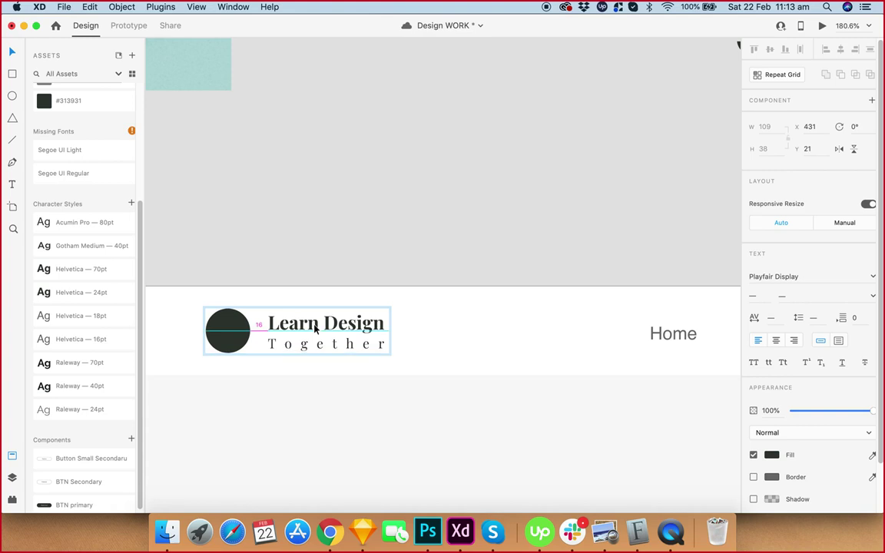
left_click(440, 215)
Examine how the restyled logo looks in the HW – 4 header next to the navigation and the welcome heading.
scroll(440, 215, "down", 5)
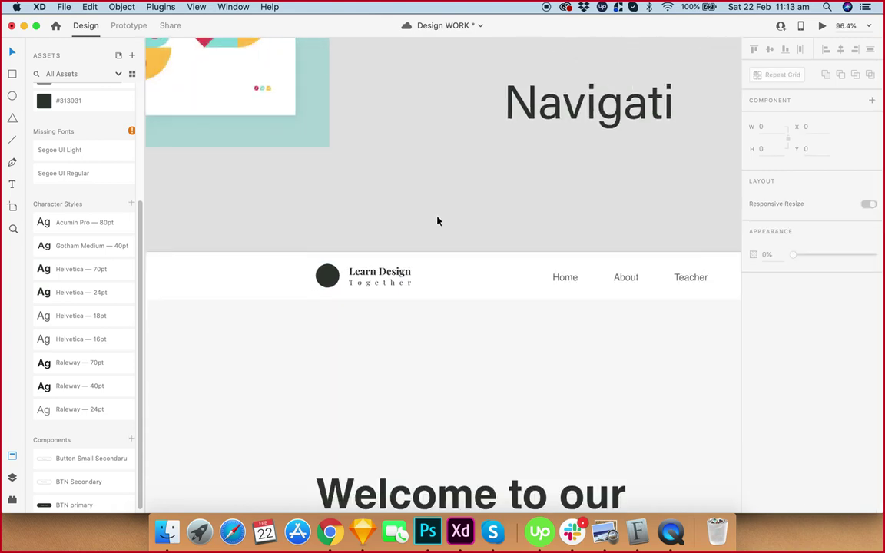
scroll(373, 269, "up", 2)
scroll(373, 269, "up", 2)
scroll(389, 357, "down", 5)
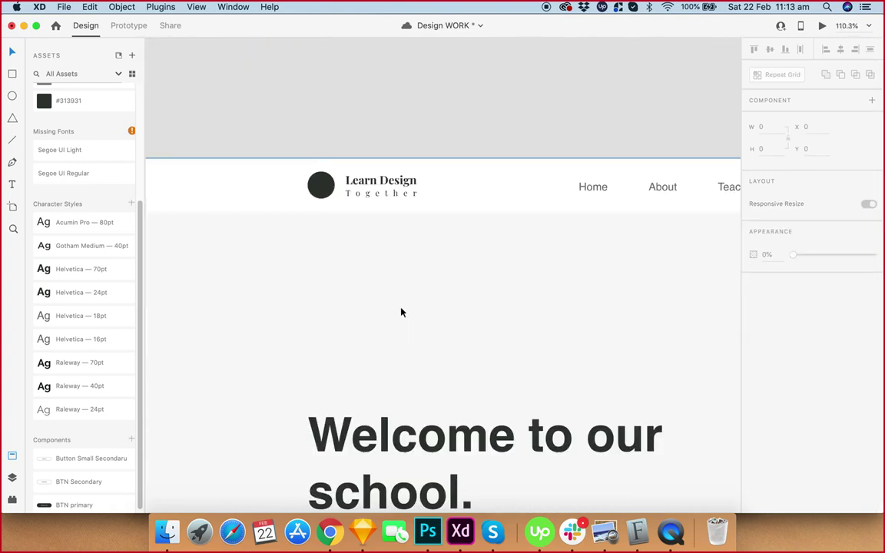
scroll(384, 207, "up", 2)
scroll(365, 224, "up", 3)
left_click(314, 229)
left_click(508, 115)
scroll(507, 117, "down", 6)
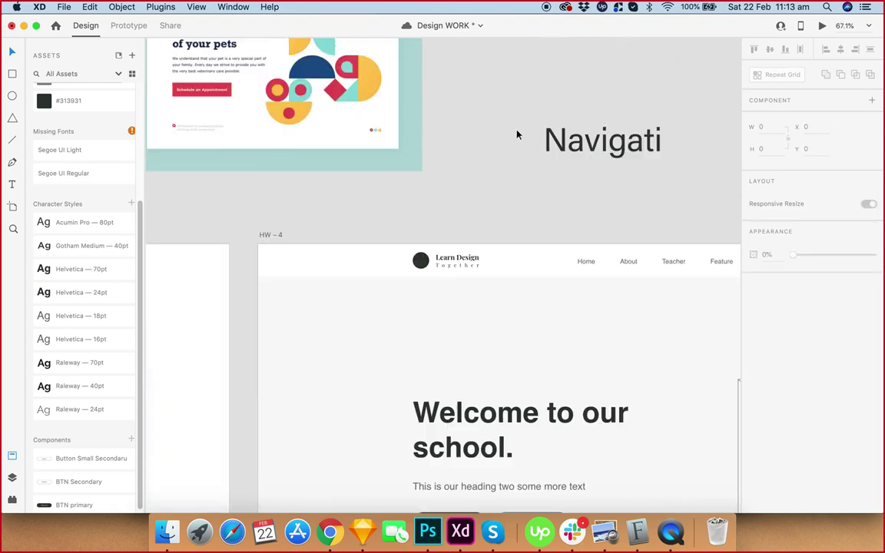
scroll(517, 153, "up", 2)
scroll(517, 158, "down", 3)
scroll(491, 180, "right", 2)
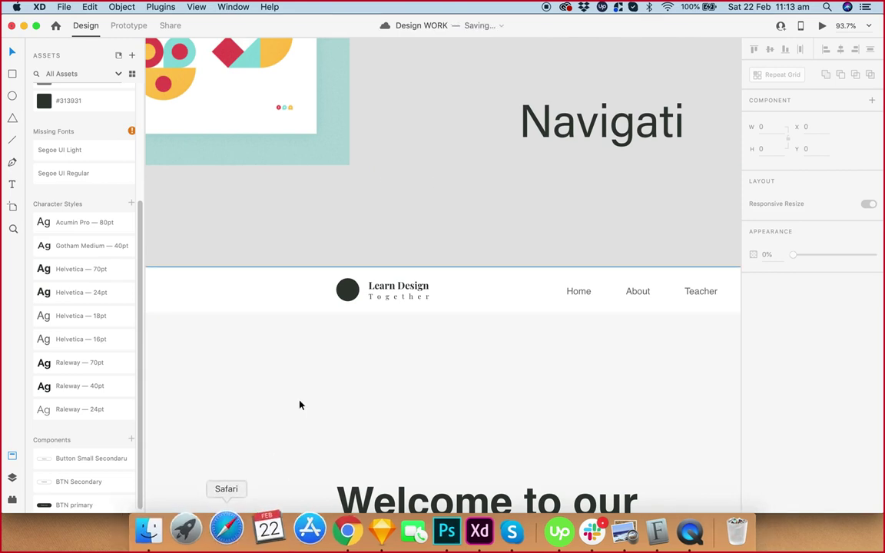
scroll(390, 287, "down", 3)
scroll(429, 290, "down", 2)
scroll(430, 290, "up", 2)
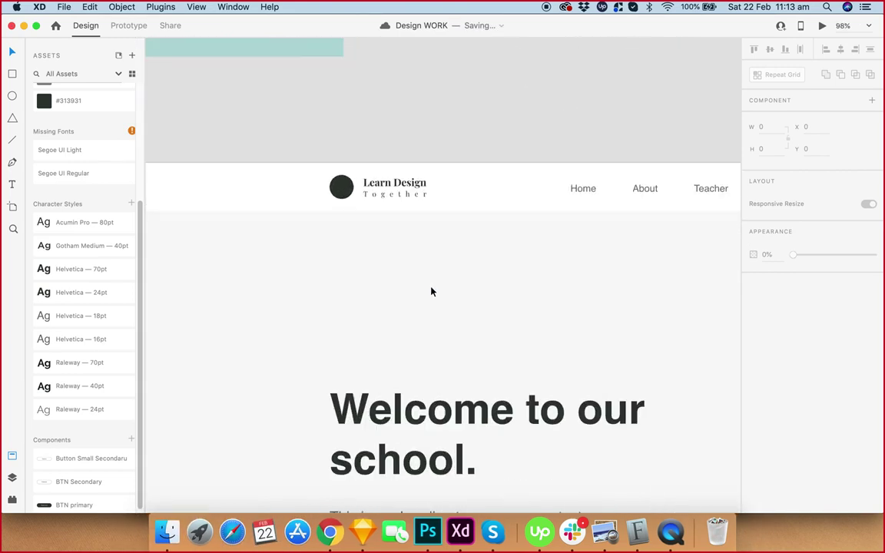
scroll(405, 274, "up", 1)
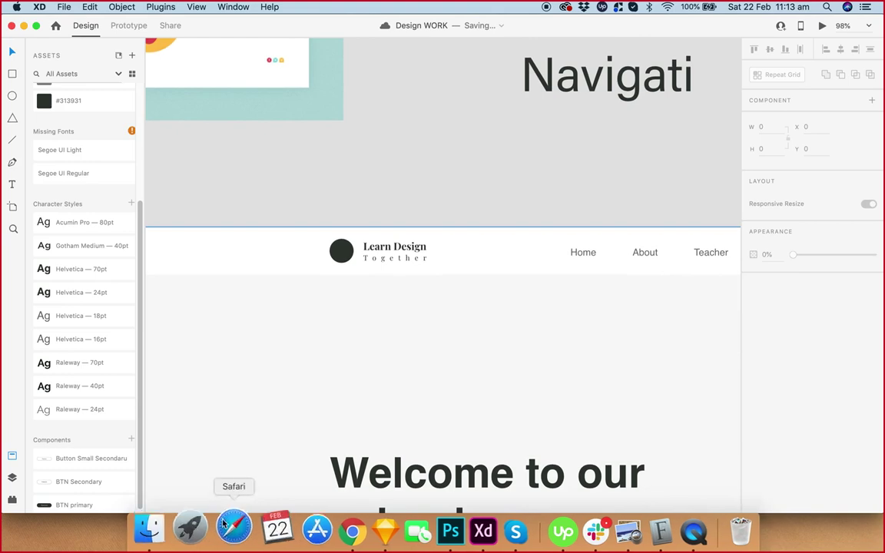
left_click(199, 530)
scroll(570, 332, "down", 2)
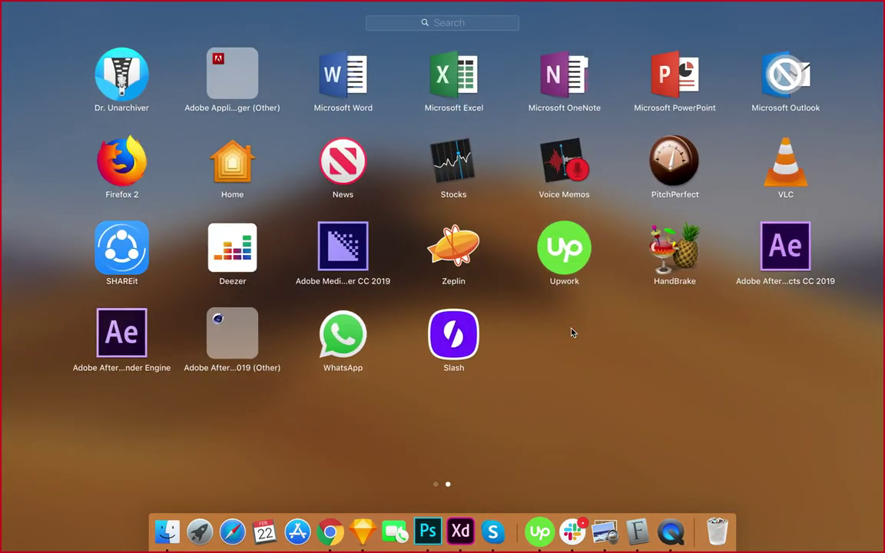
scroll(570, 332, "up", 2)
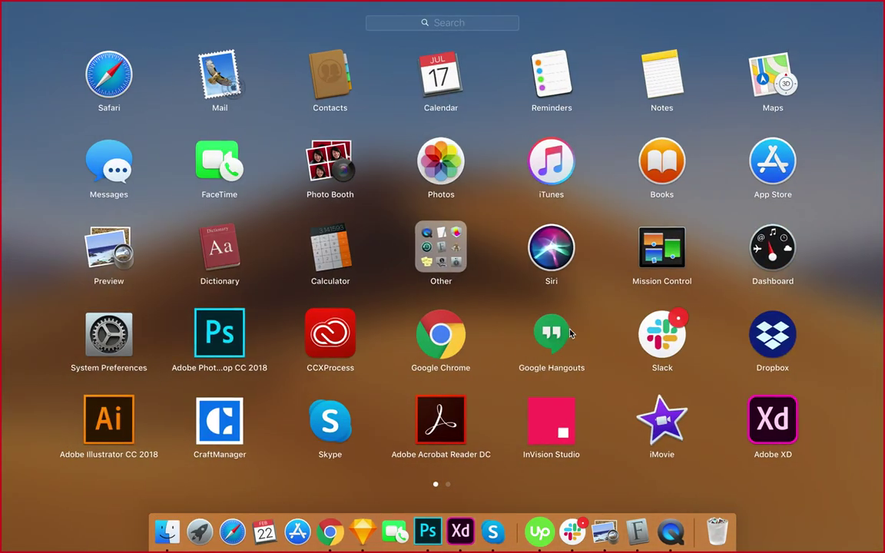
left_click(470, 501)
Draw a square about 99 by 99 in the empty canvas area above the HW – 4 header.
scroll(423, 169, "up", 3)
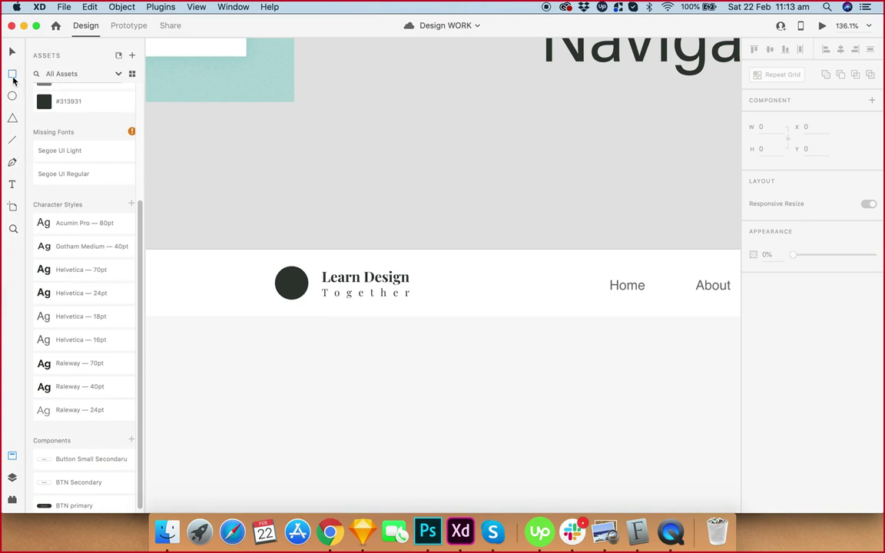
left_click_drag(431, 121, 513, 201)
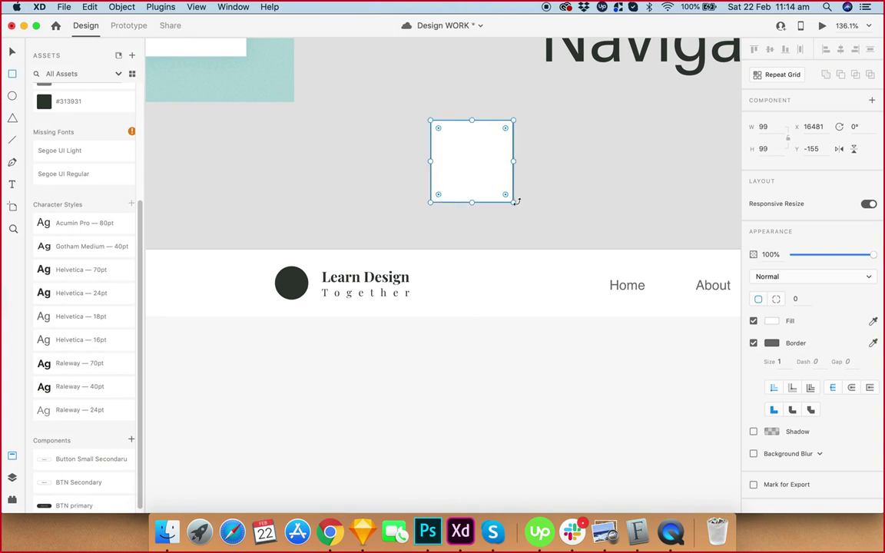
Round the square's corners to a radius of 35 and draw a narrow upright bar about 17 by 58 beside it.
left_click_drag(505, 132, 491, 148)
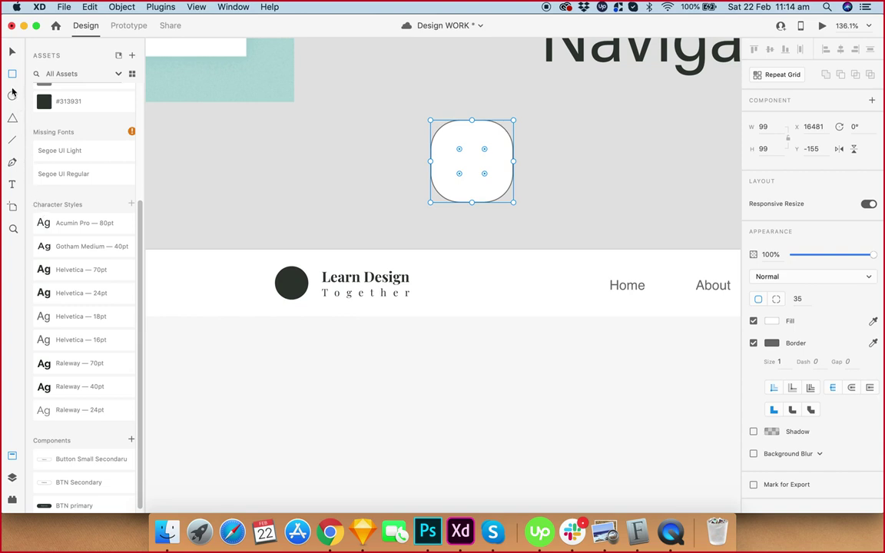
left_click_drag(354, 113, 336, 161)
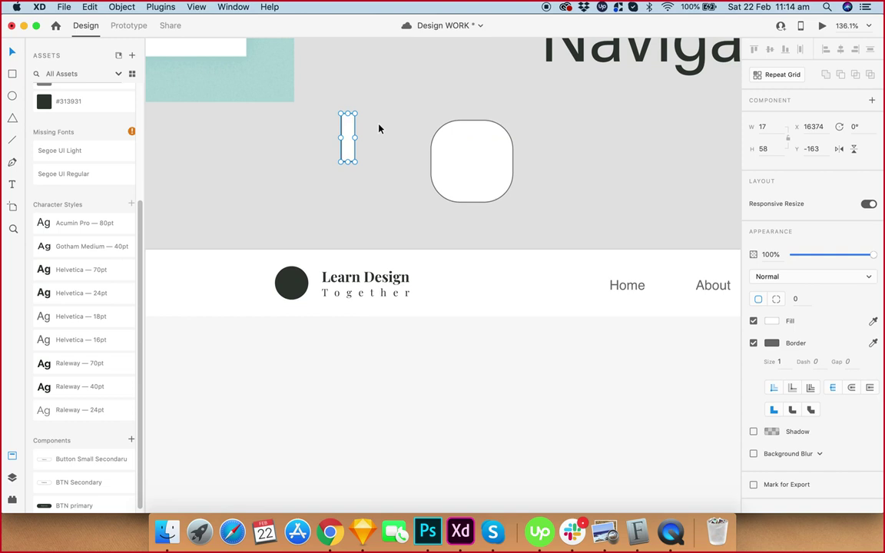
Duplicate the upright bar, rotate the copy 90° and place it at the bar's base to form an L.
left_click_drag(357, 114, 386, 161)
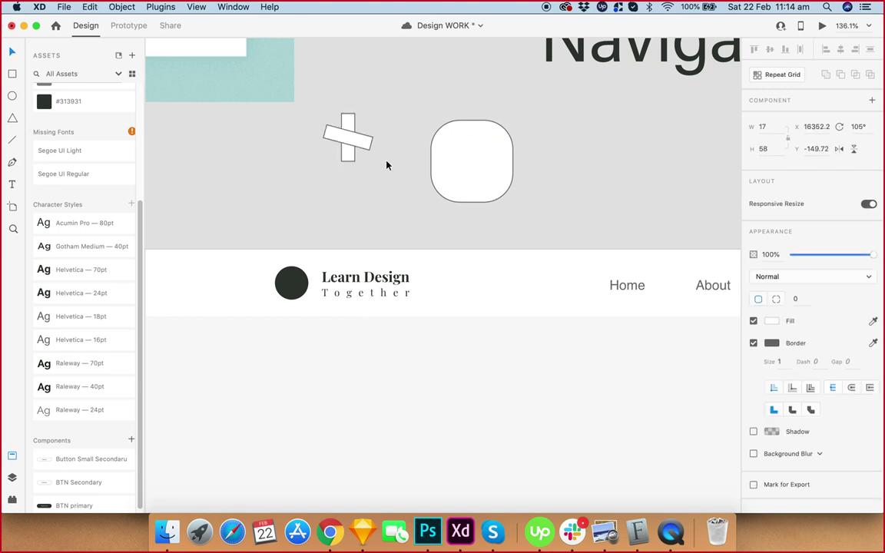
key("super+z")
left_click_drag(357, 112, 377, 158)
left_click(371, 175)
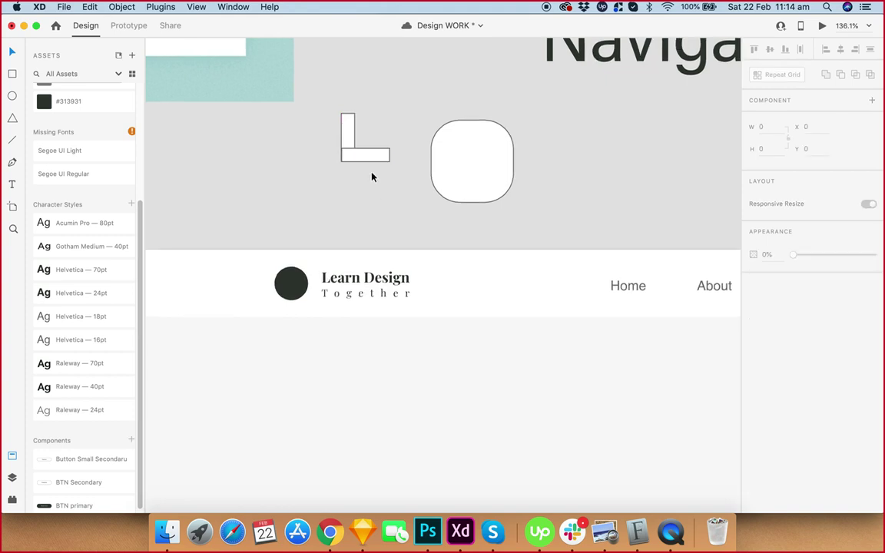
Shorten the L's horizontal bar to a length of 45.
scroll(371, 176, "up", 3)
left_click(388, 150)
left_click_drag(395, 148, 381, 148)
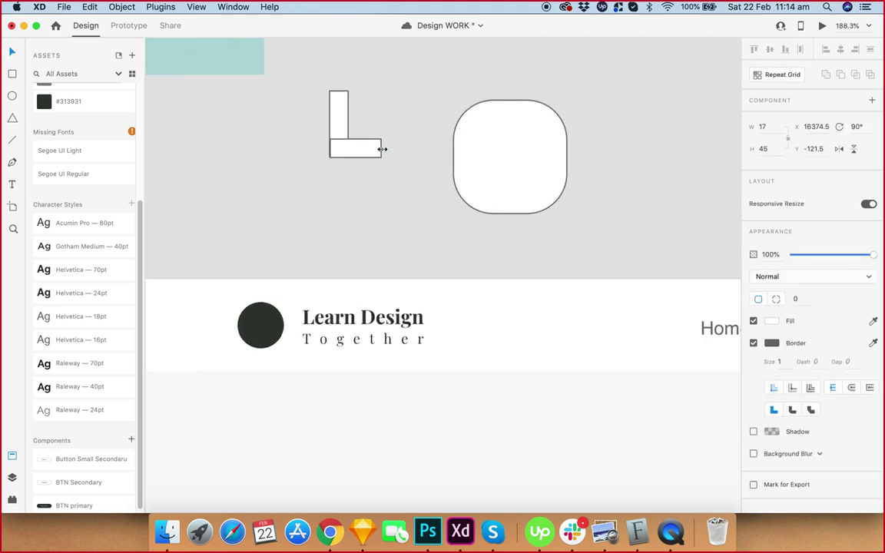
Round the corners of both bars and merge them into a single L shape with the Add operation.
left_click(346, 121, "shift")
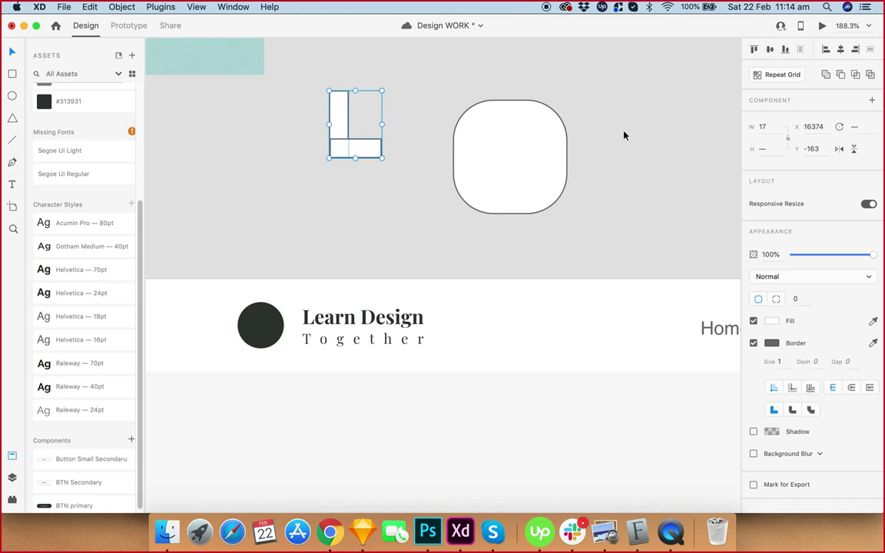
left_click(378, 149)
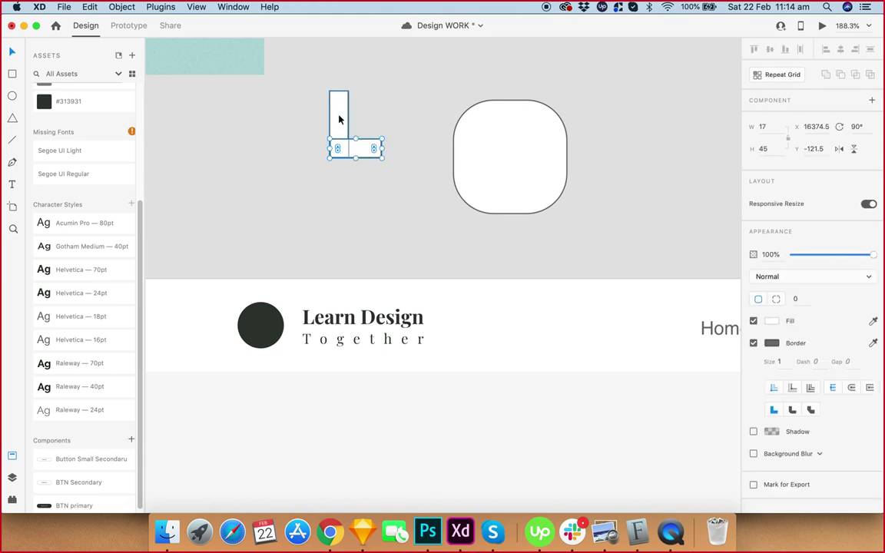
left_click(315, 150)
left_click(340, 106)
left_click(384, 87)
scroll(380, 110, "up", 2)
left_click_drag(382, 109, 304, 197)
left_click(825, 74)
left_click(418, 122)
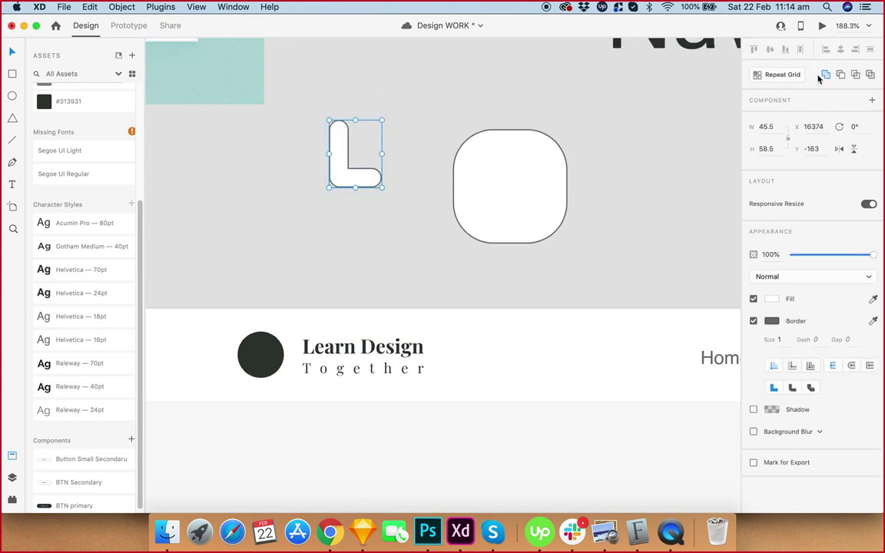
Place the L shape on the rounded square and set the square's corner radius to 31.
left_click_drag(367, 178, 516, 205)
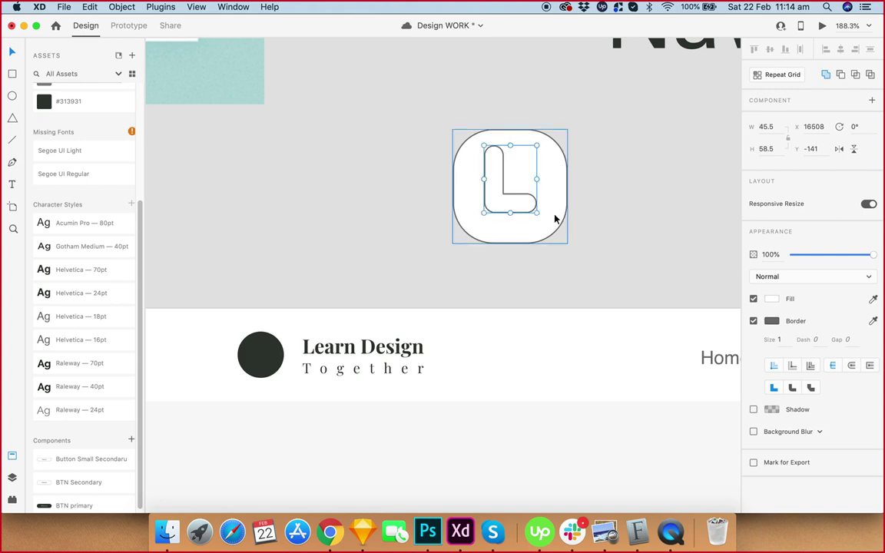
left_click(555, 218)
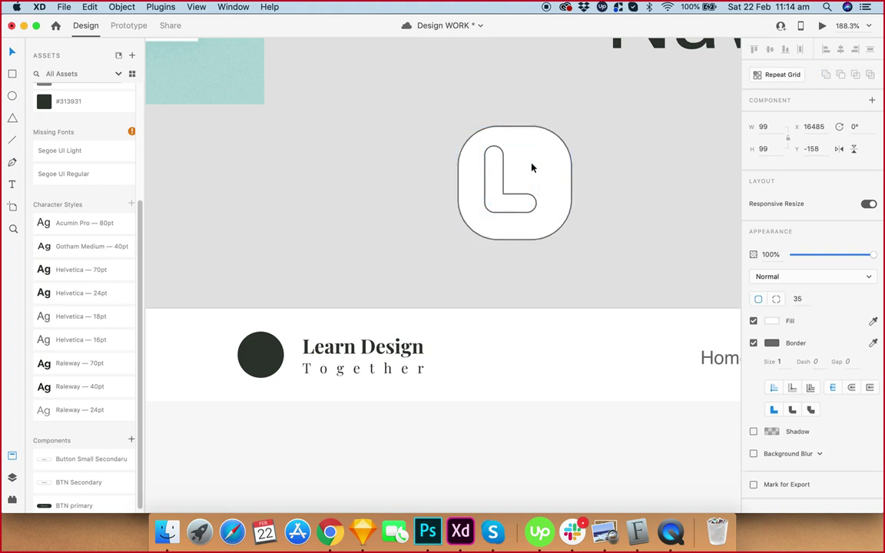
left_click_drag(528, 170, 533, 168)
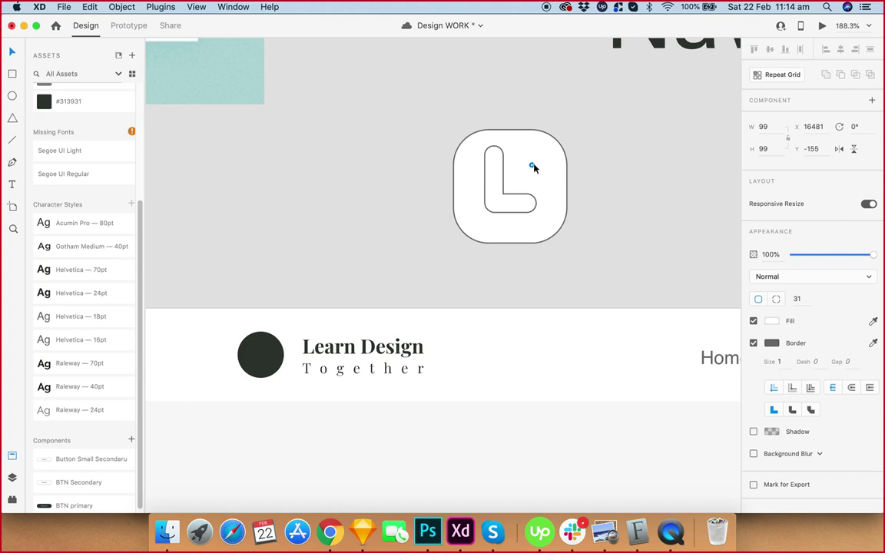
Align the L shape to the vertical middle of the rounded square.
left_click(608, 153)
left_click_drag(546, 111, 410, 305)
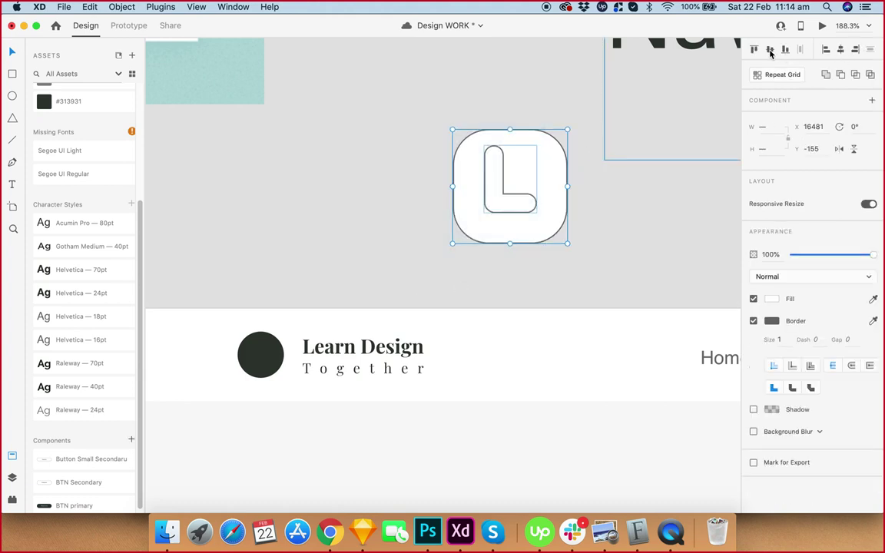
left_click(613, 241)
scroll(613, 241, "down", 3)
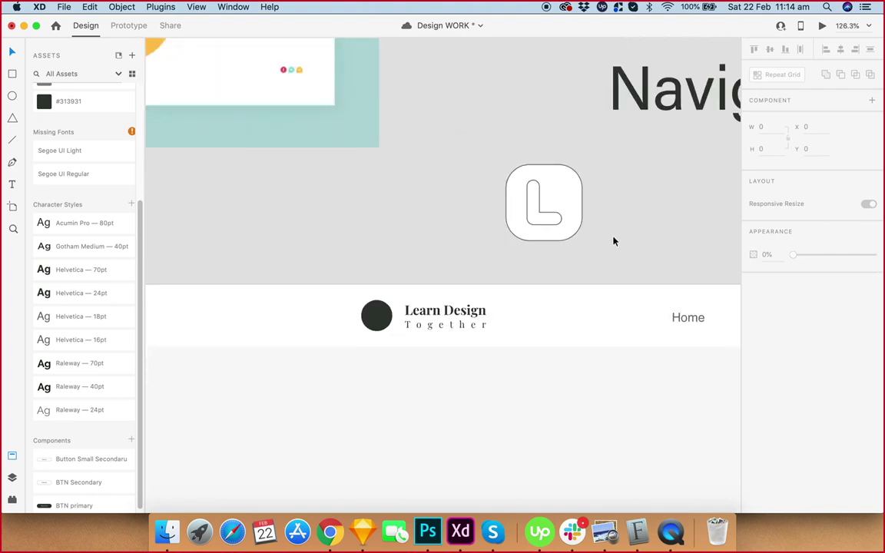
Remove the border from the L shape inside the rounded square.
left_click(564, 220)
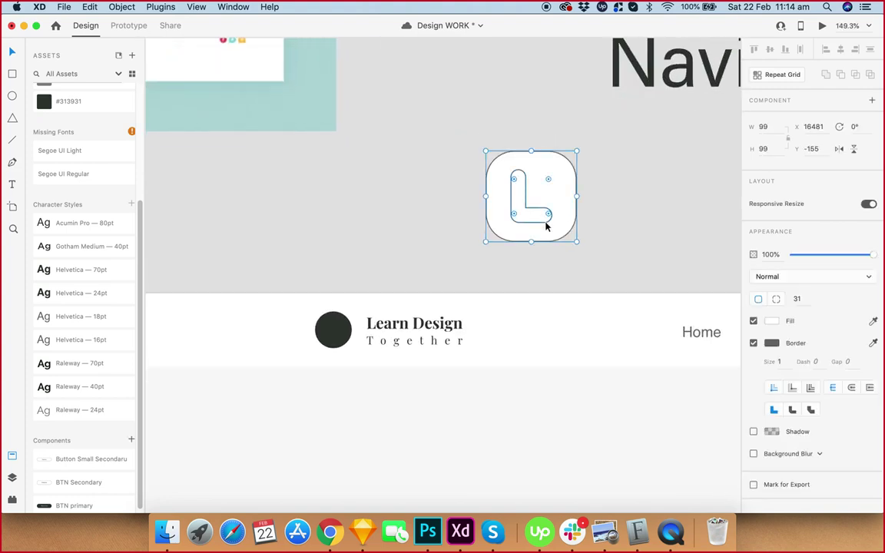
key("Escape")
left_click(550, 221)
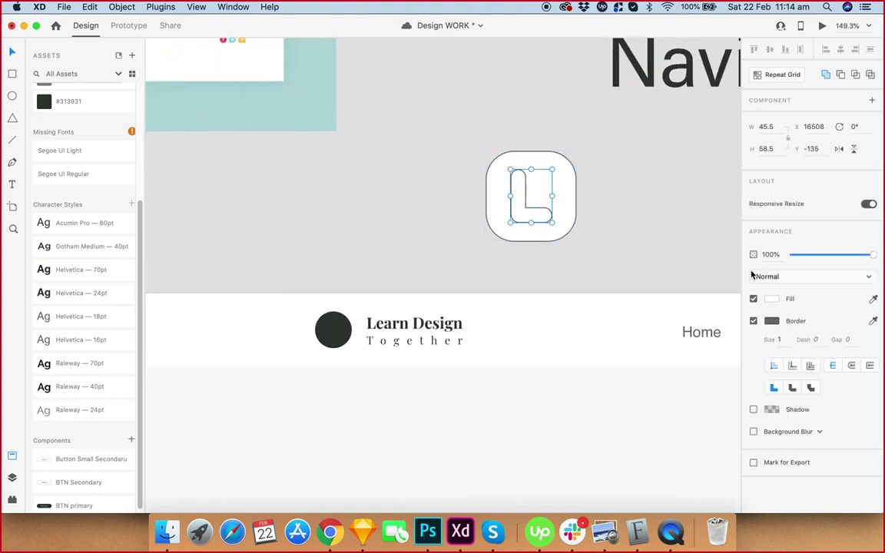
left_click(753, 320)
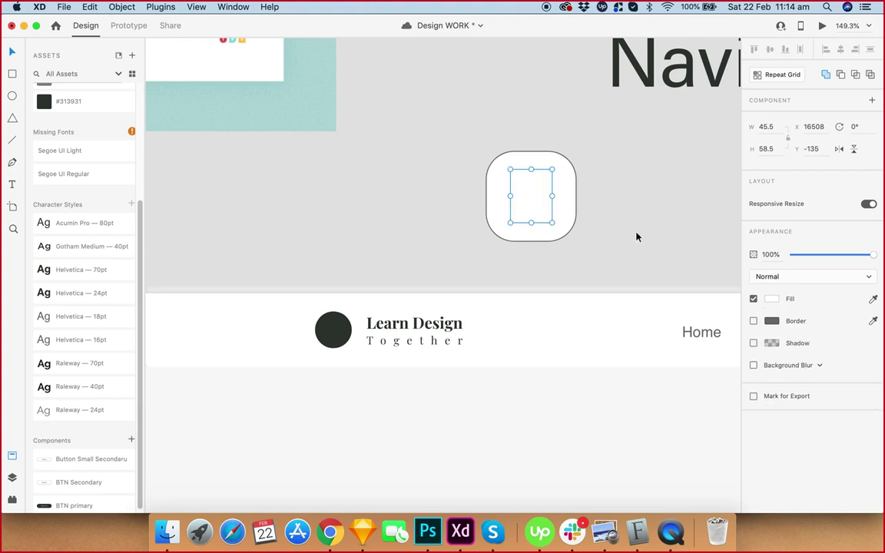
Remove the rounded square's border and fill it with the saved dark swatch.
left_click(573, 217)
left_click(612, 240)
left_click(560, 235)
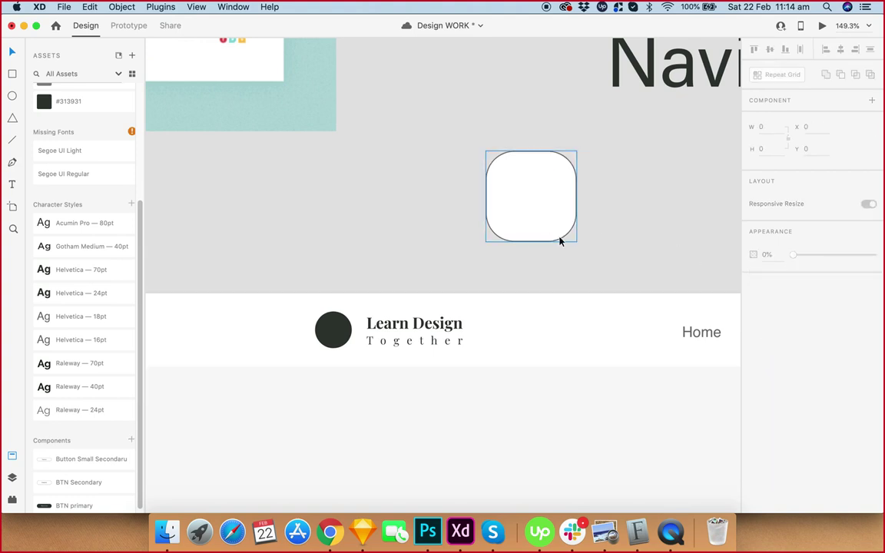
left_click(753, 343)
left_click(772, 321)
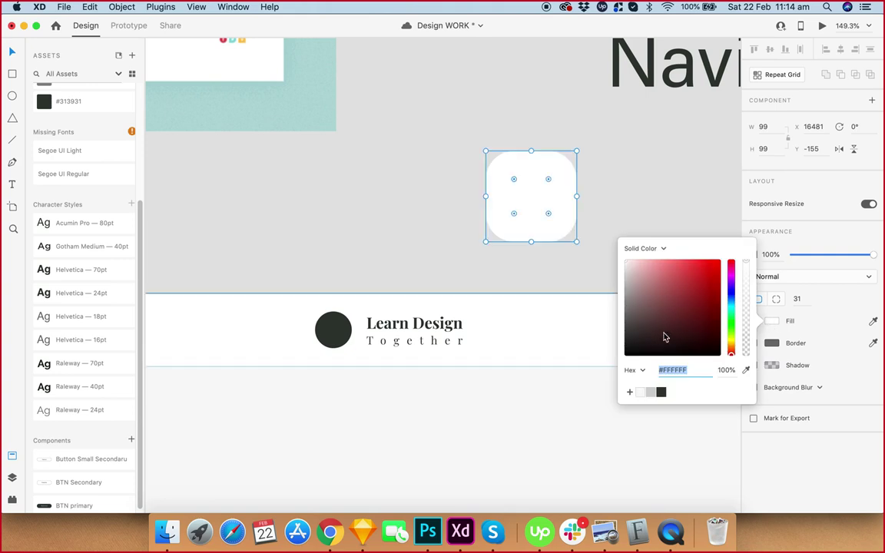
left_click(661, 392)
left_click(662, 393)
left_click(608, 220)
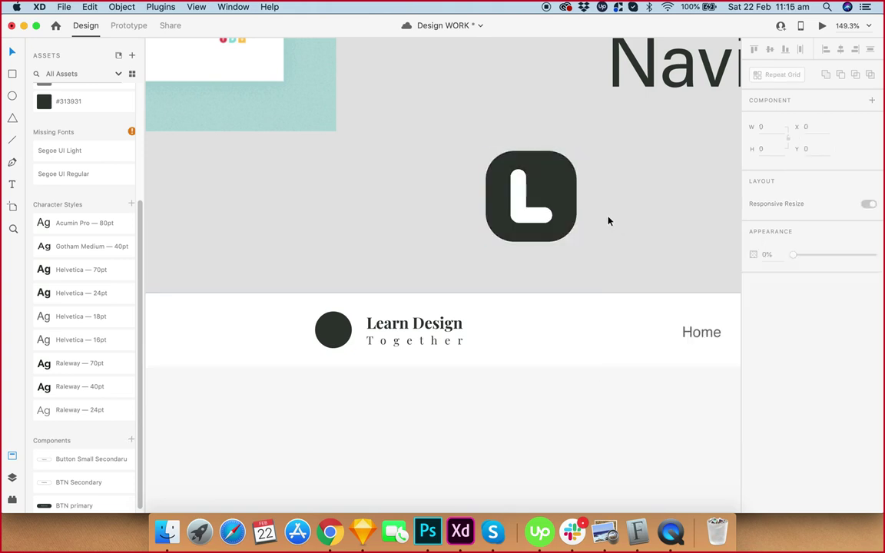
Subtract the L shape from the dark rounded square to make a cut-out icon.
double_click(551, 195)
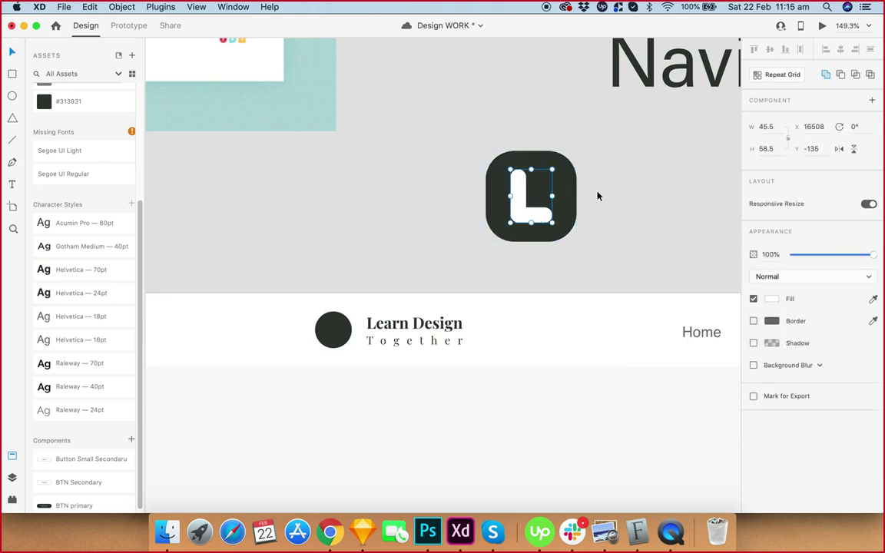
left_click(568, 197, "shift")
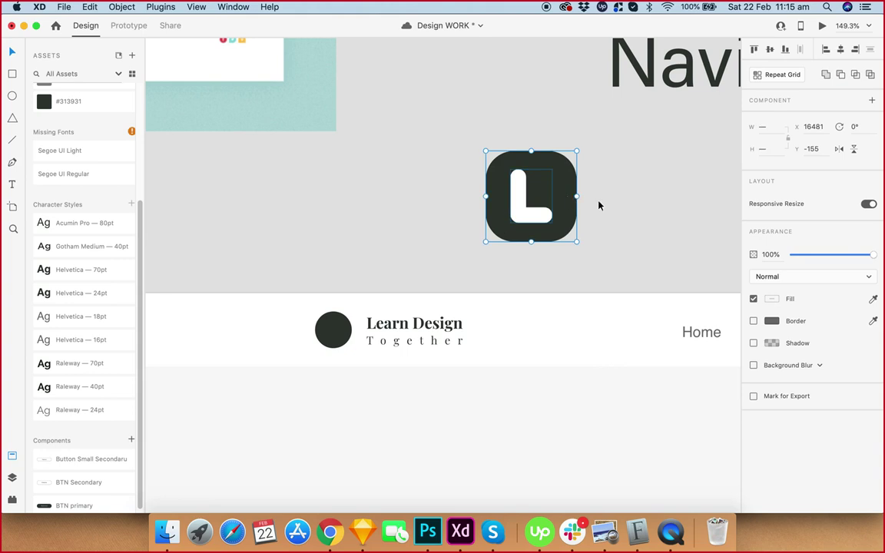
left_click(855, 77)
left_click(840, 74)
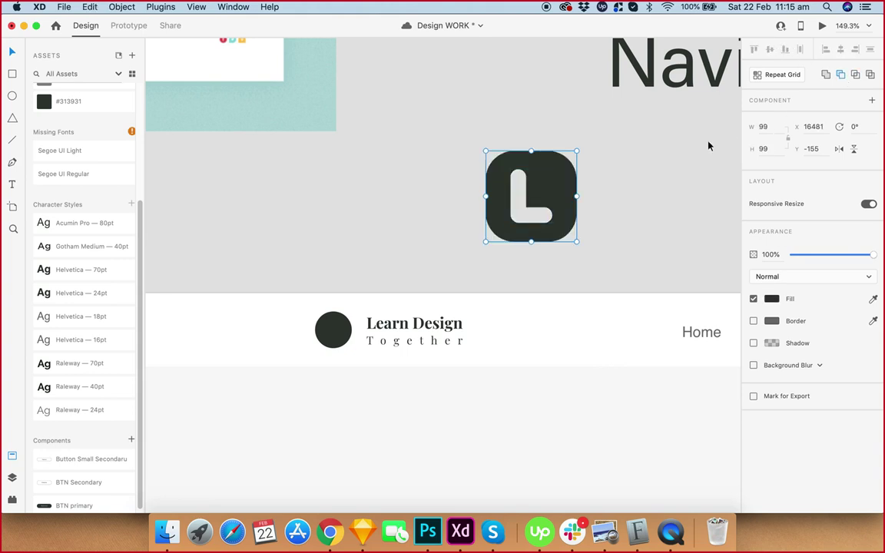
left_click(578, 187)
Delete the dark circle next to Learn Design Together in the header.
left_click(340, 329)
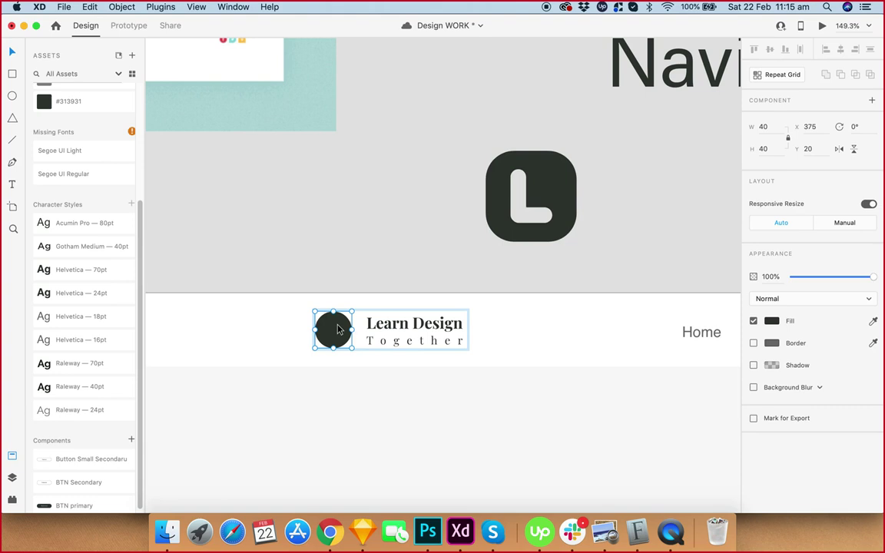
key("Delete")
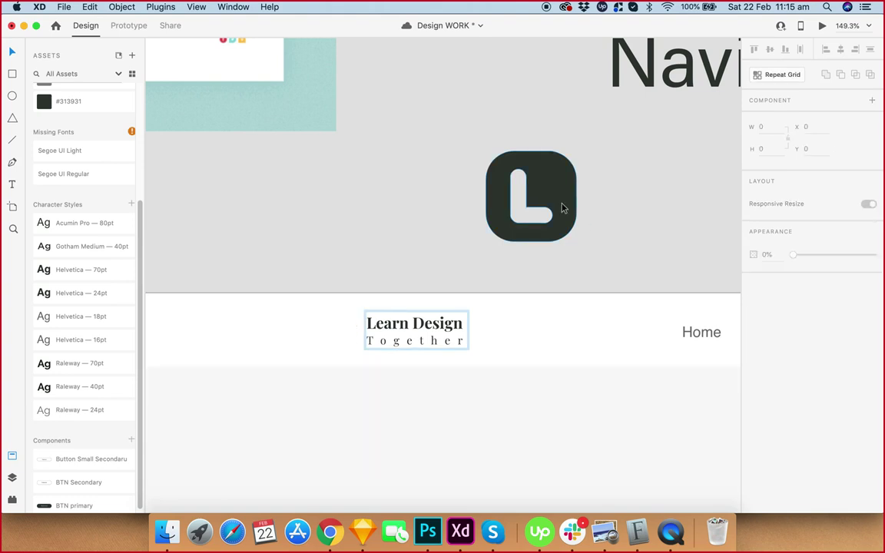
Scale the L icon down to 56 by 56 and set its corner radius to 14.
left_click(562, 208)
left_click_drag(576, 152, 559, 190)
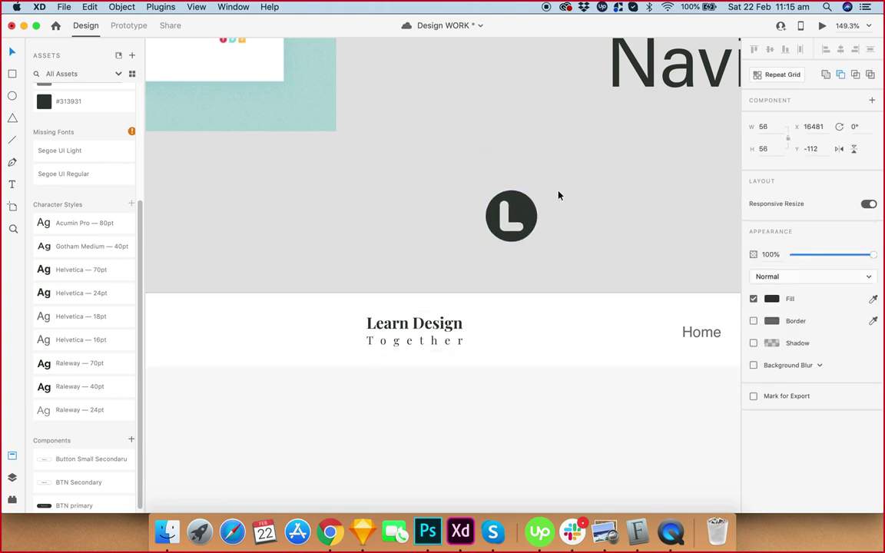
left_click_drag(513, 217, 537, 204)
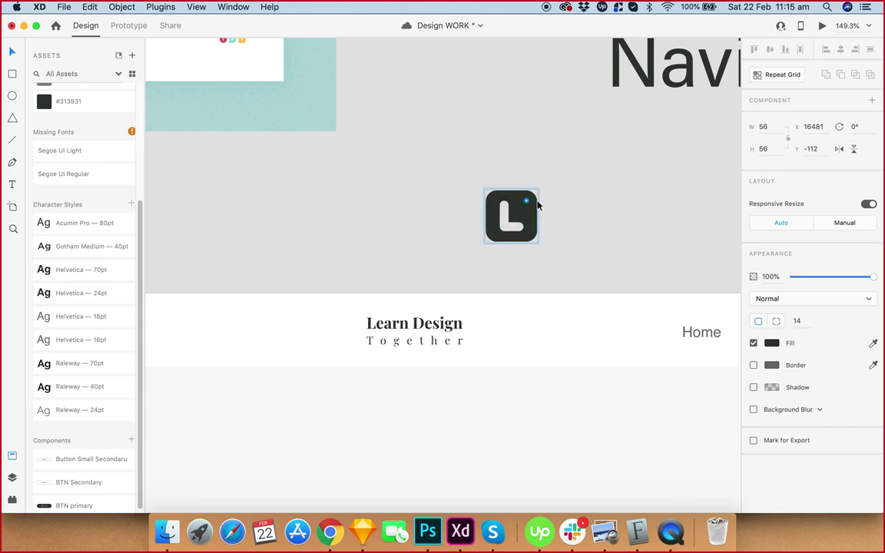
left_click(555, 206)
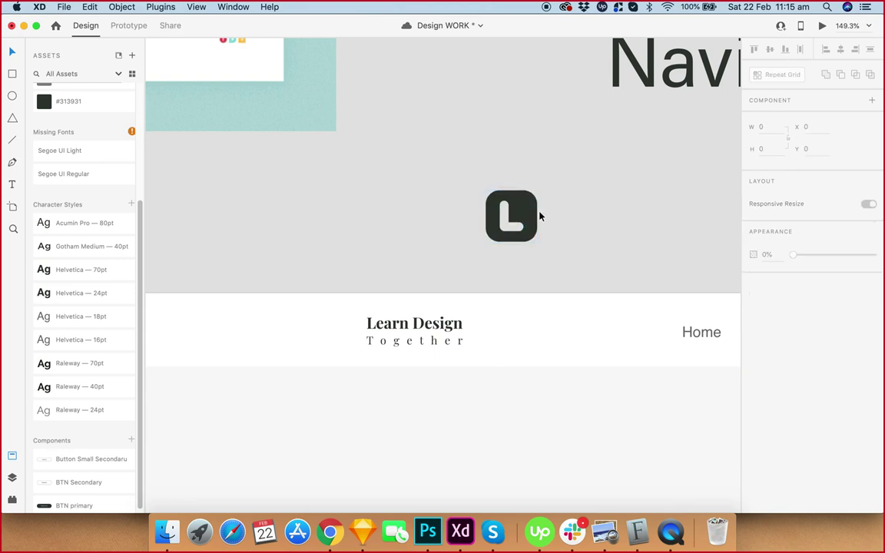
Shrink the L icon proportionally to 44 by 44.
left_click(535, 218)
left_click_drag(538, 187, 541, 217)
left_click_drag(550, 206, 563, 202)
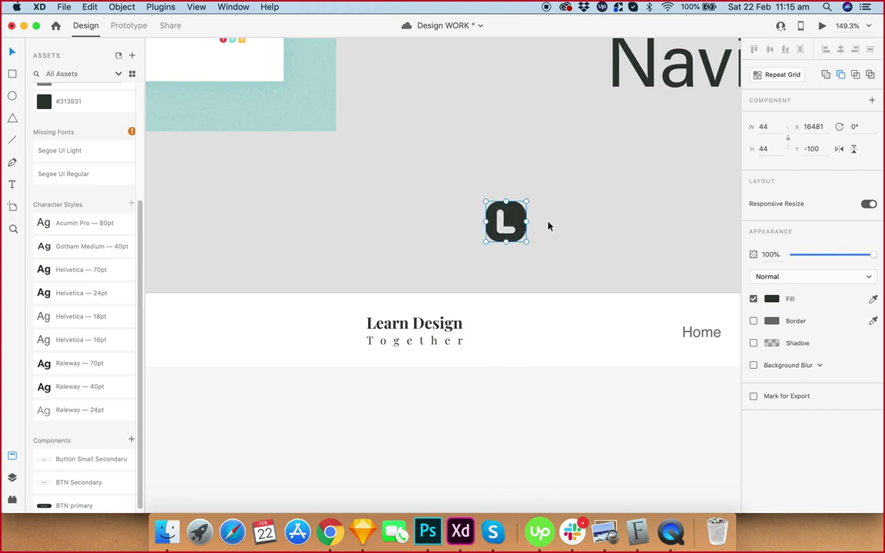
Set the corner radius of the rounded square inside the L icon to 10.
double_click(521, 220)
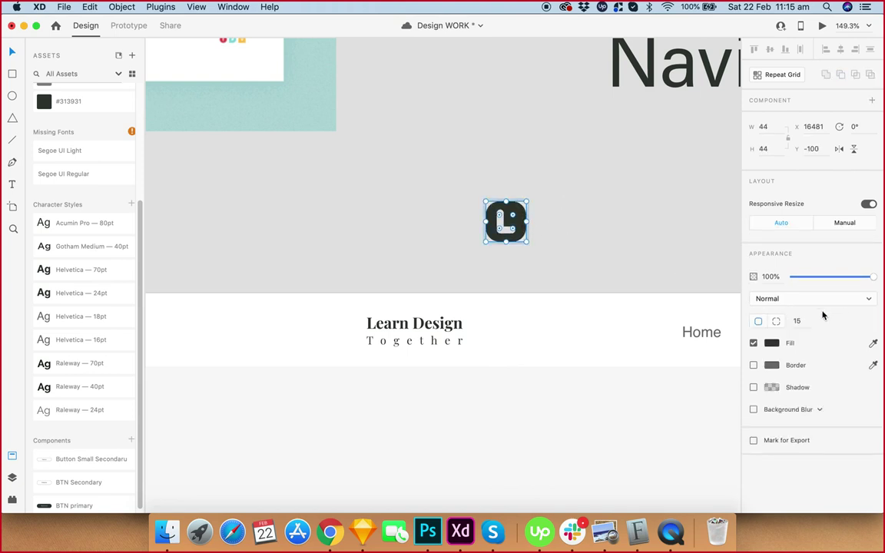
left_click(619, 260)
double_click(521, 223)
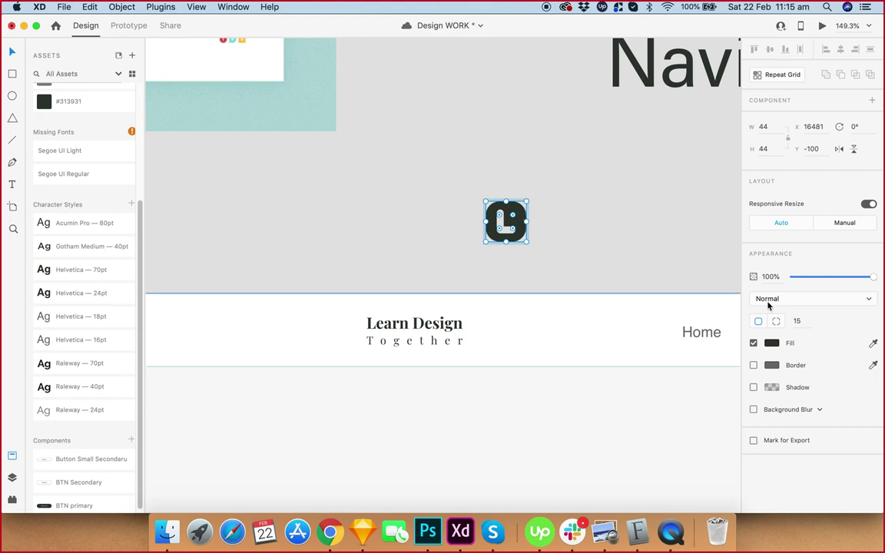
type("0")
key("Return")
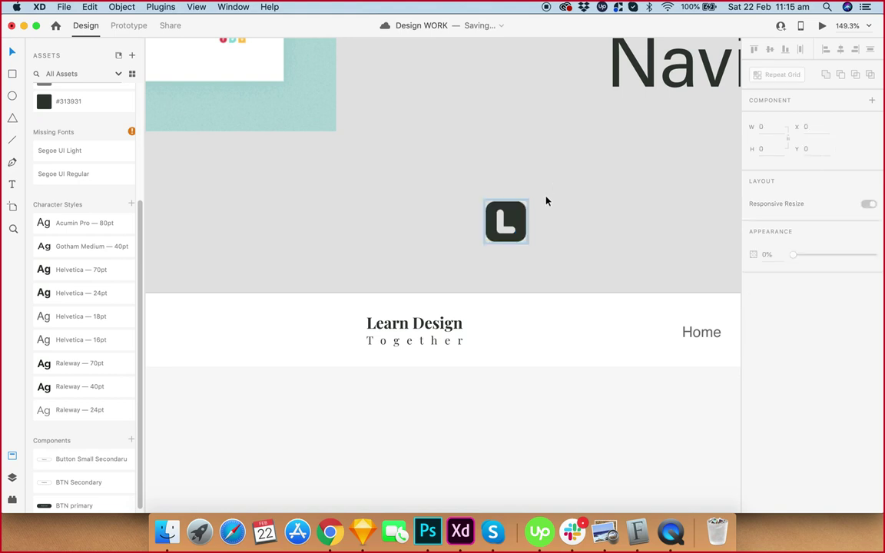
Move the L icon into the header just before the Learn Design Together text, at X 376 and Y 19.
left_click_drag(526, 218, 357, 326)
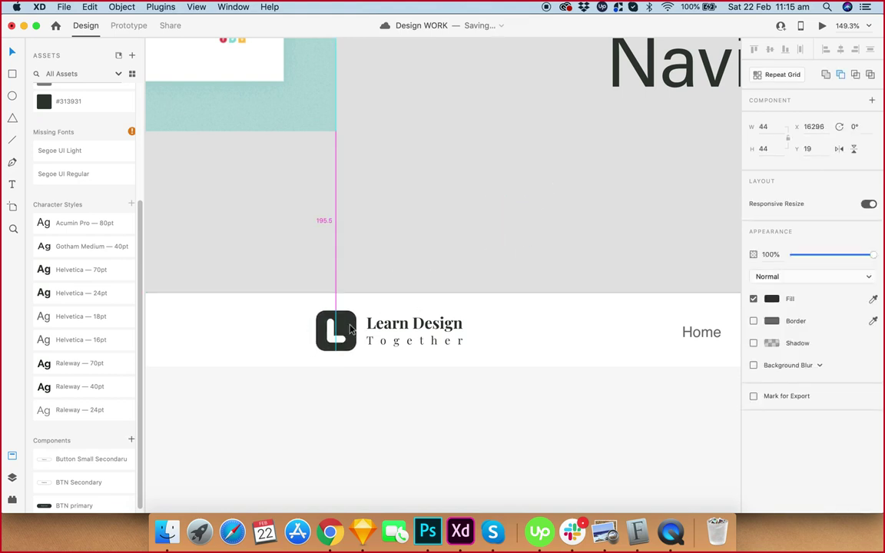
left_click(466, 195)
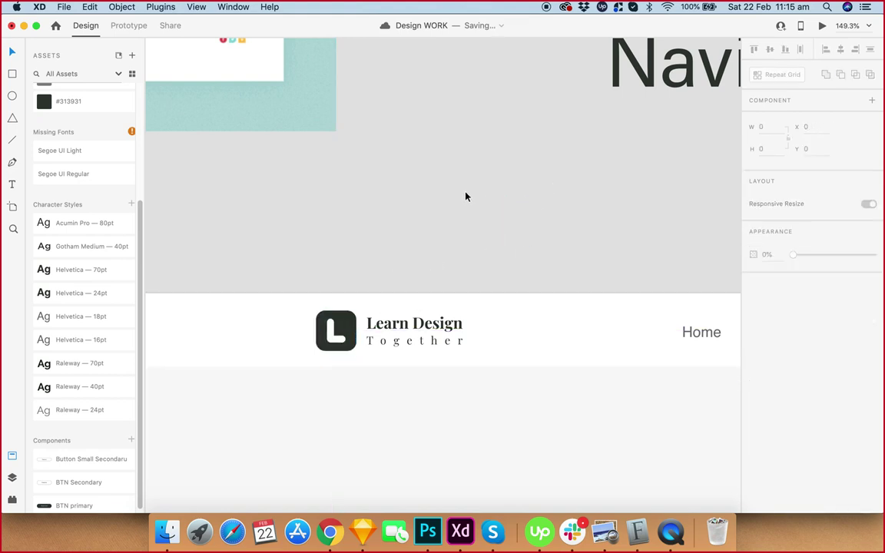
scroll(468, 218, "up", 3)
scroll(395, 256, "down", 5)
scroll(348, 354, "up", 1)
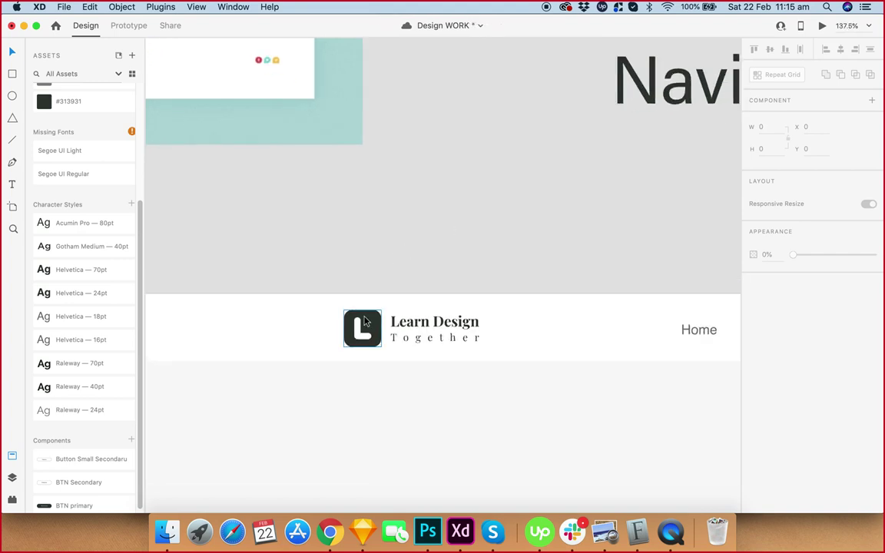
scroll(330, 373, "up", 4)
left_click(414, 327)
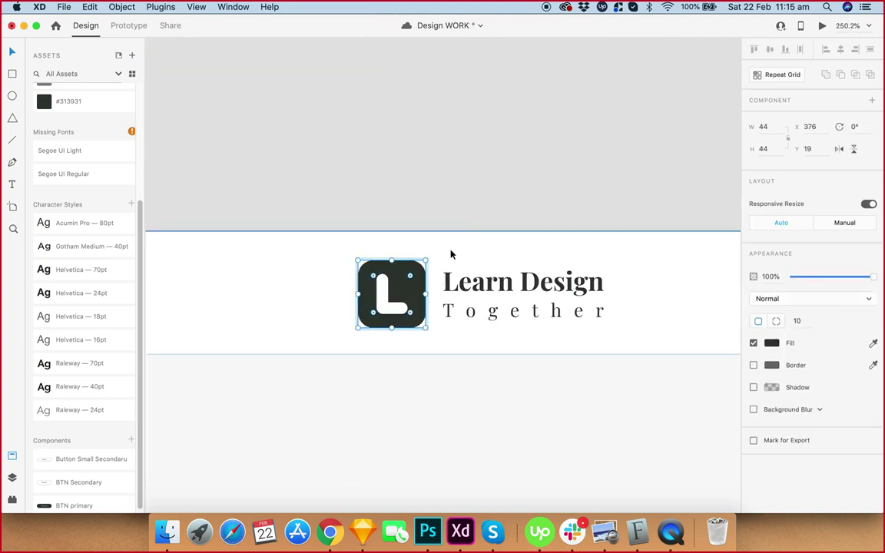
Examine the finished Learn Design Together logo in the HW – 4 header, close up and alongside the rest of the page.
left_click(494, 214)
scroll(494, 215, "down", 4)
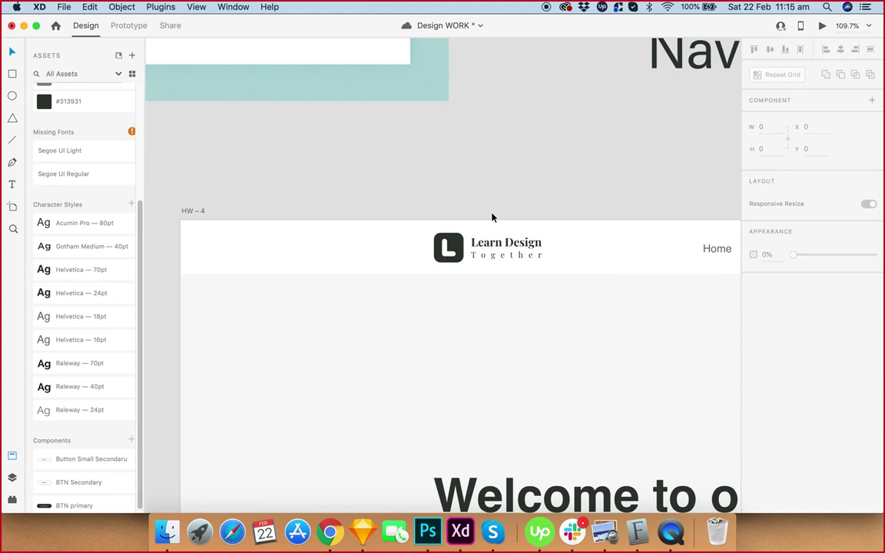
scroll(492, 217, "up", 3)
scroll(492, 217, "down", 3)
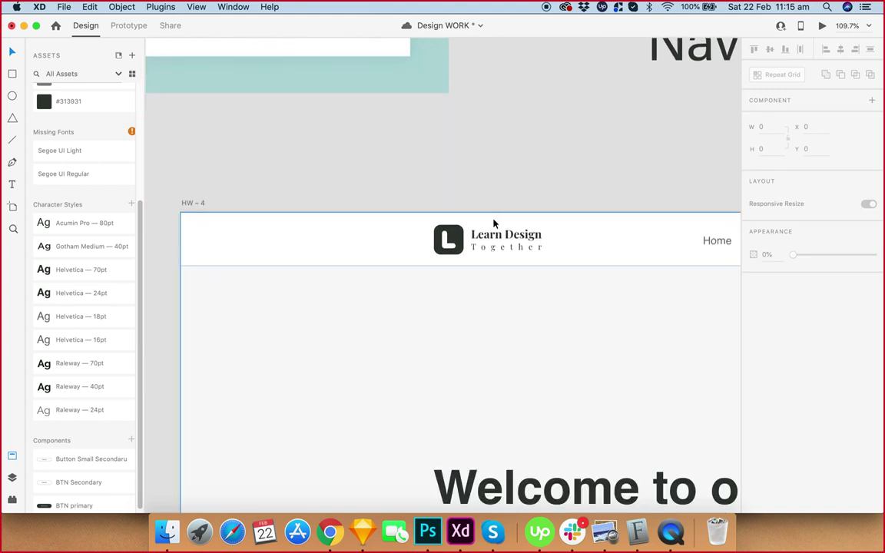
scroll(432, 265, "up", 4)
scroll(442, 276, "down", 2)
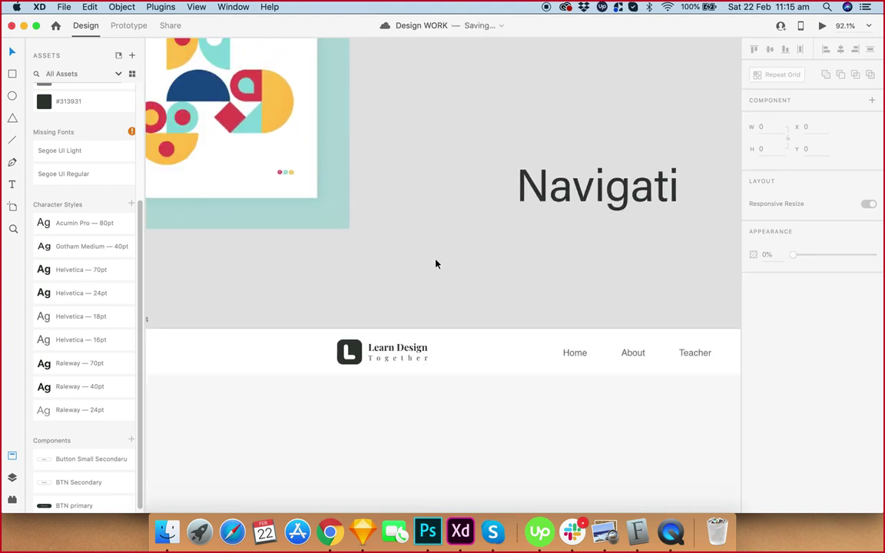
scroll(415, 268, "up", 1)
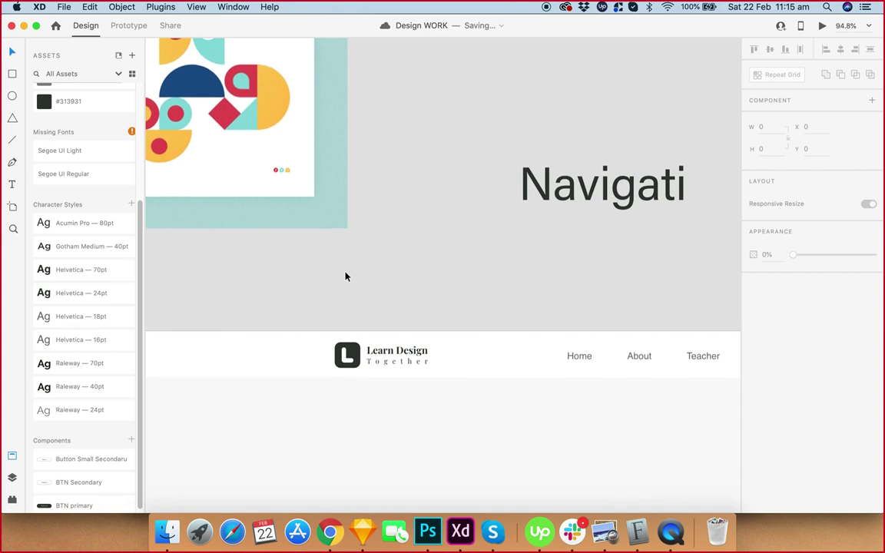
scroll(345, 276, "up", 1)
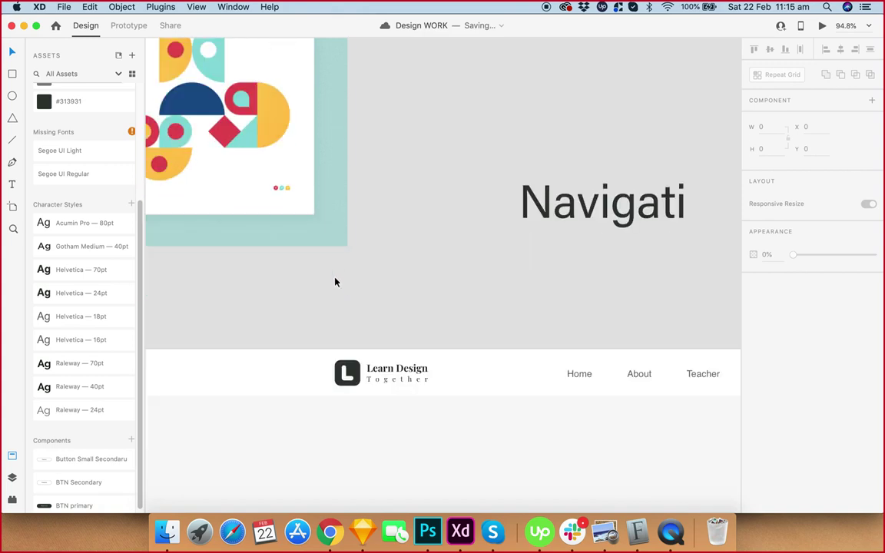
scroll(288, 307, "up", 2)
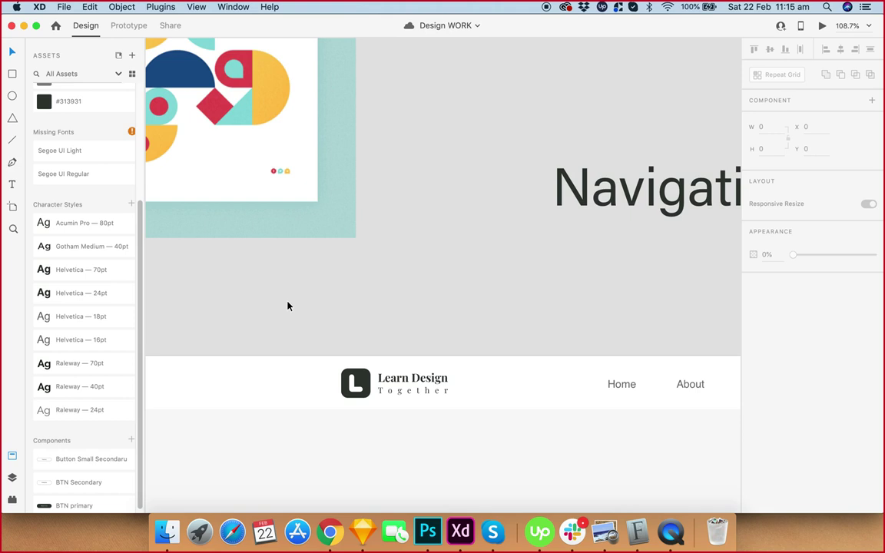
scroll(315, 311, "up", 2)
scroll(329, 310, "down", 3)
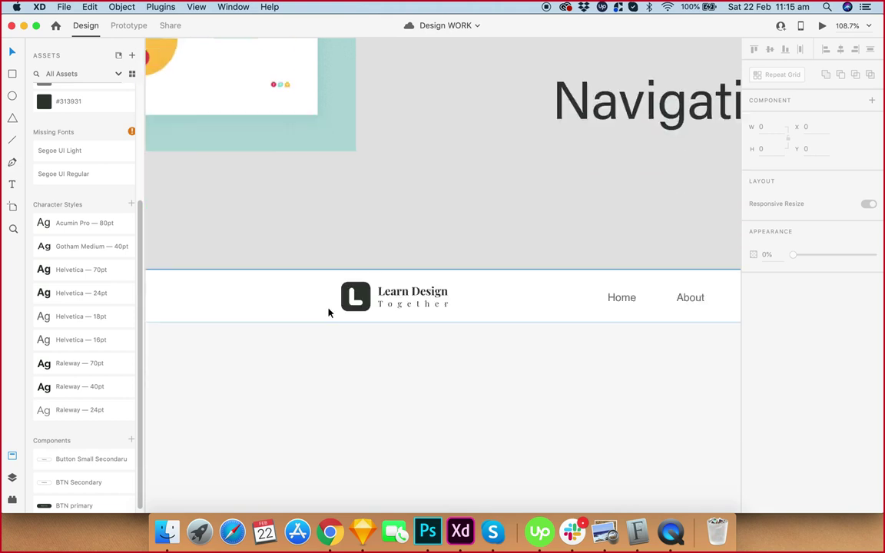
scroll(337, 304, "down", 5)
scroll(361, 285, "up", 2)
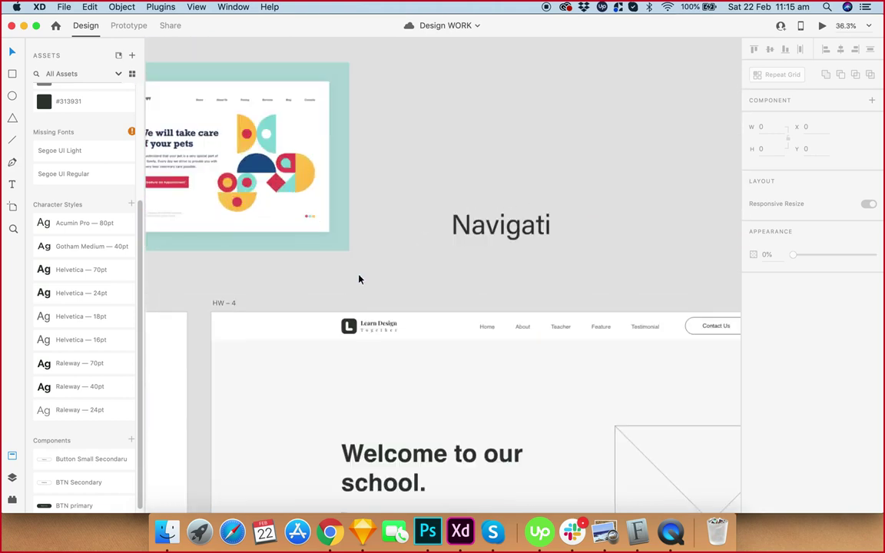
Show the layout grid on the HW – 4 artboard and check the header logo against its columns.
left_click(229, 302)
left_click(754, 388)
left_click(632, 245)
scroll(395, 211, "up", 1)
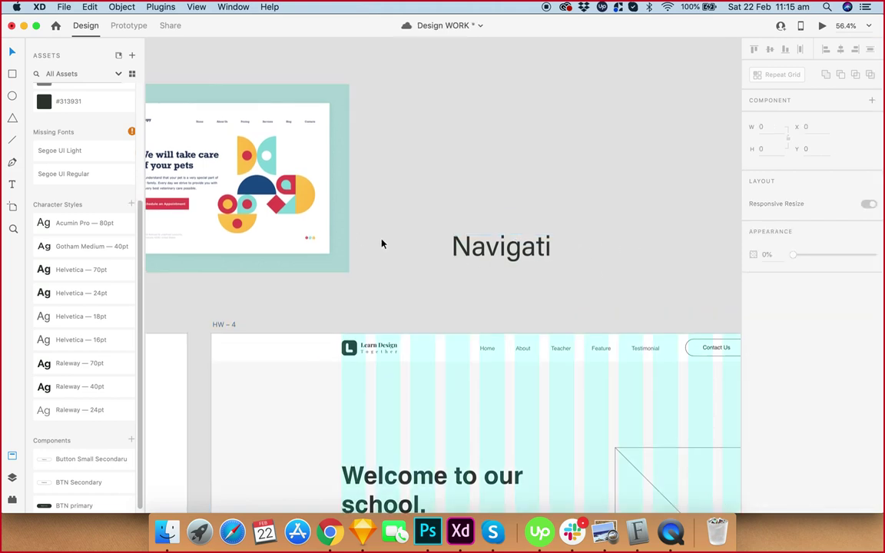
scroll(433, 248, "up", 3)
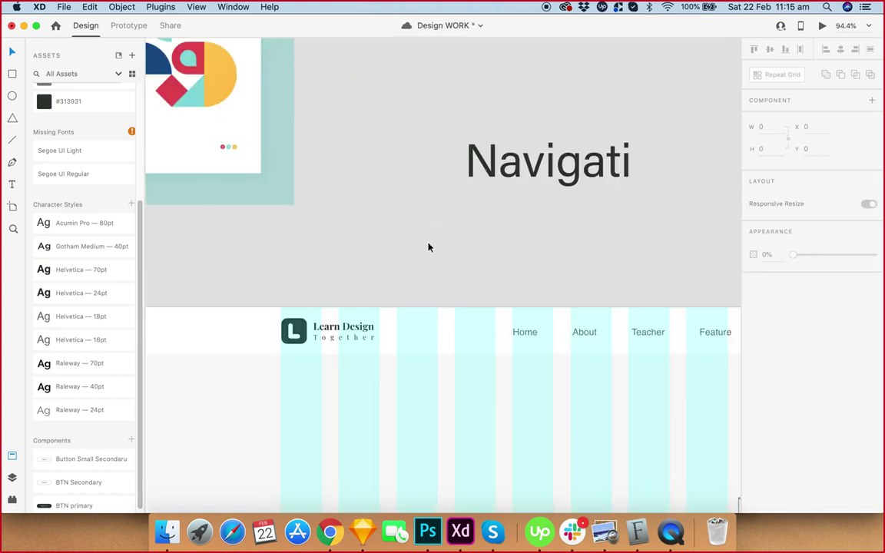
Compare the HW – 4 header with the layout grids hidden and shown, and select the L icon.
key("super+shift+apostrophe")
scroll(429, 247, "down", 5)
scroll(423, 245, "up", 2)
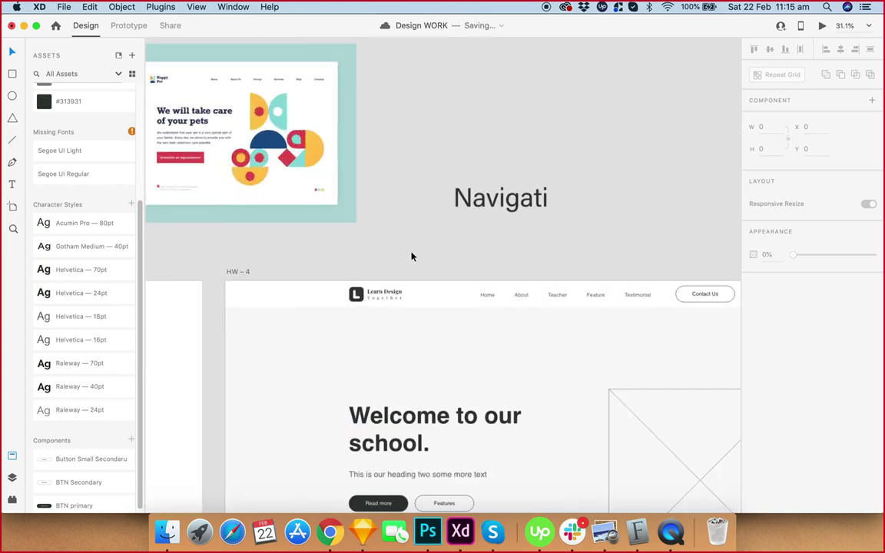
scroll(421, 244, "up", 4)
key("super+shift+apostrophe")
left_click(354, 308)
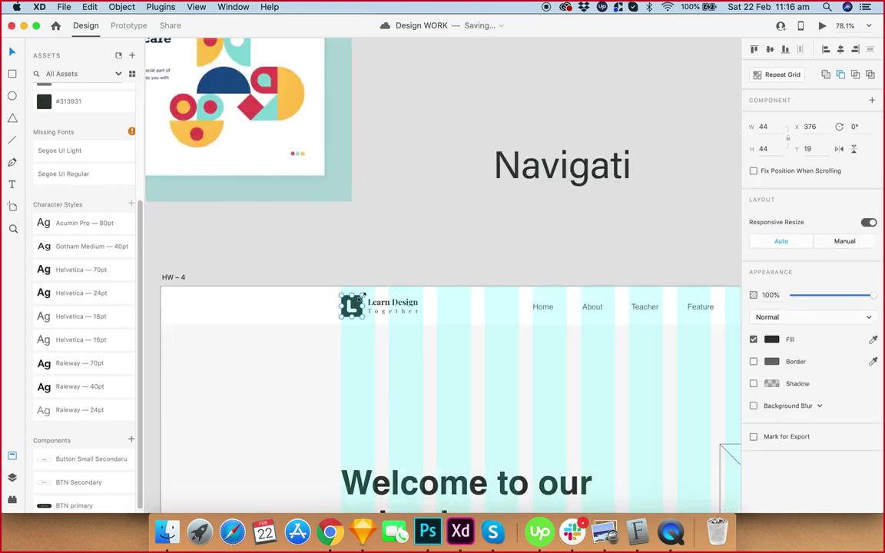
Bring the saved colours into view in the assets and examine the pet care sample designs above HW – 4.
scroll(71, 131, "up", 5)
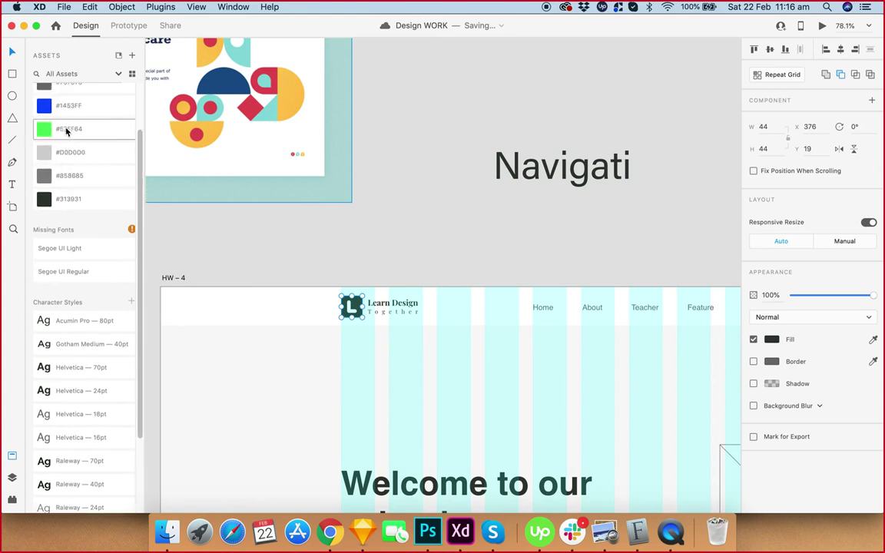
left_click(460, 188)
scroll(460, 187, "down", 10)
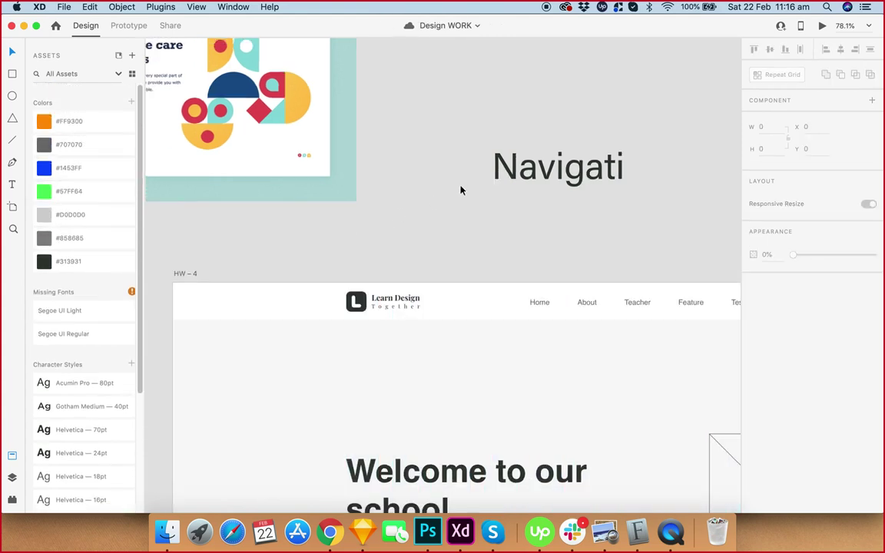
scroll(606, 315, "up", 5)
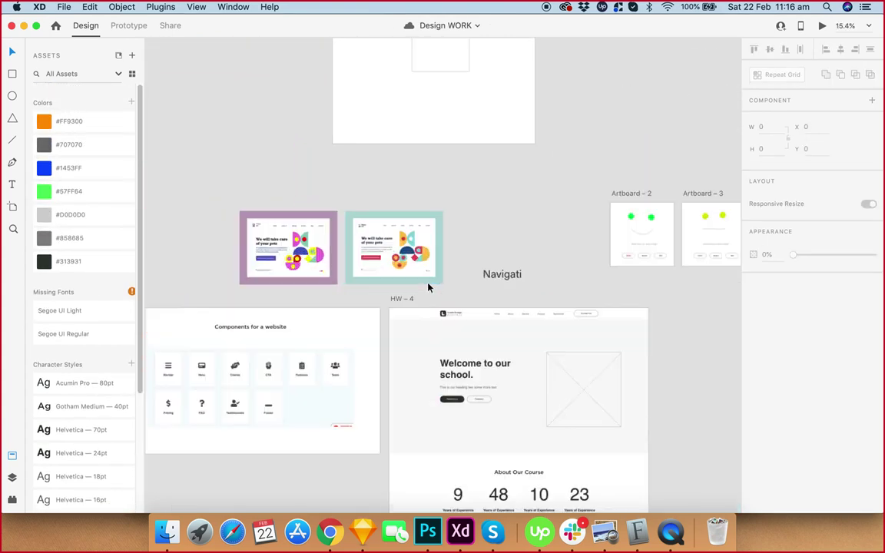
scroll(396, 268, "up", 4)
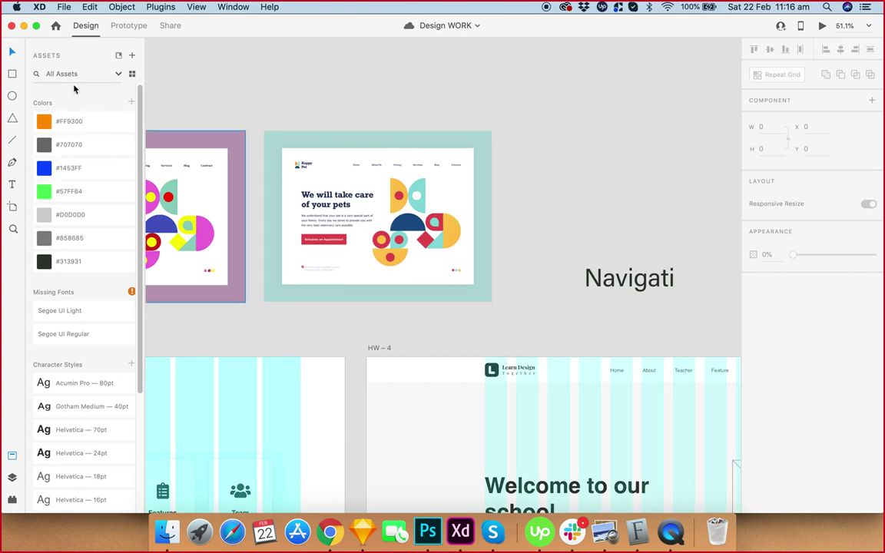
Switch to Chrome and search Google for "uicolor" in a new tab.
left_click(330, 532)
scroll(620, 206, "up", 3)
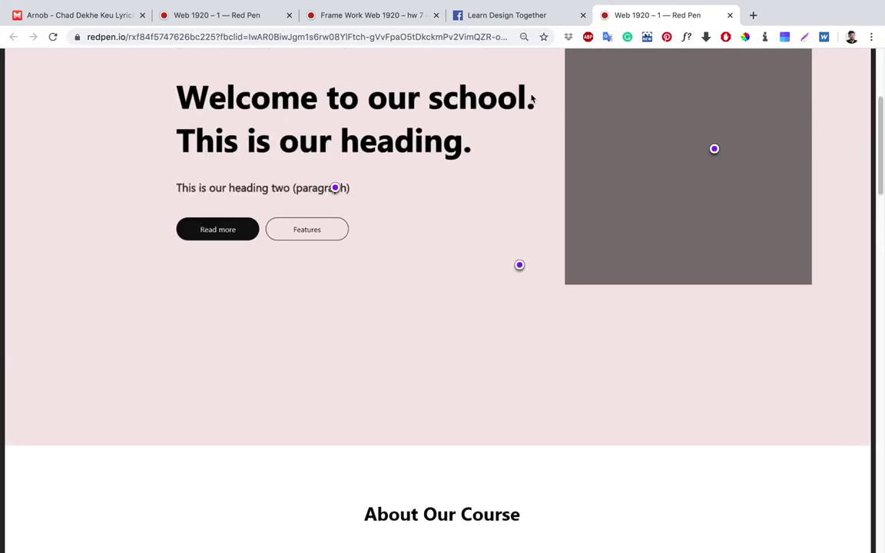
left_click(755, 15)
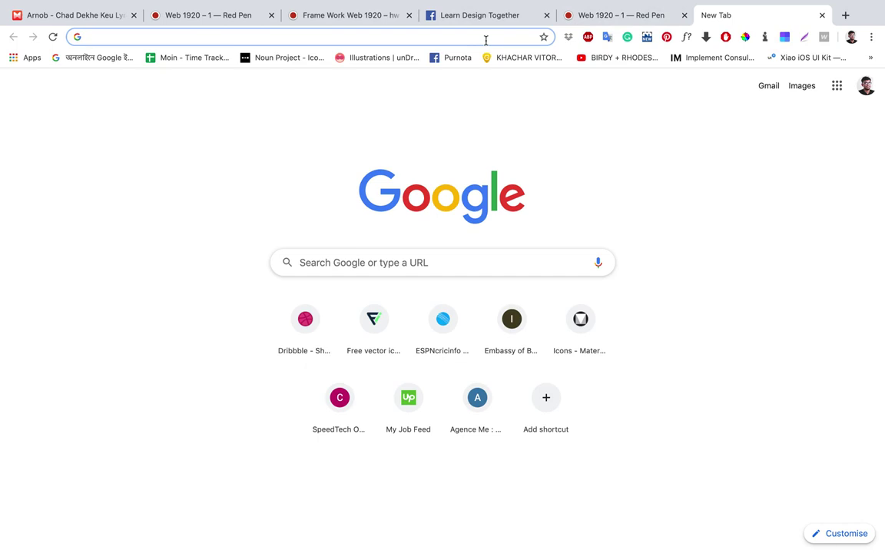
type("uicolor")
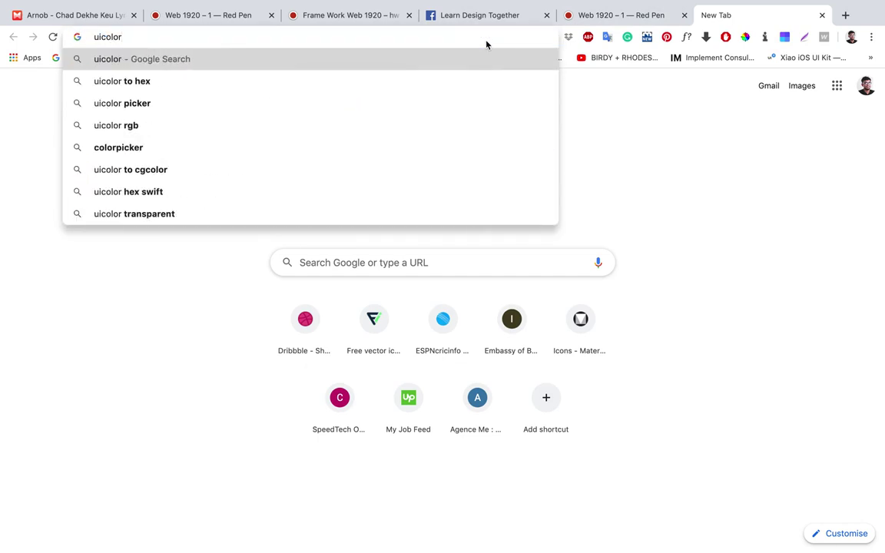
key("Return")
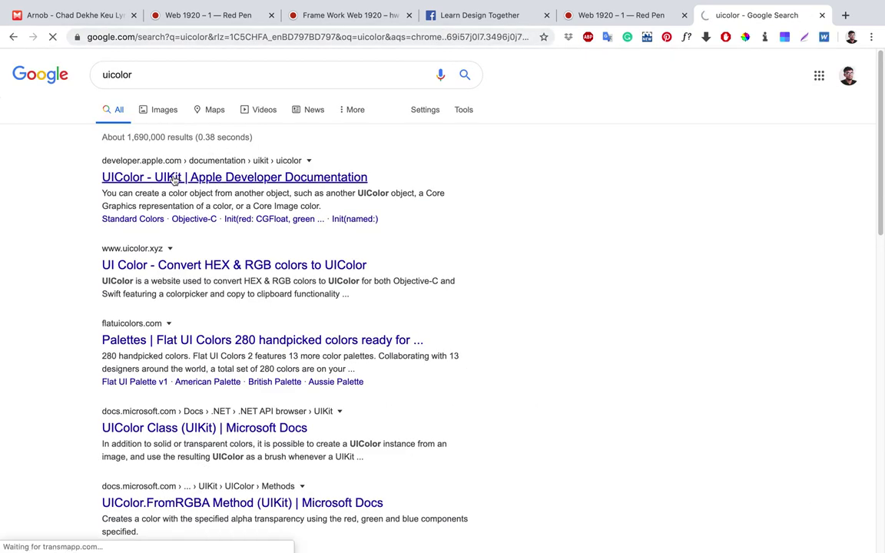
Open the uicolor.xyz search result in a new tab, and close it along with the Apple Developer documentation tab.
right_click(175, 270)
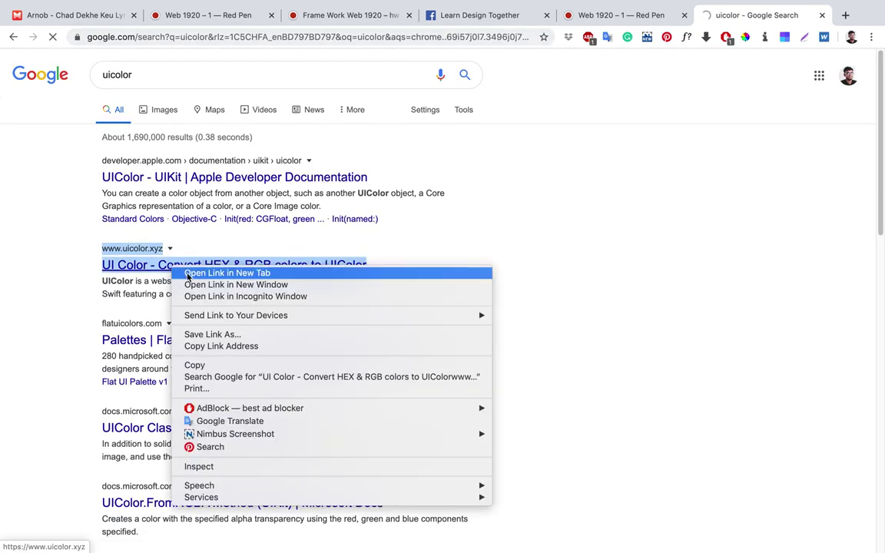
left_click(222, 272)
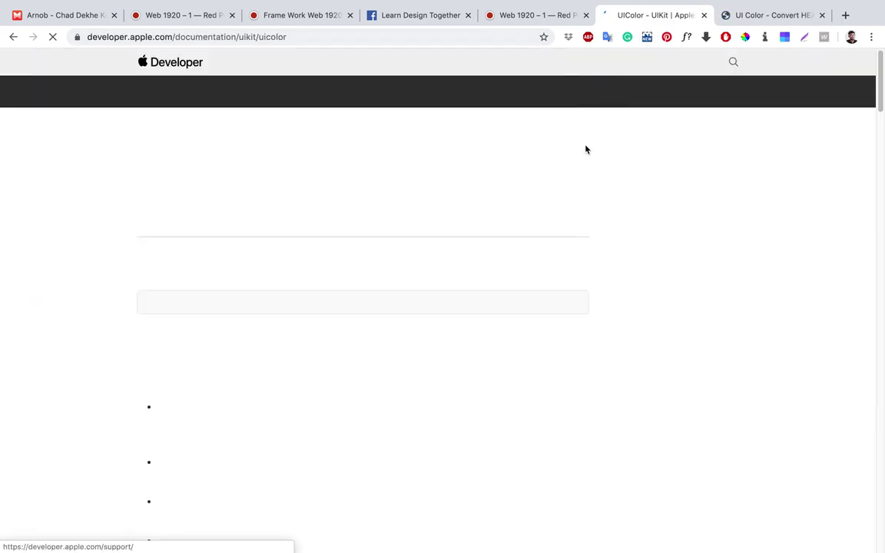
left_click(705, 15)
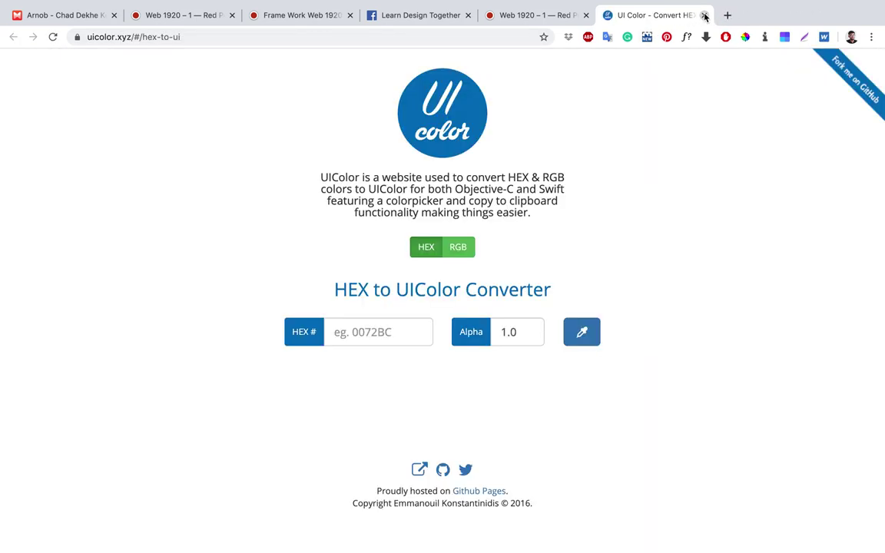
left_click(702, 14)
Search Google for "uicolors" in a new tab and open the flatuicolors.com palettes result in a separate tab.
left_click(725, 15)
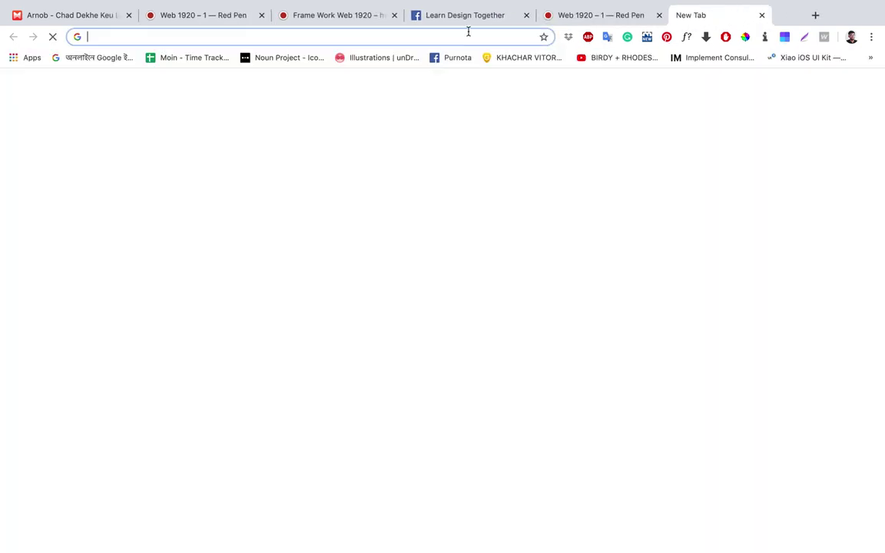
type("uicolors")
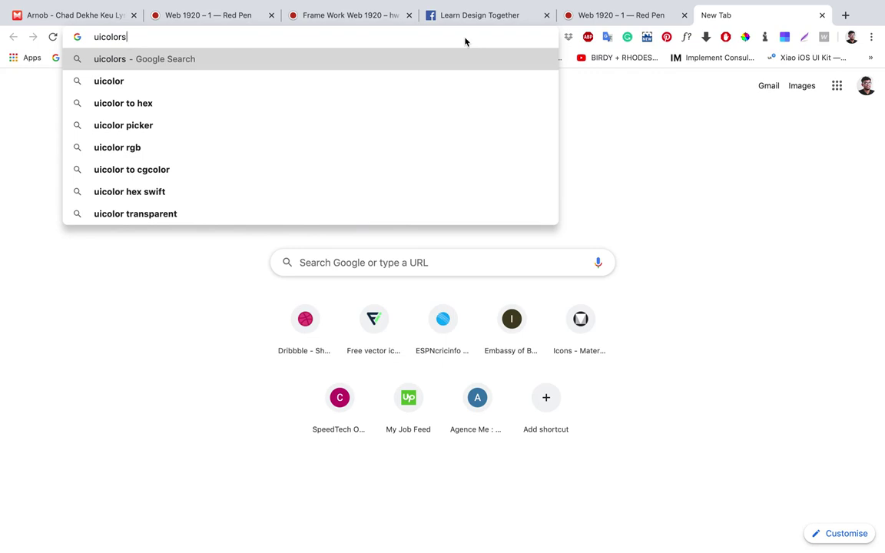
key("Return")
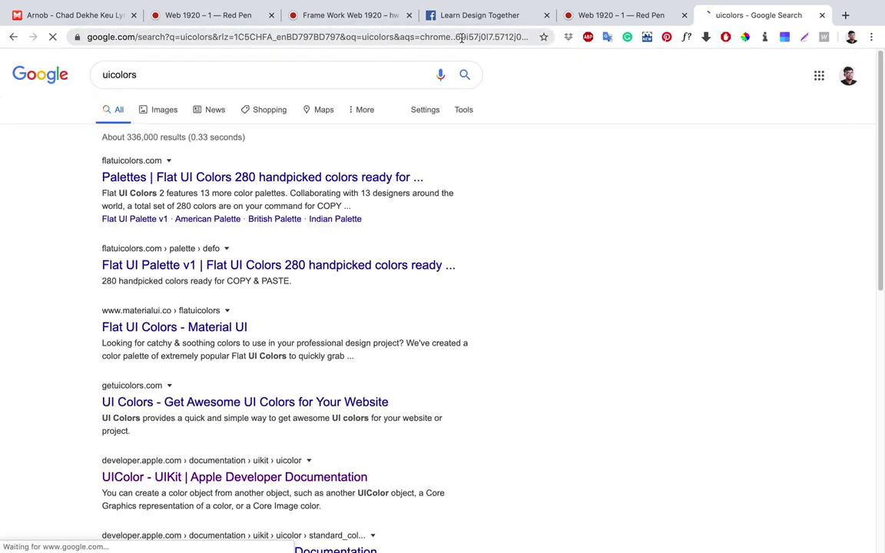
right_click(253, 183)
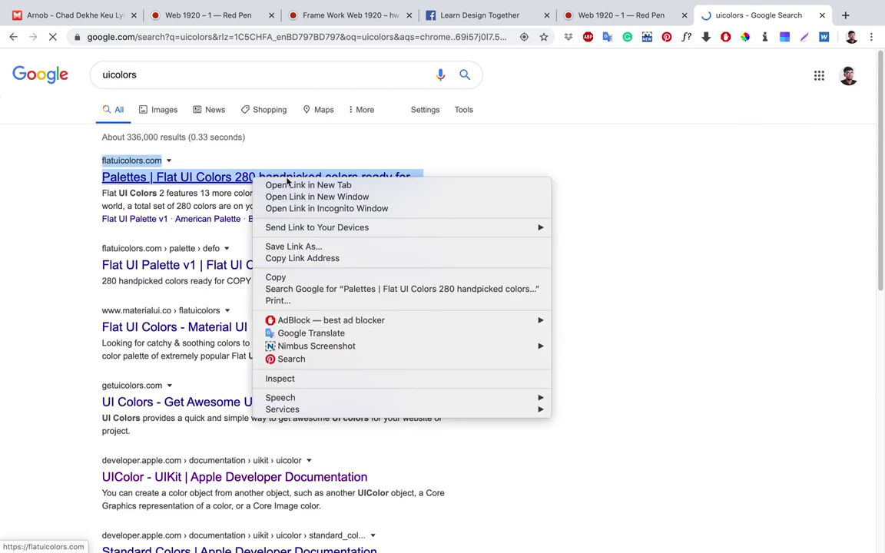
left_click(265, 187)
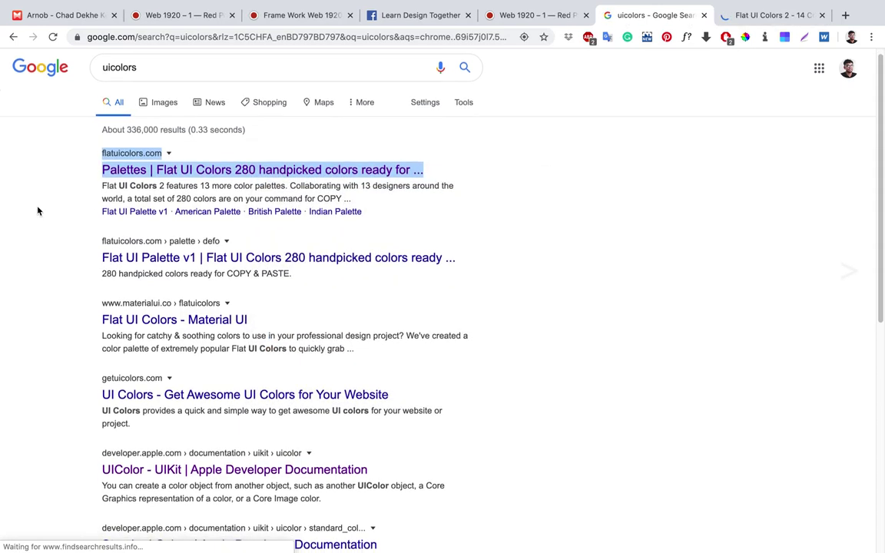
Open the materialui.co Flat UI Colors result in a new tab and look through the remaining search results.
scroll(37, 211, "down", 1)
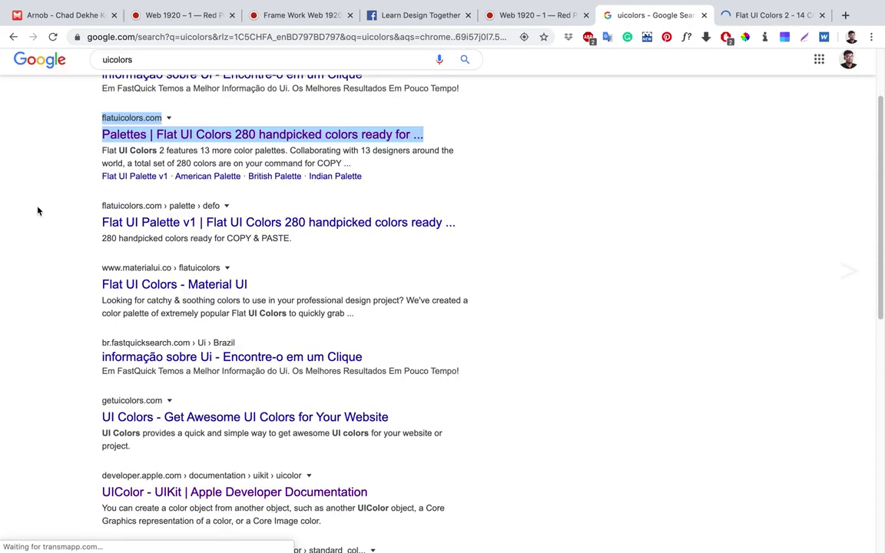
left_click(38, 209)
right_click(135, 273)
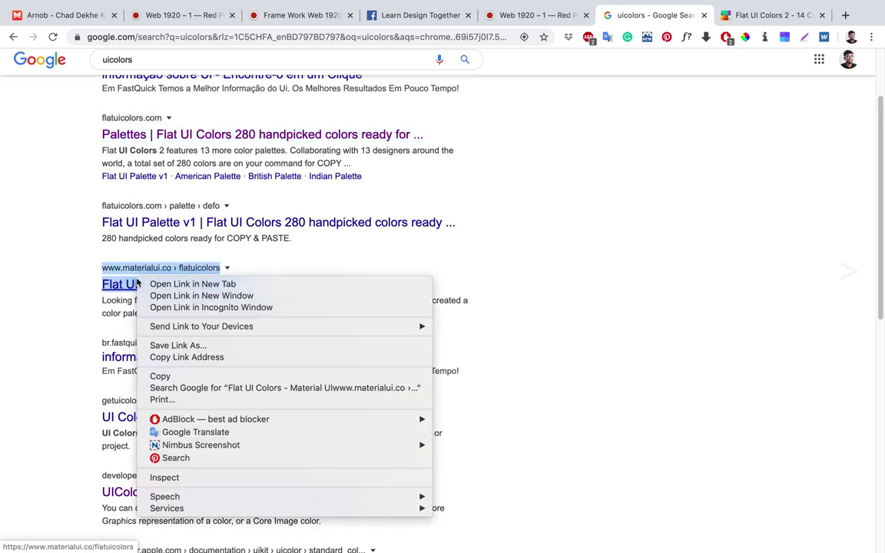
left_click(164, 282)
scroll(81, 276, "down", 2)
scroll(96, 290, "down", 2)
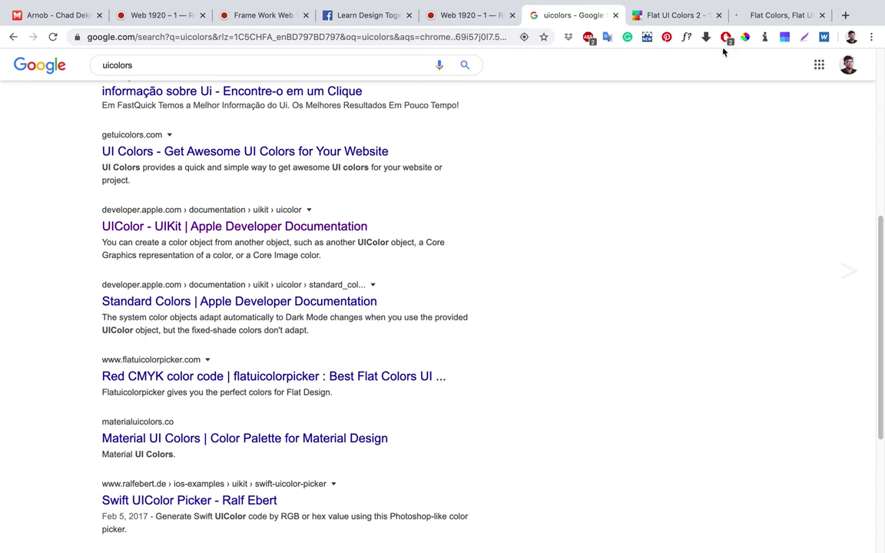
Browse the palettes on flatuicolors.com and switch to the Flat UI Colors page on materialui.co.
left_click(660, 14)
scroll(616, 219, "down", 3)
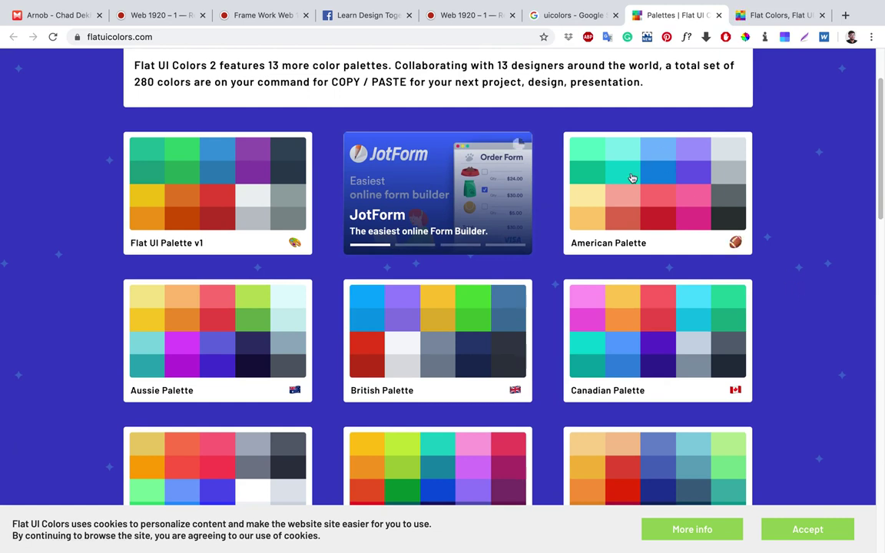
scroll(612, 224, "down", 7)
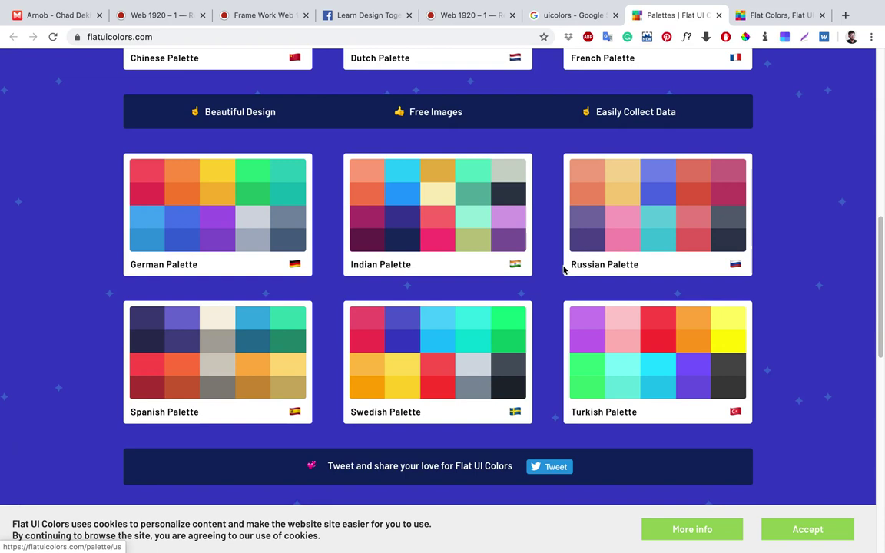
scroll(567, 268, "up", 8)
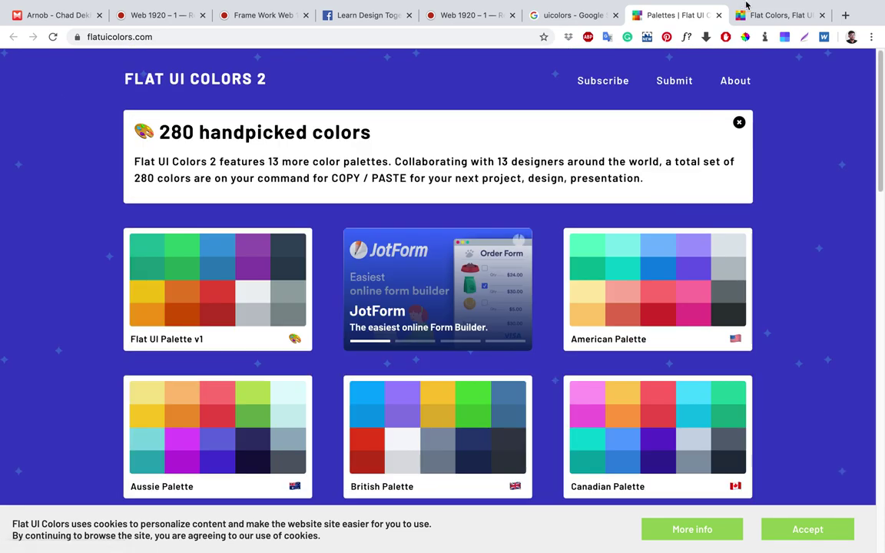
left_click(768, 16)
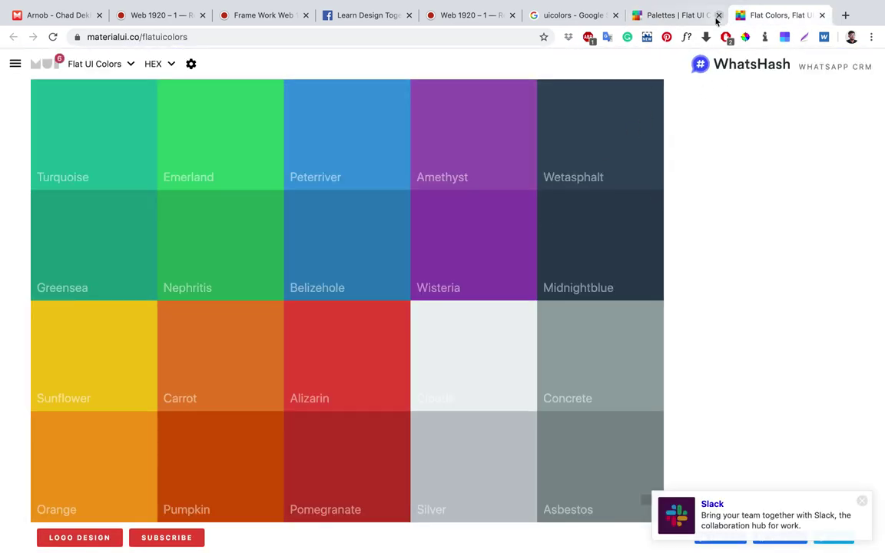
Open the American palette on flatuicolors.com, capture a screenshot of its green-to-purple swatches, and switch to Adobe XD.
left_click(678, 15)
left_click(657, 287)
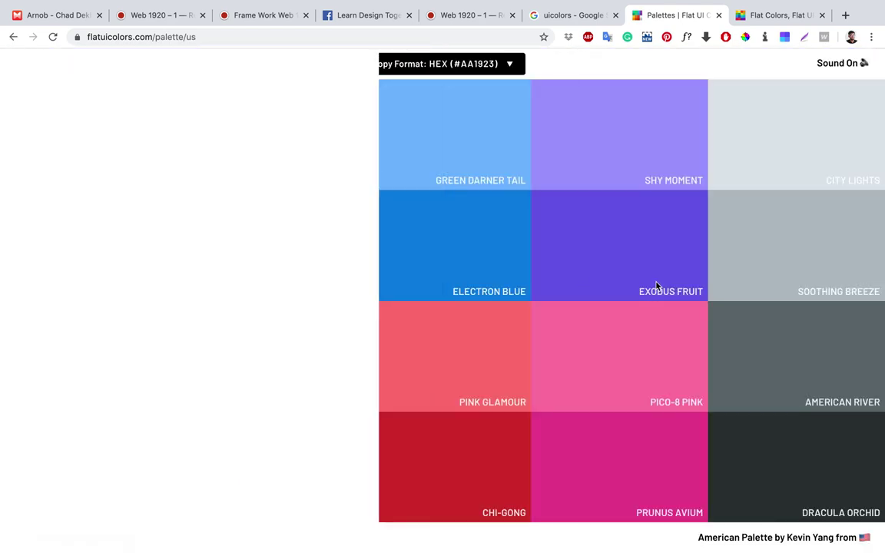
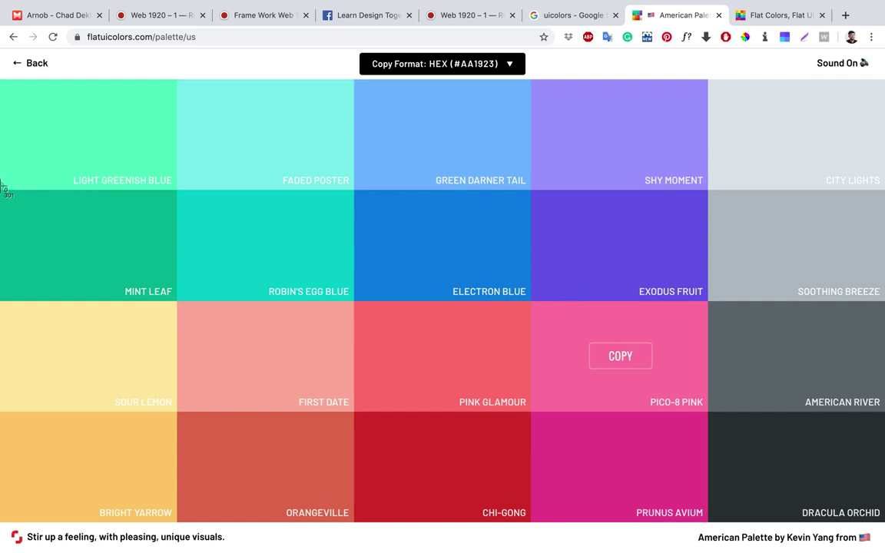
left_click_drag(1, 156, 715, 303)
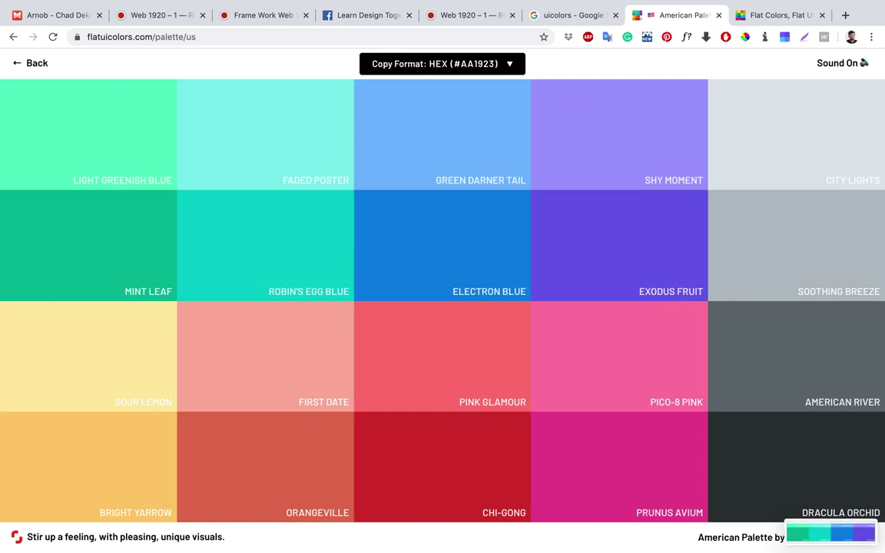
mouse_move(459, 526)
left_click(461, 526)
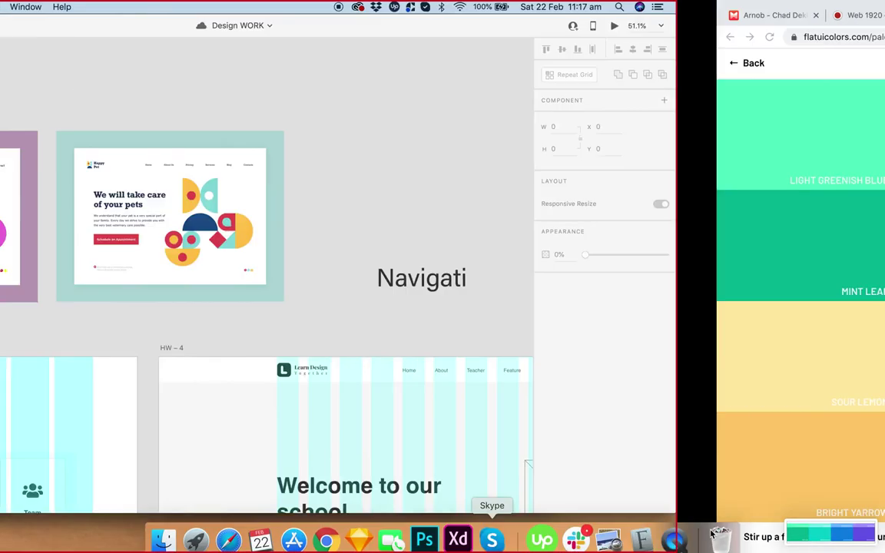
Place the swatch screenshot on the canvas above the HW artboards and scale it down to about 1160 by 236.
left_click_drag(728, 423, 612, 193)
left_click_drag(691, 262, 557, 141)
scroll(508, 144, "down", 5)
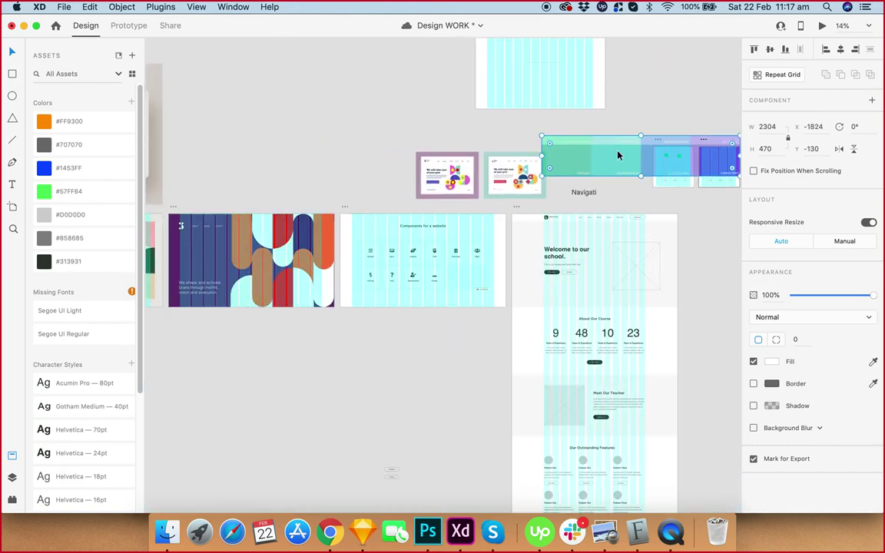
left_click_drag(611, 165, 370, 134)
scroll(453, 134, "up", 5)
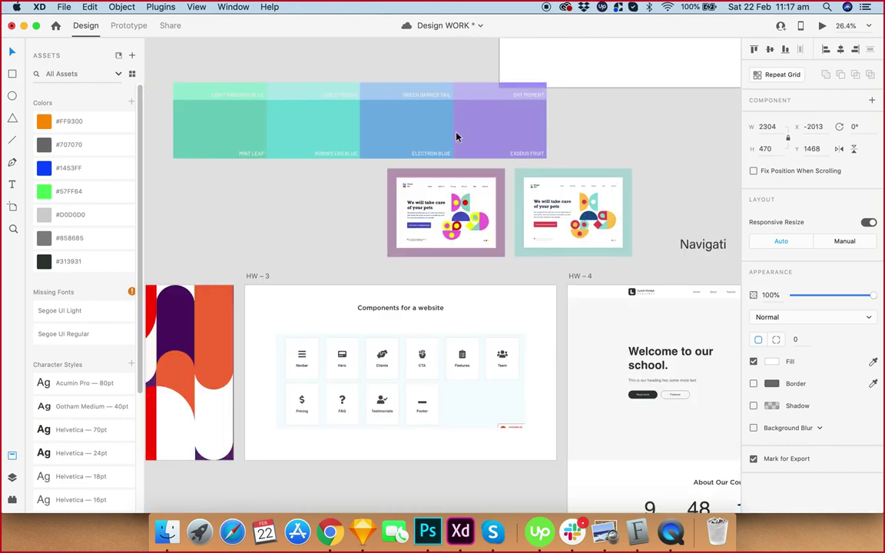
left_click_drag(546, 82, 676, 229)
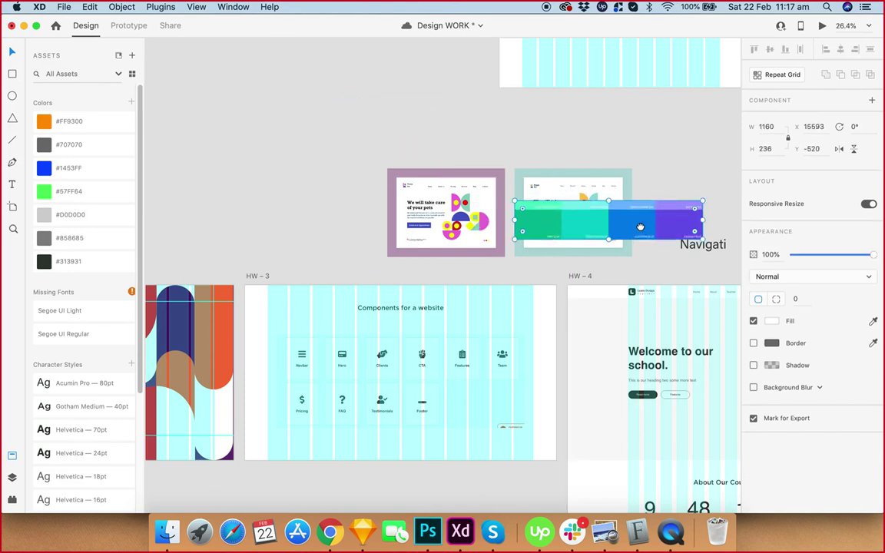
Try filling the palette image with the #FF9300 colour asset and undo it.
scroll(676, 228, "up", 5)
scroll(442, 173, "up", 2)
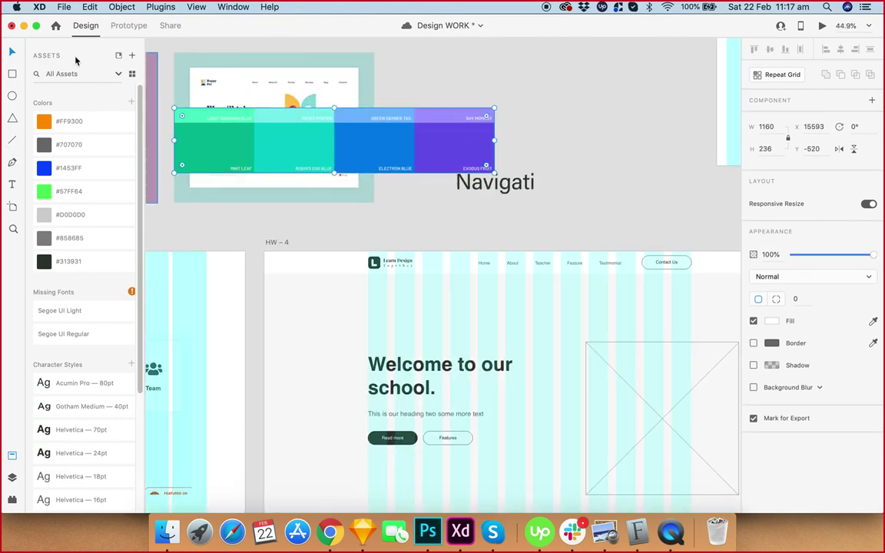
left_click(77, 121)
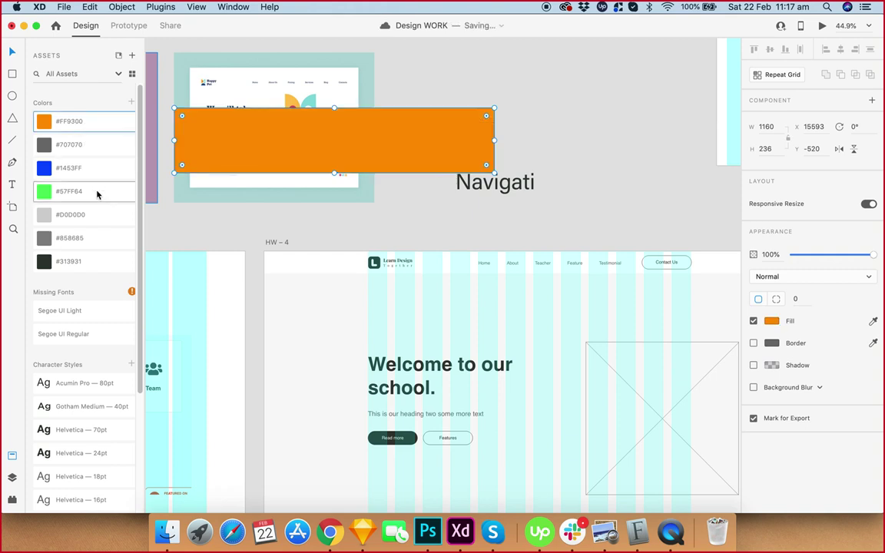
key("super+z")
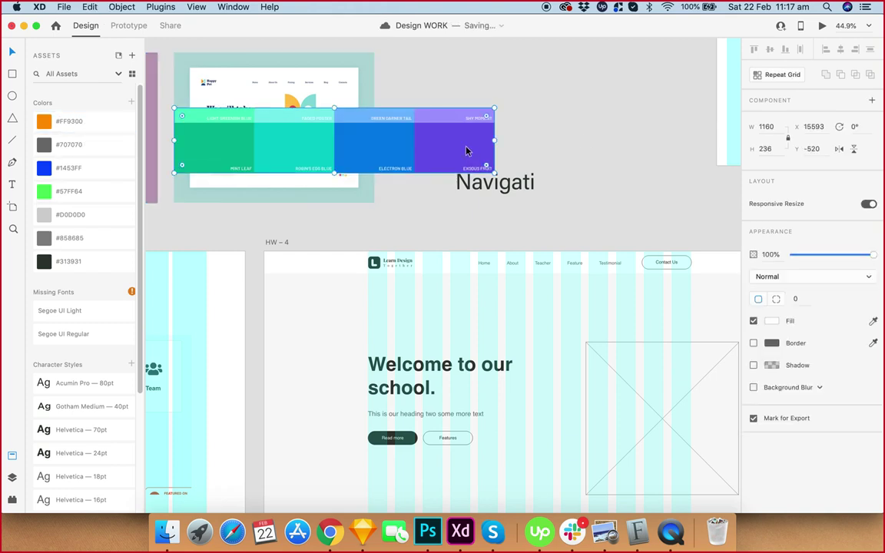
scroll(580, 166, "up", 2)
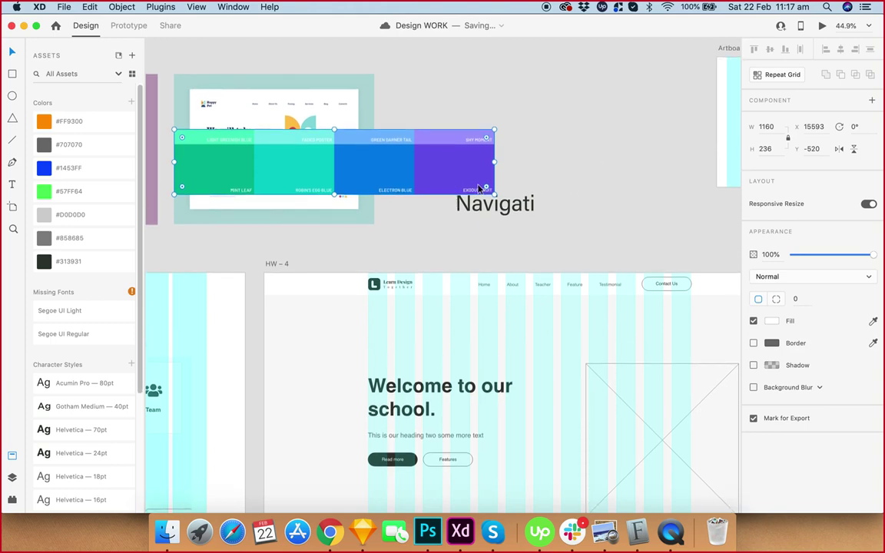
Edit the #FF9300 colour asset, sampling the Exodus Fruit swatch to change it to #6D5CE7.
right_click(52, 127)
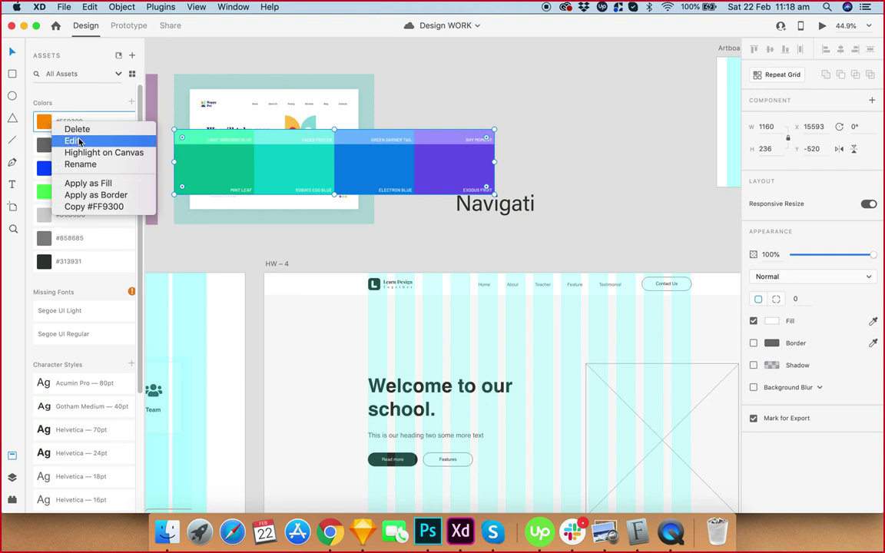
left_click(80, 141)
left_click(189, 177)
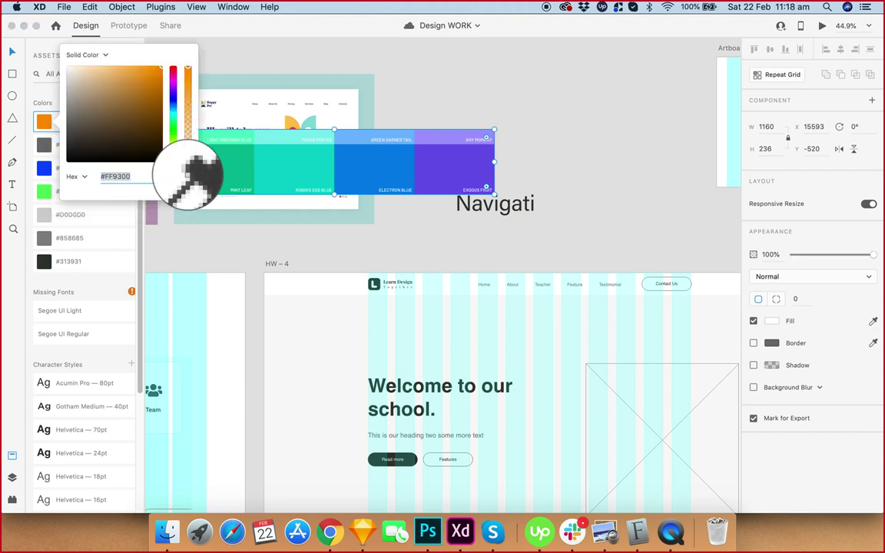
left_click(462, 168)
left_click(568, 140)
scroll(532, 125, "up", 2)
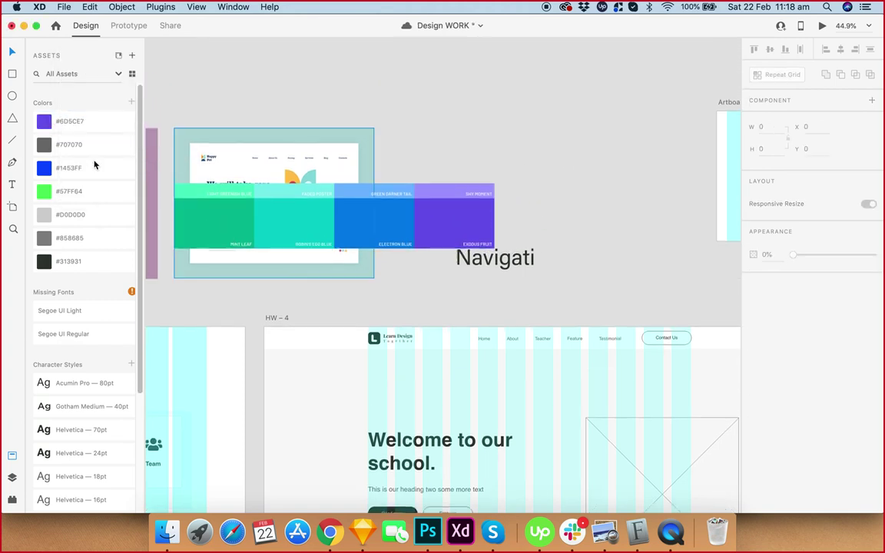
Draw a rectangle about 360 by 390 beside the palette image and remove its border.
left_click(12, 74)
left_click_drag(554, 147, 655, 254)
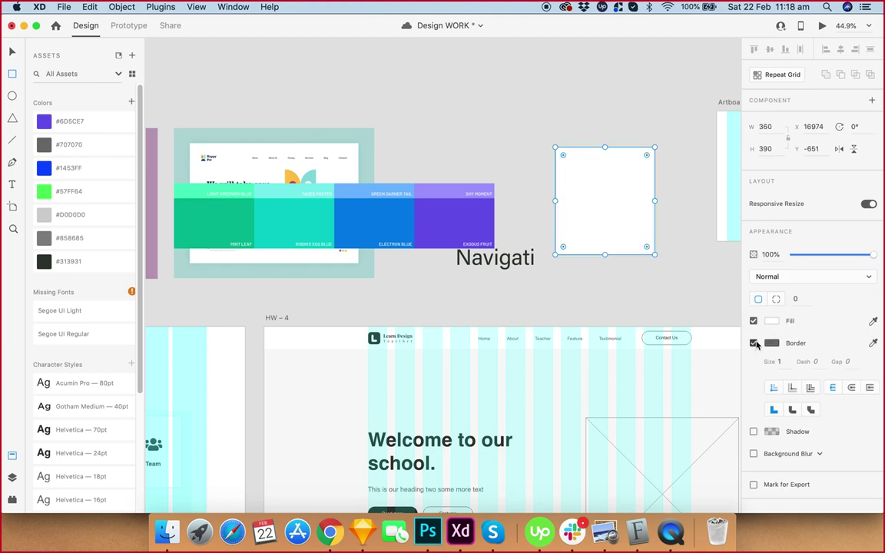
left_click(753, 344)
Fill the rectangle with the sampled Electron Blue #0984E3 and add that colour to the document's colour assets.
left_click(771, 320)
left_click(747, 371)
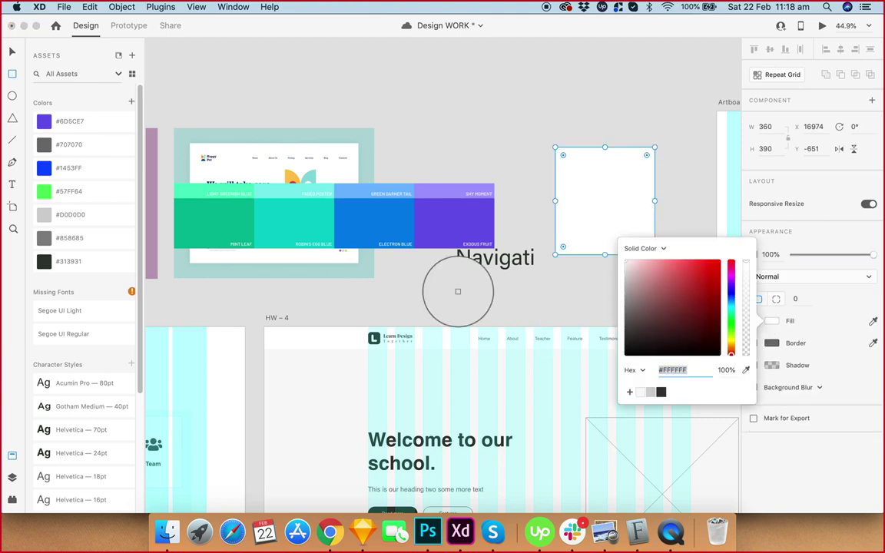
left_click(385, 217)
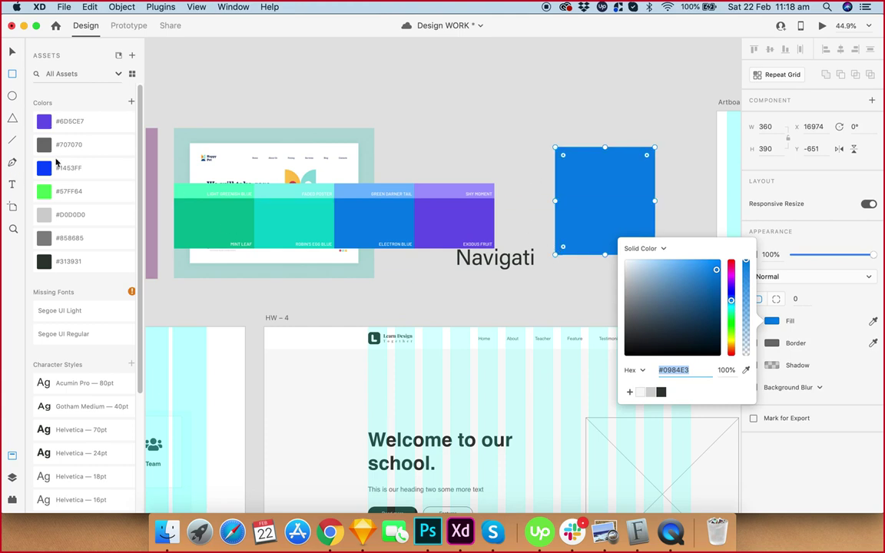
left_click(131, 102)
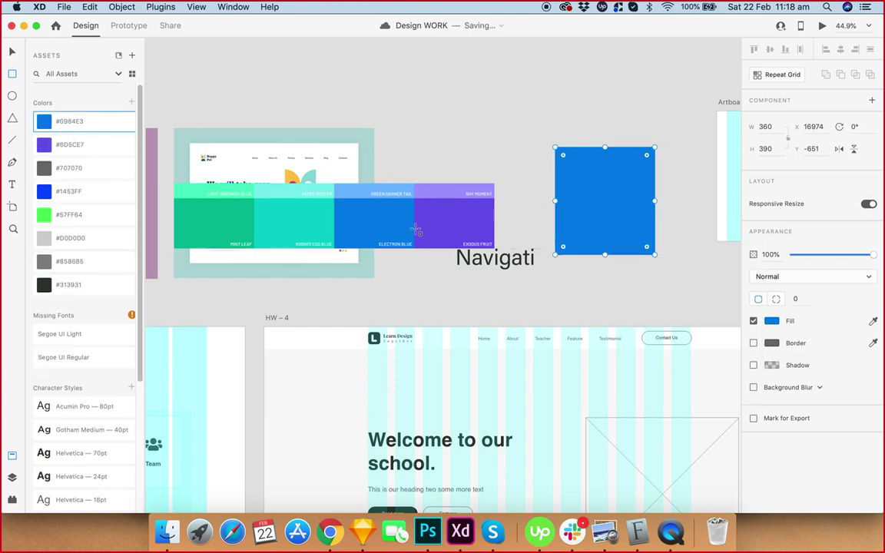
Draw a second rectangle about 320 by 168 above the palette image and save the document.
left_click_drag(495, 112, 405, 157)
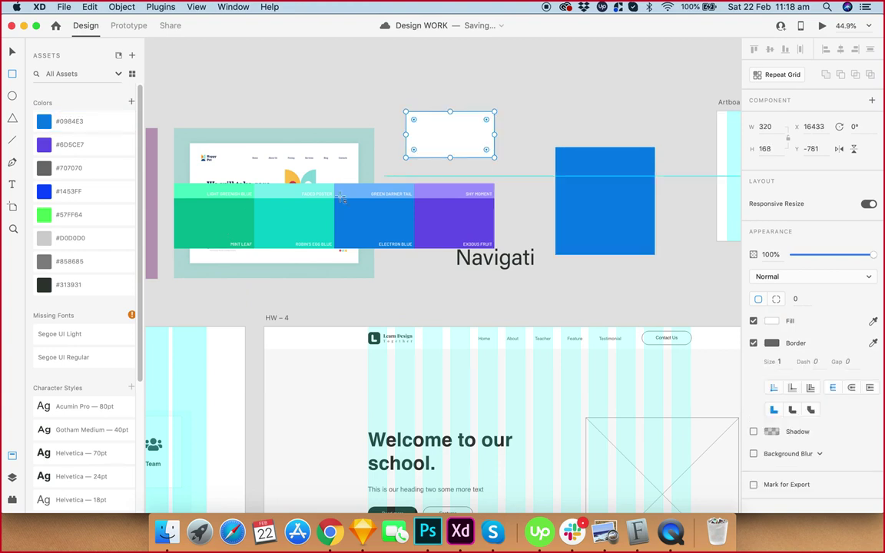
scroll(433, 194, "up", 2)
scroll(453, 188, "down", 5)
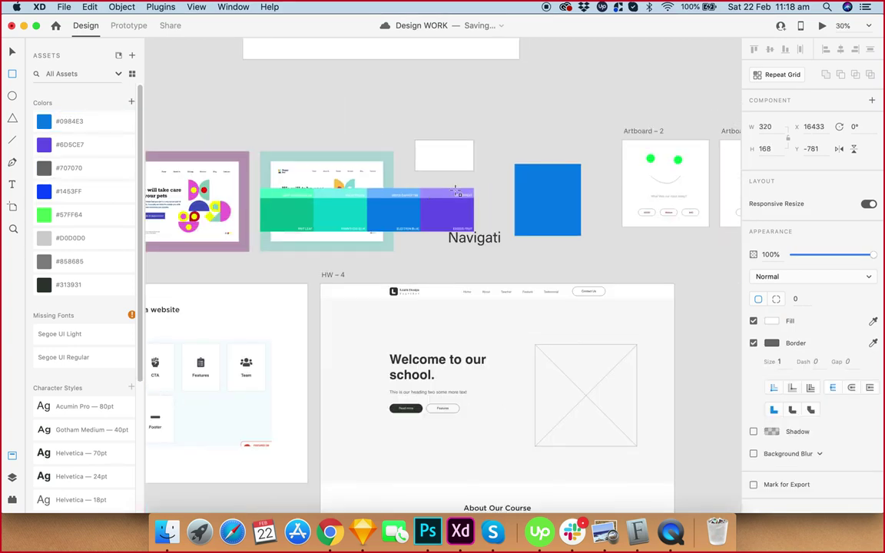
key("super+z")
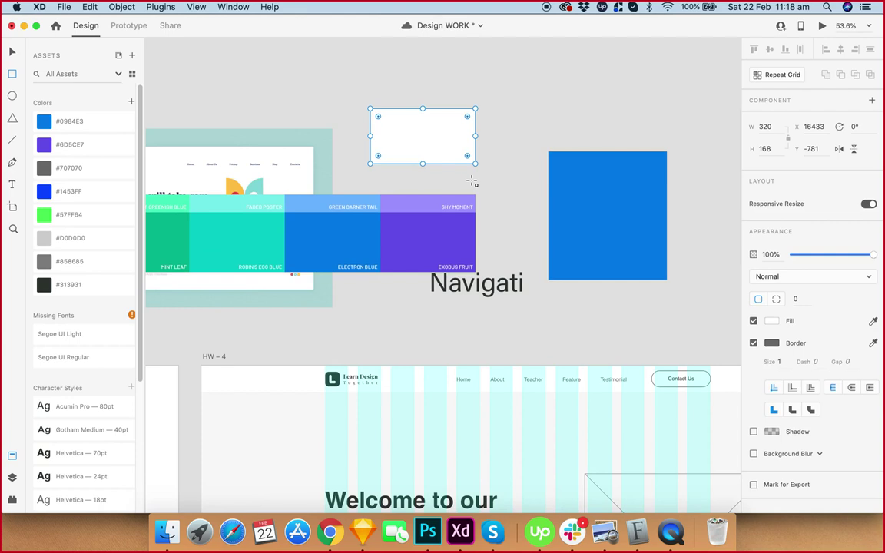
key("super+s")
left_click(13, 49)
scroll(247, 369, "up", 1)
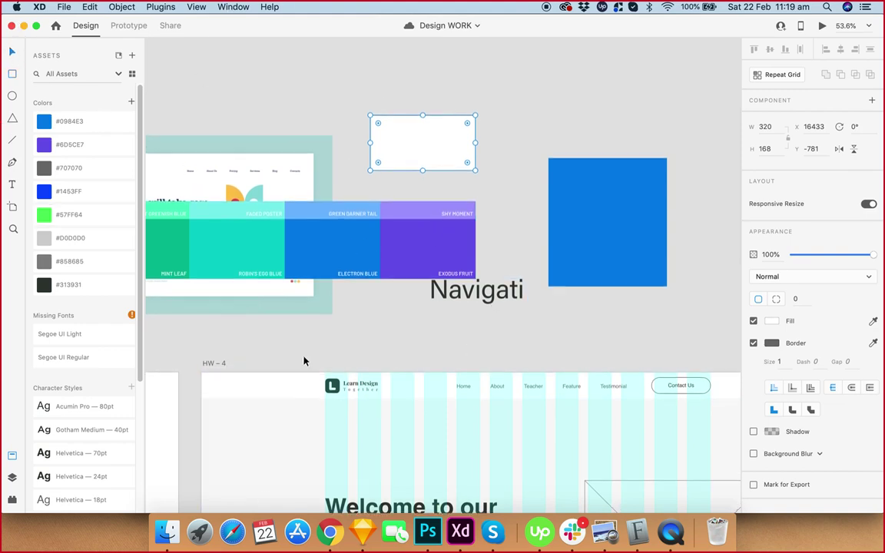
Move the palette image closer to the blue rectangle, to X 15763 and Y -591.
scroll(246, 370, "up", 1)
left_click_drag(397, 259, 438, 241)
scroll(361, 245, "up", 3)
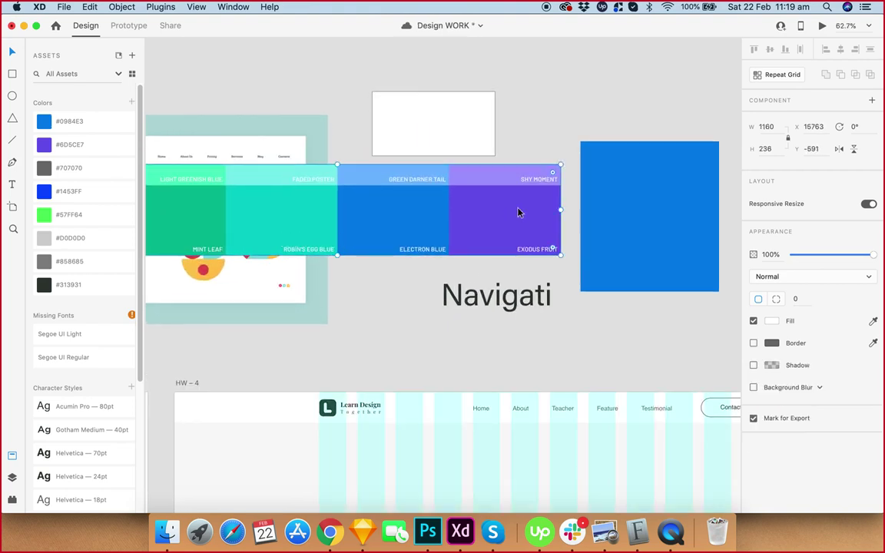
Compare the blue rectangle with the palette image's swatches, from Mint Leaf to Exodus Fruit.
left_click(656, 218)
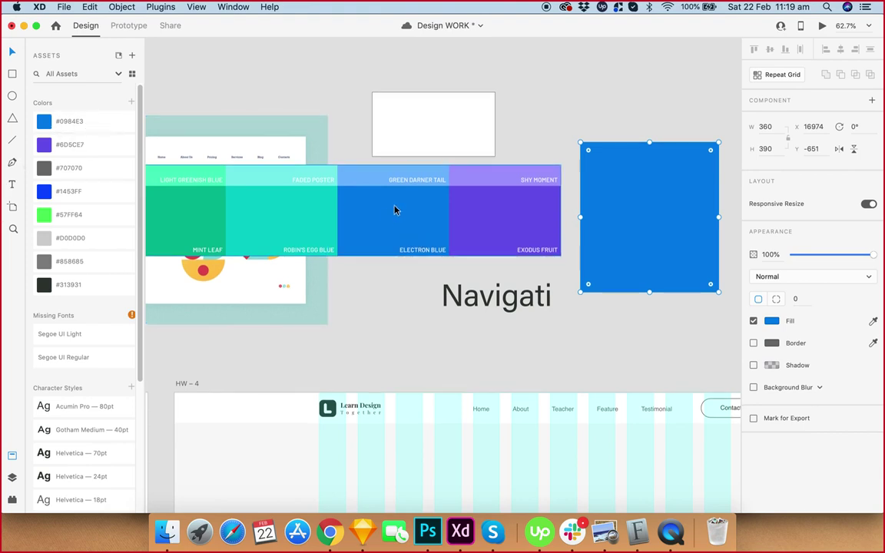
scroll(403, 204, "up", 1)
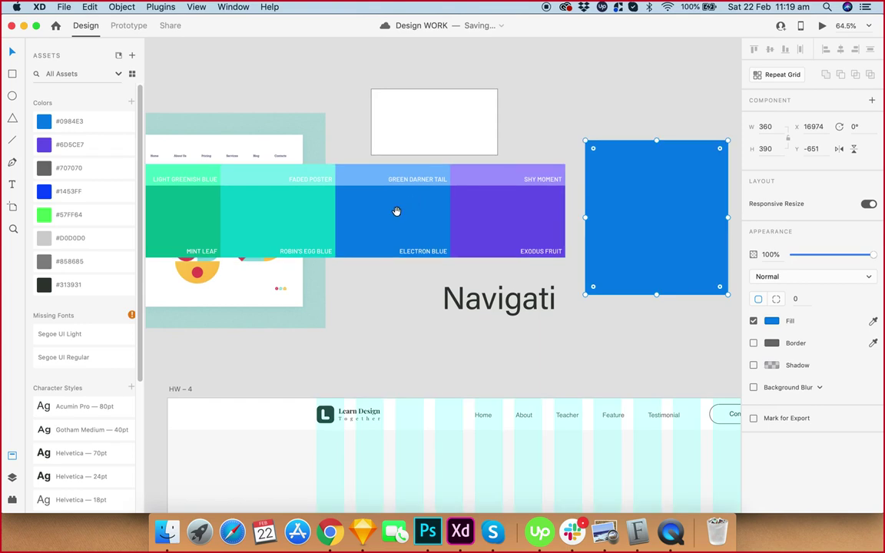
scroll(407, 210, "left", 2)
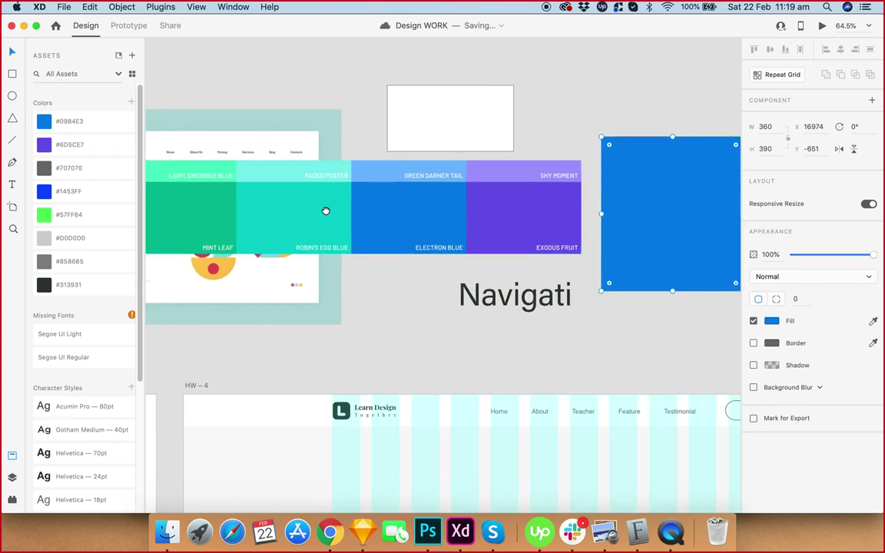
scroll(361, 216, "left", 6)
scroll(402, 216, "down", 1)
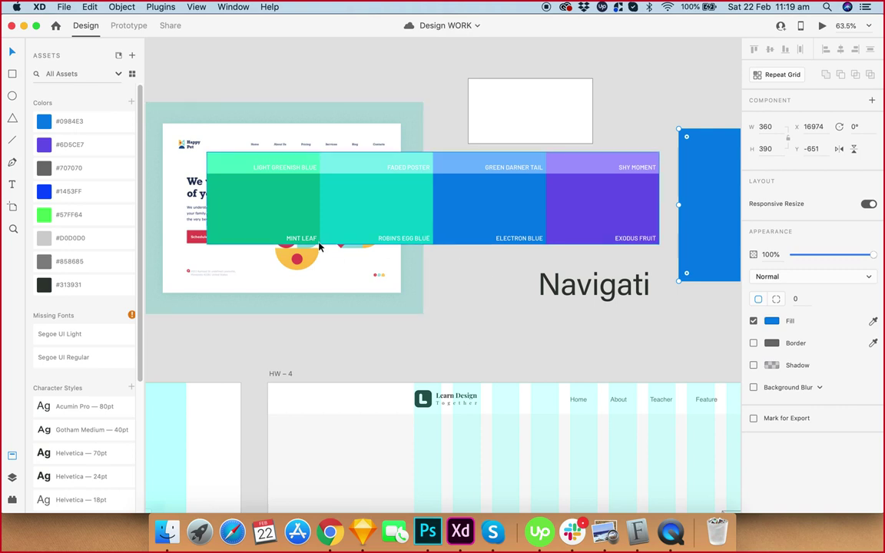
left_click(304, 225)
scroll(404, 284, "down", 2)
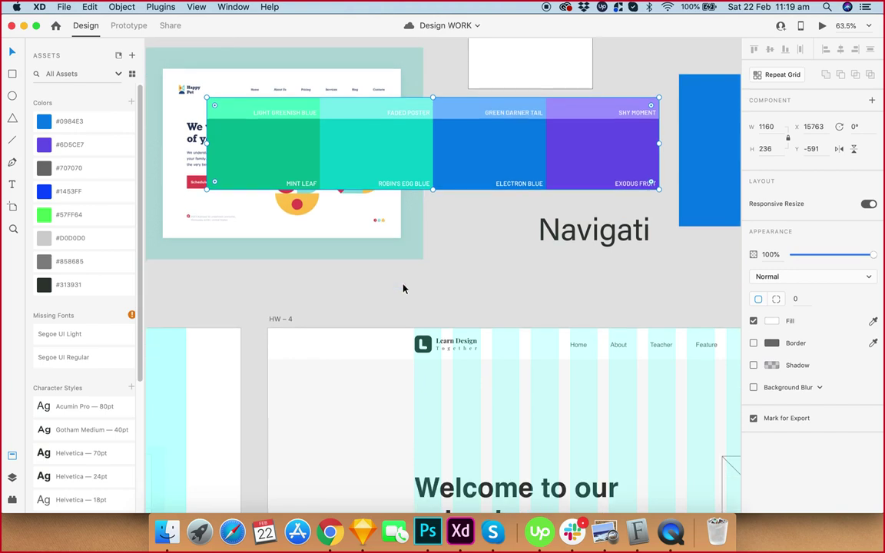
Switch to Chrome, select the American palette page's web address, and open the LDT call chat in Skype.
left_click(331, 530)
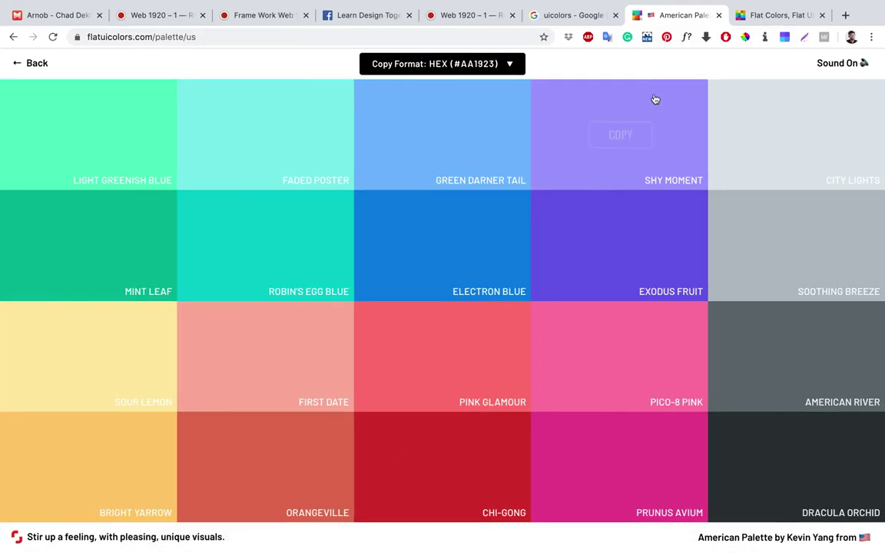
left_click(441, 40)
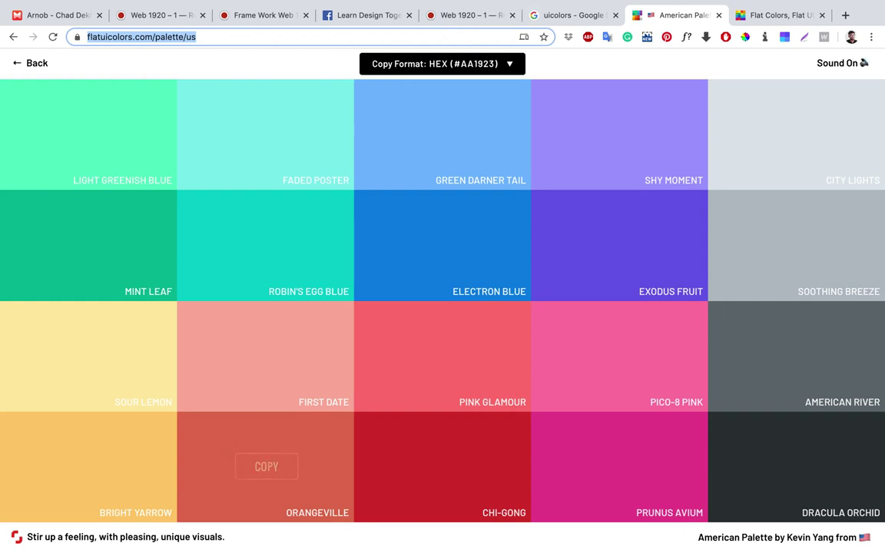
mouse_move(455, 528)
mouse_move(488, 550)
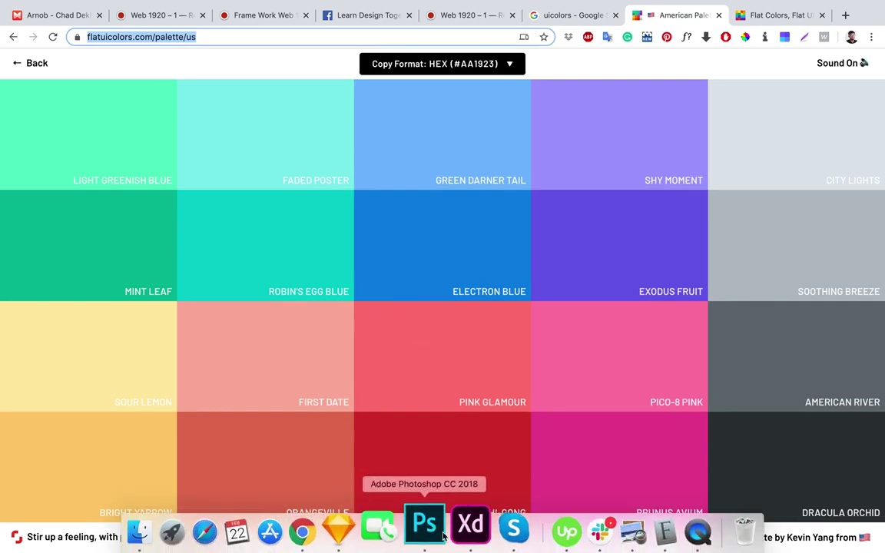
left_click(500, 532)
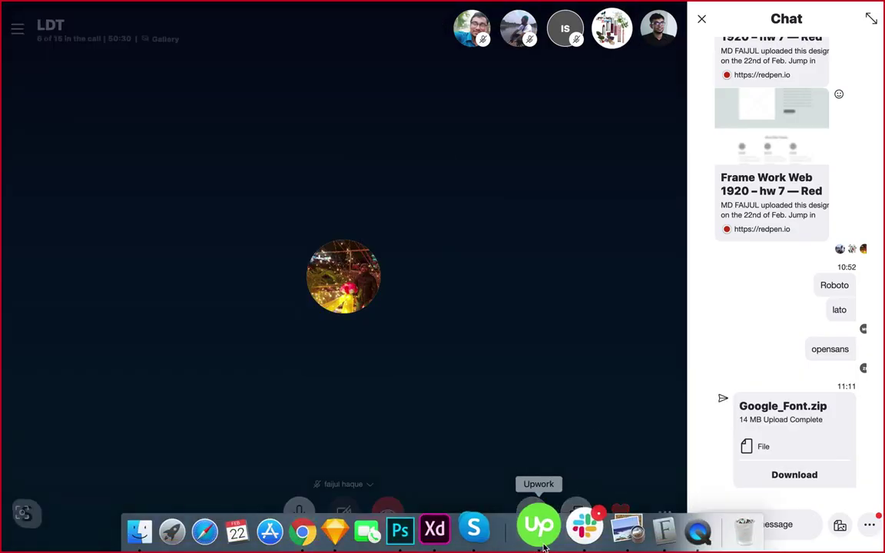
Switch to Adobe XD and compare the palette image's swatches with the Learn Design Together logo on HW – 4.
left_click(461, 526)
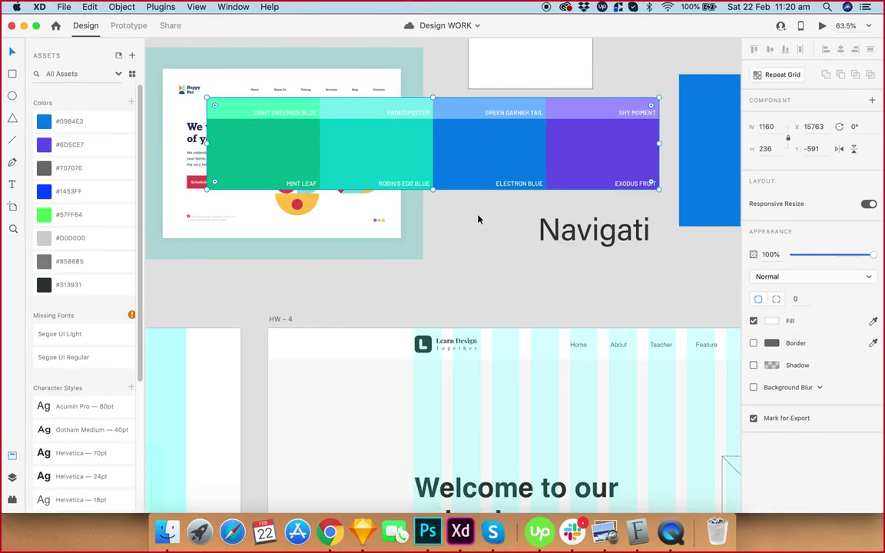
left_click(429, 188)
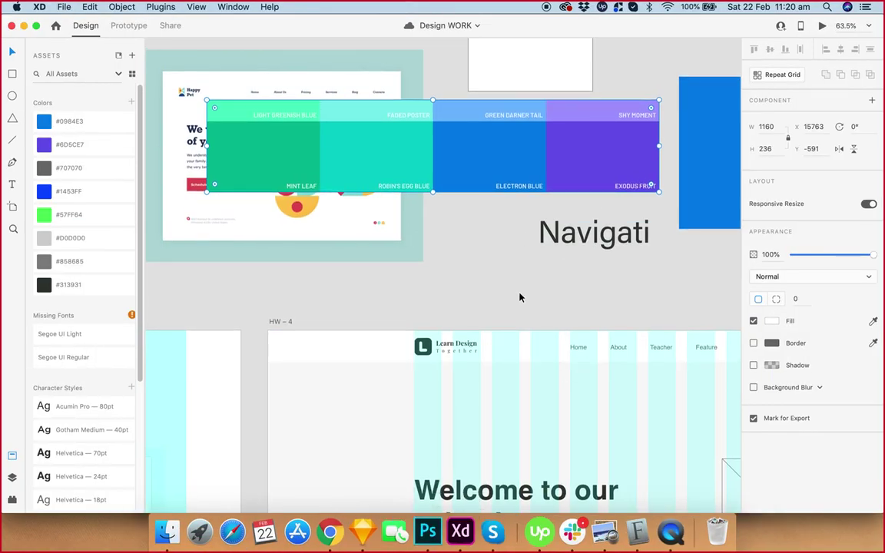
scroll(519, 296, "up", 2)
scroll(405, 370, "up", 2)
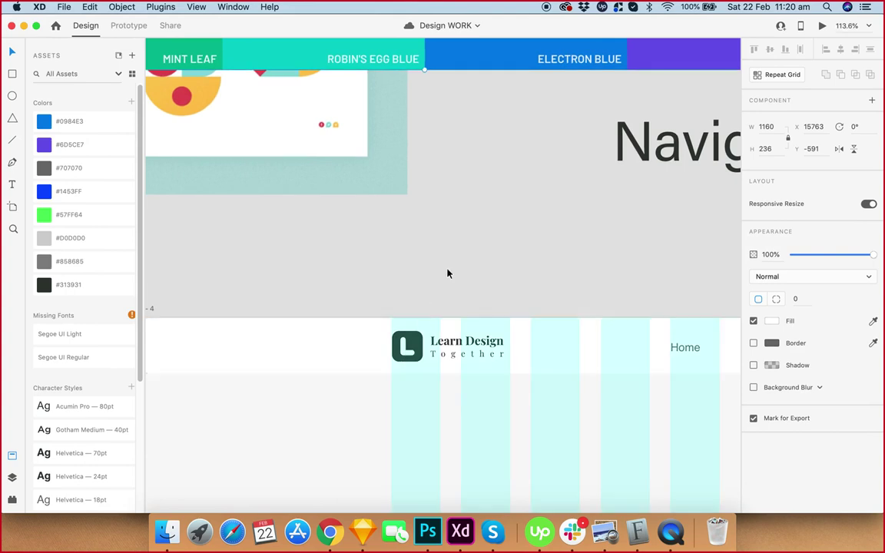
scroll(425, 302, "down", 5)
scroll(407, 196, "up", 3)
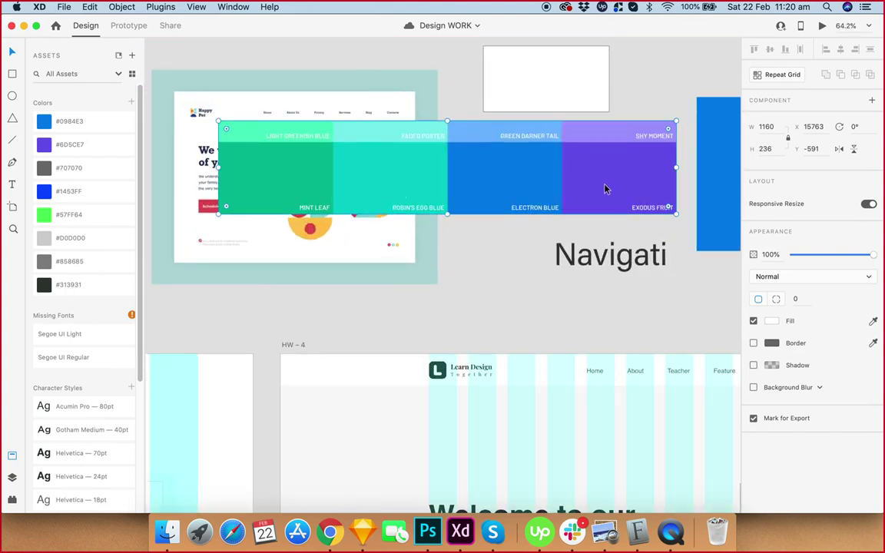
scroll(608, 240, "up", 1)
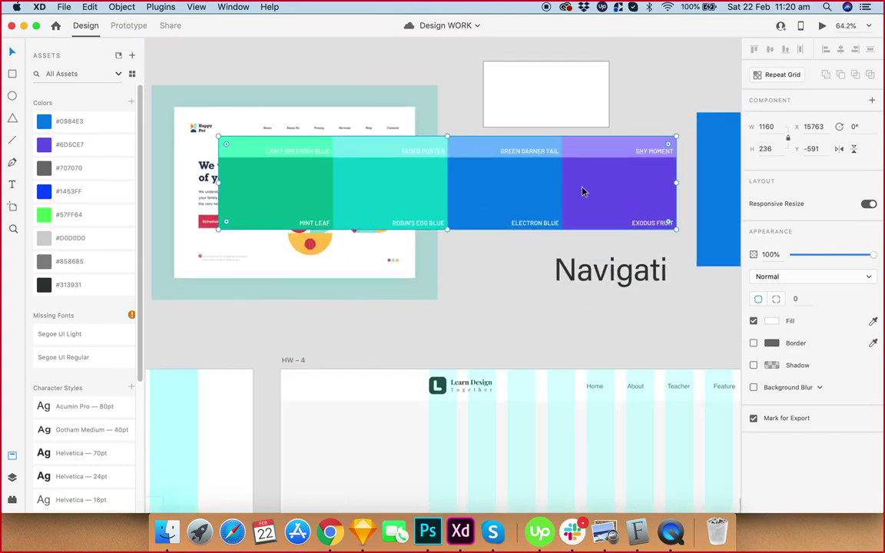
scroll(518, 303, "right", 2)
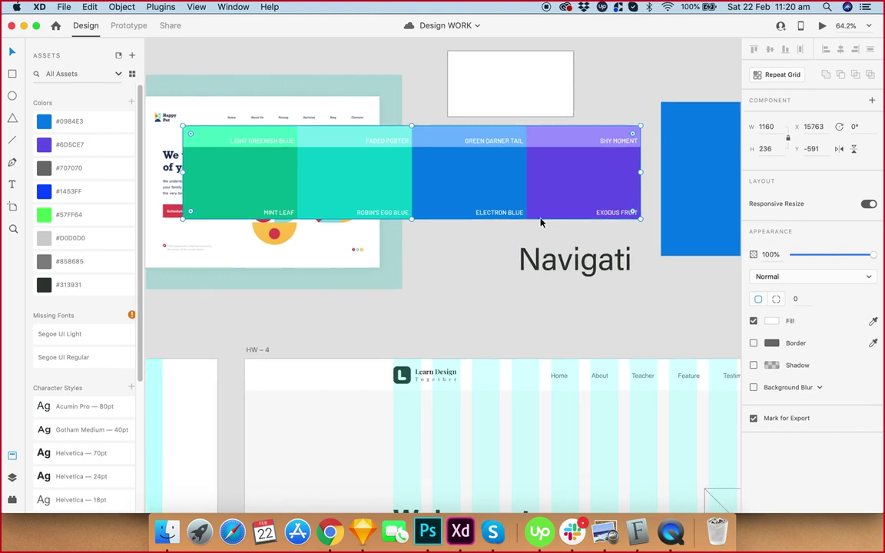
scroll(541, 215, "up", 1)
Set the logo mark's fill to #6D5CE7 by sampling the Exodus Fruit swatch in the palette image.
left_click(374, 410)
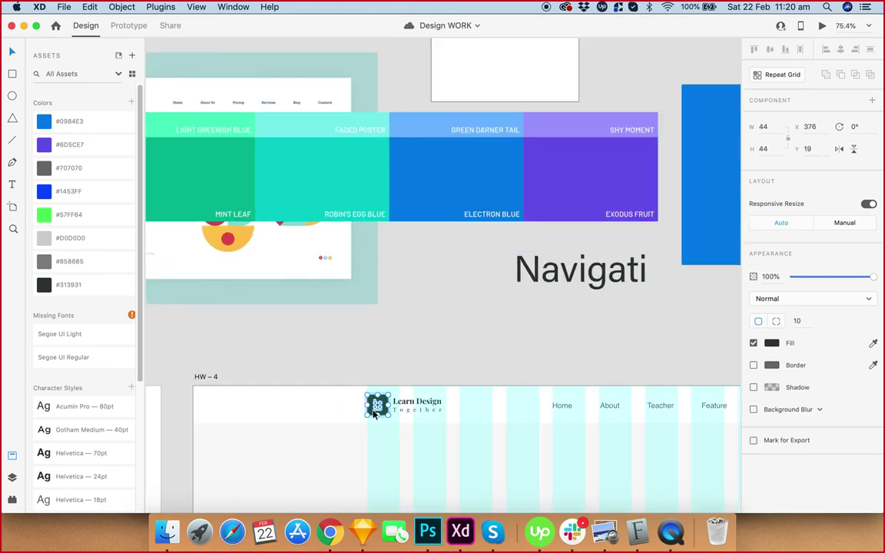
left_click(771, 343)
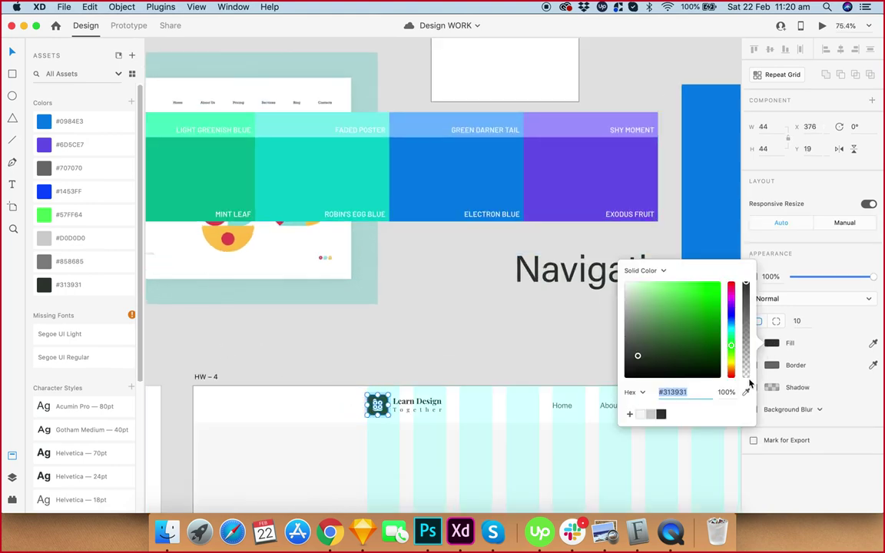
left_click(746, 393)
left_click(549, 184)
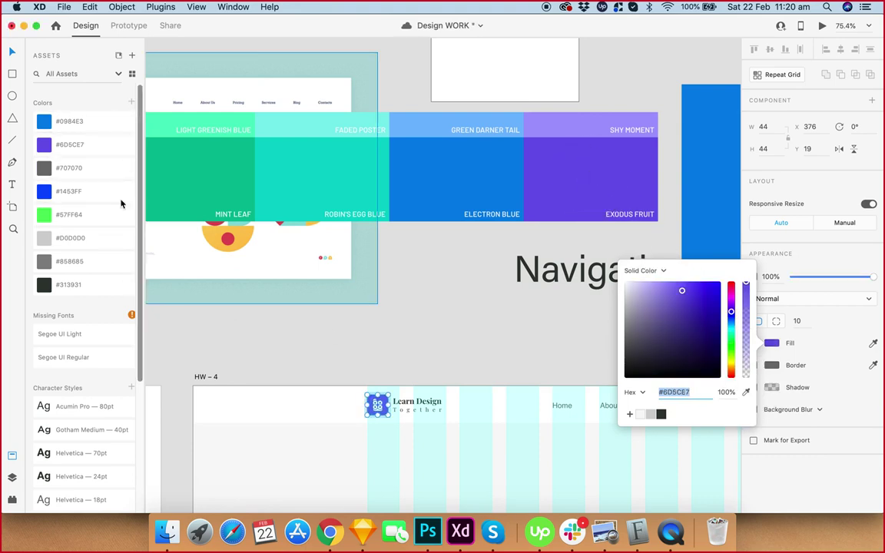
left_click(474, 297)
Move the palette image up, clear of the pet page mockup, to X 16148 and Y -1176.
scroll(453, 328, "down", 5)
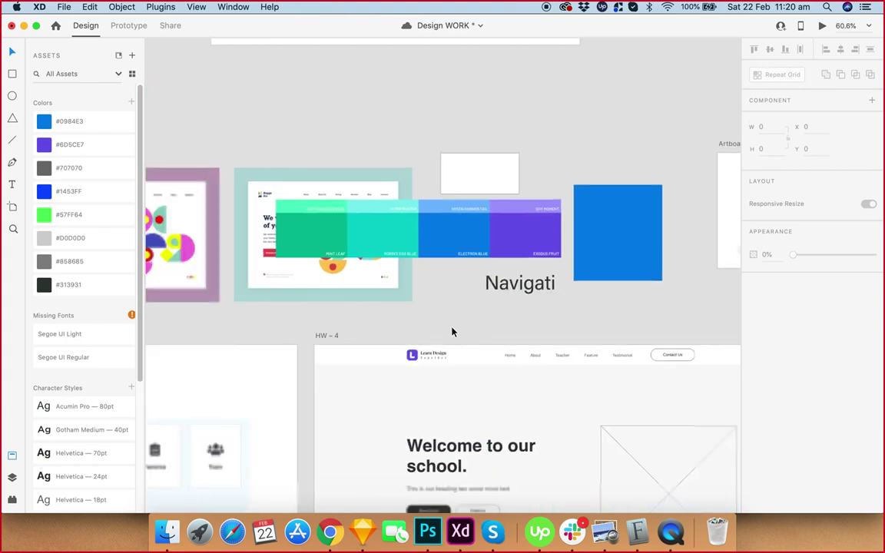
scroll(457, 337, "up", 2)
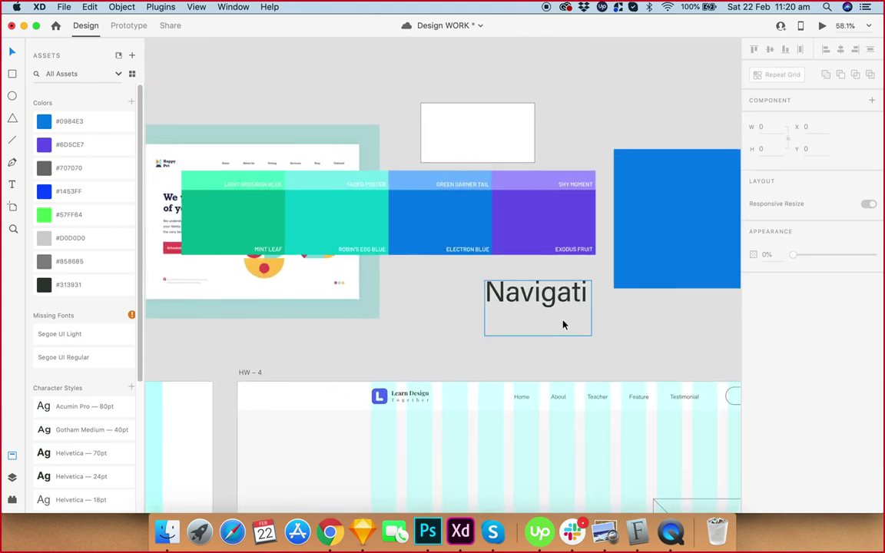
left_click_drag(372, 261, 486, 102)
Review the recoloured logo beside the "Welcome to our school." heading, select that heading, and save the document.
scroll(530, 330, "down", 4)
scroll(535, 329, "up", 5)
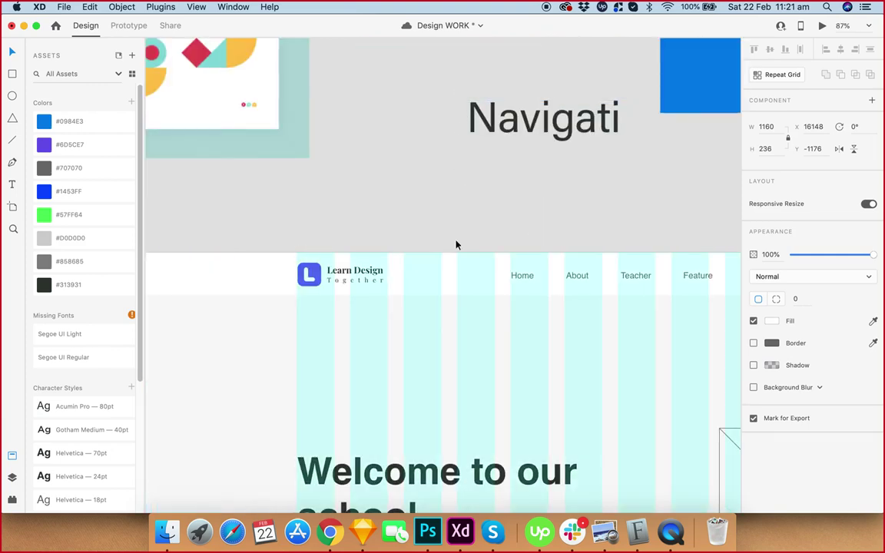
scroll(373, 273, "up", 2)
scroll(393, 288, "down", 4)
scroll(393, 288, "up", 4)
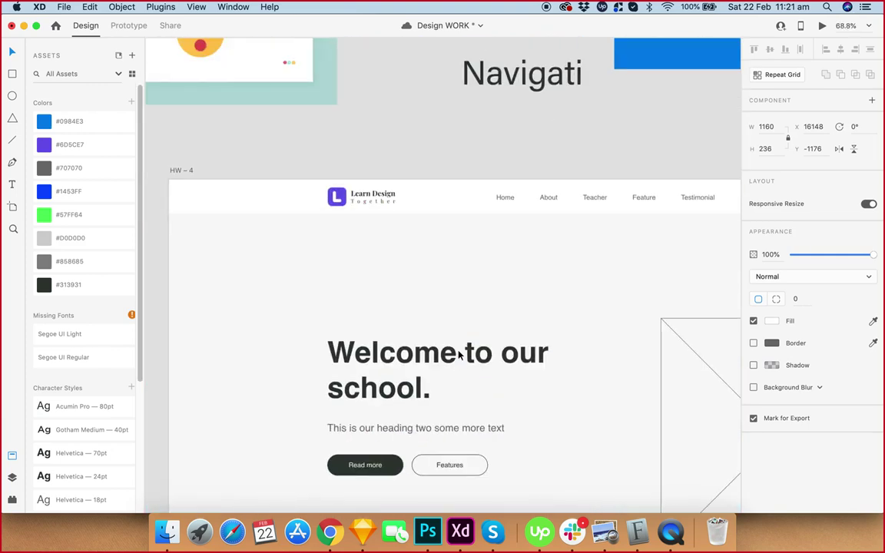
double_click(435, 347)
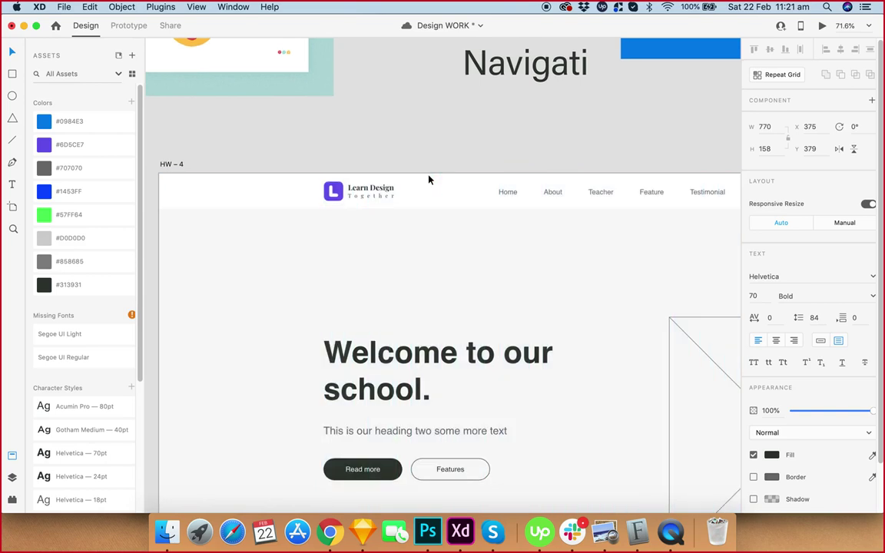
scroll(428, 170, "down", 4)
scroll(414, 277, "up", 2)
scroll(414, 277, "down", 2)
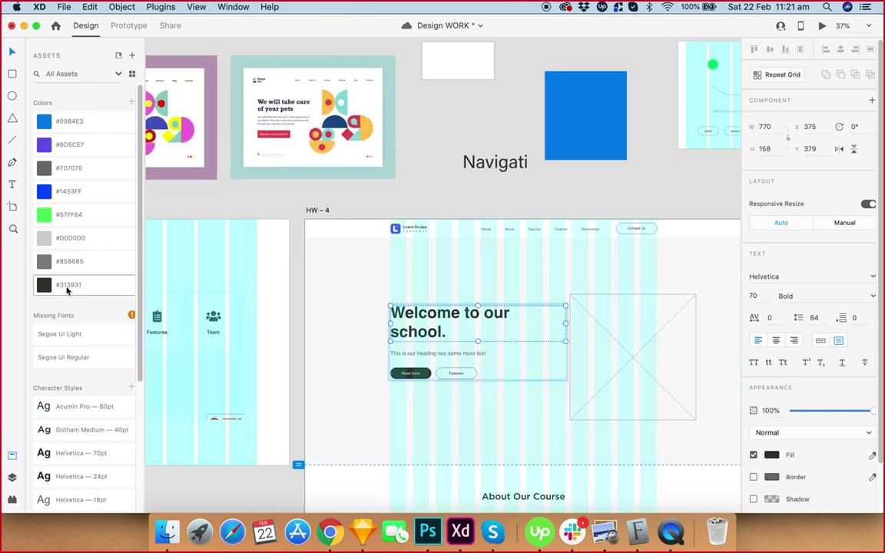
scroll(465, 333, "up", 1)
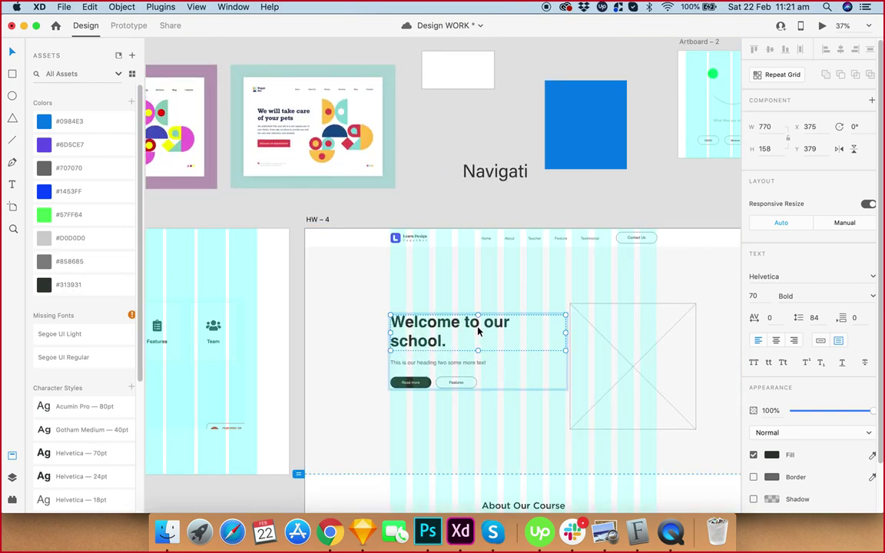
scroll(478, 330, "up", 4)
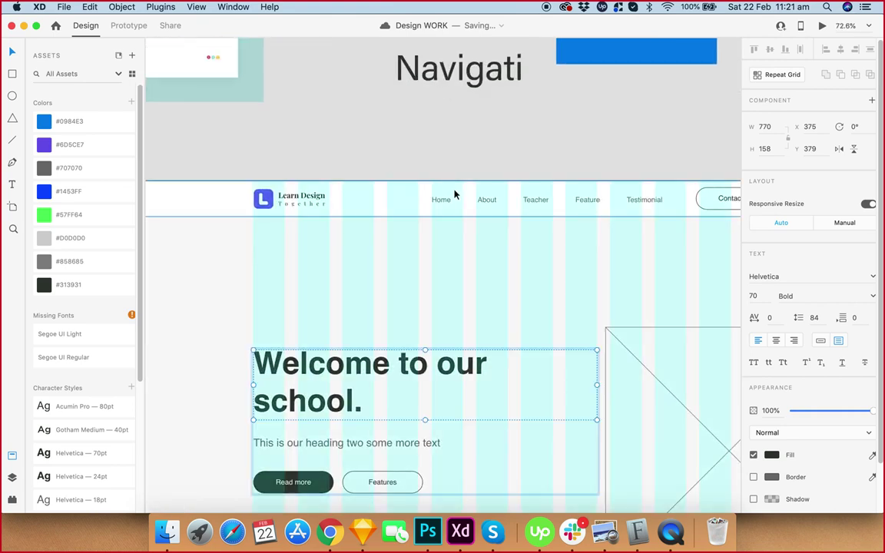
Deselect the heading and examine HW – 4's navigation header, hero section and About Our Course section.
left_click(602, 140)
scroll(607, 142, "down", 3)
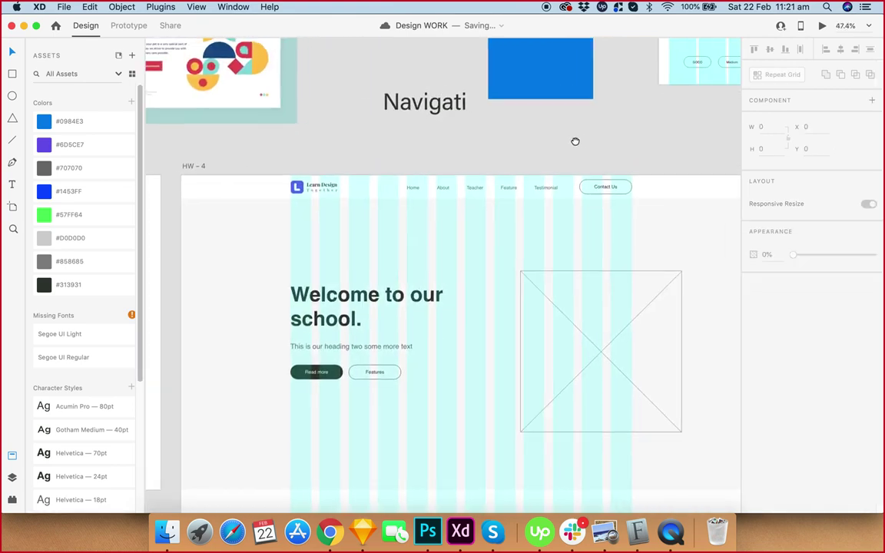
scroll(551, 132, "up", 3)
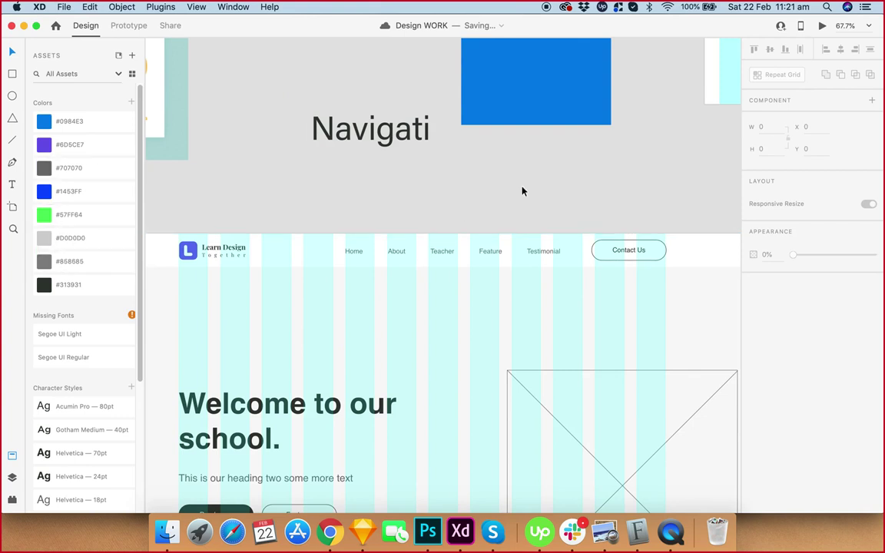
scroll(522, 192, "down", 2)
scroll(527, 196, "down", 3)
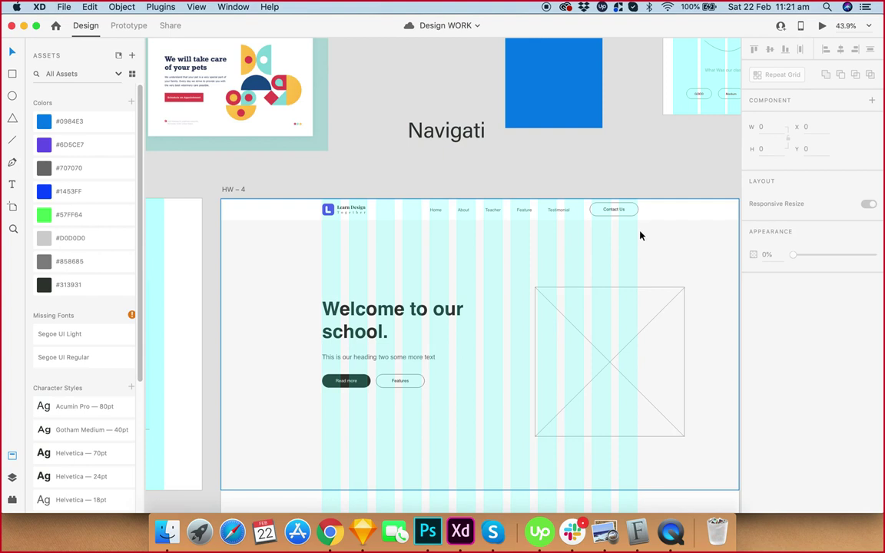
scroll(632, 324, "up", 1)
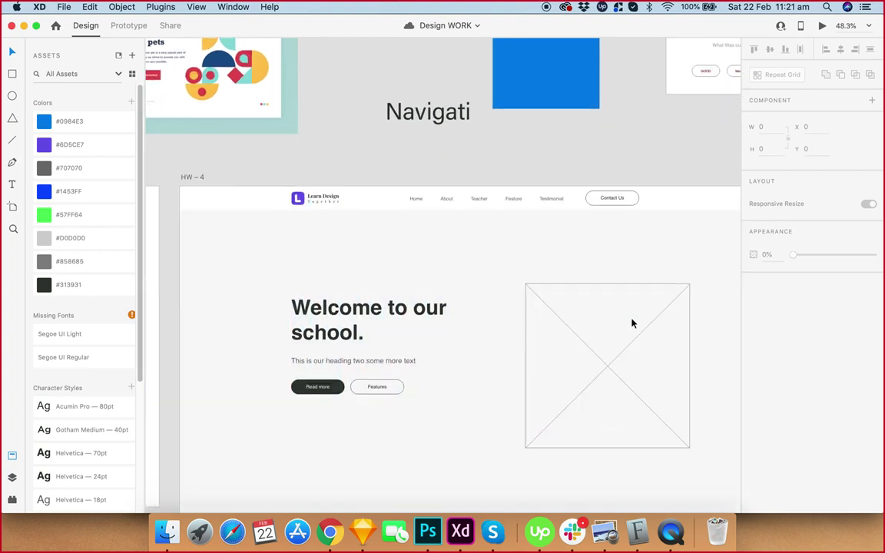
scroll(632, 323, "left", 2)
scroll(540, 263, "up", 2)
scroll(484, 308, "up", 1)
scroll(509, 239, "down", 4)
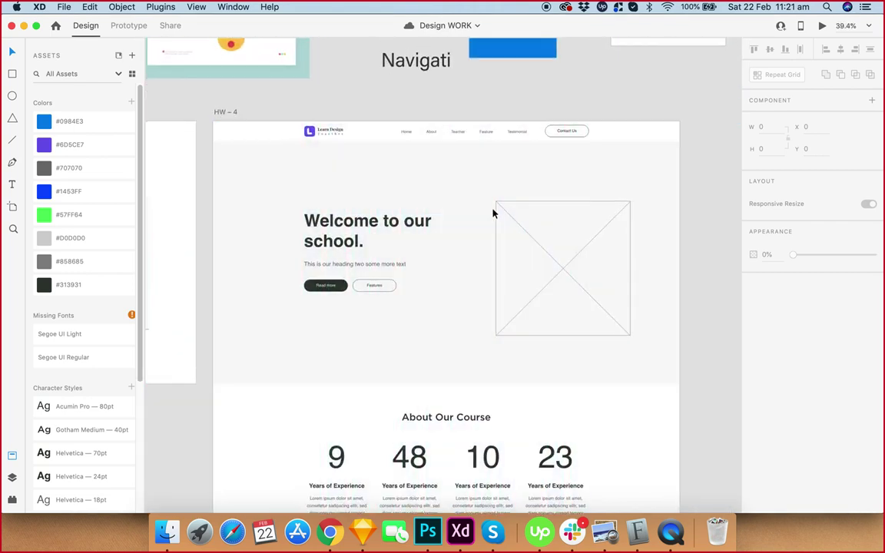
scroll(477, 212, "up", 1)
Turn on the fill for every element of HW – 4's hero group, and try to undo that fill change.
left_click(596, 165)
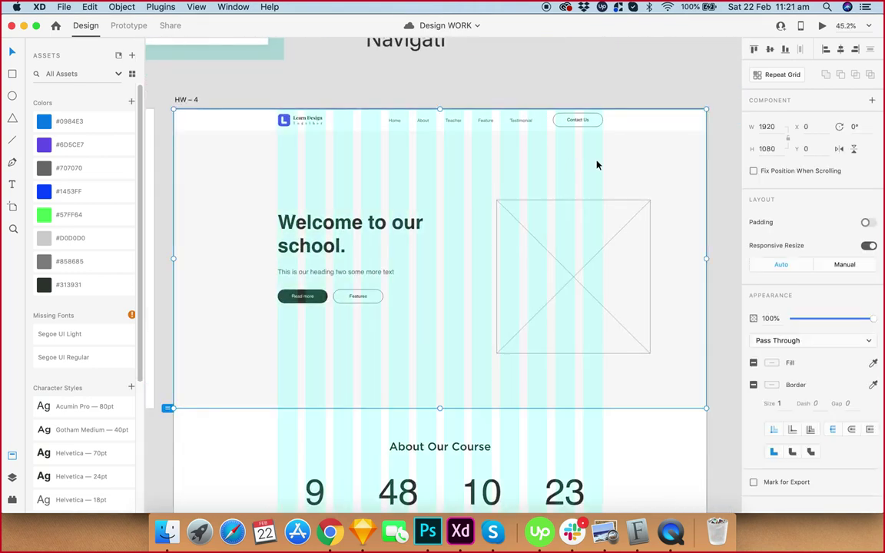
left_click(771, 363)
left_click(618, 221)
scroll(615, 219, "up", 1)
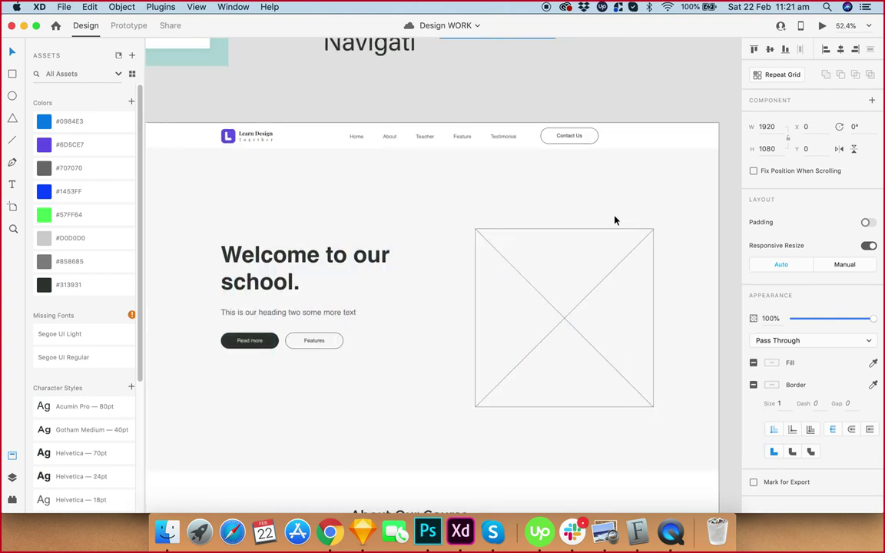
scroll(487, 200, "down", 3)
left_click(520, 199)
scroll(405, 277, "up", 3)
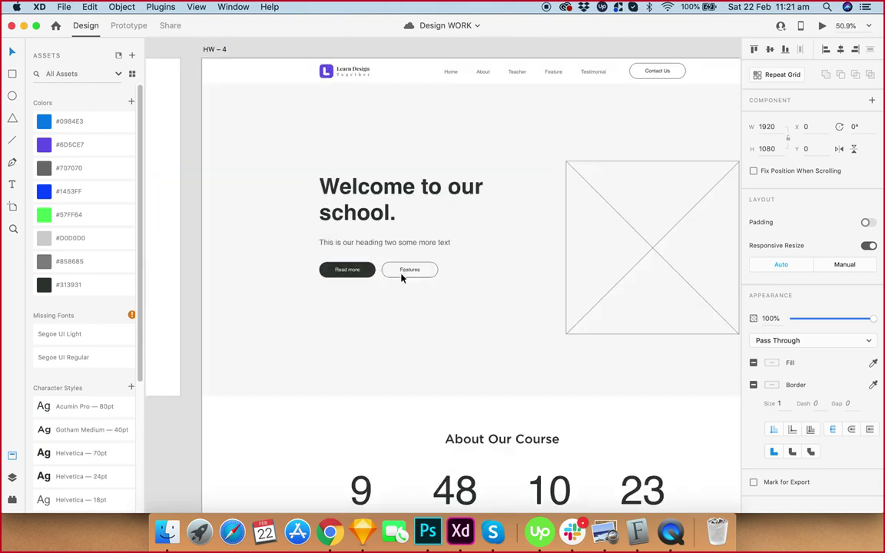
left_click(754, 363)
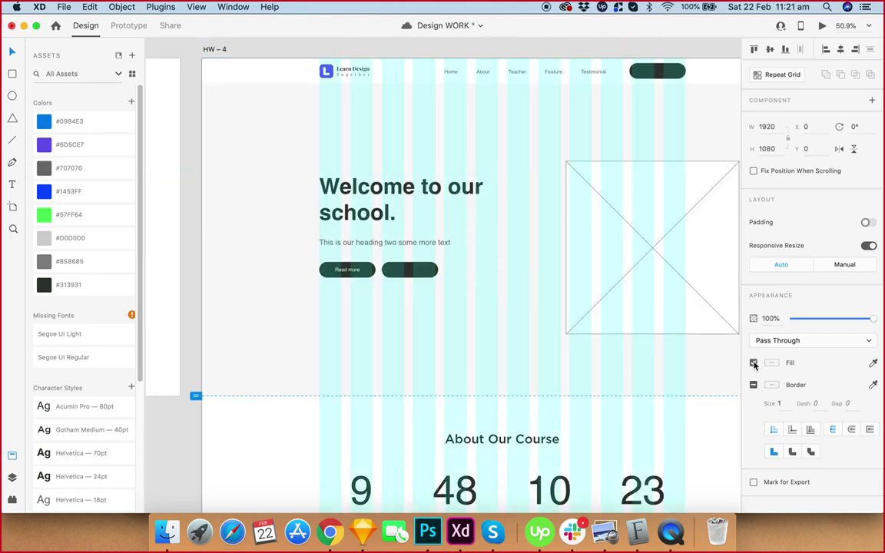
key("super+z")
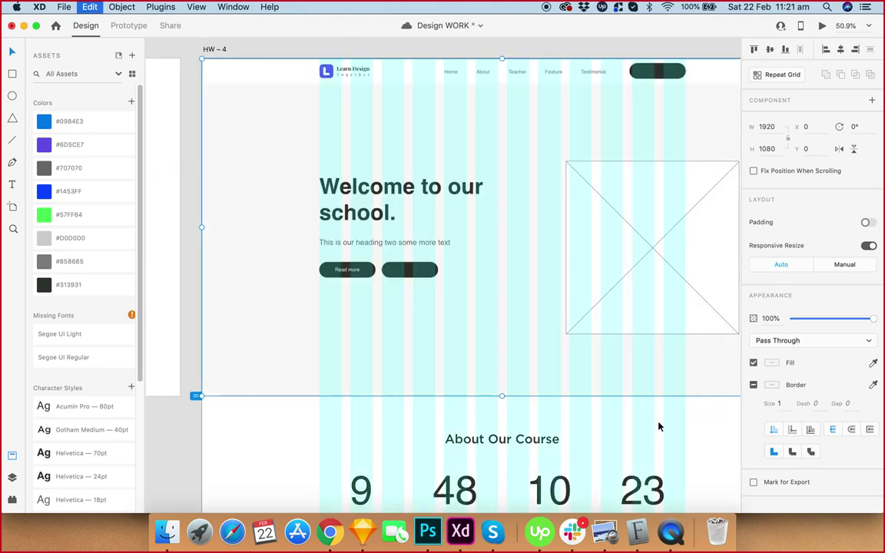
Select the light background rectangle behind HW – 4's hero section.
scroll(668, 414, "right", 5)
scroll(668, 415, "down", 2)
left_click(632, 335)
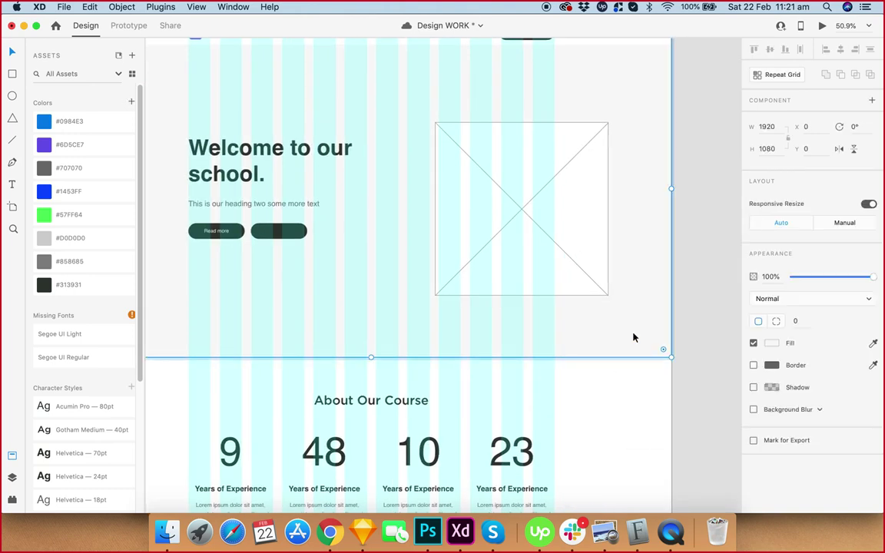
Try to turn off the fill of the hero section's background rectangle.
left_click(753, 345)
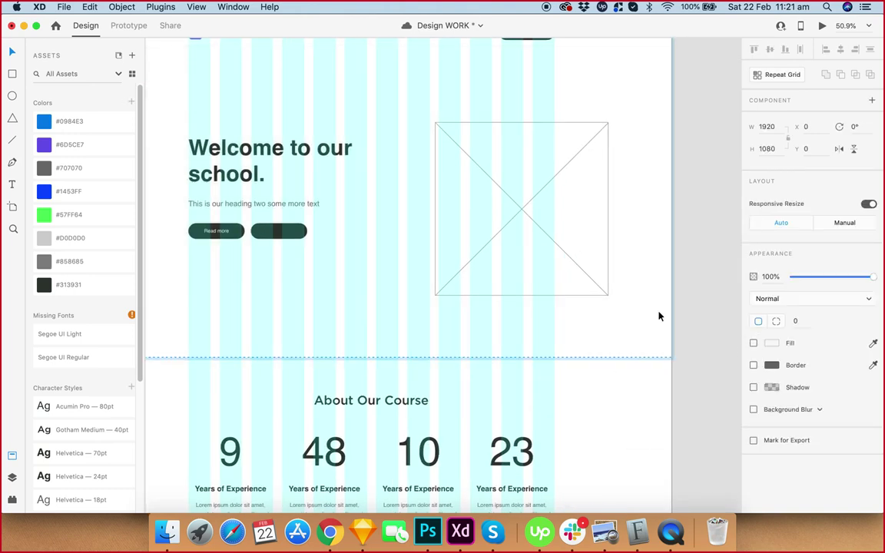
left_click(689, 203)
left_click(607, 213)
scroll(608, 213, "down", 5)
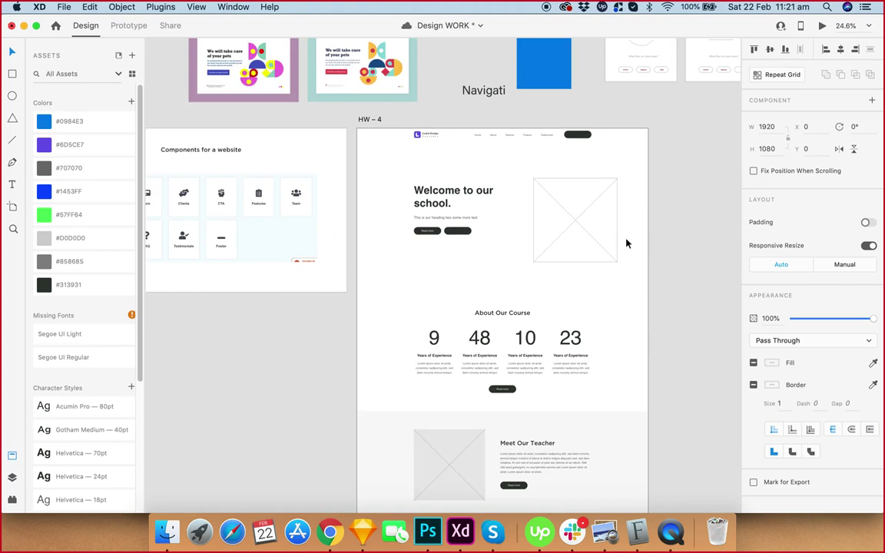
scroll(584, 246, "up", 3)
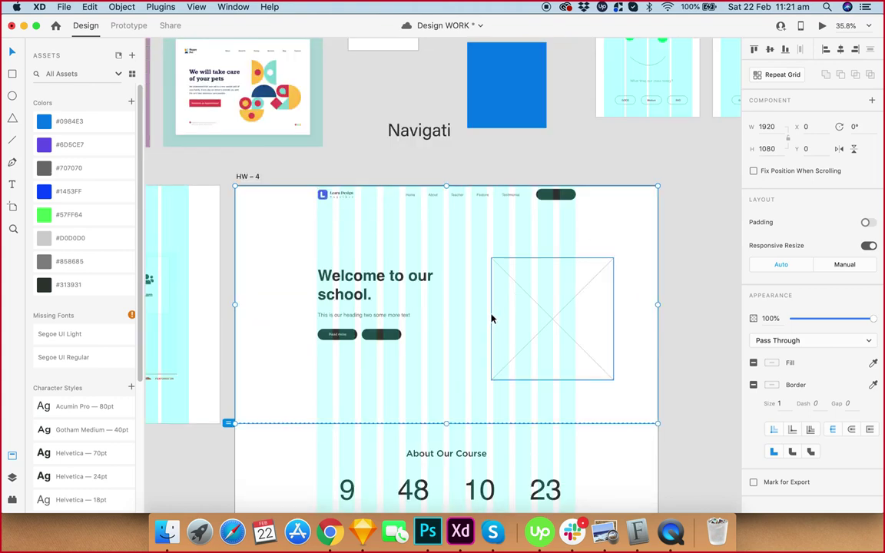
scroll(494, 312, "up", 5)
scroll(542, 258, "down", 3)
Undo the recent fill changes in the header section and deselect everything.
key("super+z")
key("super+z")
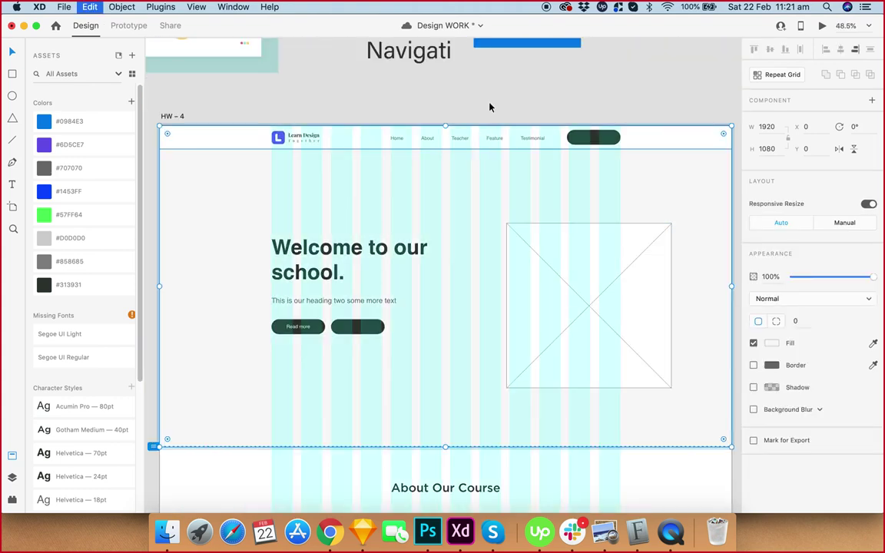
left_click(495, 97)
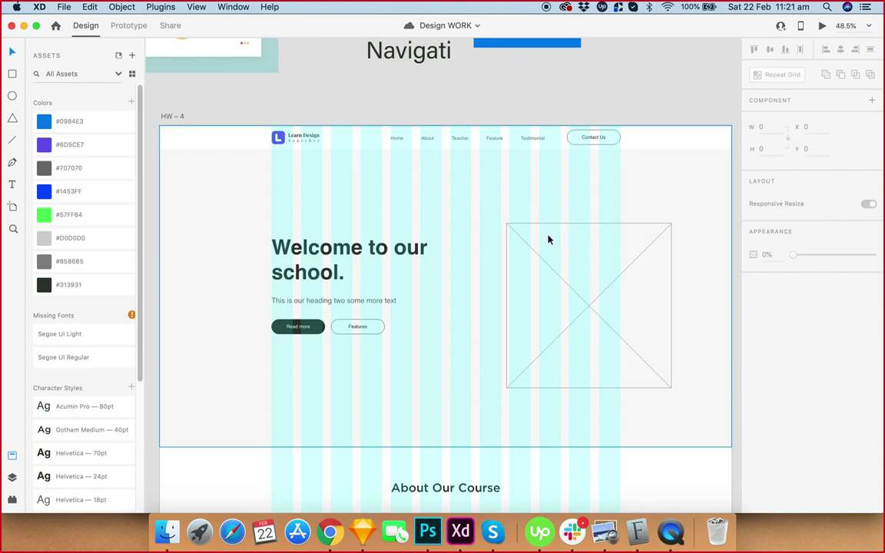
left_click_drag(549, 227, 590, 109)
key("super+z")
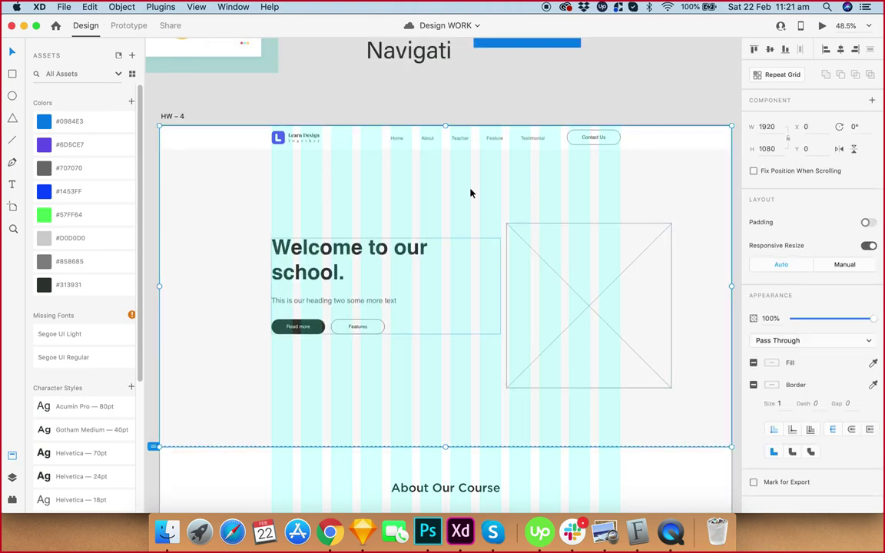
scroll(480, 205, "up", 2)
scroll(462, 182, "down", 3)
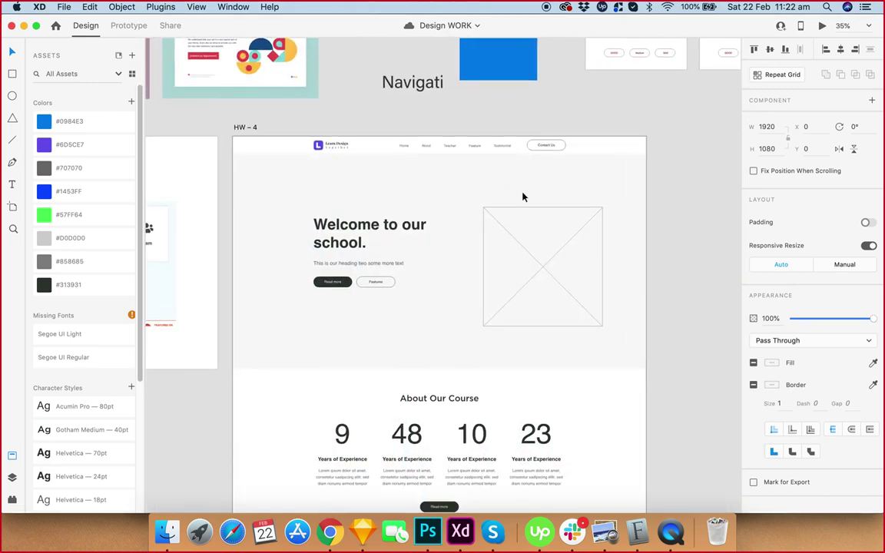
left_click_drag(678, 196, 469, 330)
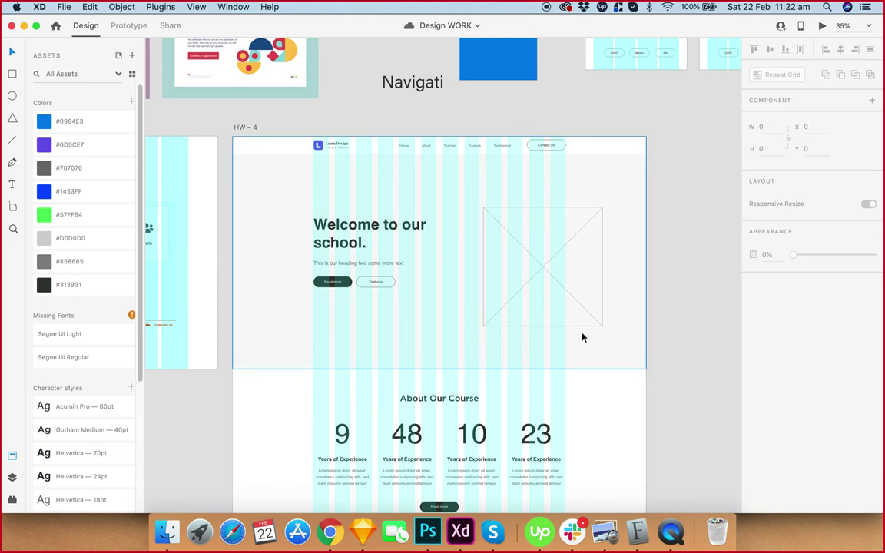
Delete the IMAGE placeholder group from the HEADER group on the HW – 4 artboard.
scroll(585, 329, "up", 5)
left_click(605, 323)
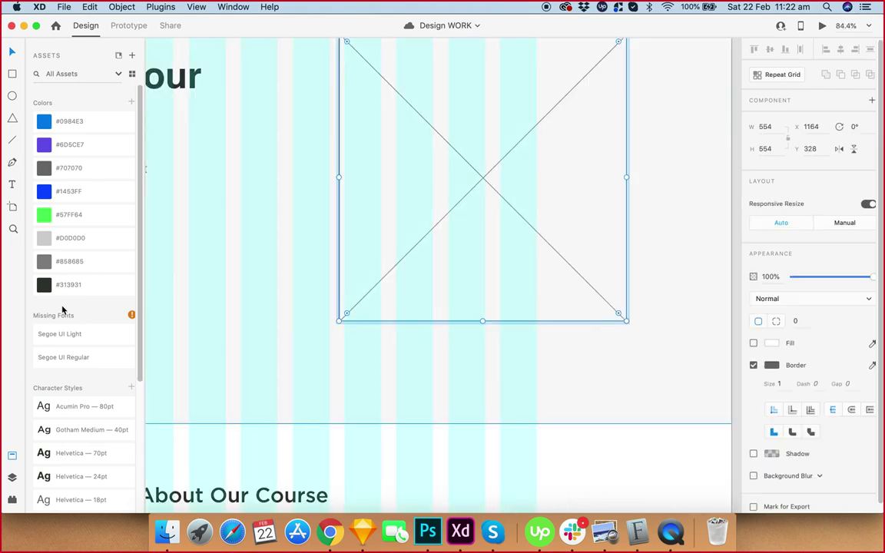
scroll(30, 393, "down", 1)
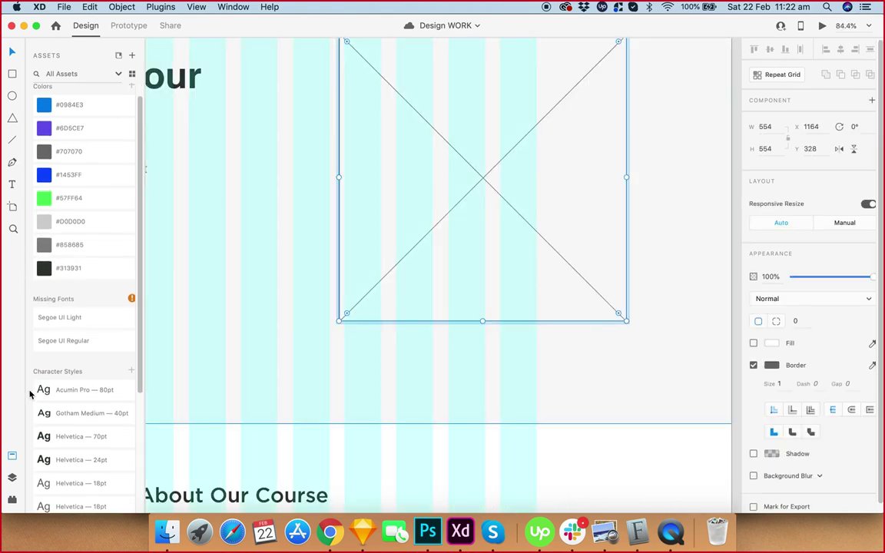
left_click(11, 477)
scroll(440, 303, "down", 3)
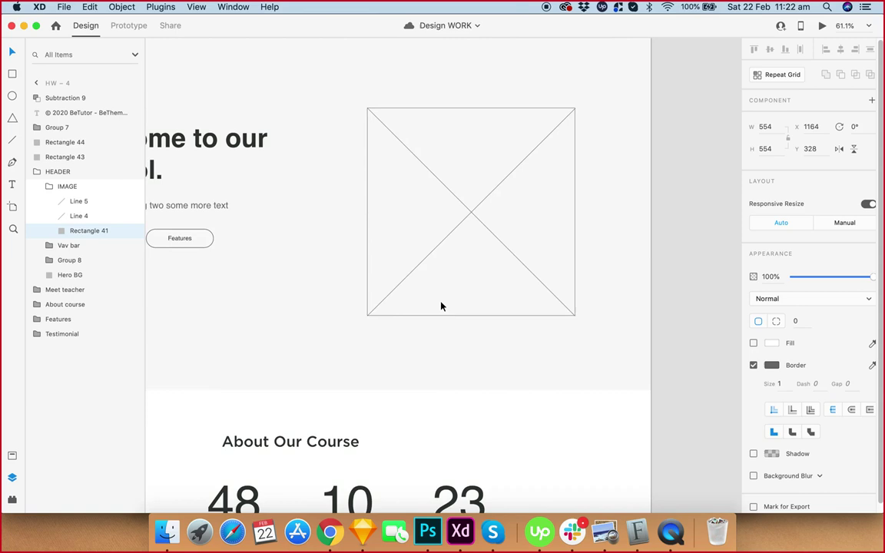
left_click(86, 189)
key("Delete")
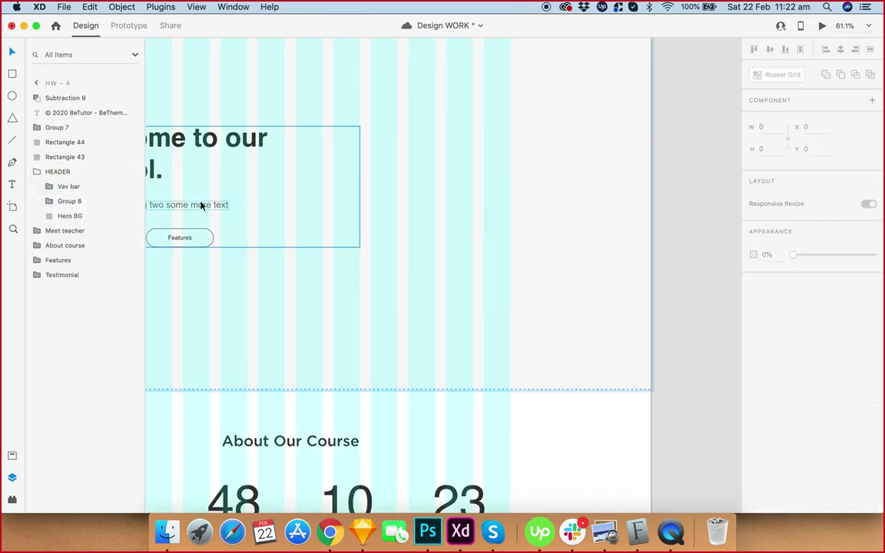
scroll(385, 339, "down", 3)
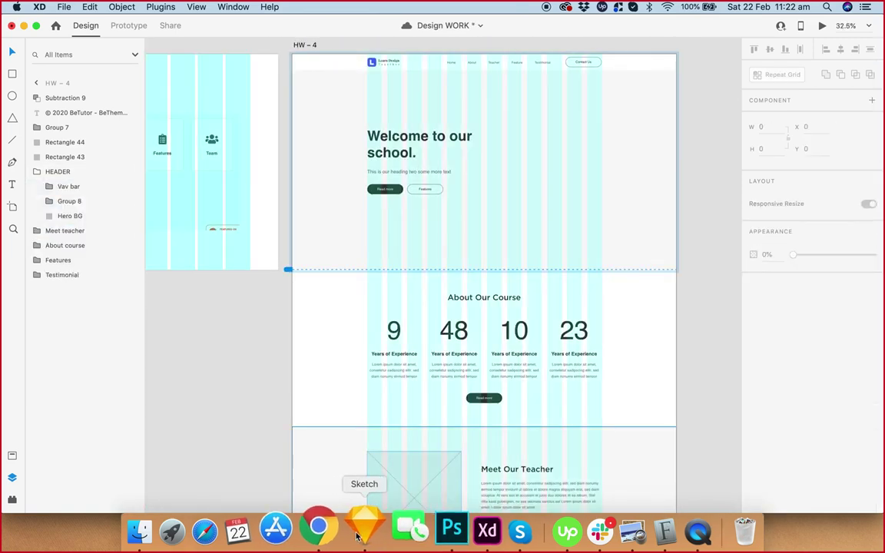
Switch to Chrome and search the web for unsplash, reusing the flat UI colours tab.
left_click(311, 528)
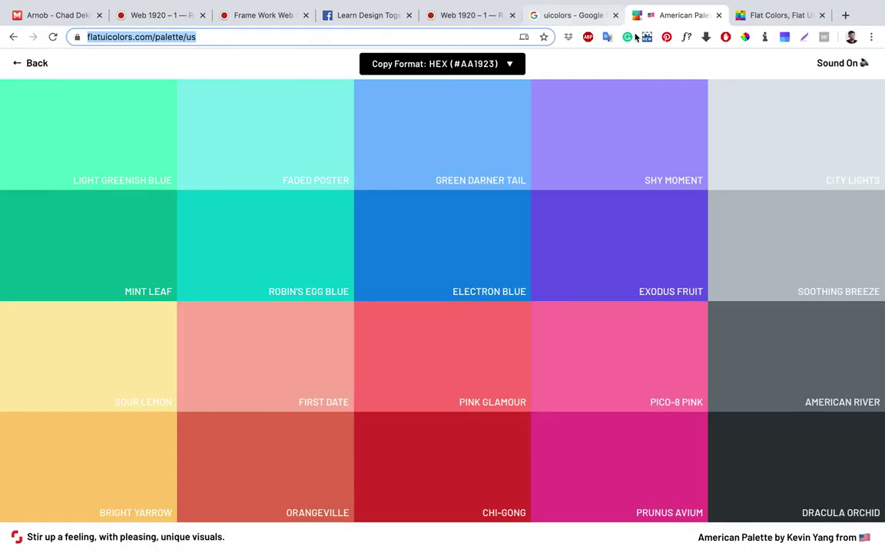
left_click(787, 13)
type("un")
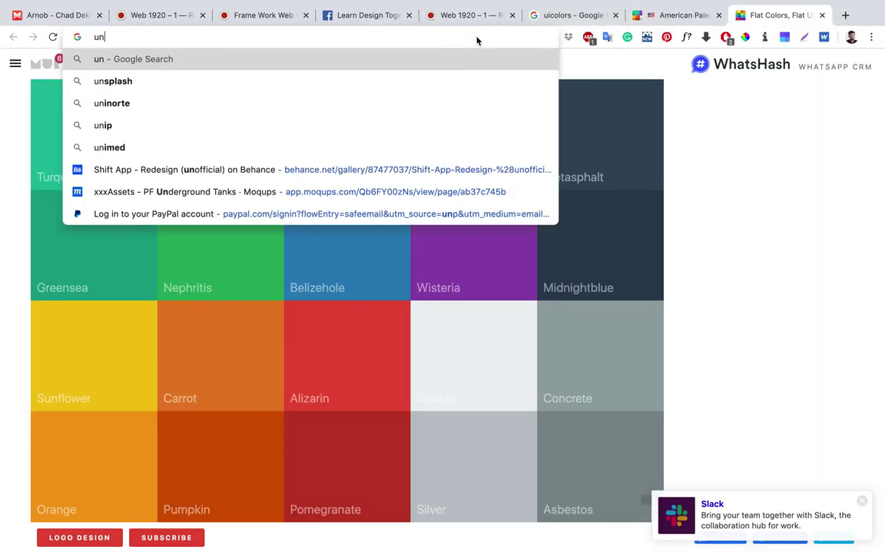
key("BackSpace")
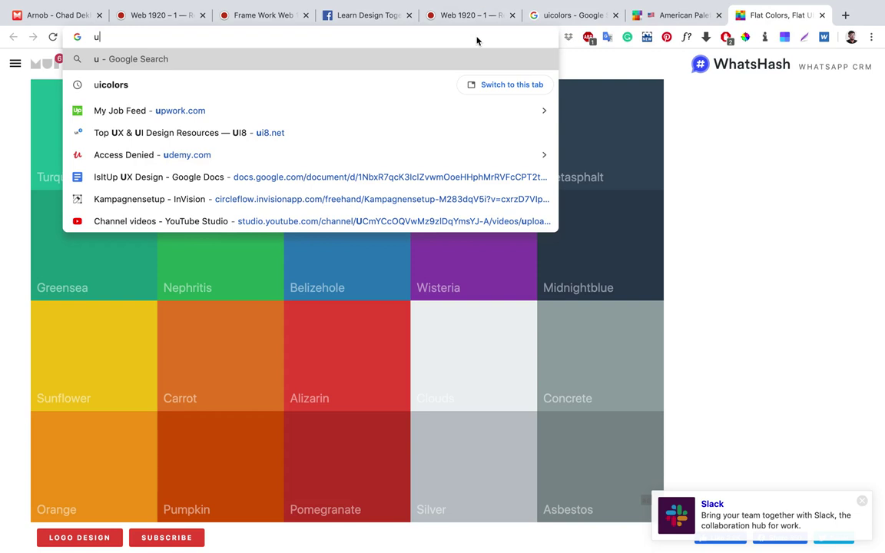
type("ns")
key("Return")
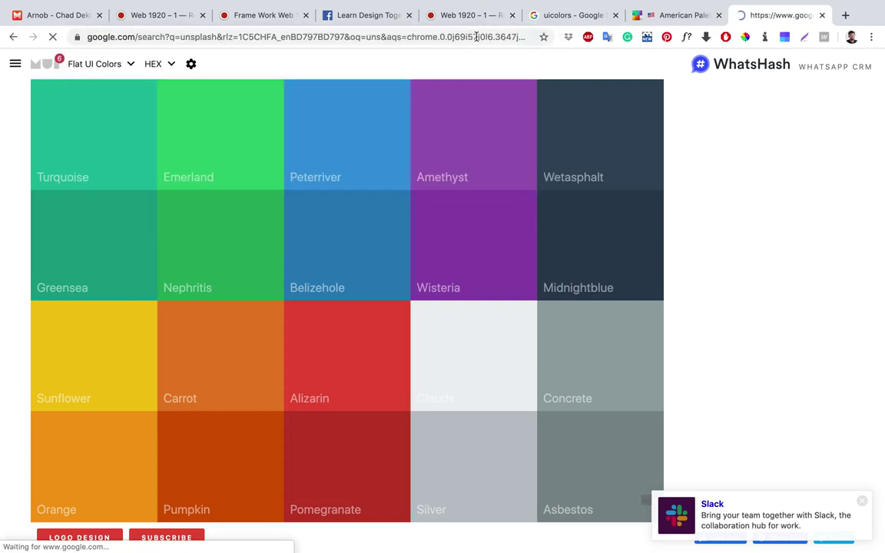
Open the unsplash.com result in a separate tab and close the search results tab.
right_click(139, 181)
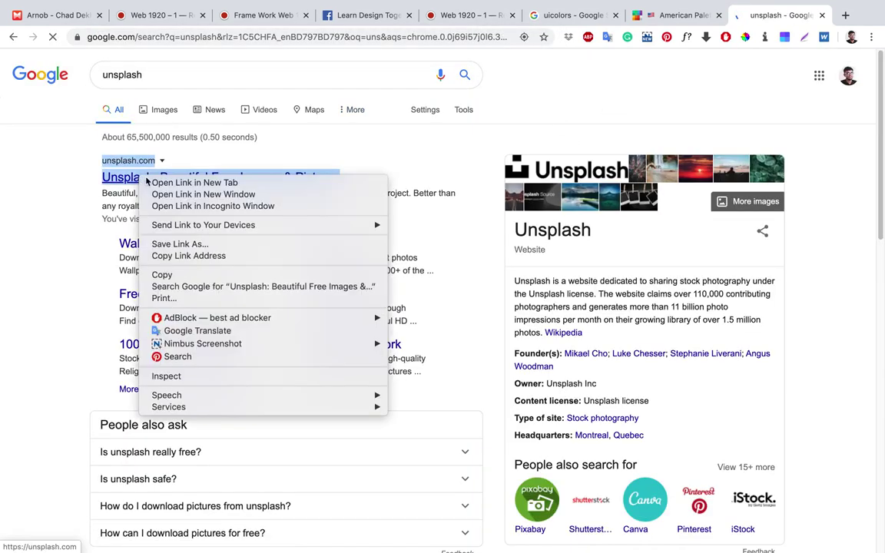
left_click(346, 183)
left_click(785, 20)
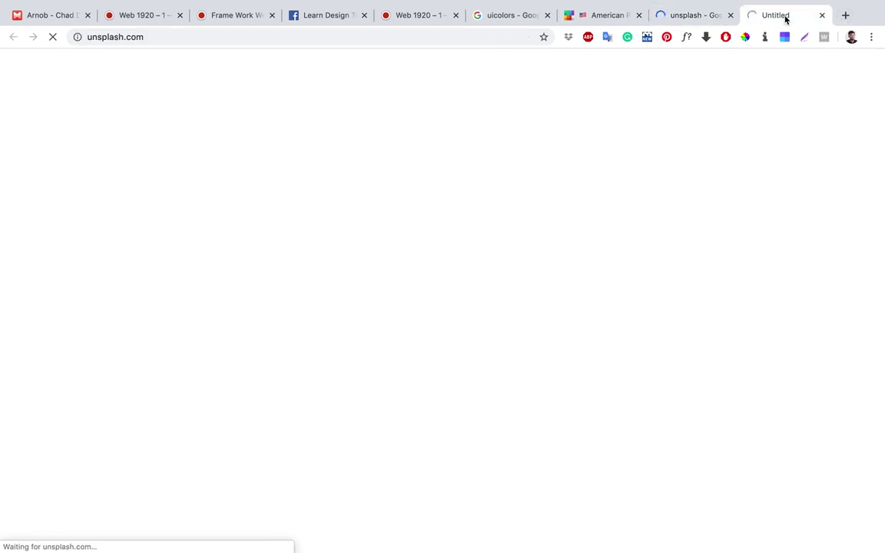
left_click(470, 38)
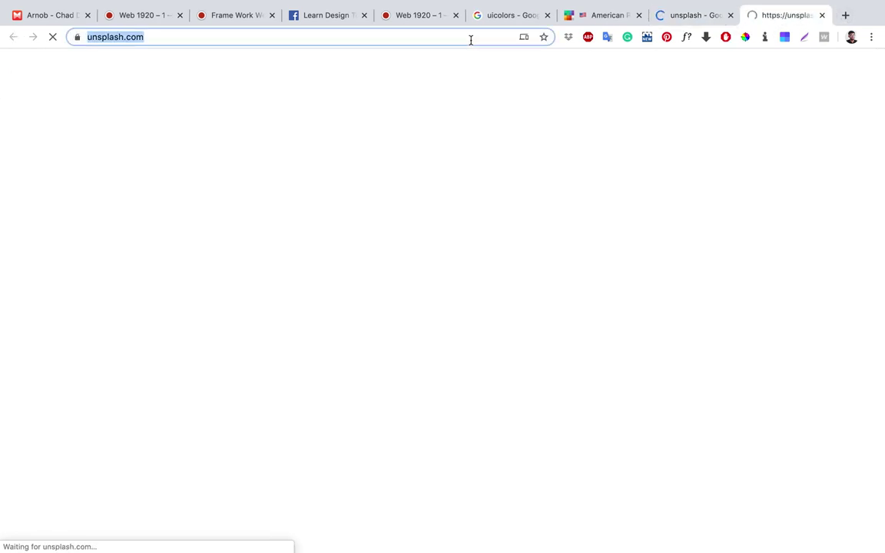
left_click(707, 17)
left_click(729, 15)
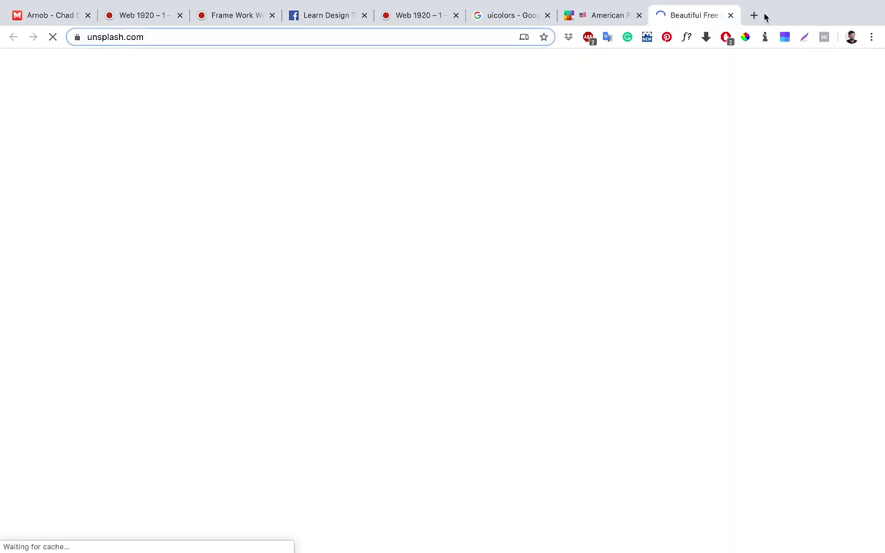
Open a blank browser tab, then search Facebook for devloon.
left_click(754, 15)
left_click(334, 19)
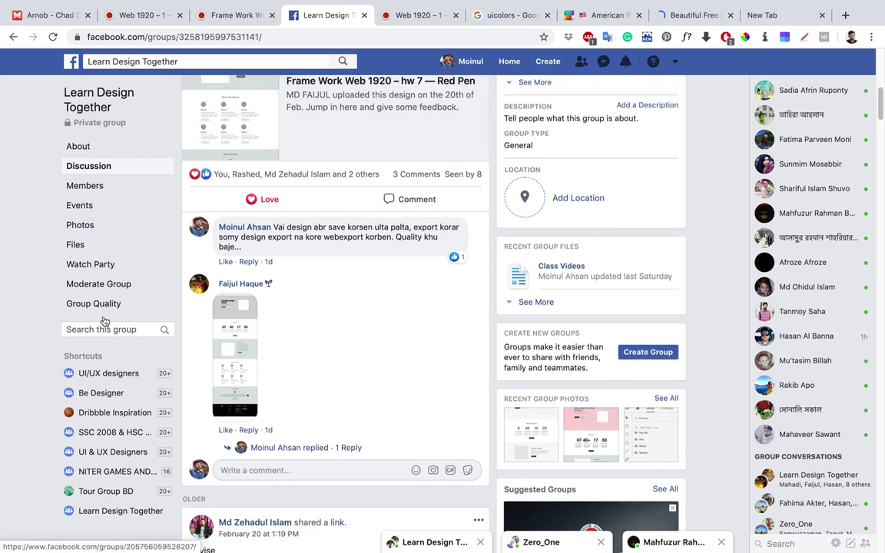
left_click(189, 61)
left_click_drag(175, 63, 60, 69)
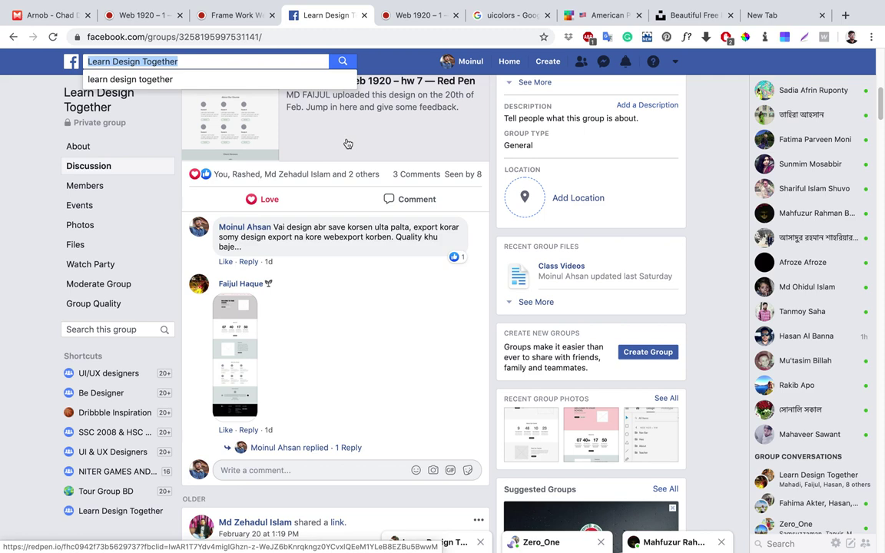
type("dev")
key("Up")
key("Up")
key("Up")
key("Return")
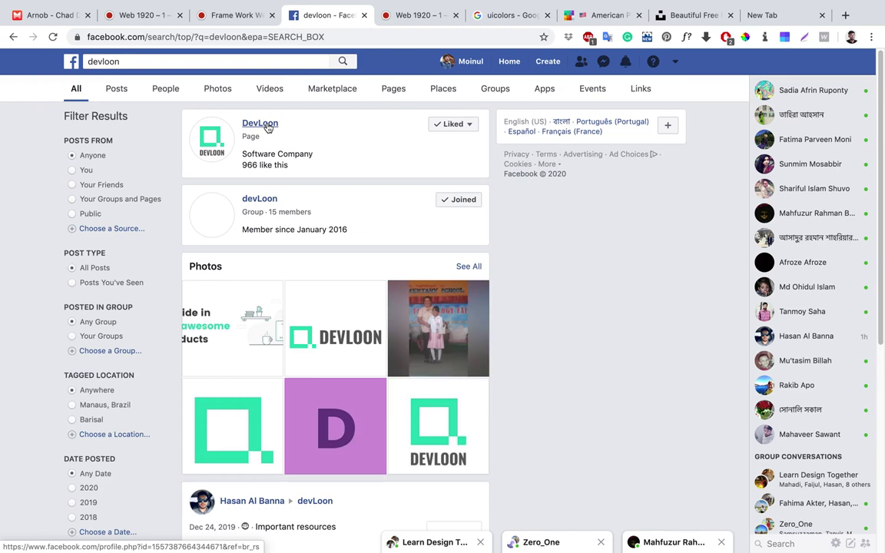
Open the devLoon group and look through its posts for the AllTheFreeStock link.
left_click(260, 202)
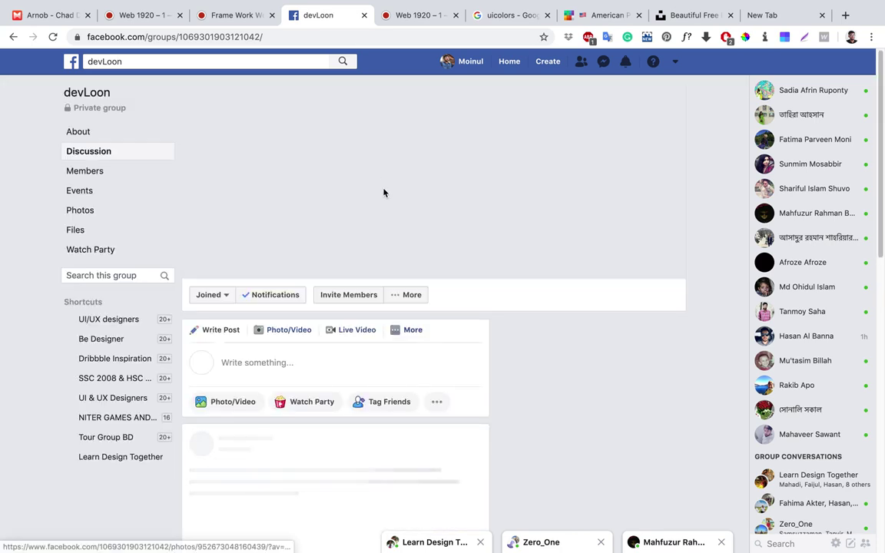
scroll(386, 331, "down", 14)
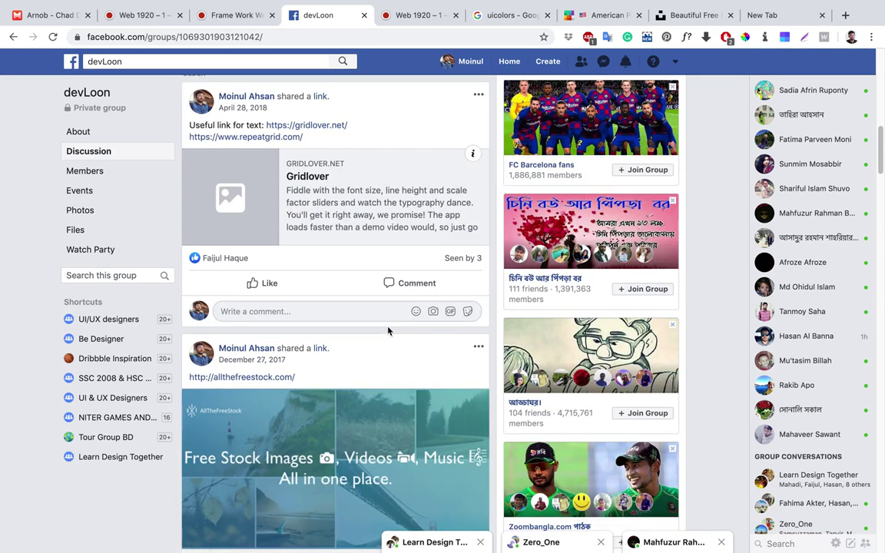
scroll(388, 330, "down", 1)
scroll(388, 331, "down", 4)
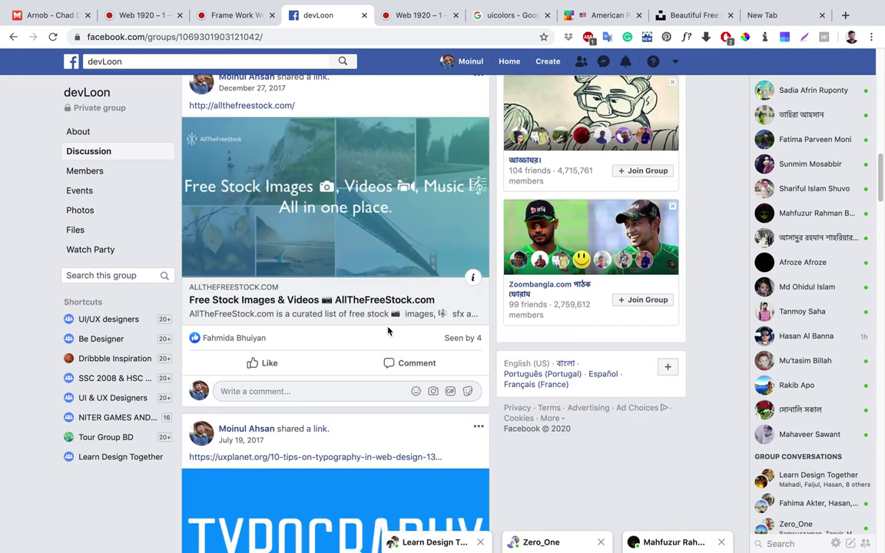
Open the shared AllTheFreeStock.com link in a new tab and switch to it.
right_click(270, 304)
left_click(285, 306)
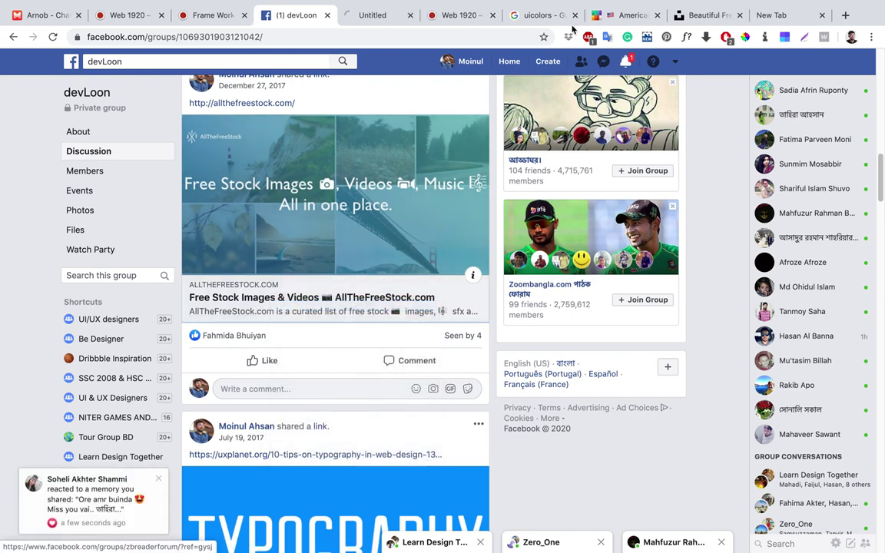
left_click(369, 21)
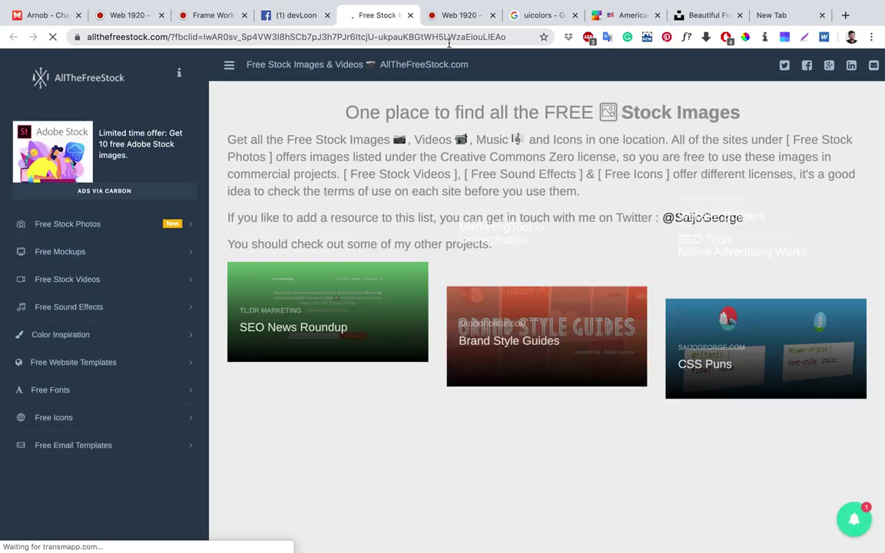
Browse the AllTheFreeStock categories and expand Free Stock Photos with its Multisite Search list.
left_click(80, 281)
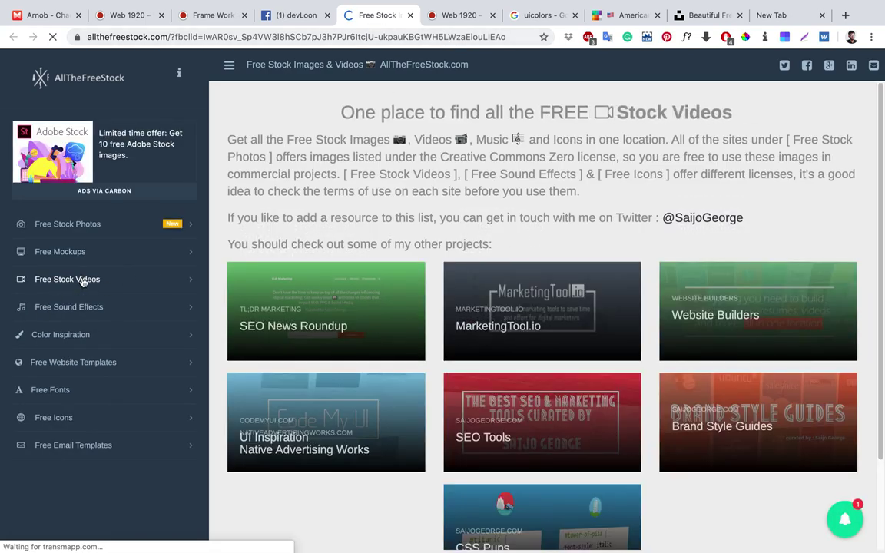
left_click(80, 224)
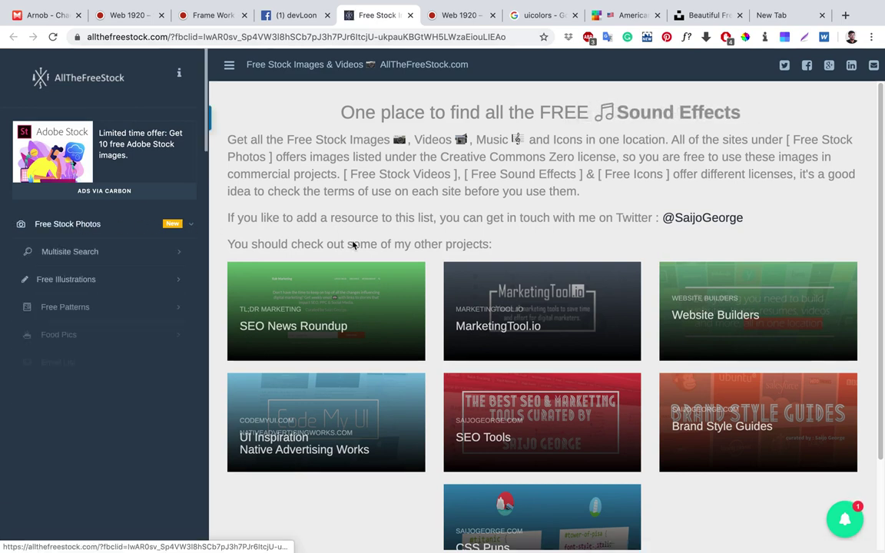
left_click(91, 260)
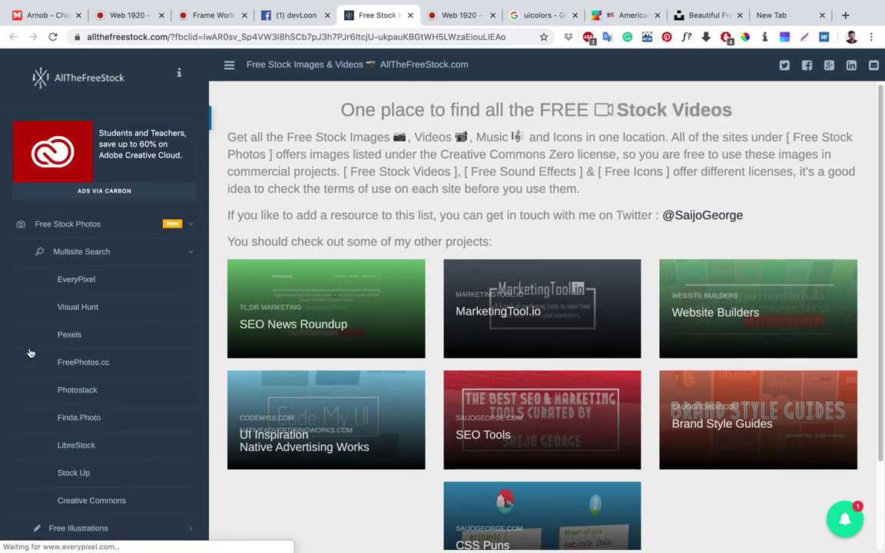
Look through the free photo sites under Multisite Search, including the EveryPixel page.
left_click(64, 335)
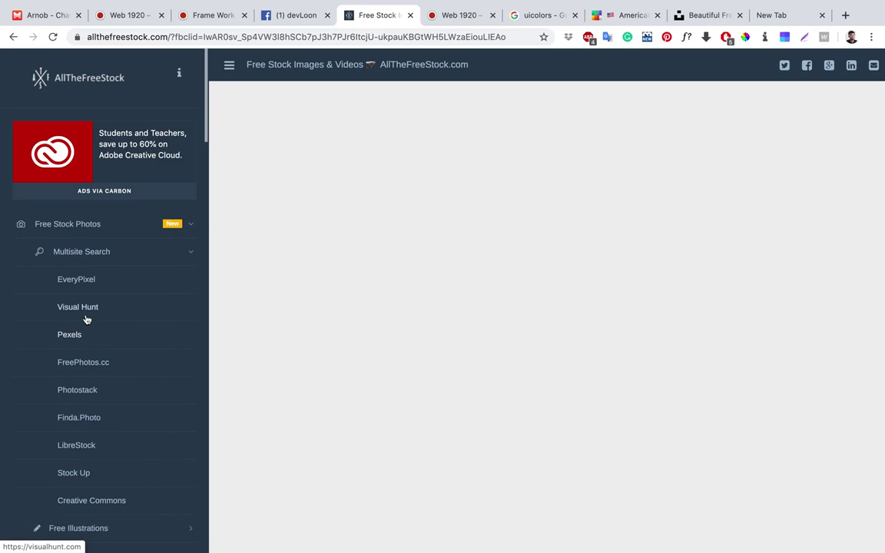
scroll(438, 288, "down", 5)
scroll(440, 289, "down", 2)
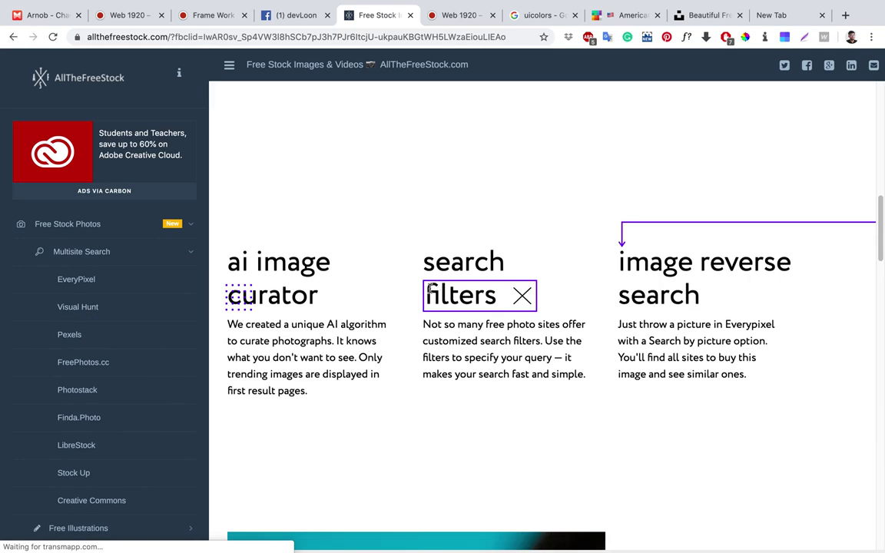
left_click(88, 324)
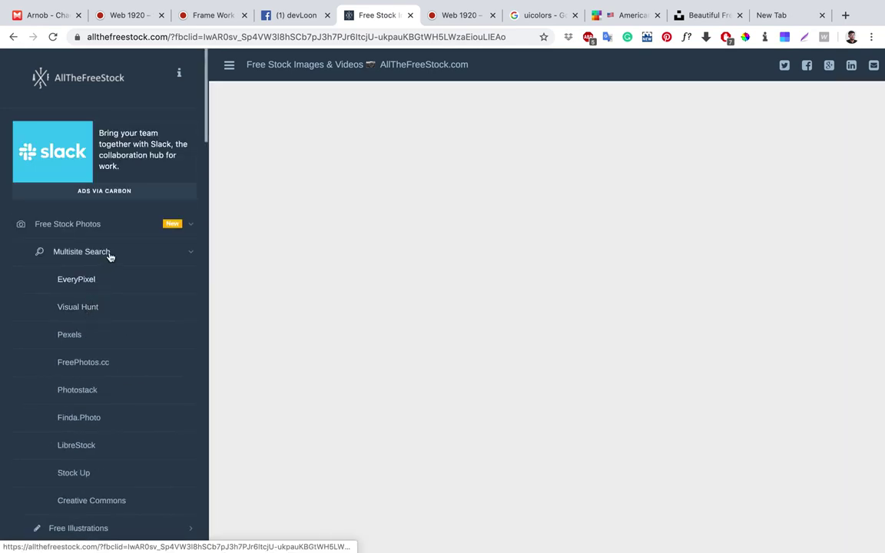
Search Visual Hunt for "education" and look through the matching photos.
scroll(514, 323, "down", 5)
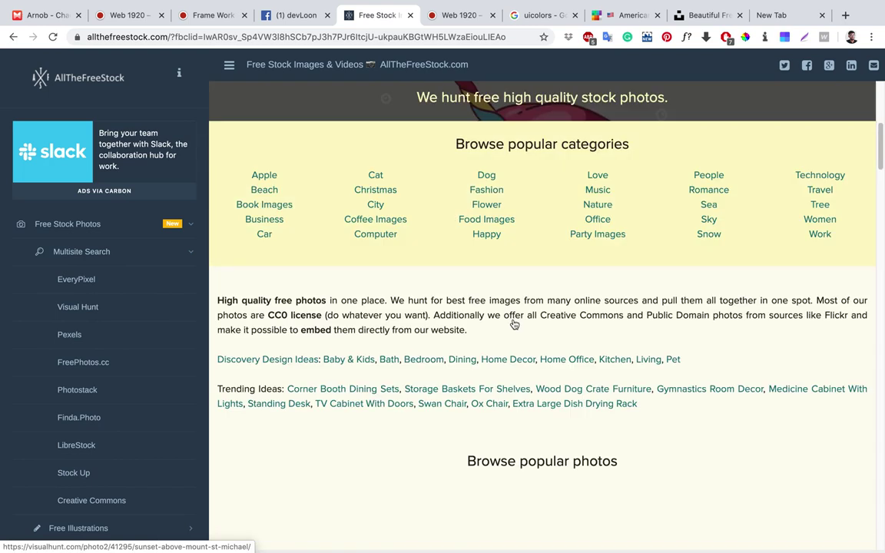
scroll(414, 281, "up", 5)
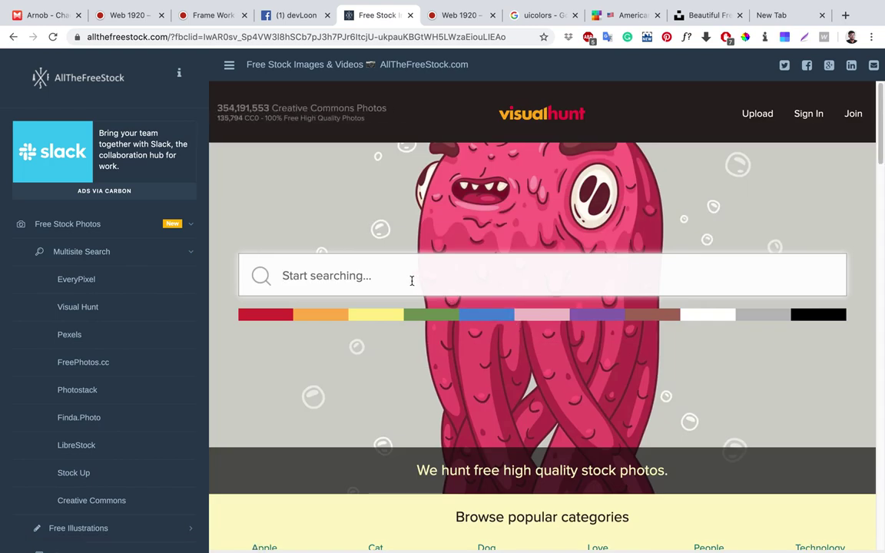
type("education")
key("Return")
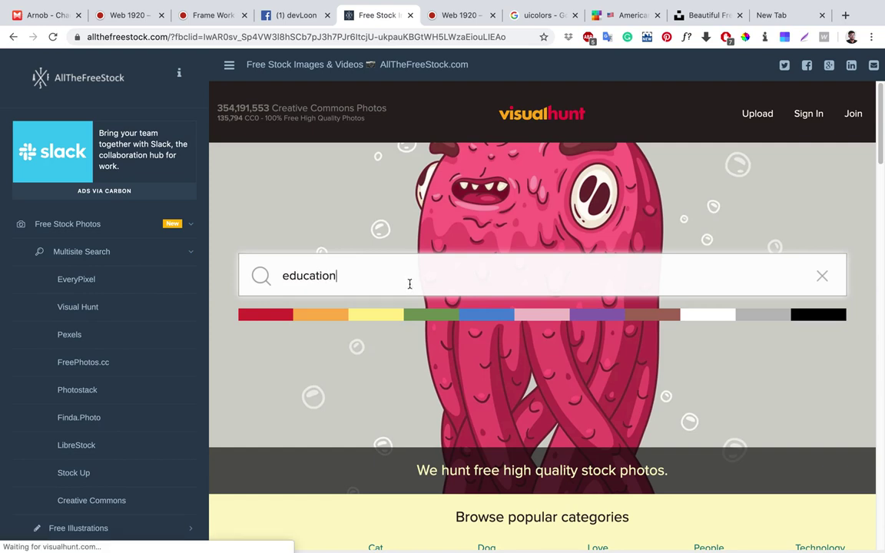
scroll(476, 315, "down", 3)
scroll(492, 311, "down", 10)
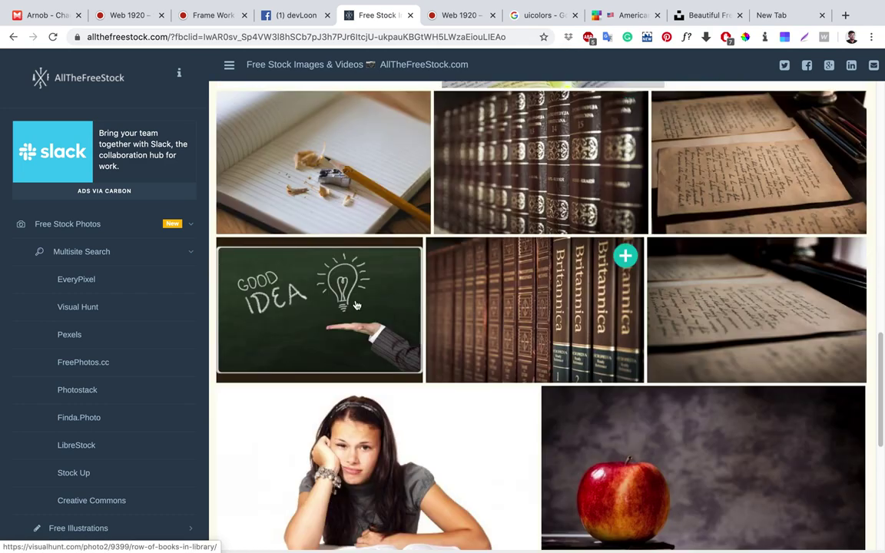
Open Pexels from the Multisite Search list, and switch to the open Unsplash page to browse its editorial photos.
scroll(88, 323, "down", 2)
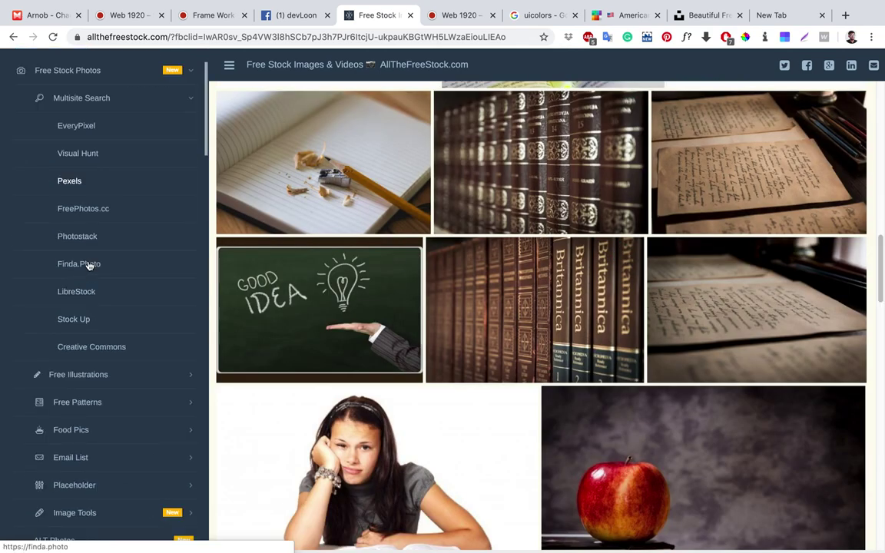
left_click(70, 178)
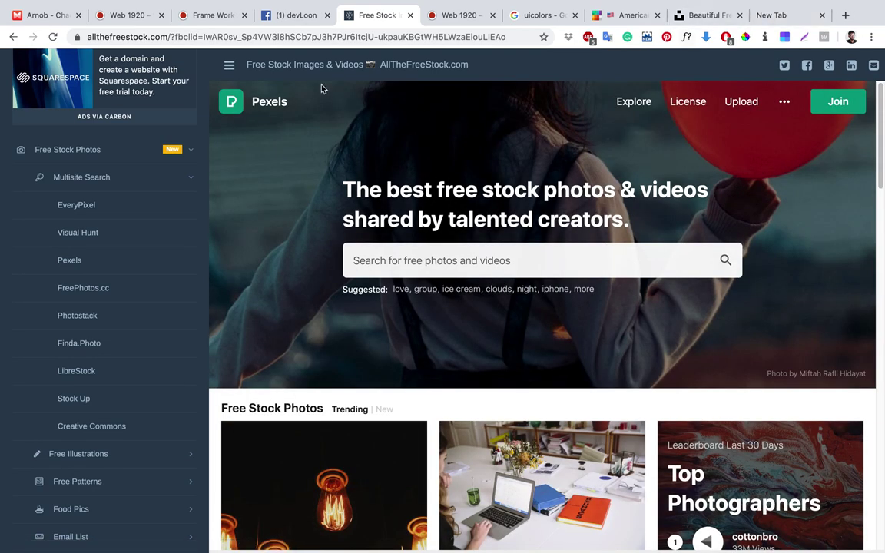
left_click(707, 17)
scroll(308, 274, "down", 5)
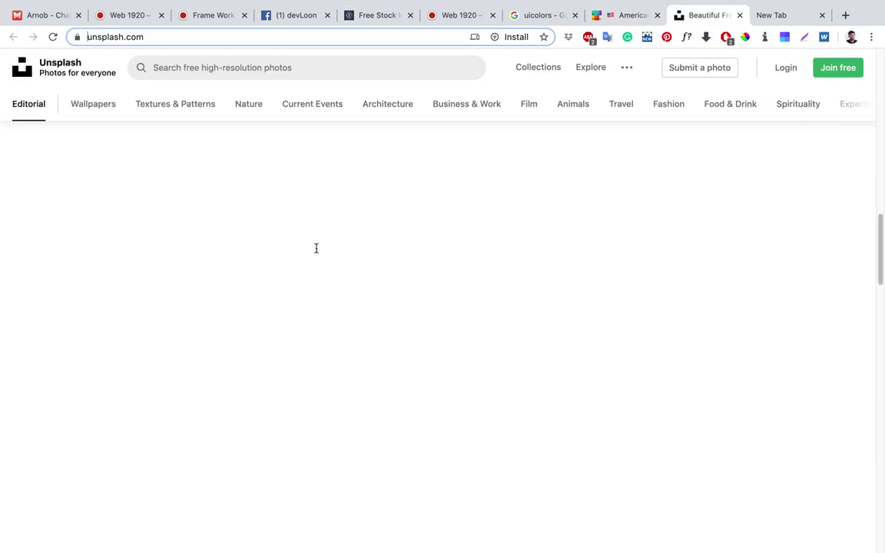
scroll(375, 280, "up", 6)
scroll(517, 334, "down", 3)
scroll(516, 334, "down", 10)
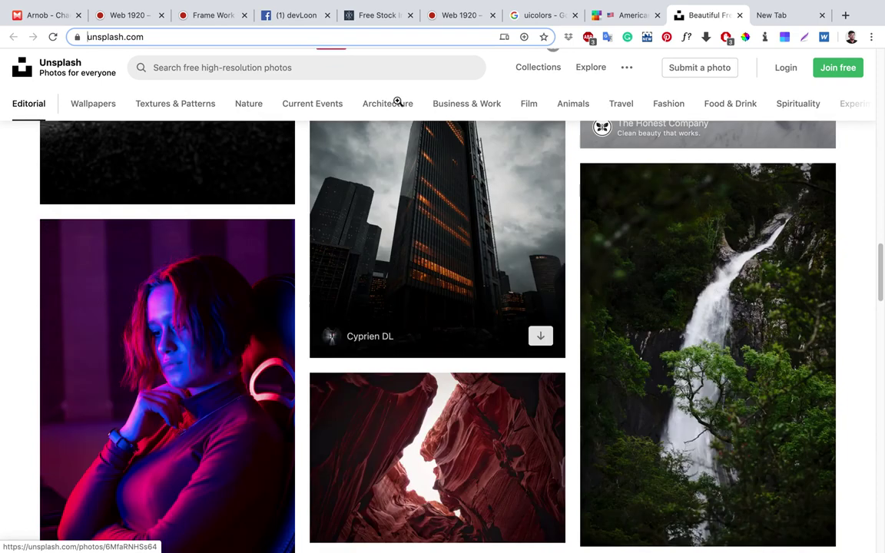
Search Unsplash for "education" using the matching suggestion.
left_click(290, 64)
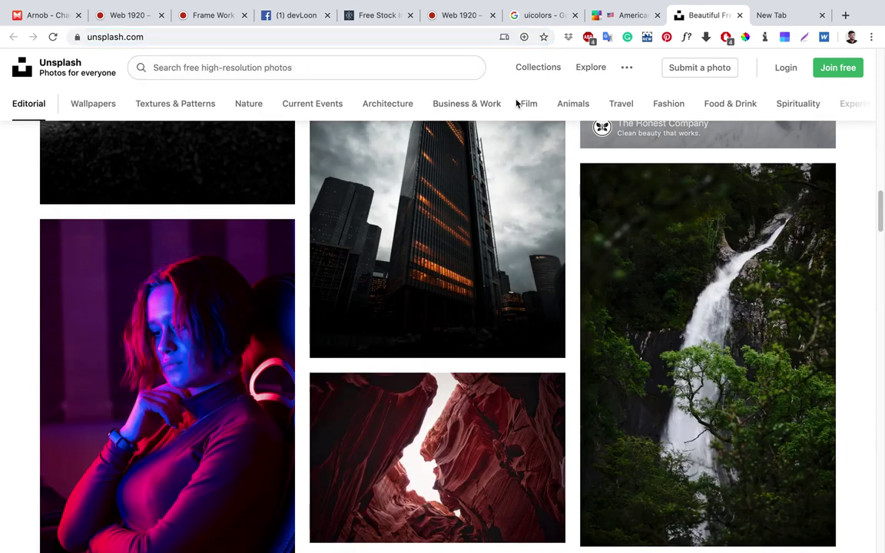
type("edu")
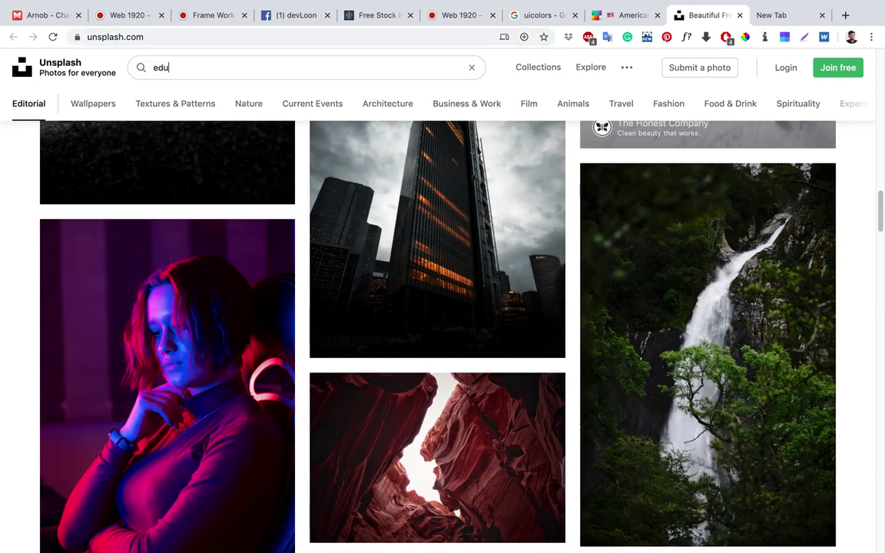
type("cation")
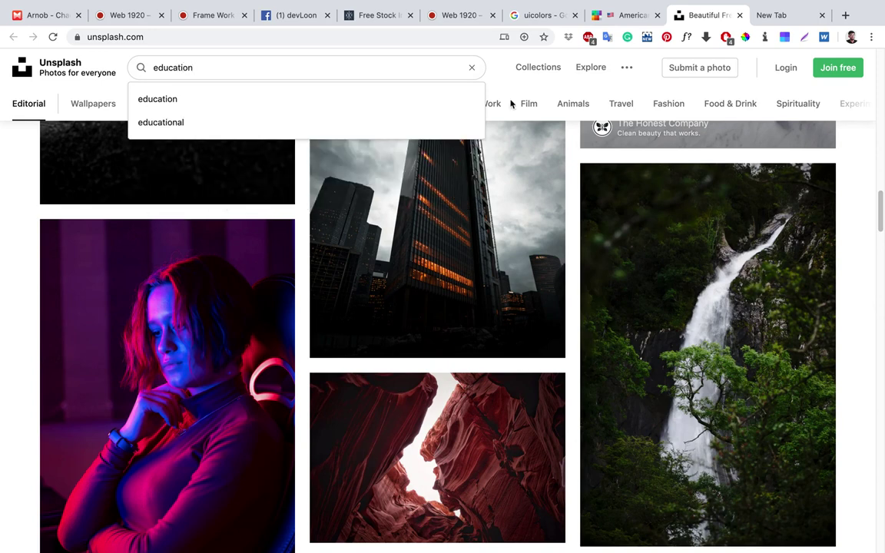
left_click(426, 98)
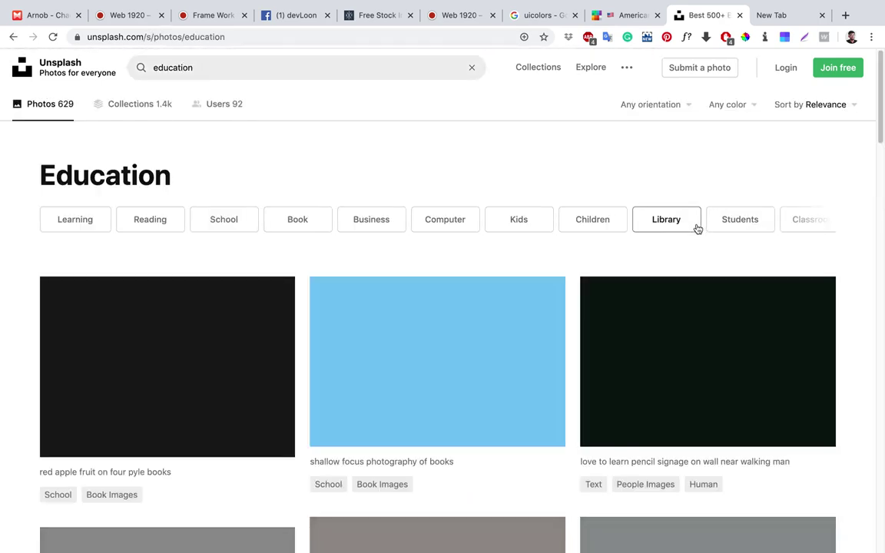
Find the classroom photo captioned "man and woman sitting on chairs" among the education results and download it.
scroll(645, 238, "down", 1)
scroll(669, 259, "down", 5)
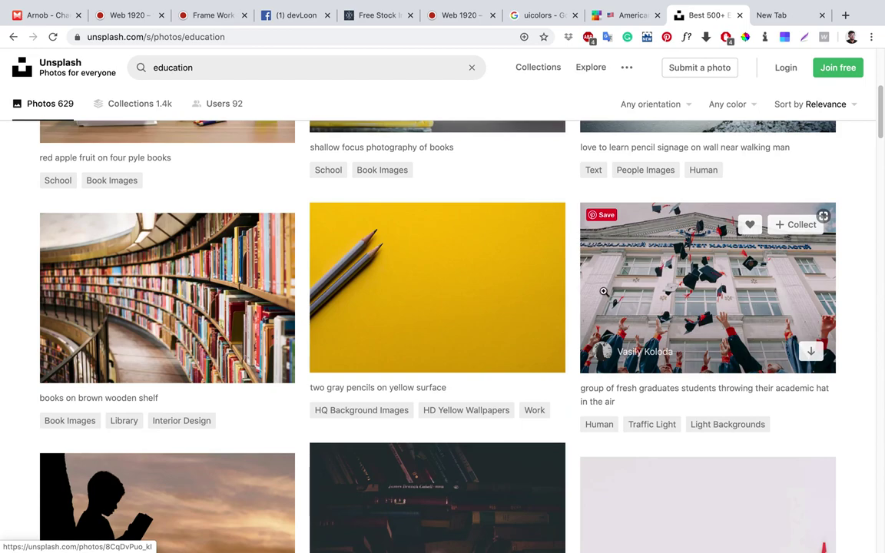
scroll(320, 398, "down", 2)
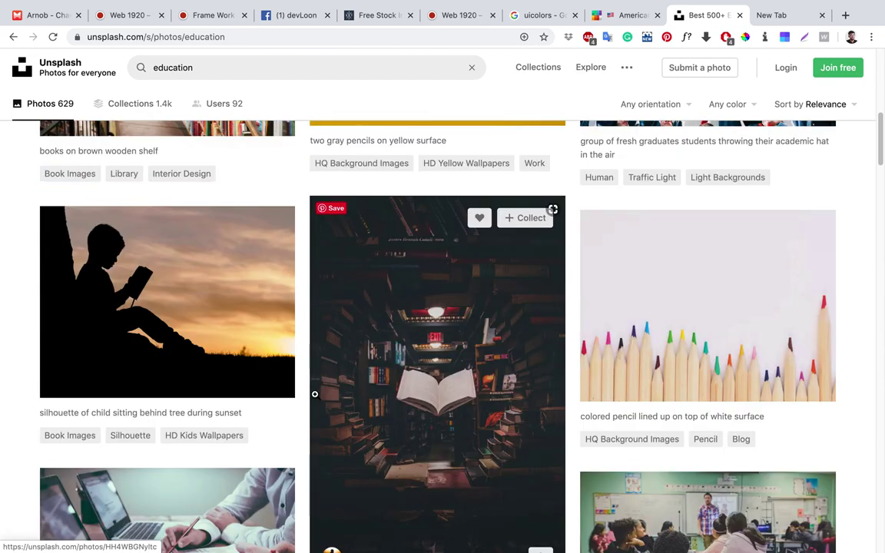
scroll(805, 325, "up", 3)
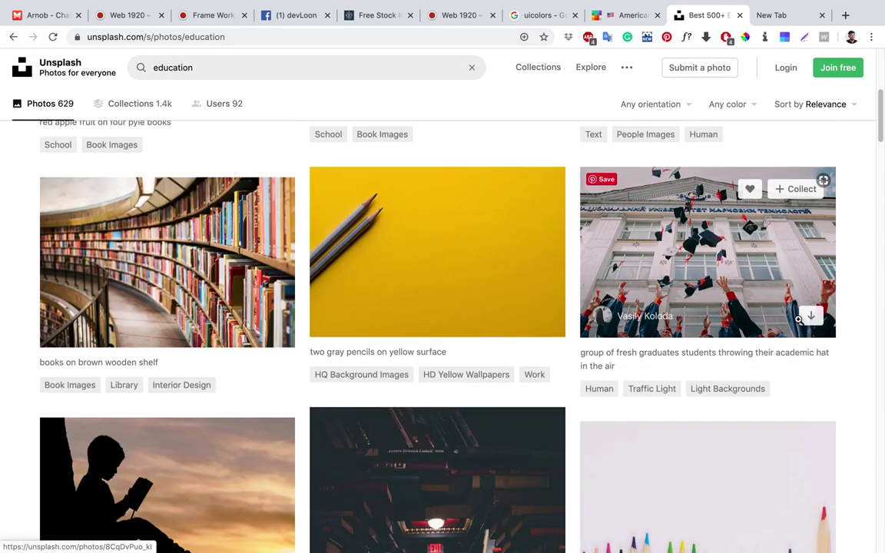
scroll(850, 278, "down", 3)
scroll(848, 278, "down", 3)
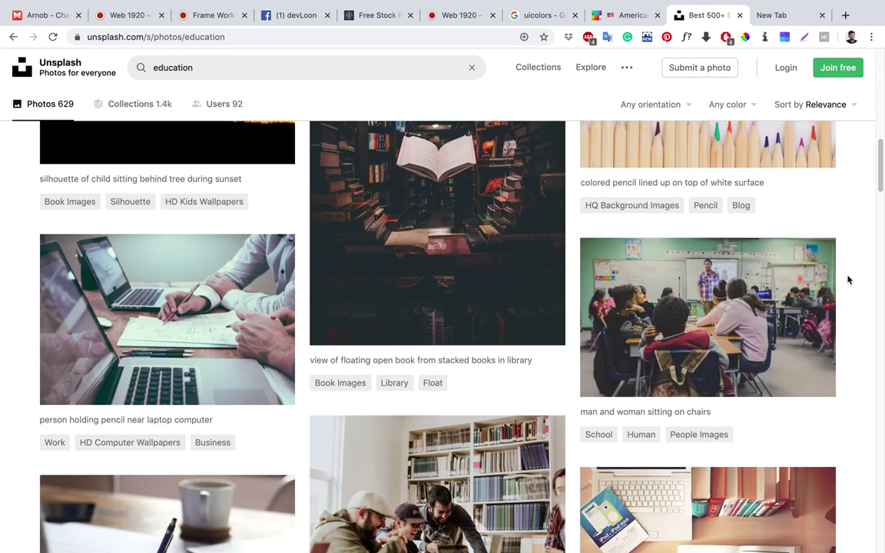
scroll(848, 280, "down", 1)
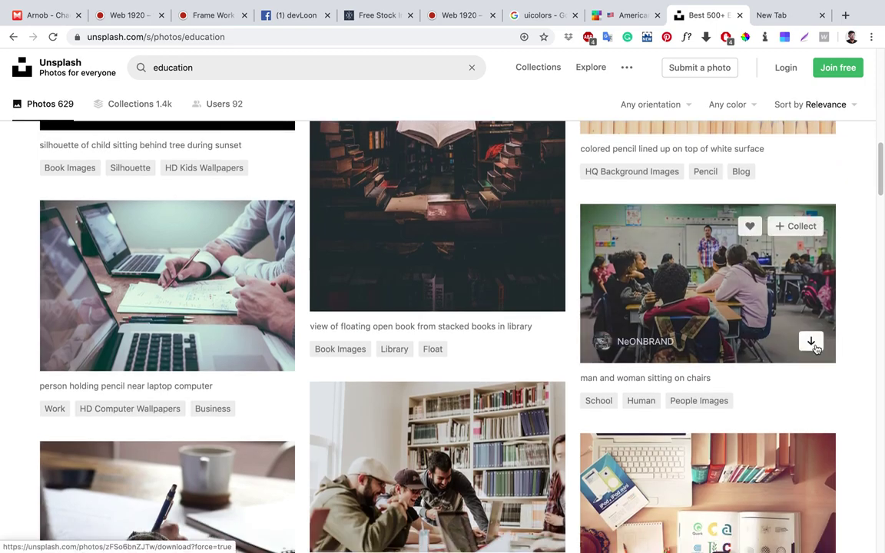
left_click(811, 343)
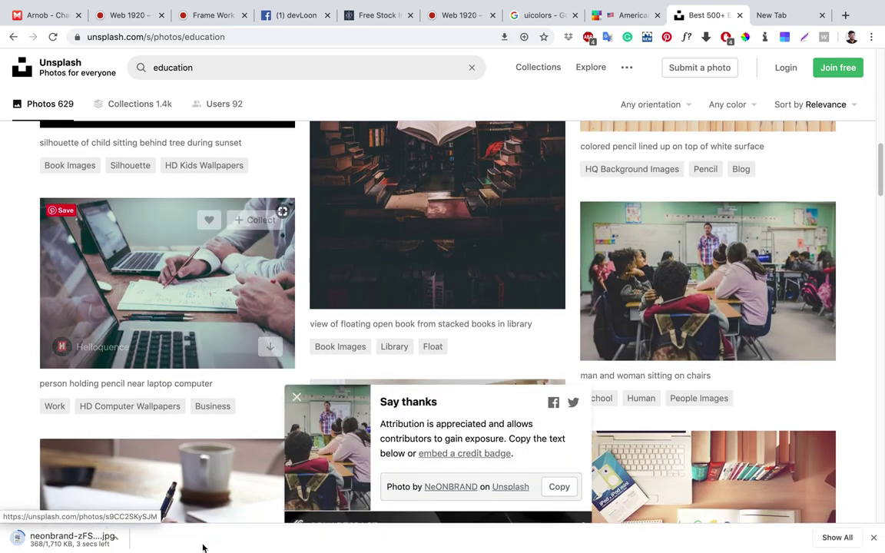
Look further through the education photos and dismiss the attribution notice.
scroll(542, 286, "down", 3)
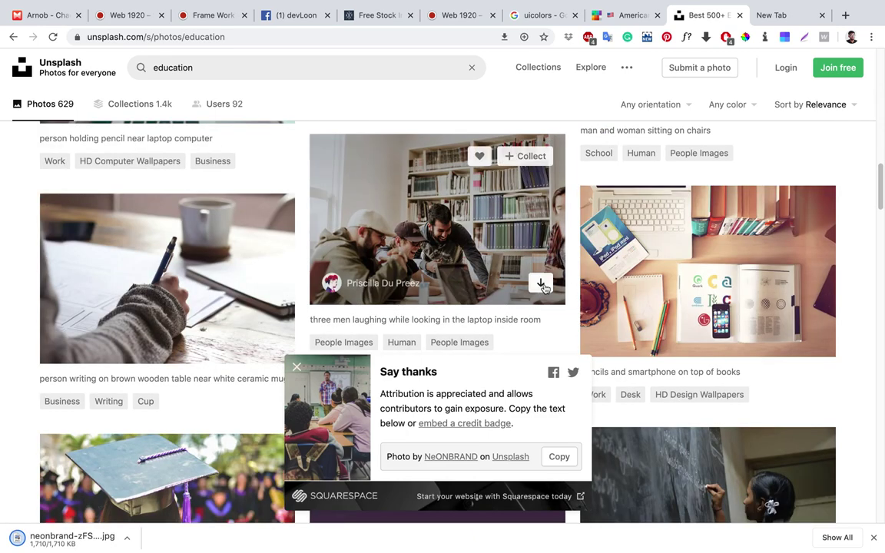
scroll(542, 286, "down", 2)
scroll(555, 286, "down", 2)
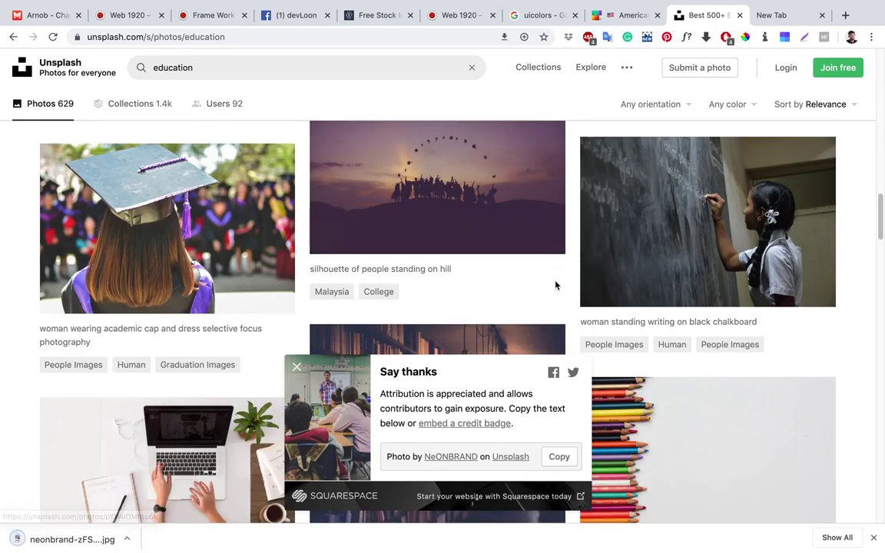
left_click(297, 369)
scroll(461, 361, "down", 5)
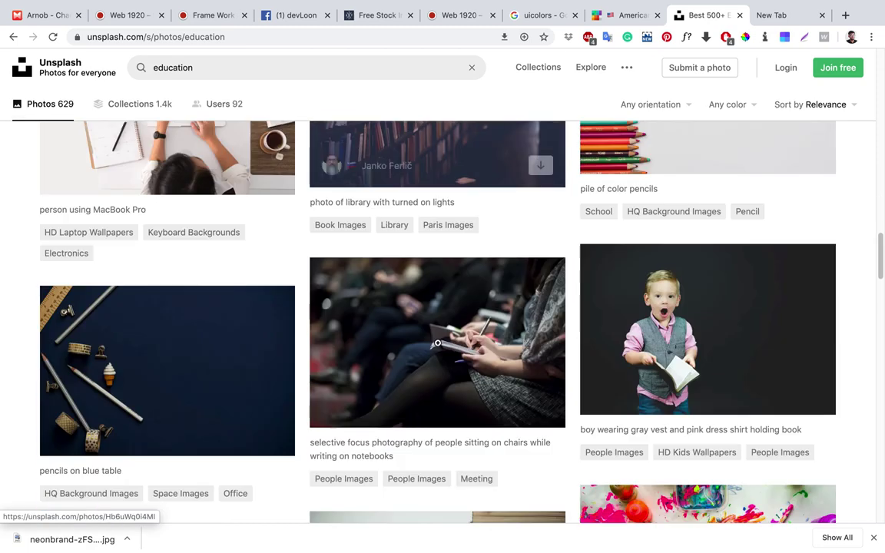
Examine more of the Unsplash education results for students, books and graduation photos that could suit the school page.
mouse_move(811, 376)
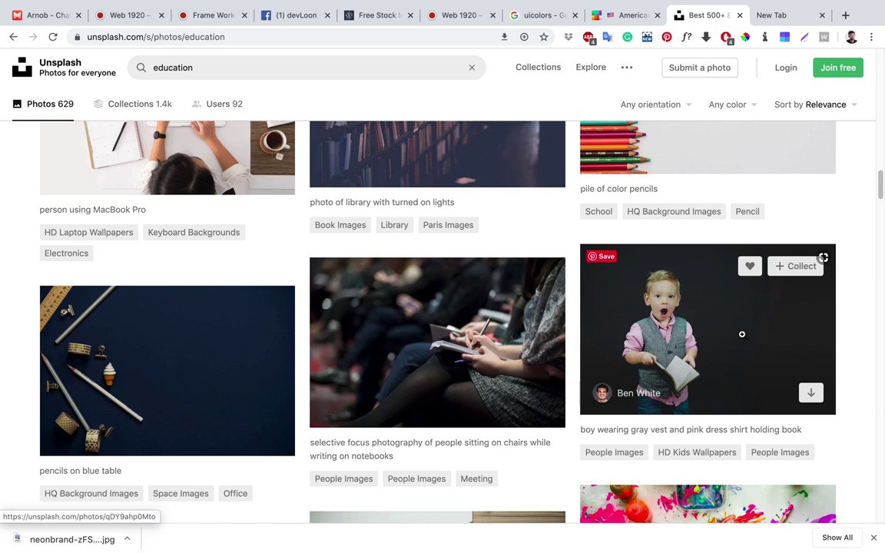
scroll(741, 334, "down", 10)
scroll(655, 300, "down", 6)
scroll(655, 296, "down", 1)
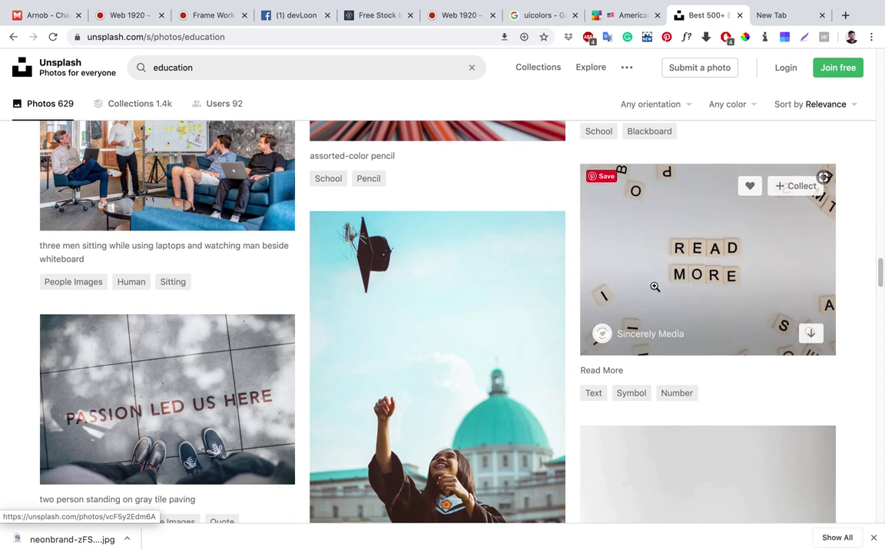
scroll(656, 286, "down", 3)
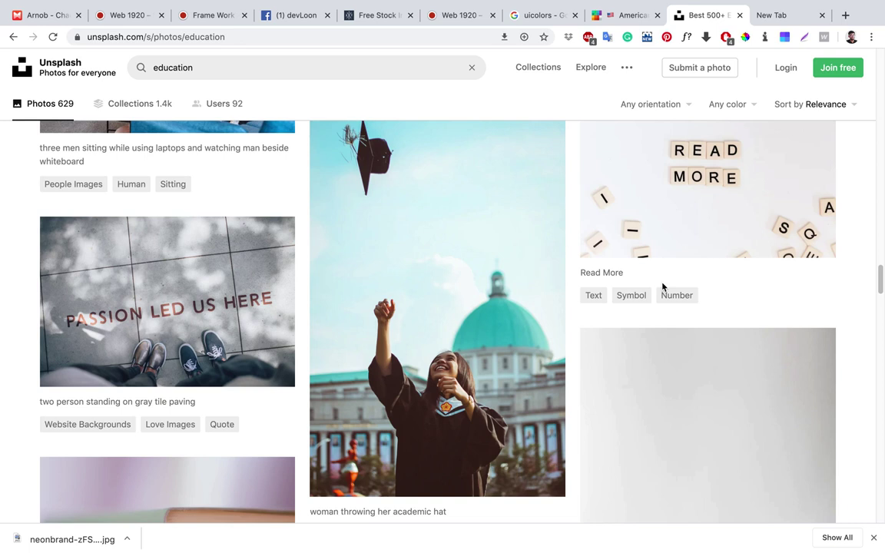
scroll(652, 280, "down", 10)
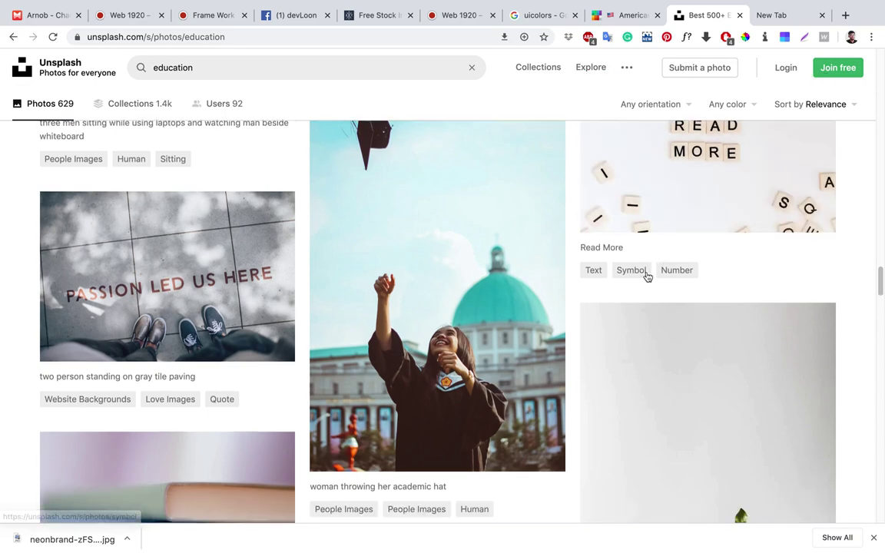
scroll(703, 270, "down", 10)
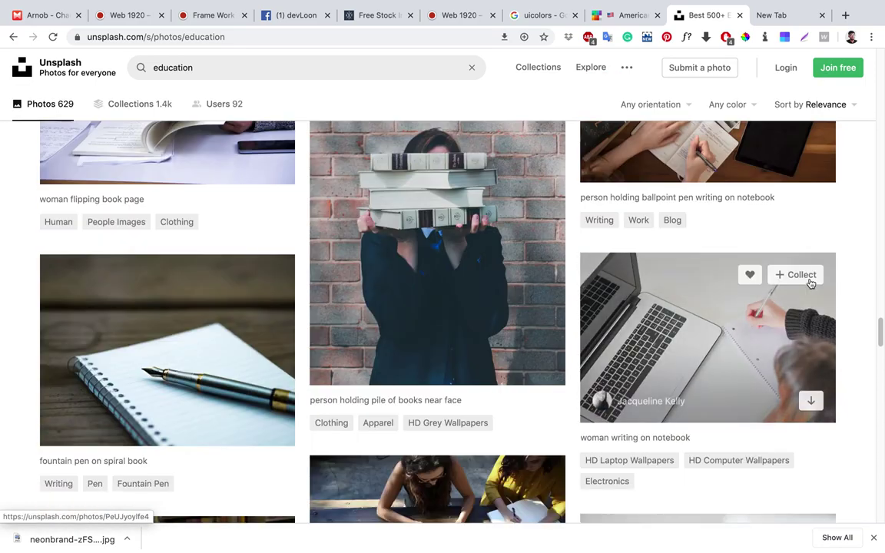
scroll(699, 297, "down", 8)
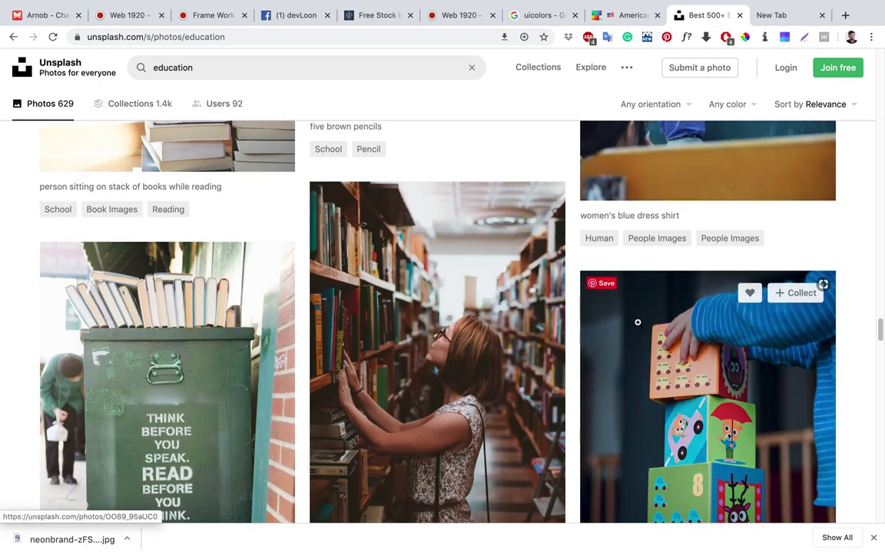
scroll(623, 325, "up", 1)
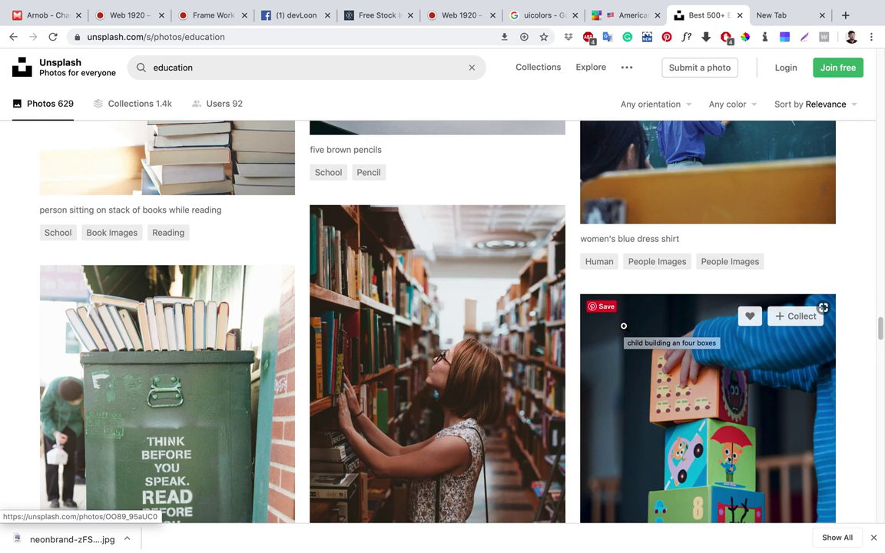
Open Dribbble in the empty tab and view the "Budget And Current Spend Screen Design" shot, closing it again.
left_click(774, 16)
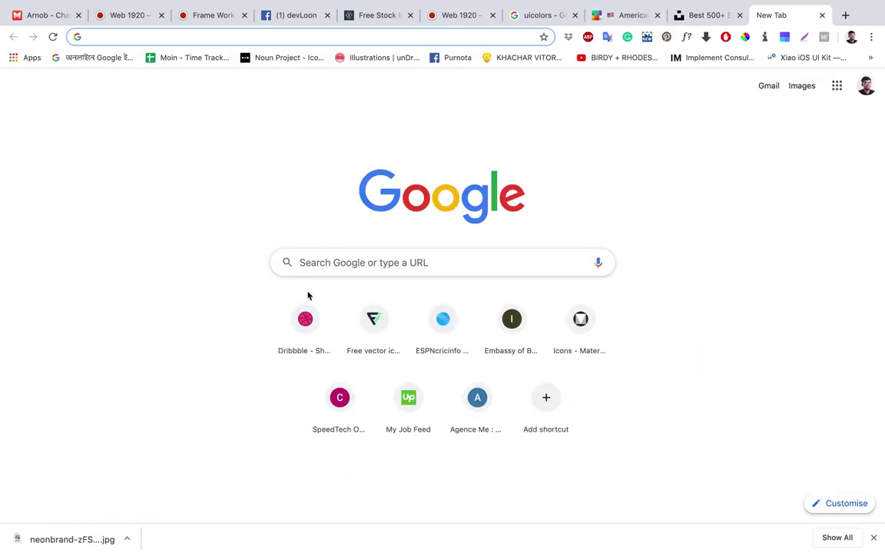
left_click(300, 328)
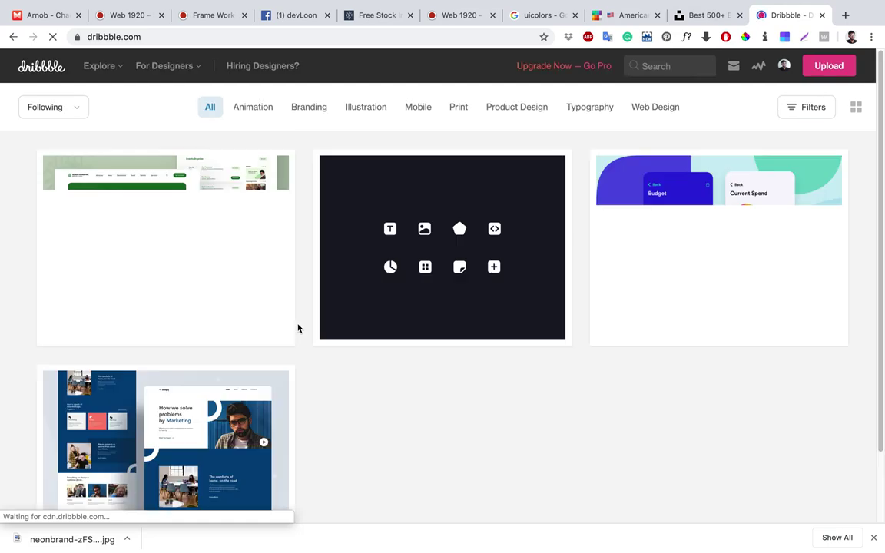
mouse_move(662, 240)
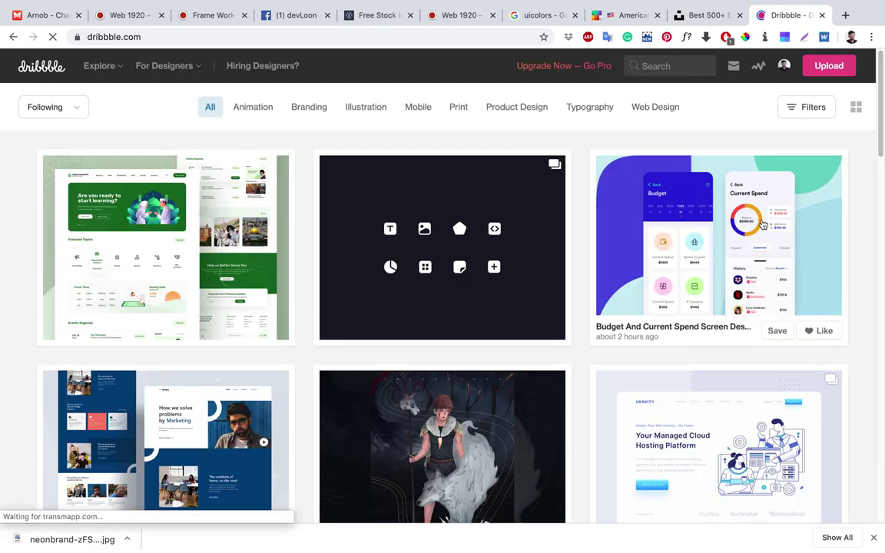
left_click(710, 224)
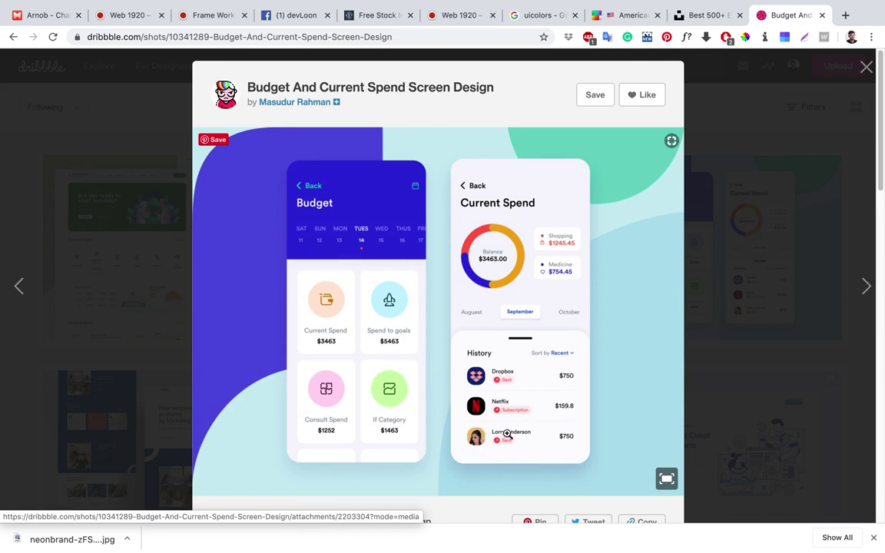
left_click(866, 68)
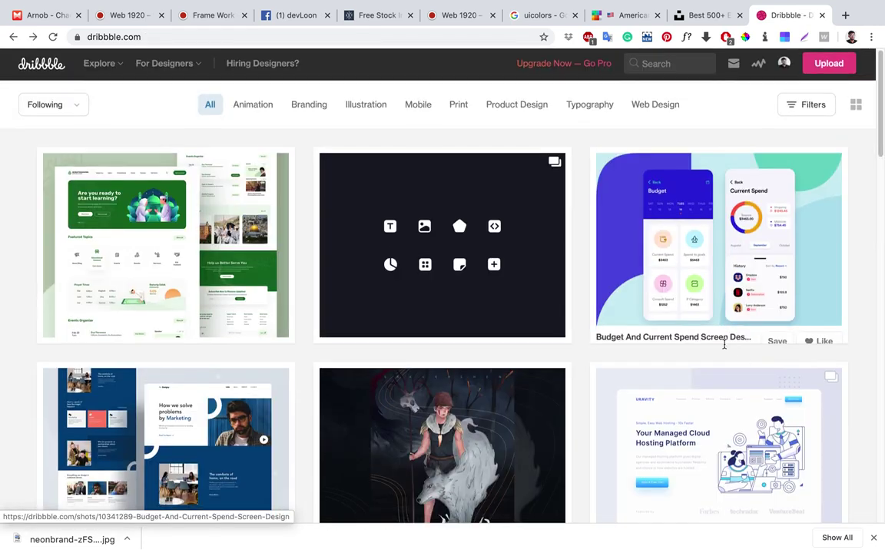
View the "Header Illustration for URAVITY - Hosting Landing Page" shot, close it and continue through the Dribbble feed.
scroll(737, 353, "down", 2)
left_click(756, 370)
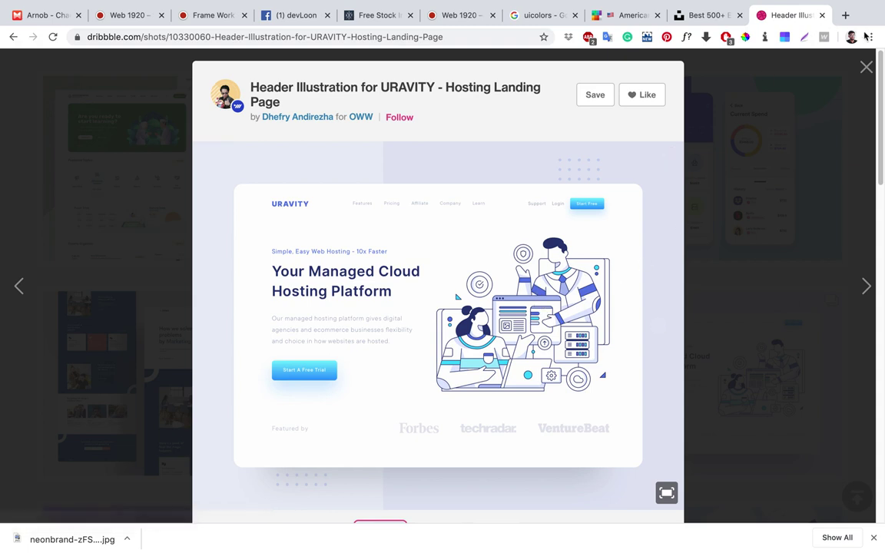
left_click(867, 69)
scroll(478, 412, "down", 3)
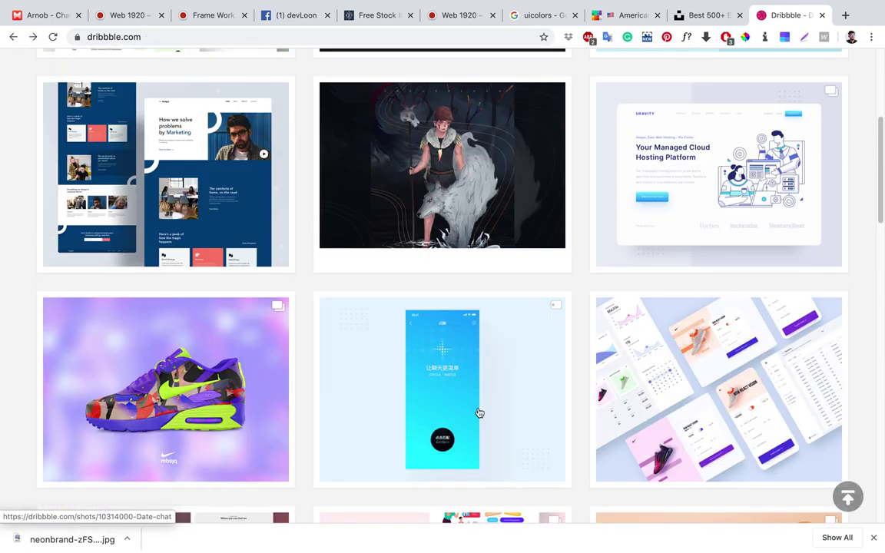
Look further down the Dribbble feed, then check on the Skype group call and take it out of full screen.
scroll(572, 316, "down", 3)
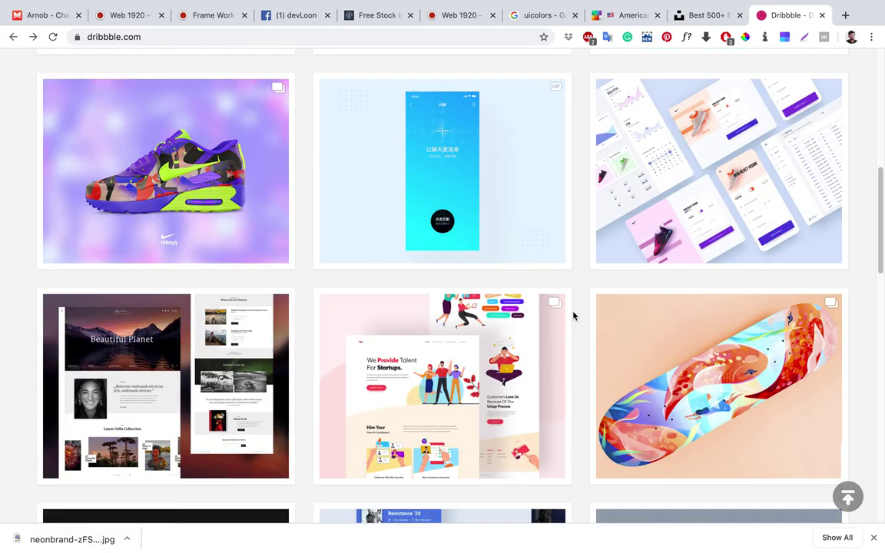
scroll(620, 292, "down", 3)
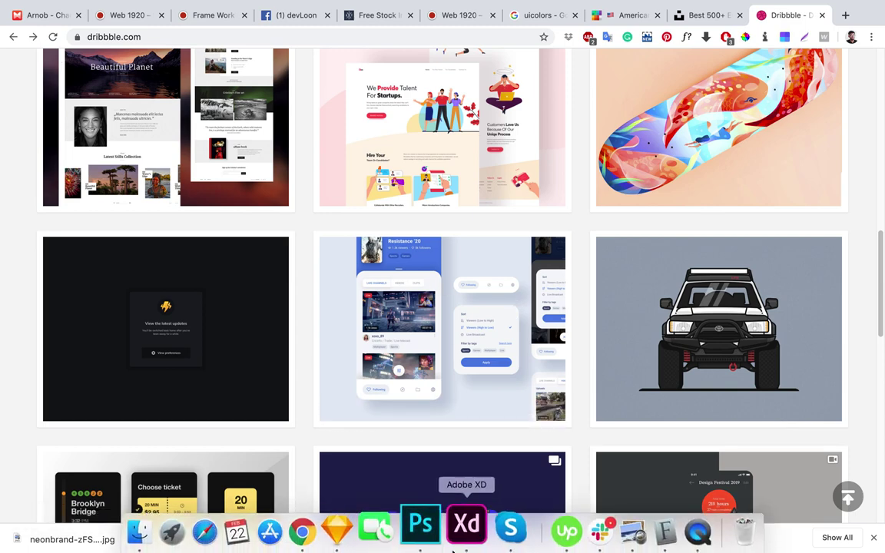
left_click(488, 528)
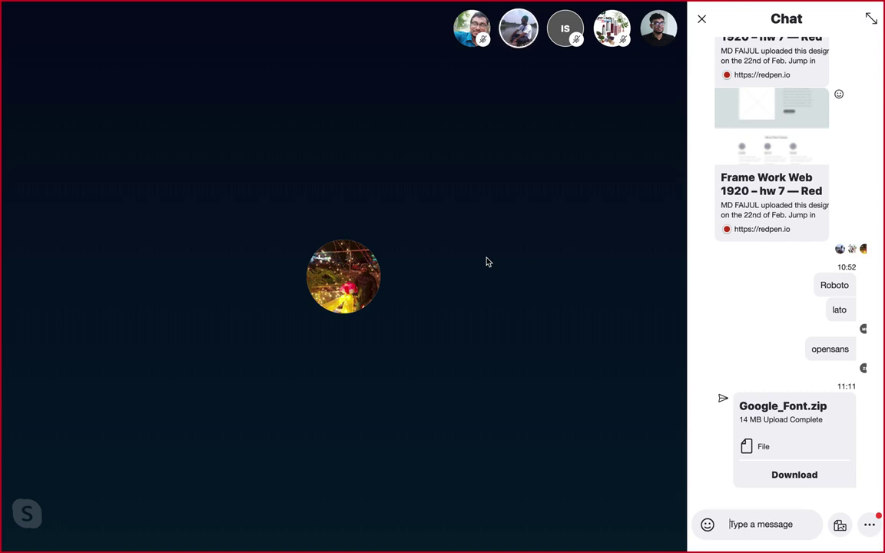
mouse_move(474, 144)
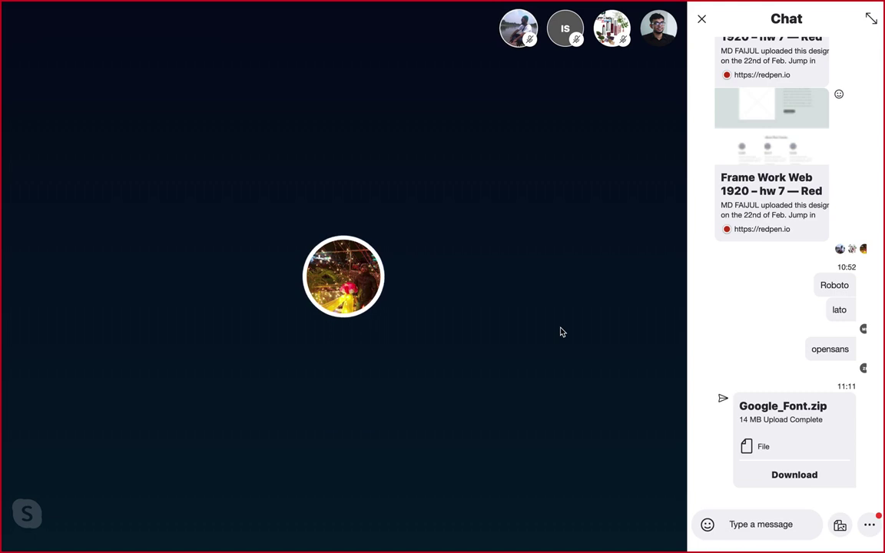
mouse_move(496, 304)
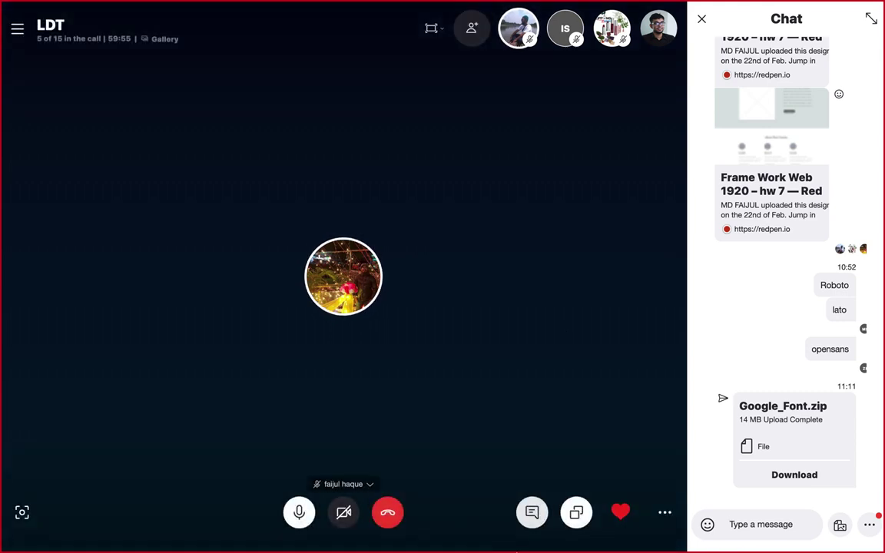
key("Escape")
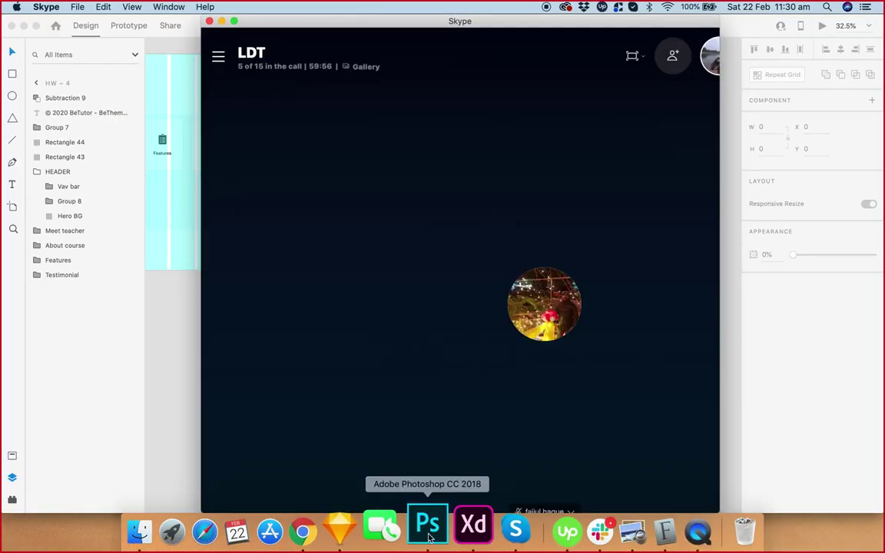
Return to Chrome's Unsplash education results and download the photo of library aisles between bookshelves.
left_click(315, 529)
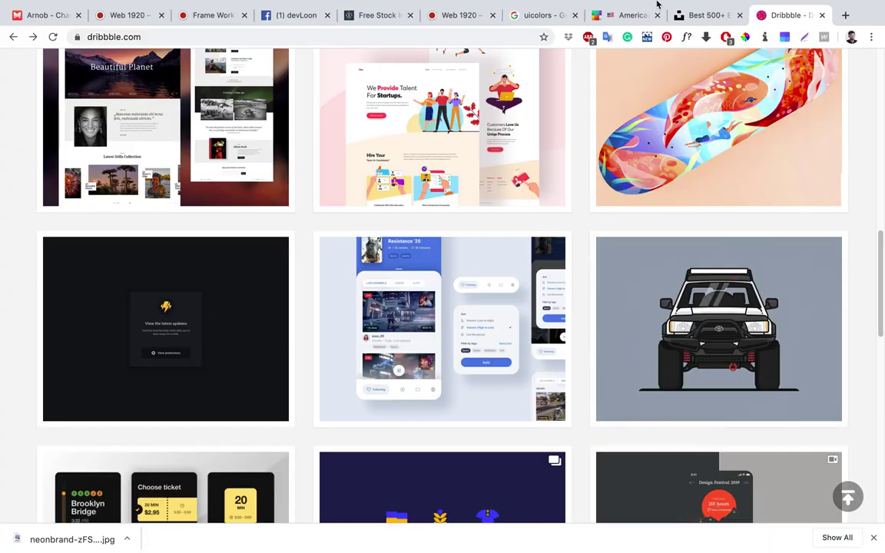
left_click(701, 16)
scroll(563, 197, "down", 5)
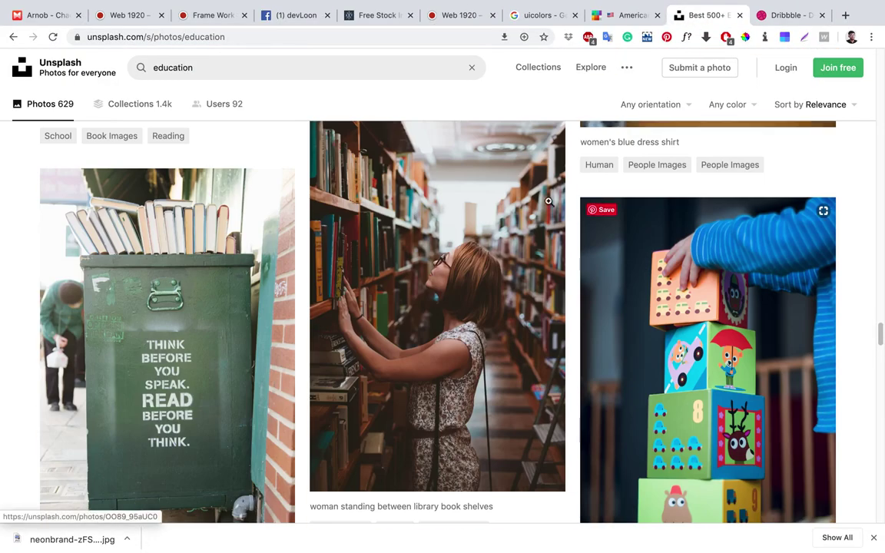
scroll(711, 259, "down", 5)
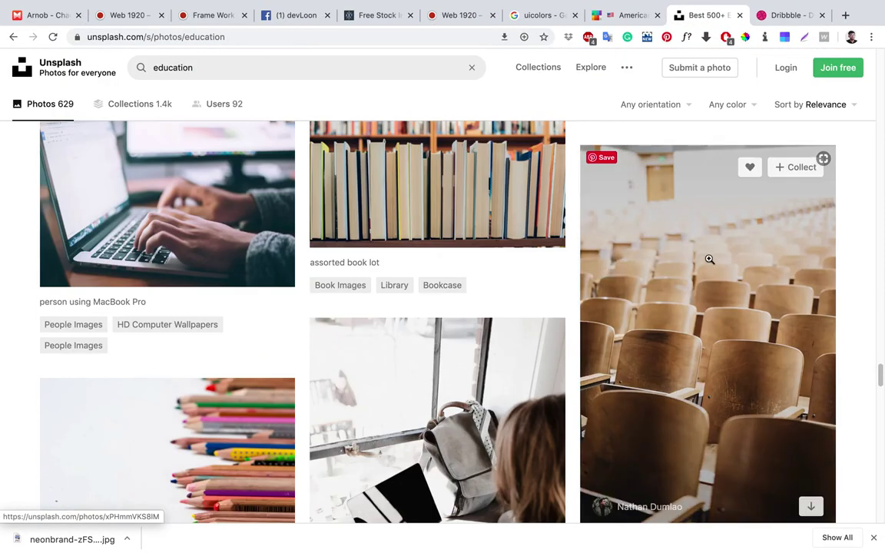
scroll(711, 259, "up", 1)
scroll(711, 258, "up", 5)
scroll(711, 258, "down", 3)
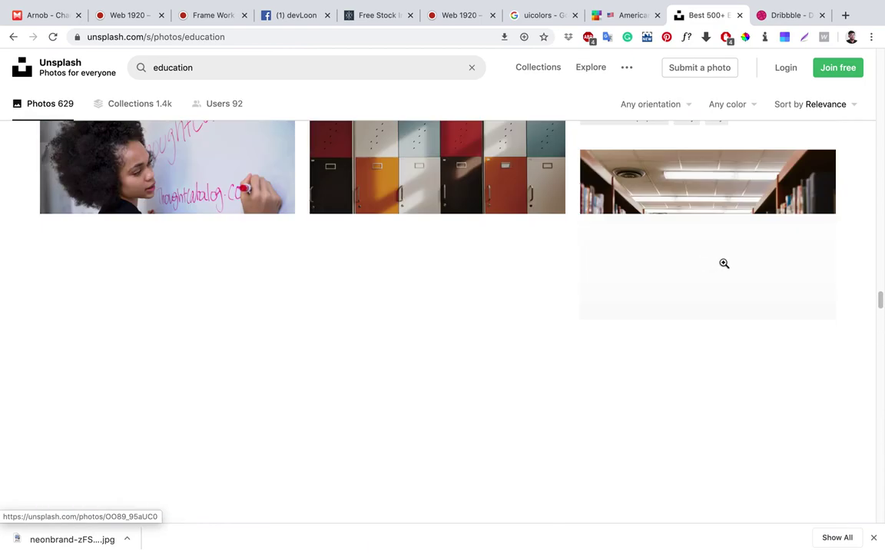
scroll(780, 262, "up", 1)
scroll(743, 318, "down", 3)
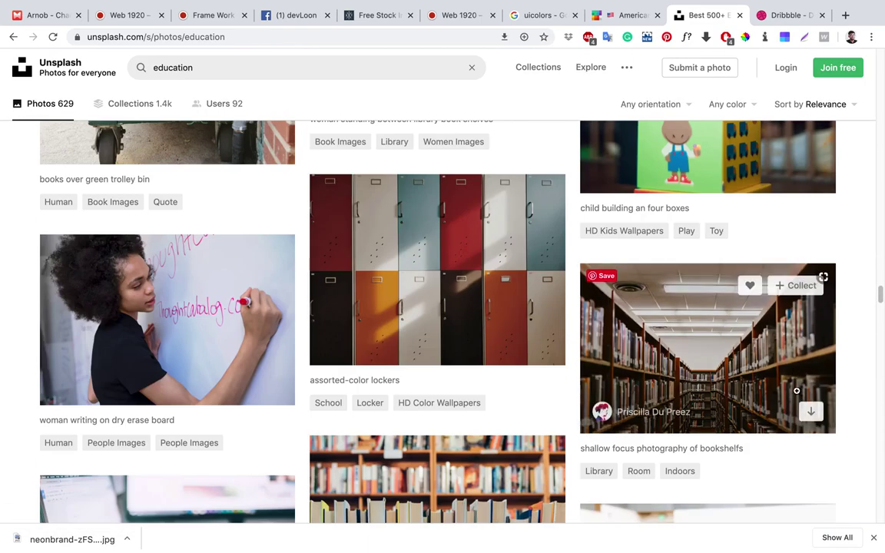
left_click(810, 413)
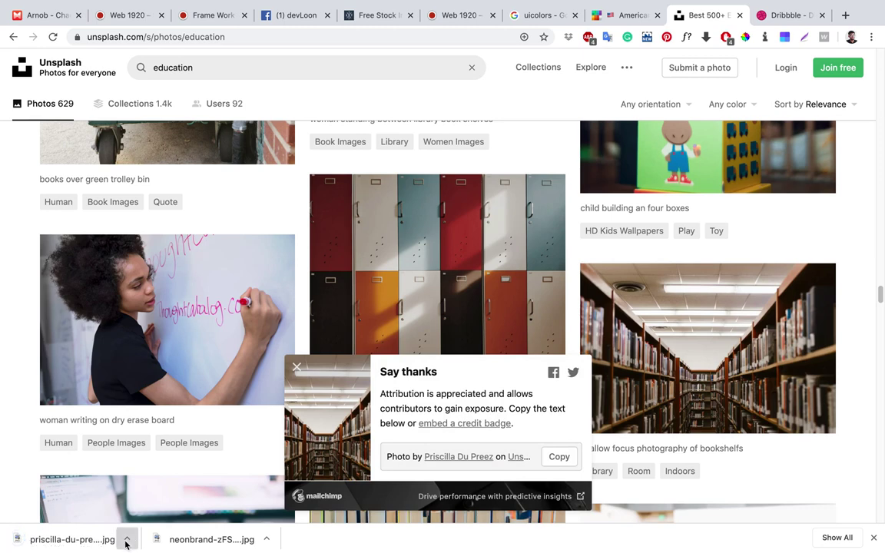
Reveal the downloaded bookshelf photo in the Downloads folder and select it.
left_click(127, 544)
left_click(142, 529)
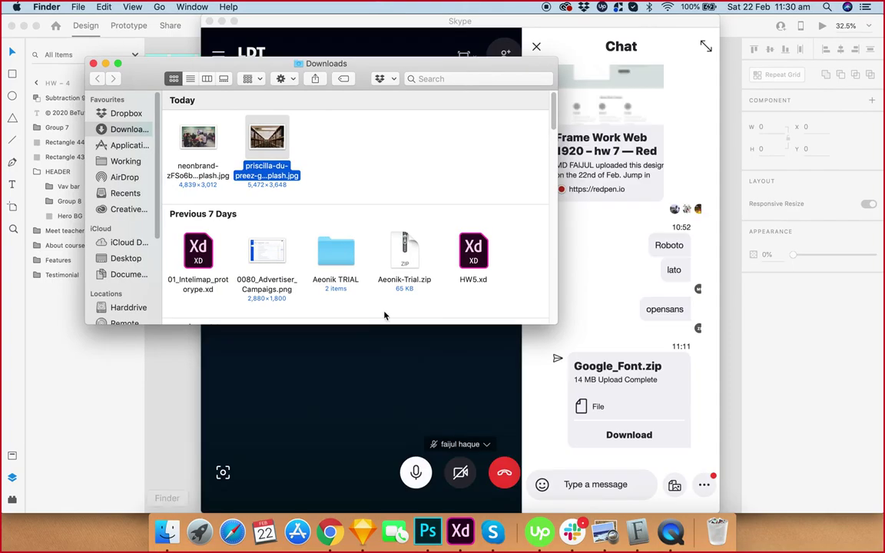
left_click(381, 148)
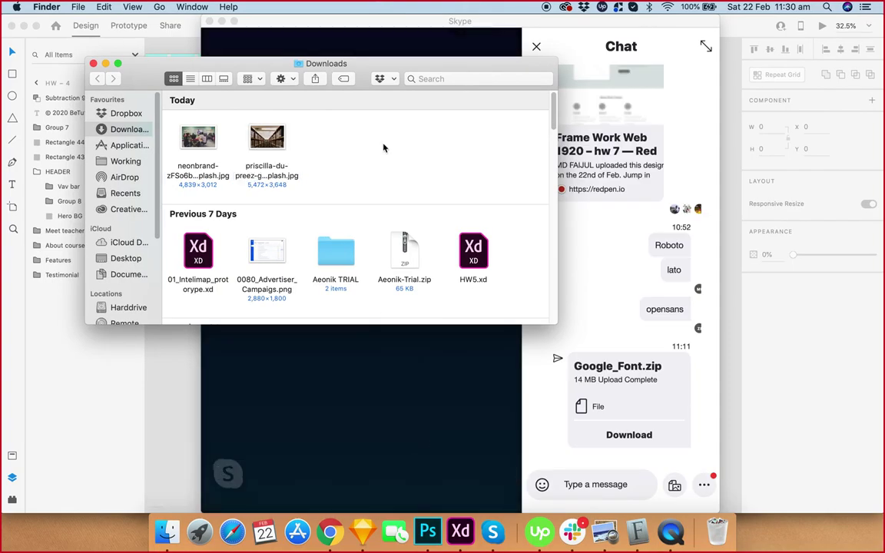
left_click(268, 134)
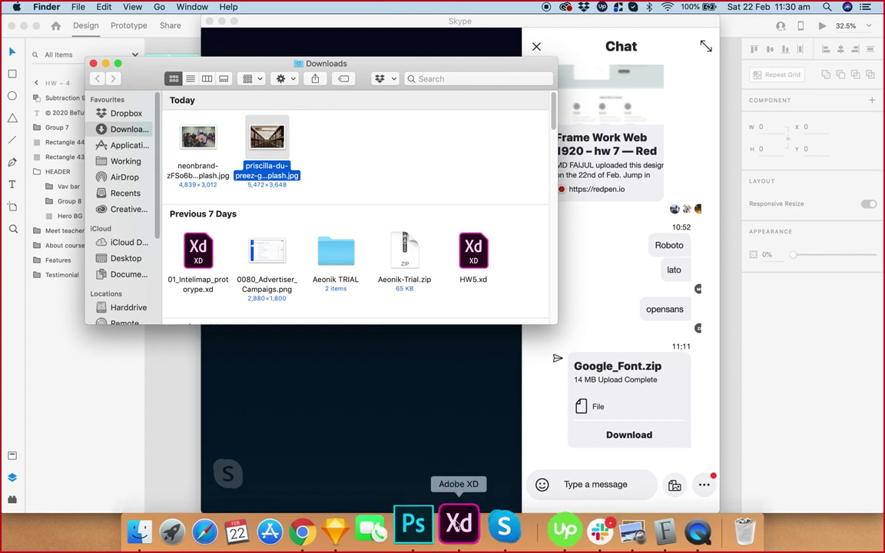
Switch to Adobe XD and fill the Hero BG rectangle on the HW – 4 artboard with the bookshelf photo from Downloads.
left_click(453, 526)
left_click(698, 219)
double_click(660, 186)
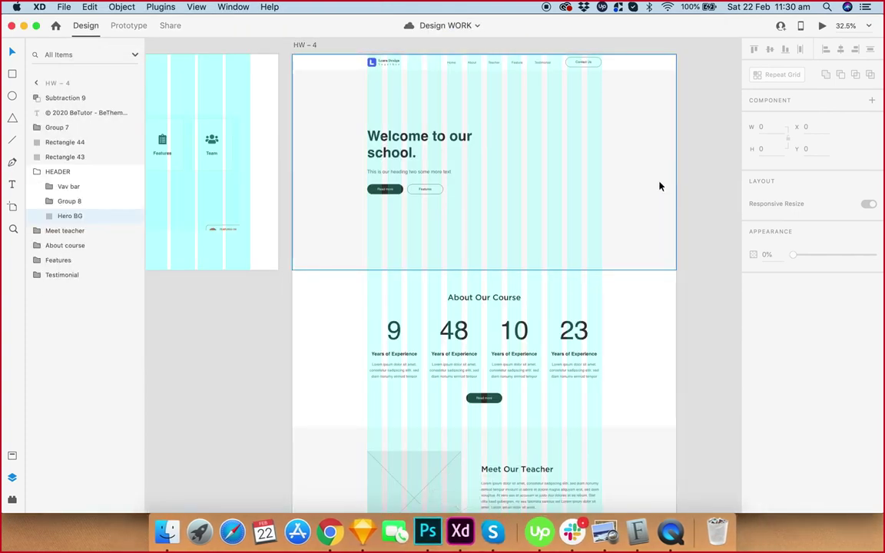
left_click(36, 27)
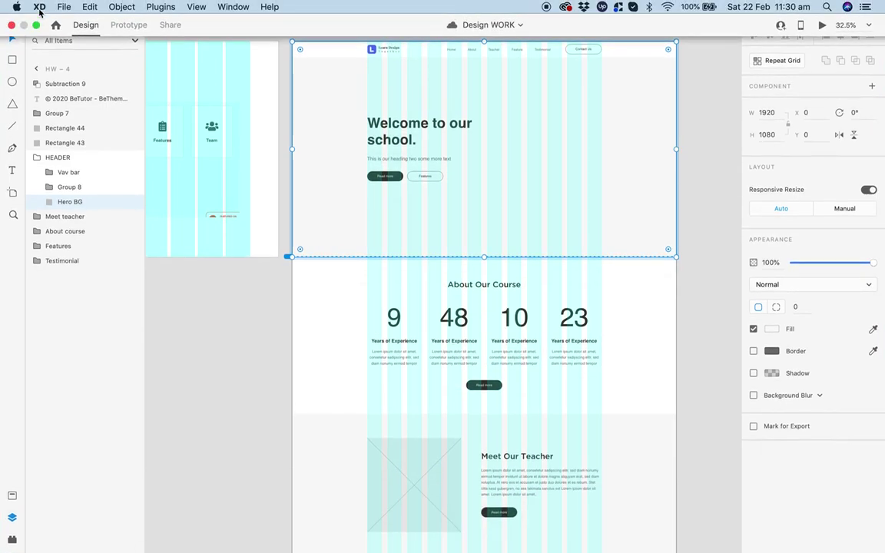
left_click(35, 25)
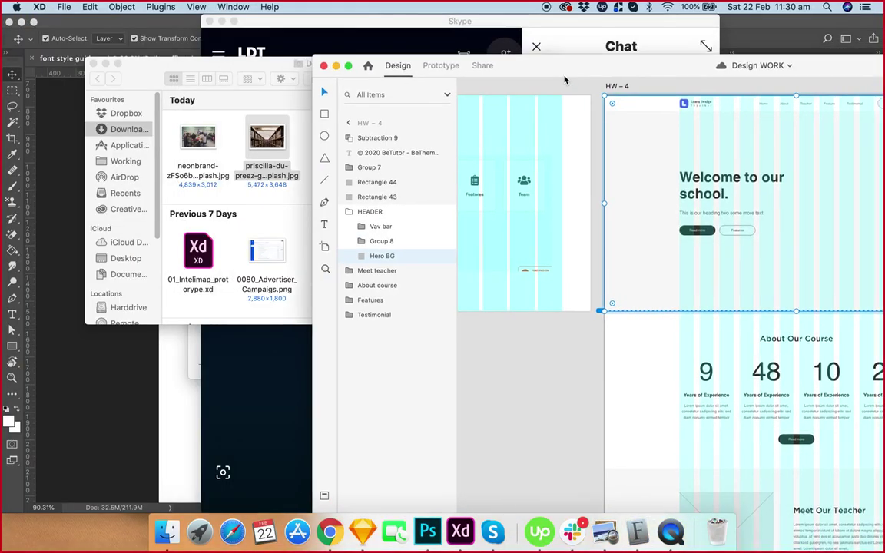
left_click_drag(269, 146, 623, 201)
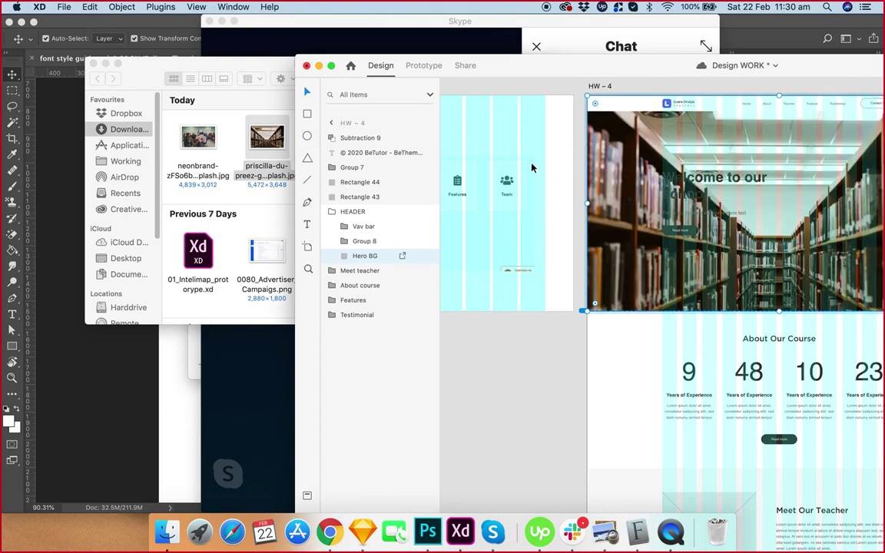
left_click(331, 65)
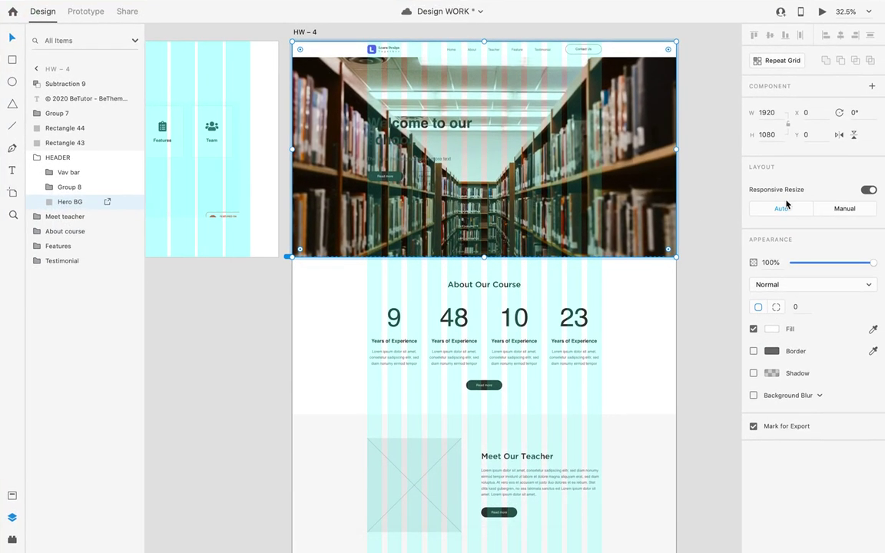
Turn off the layout grid on the HW – 4 artboard.
left_click(704, 179)
scroll(660, 153, "up", 5)
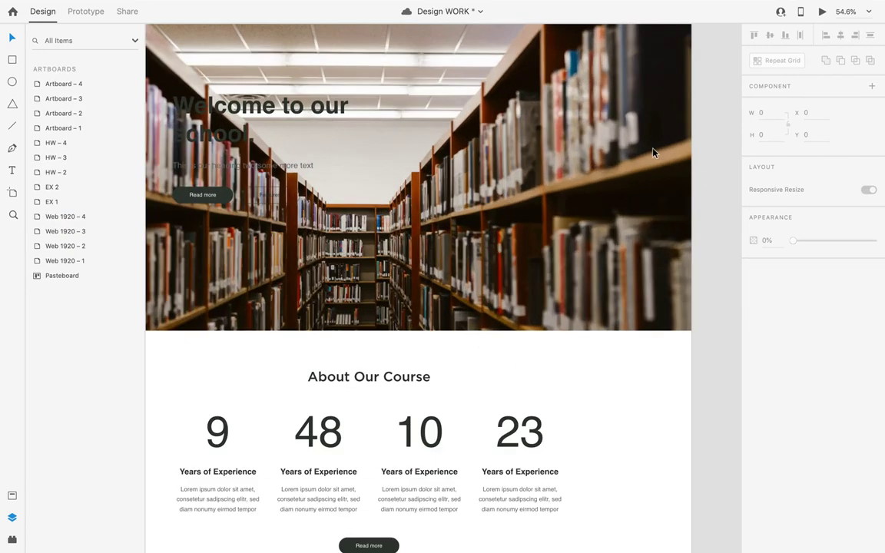
scroll(700, 170, "down", 4)
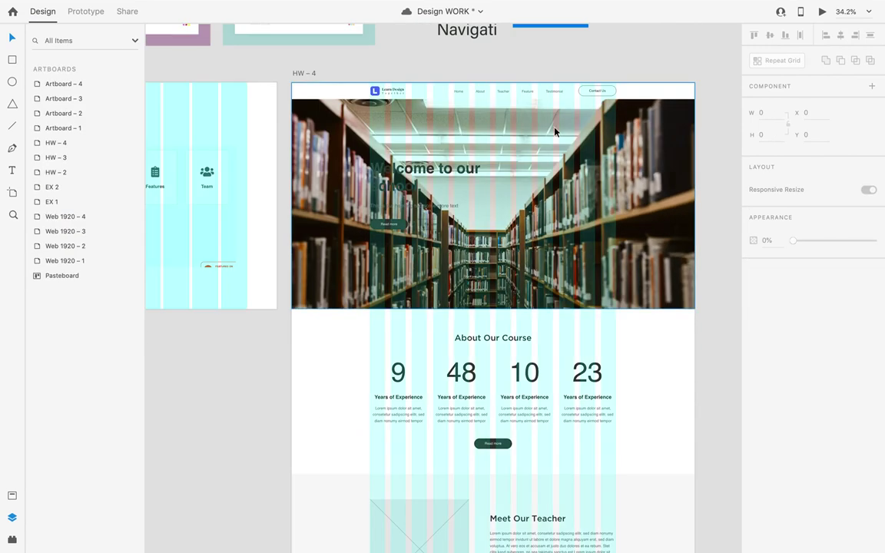
left_click(307, 75)
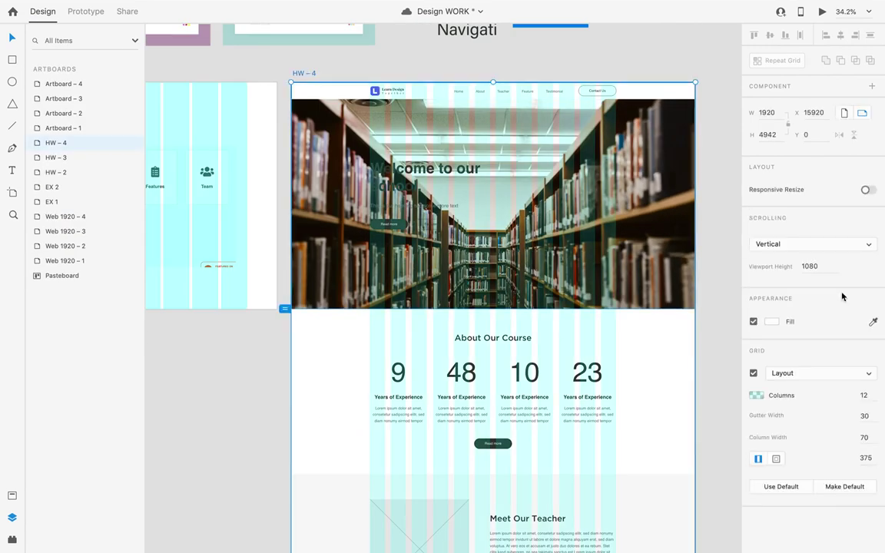
left_click(753, 374)
scroll(541, 176, "up", 3)
scroll(670, 253, "up", 2)
scroll(603, 223, "down", 2)
scroll(488, 204, "left", 3)
scroll(489, 204, "up", 1)
Set the fill of the hero heading "Welcome to our school." and the subheading below it to white, #FFFFFF.
left_click(509, 231)
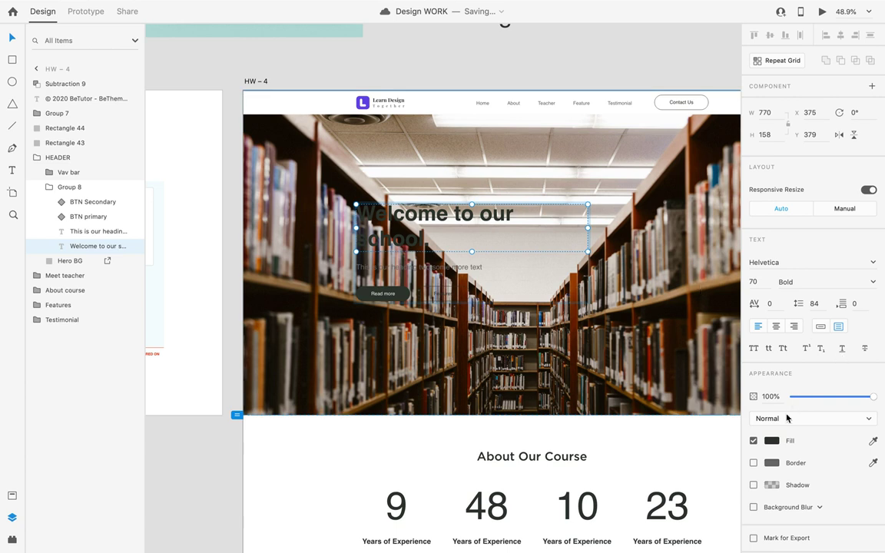
left_click(772, 440)
left_click(640, 504)
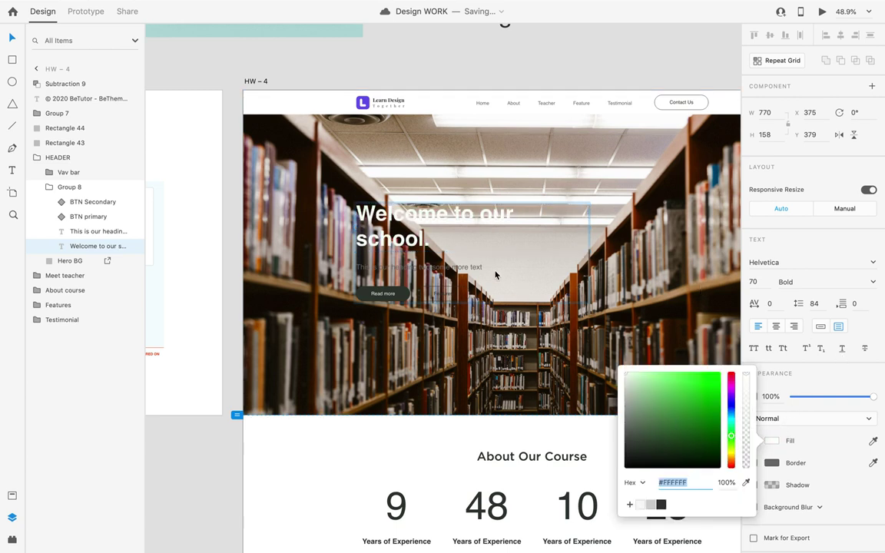
left_click(430, 269)
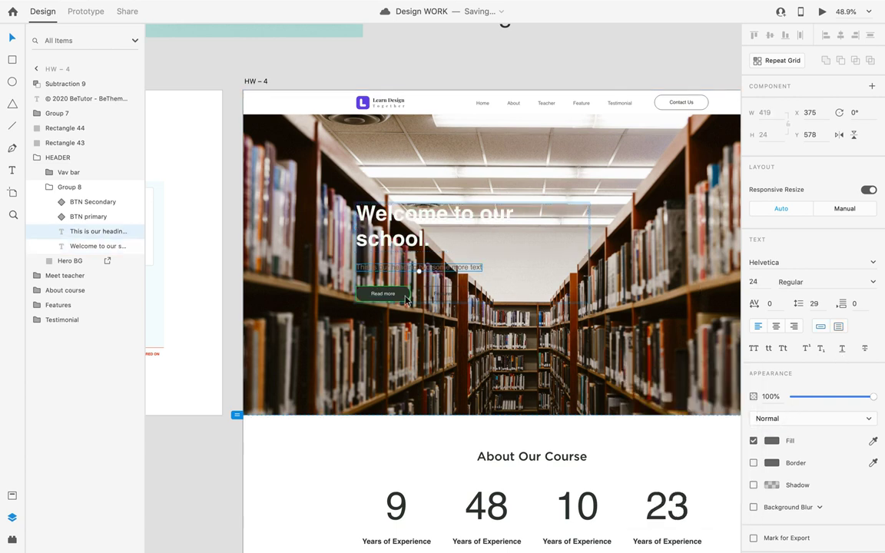
left_click(772, 441)
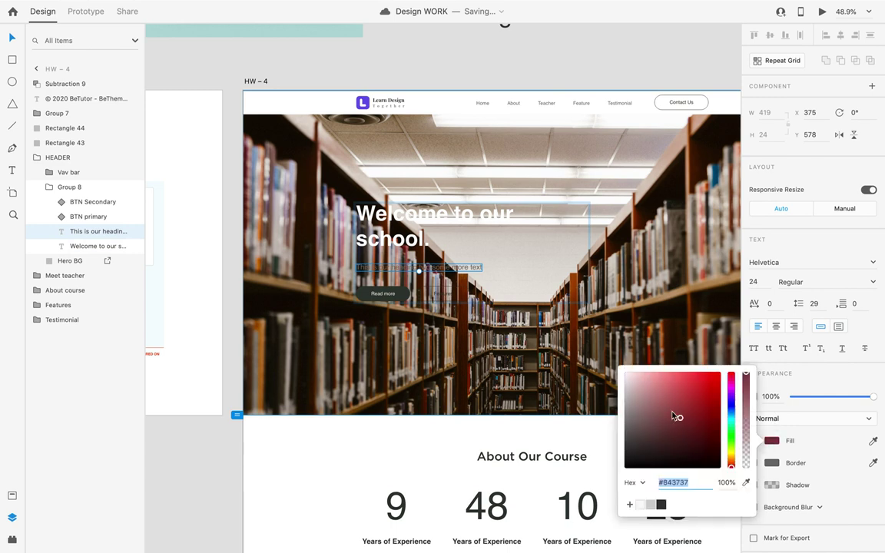
type("FFFFFF")
Set the background rectangle of the primary "Read more" button in the hero to #FFFFFF.
left_click(399, 298)
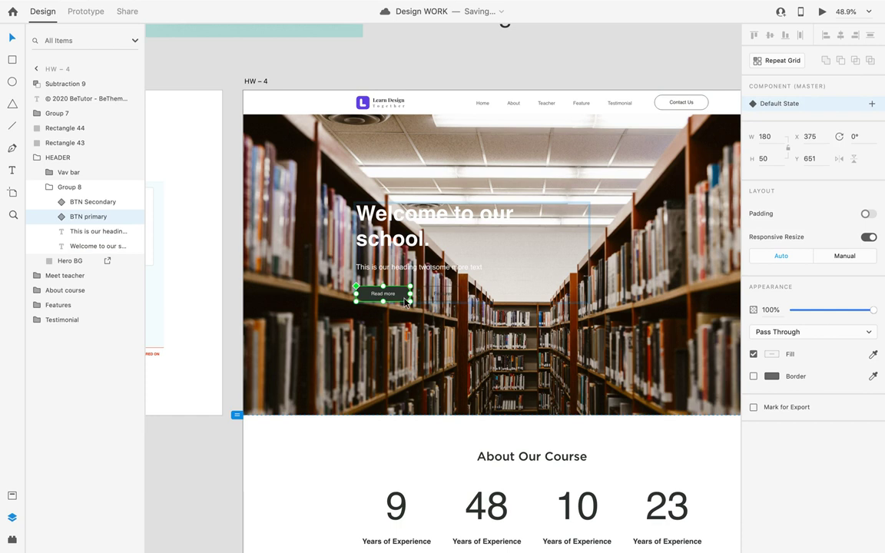
scroll(407, 292, "down", 2)
double_click(401, 259)
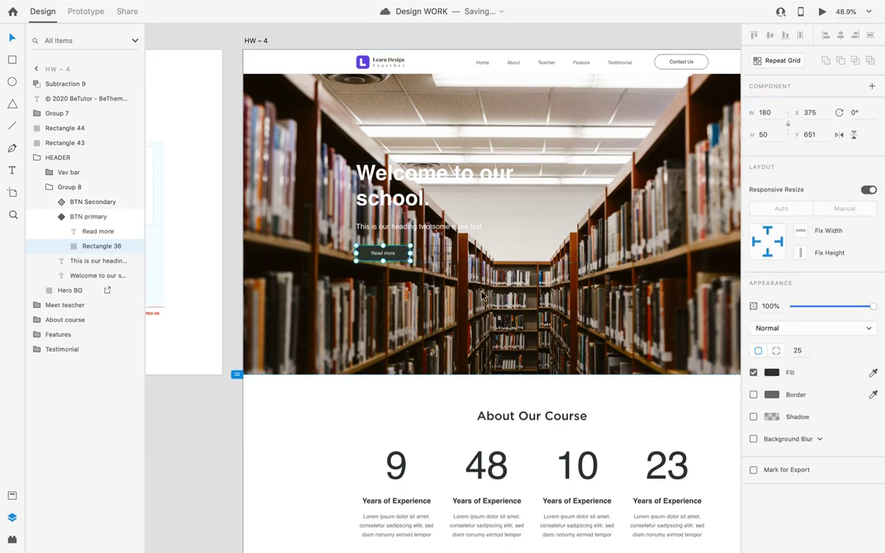
left_click(772, 371)
type("FFFFFF")
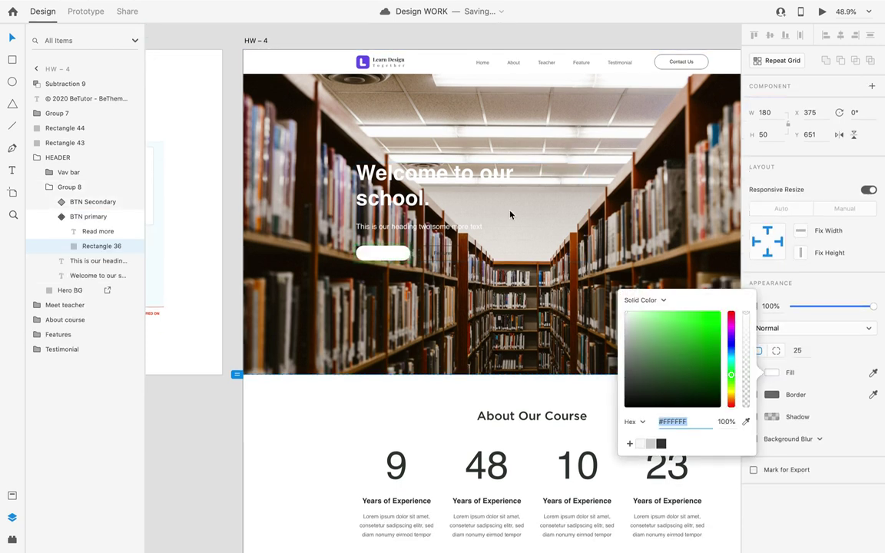
Set the "Read more" label in the primary button to the saved dark swatch #313931.
left_click(384, 253)
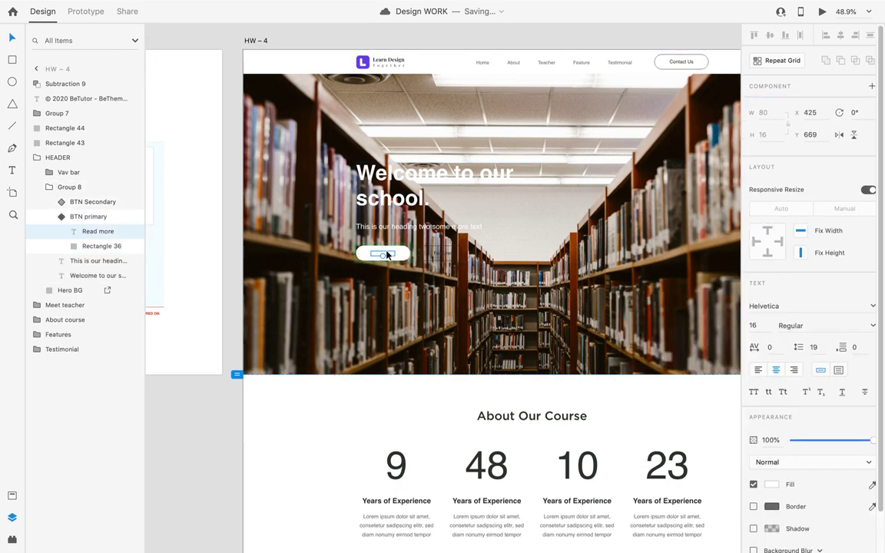
left_click(773, 484)
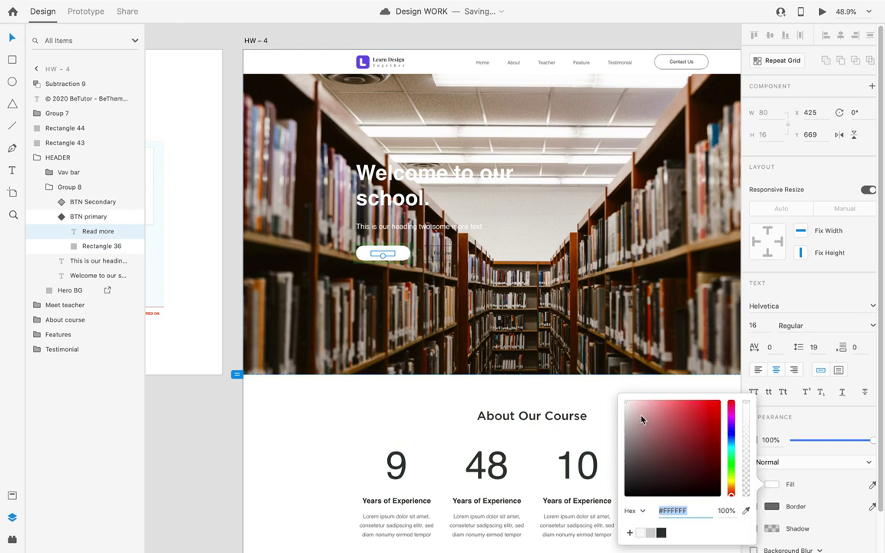
left_click(642, 450)
left_click(661, 533)
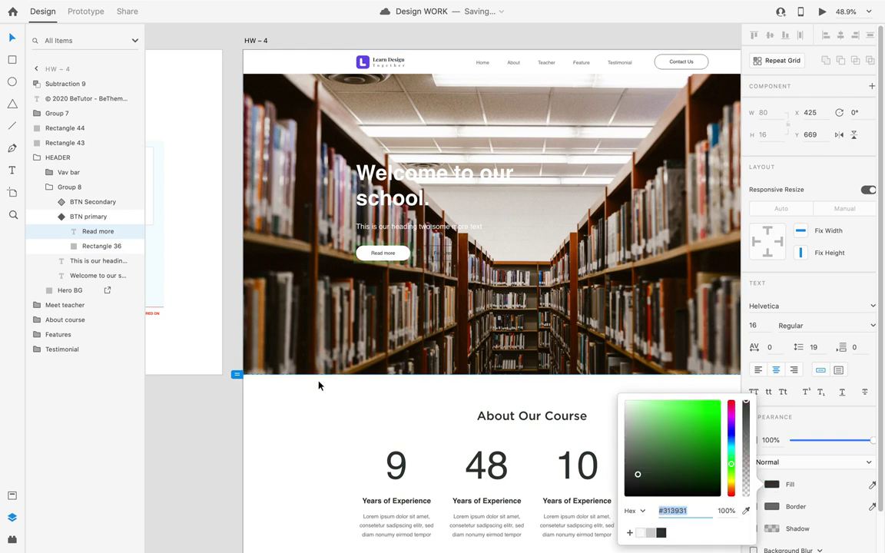
left_click(354, 416)
scroll(354, 415, "up", 3)
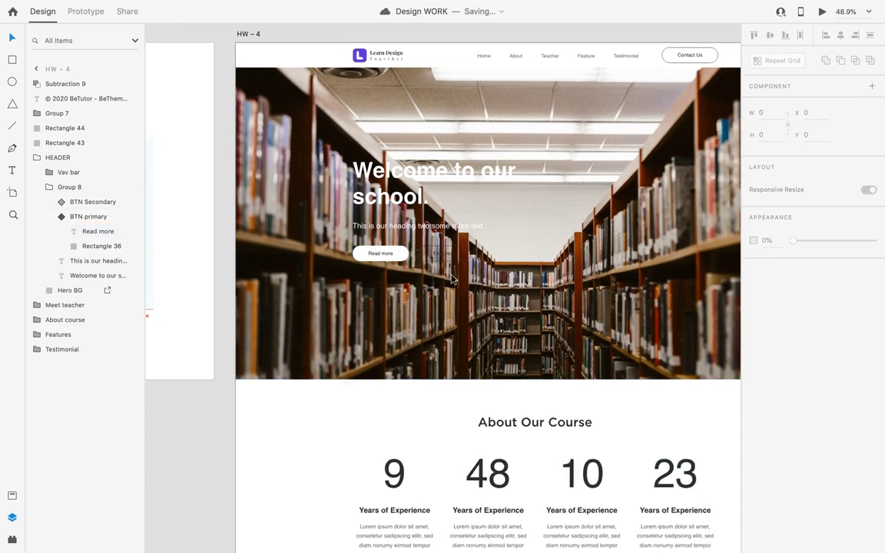
scroll(501, 274, "down", 4)
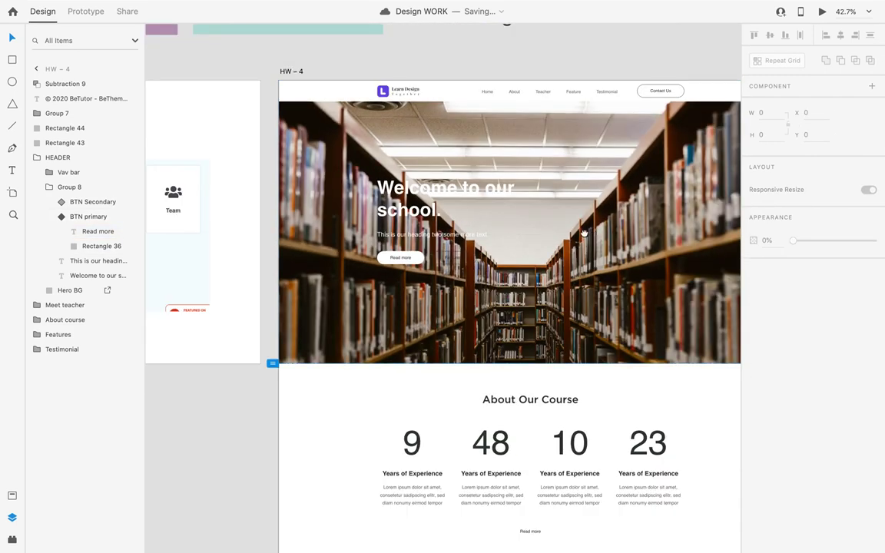
Open the Hero BG image fill on HW – 4 to examine how the library photo is cropped, keeping its current placement.
scroll(499, 271, "right", 2)
scroll(500, 271, "up", 2)
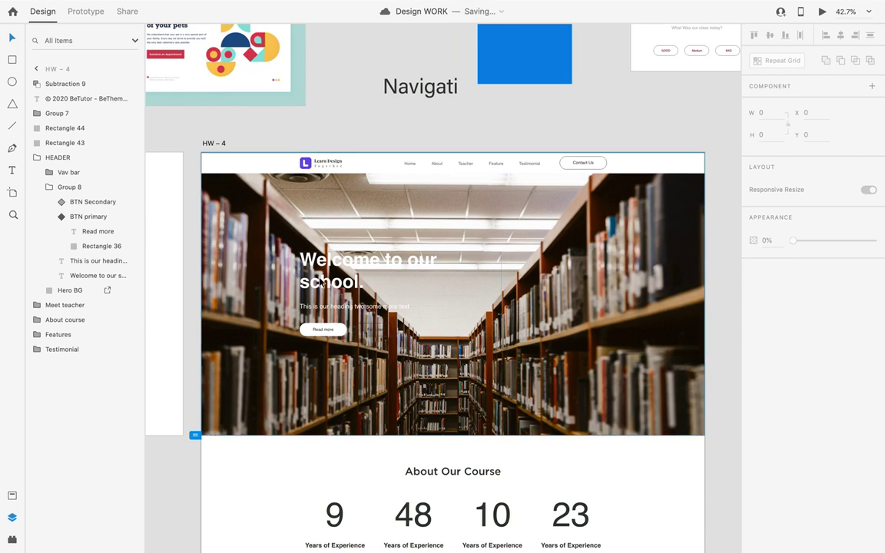
left_click(569, 287)
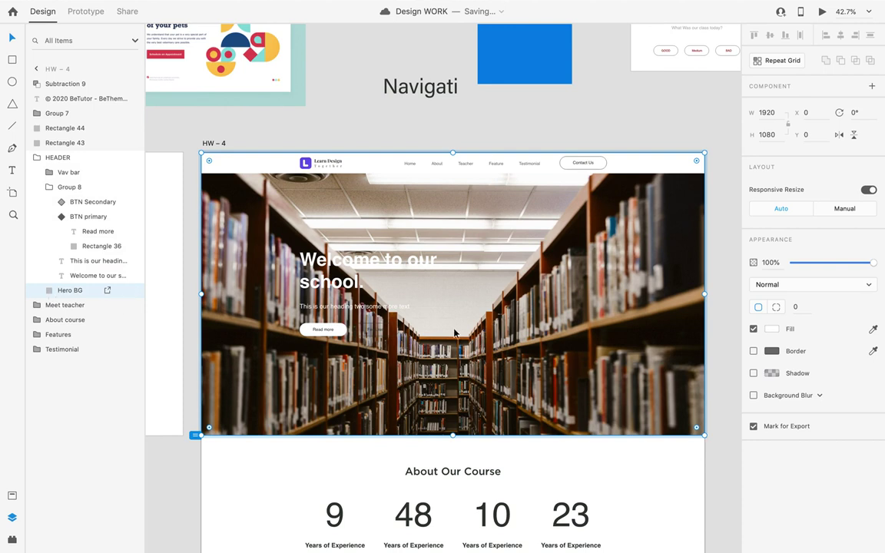
double_click(522, 288)
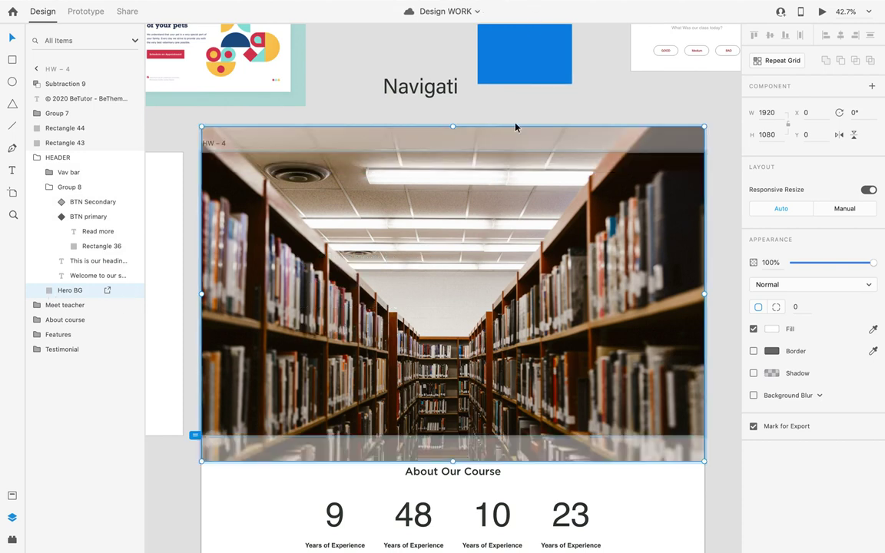
scroll(556, 281, "down", 2)
key("Escape")
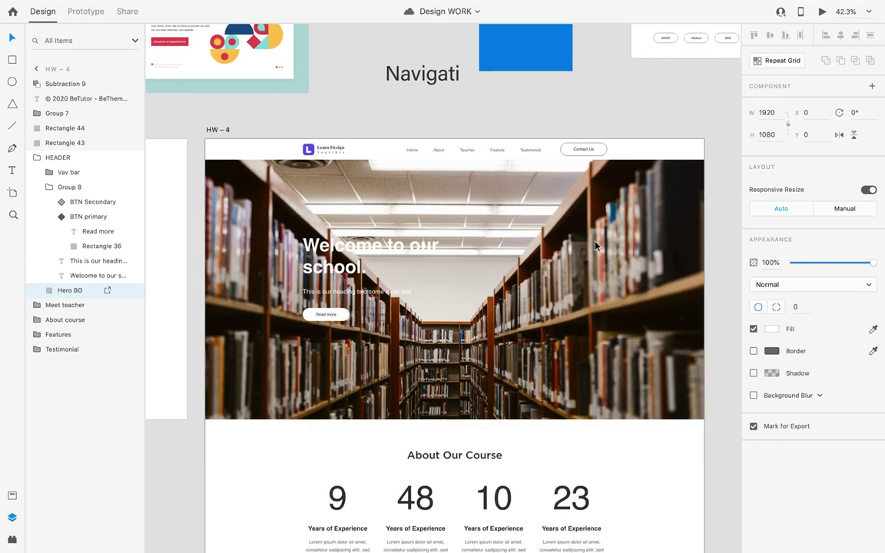
Draw a square of about 481 × 482 on the empty pasteboard beneath the HW – 2 and HW – 3 artboards.
scroll(589, 243, "down", 3)
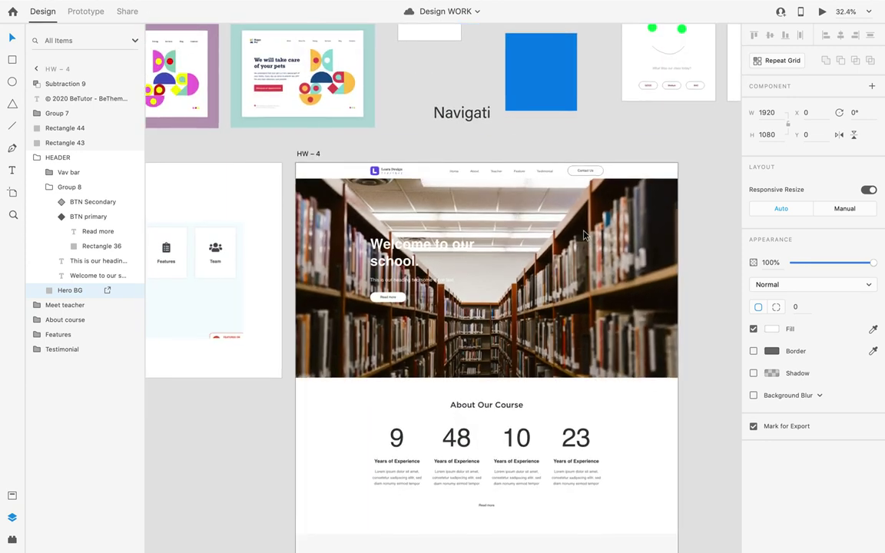
scroll(589, 243, "down", 6)
left_click(329, 296)
scroll(385, 325, "up", 6)
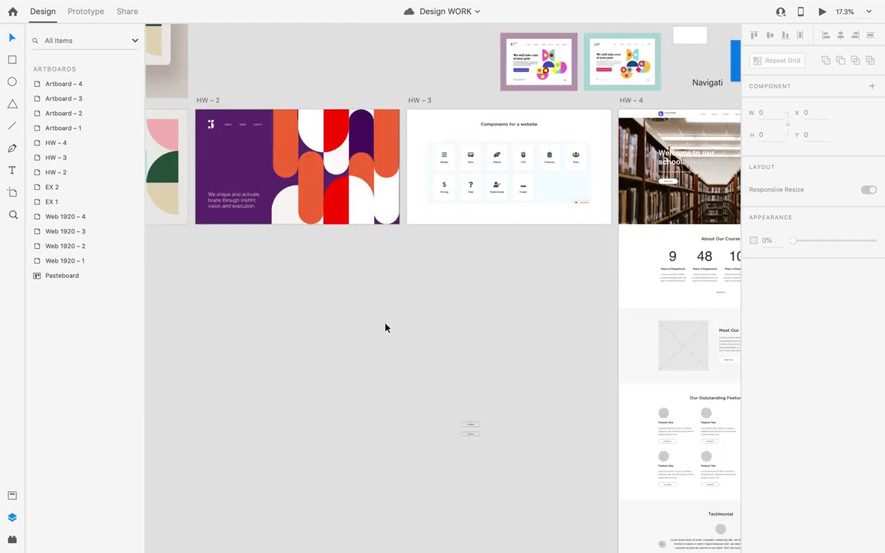
scroll(397, 331, "up", 3)
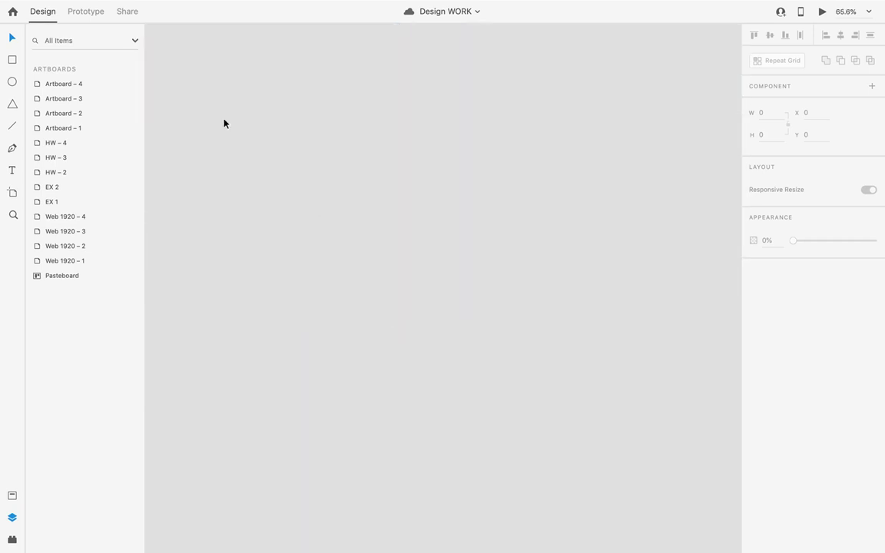
mouse_move(265, 125)
left_mouse_down()
mouse_move(405, 315)
mouse_move(445, 253)
mouse_move(437, 310)
mouse_move(459, 320)
left_mouse_up()
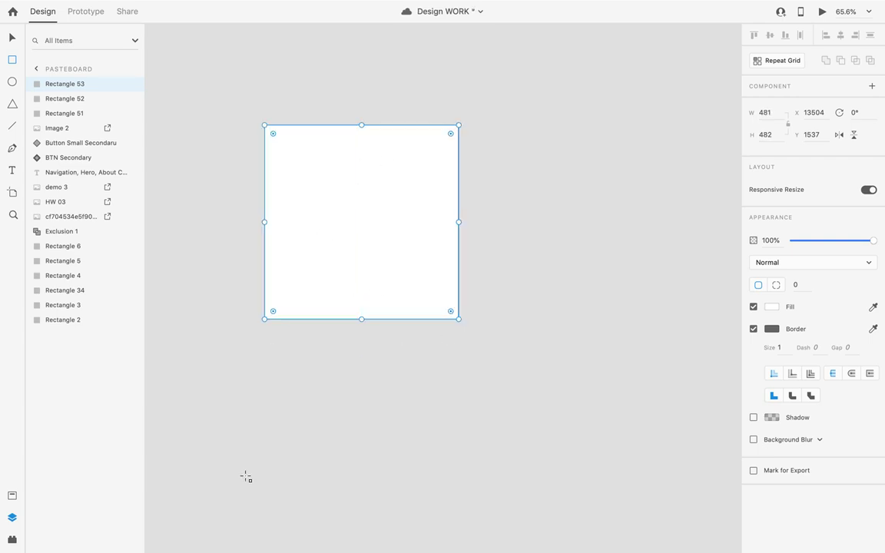
left_click(287, 498)
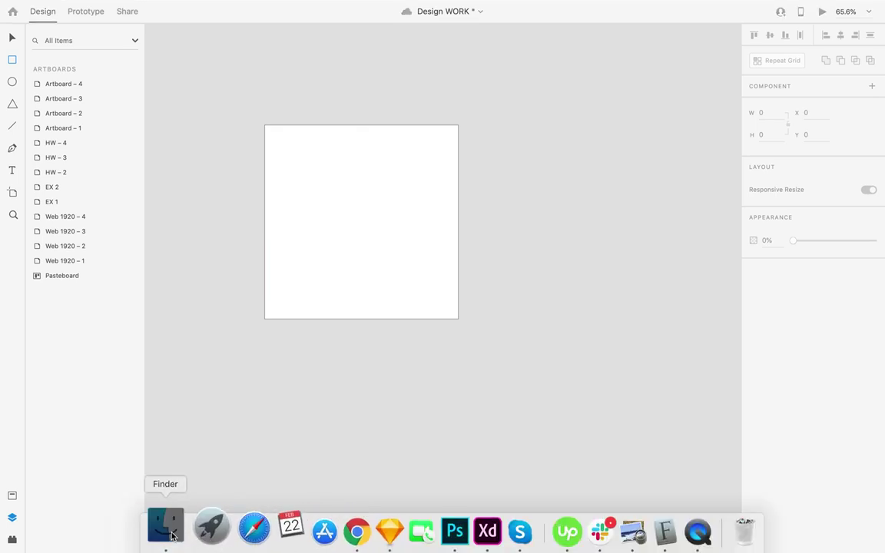
Copy the neonbrand classroom photo from the Downloads folder in Finder and paste it onto the Adobe XD pasteboard.
left_click(142, 530)
left_click(206, 138)
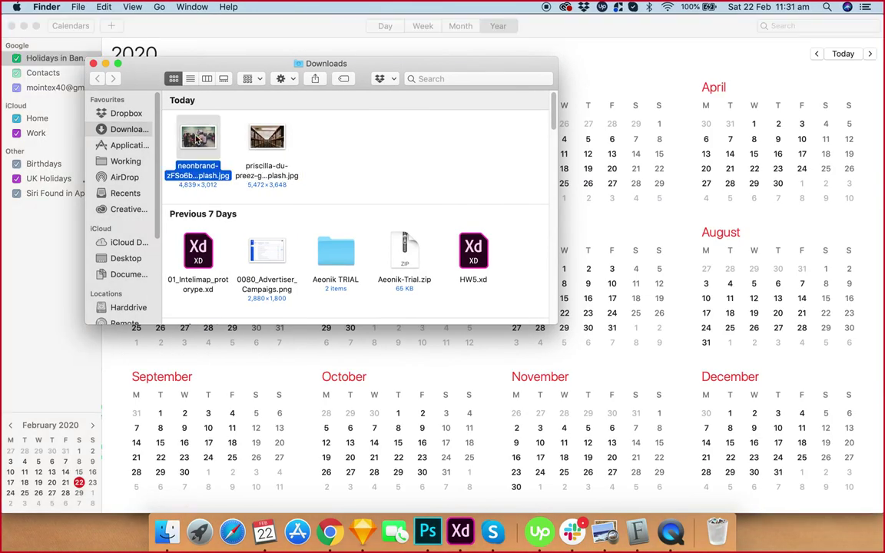
left_click(461, 526)
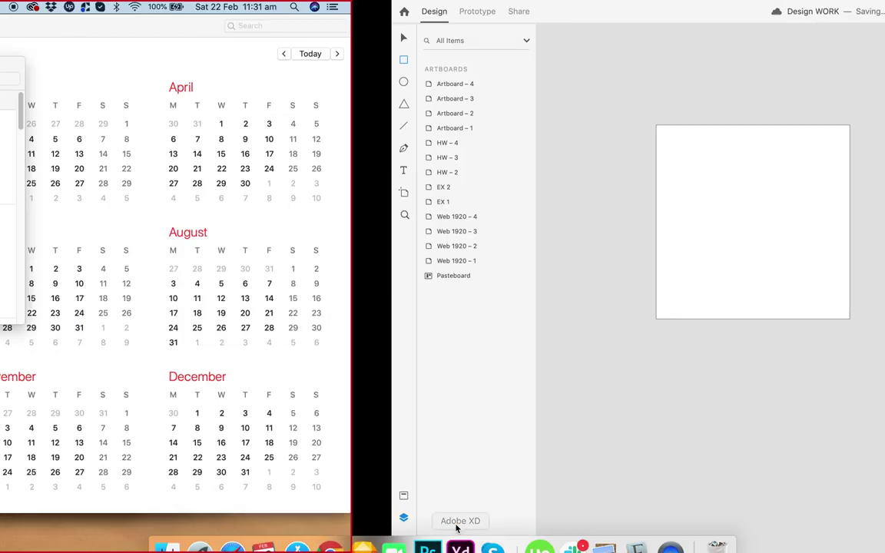
key("super+v")
scroll(551, 252, "down", 5)
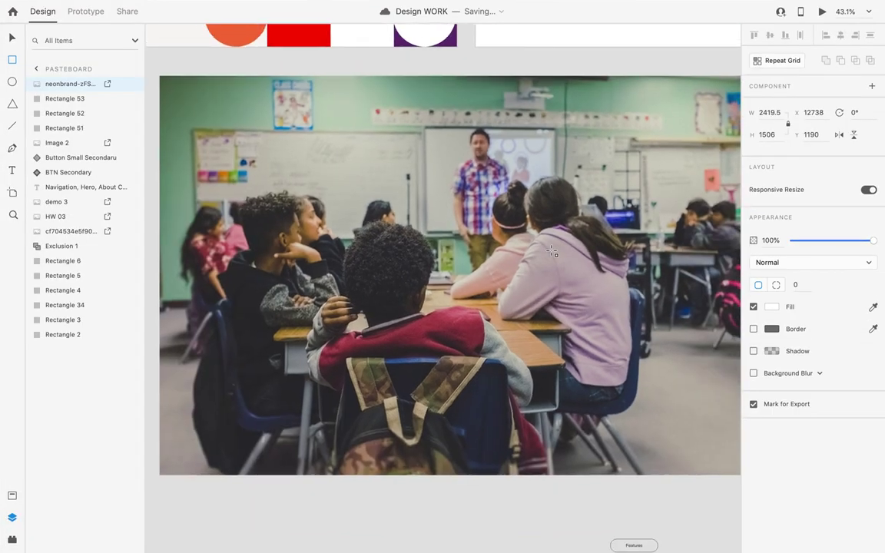
Scale the pasted classroom photo down to about 1010 × 629 and move it over the lower part of the white square.
left_click(13, 36)
left_click_drag(659, 409, 361, 247)
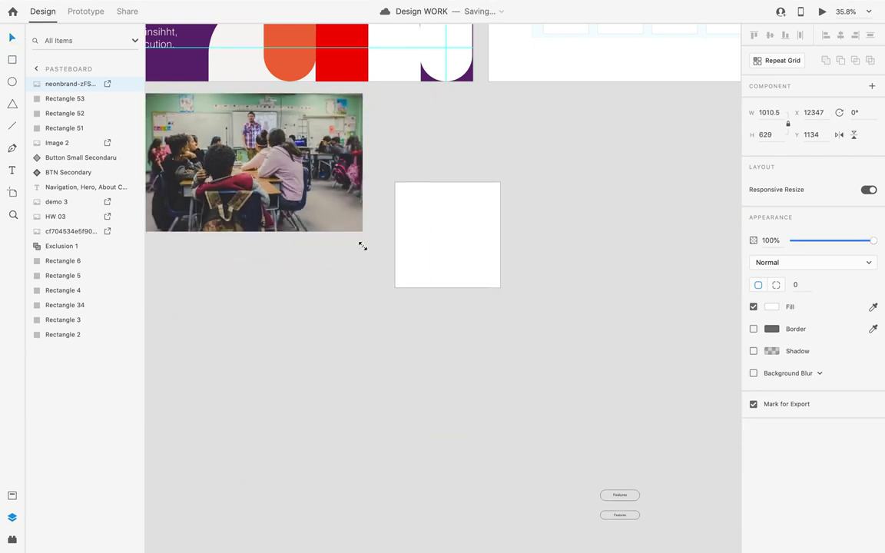
left_click_drag(343, 196, 574, 308)
key("ctrl+3")
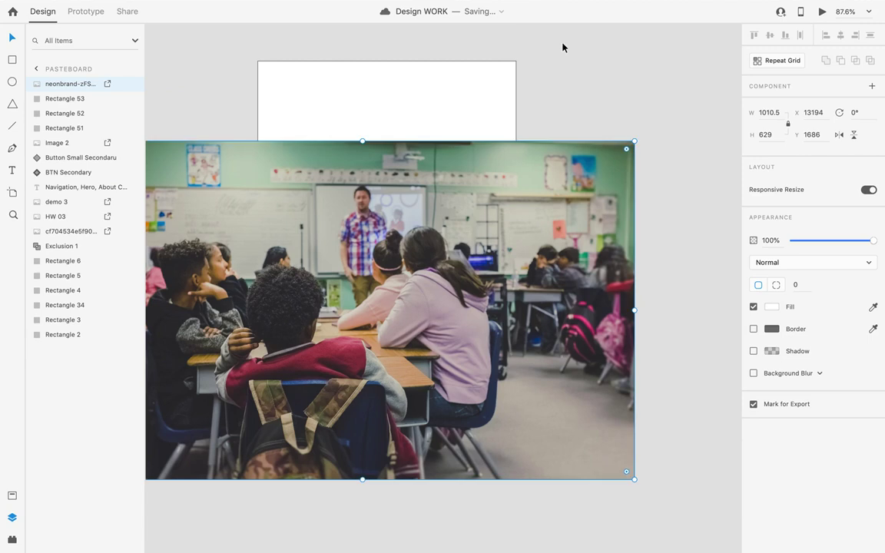
Reposition the photo to about X 13341, Y 1608 and the white square to about X 13640, Y 1535 so they overlap.
left_click(490, 121)
left_click(568, 113)
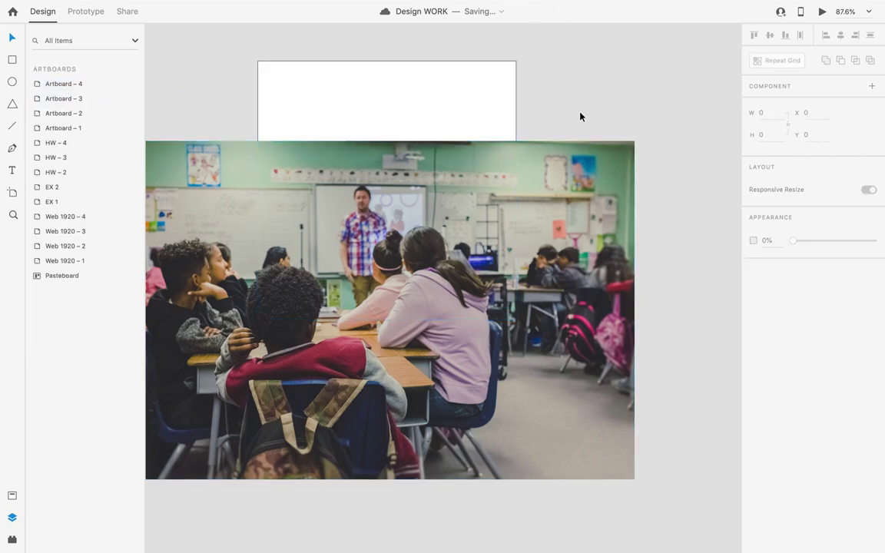
scroll(522, 113, "up", 2)
left_click_drag(474, 113, 553, 78)
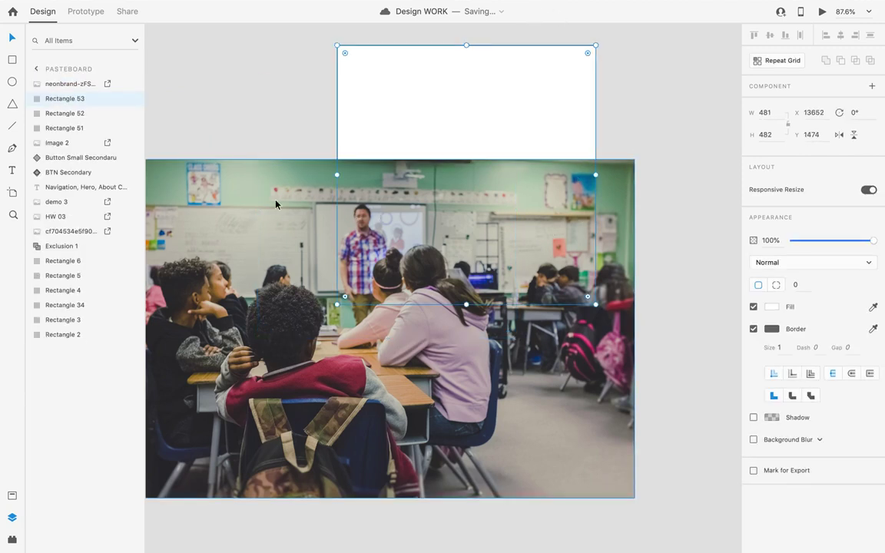
left_click(245, 179)
left_click_drag(245, 179, 353, 158)
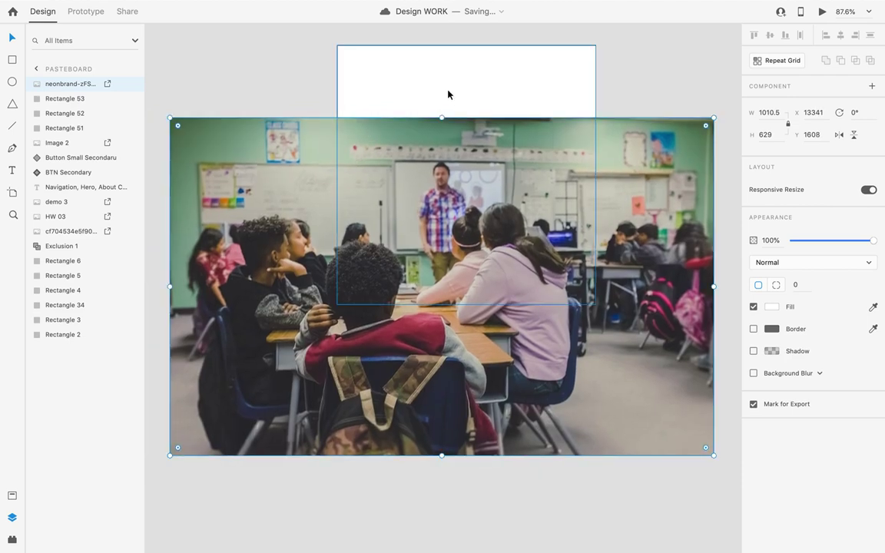
left_click(456, 72)
mouse_move(456, 71)
left_mouse_down()
mouse_move(452, 115)
mouse_move(471, 63)
left_mouse_up()
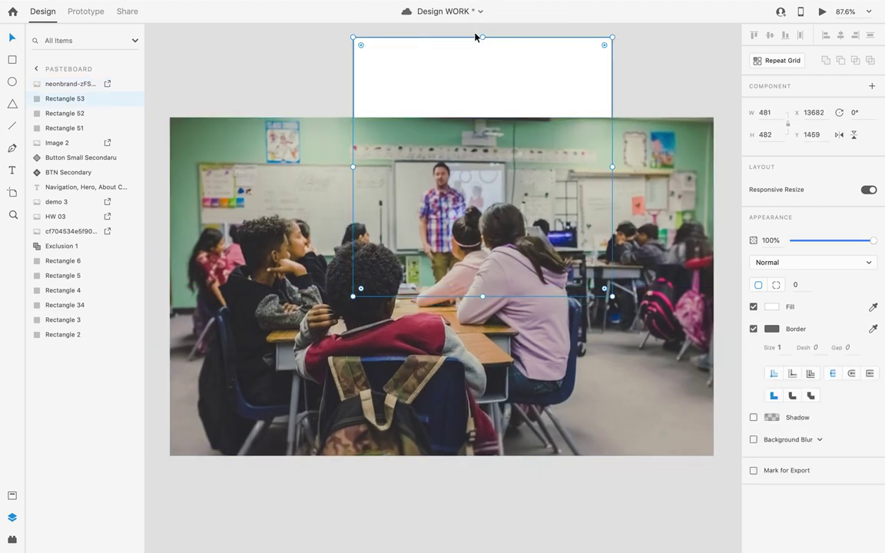
left_click(302, 100)
left_click_drag(460, 95, 439, 133)
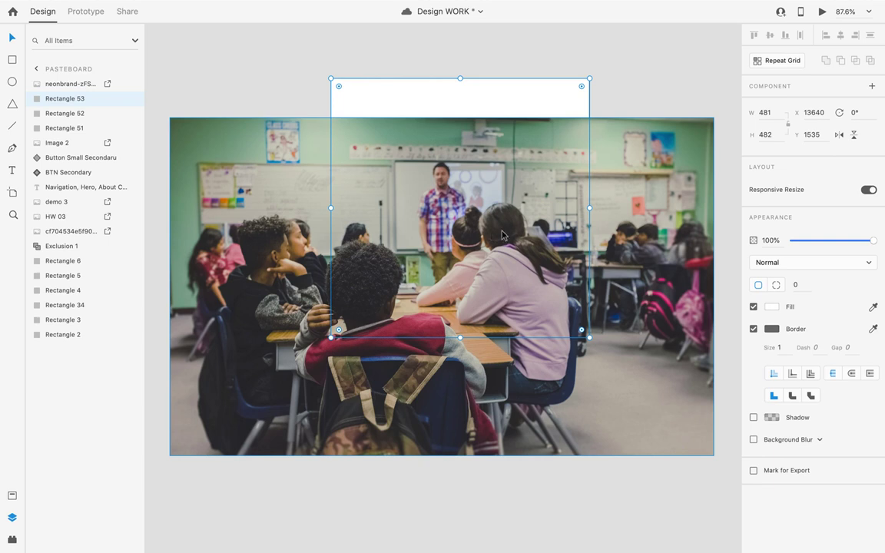
Place the white square above the classroom photo in the layer order and mask the photo with the square's shape.
left_click_drag(64, 95, 70, 80)
left_click(653, 228, "shift")
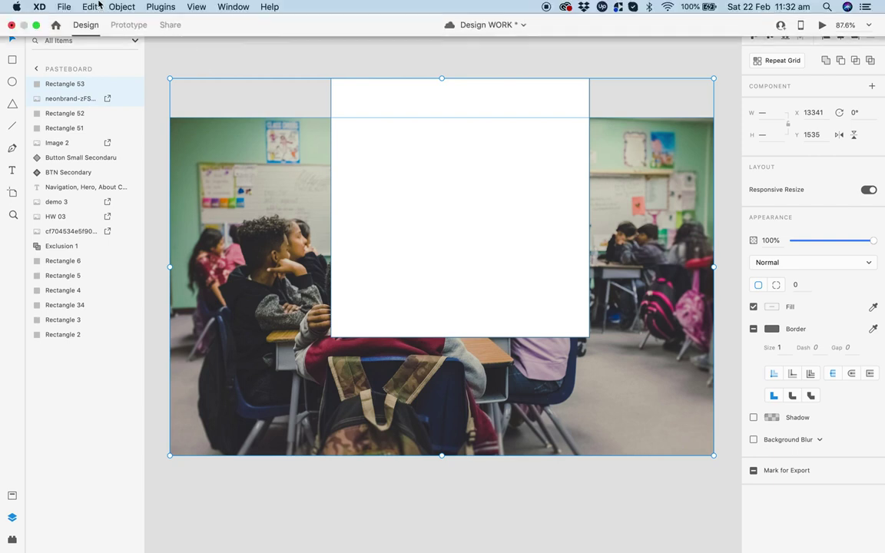
left_click(120, 7)
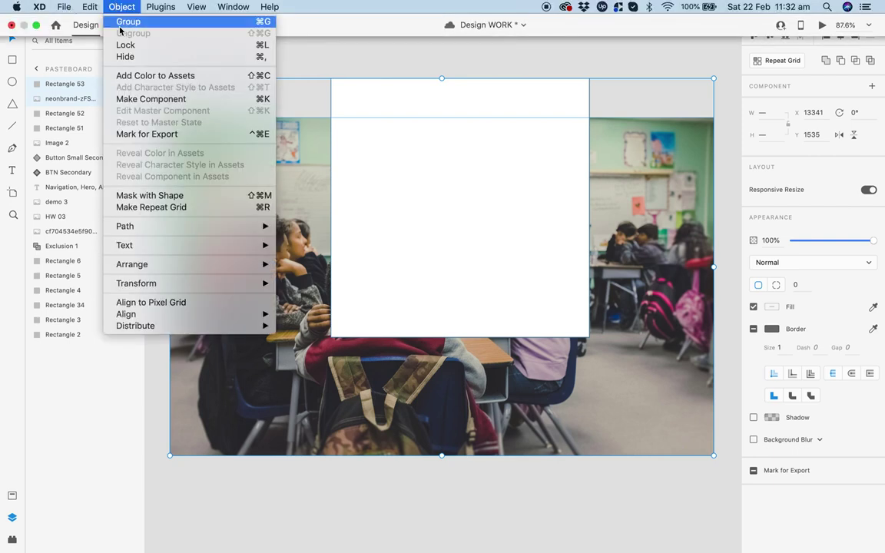
left_click(146, 200)
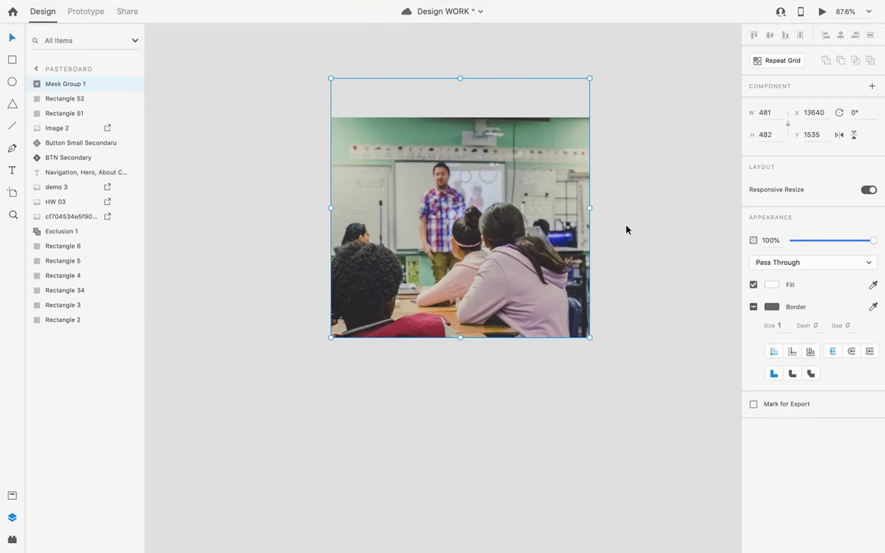
left_click(628, 226)
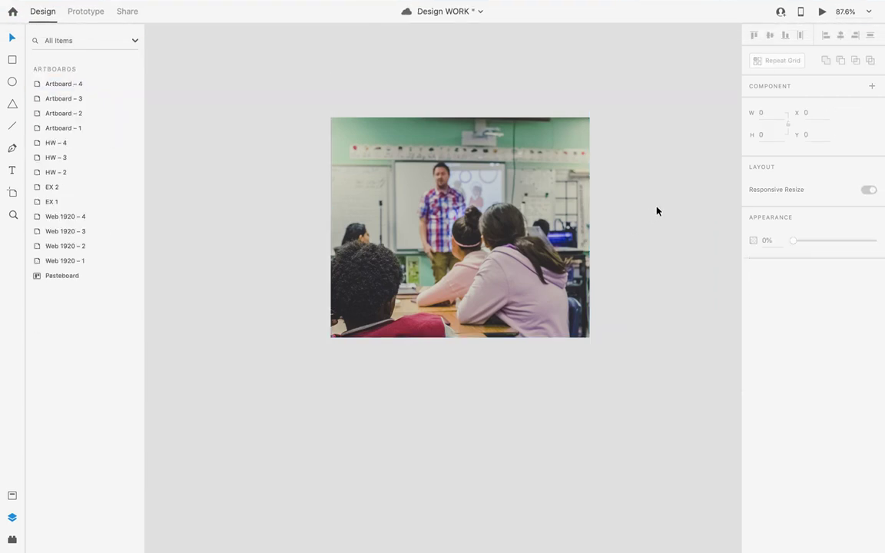
Enter the mask group and move the classroom photo inside it to about X 13605, Y 1518.
scroll(657, 209, "down", 3)
scroll(637, 223, "down", 5)
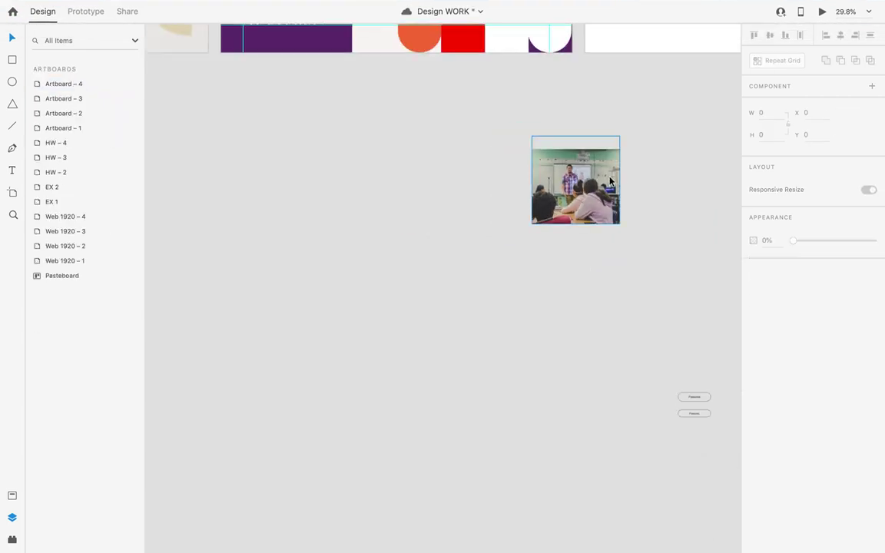
scroll(610, 180, "up", 3)
scroll(611, 180, "right", 2)
left_click(503, 261)
double_click(503, 259)
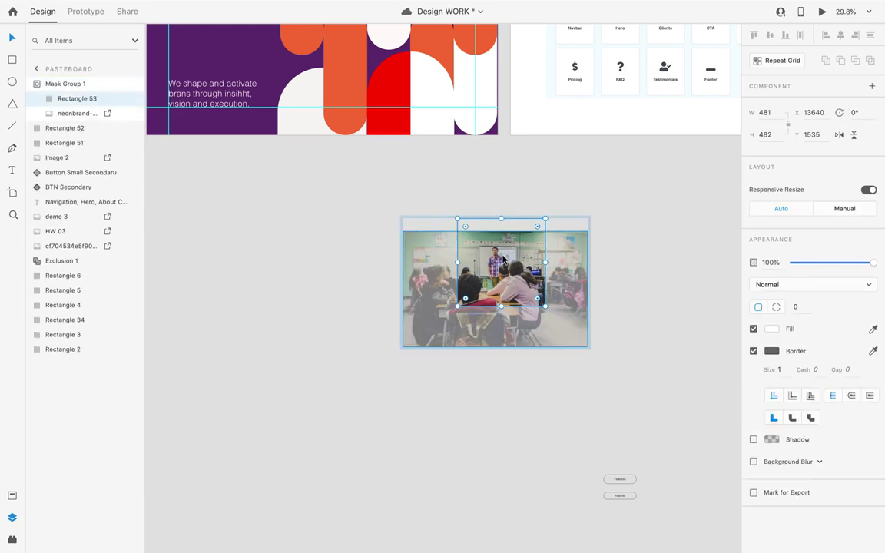
left_click_drag(509, 276, 514, 278)
scroll(514, 278, "up", 5)
left_click_drag(416, 245, 495, 231)
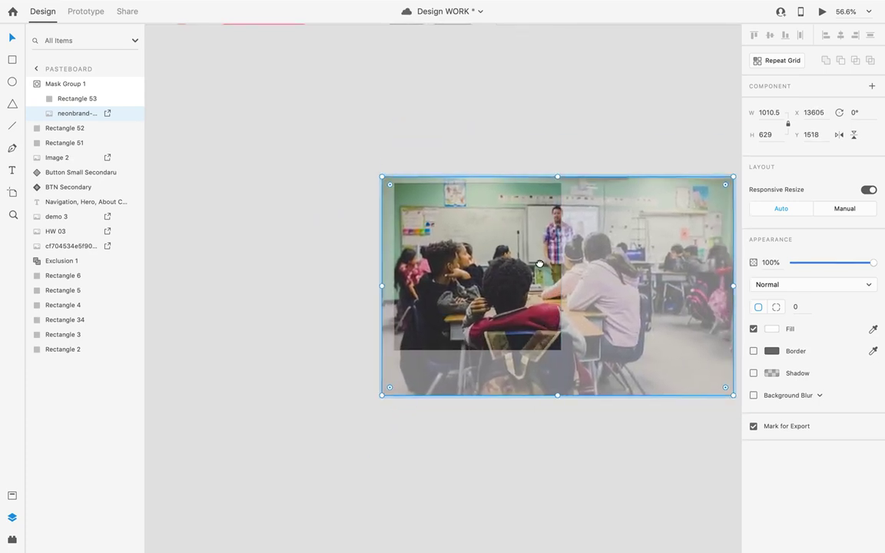
Scale the masked photo to about 801.5 × 499 and shift it to about X 13515 within the mask.
scroll(568, 300, "right", 3)
scroll(568, 300, "down", 1)
left_click_drag(634, 361, 566, 331)
left_click_drag(387, 221, 360, 221)
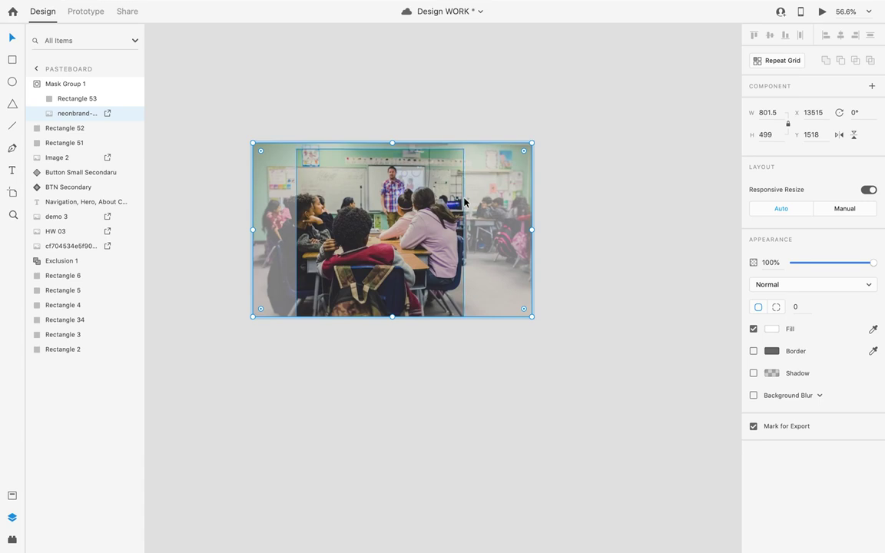
Widen the mask rectangle on both sides to about 748 so it reveals more of the classroom photo.
left_click(404, 215)
left_click_drag(461, 233, 522, 233)
left_click_drag(300, 235, 261, 232)
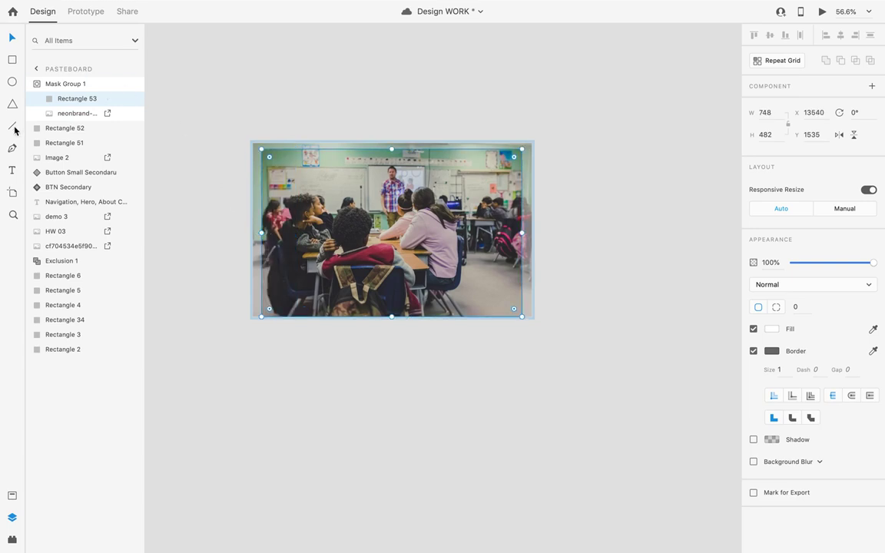
Examine the mask group's structure by selecting its rectangle and photo layers in turn, and leave the group.
left_click(58, 113)
left_click(69, 98)
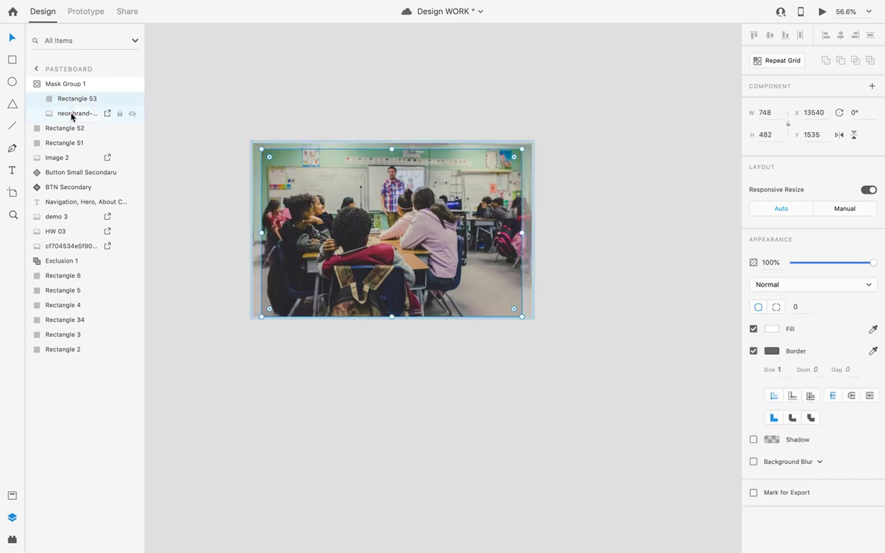
left_click(62, 86)
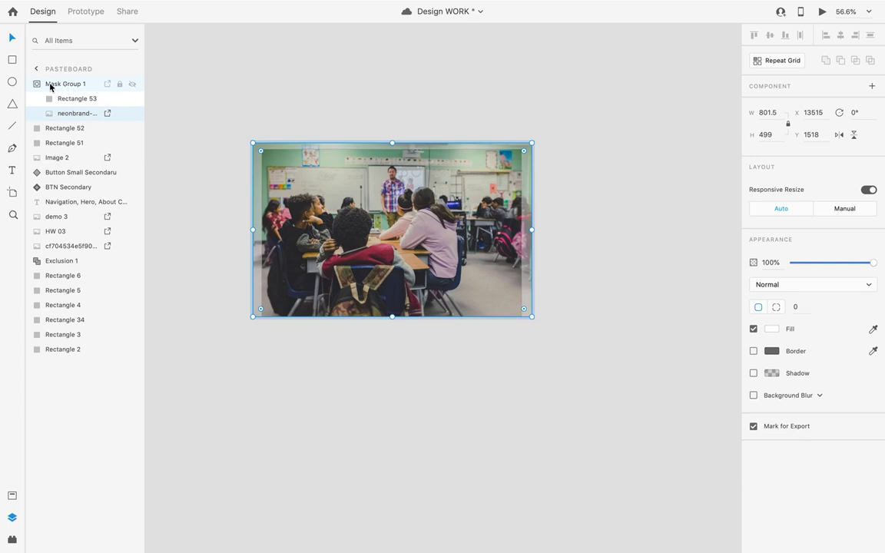
left_click(39, 85)
left_click(38, 84)
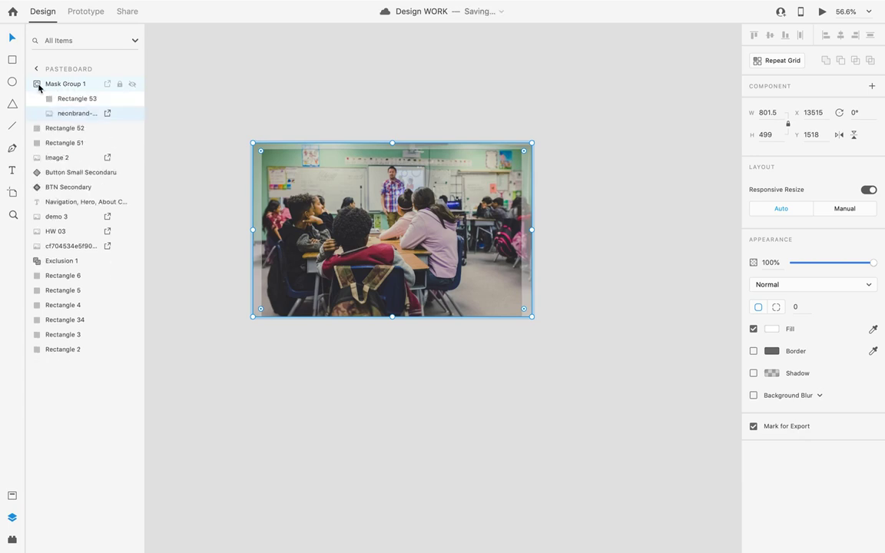
left_click(66, 98)
left_click(66, 116)
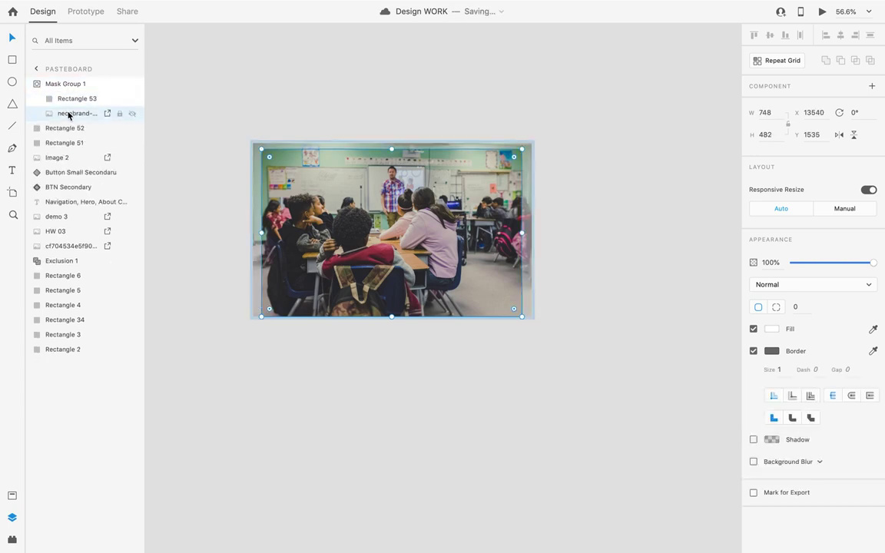
mouse_move(251, 228)
left_mouse_down()
mouse_move(271, 228)
mouse_move(251, 229)
left_mouse_up()
left_click(581, 104)
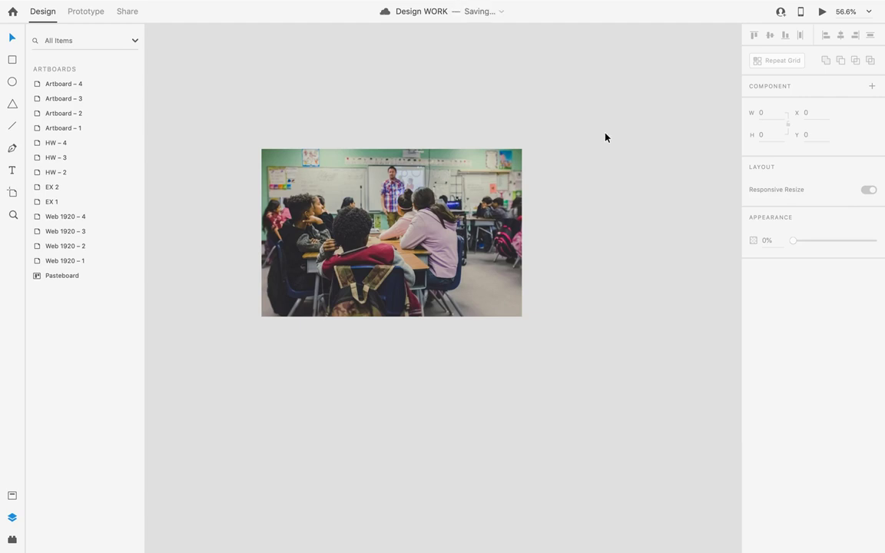
Bring the HW – 4 artboard's hero section back into view.
key("super+0")
scroll(641, 197, "up", 10)
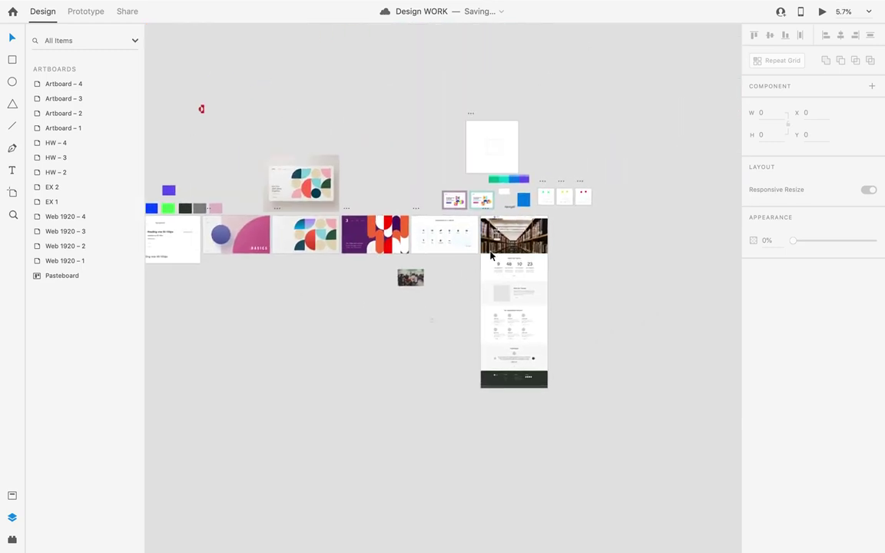
scroll(407, 330, "down", 2)
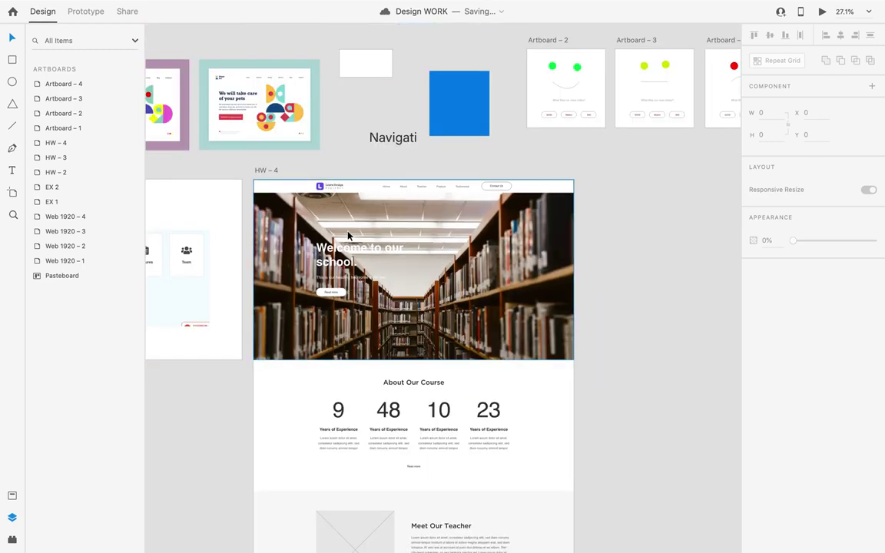
Enlarge the library photo inside the Hero BG rectangle so it extends past the hero's sides and top.
scroll(344, 265, "up", 2)
double_click(529, 340)
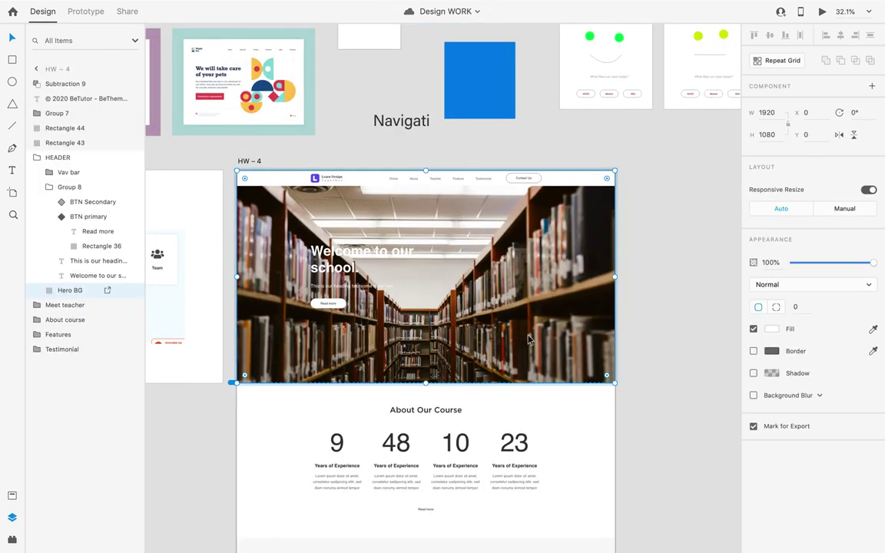
left_click(670, 228)
left_click(586, 257)
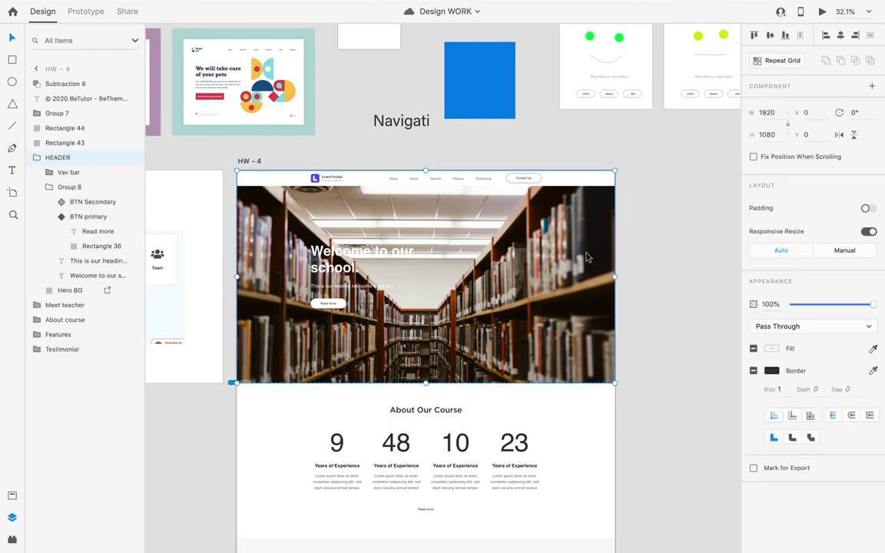
double_click(586, 258)
double_click(525, 263)
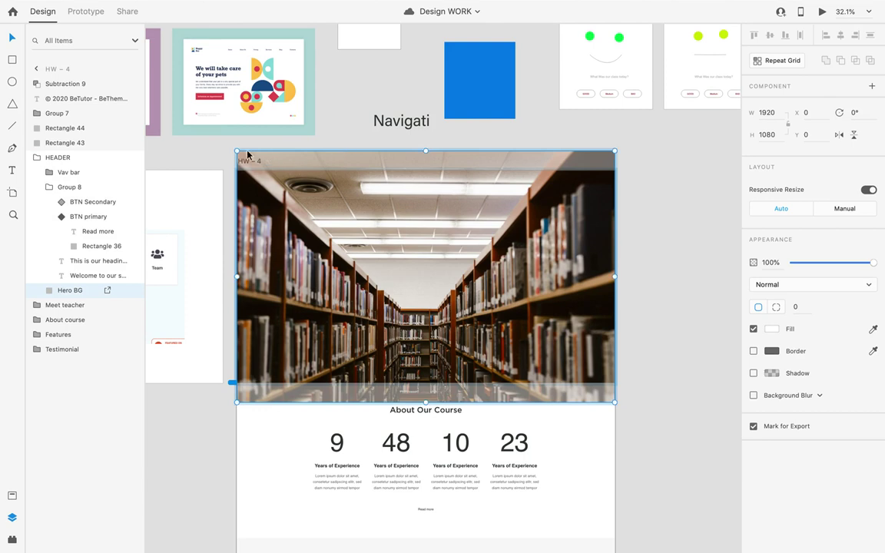
left_click_drag(237, 151, 201, 121)
left_click_drag(615, 135, 626, 124)
left_click(687, 162)
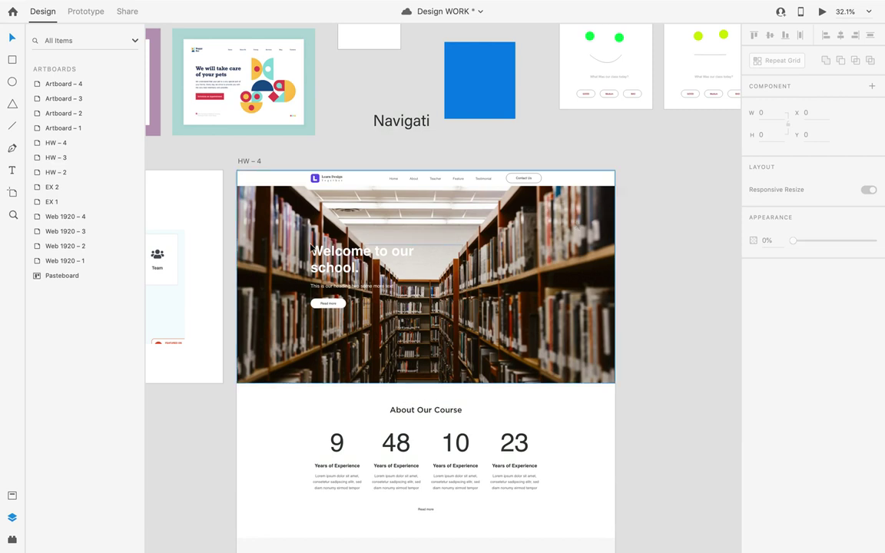
Examine how the heading, subheading and buttons read against the enlarged library photo at different zoom levels.
scroll(328, 317, "up", 3)
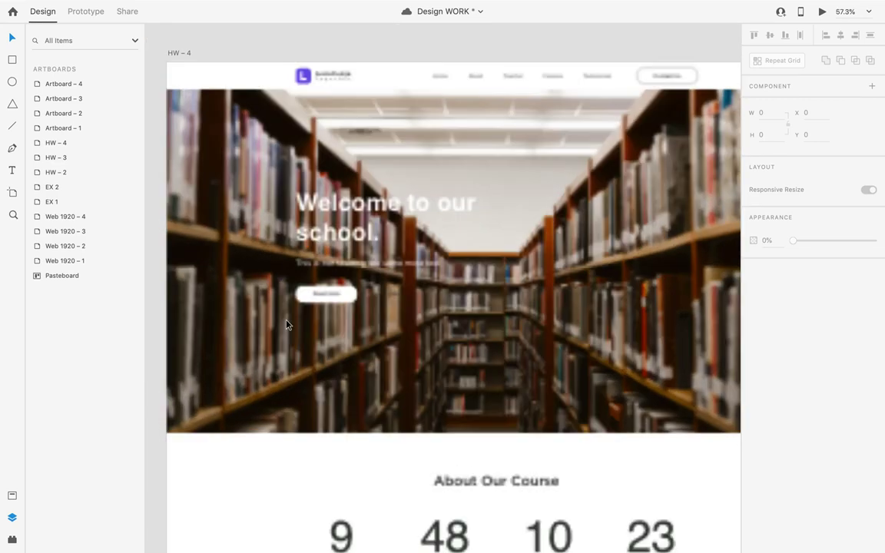
scroll(287, 322, "down", 2)
scroll(356, 268, "down", 2)
scroll(464, 220, "up", 2)
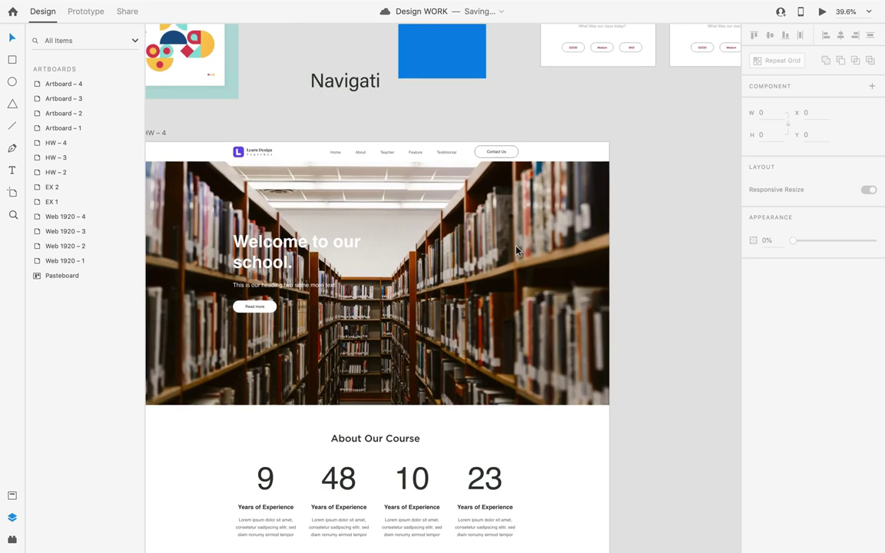
scroll(538, 223, "down", 2)
scroll(537, 223, "down", 2)
scroll(499, 207, "up", 2)
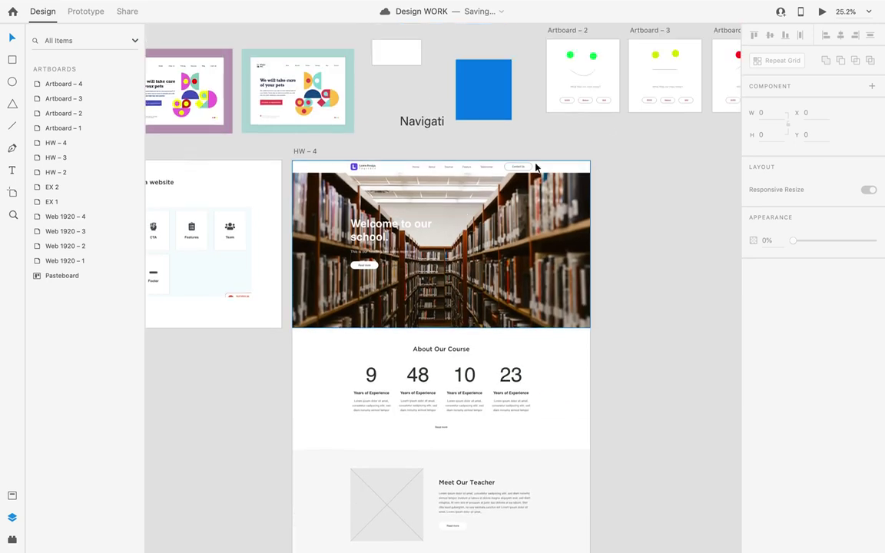
scroll(444, 206, "up", 3)
scroll(481, 248, "down", 2)
scroll(340, 266, "up", 3)
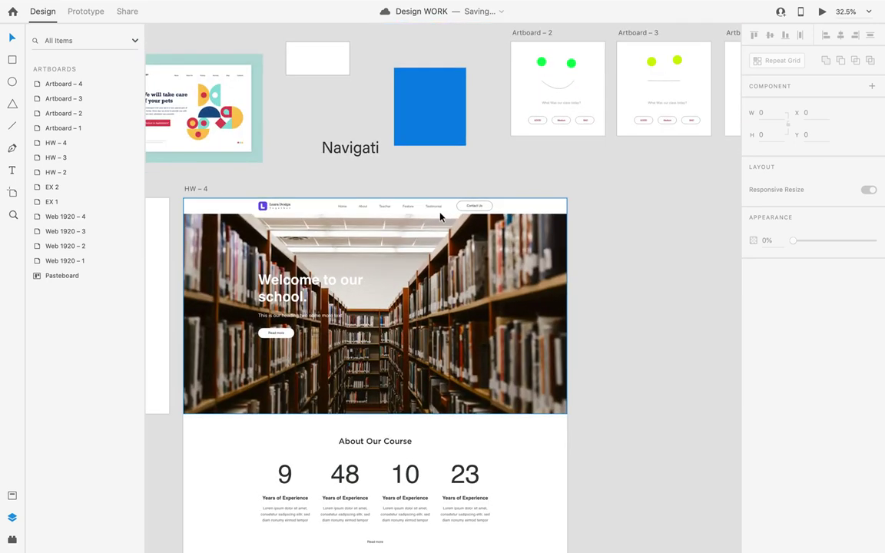
scroll(389, 271, "up", 3)
scroll(392, 227, "down", 3)
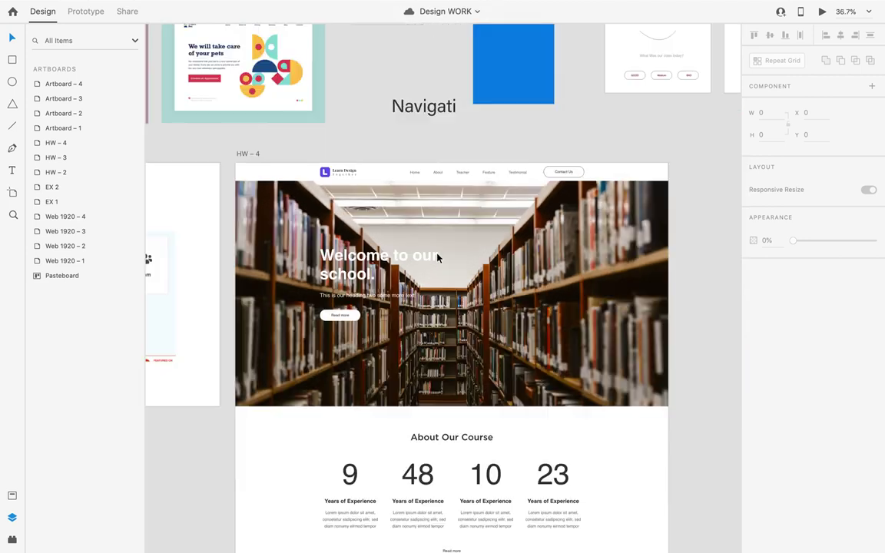
Draw a rectangle about 1945 × 1123 over the hero photo for an overlay.
left_click(578, 235)
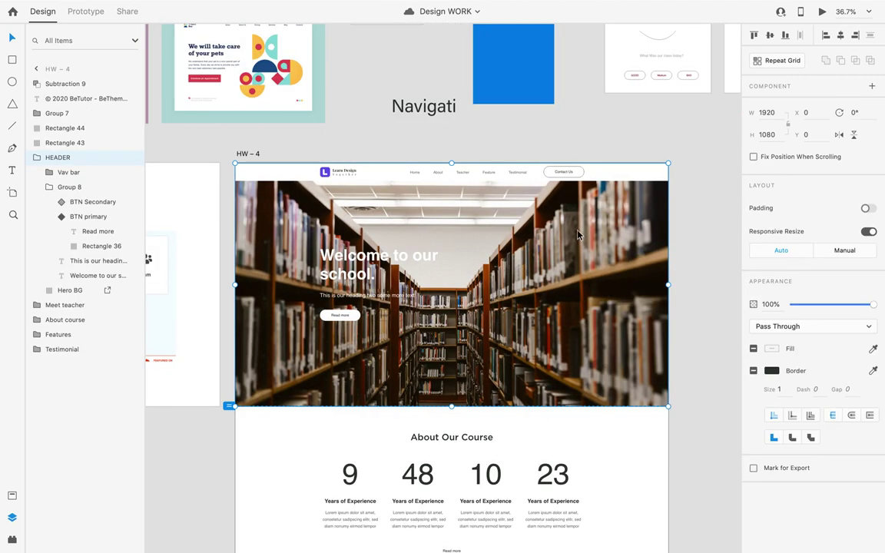
left_click(49, 293)
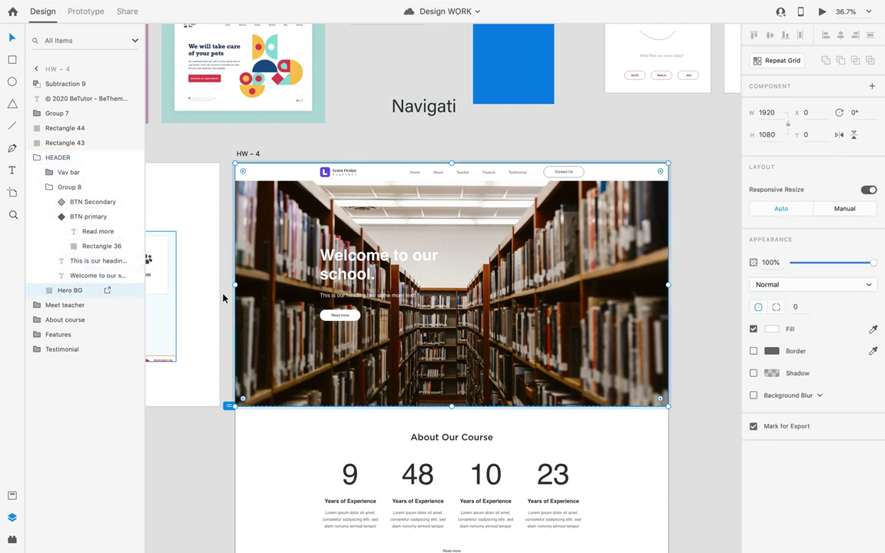
double_click(572, 276)
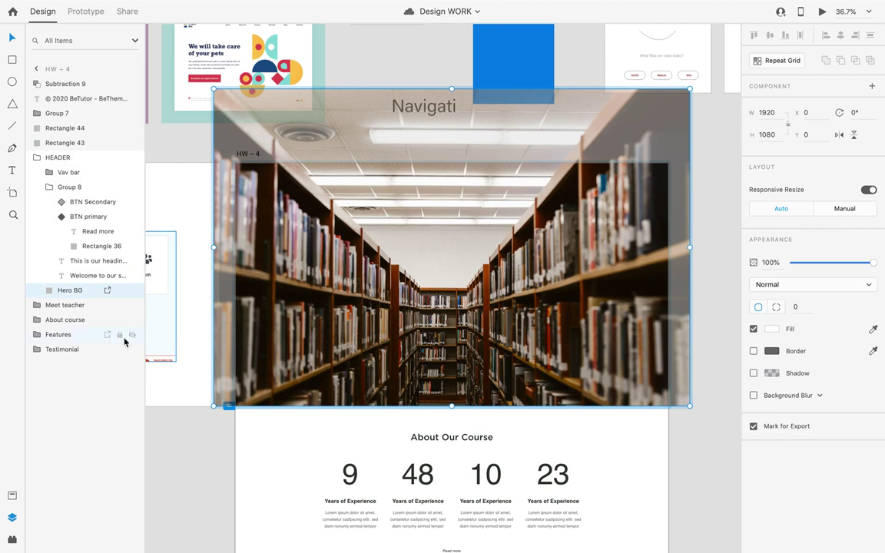
left_click(13, 61)
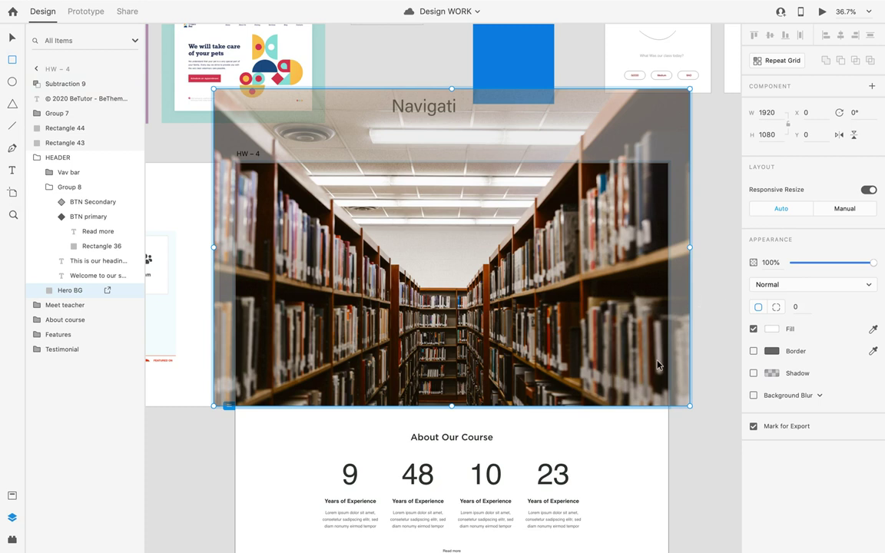
left_click_drag(671, 433, 233, 176)
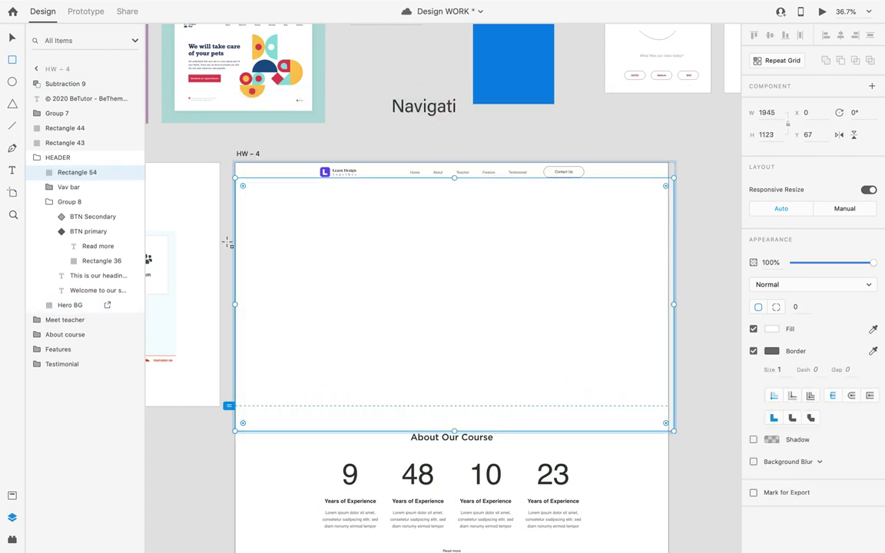
Resize the new rectangle to 1920 × 1000 at Y 80 so it fits the hero area below the navigation bar.
left_click(10, 41)
left_click_drag(455, 428, 456, 406)
left_click_drag(675, 292, 668, 292)
mouse_move(452, 177)
left_mouse_down()
mouse_move(452, 200)
mouse_move(451, 181)
left_mouse_up()
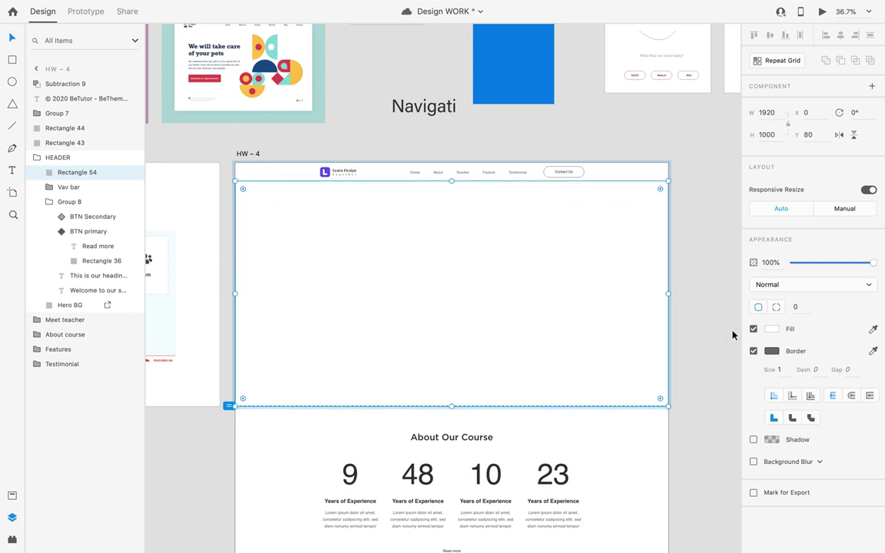
Remove the overlay rectangle's border and fill it with solid black.
left_click(752, 350)
left_click(771, 329)
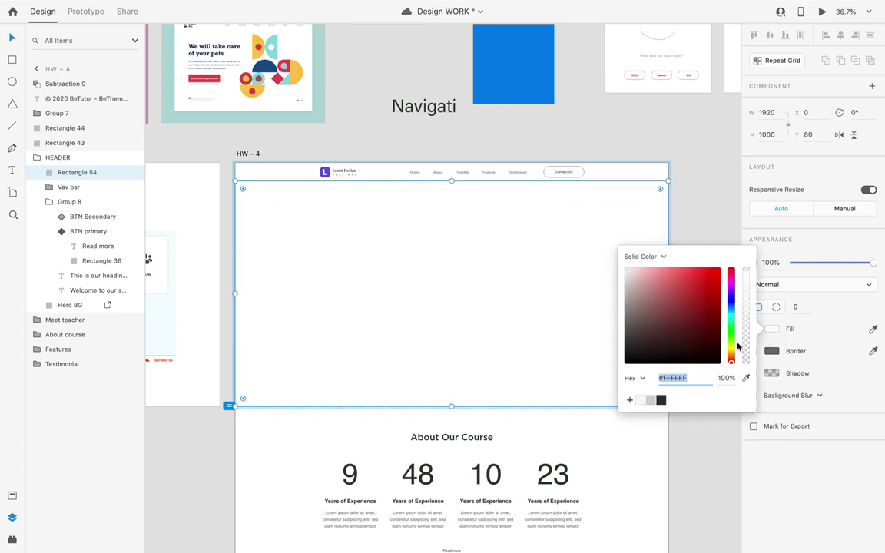
left_click_drag(671, 311, 576, 418)
left_click(691, 197)
scroll(667, 274, "up", 3)
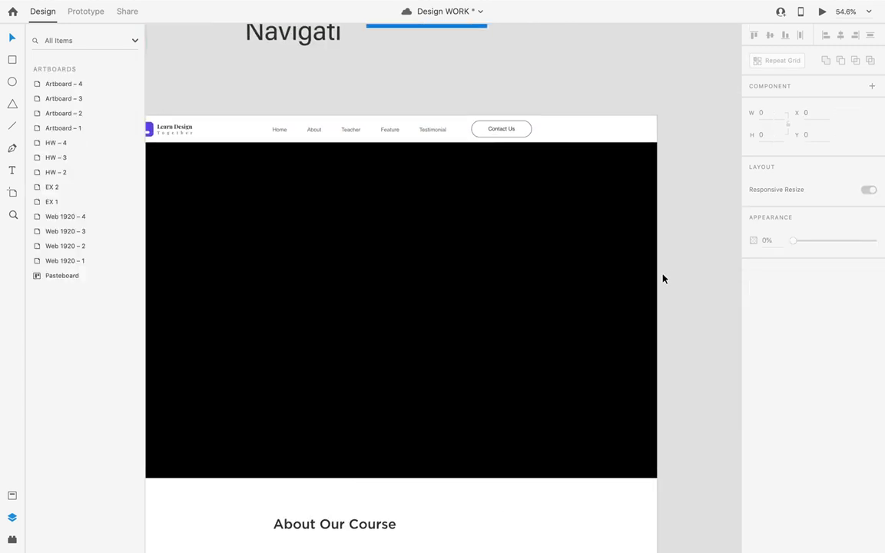
Reorder the black rectangle within the HEADER group to sit below the text and buttons, directly above Hero BG.
left_click(638, 287)
scroll(637, 287, "down", 4)
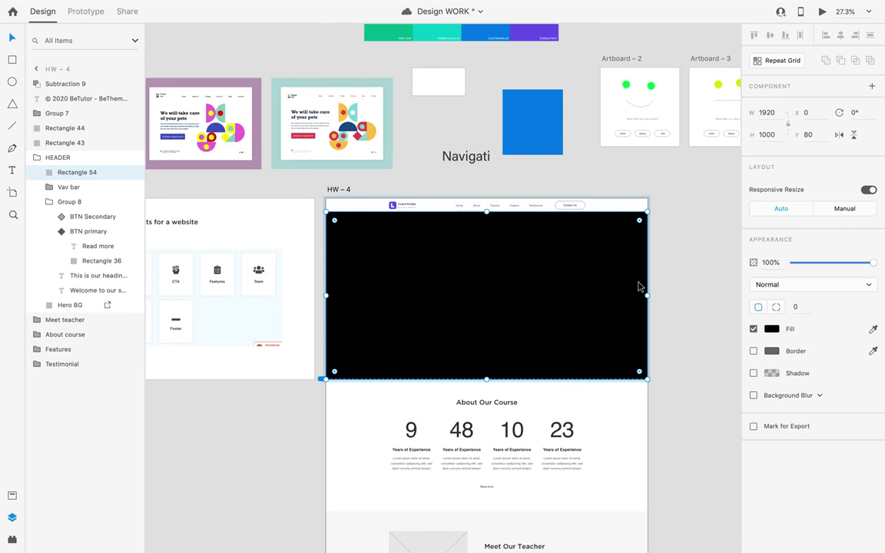
left_click_drag(52, 172, 60, 306)
Shorten Hero BG from its upper edge to a height of 1000 at Y 80, aligning it with the navigation bar's lower edge.
left_click(66, 307)
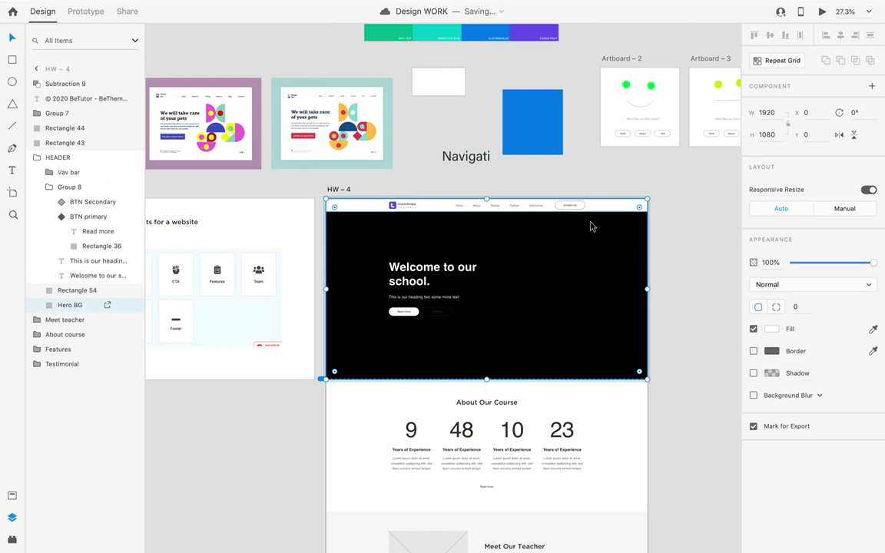
left_click_drag(489, 198, 488, 213)
scroll(492, 205, "up", 3)
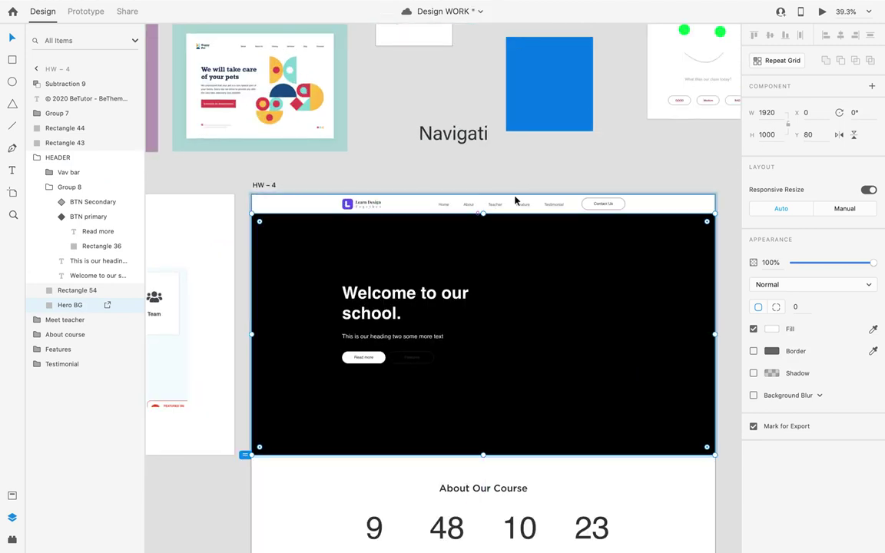
left_click(682, 206)
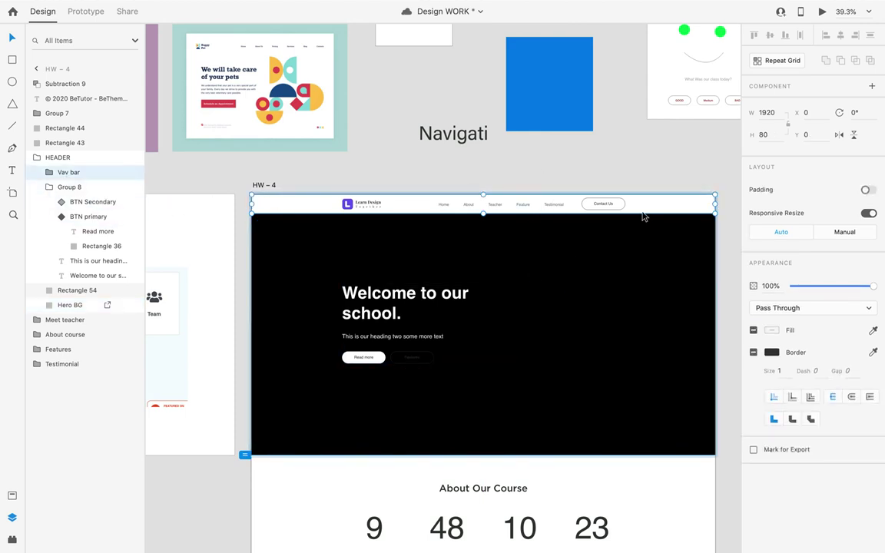
Lower the black overlay rectangle's opacity to 30%.
left_click(552, 259)
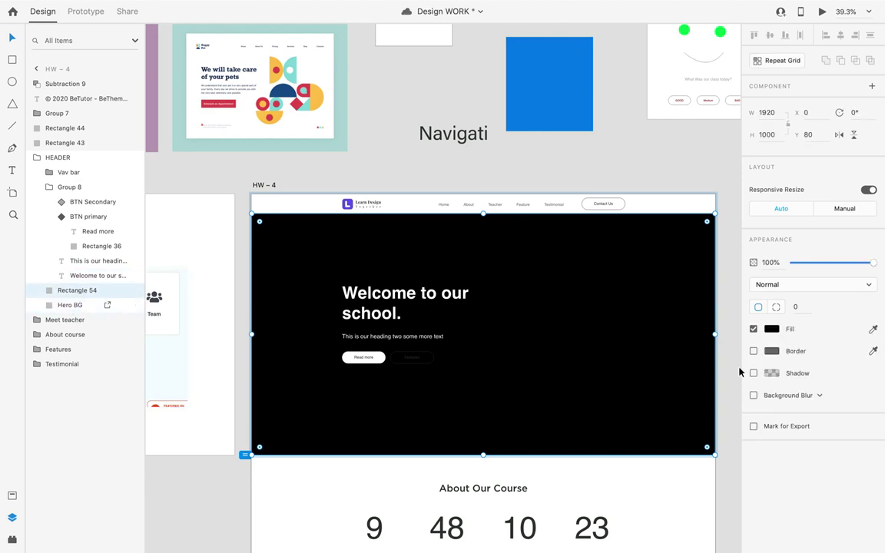
left_click_drag(838, 266, 816, 266)
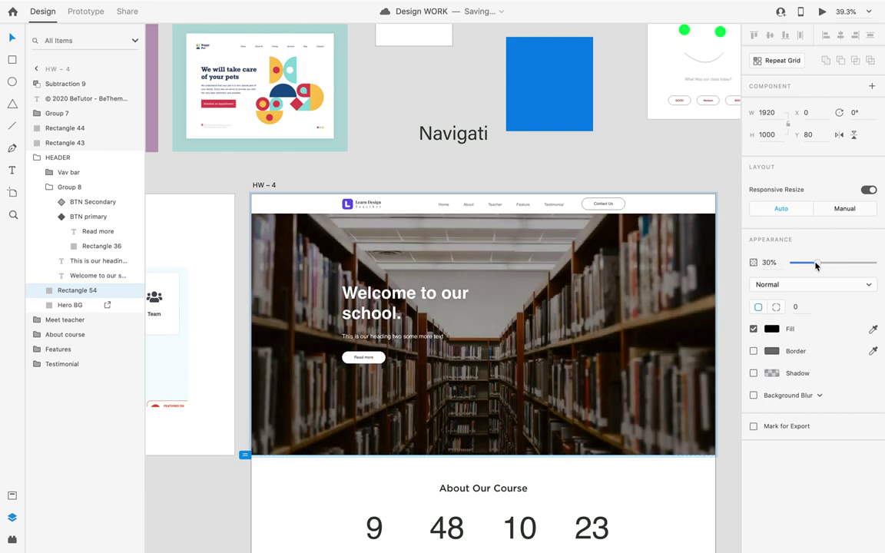
left_click(443, 184)
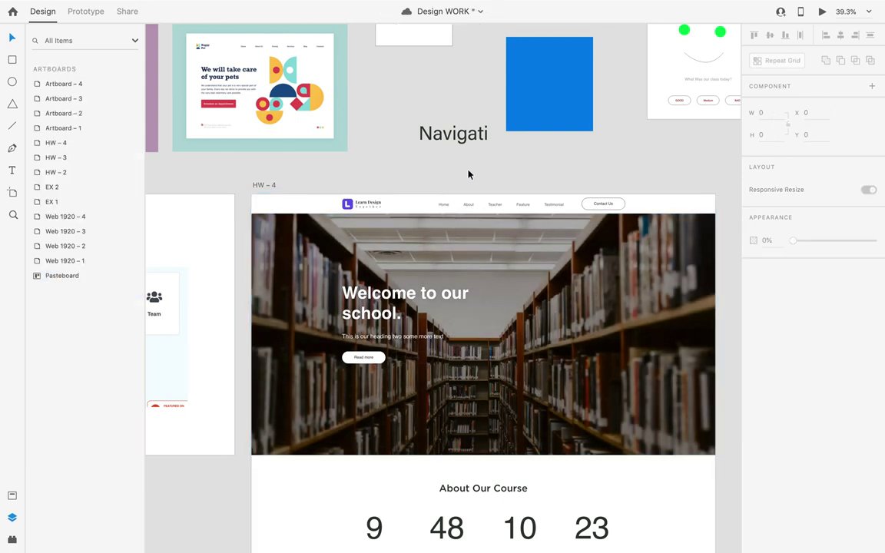
Recolour the border of the hero's secondary Features button from dark to a very light tint.
scroll(469, 174, "up", 3)
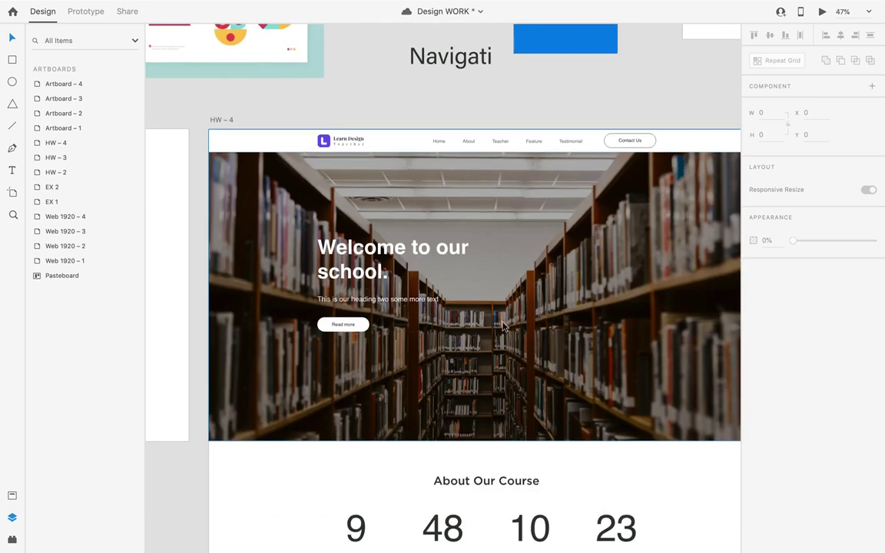
scroll(455, 270, "down", 3)
scroll(505, 136, "up", 2)
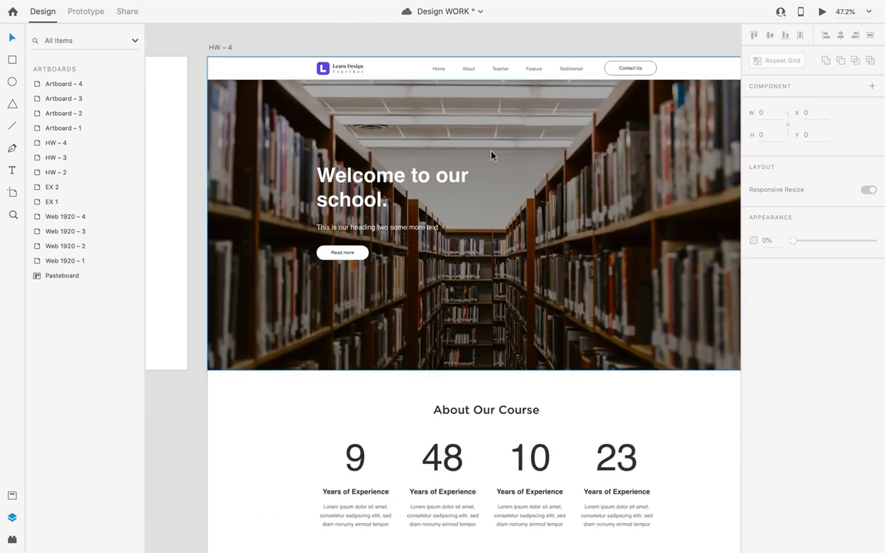
scroll(491, 156, "down", 1)
scroll(410, 271, "up", 3)
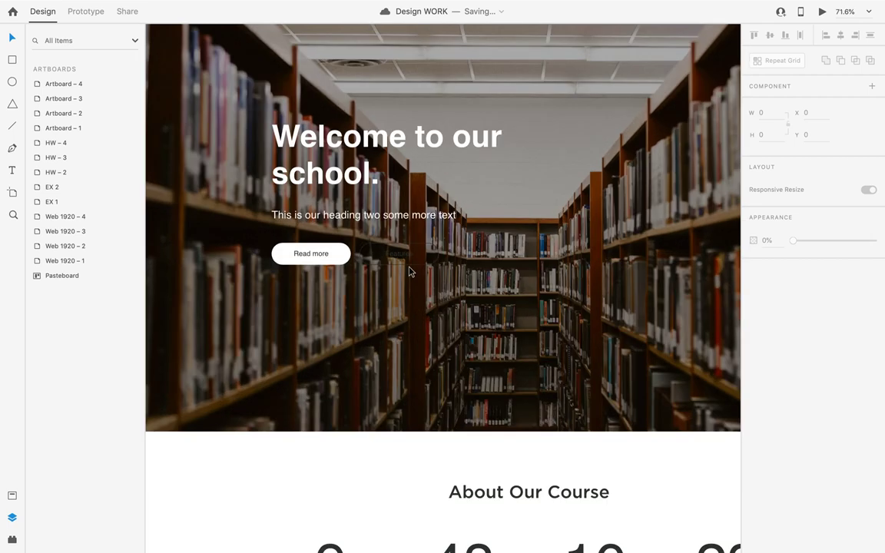
left_click(383, 248, "super")
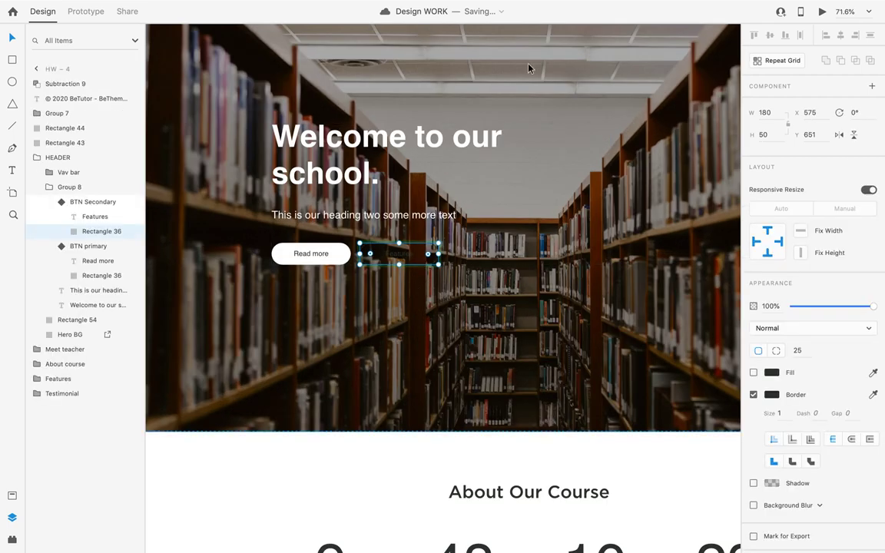
scroll(399, 199, "up", 1)
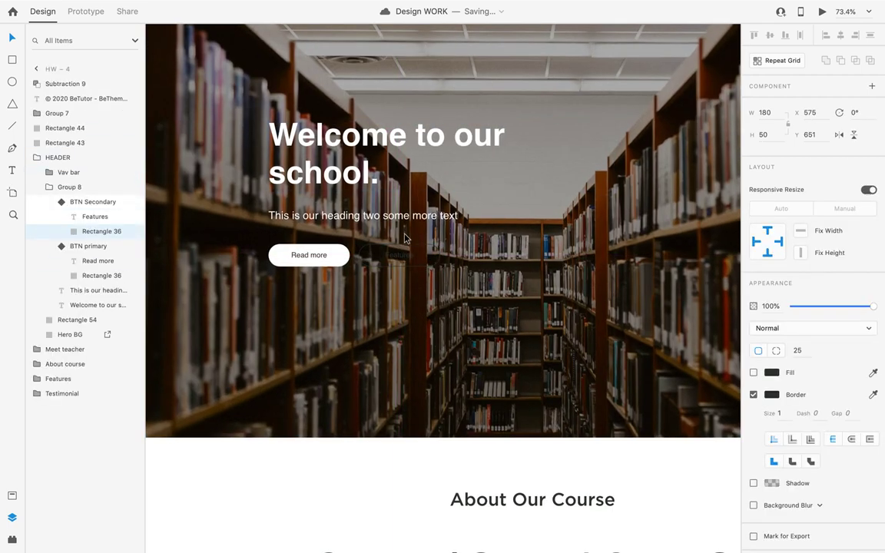
left_click(771, 396)
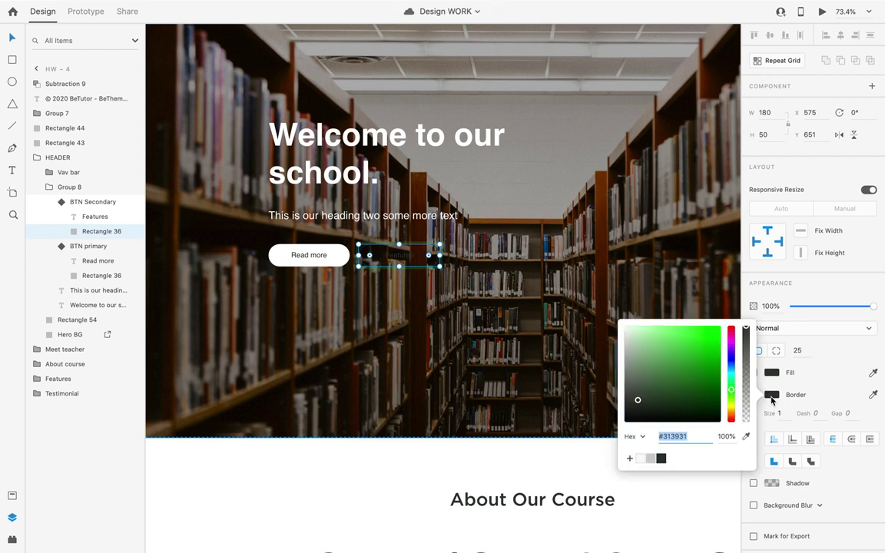
left_click(637, 329)
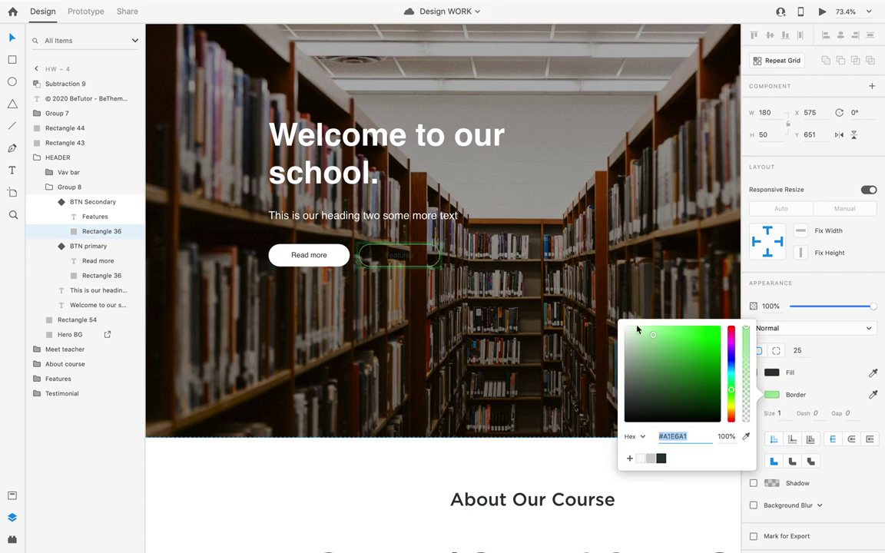
Change the Features button's label to a near-white fill and deselect it.
left_click(407, 255)
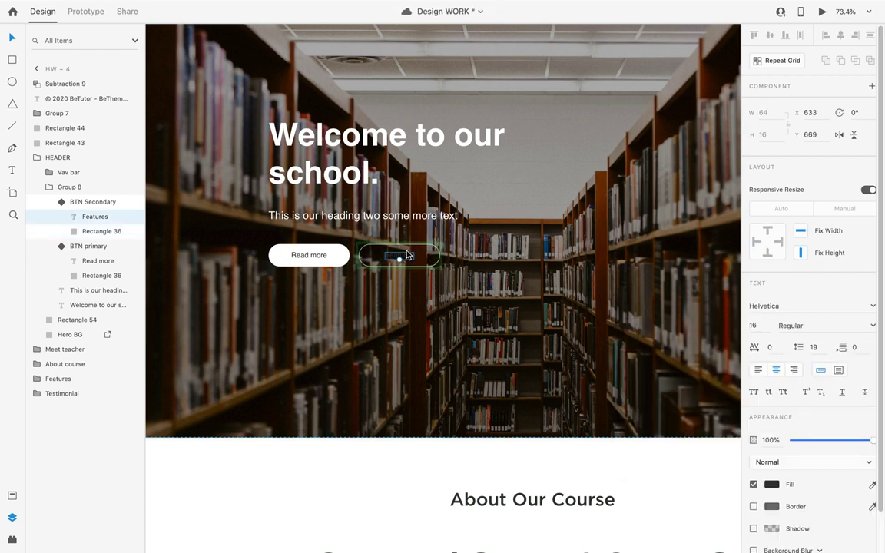
left_click(771, 483)
left_click(630, 403)
left_click(386, 501)
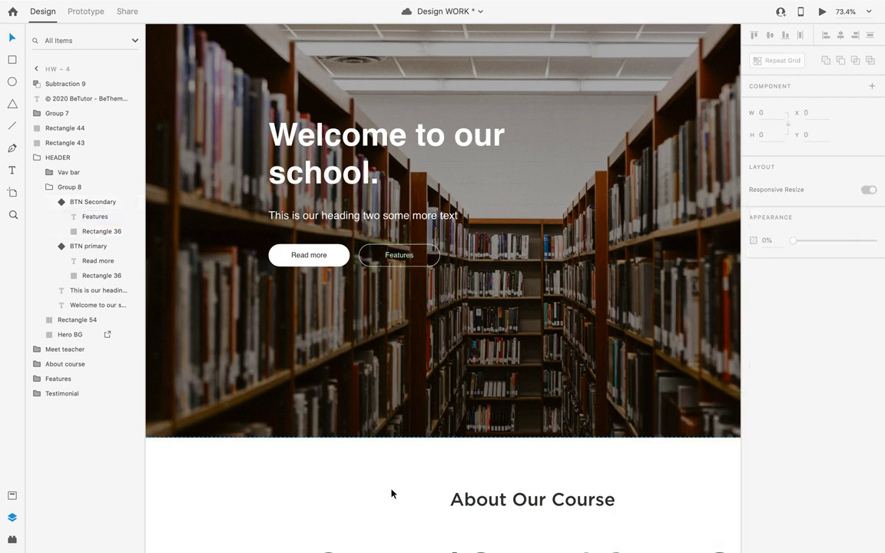
Review the HW – 4 hero and navigation bar with the dark overlay and the recoloured secondary button.
scroll(386, 501, "down", 5)
left_click(656, 357)
scroll(656, 357, "up", 4)
scroll(656, 357, "down", 2)
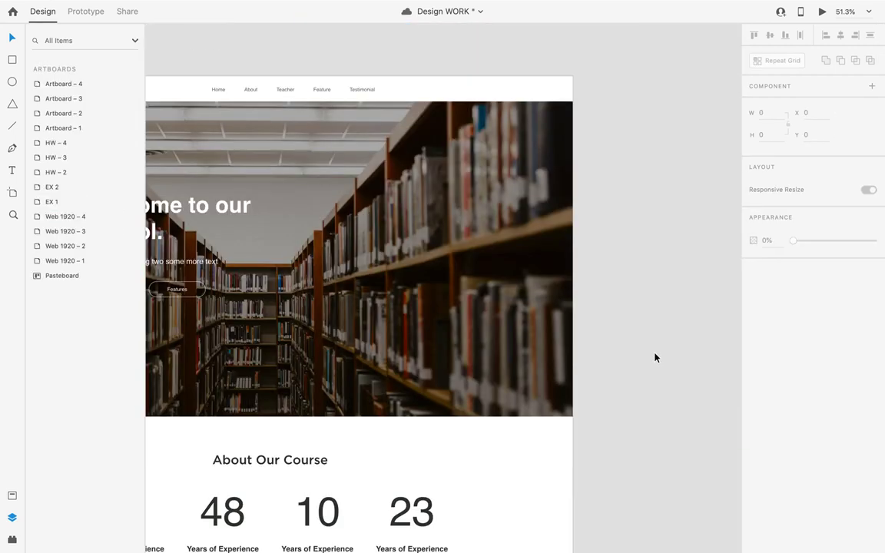
scroll(655, 357, "down", 4)
scroll(456, 323, "up", 4)
scroll(457, 323, "up", 2)
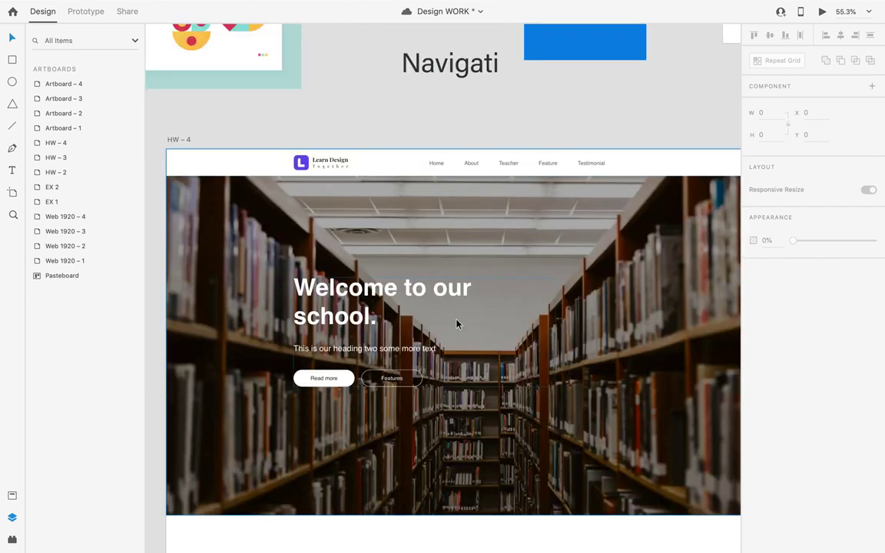
Save the document and review the HW – 4 hero with the About Our Course section below it.
scroll(456, 323, "down", 2)
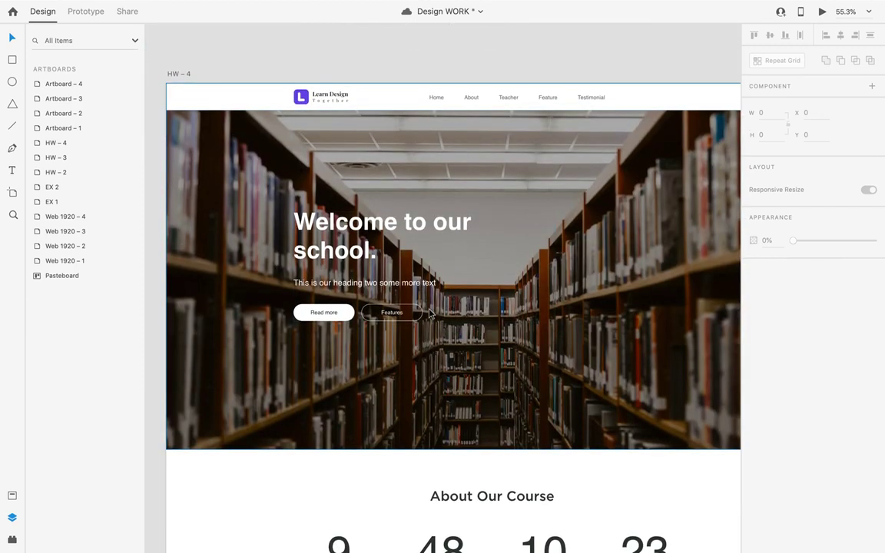
key("ctrl+s")
scroll(430, 313, "up", 1)
scroll(422, 310, "down", 2)
scroll(408, 306, "down", 1)
scroll(409, 305, "down", 2)
scroll(407, 306, "up", 5)
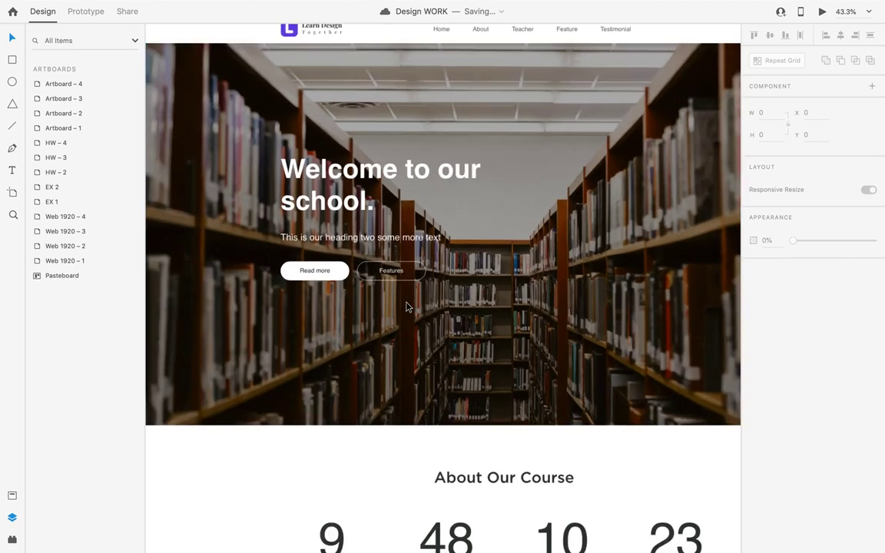
scroll(330, 269, "up", 1)
scroll(368, 288, "down", 1)
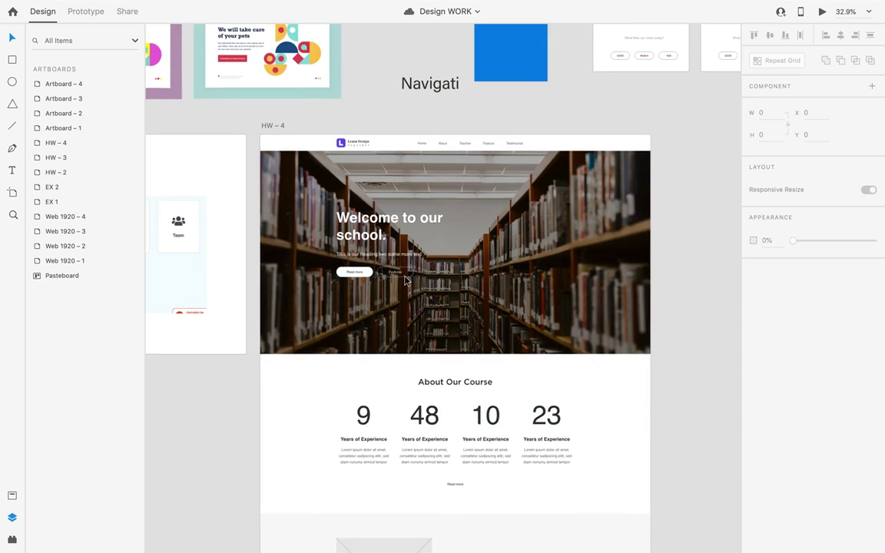
Enable the fill of the hero's secondary Features button and set it to white #FFFFFF at 30% opacity.
scroll(400, 280, "up", 6)
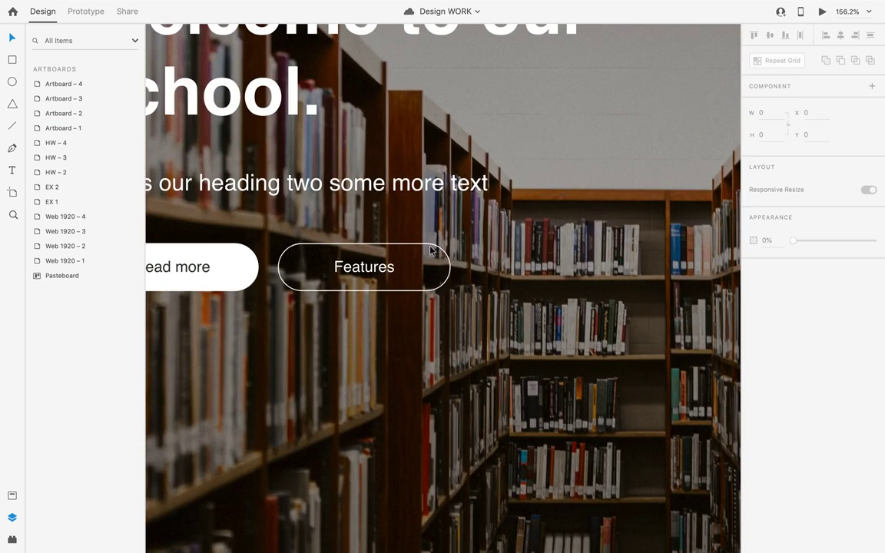
left_click(428, 249, "super")
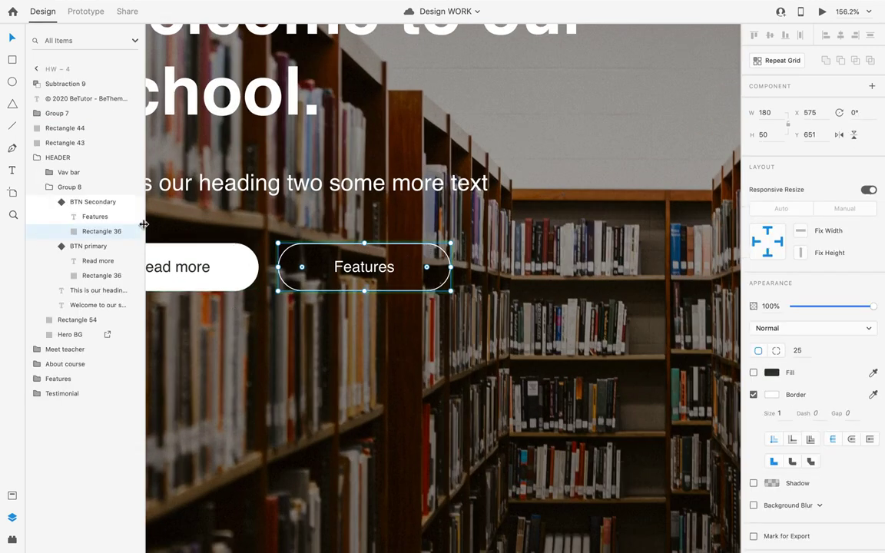
left_click(753, 373)
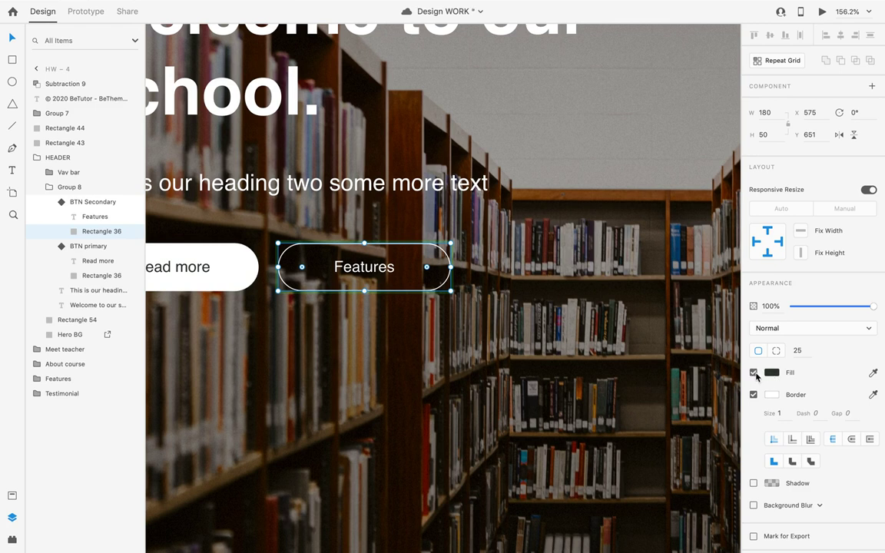
left_click(771, 372)
left_click_drag(623, 321, 611, 294)
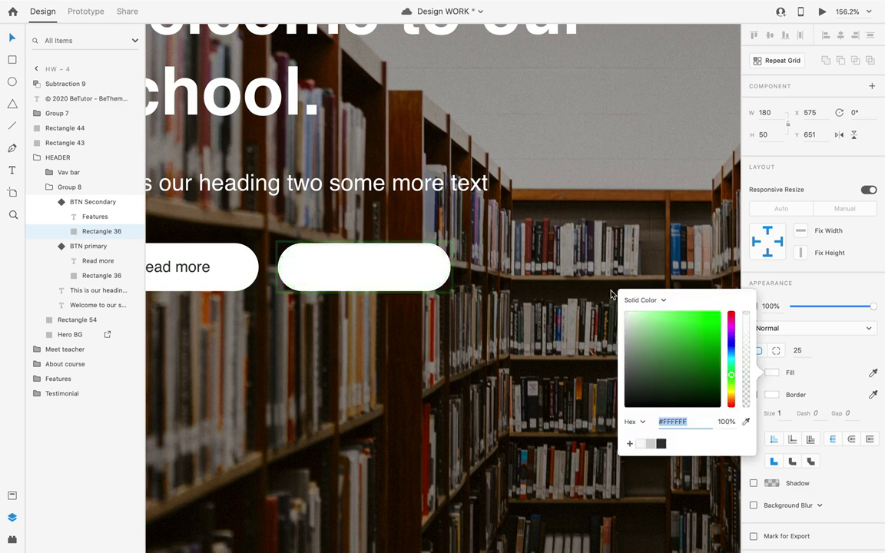
left_click(736, 421)
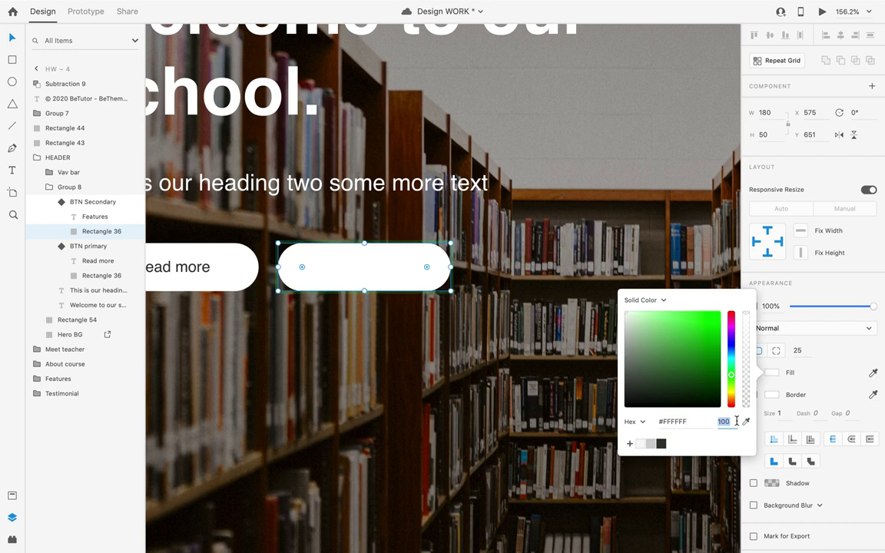
key("Return")
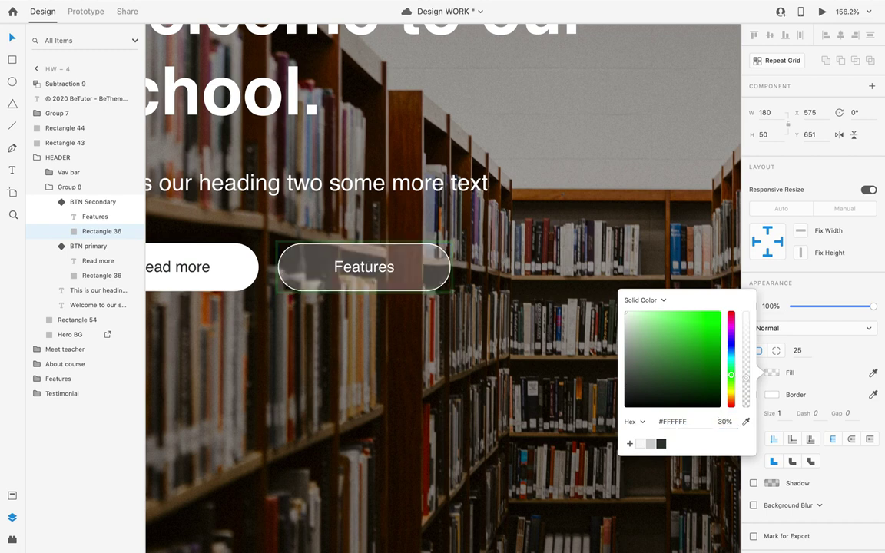
left_click(557, 291)
Deselect the hero overlay, review the translucent Features button and save the document.
scroll(558, 291, "down", 10)
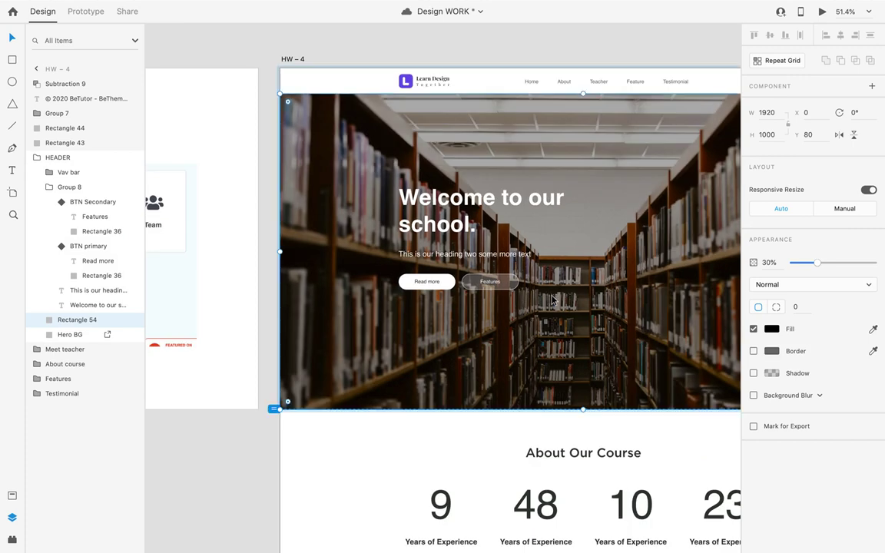
scroll(584, 55, "up", 4)
left_click(589, 62)
scroll(588, 153, "down", 4)
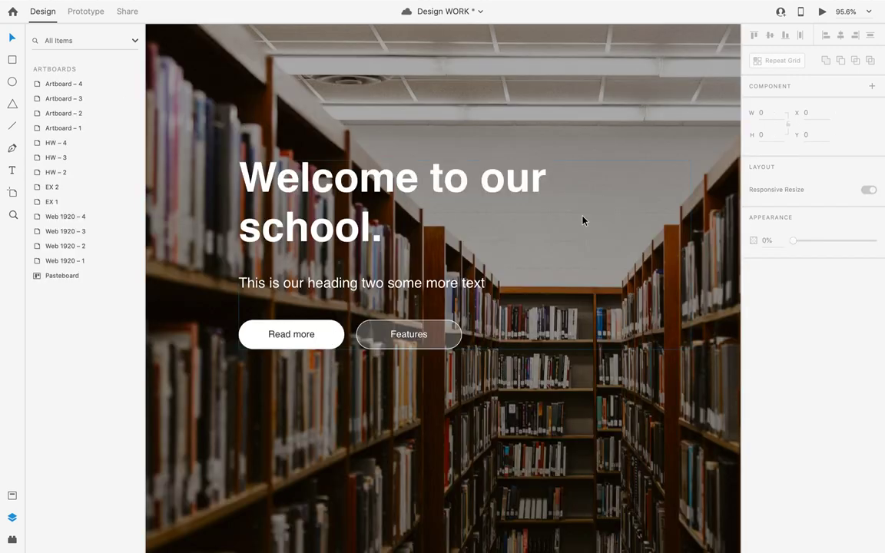
scroll(451, 335, "down", 1)
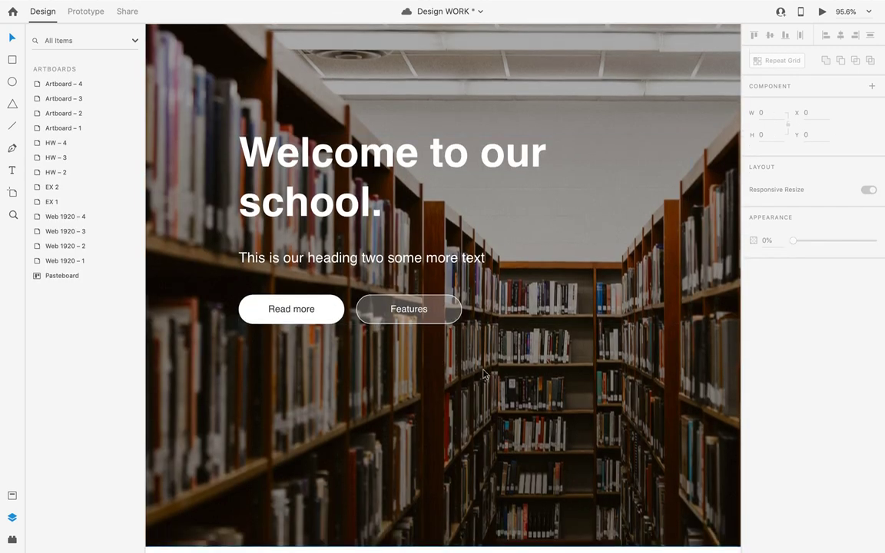
scroll(484, 381, "down", 5)
key("ctrl+s")
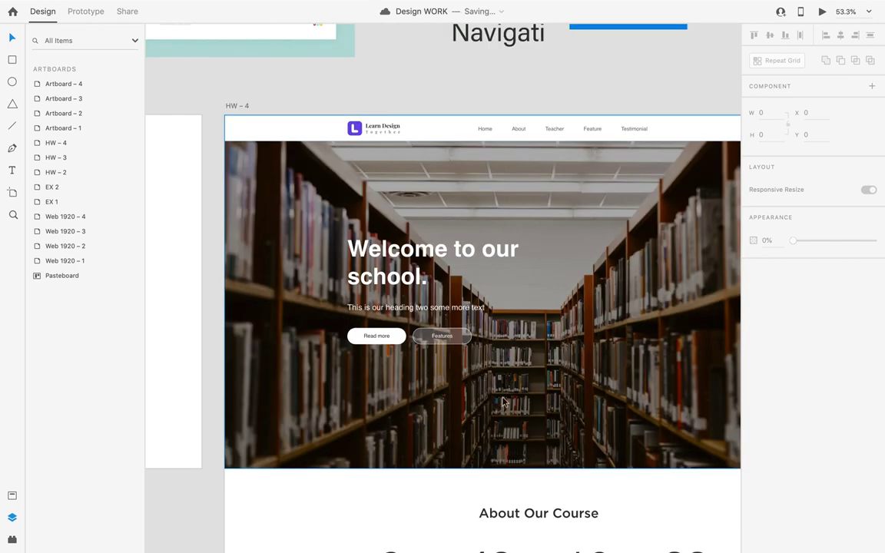
scroll(616, 421, "down", 3)
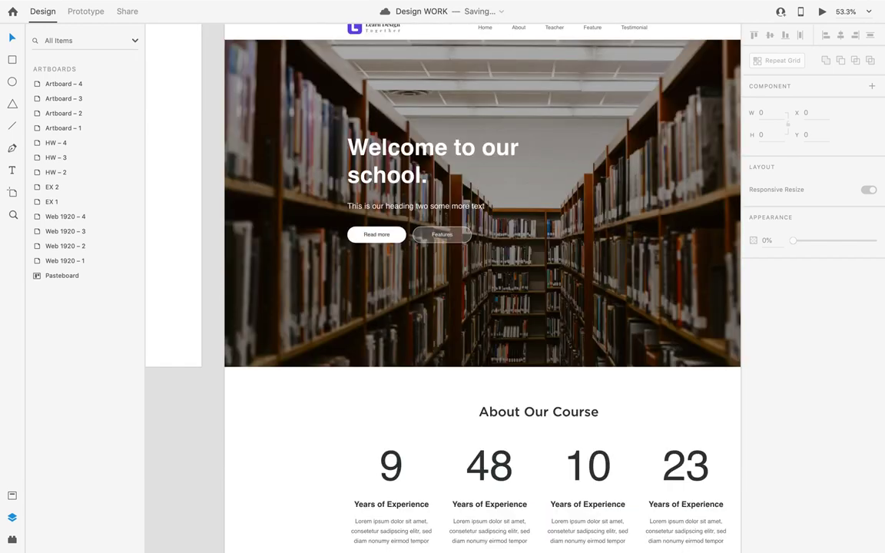
Check the call in Skype, close its chat pane and return to Adobe XD.
mouse_move(603, 541)
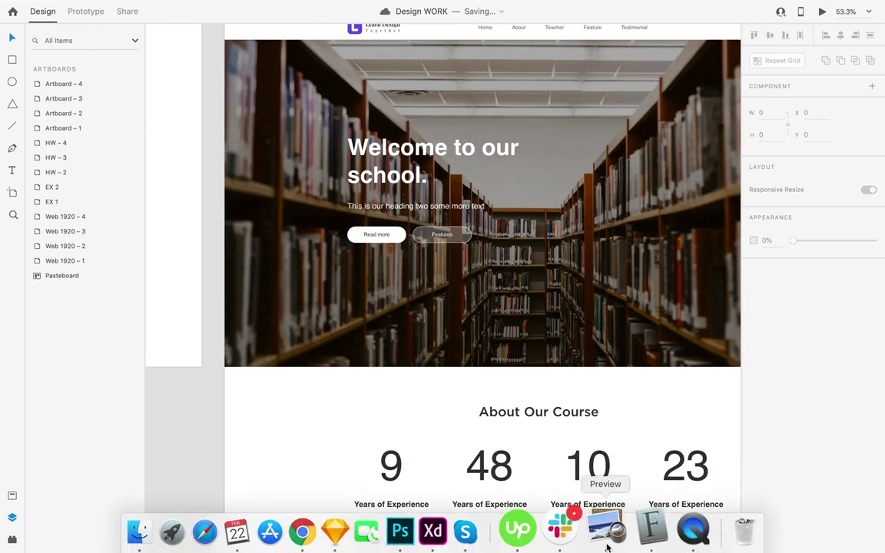
left_click(486, 532)
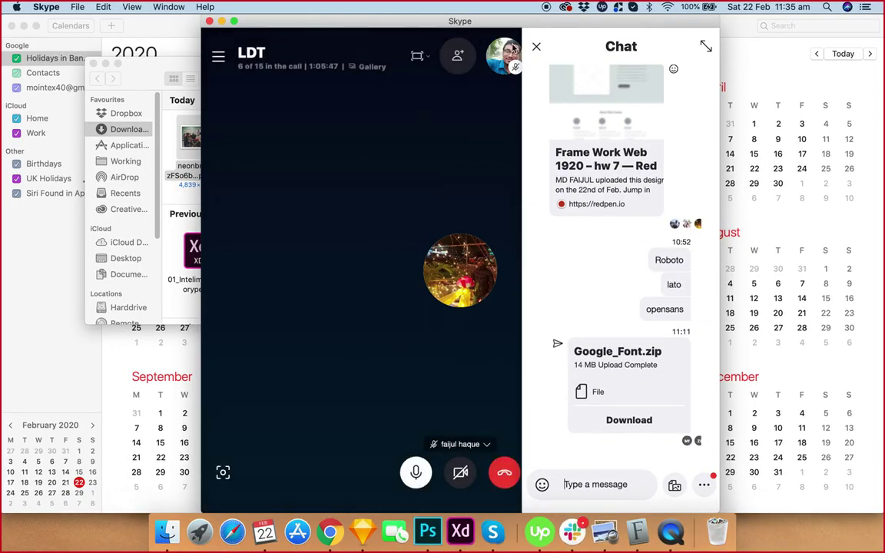
left_click(537, 46)
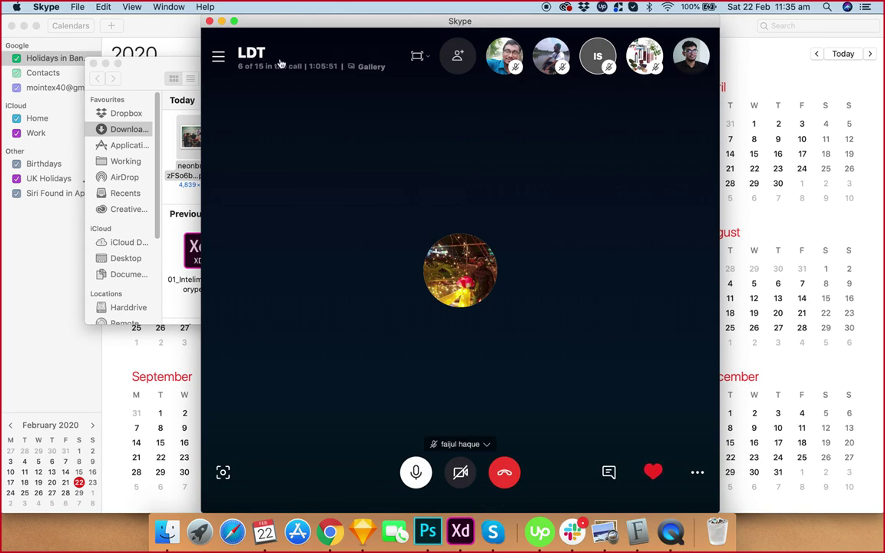
left_click(221, 22)
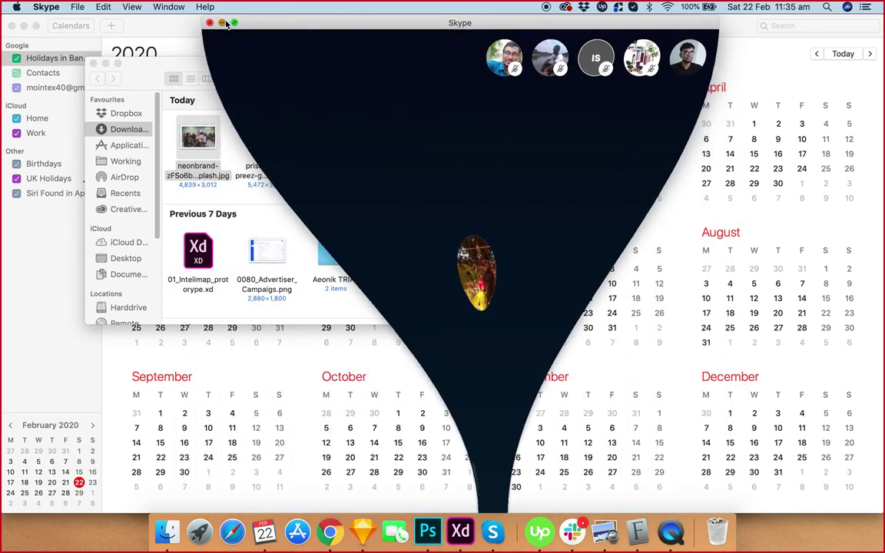
left_click(445, 526)
Try converting the hero's black overlay rectangle to a path and moving it down off the photo.
scroll(566, 367, "down", 5)
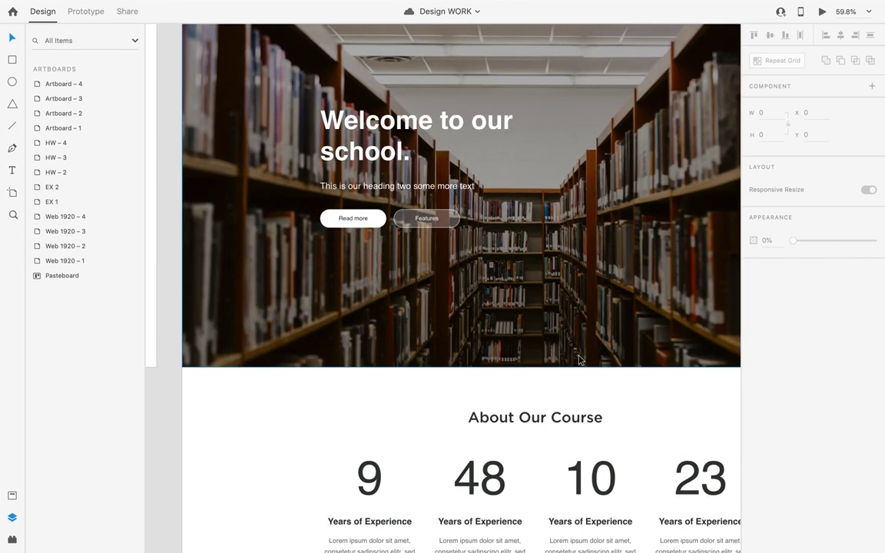
left_click(605, 354)
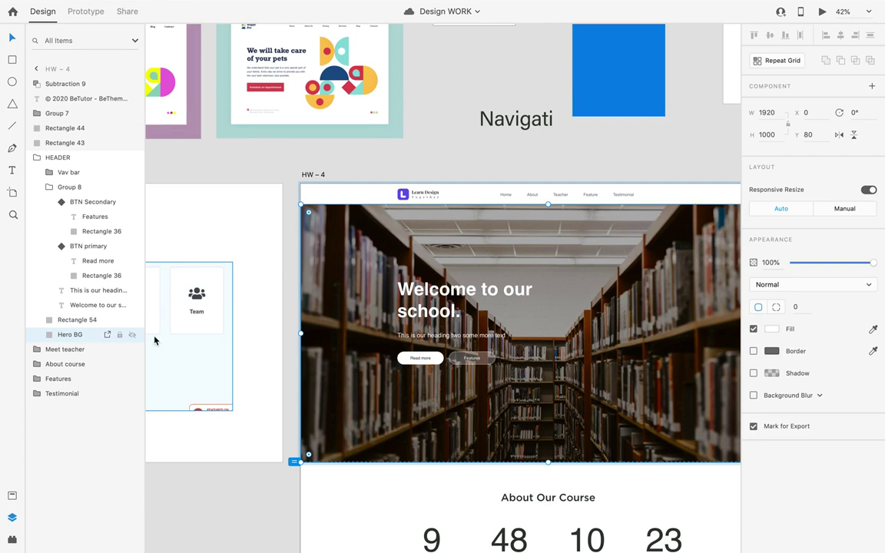
key("ctrl+v")
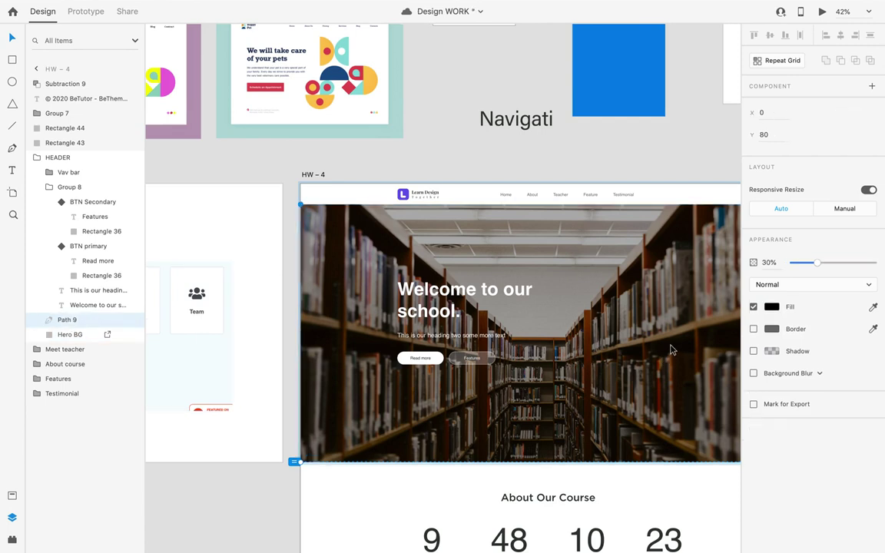
scroll(561, 161, "down", 5)
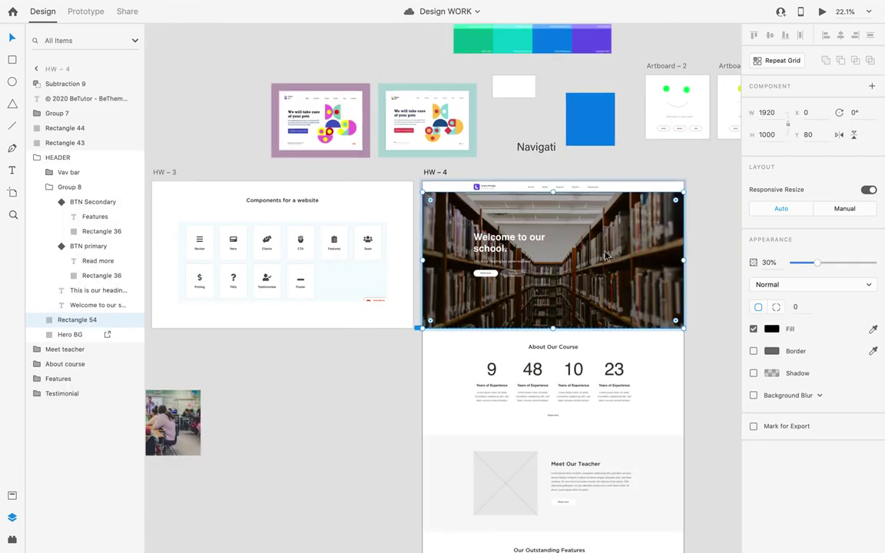
scroll(570, 278, "up", 3)
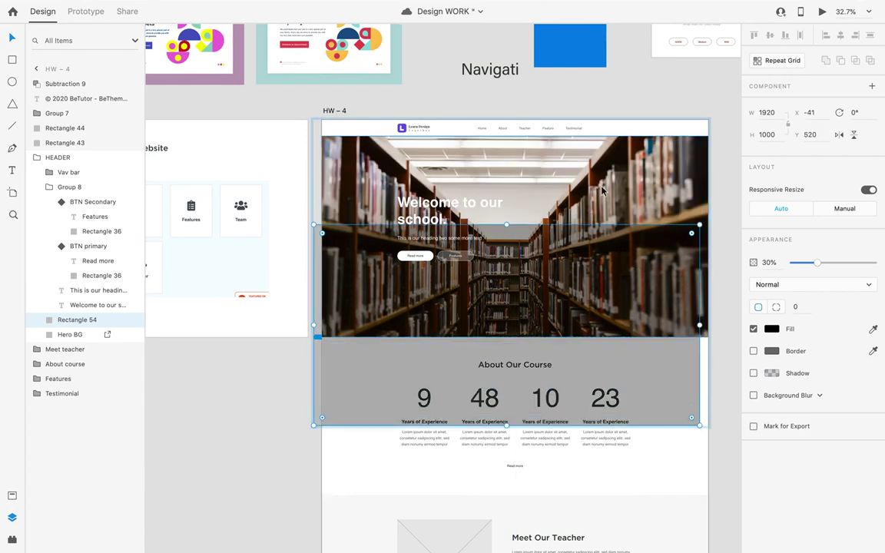
Convert the Rectangle 54 overlay above Hero BG to a path again, compare with undo and redo, and revert it.
left_click(67, 335)
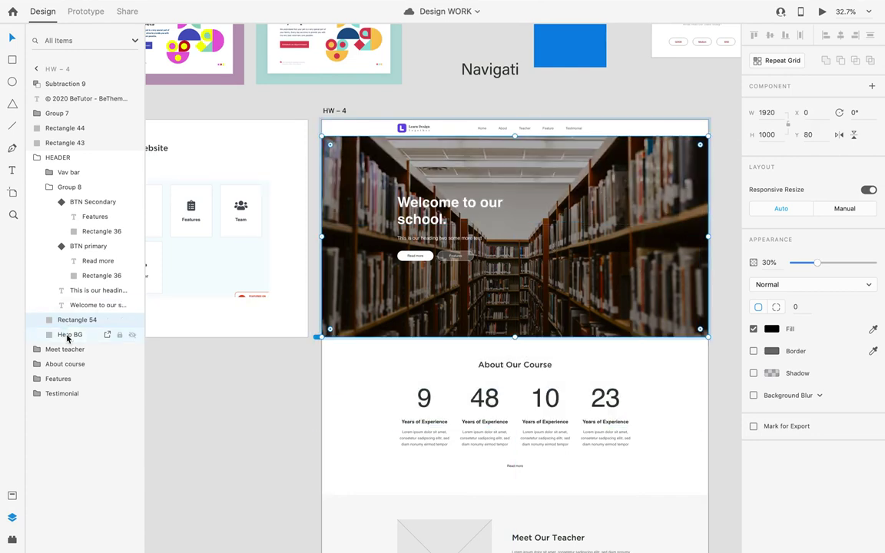
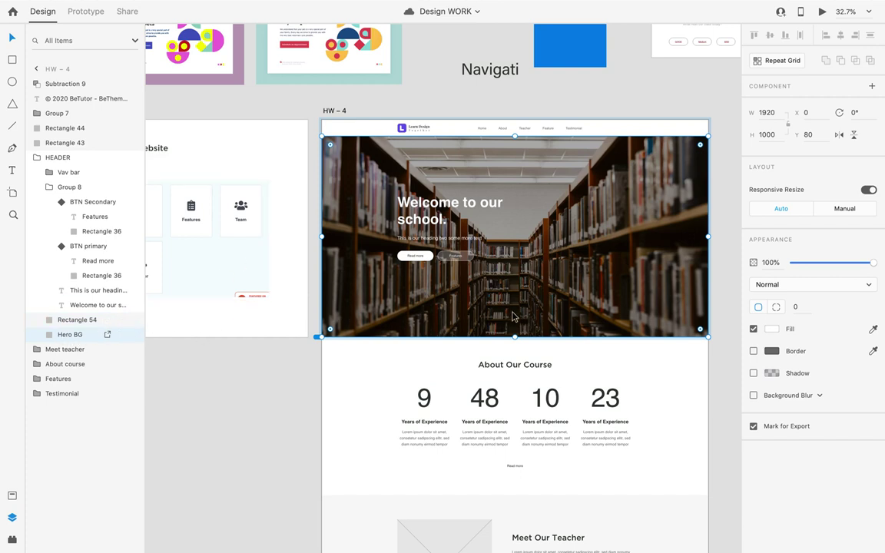
left_click(76, 319)
key("ctrl+8")
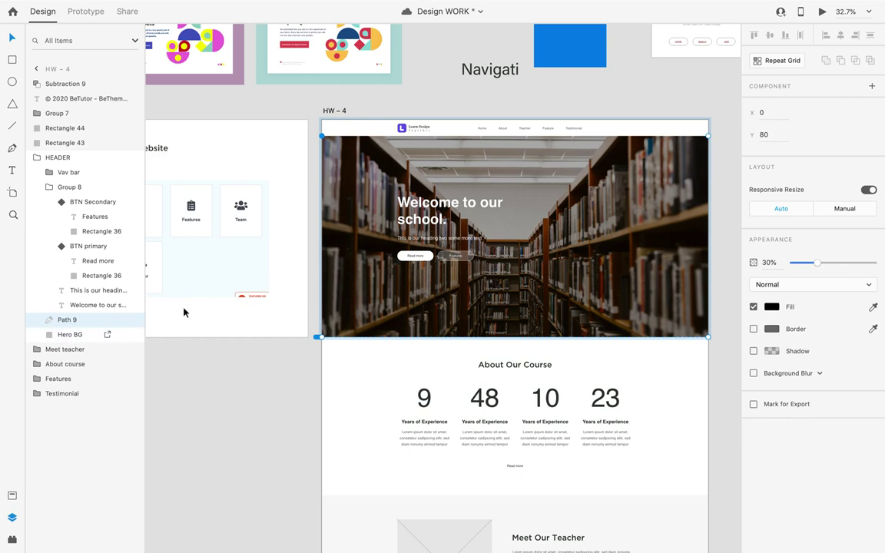
key("ctrl+z")
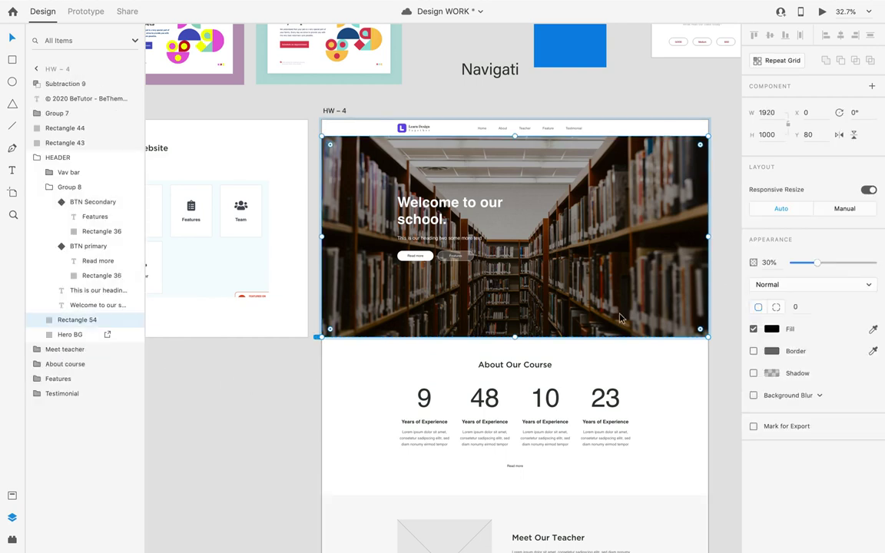
key("ctrl+shift+z")
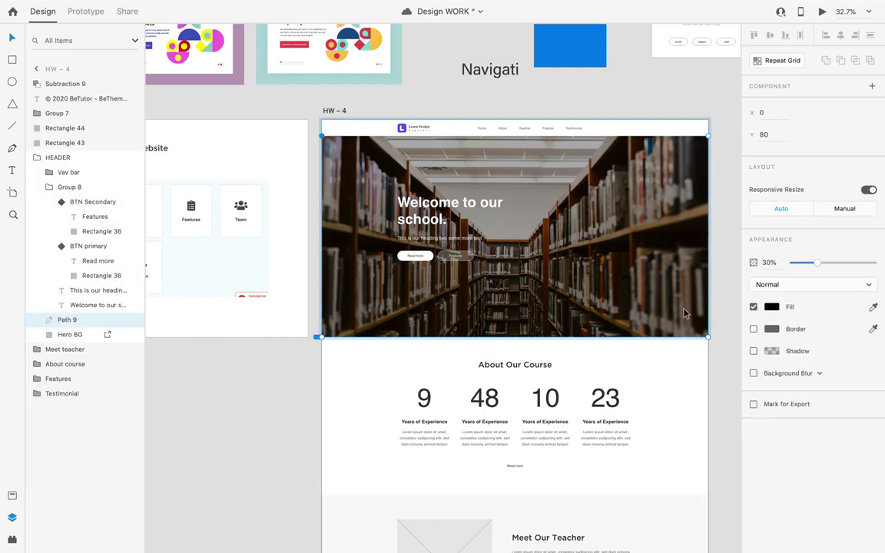
key("ctrl+z")
key("ctrl+z")
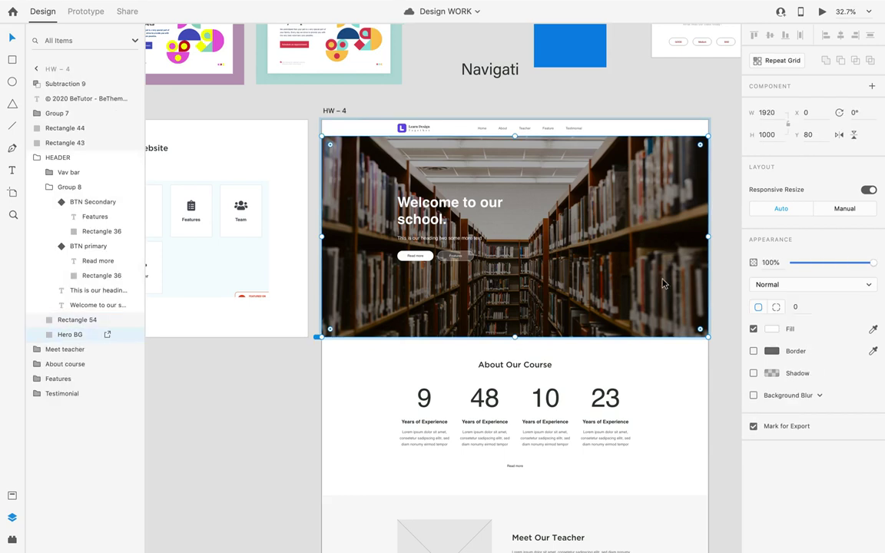
double_click(71, 336)
key("Return")
left_click(260, 350)
Look over the full HW – 4 landing page, comparing the finished hero with the sections below.
scroll(519, 303, "up", 3)
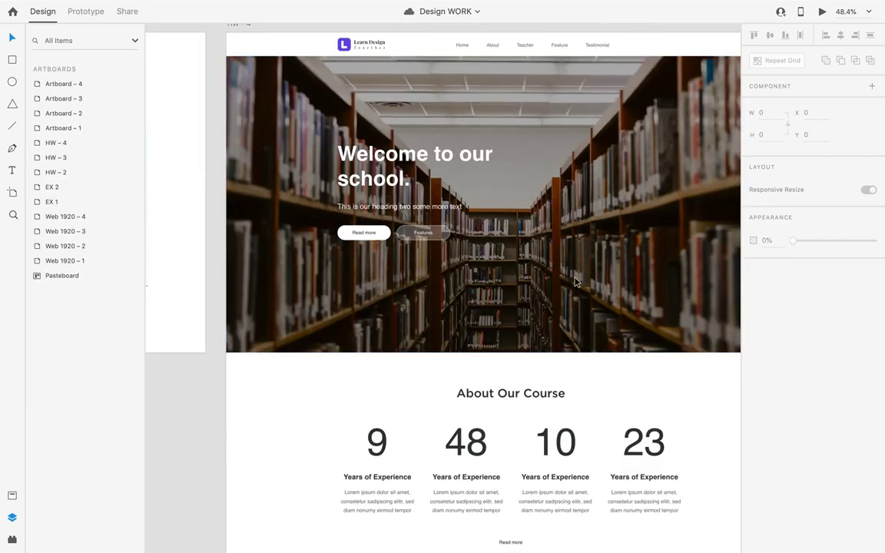
scroll(574, 282, "down", 3)
scroll(574, 282, "up", 3)
scroll(419, 294, "down", 5)
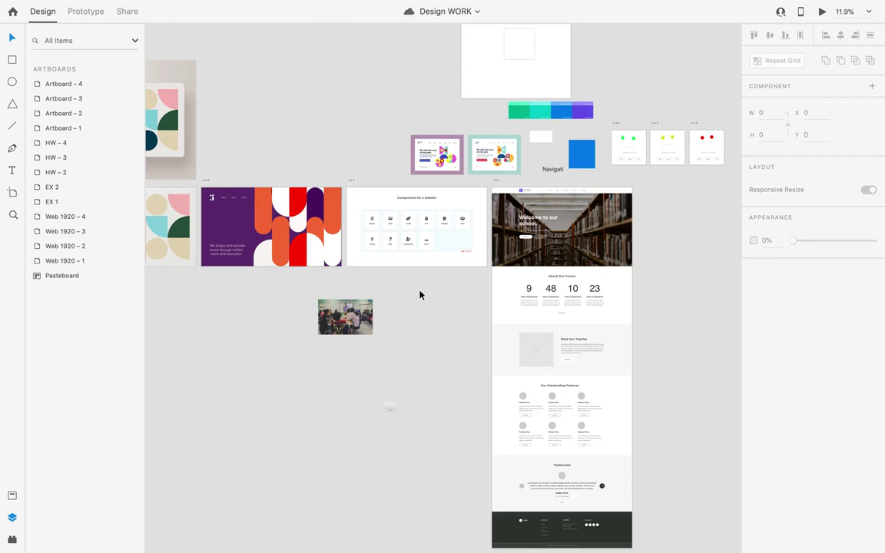
scroll(413, 305, "up", 5)
scroll(556, 287, "right", 5)
scroll(557, 287, "up", 2)
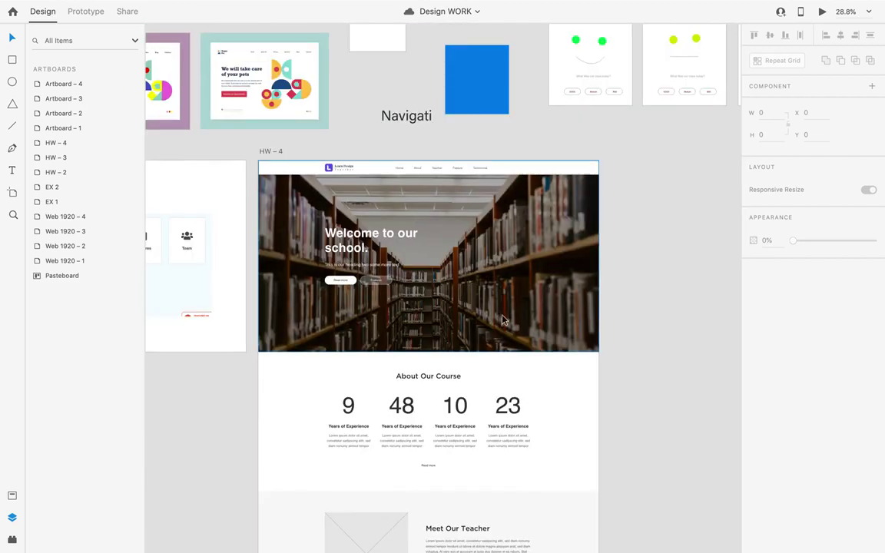
scroll(501, 321, "up", 1)
Examine the commands available for the Hero BG layer, dismiss them and clear the selection.
left_click(568, 261)
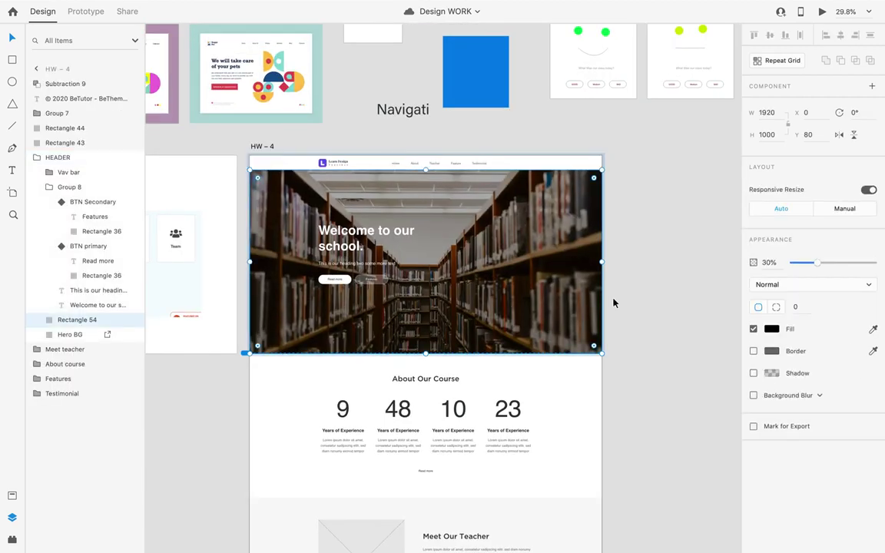
left_click(58, 335)
right_click(57, 336)
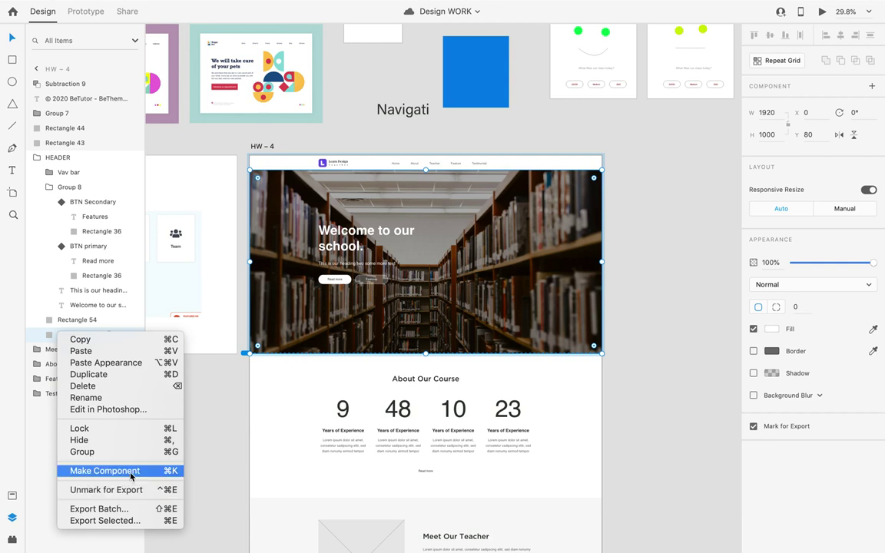
left_click(673, 348)
scroll(639, 347, "up", 2)
left_click(649, 322)
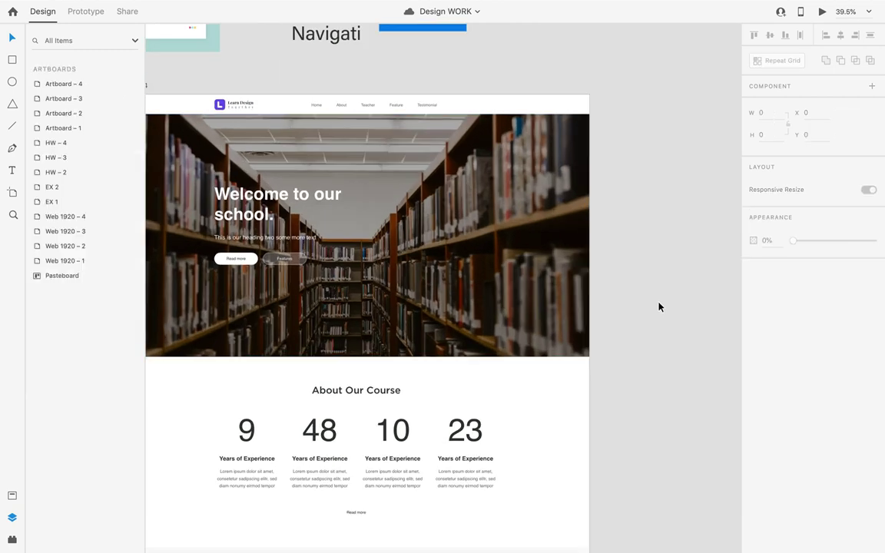
Delete the Hero BG photo layer from the HEADER group of the HW – 4 page.
scroll(659, 306, "down", 4)
scroll(647, 294, "up", 2)
left_click(556, 372)
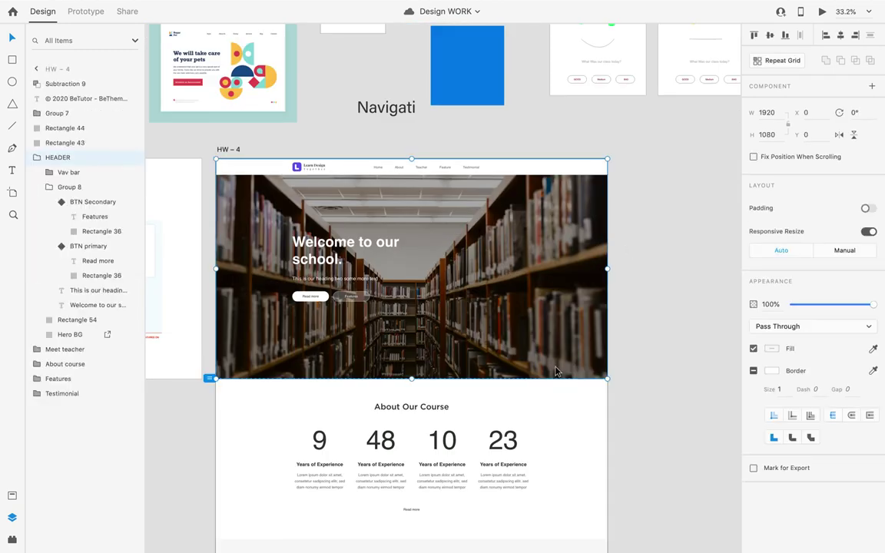
left_click(63, 338)
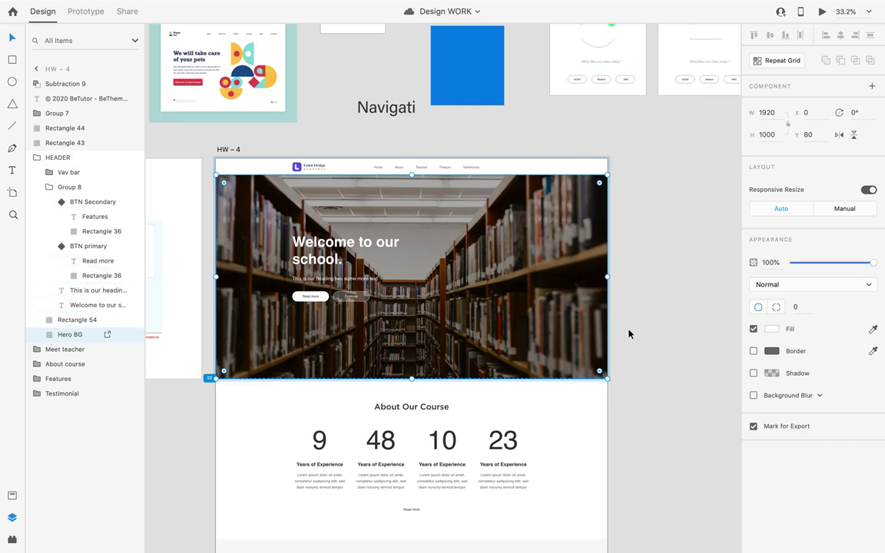
key("Delete")
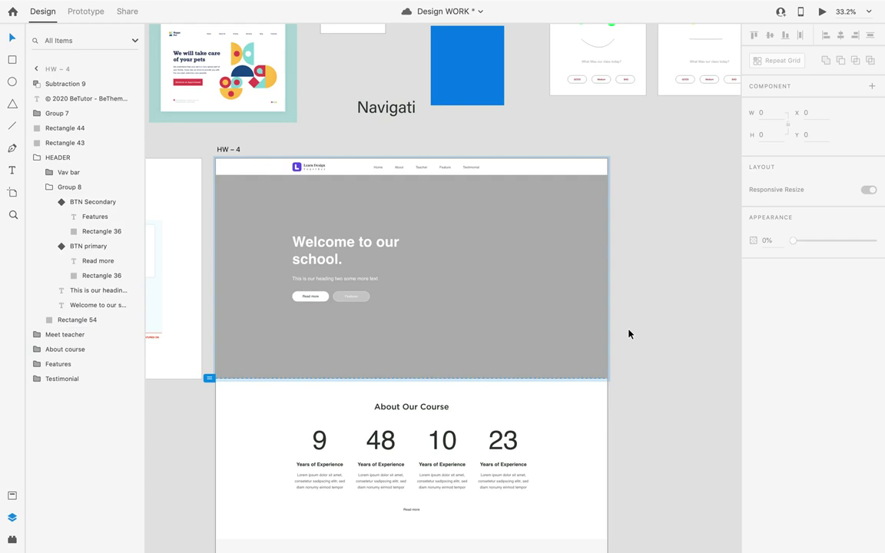
left_click(637, 311)
scroll(638, 312, "up", 3)
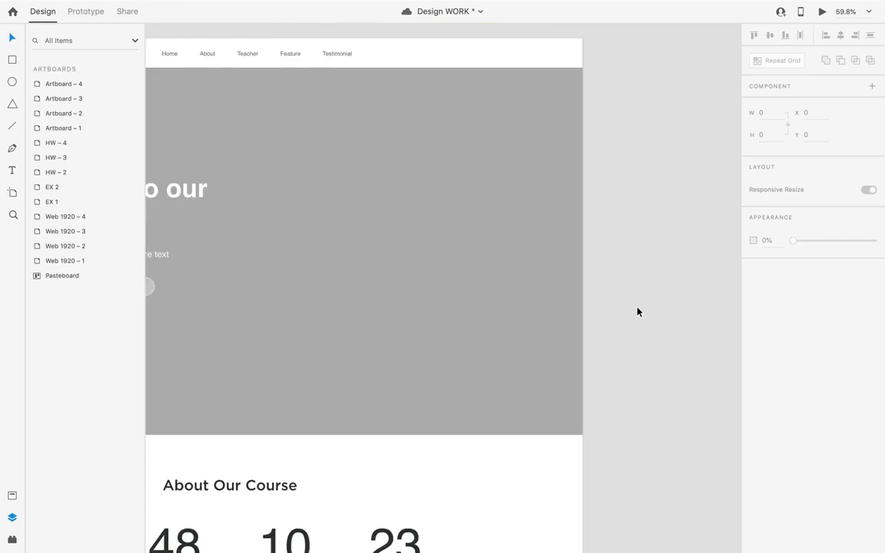
scroll(638, 312, "down", 5)
left_click(603, 311)
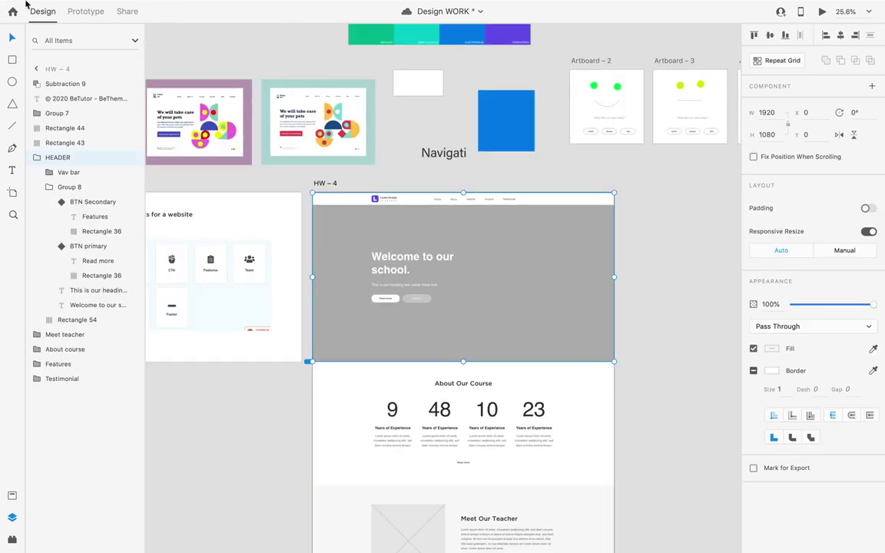
Leave full screen, bring the Downloads folder in Finder forward and pick the library bookshelf JPG for copying.
mouse_move(38, 3)
left_click(38, 26)
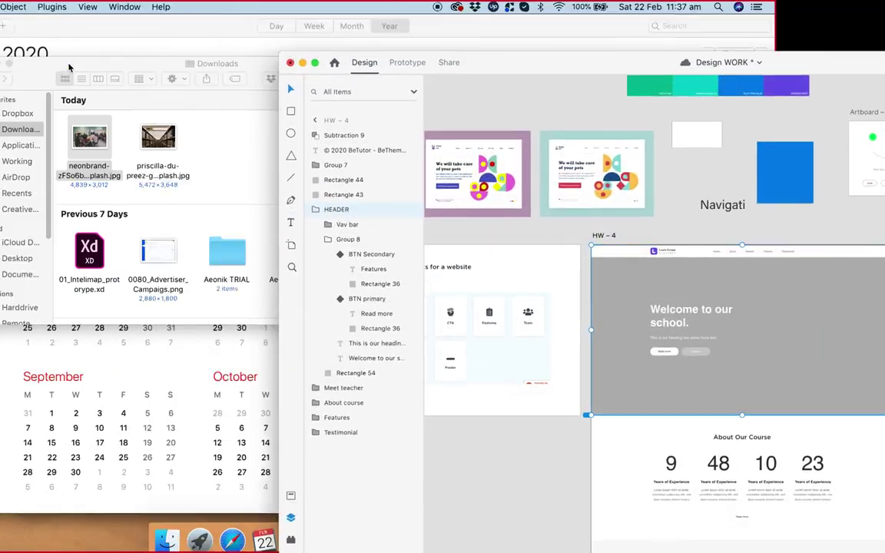
left_click(246, 160)
left_click_drag(246, 142, 361, 163)
left_click(429, 176)
left_click(278, 145)
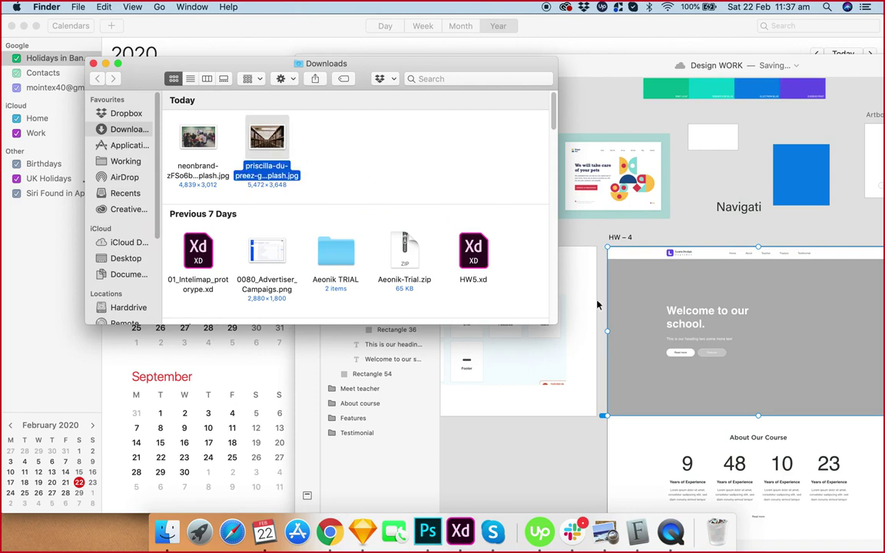
Switch back to Adobe XD and paste the library photo onto the HW – 4 artboard over the hero.
left_click(659, 239)
scroll(620, 273, "up", 3)
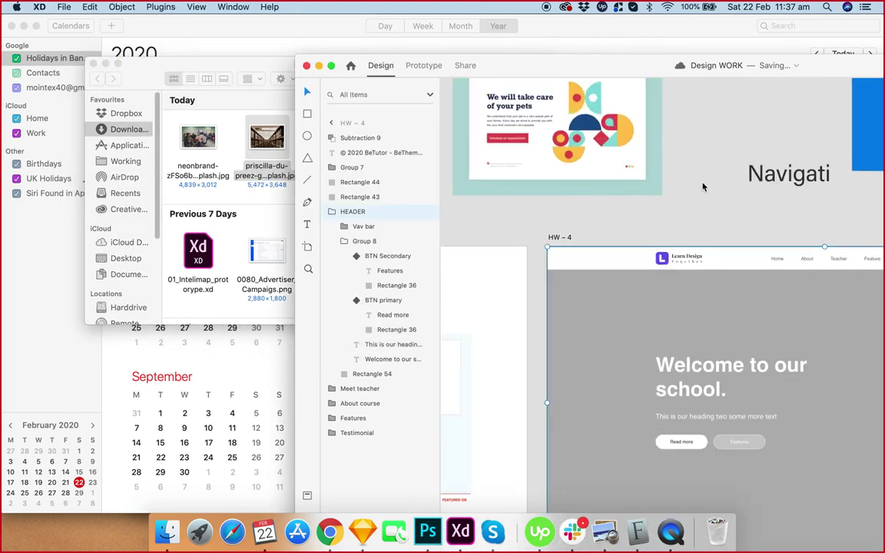
left_click(745, 314)
key("super+v")
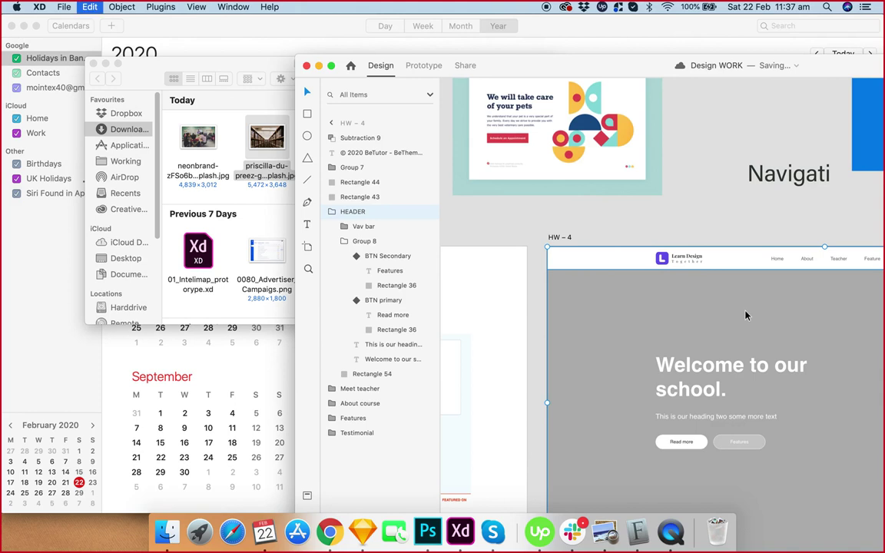
scroll(726, 315, "down", 5)
scroll(729, 315, "right", 3)
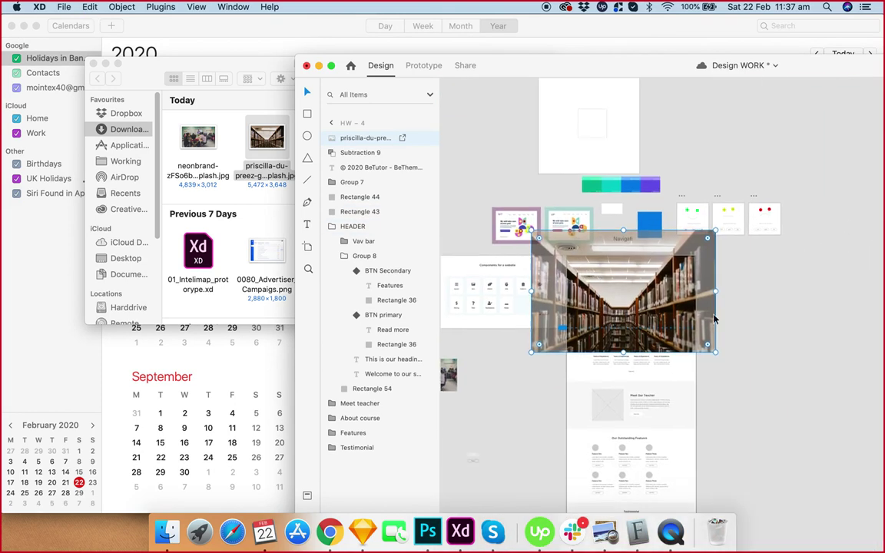
Reorder the pasted library photo into the HEADER group, directly above Rectangle 54 and beneath Group 8.
scroll(676, 307, "up", 5)
left_click_drag(657, 326, 654, 302)
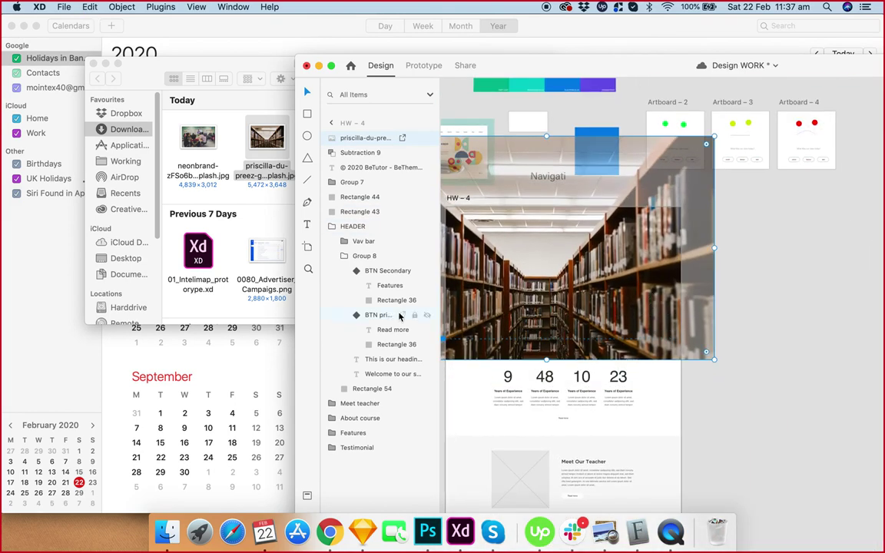
left_click_drag(348, 138, 357, 384)
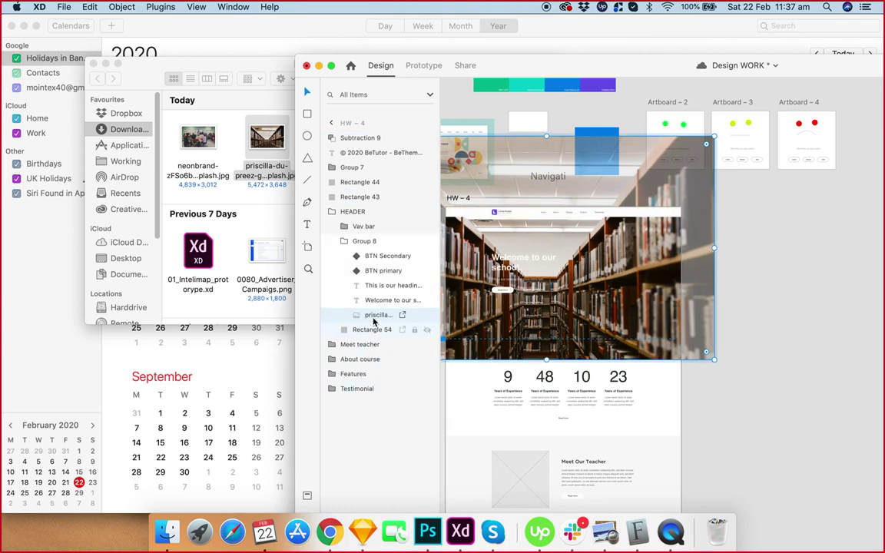
left_click_drag(347, 317, 366, 330)
mouse_move(378, 377)
left_mouse_down()
mouse_move(384, 401)
mouse_move(381, 390)
left_mouse_up()
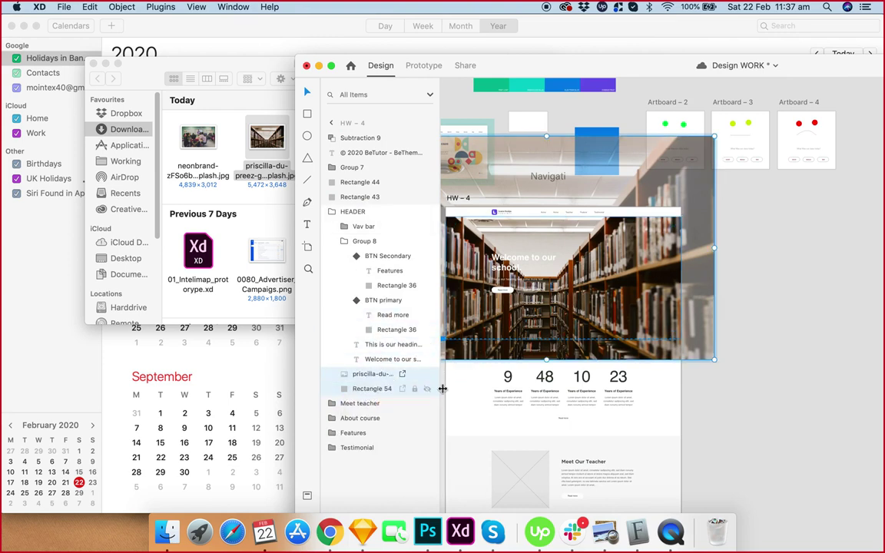
Look over the hero with the new photo, try moving the HEADER group upward and undo the move.
left_click(729, 395)
scroll(530, 326, "up", 5)
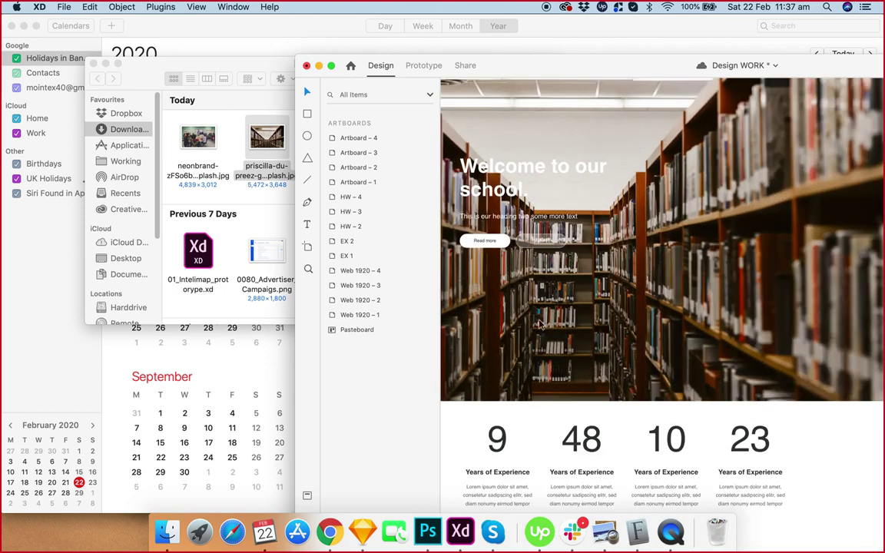
scroll(530, 326, "down", 5)
scroll(657, 326, "up", 5)
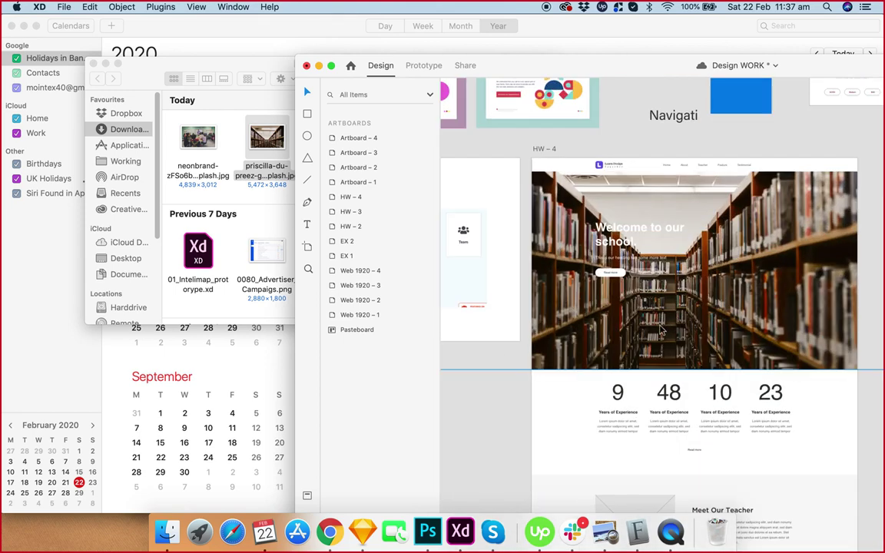
scroll(659, 331, "up", 2)
left_click(628, 330)
left_click_drag(628, 331, 627, 258)
key("super+z")
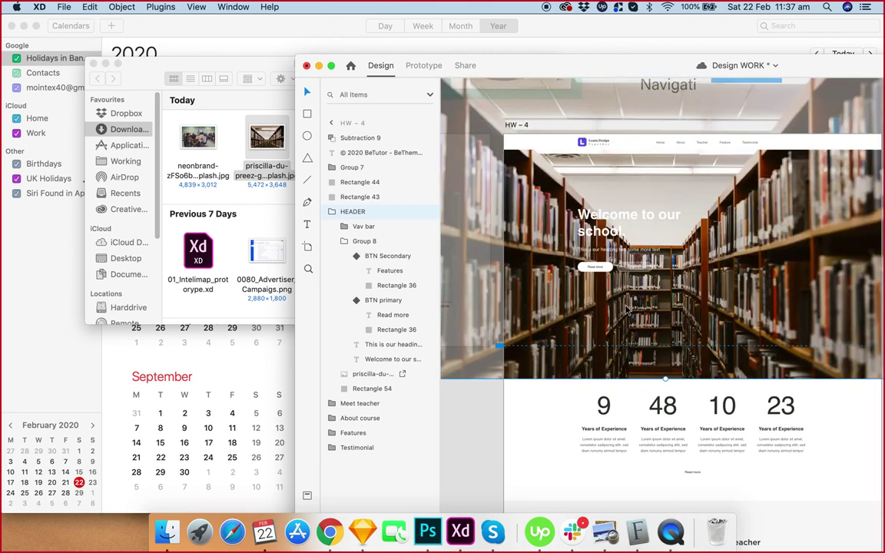
Rename the black Rectangle 54 layer as Overlay and return the design window to full screen.
left_click(366, 389)
double_click(377, 389)
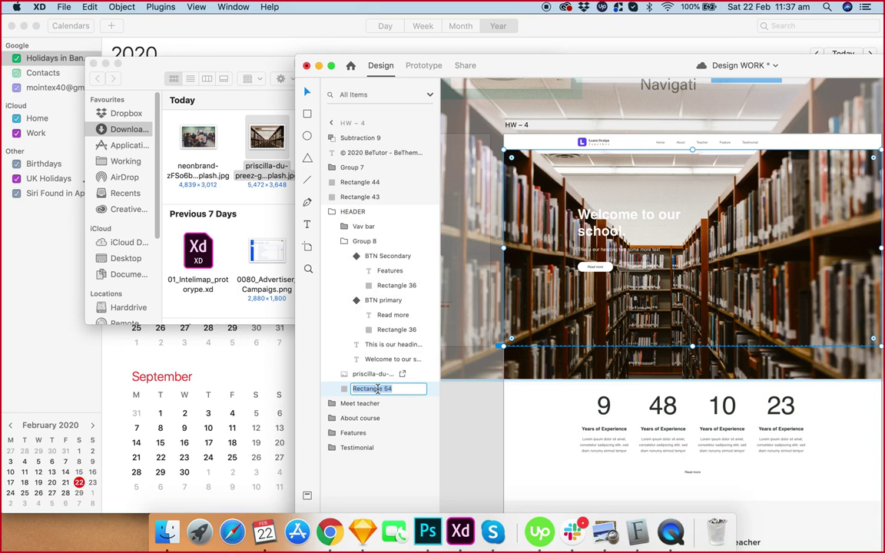
type("Overlay")
key("Return")
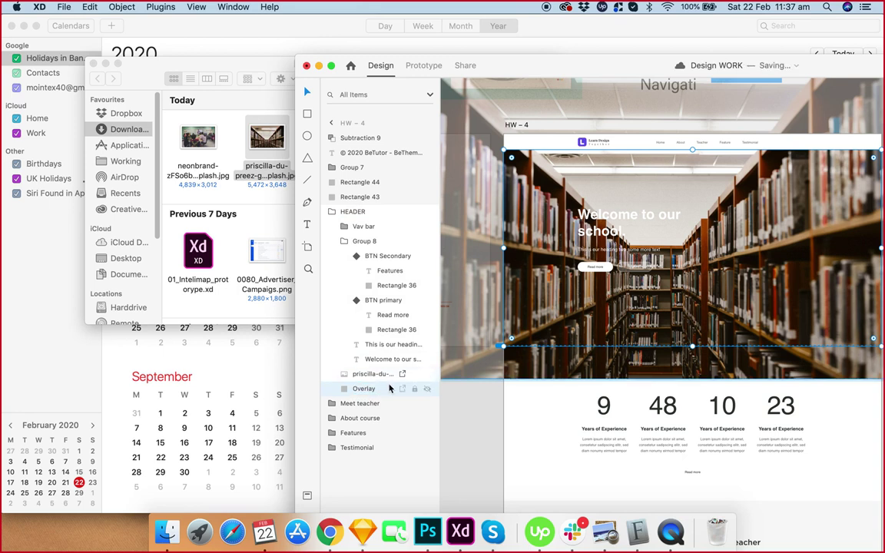
left_click(332, 67)
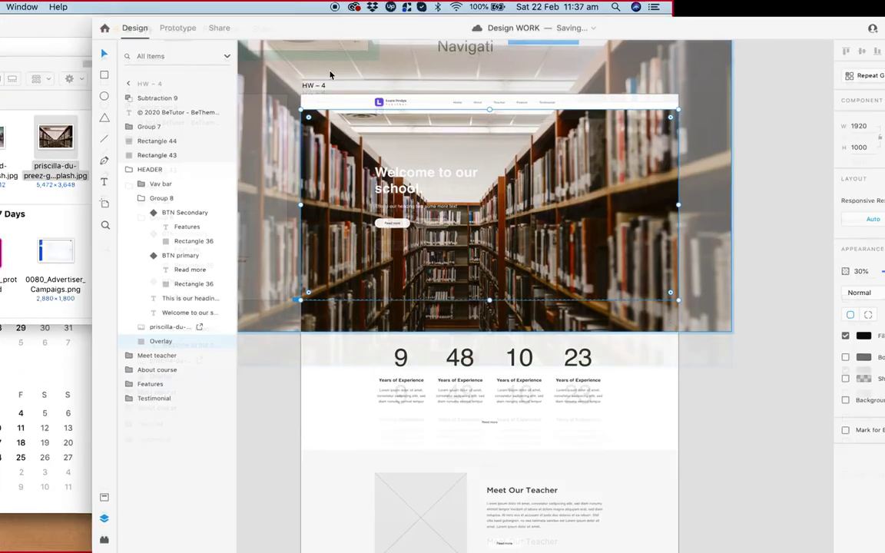
Duplicate the Overlay rectangle and place both overlays directly beneath the library photo in the HEADER group.
key("super+d")
left_click_drag(73, 336, 74, 314)
left_click_drag(72, 257, 71, 277)
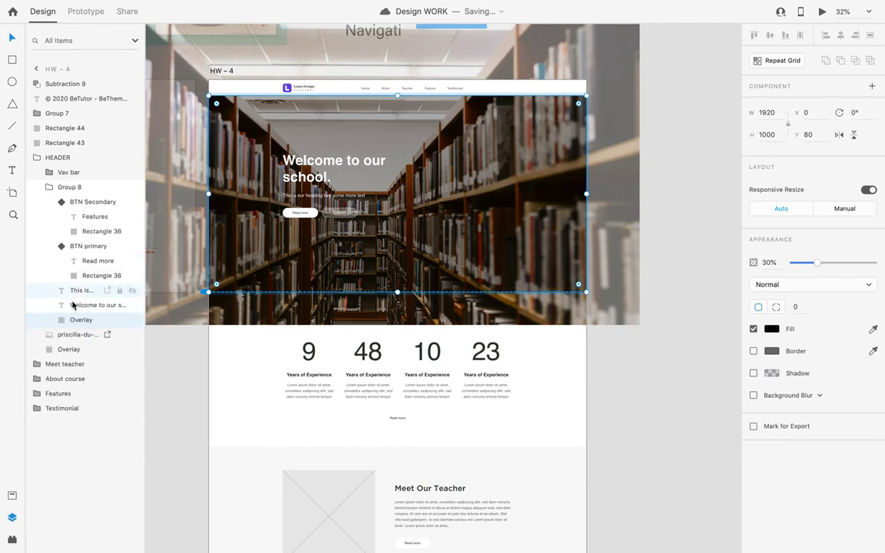
key("super+bracketleft")
Group the library photo with the two Overlay rectangles and name the group Image.
left_click(81, 322)
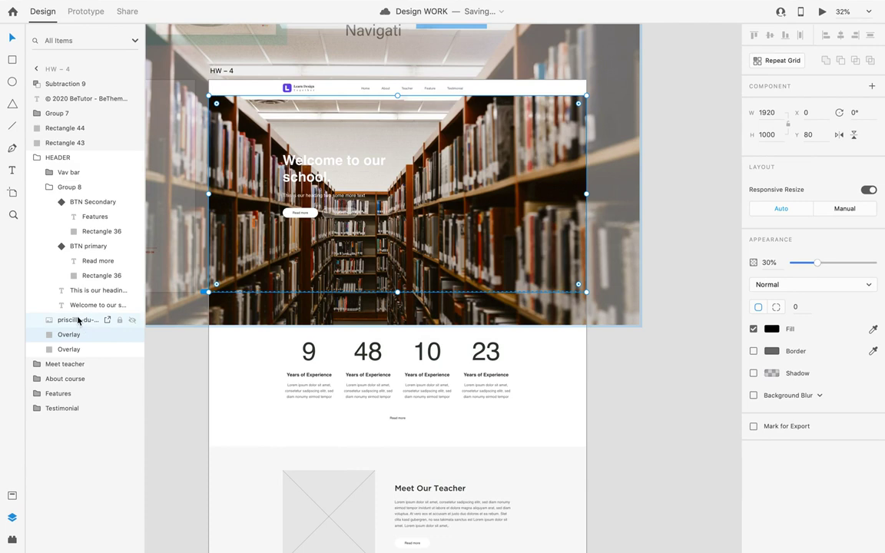
left_click(74, 348, "shift")
key("super+g")
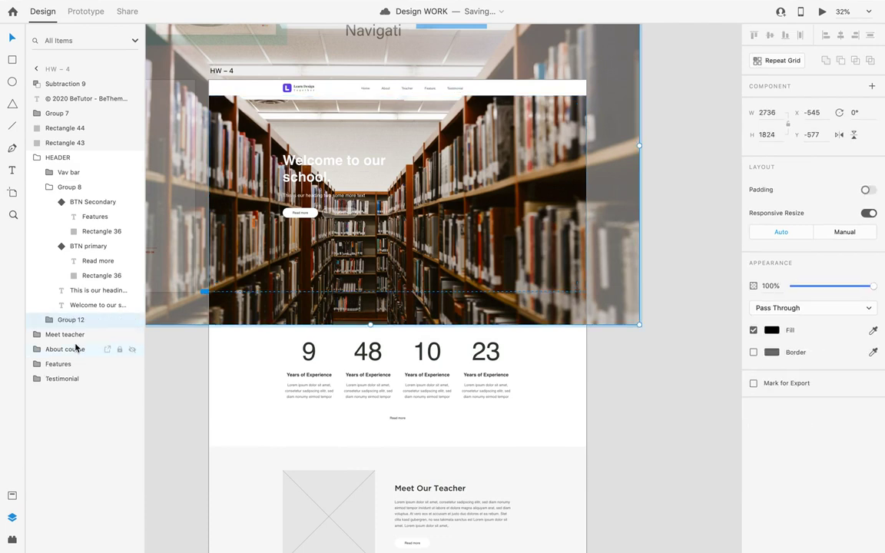
left_click(49, 321)
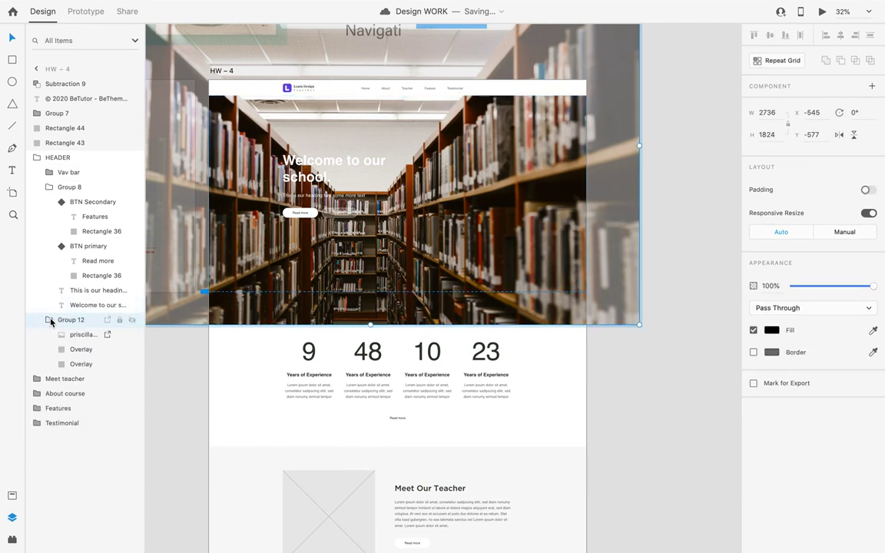
double_click(71, 321)
key("BackSpace")
type("Image")
key("Return")
Move both Overlay rectangles above the library photo inside the Image group.
left_click(86, 349)
left_click_drag(79, 353, 81, 328)
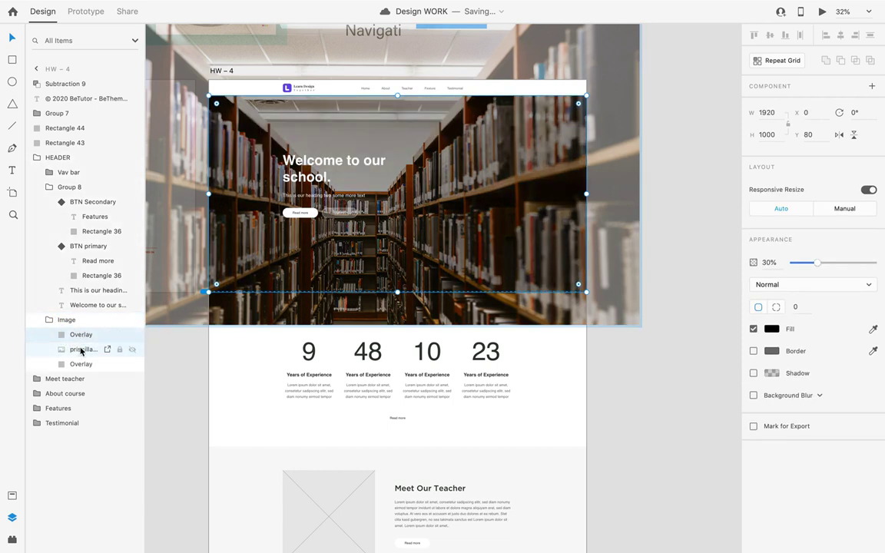
left_click(80, 353)
left_click(80, 363)
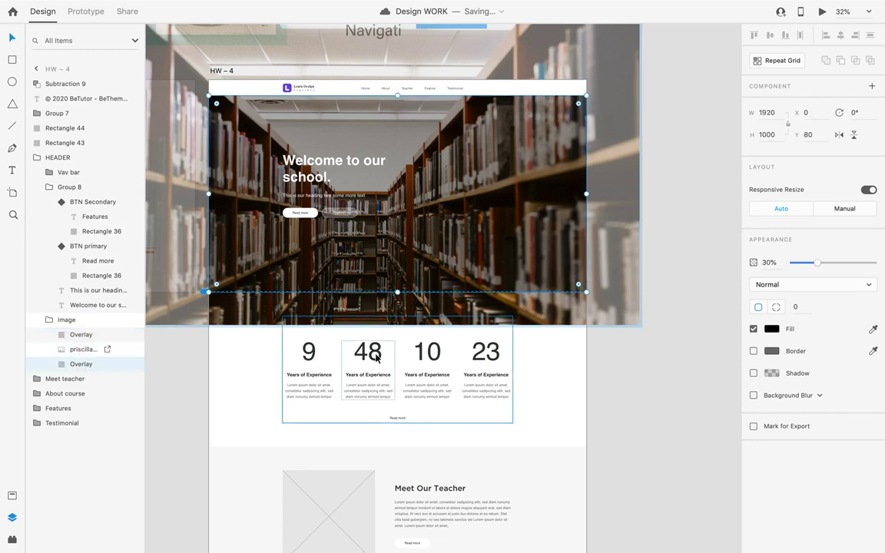
left_click_drag(78, 368, 82, 350)
Raise the opacity of the Overlay directly above the library photo to 100%.
left_click(83, 363)
left_click(81, 351, "shift")
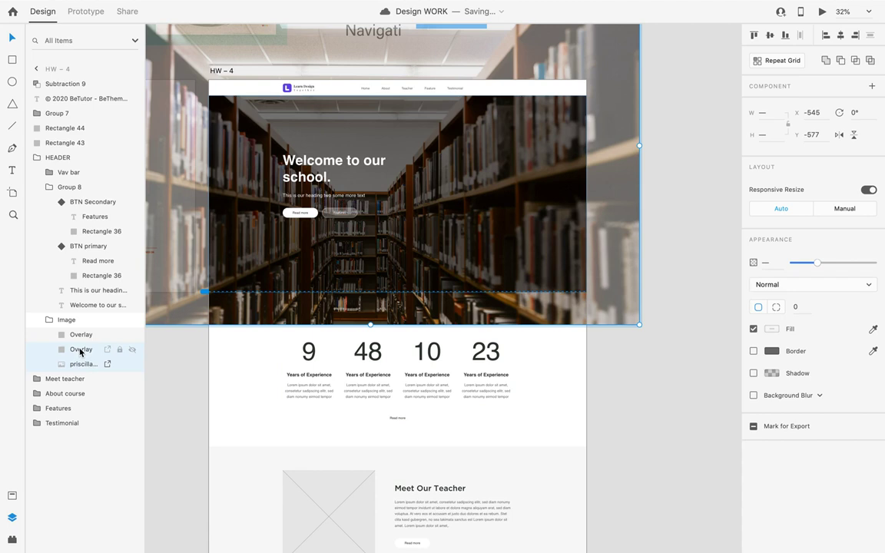
left_click(81, 350)
left_click_drag(817, 262, 872, 264)
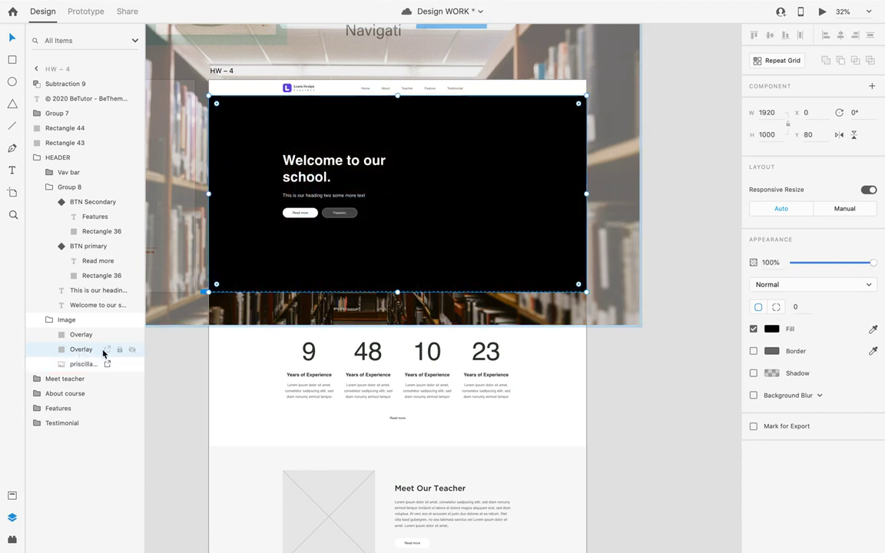
Mask the library photo with the fully opaque Overlay rectangle using Mask with Shape.
left_click(83, 364, "shift")
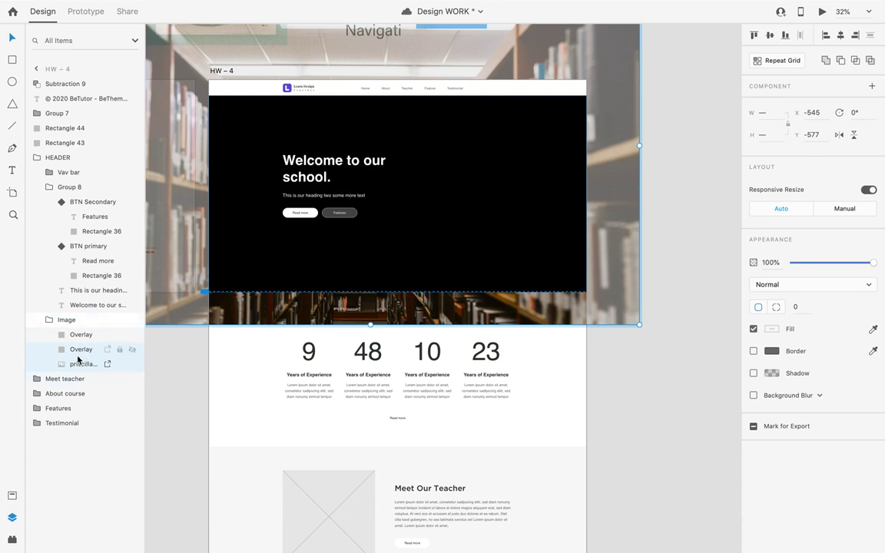
scroll(384, 231, "up", 3)
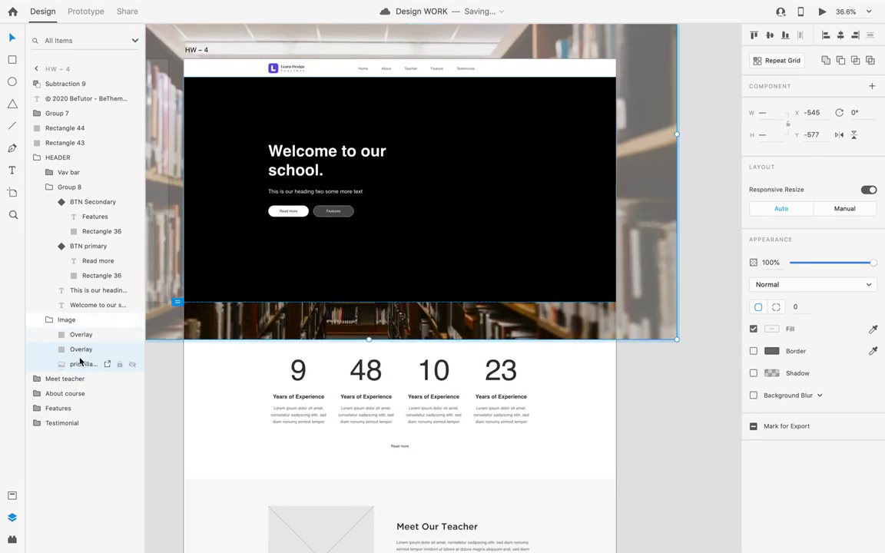
mouse_move(117, 4)
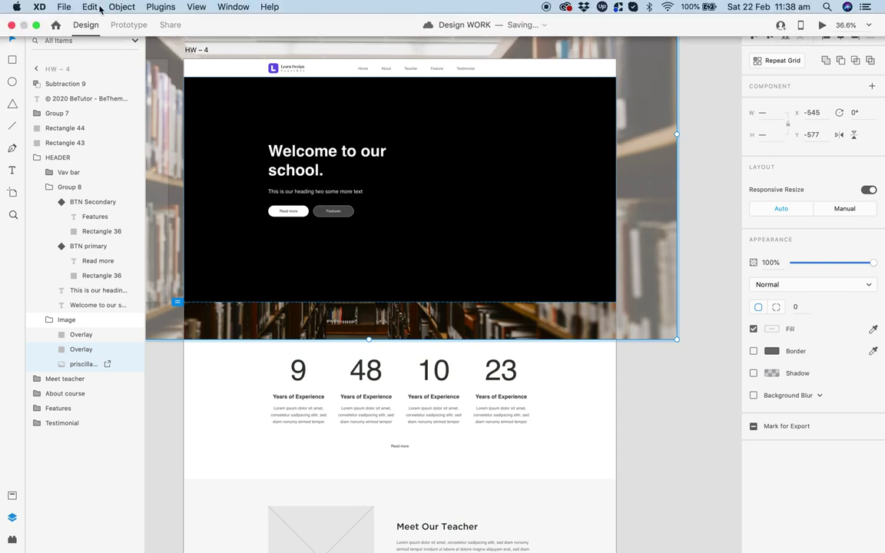
left_click(121, 7)
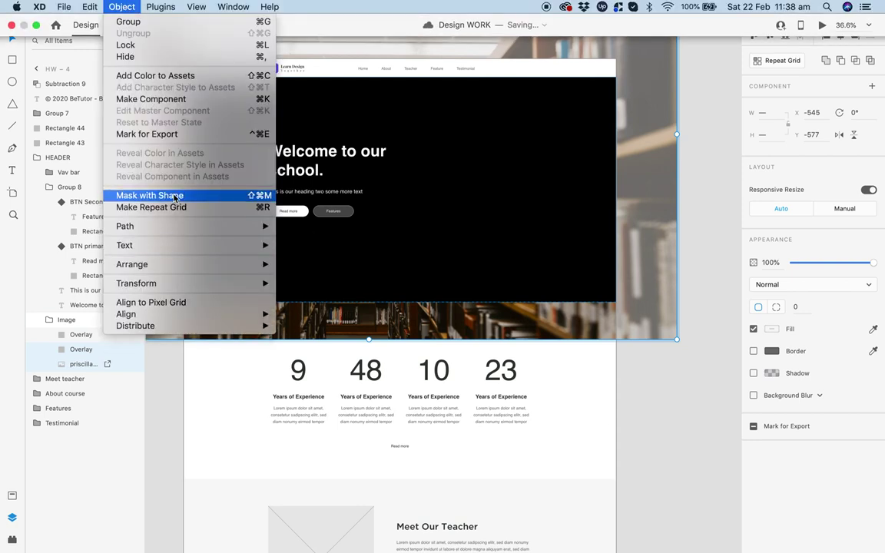
left_click(175, 199)
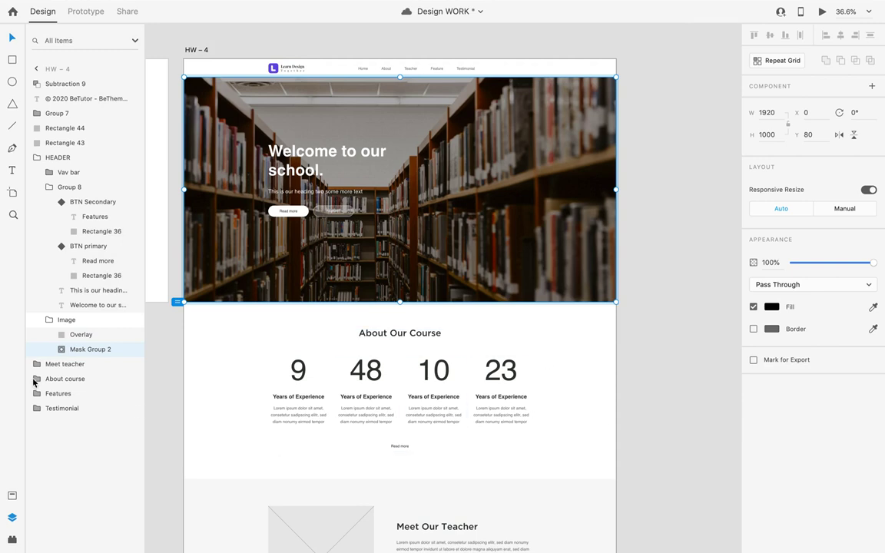
Examine the remaining translucent Overlay and expand the mask group beneath it to check its contents.
left_click(92, 336)
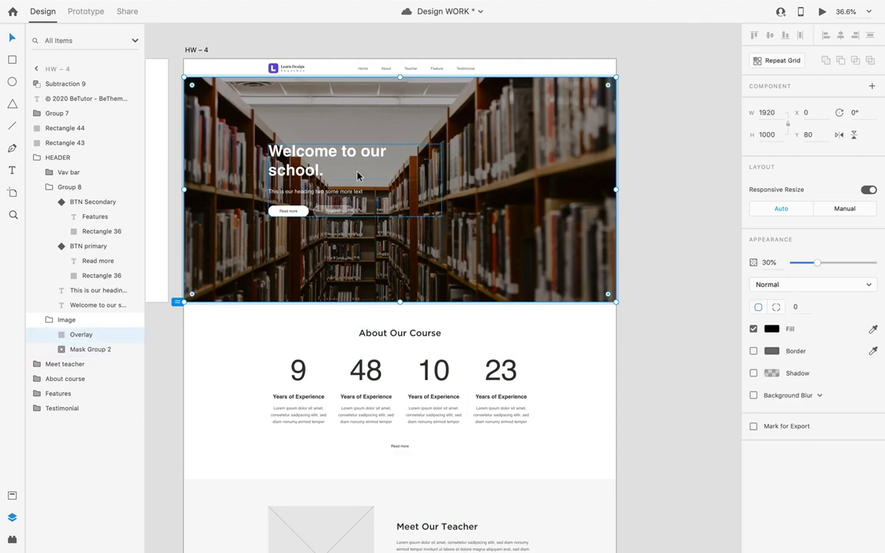
left_click(75, 349)
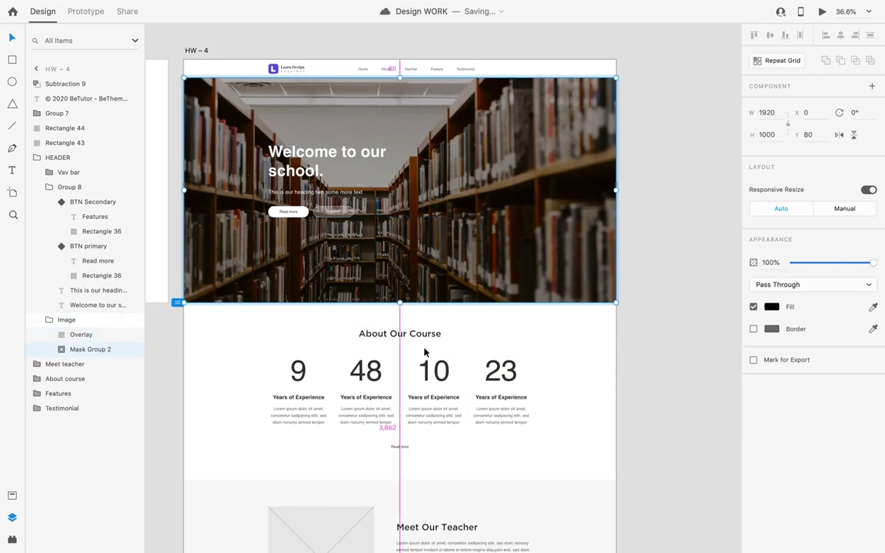
left_click(62, 349)
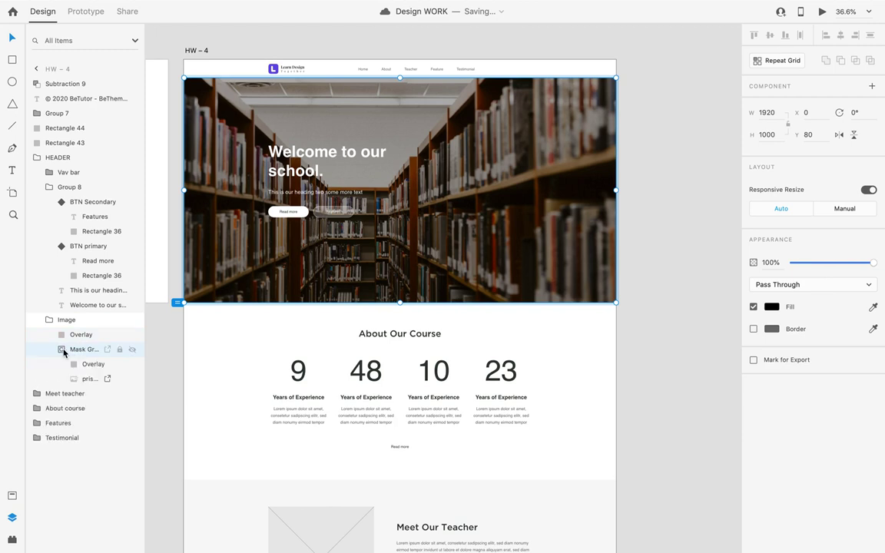
Scale the library photo inside the mask group down proportionally to 1920 by 1280, aligned with both side edges of the HW – 4 artboard.
left_click(90, 379)
scroll(551, 227, "down", 5)
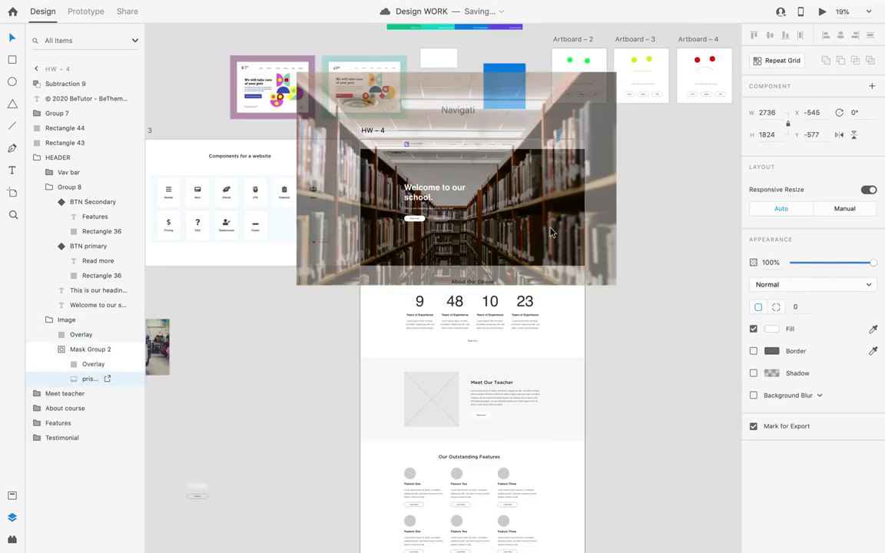
left_click_drag(296, 72, 360, 114)
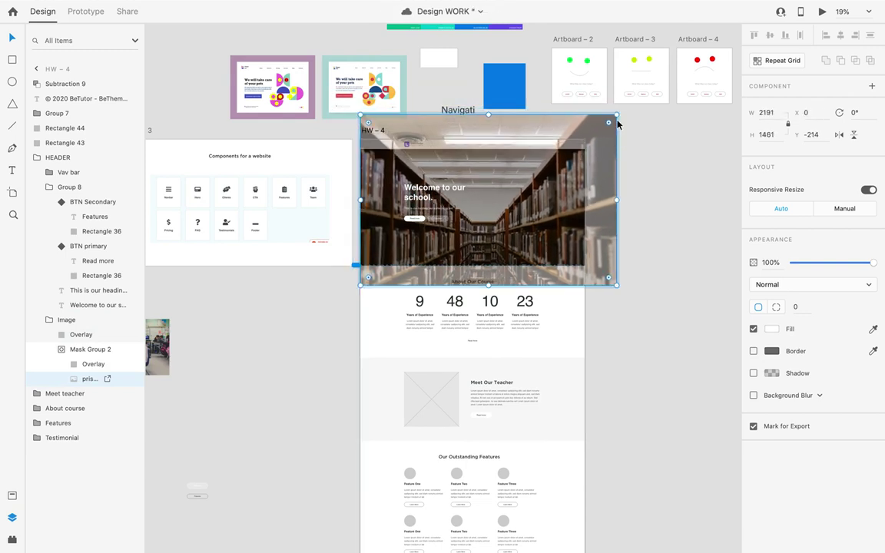
left_click_drag(614, 115, 605, 136)
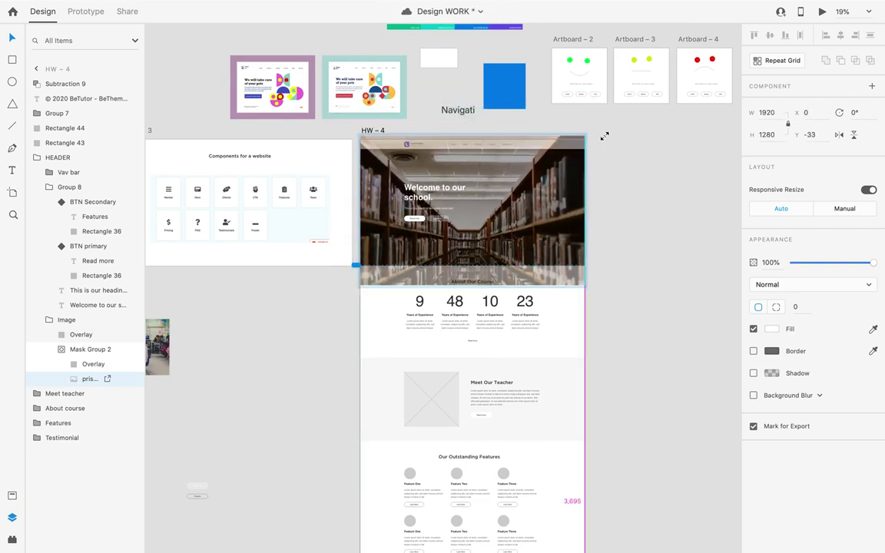
left_click(615, 240)
Inspect the reframed hero photo and save the document.
scroll(599, 253, "up", 5)
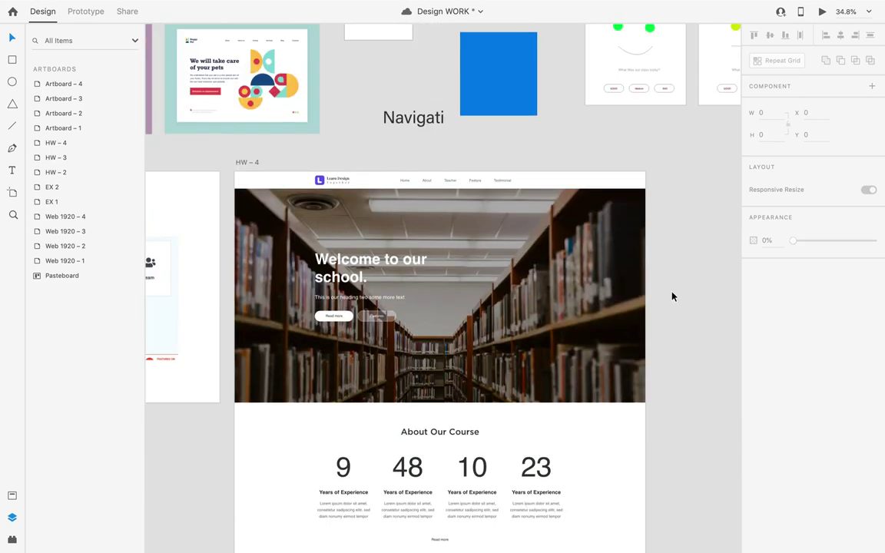
scroll(400, 354, "up", 3)
scroll(450, 341, "down", 1)
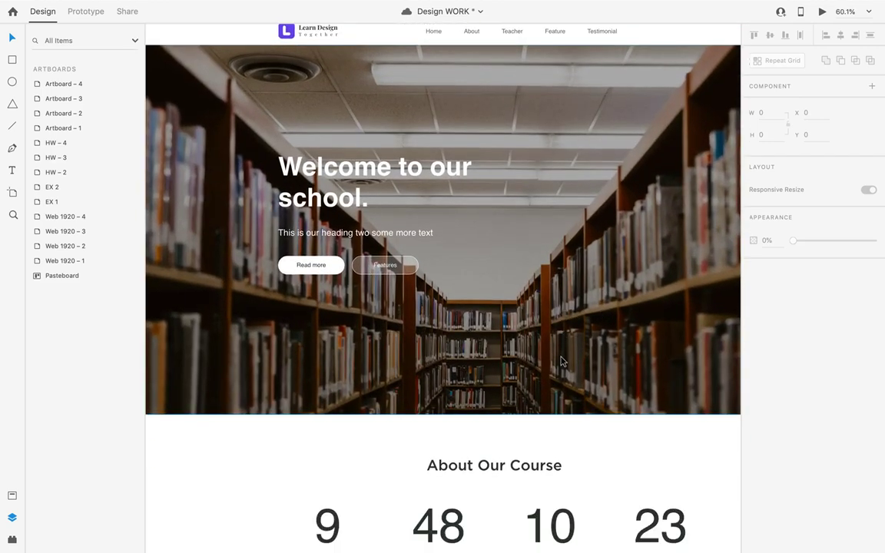
scroll(614, 253, "down", 2)
key("super+s")
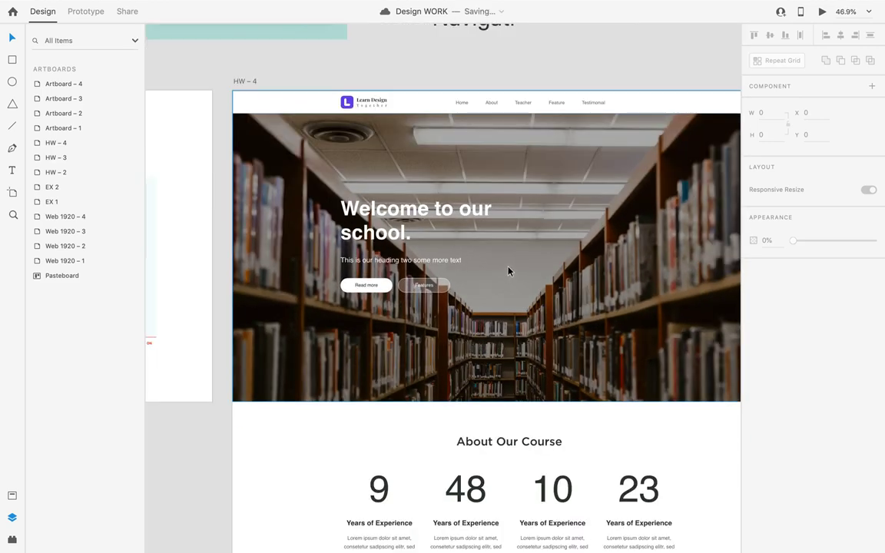
scroll(495, 273, "up", 1)
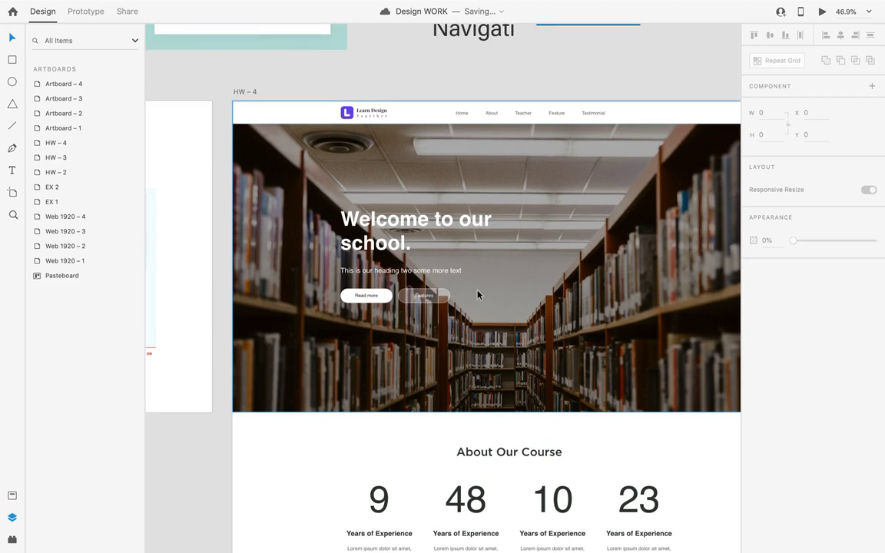
Set the fill opacity of the hero's Features button background to 40%, keeping its white colour.
scroll(450, 306, "up", 2)
left_click(437, 296, "super")
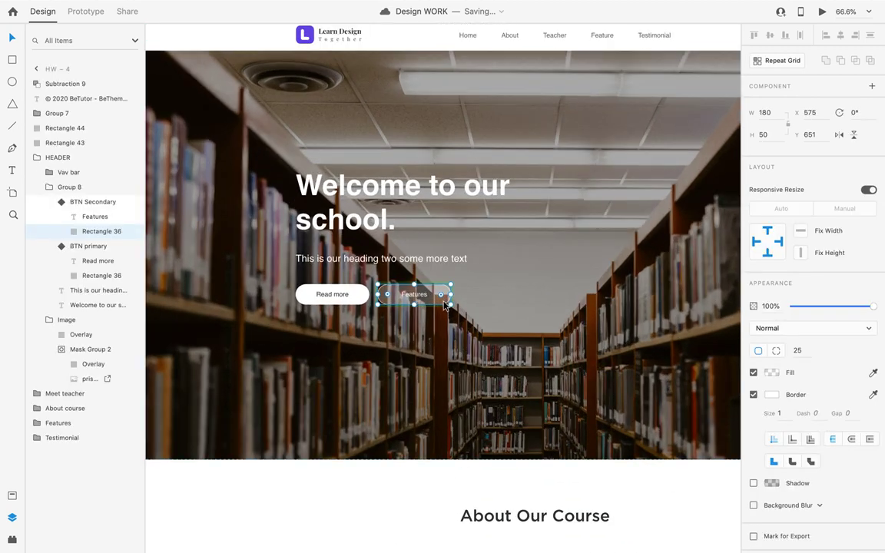
scroll(472, 310, "up", 2)
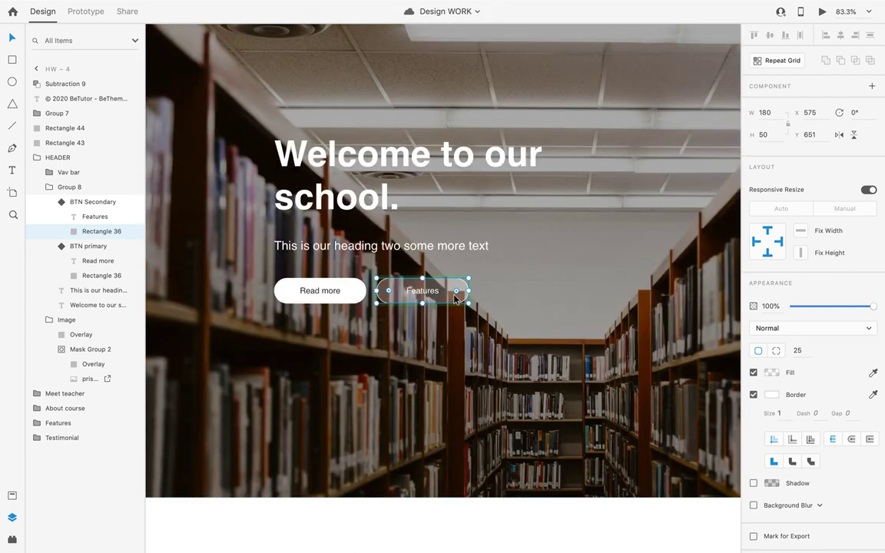
double_click(455, 299)
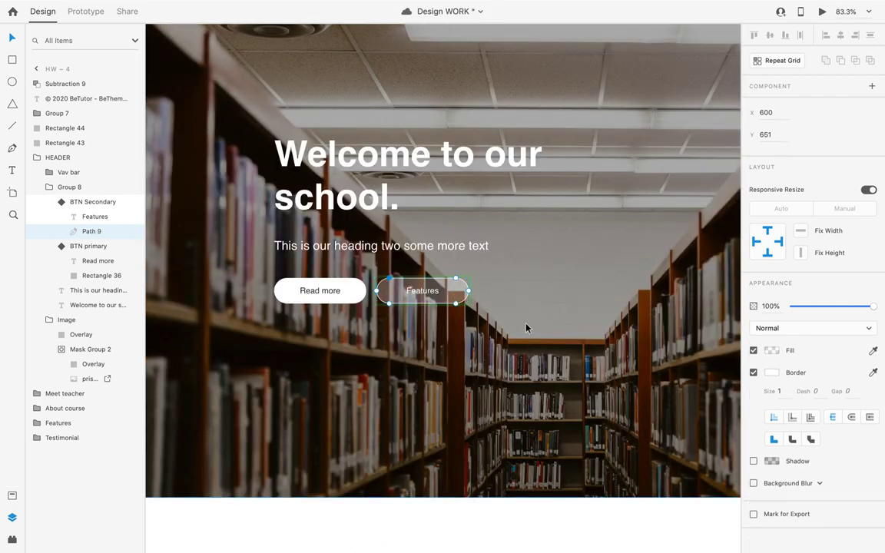
left_click(771, 351)
left_click(735, 398)
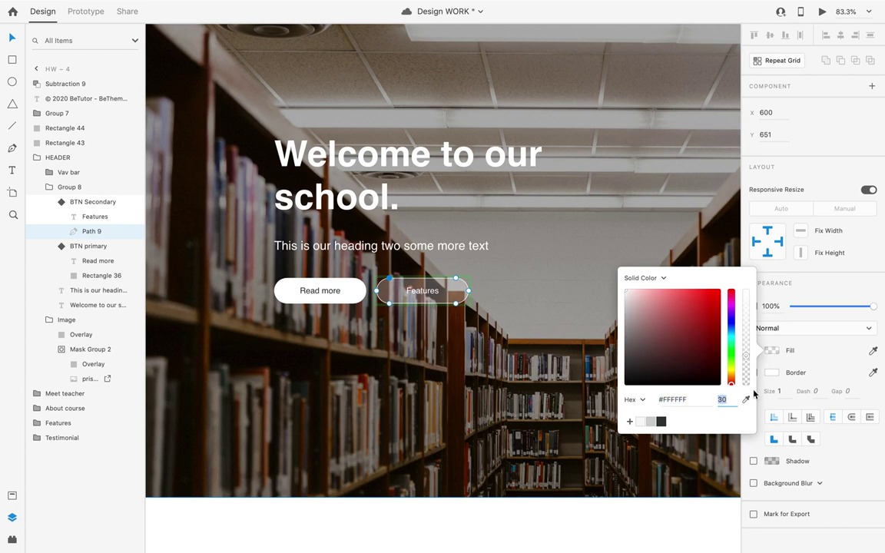
type("40")
key("Return")
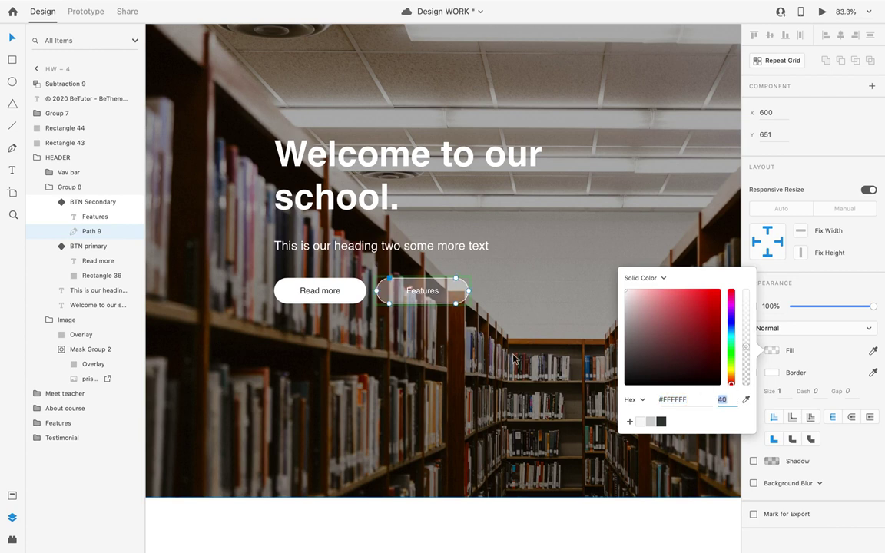
left_click(514, 358)
key("super+0")
left_click(291, 407)
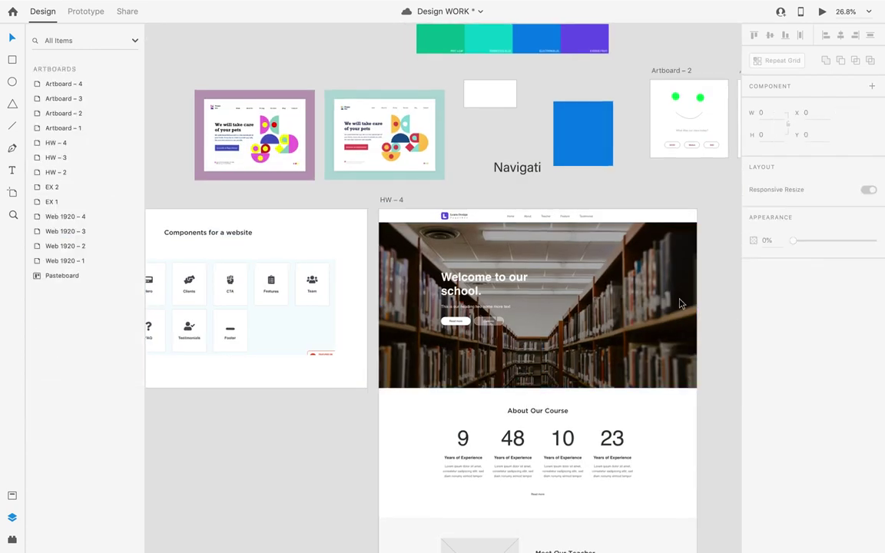
Darken the hero by setting the translucent Overlay above the masked library photo to 50% opacity.
scroll(679, 303, "up", 2)
left_click(536, 234)
left_click(566, 184)
scroll(557, 207, "up", 5)
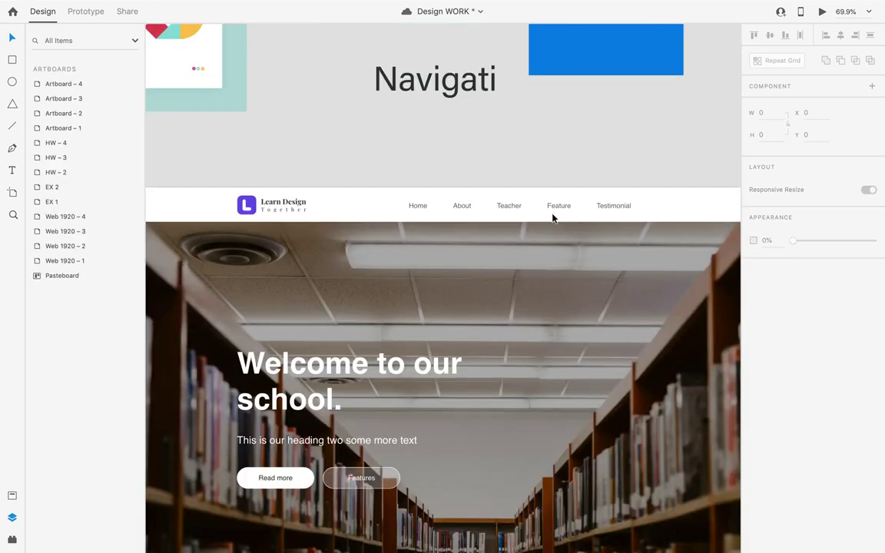
scroll(544, 232, "down", 3)
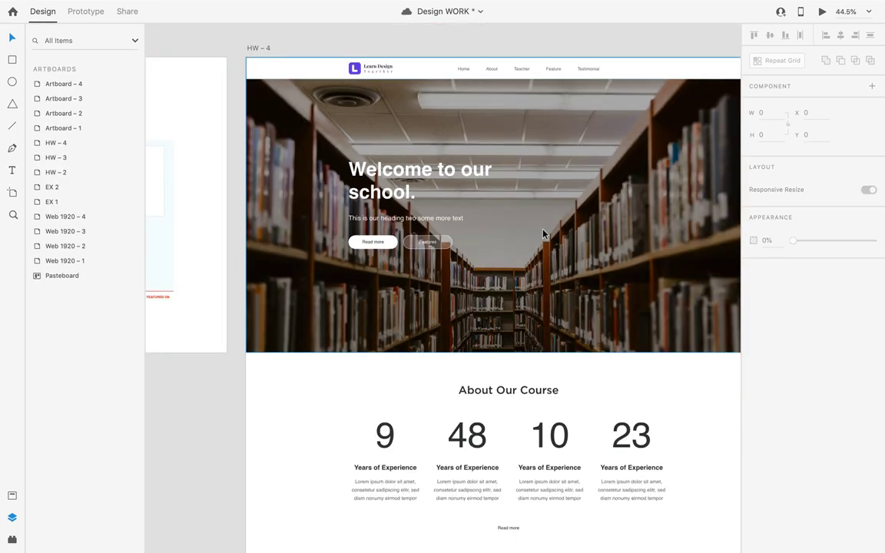
scroll(543, 232, "down", 3)
left_click(543, 234)
scroll(602, 246, "up", 2)
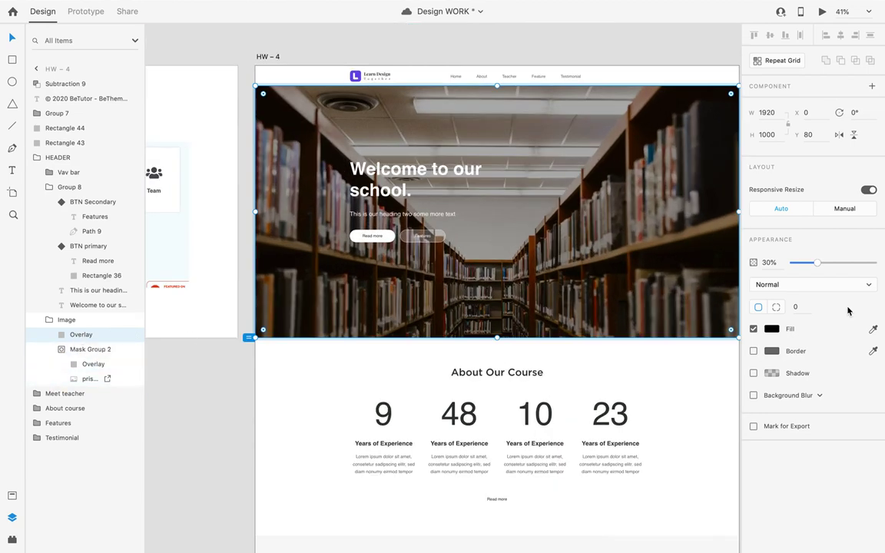
key("4")
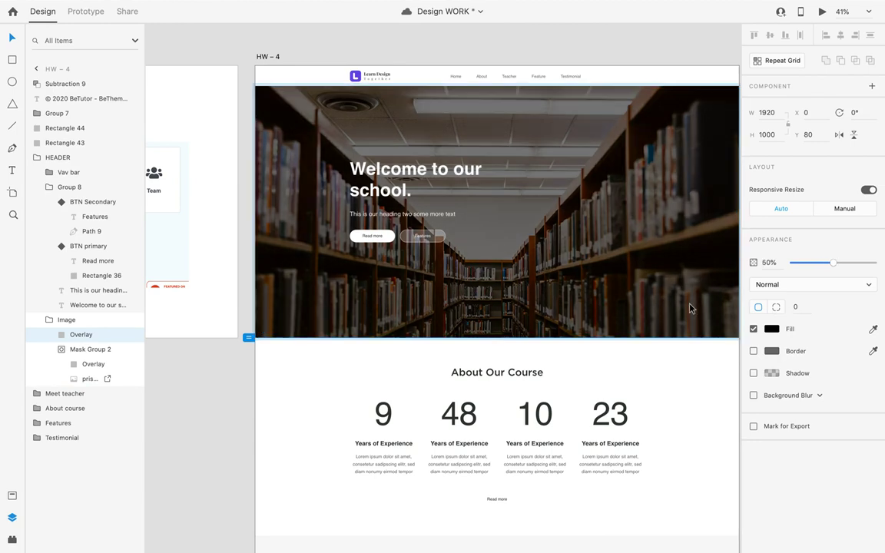
left_click(630, 48)
Review the darkened hero together with the About Our Course, Meet Our Teacher and Features sections of the HW – 4 page.
scroll(630, 48, "right", 3)
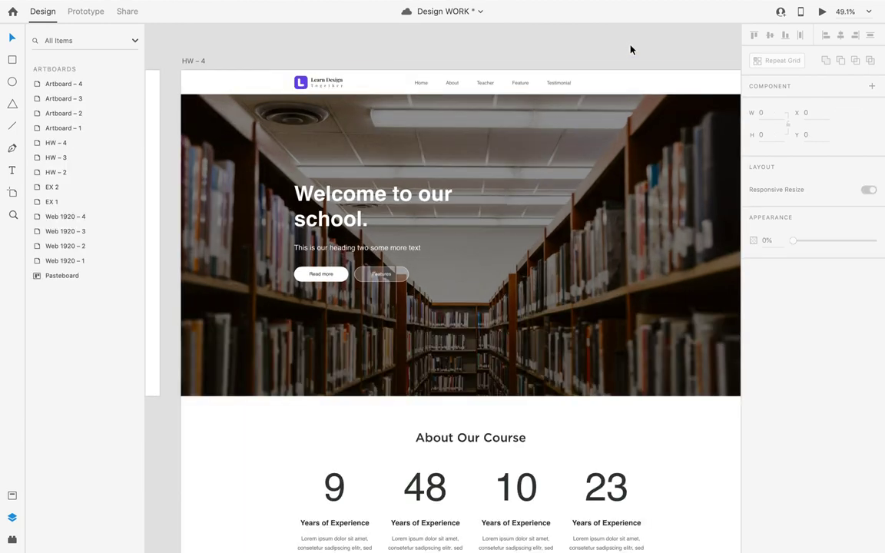
scroll(636, 39, "down", 3)
scroll(633, 36, "up", 3)
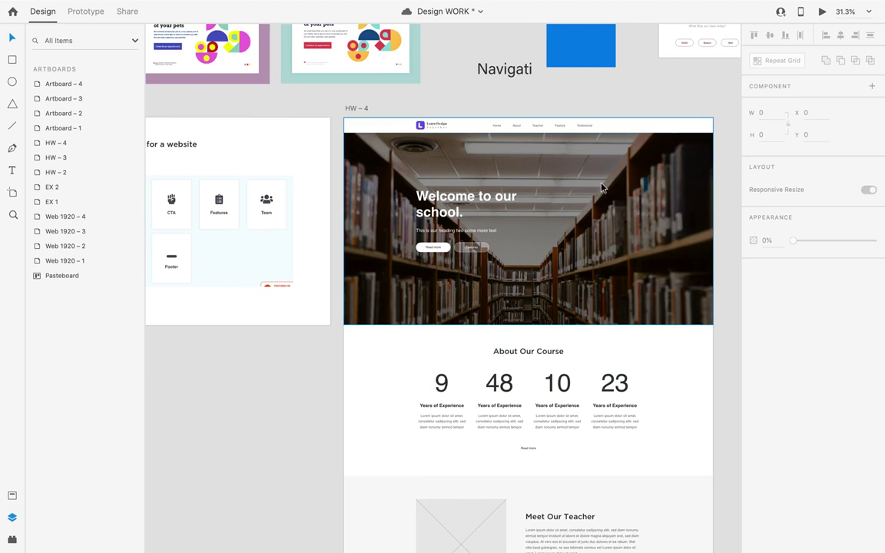
scroll(594, 166, "up", 2)
scroll(460, 208, "up", 2)
scroll(445, 182, "down", 3)
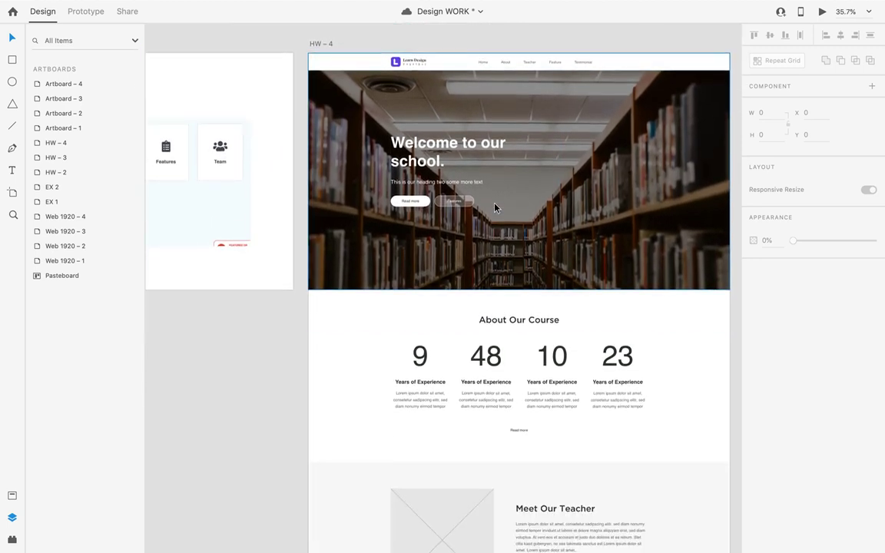
scroll(537, 261, "up", 2)
scroll(559, 290, "up", 2)
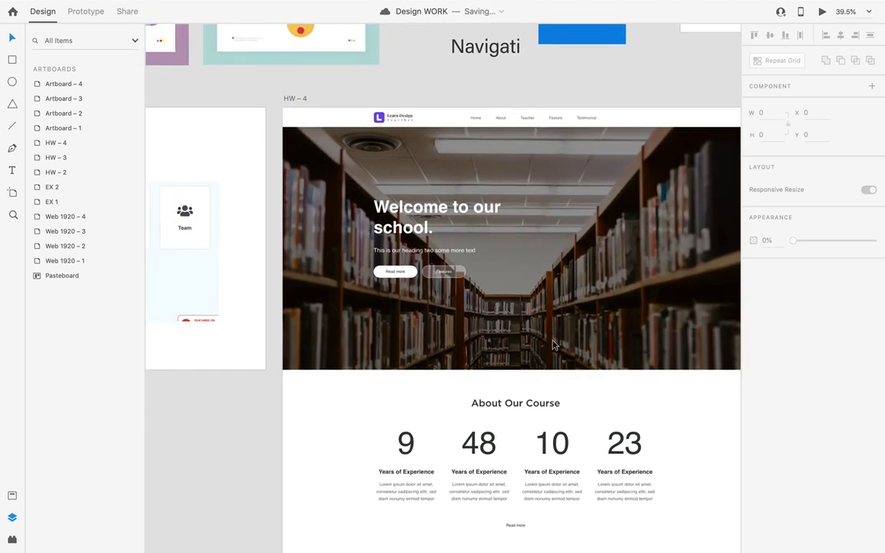
scroll(558, 323, "down", 2)
scroll(559, 321, "down", 3)
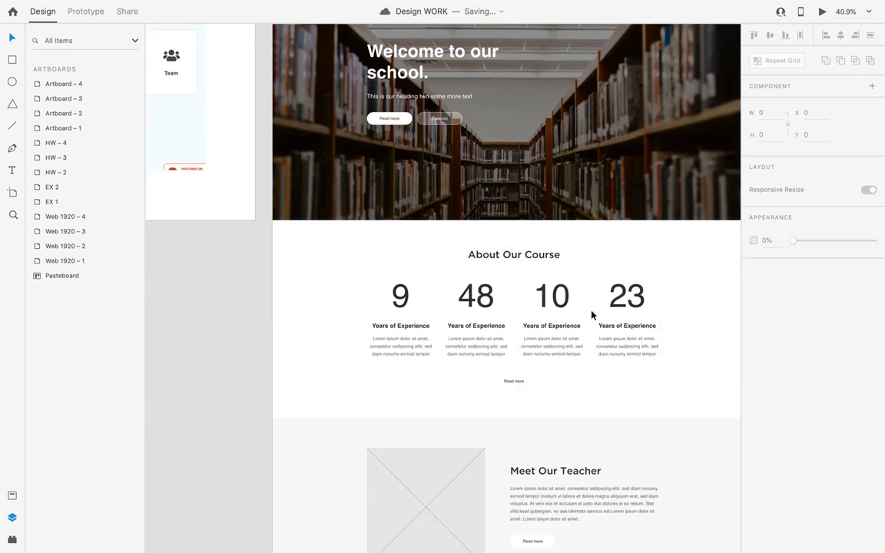
scroll(658, 308, "up", 3)
scroll(630, 296, "up", 1)
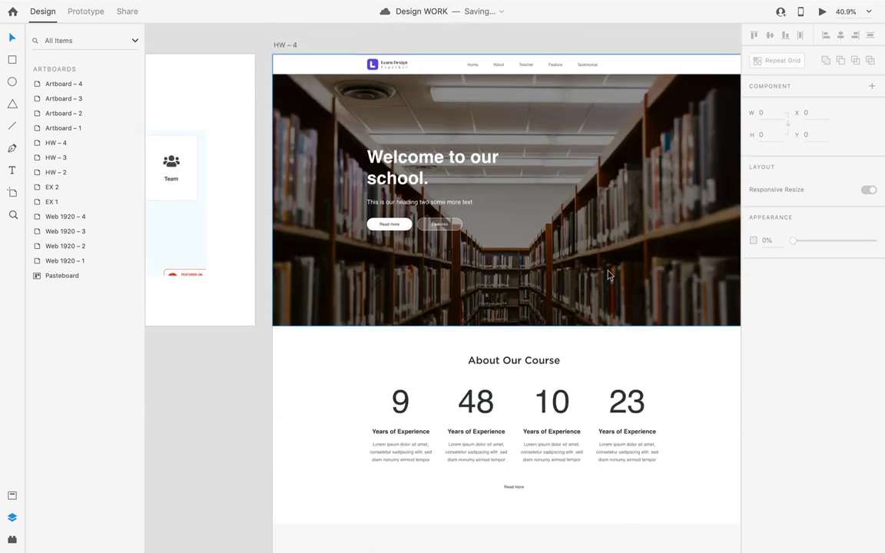
scroll(526, 352, "down", 10)
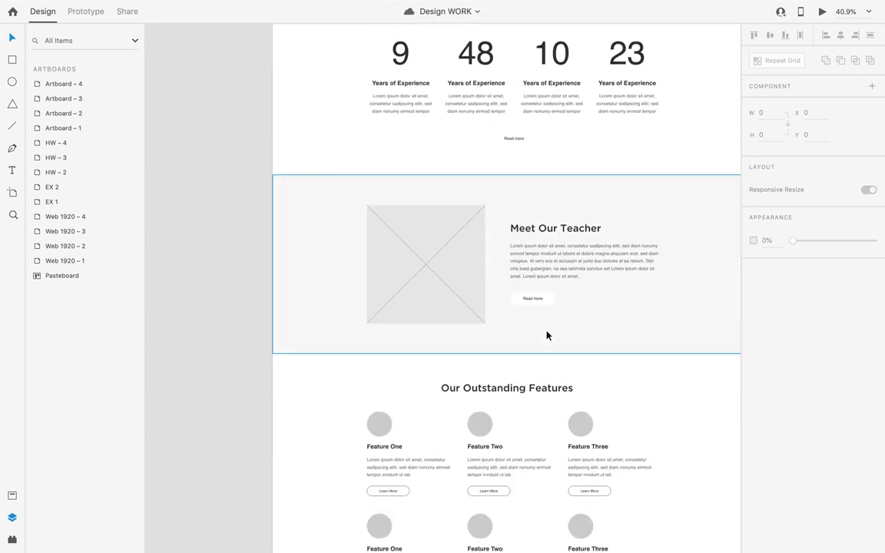
scroll(546, 335, "down", 3)
scroll(547, 336, "up", 7)
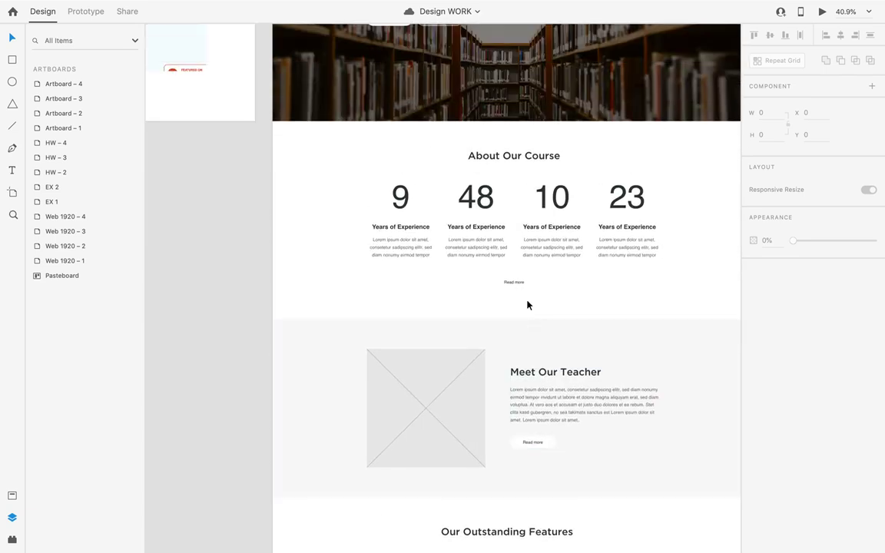
scroll(527, 307, "up", 5)
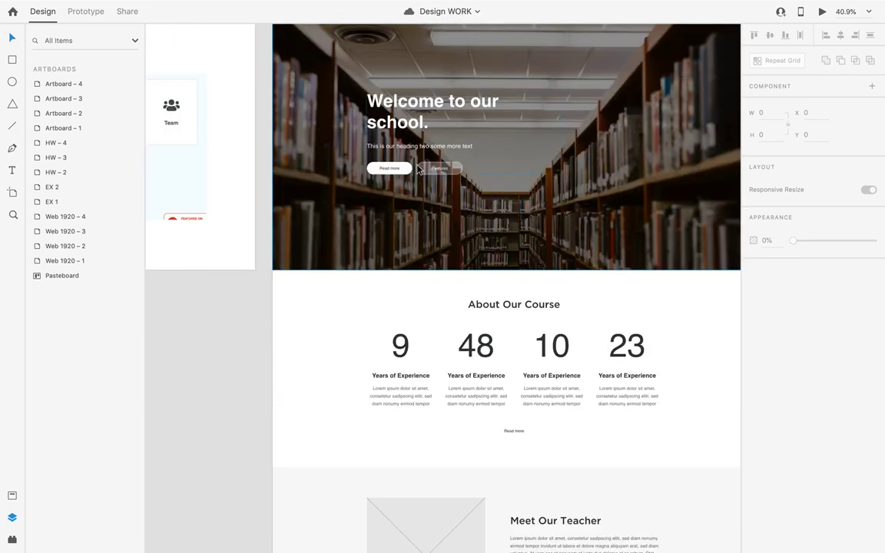
Compare the master BTN primary component in the hero with its instance in the Meet Our Teacher section.
left_click(409, 170)
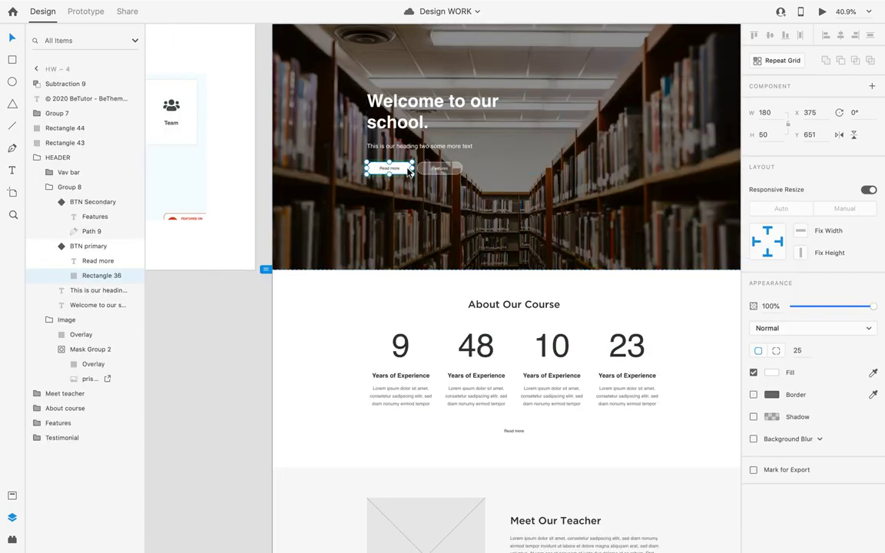
left_click(82, 247)
scroll(507, 292, "down", 10)
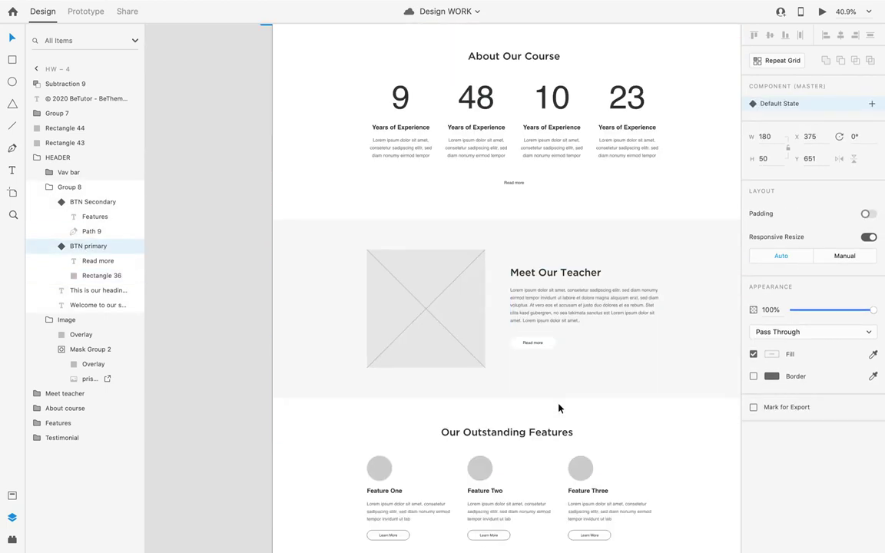
scroll(558, 400, "down", 3)
scroll(560, 401, "up", 10)
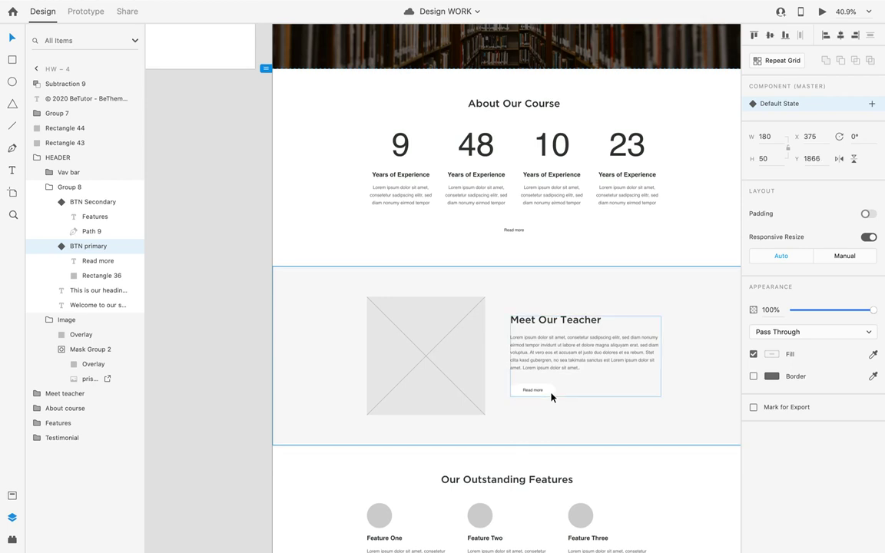
double_click(550, 393)
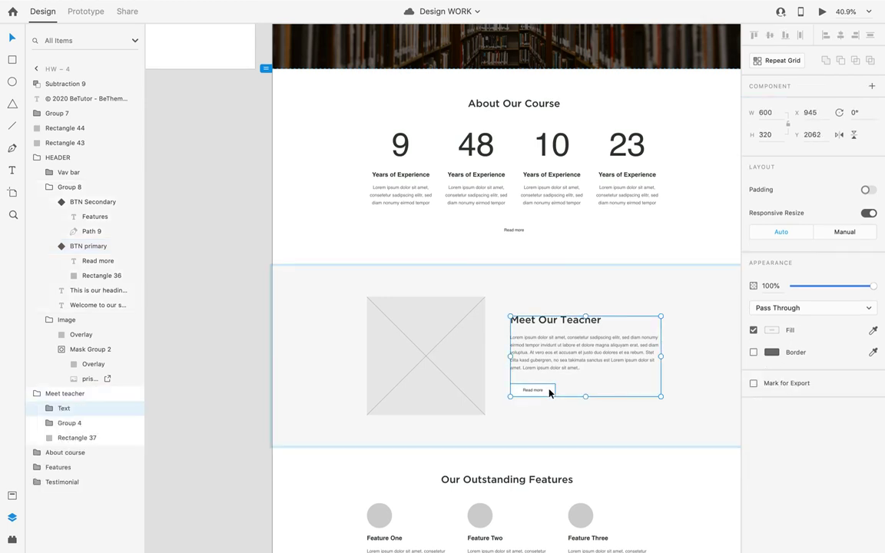
double_click(548, 391)
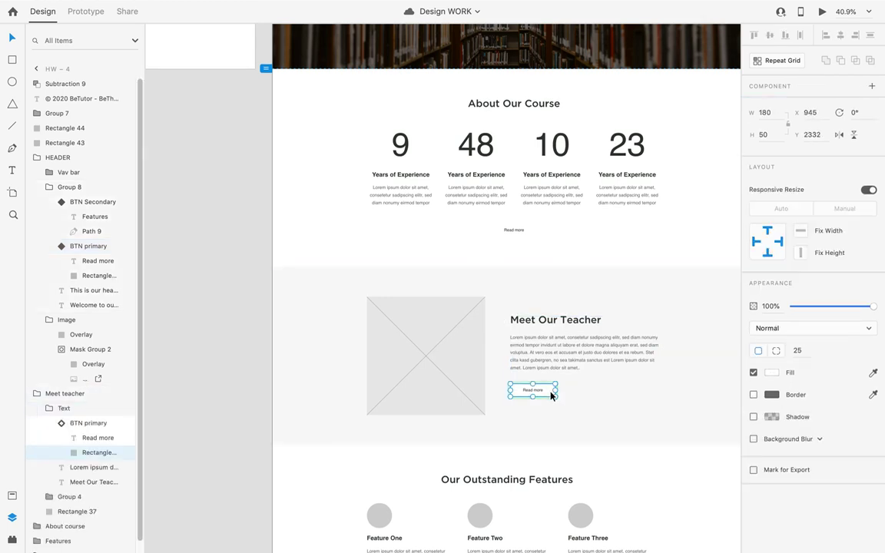
left_click(77, 422)
Select the hero's master BTN primary component to examine its marker up close, and collapse the Meet teacher button instance's layers.
scroll(476, 196, "up", 3)
scroll(456, 192, "up", 5)
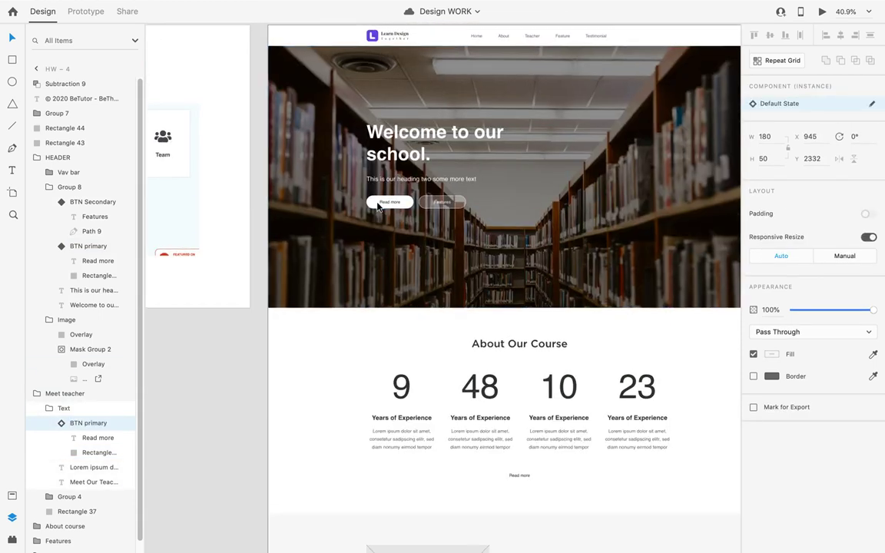
double_click(376, 203)
double_click(375, 204)
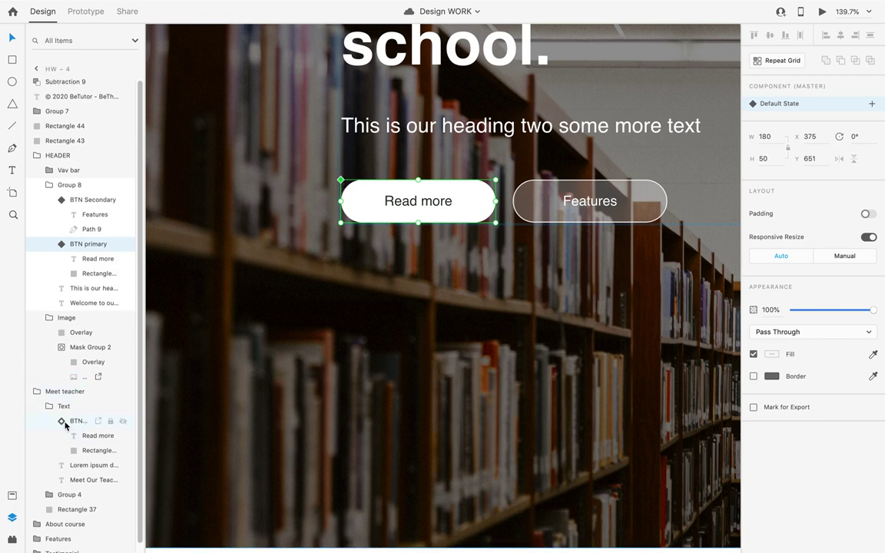
left_click(54, 423)
Select the Read more button instance below the About Our Course statistics to examine its component marker.
scroll(657, 409, "down", 5)
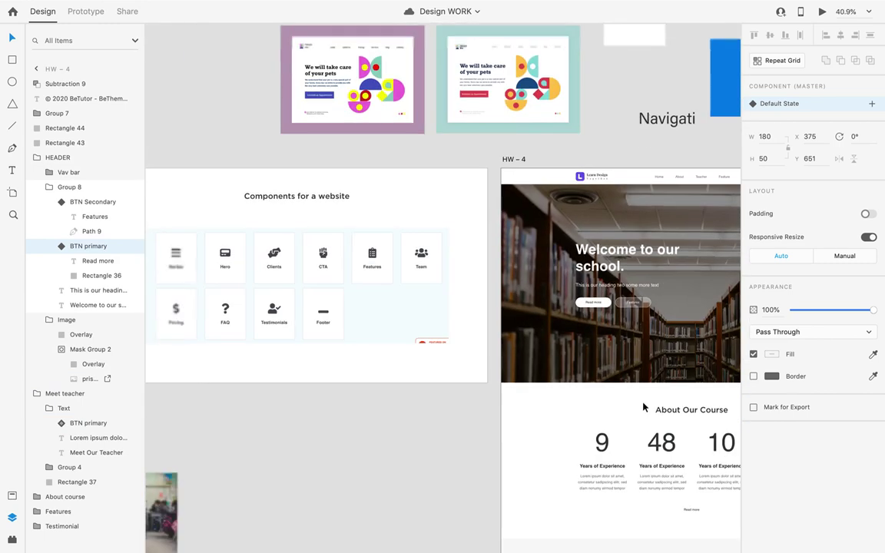
scroll(528, 380, "up", 2)
scroll(530, 380, "up", 5)
left_click(550, 383)
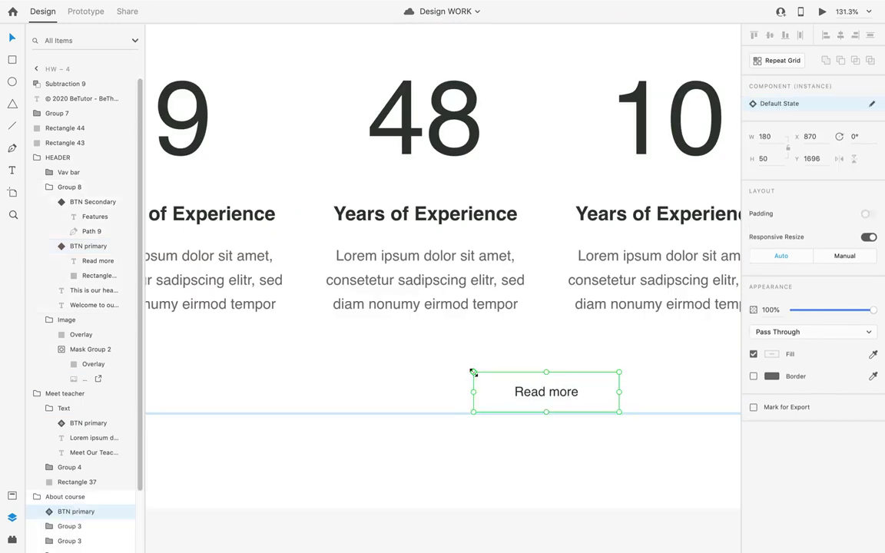
Fill the Read more button instance below the About Our Course statistics with the dark colour #313931.
scroll(473, 372, "up", 1)
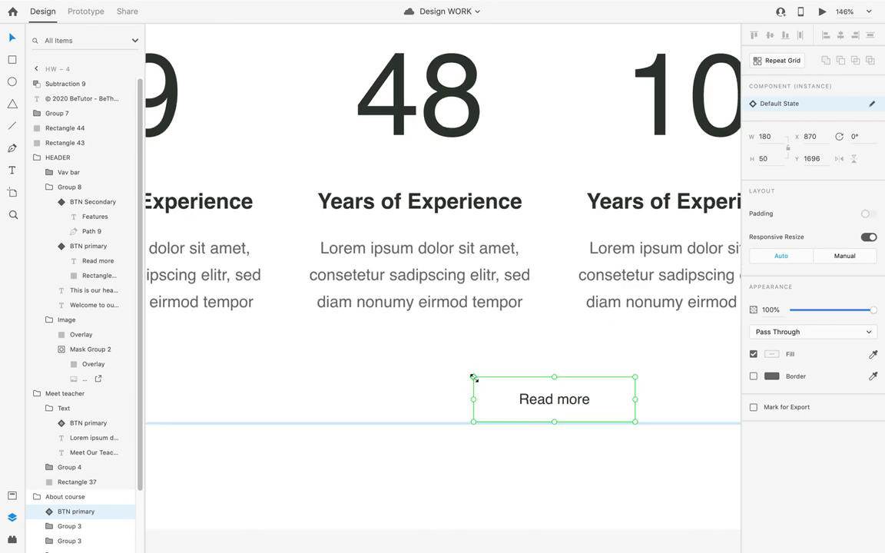
scroll(473, 377, "up", 2)
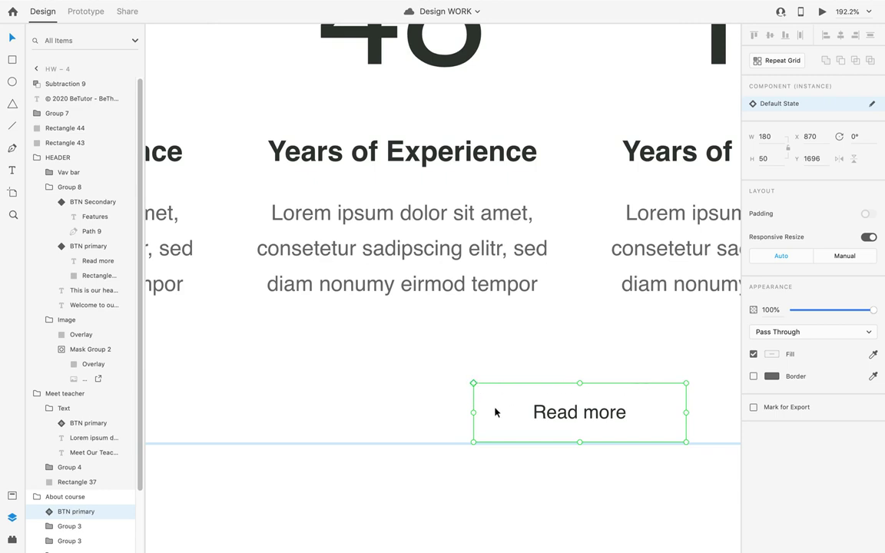
left_click(771, 354)
left_click(664, 425)
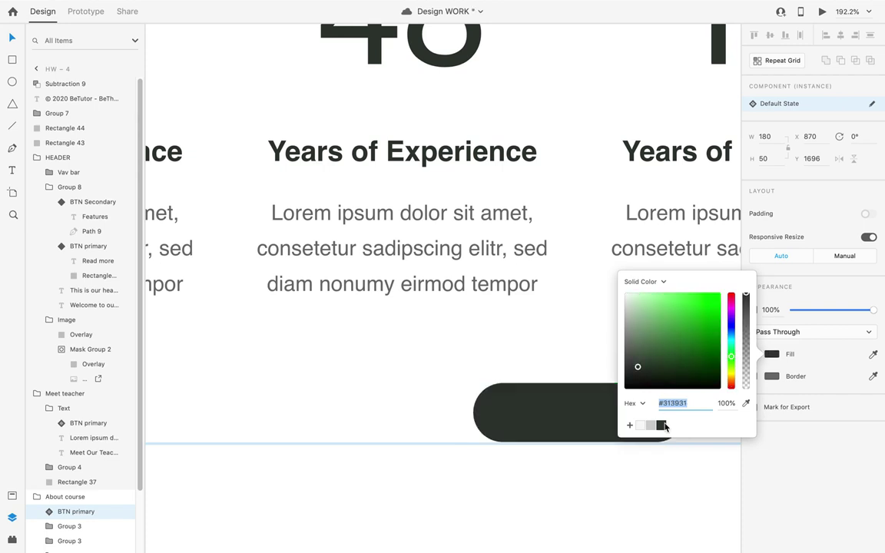
Set the Read more label's fill to white #FFFFFF in the dark About Our Course button.
left_click(565, 417)
double_click(567, 417)
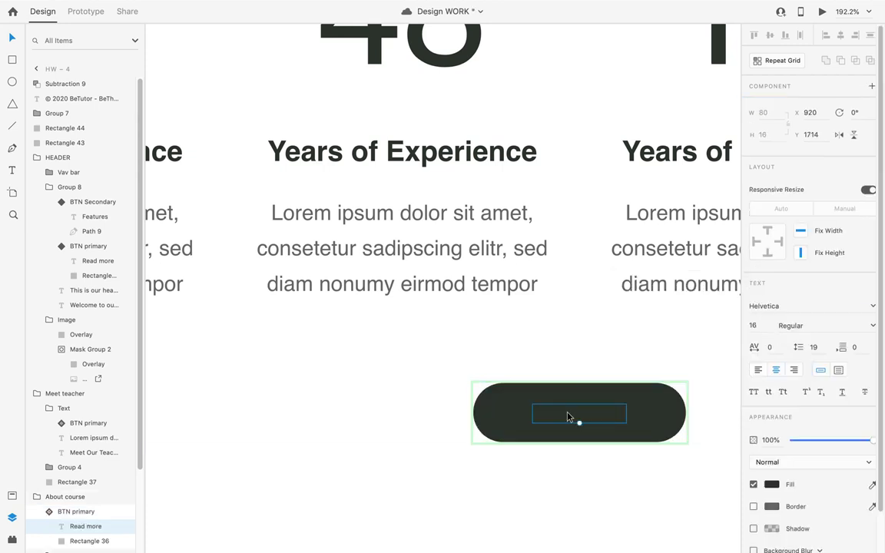
left_click(771, 484)
left_click(626, 403)
scroll(575, 342, "down", 10)
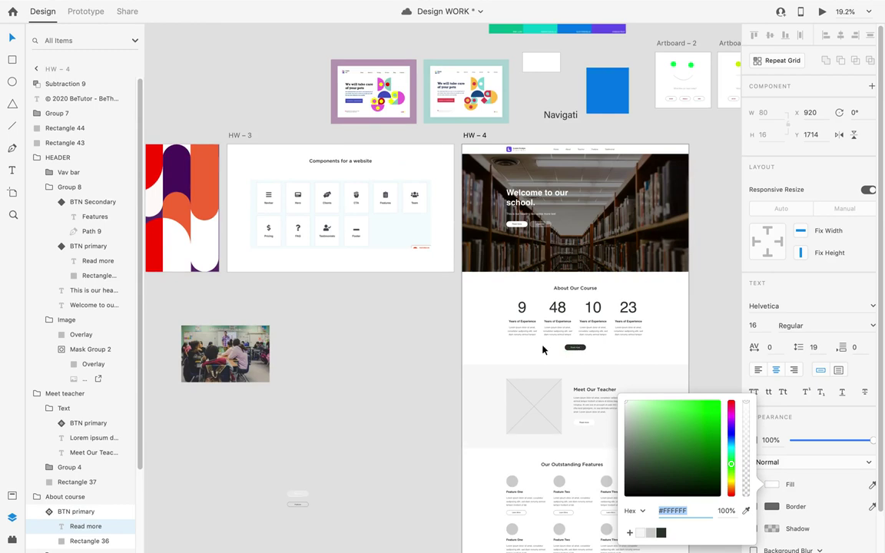
scroll(614, 235, "up", 3)
left_click(302, 375)
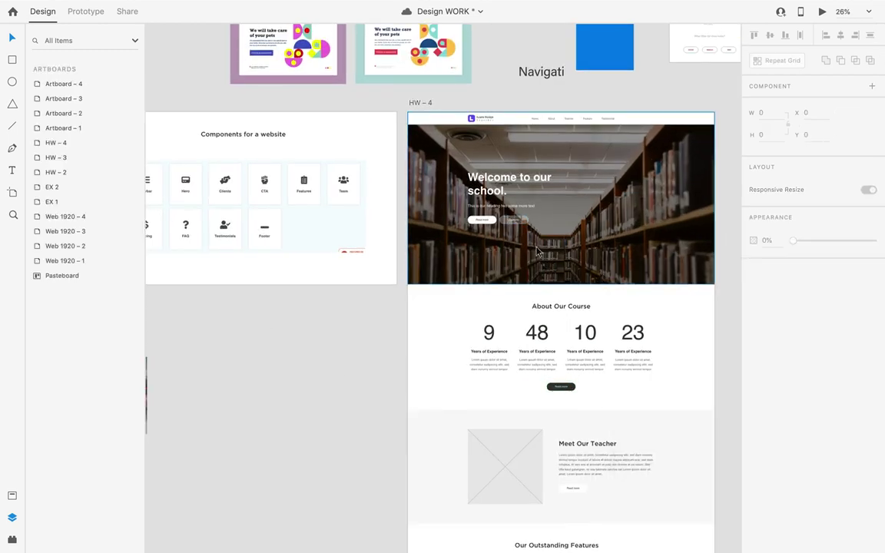
Compare the hero's buttons with the buttons in the About Our Course, Meet Our Teacher and Features sections.
scroll(601, 278, "up", 3)
scroll(474, 208, "down", 5)
scroll(645, 278, "up", 10)
scroll(517, 266, "up", 5)
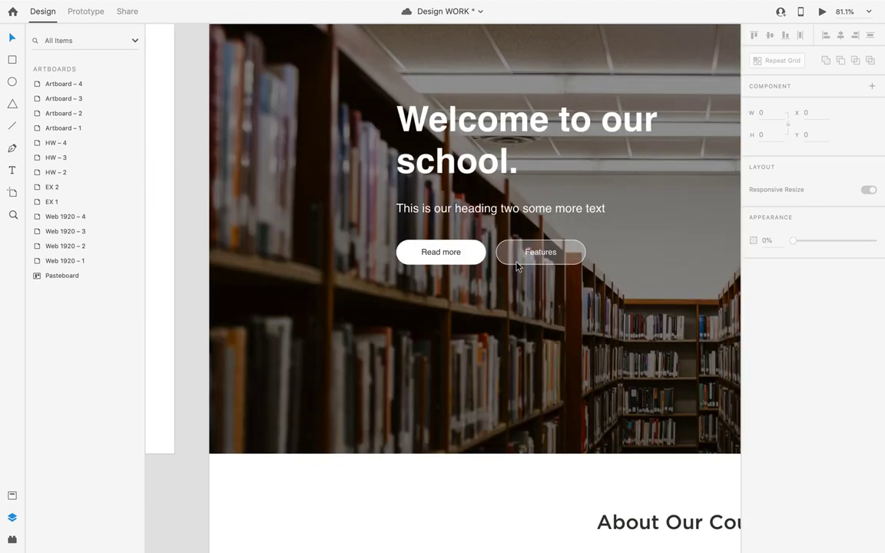
scroll(517, 265, "down", 10)
scroll(550, 356, "up", 3)
scroll(519, 380, "down", 3)
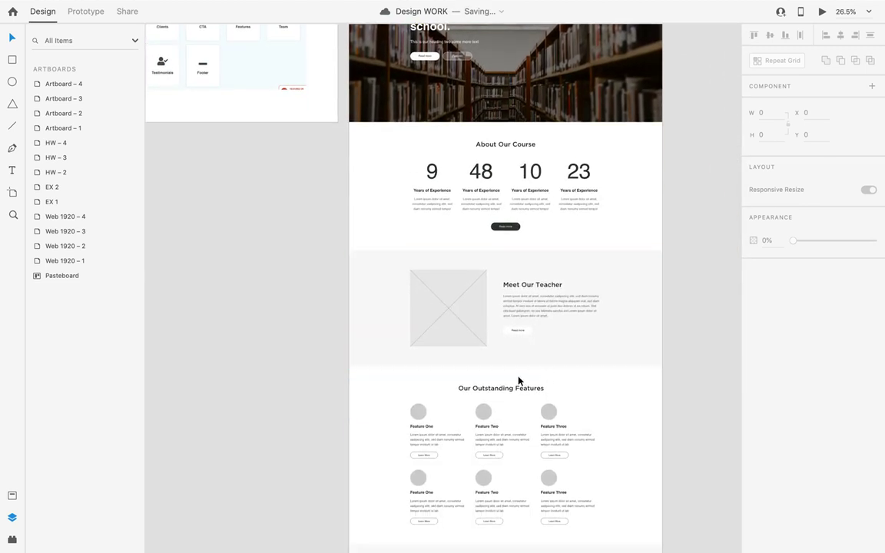
scroll(518, 380, "up", 5)
left_click(548, 267)
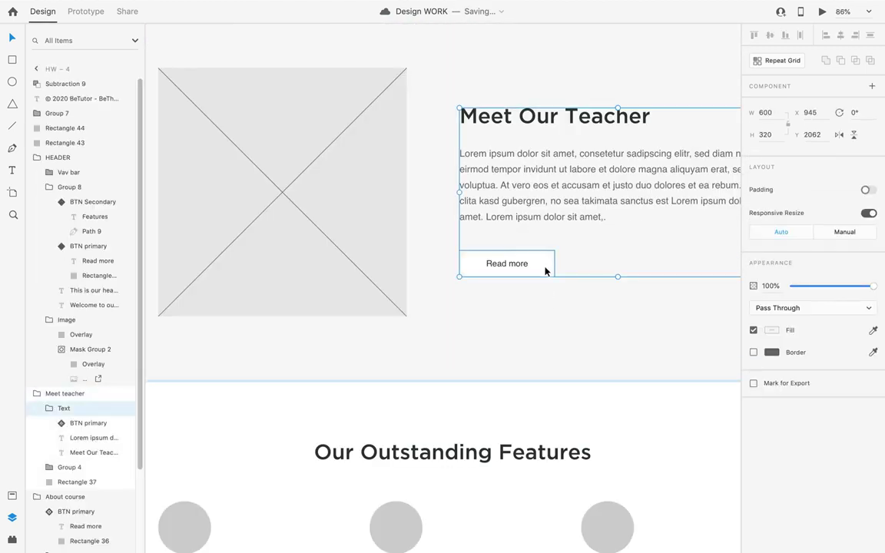
double_click(545, 270)
scroll(542, 284, "down", 5)
scroll(534, 299, "up", 3)
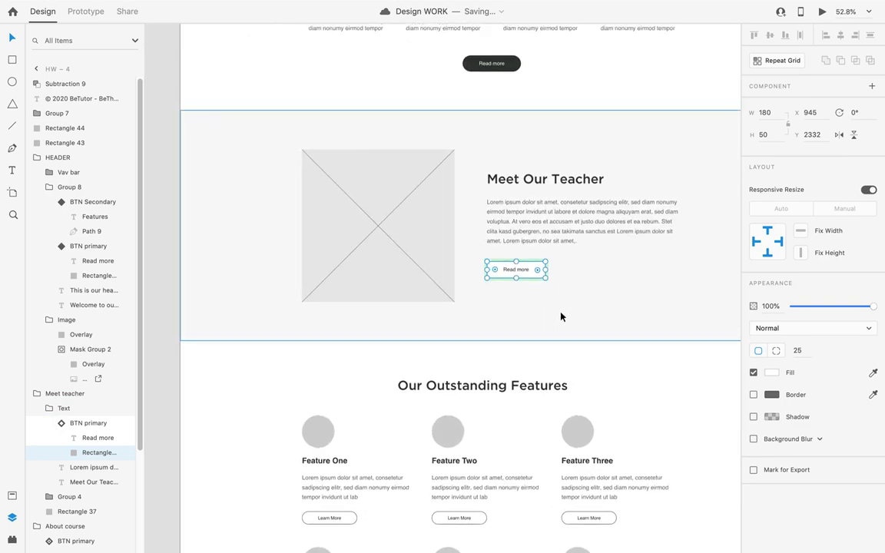
left_click(769, 376)
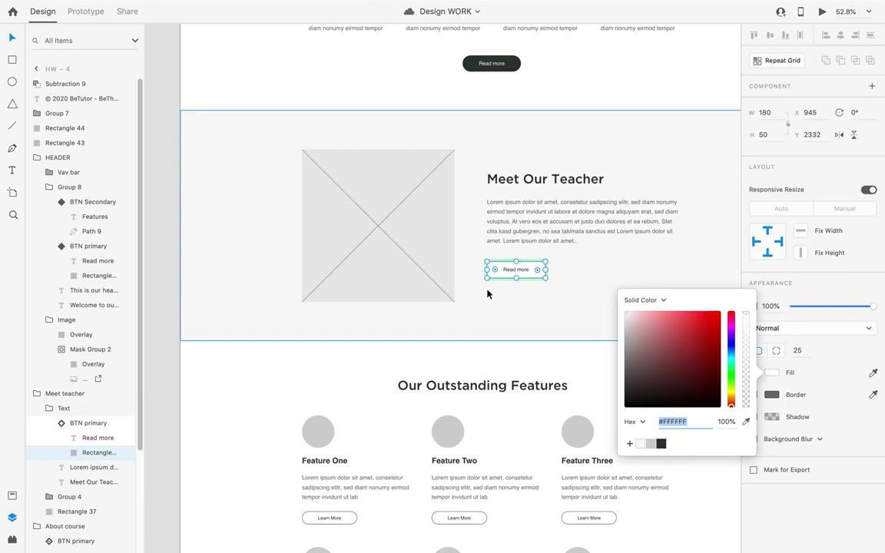
scroll(487, 293, "down", 2)
left_click(198, 409)
Paste a copy of the dark About Our Course button into the Meet Our Teacher button, and select it together with the white background rectangle.
scroll(239, 392, "up", 5)
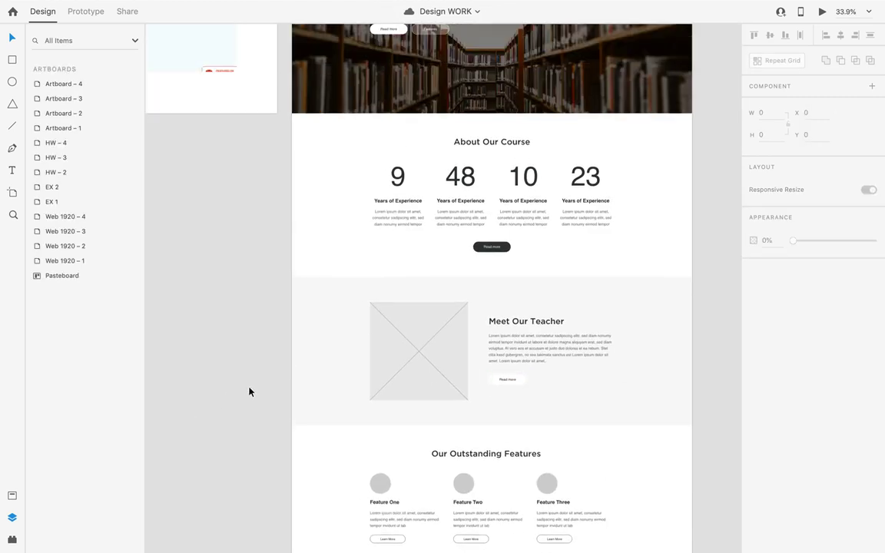
scroll(357, 384, "down", 3)
scroll(538, 470, "up", 4)
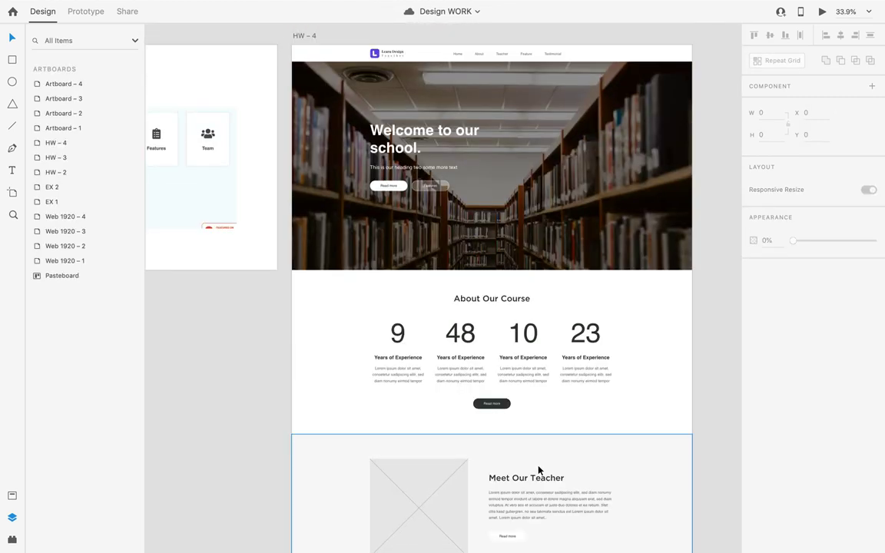
scroll(537, 470, "down", 2)
scroll(533, 466, "up", 8)
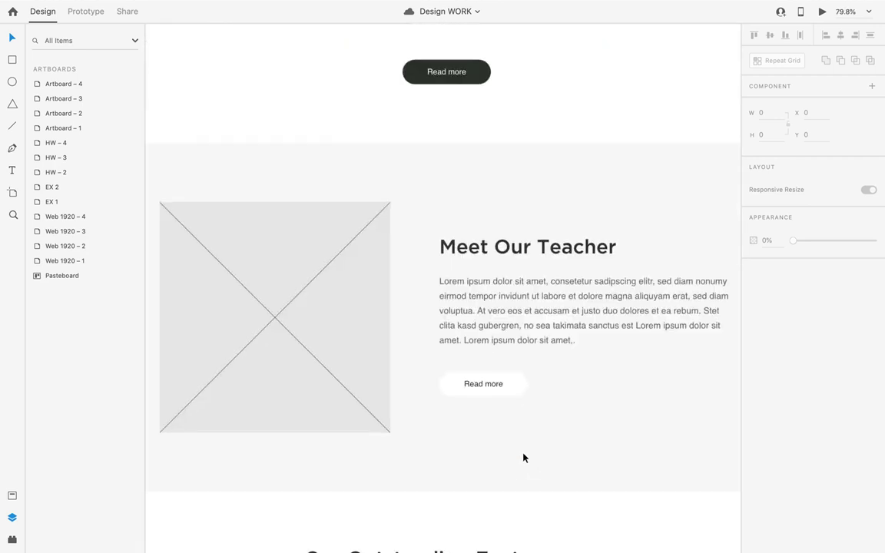
left_click(497, 316)
scroll(499, 317, "down", 6)
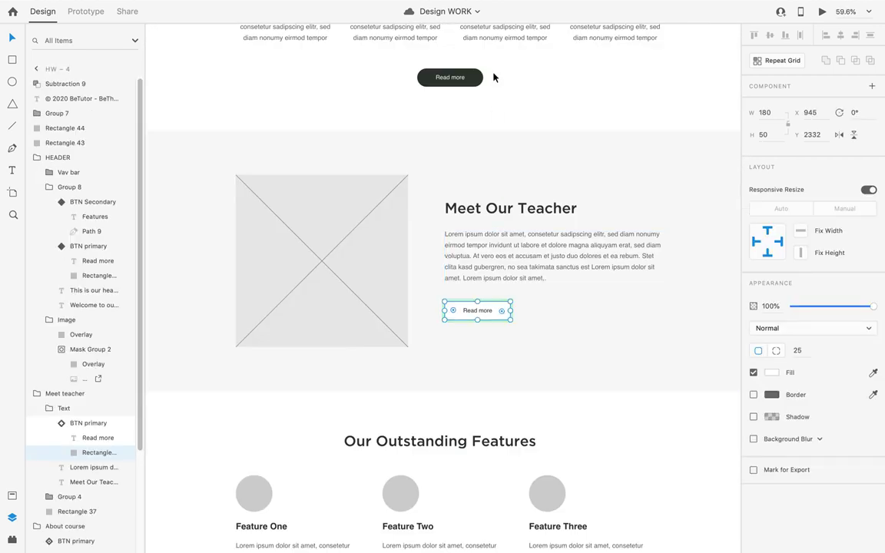
left_click(469, 79)
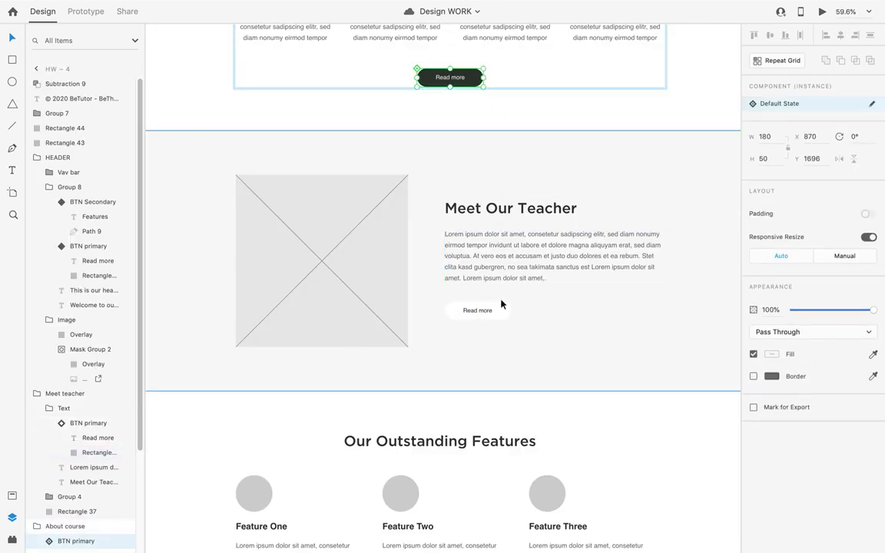
left_click(504, 318)
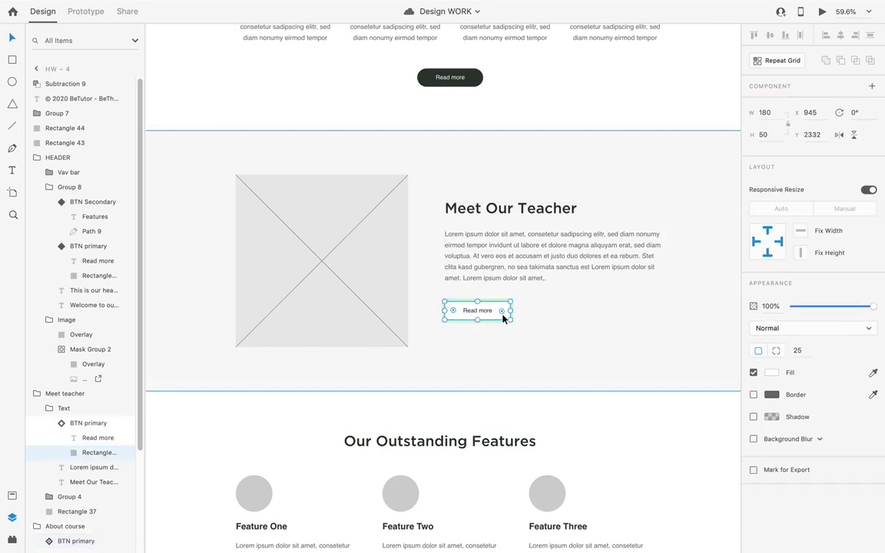
key("ctrl+v")
left_click(503, 318)
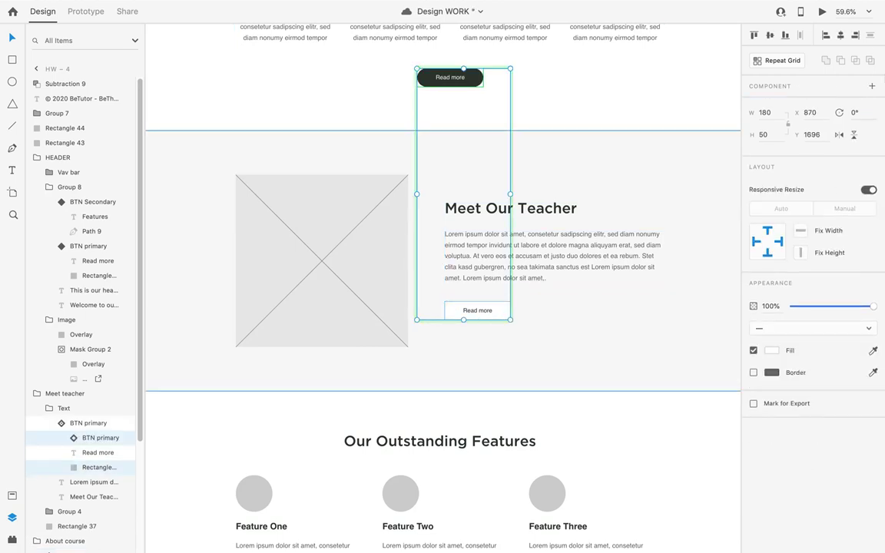
Align the pasted dark button with the white button background along their bottom and right edges.
left_click(786, 37)
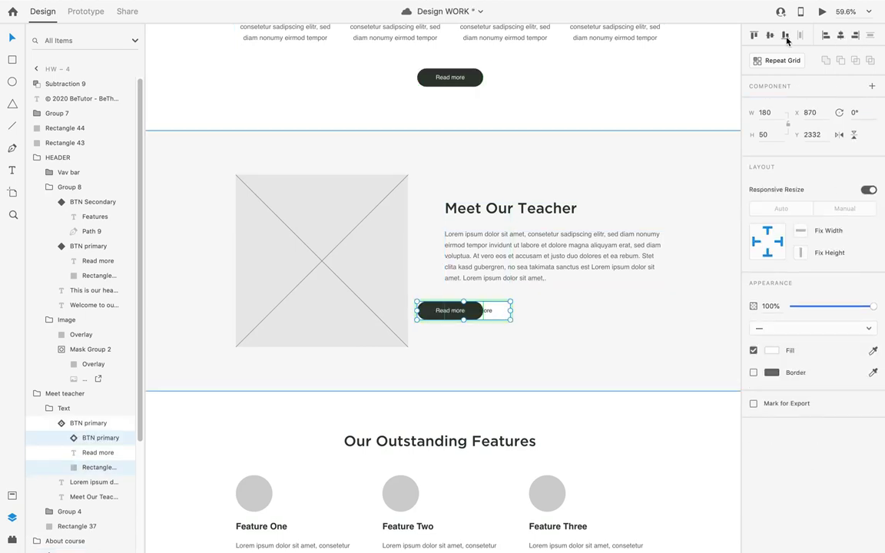
left_click(845, 37)
scroll(527, 358, "down", 5)
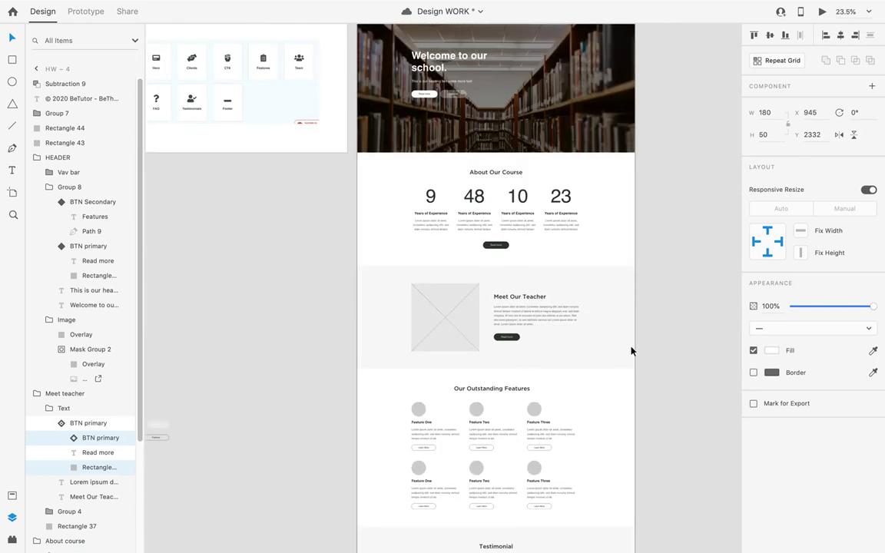
left_click(667, 311)
Duplicate the hero's white Read more button component and show the document's component assets.
scroll(360, 192, "up", 15)
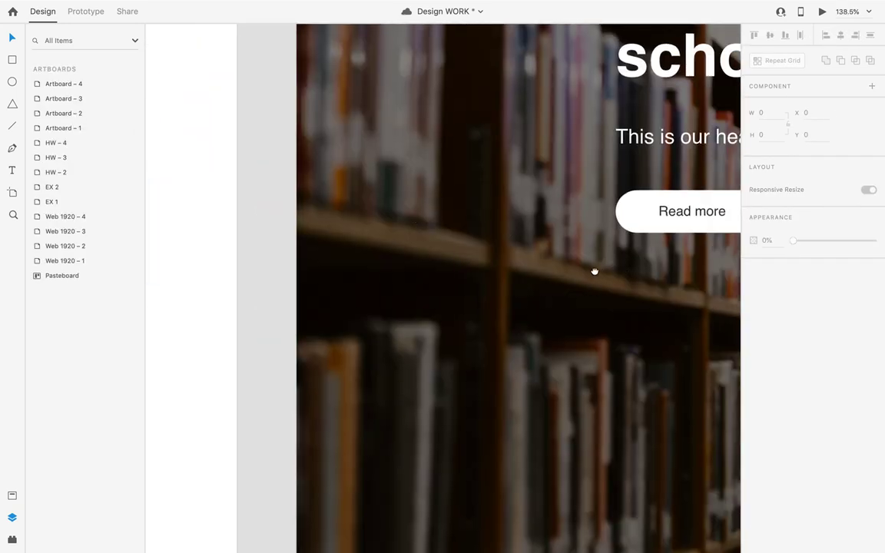
scroll(594, 271, "right", 5)
double_click(575, 211)
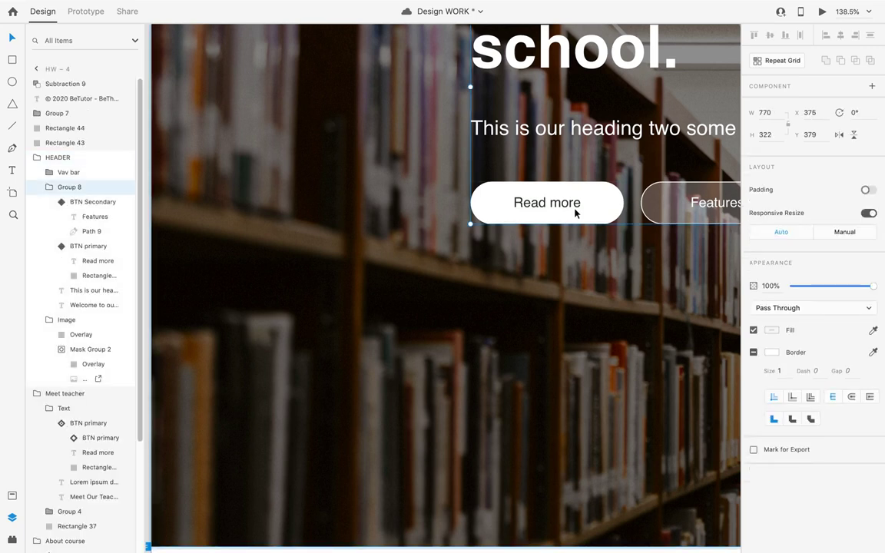
key("ctrl+d")
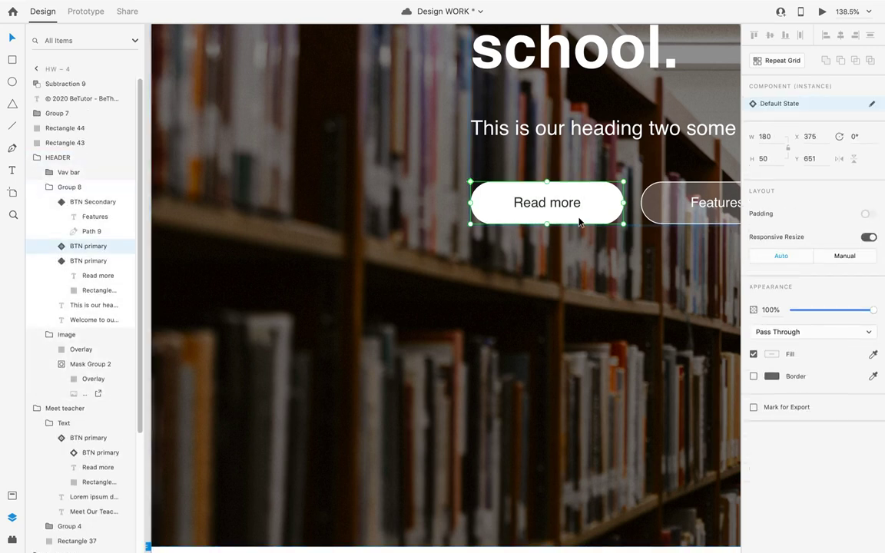
left_click(13, 498)
scroll(65, 468, "down", 5)
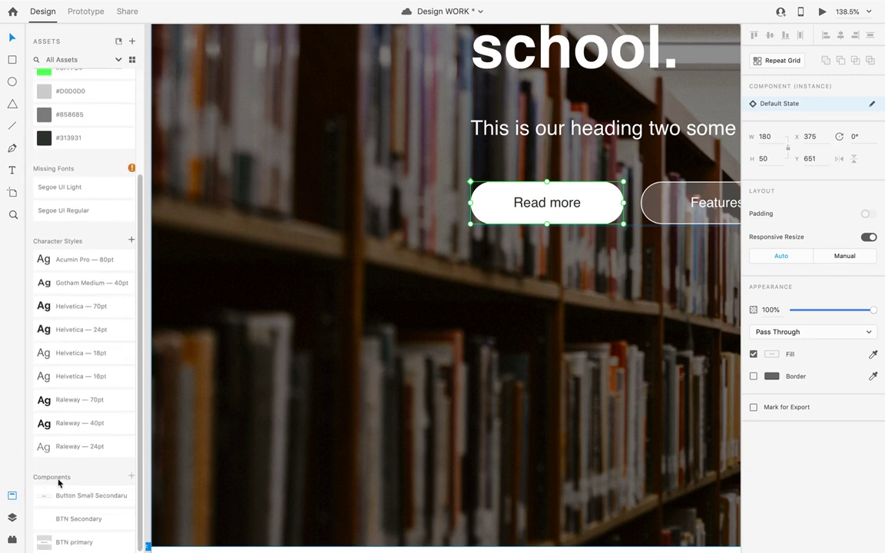
Move the duplicated Read more button directly below the original, to Y 724.
left_click_drag(598, 217, 596, 276)
scroll(592, 310, "down", 3)
scroll(593, 302, "up", 2)
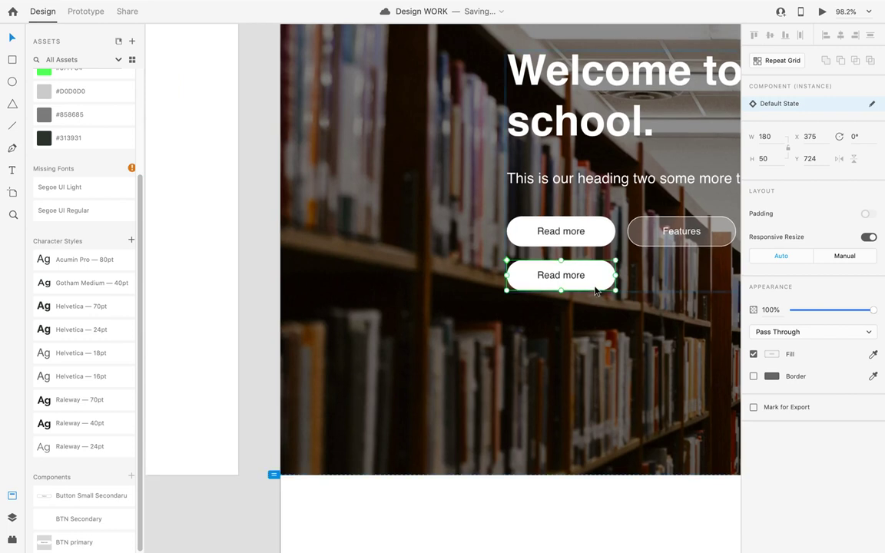
Fill the duplicated hero button's background rectangle with the dark colour #313931.
scroll(593, 302, "up", 2)
double_click(599, 285)
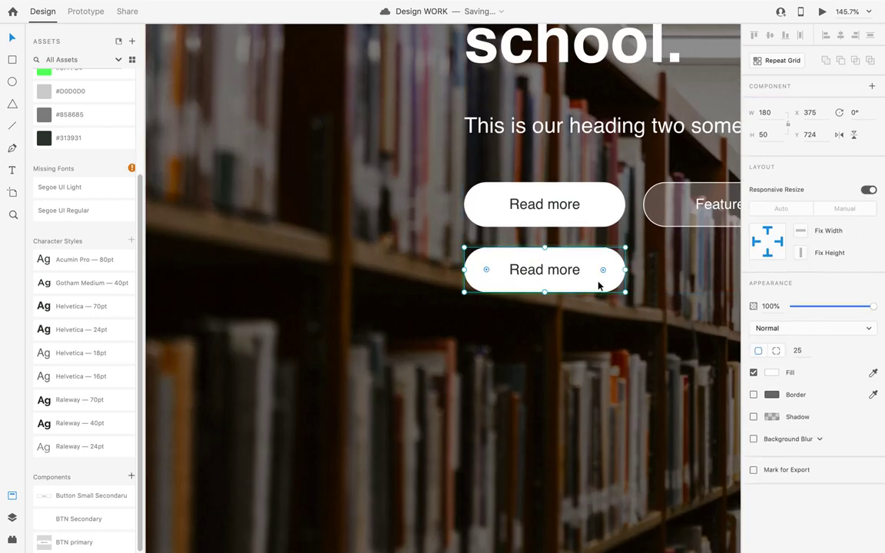
left_click(775, 373)
left_click(662, 444)
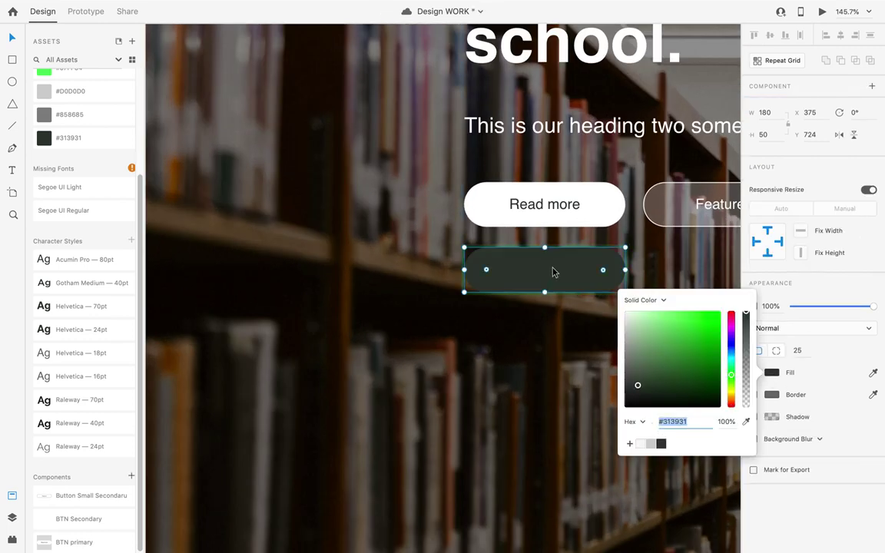
Set the duplicated hero button's Read more label to white #FFFFFF.
left_click(552, 272)
left_click(551, 273)
double_click(550, 273)
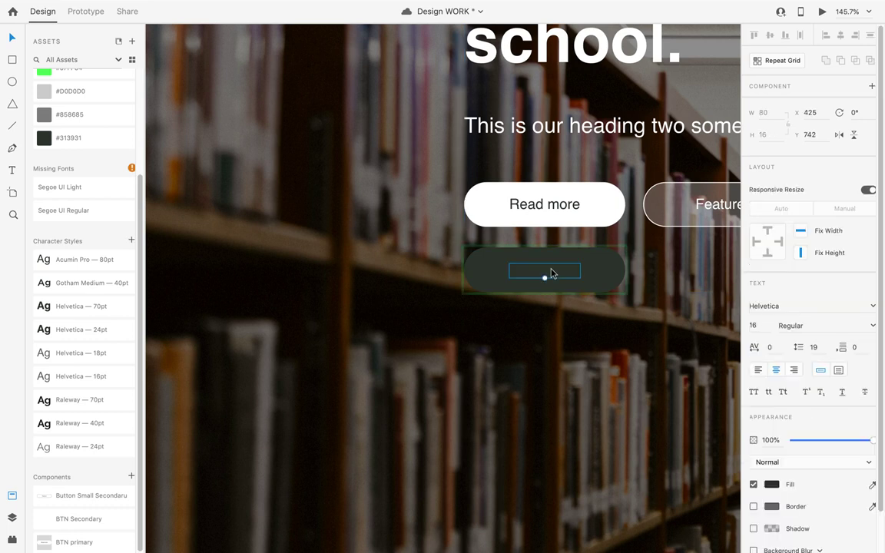
left_click(772, 484)
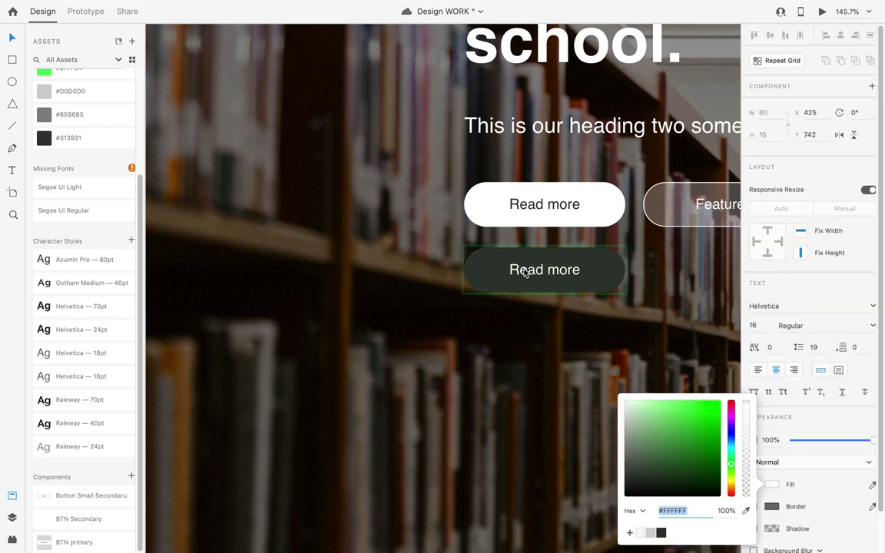
scroll(520, 282, "down", 5)
left_click(292, 433)
scroll(474, 324, "up", 2)
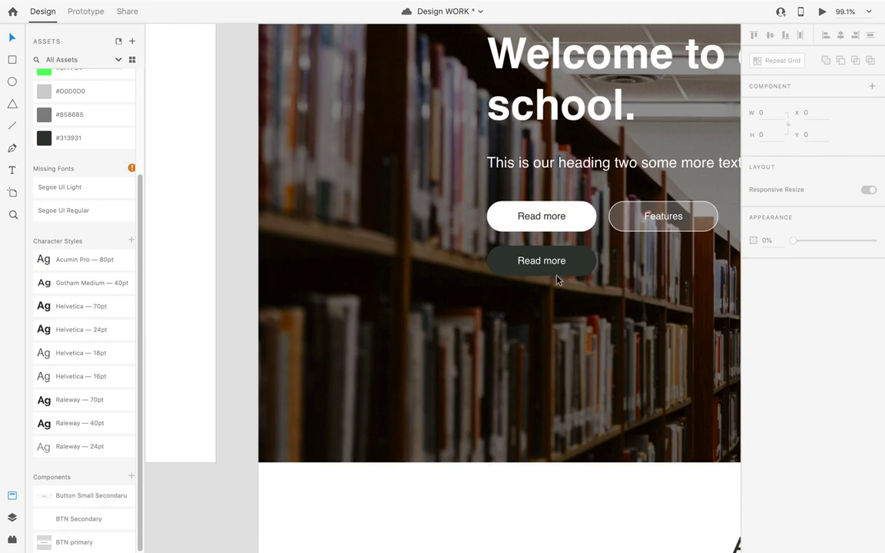
Change the duplicated hero button's background fill to the purple colour asset #6D5CE7.
left_click(586, 262)
scroll(586, 263, "down", 5)
scroll(593, 275, "up", 3)
scroll(593, 275, "up", 4)
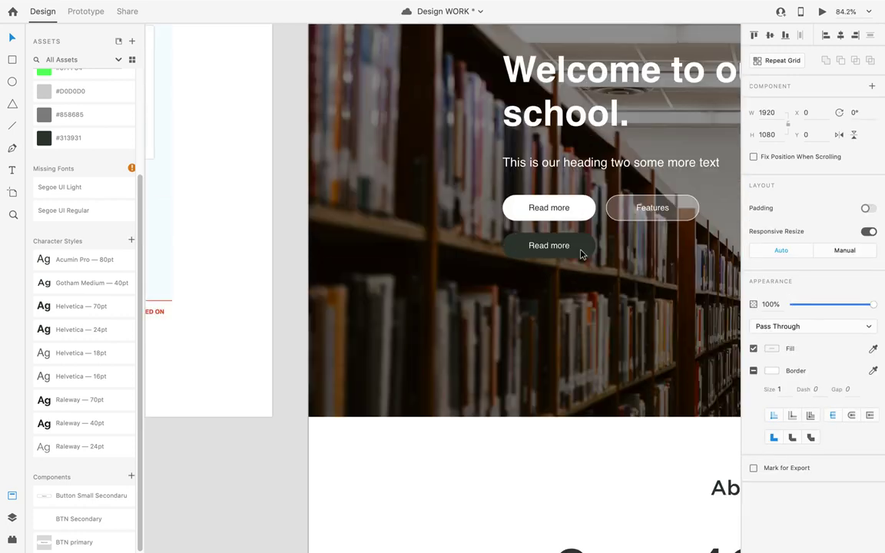
left_click(576, 250)
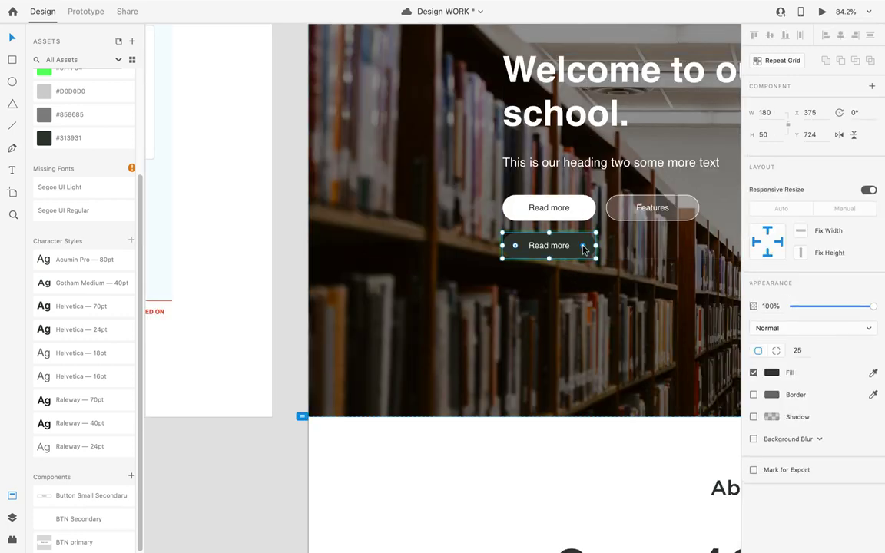
left_click(771, 373)
scroll(497, 433, "down", 4)
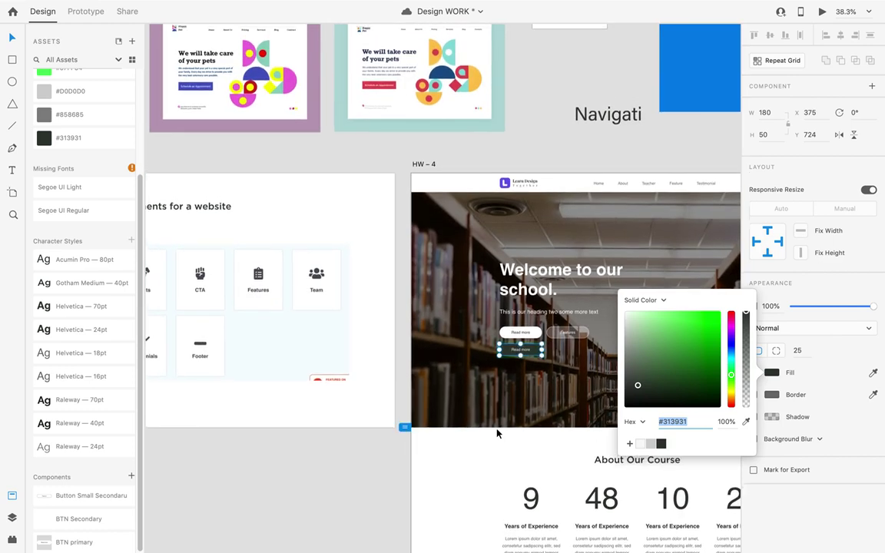
scroll(497, 433, "up", 2)
scroll(67, 126, "up", 3)
left_click(69, 132)
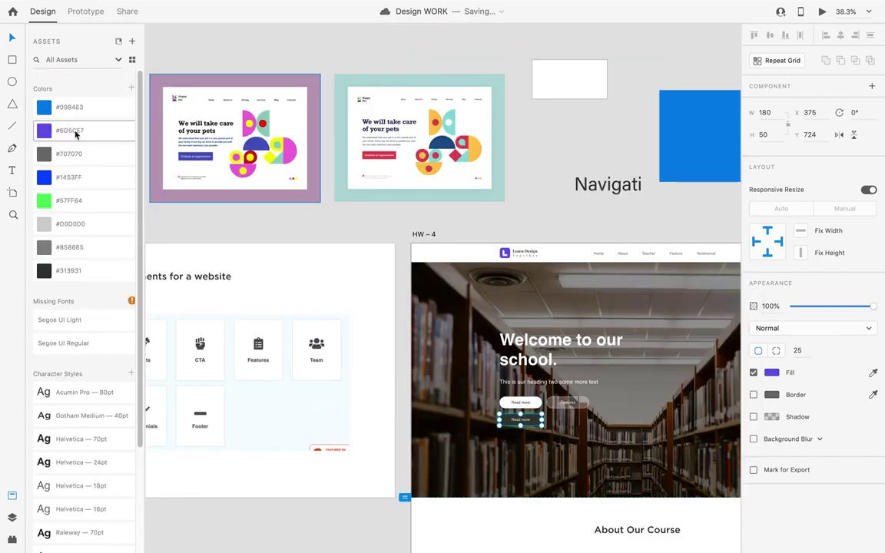
scroll(537, 422, "up", 2)
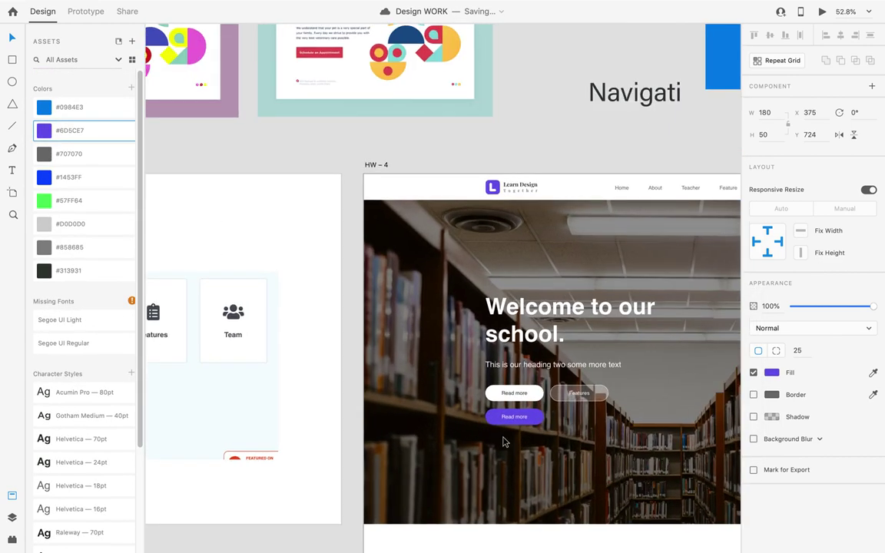
scroll(461, 454, "down", 3)
left_click(328, 446)
scroll(514, 415, "down", 3)
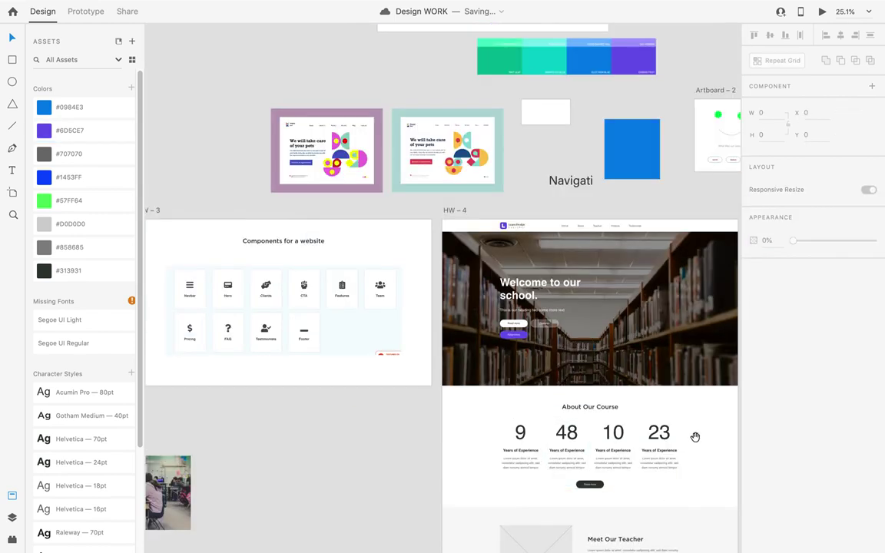
scroll(613, 438, "right", 2)
scroll(613, 439, "up", 5)
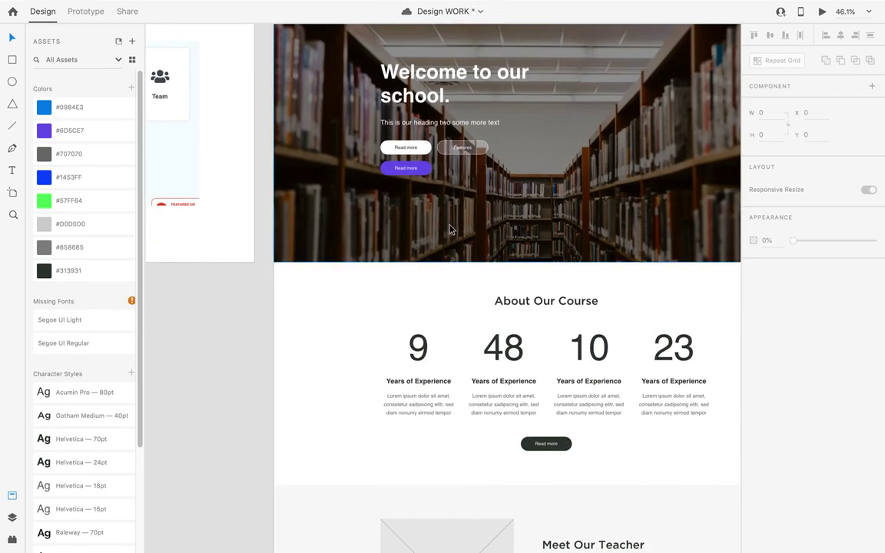
Reset the duplicated purple hero button instance to its master state.
scroll(538, 345, "up", 3)
scroll(441, 260, "up", 4)
left_click(441, 260)
double_click(441, 260)
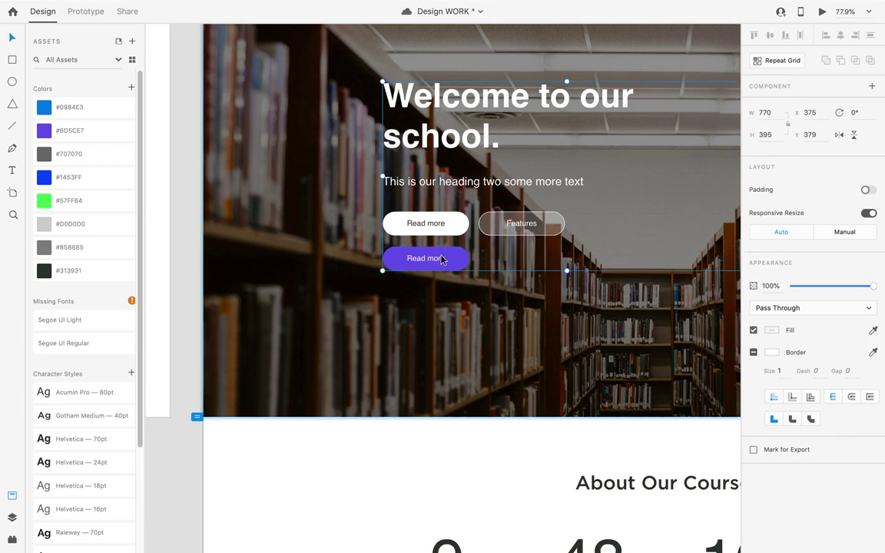
scroll(67, 367, "down", 4)
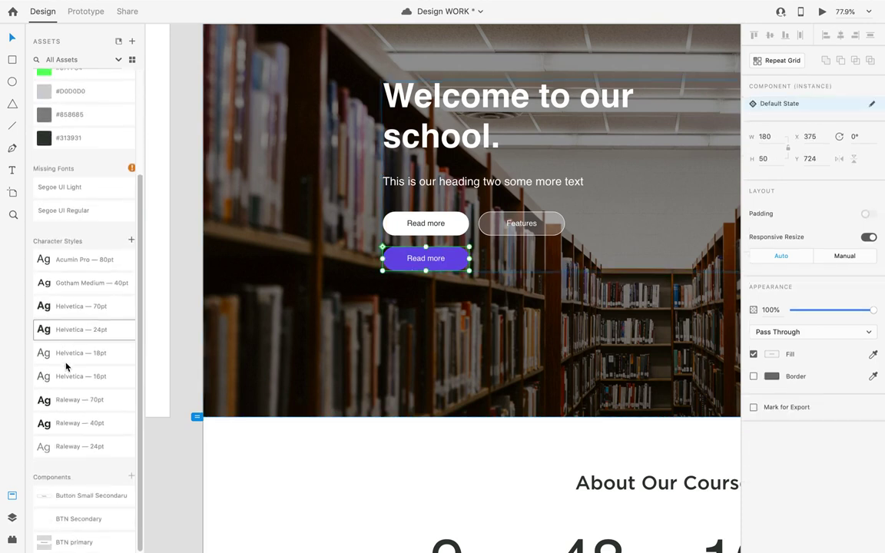
right_click(393, 251)
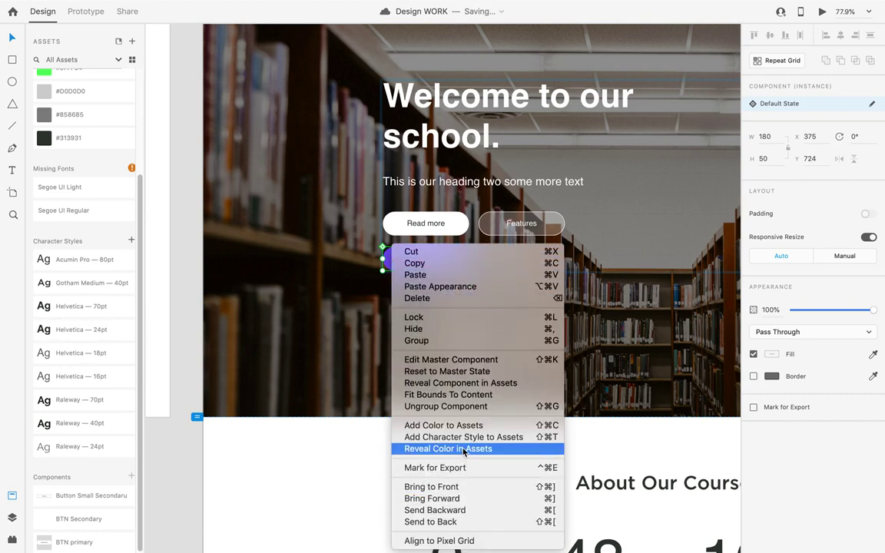
left_click(477, 371)
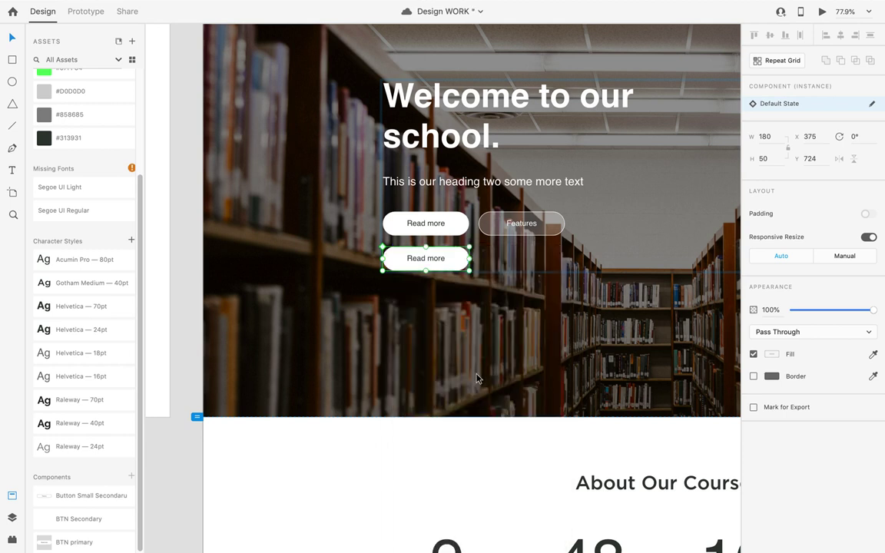
Ungroup the duplicated hero button's component so its background and Read more label become separate objects.
right_click(461, 259)
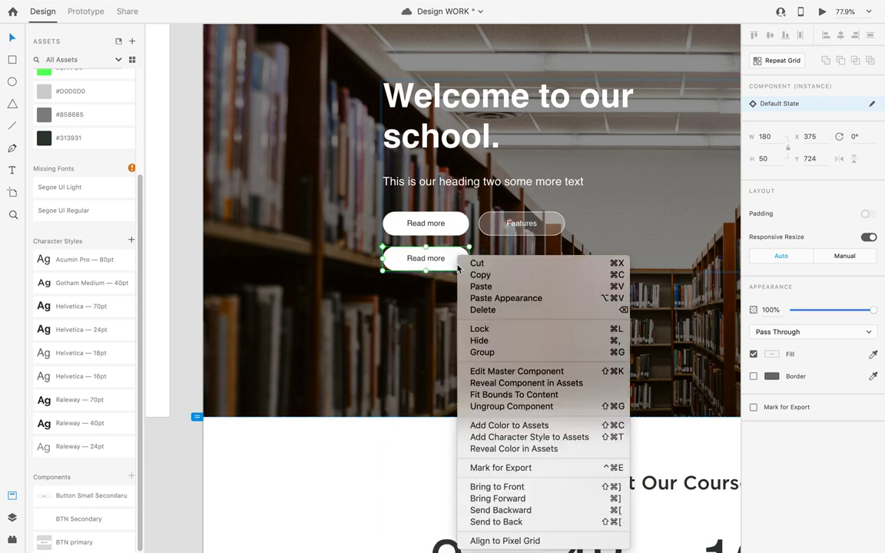
left_click(522, 407)
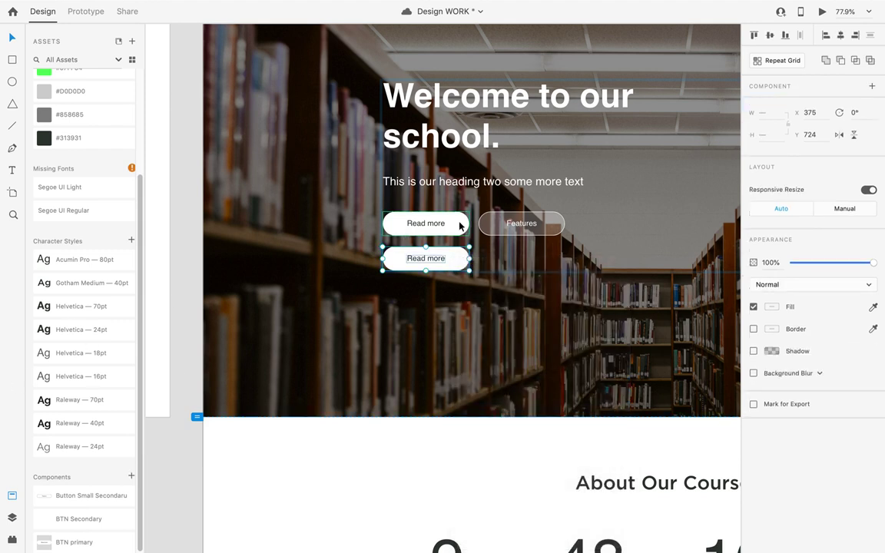
left_click(774, 310)
left_click(430, 425)
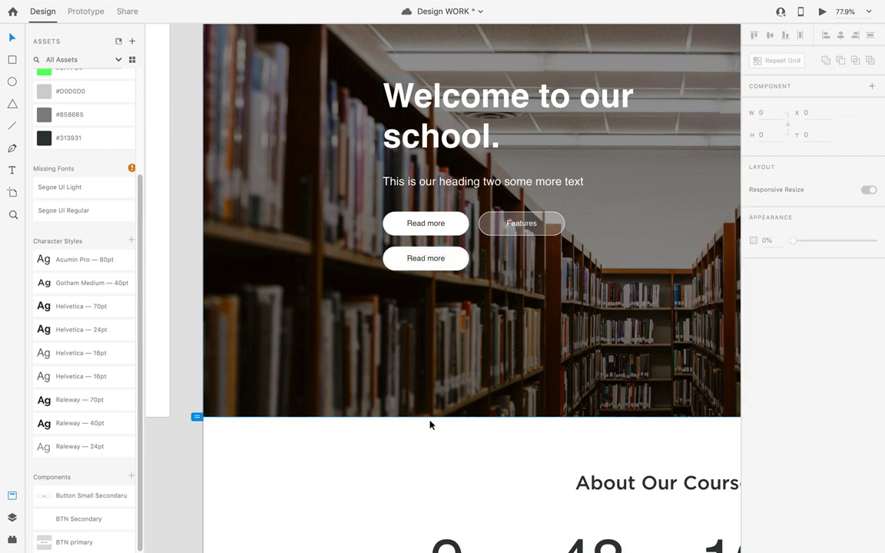
Fill the ungrouped hero button's background rectangle with the purple colour asset #6D5CE7.
left_click(460, 265)
scroll(84, 122, "up", 4)
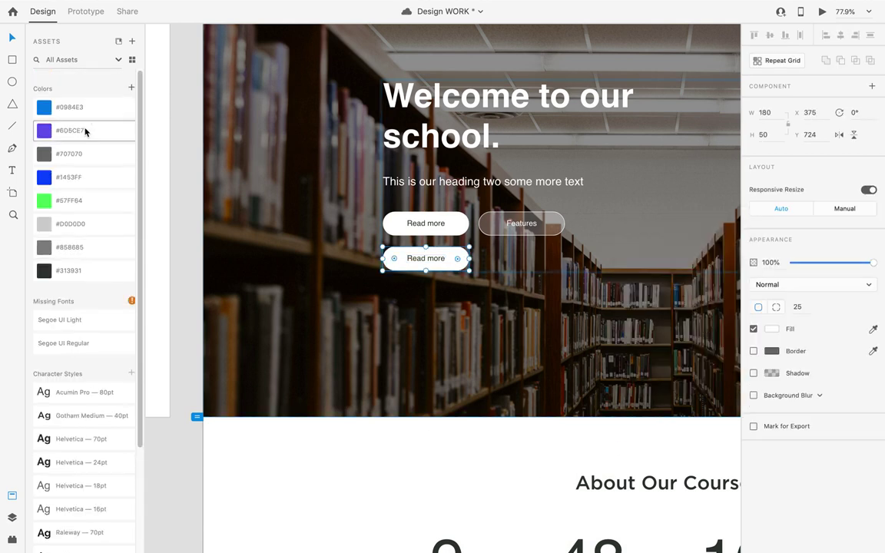
left_click(85, 130)
Set the ungrouped hero button's Read more label to white #FFFFFF.
double_click(422, 260)
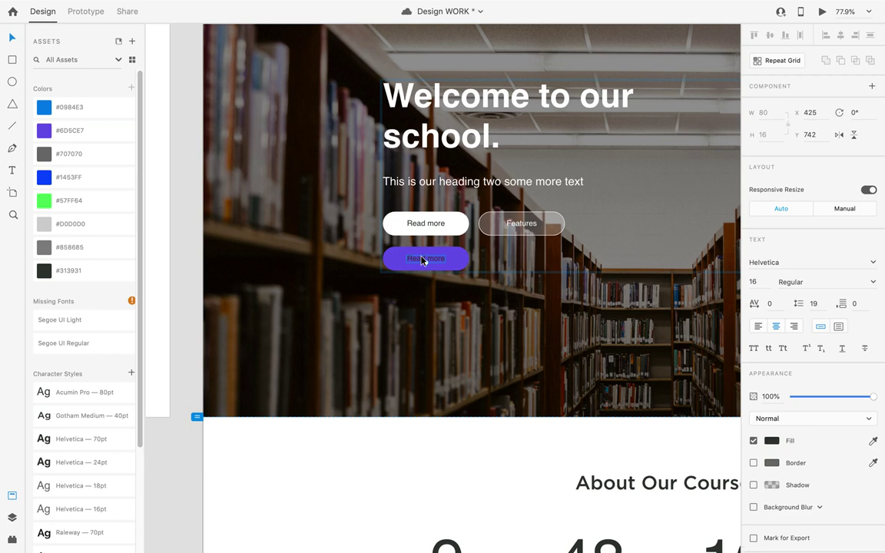
left_click(771, 440)
type("ffffff")
left_click(353, 449)
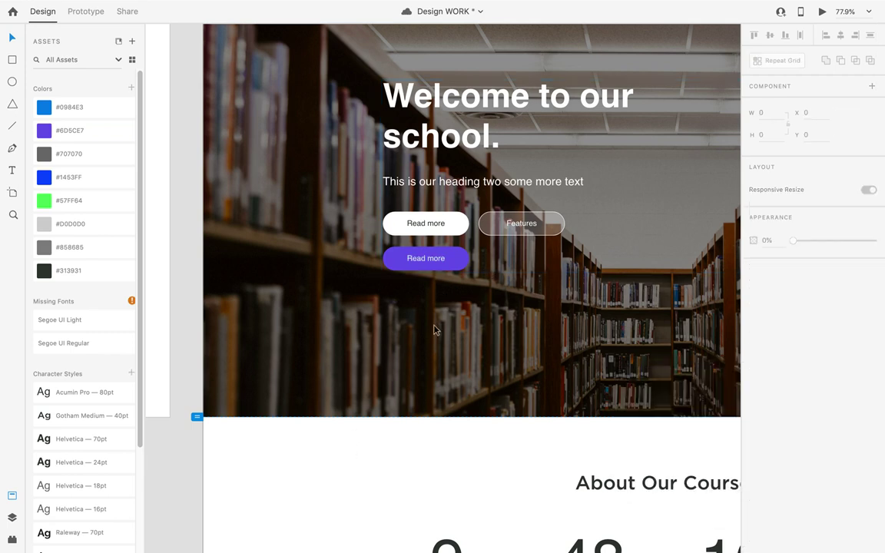
Make a new component from the purple background rectangle of the ungrouped hero button.
left_click(450, 265)
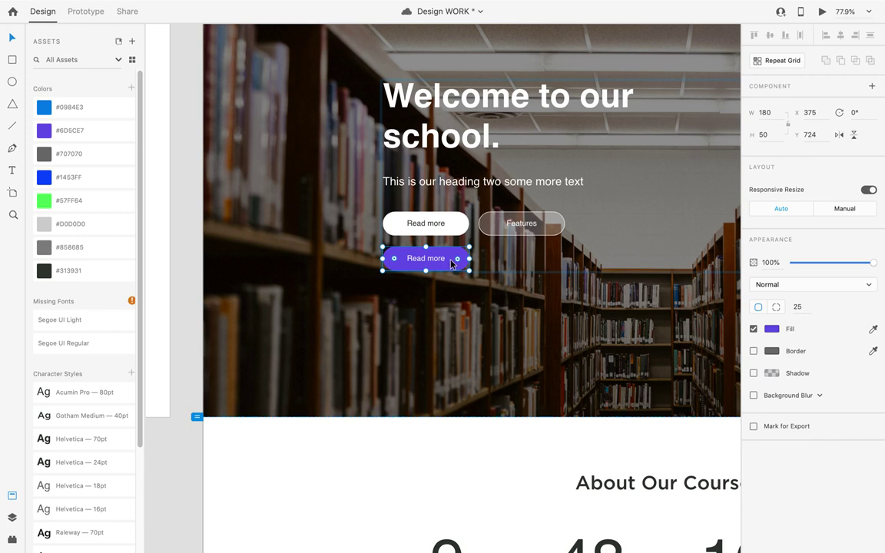
scroll(49, 395, "down", 4)
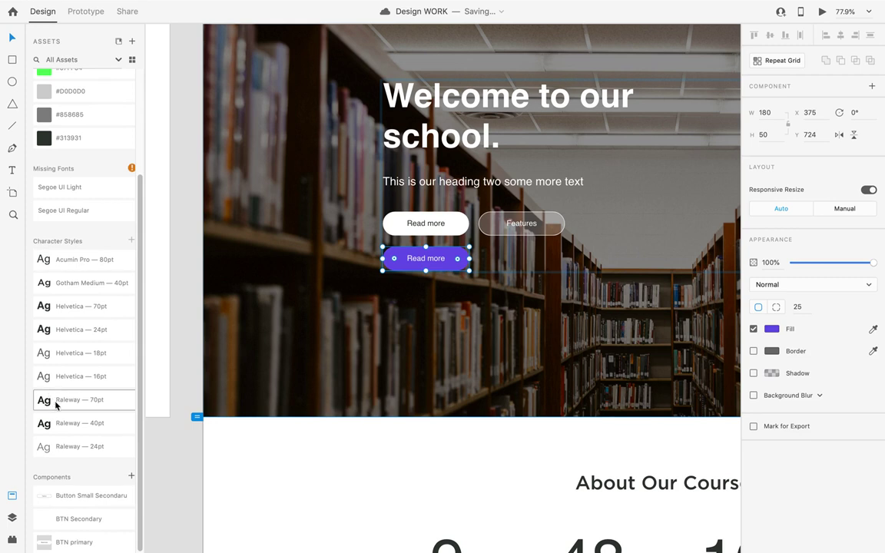
right_click(445, 265)
right_click(443, 281)
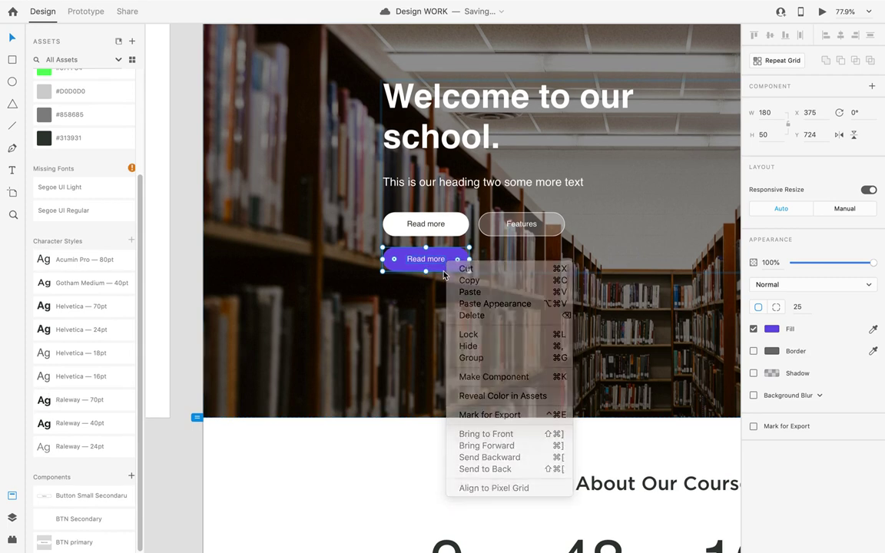
left_click(507, 384)
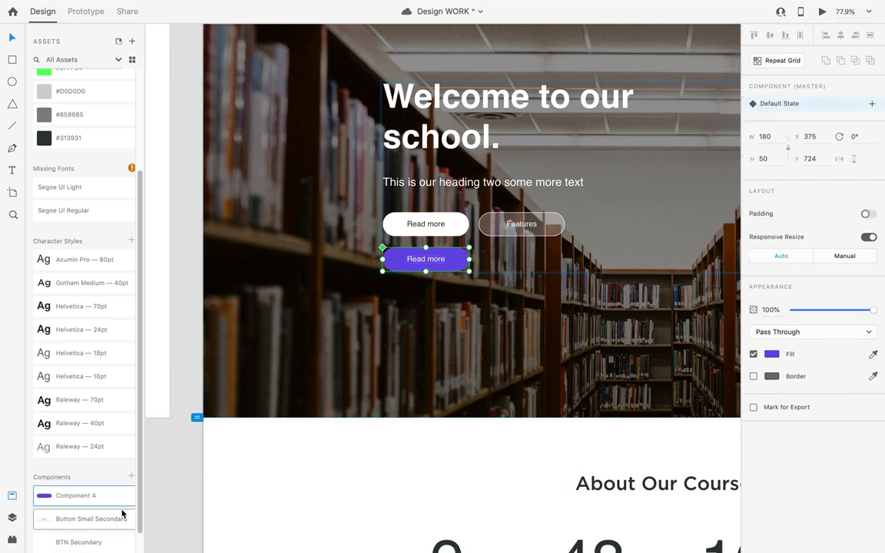
left_click(170, 468)
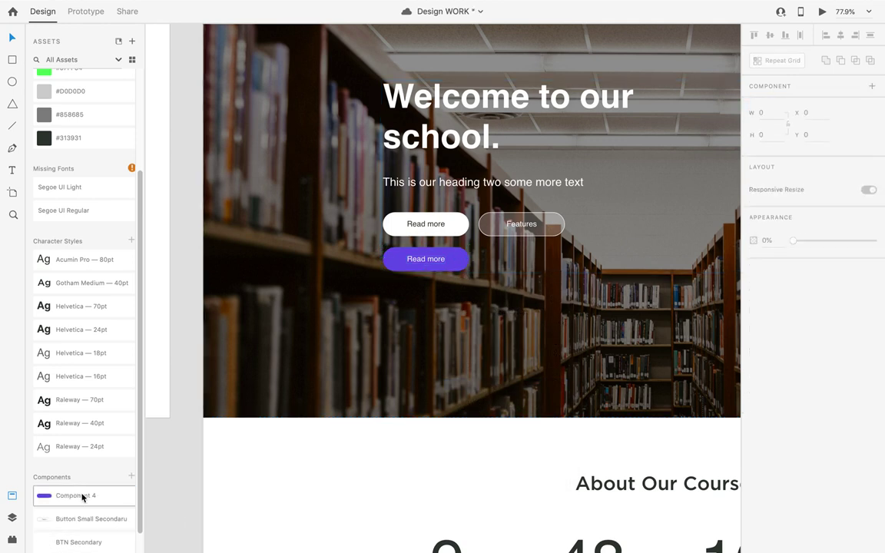
Try deleting the purple background component from the hero section, and undo the deletion.
key("super+shift+k")
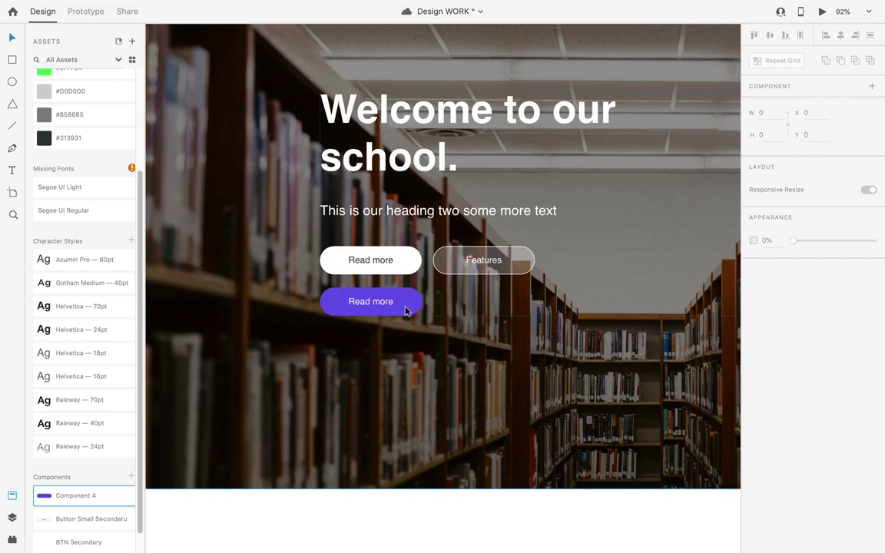
left_click(406, 311)
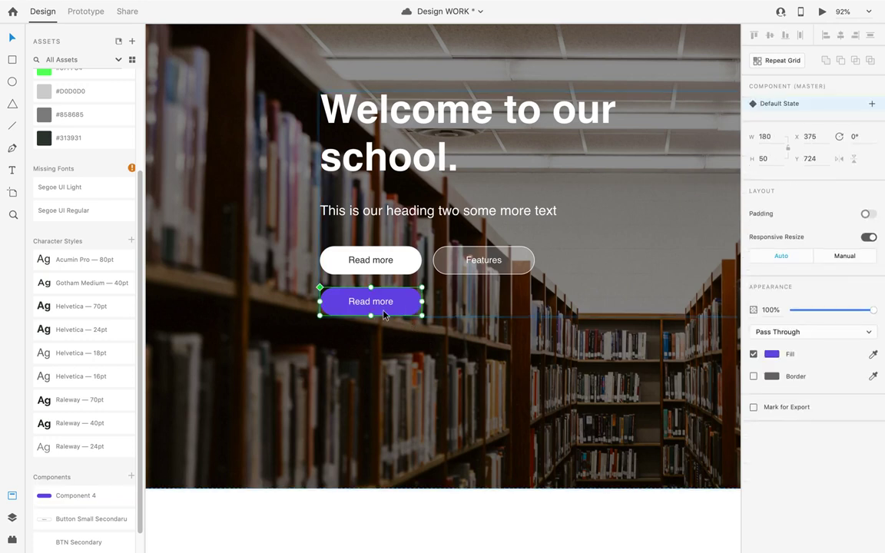
key("Delete")
key("super+z")
Select the Read more label on the purple hero button.
double_click(369, 305)
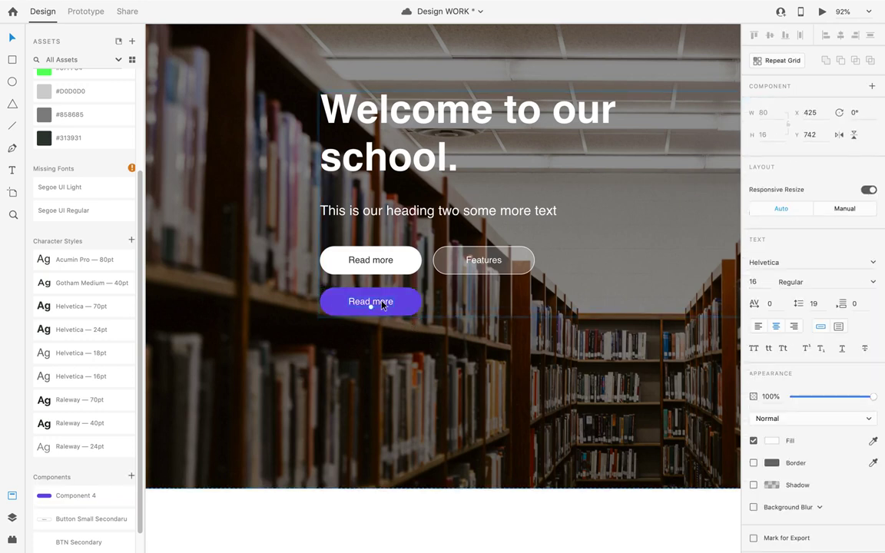
key("Delete")
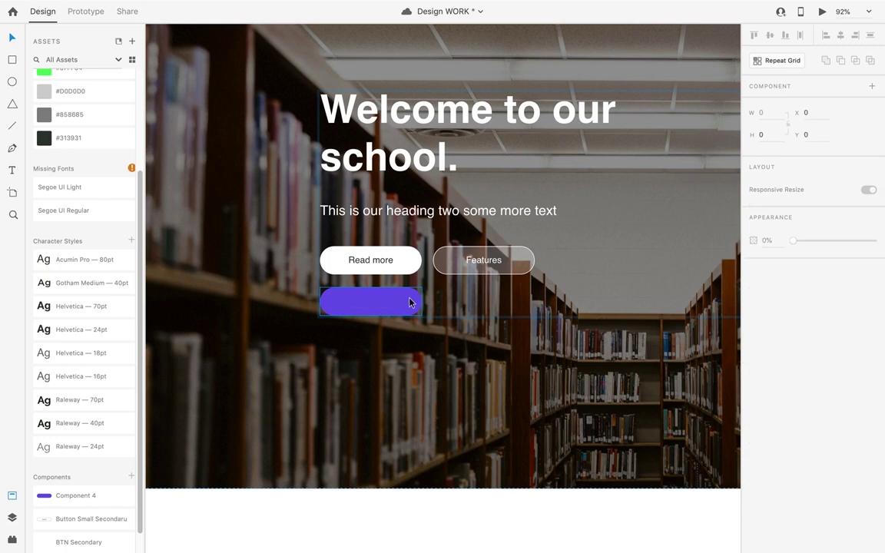
left_click(399, 303)
key("super+z")
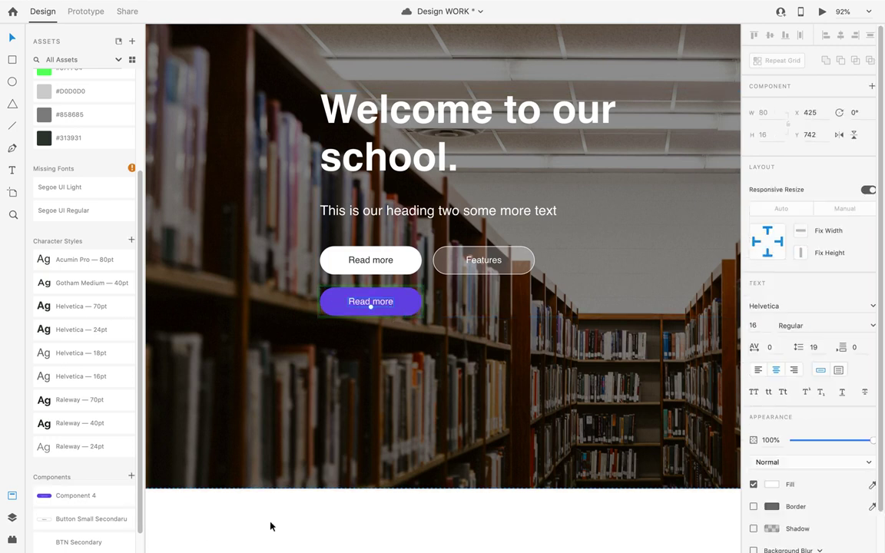
Delete the purple Read more button below the hero section's white and outlined buttons.
left_click(382, 298)
mouse_move(388, 307)
left_mouse_down()
mouse_move(388, 347)
mouse_move(372, 314)
left_mouse_up()
key("Delete")
scroll(275, 344, "down", 5)
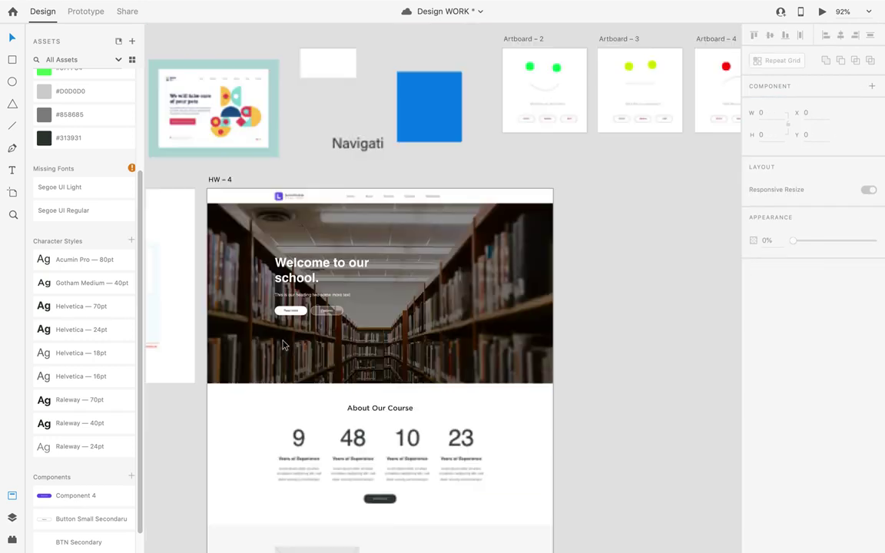
Swap the dark Read more button in the About Our Course section for the purple Component 4.
scroll(499, 424, "down", 5)
scroll(393, 304, "up", 3)
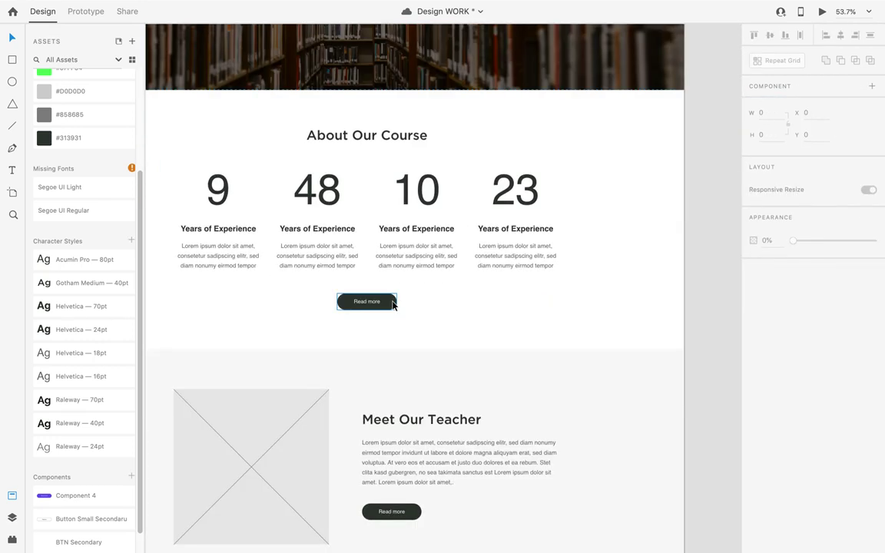
scroll(492, 322, "down", 3)
scroll(430, 251, "up", 2)
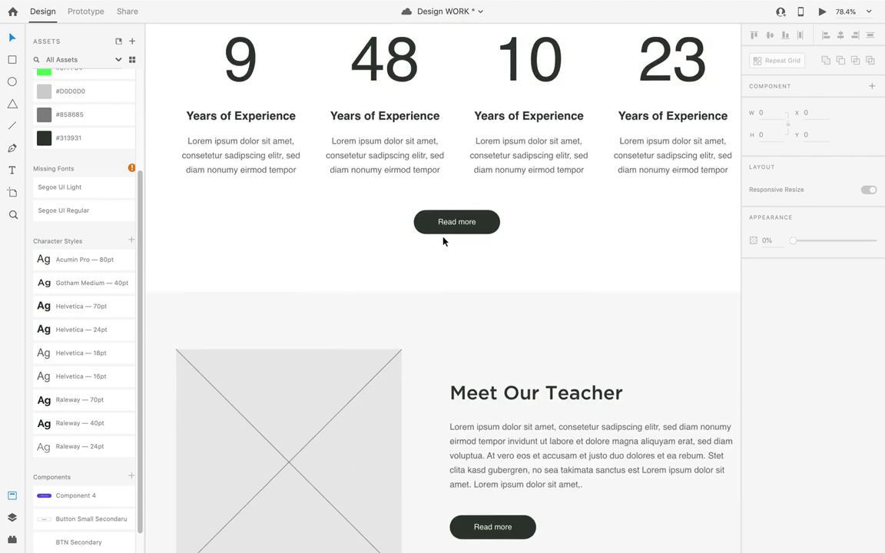
scroll(444, 238, "down", 4)
scroll(452, 236, "down", 3)
scroll(458, 229, "up", 4)
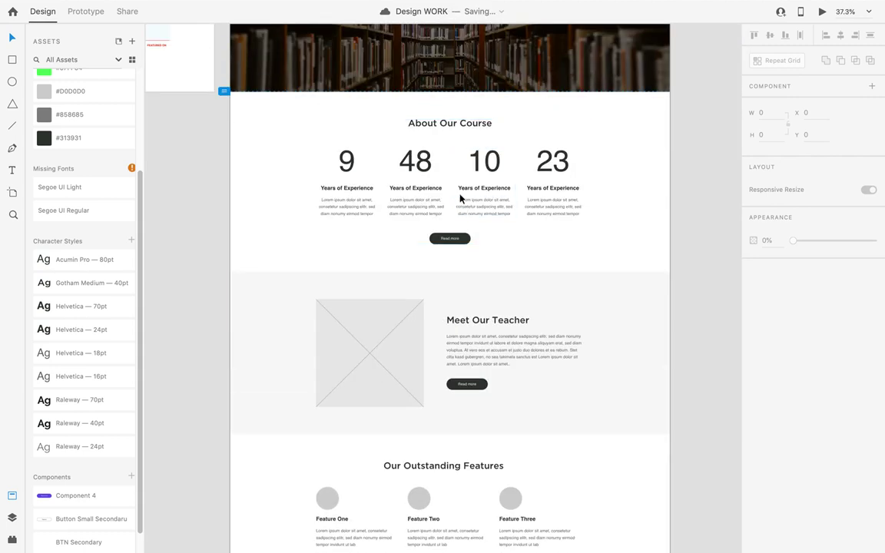
scroll(461, 230, "up", 3)
double_click(465, 270)
scroll(72, 472, "down", 1)
scroll(415, 272, "up", 2)
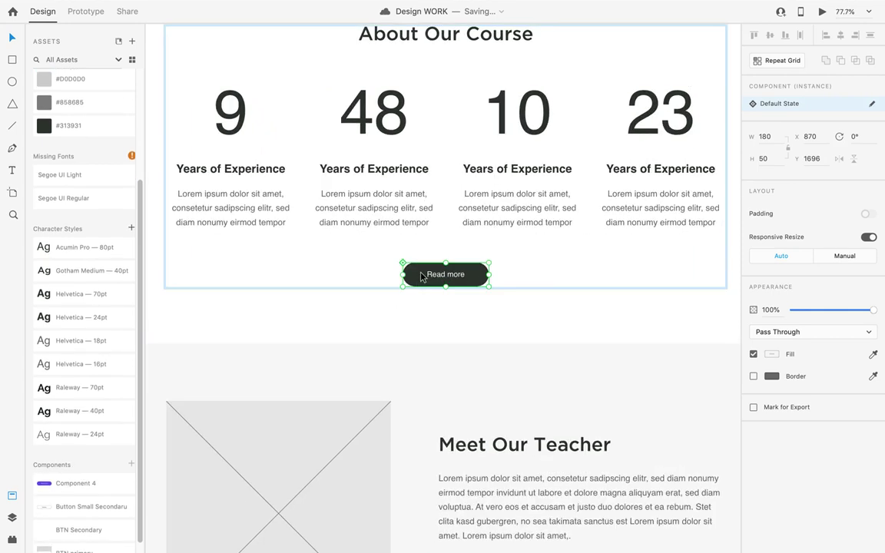
scroll(405, 265, "down", 2)
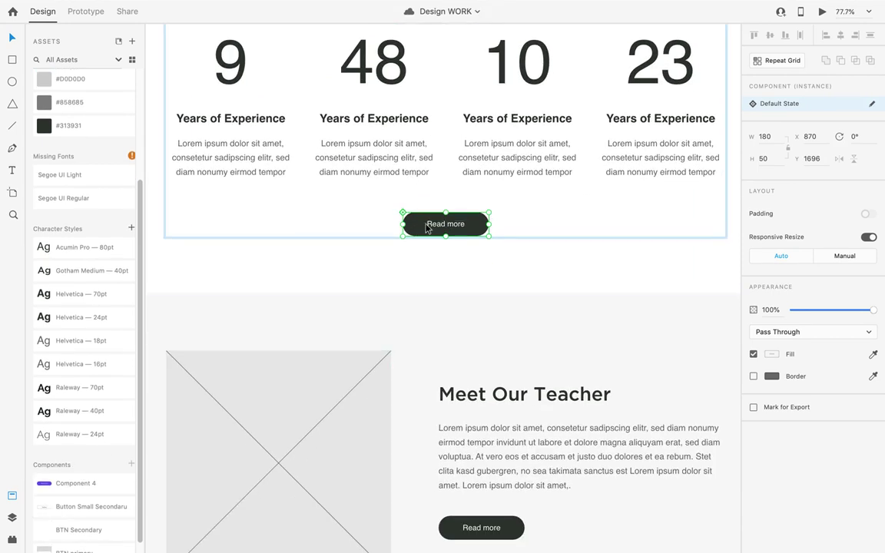
left_click(405, 118)
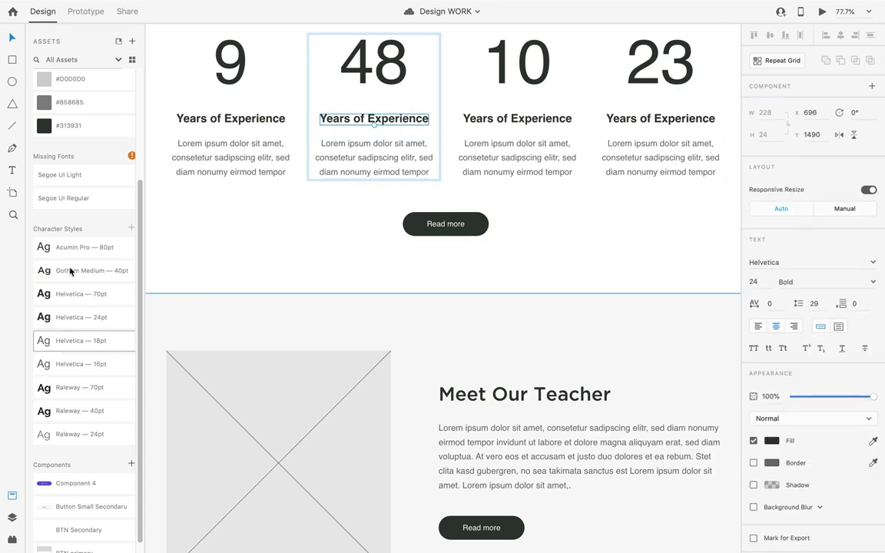
left_click(476, 227)
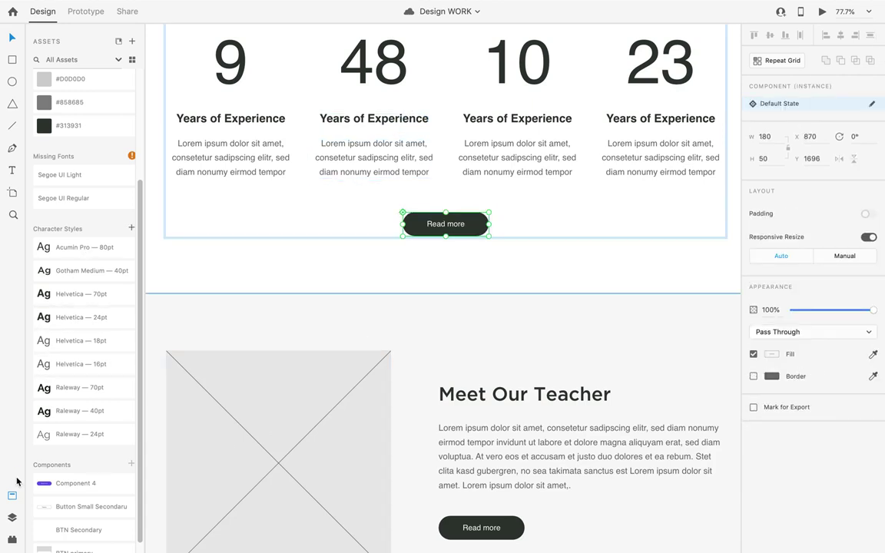
left_click_drag(63, 479, 418, 235)
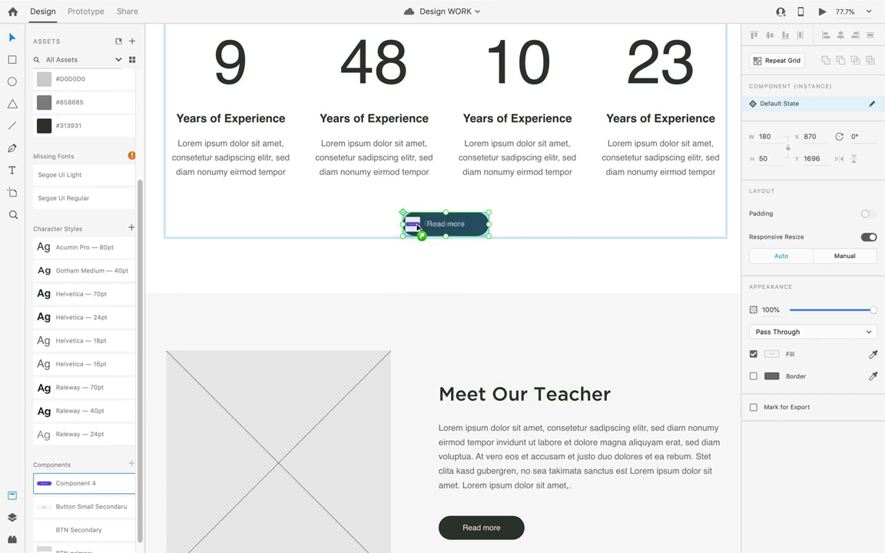
left_click_drag(416, 229, 416, 229)
Swap the dark Read more button in the Meet Our Teacher section for the purple Component 4.
scroll(419, 227, "down", 5)
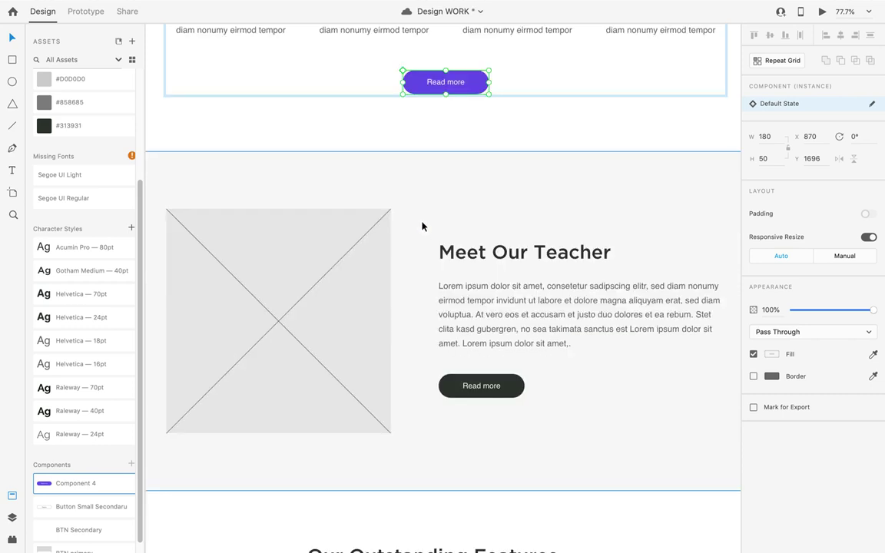
scroll(561, 337, "down", 5)
left_click(652, 324)
scroll(653, 323, "up", 5)
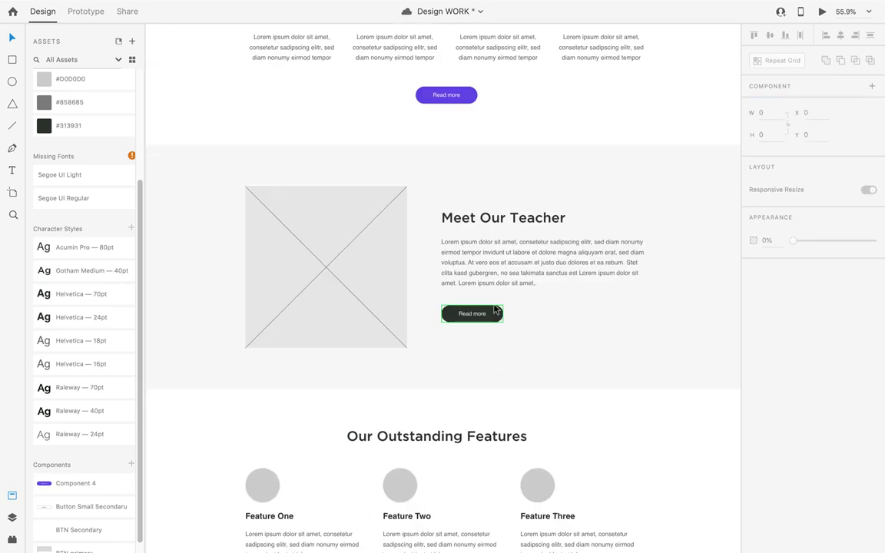
left_click(494, 315)
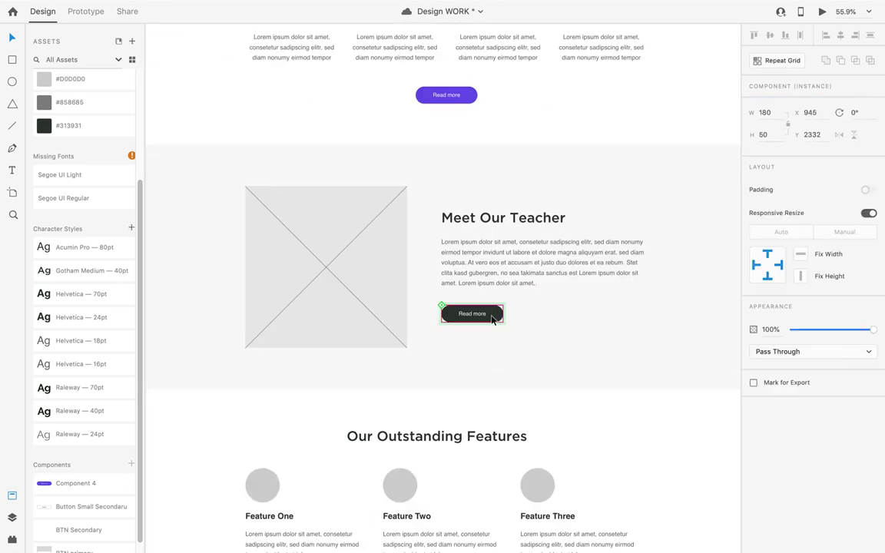
left_click_drag(65, 484, 471, 315)
Review the page sections from About Our Course down to the footer for consistent button styling.
scroll(494, 340, "down", 5)
scroll(456, 338, "down", 3)
scroll(456, 340, "down", 5)
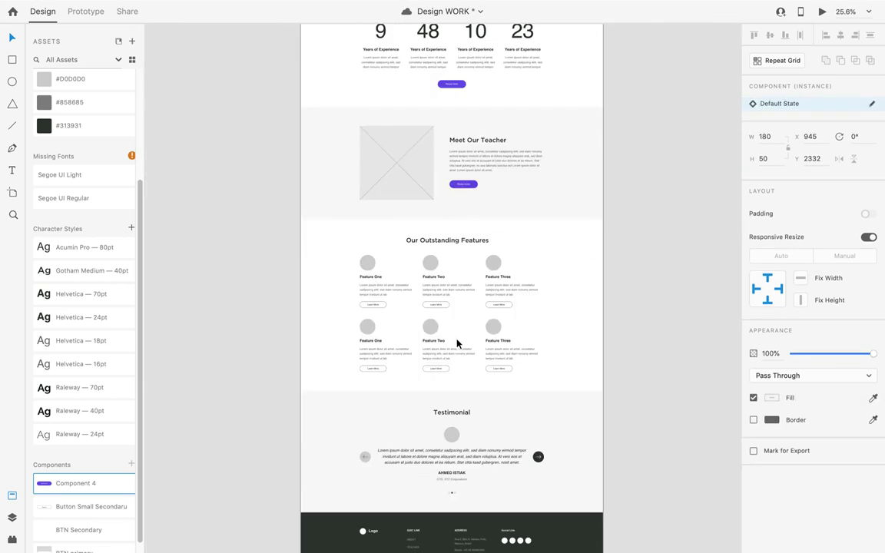
scroll(641, 372, "down", 2)
left_click(640, 372)
scroll(545, 294, "up", 5)
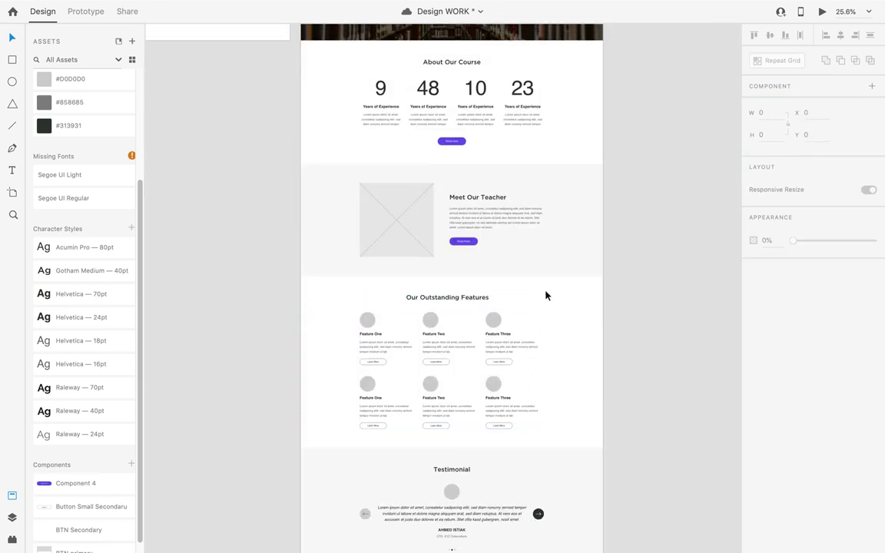
scroll(461, 261, "up", 2)
scroll(461, 261, "down", 5)
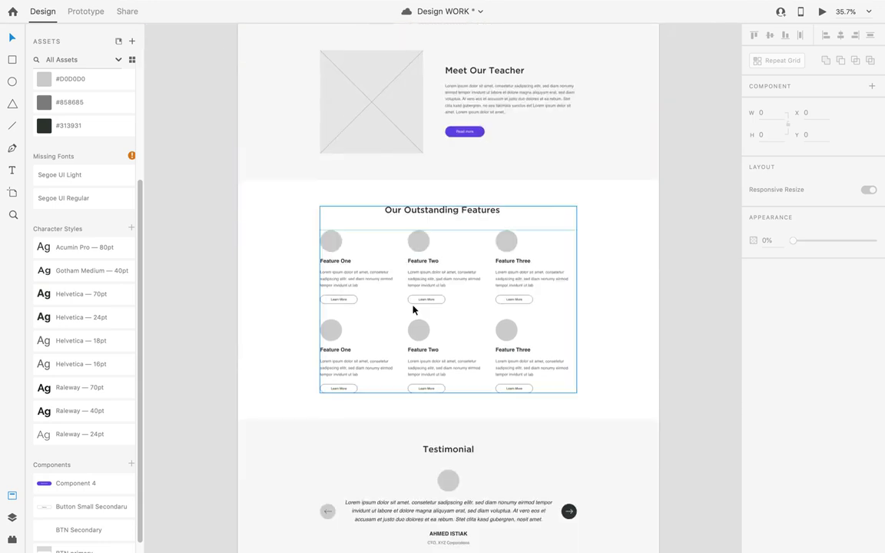
scroll(413, 308, "up", 3)
scroll(379, 302, "up", 8)
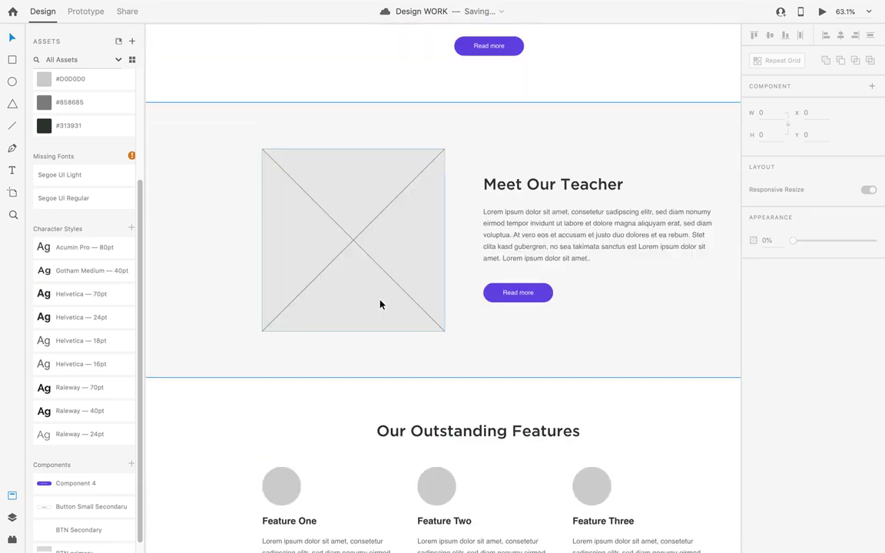
scroll(408, 287, "down", 6)
scroll(474, 283, "down", 4)
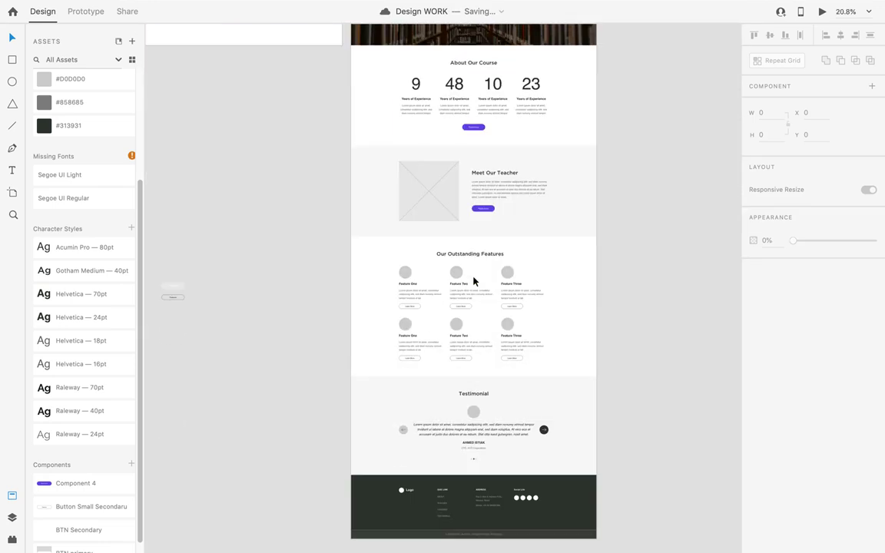
scroll(407, 193, "up", 3)
scroll(388, 184, "up", 2)
scroll(369, 176, "up", 3)
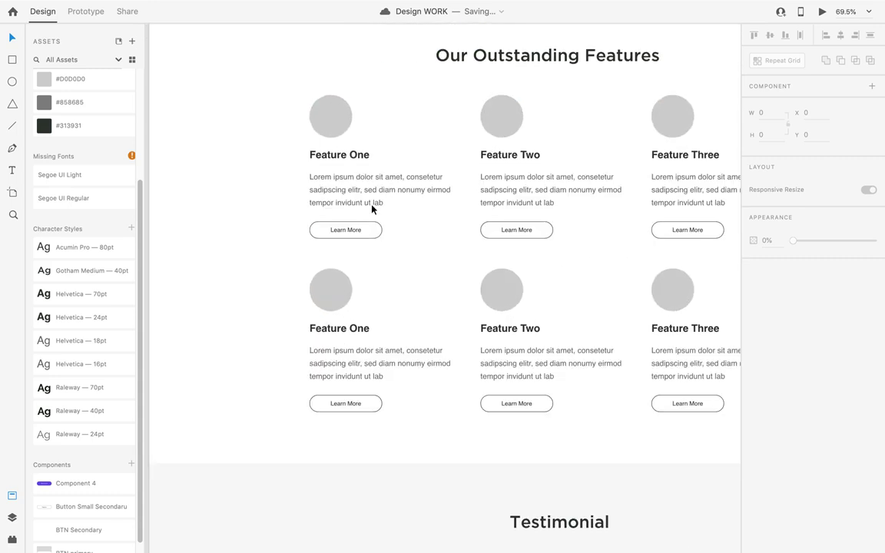
Inspect the repeat grid of feature items and compare it with the sections above.
left_click(376, 241)
key("ctrl+r")
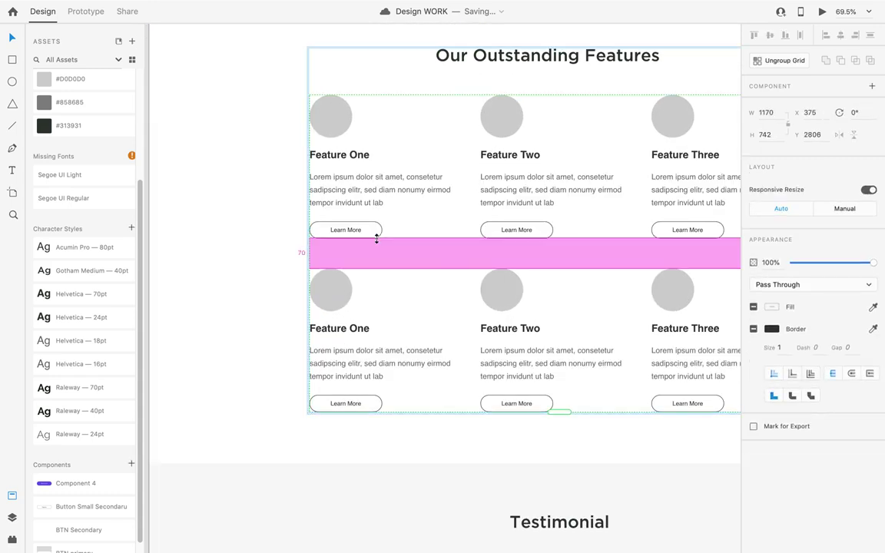
key("ctrl+0")
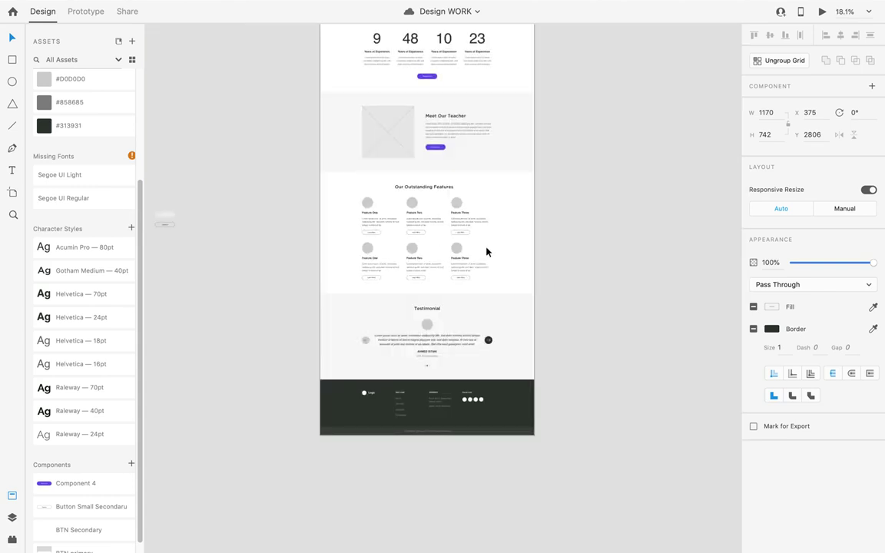
left_click(578, 248)
scroll(448, 313, "up", 3)
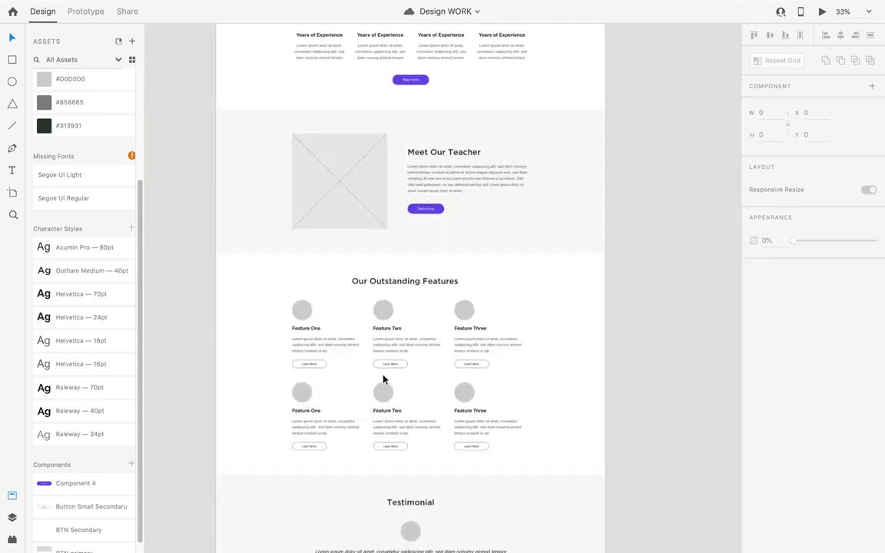
scroll(387, 380, "up", 10)
scroll(388, 342, "down", 8)
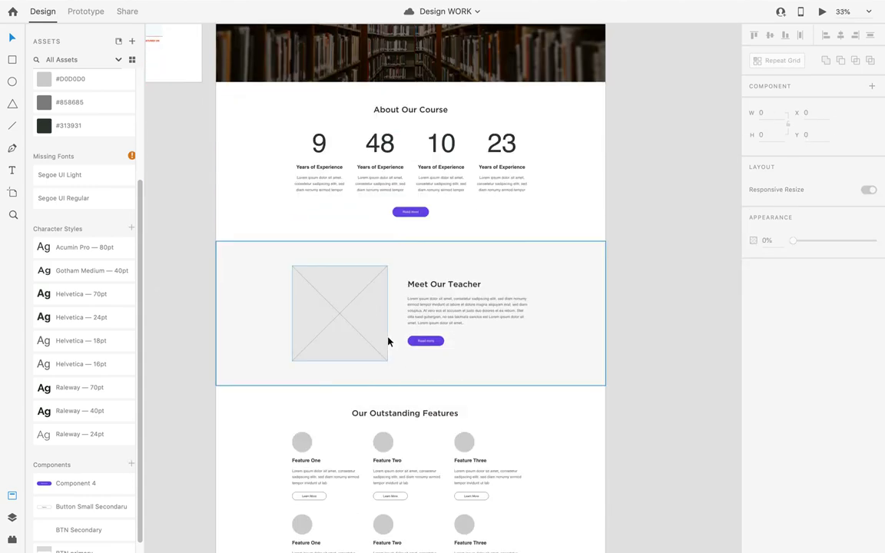
Inspect the component properties of the first Learn More button inside the features grid.
scroll(316, 290, "up", 5)
scroll(321, 265, "up", 1)
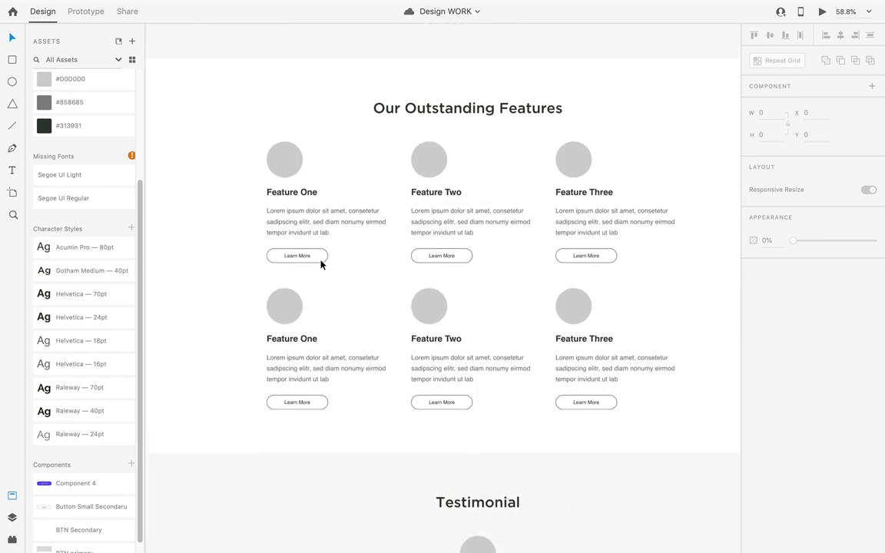
left_click(321, 265)
left_click(321, 265)
double_click(321, 265)
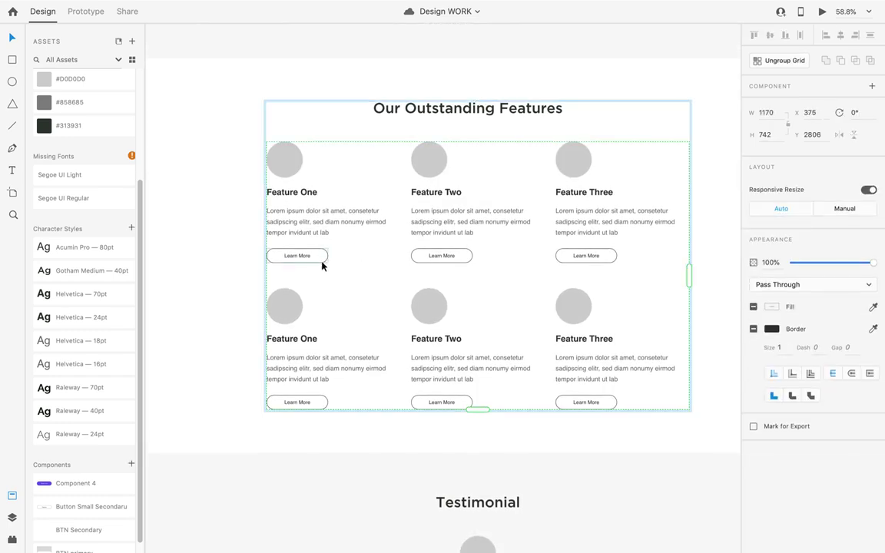
scroll(390, 270, "up", 10)
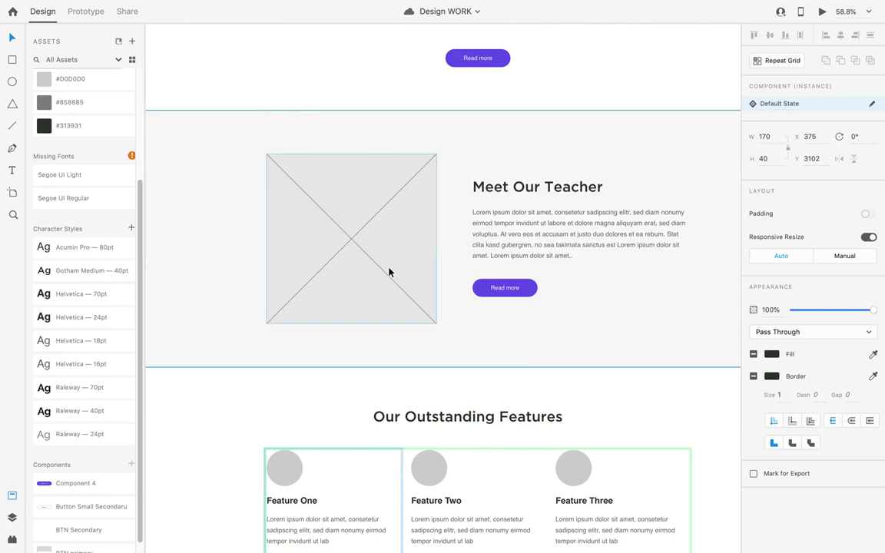
scroll(389, 271, "down", 5)
left_click(594, 217)
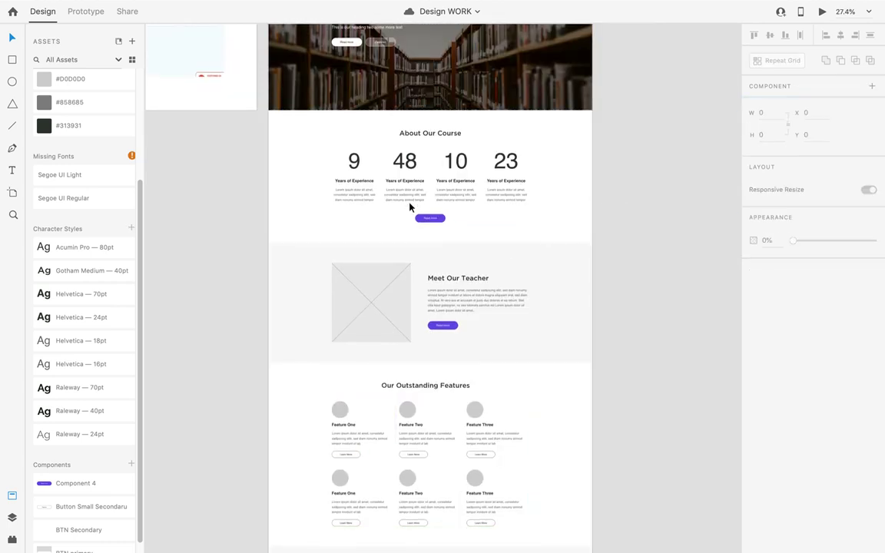
Check the Meet Our Teacher image placeholder, then switch to Chrome and browse the education photos on Unsplash.
scroll(418, 198, "up", 1)
scroll(449, 204, "up", 3)
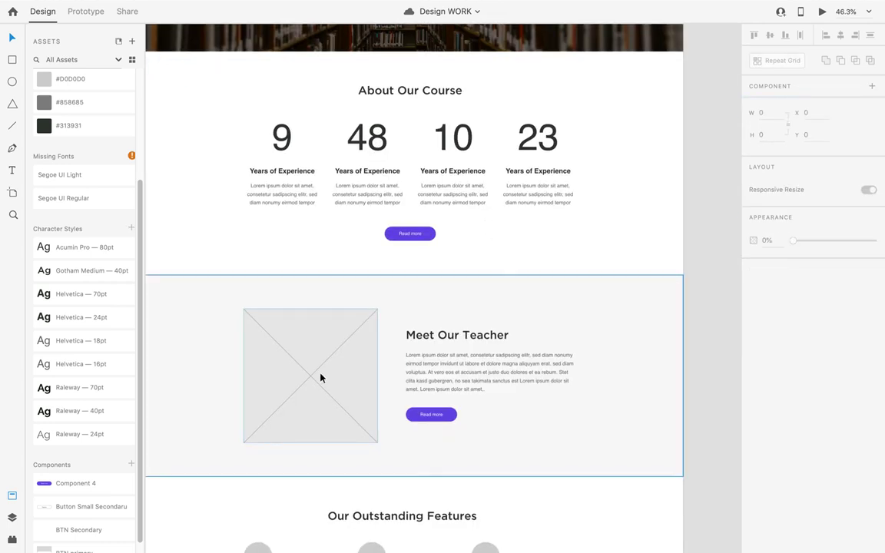
scroll(317, 381, "down", 3)
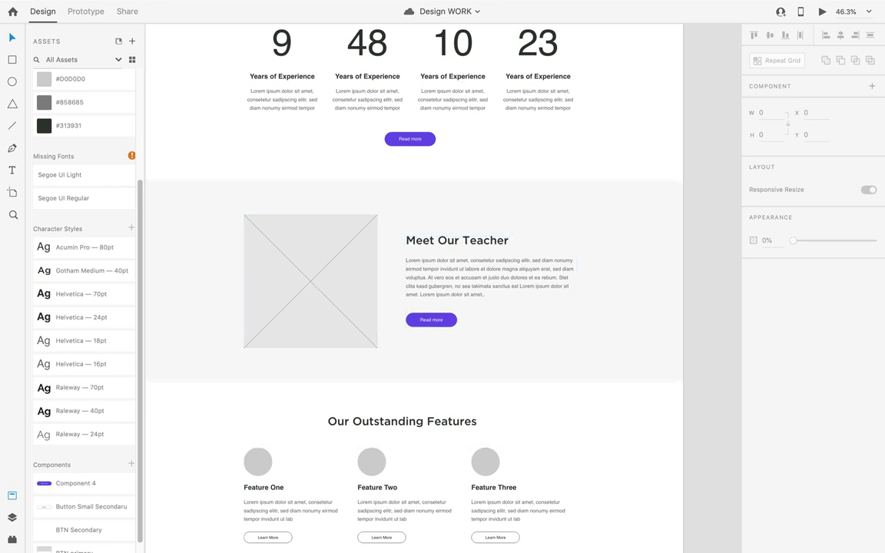
mouse_move(334, 537)
left_click(332, 528)
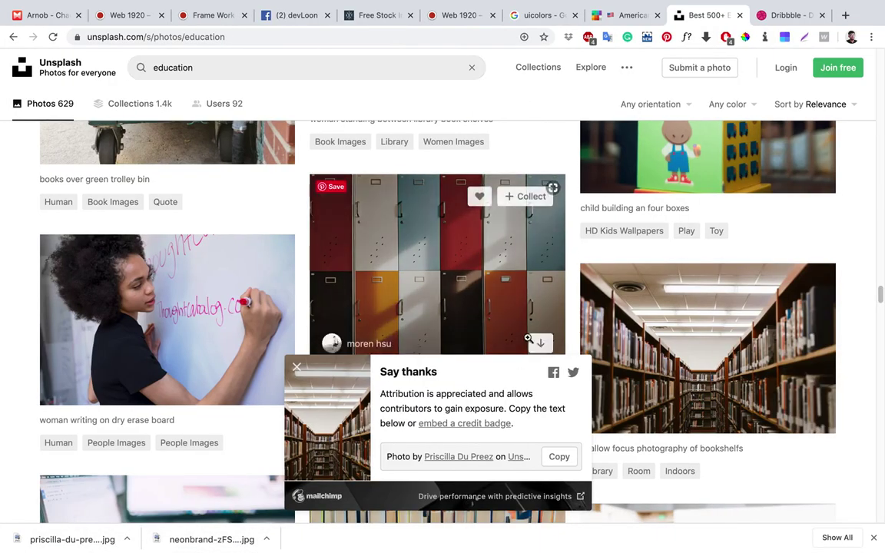
scroll(363, 399, "down", 5)
scroll(350, 343, "down", 8)
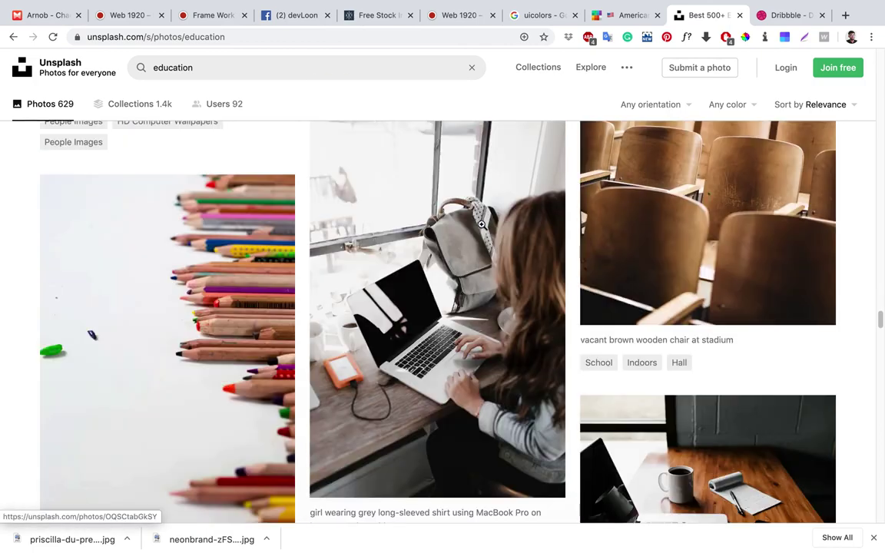
scroll(482, 225, "up", 5)
scroll(461, 222, "down", 15)
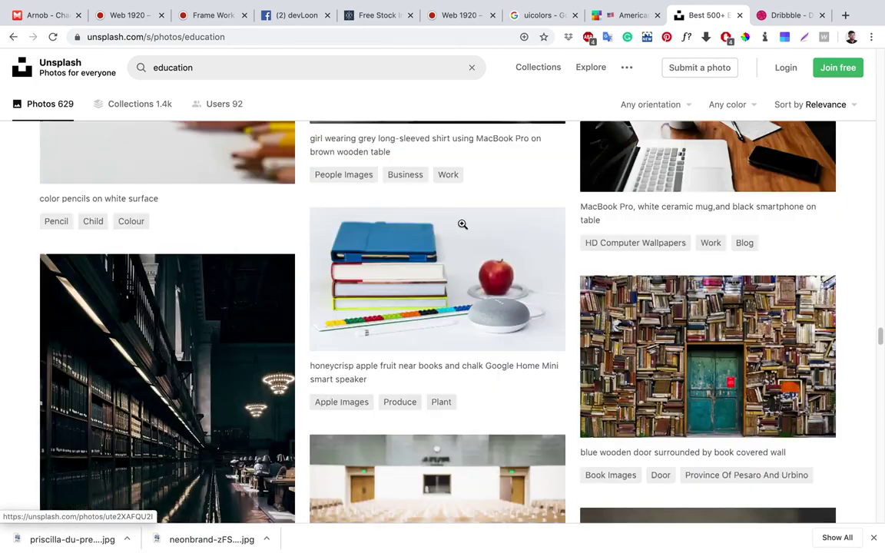
scroll(224, 258, "down", 6)
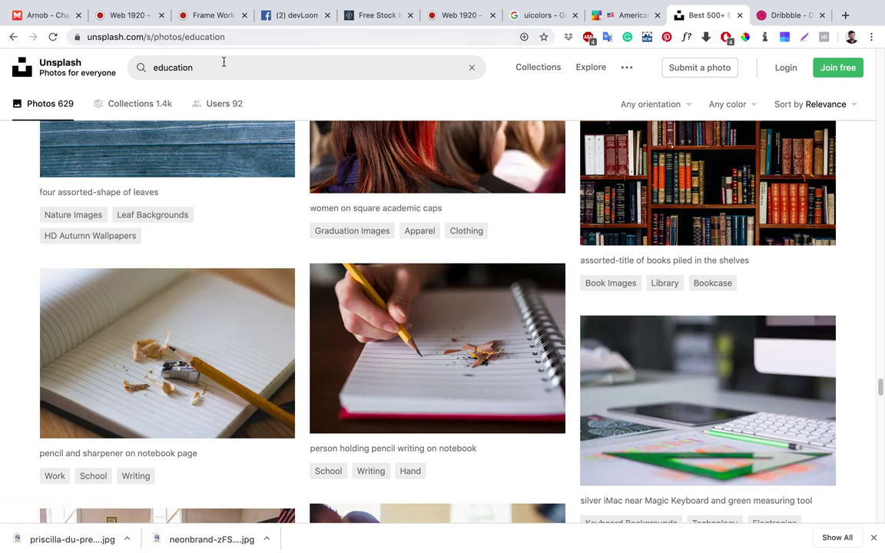
Search Unsplash for teacher photos.
left_click(145, 71)
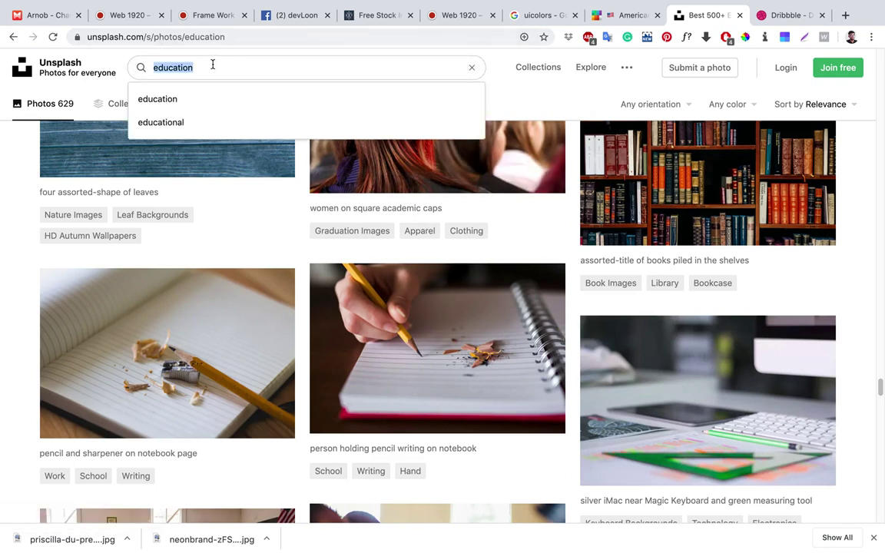
type("teacher")
key("Return")
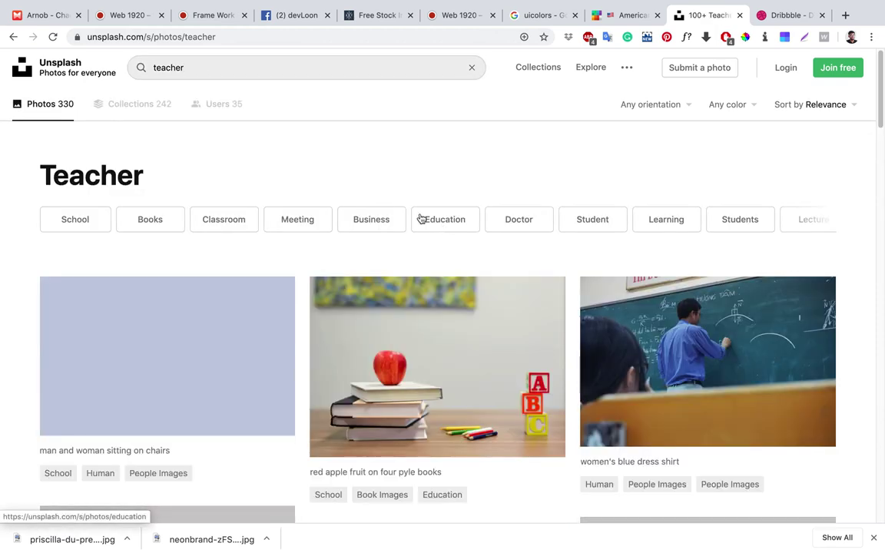
Browse the teacher photos for one that suits the Meet Our Teacher section.
scroll(418, 218, "down", 4)
scroll(759, 368, "up", 1)
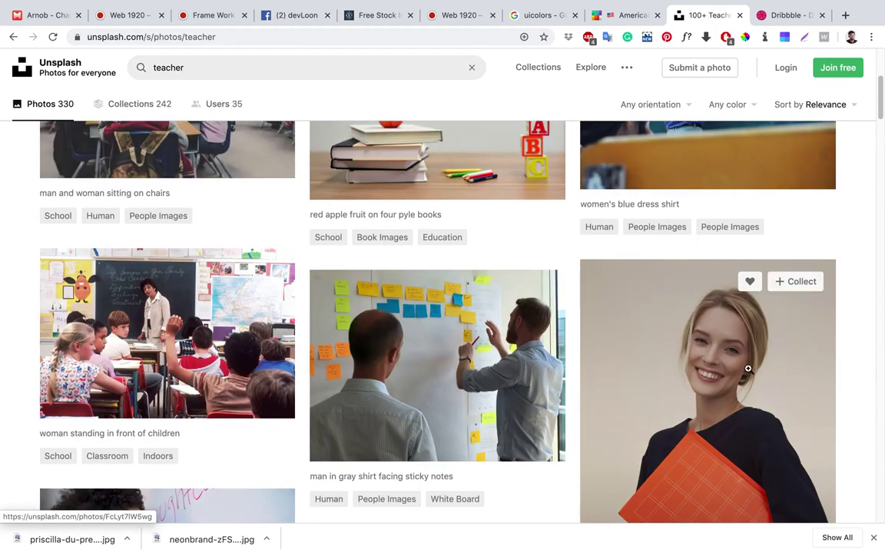
scroll(529, 405, "up", 3)
scroll(567, 296, "down", 5)
scroll(566, 297, "down", 3)
scroll(564, 298, "down", 9)
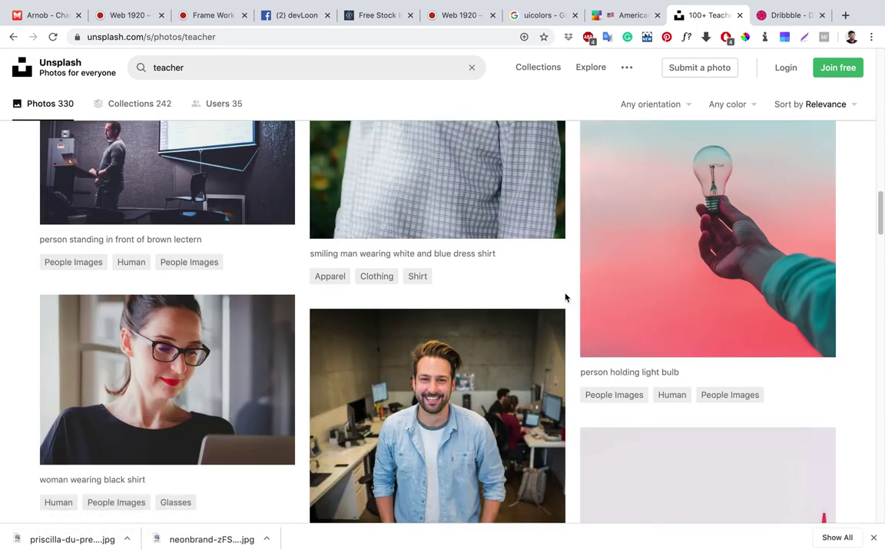
scroll(566, 297, "down", 5)
scroll(625, 245, "down", 2)
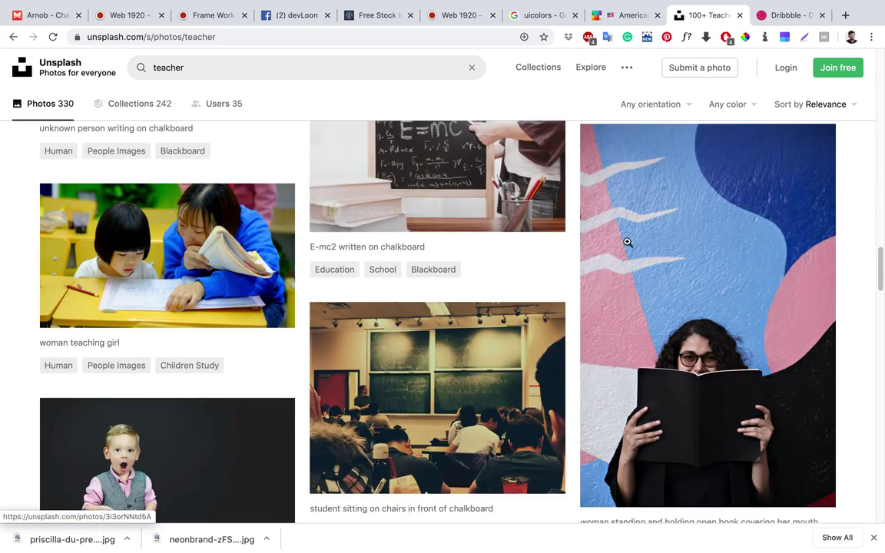
scroll(502, 280, "up", 3)
scroll(583, 231, "down", 5)
scroll(584, 230, "down", 6)
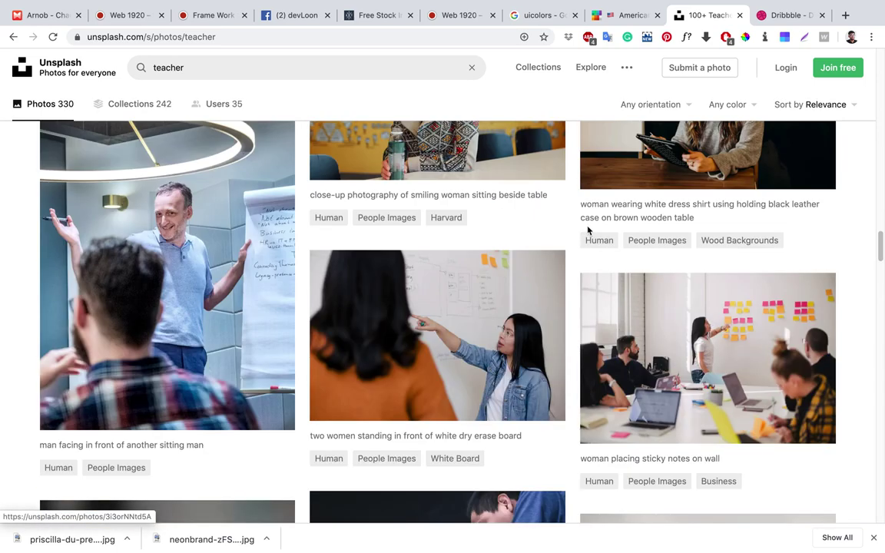
scroll(624, 245, "up", 15)
scroll(623, 245, "up", 10)
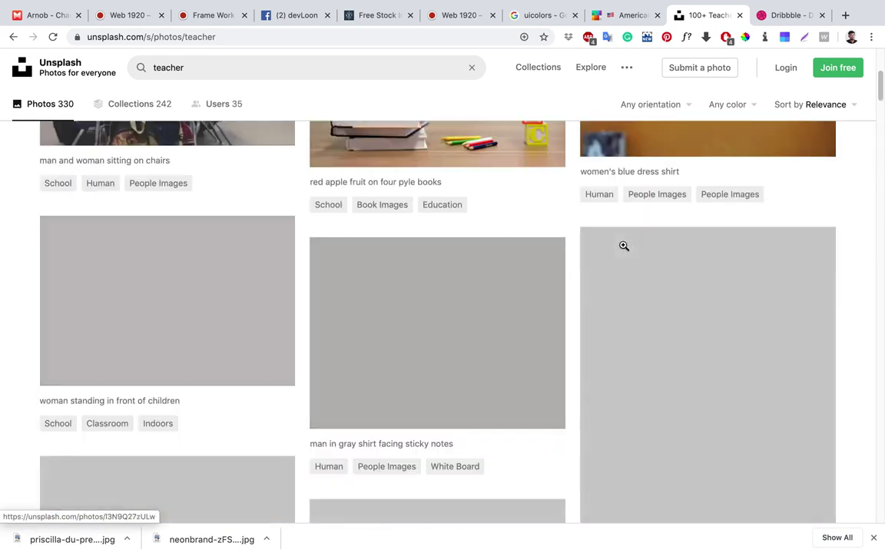
Copy the photo of the man in a blue shirt writing on the chalkboard and paste it over the Meet Our Teacher placeholder in Adobe XD.
right_click(702, 298)
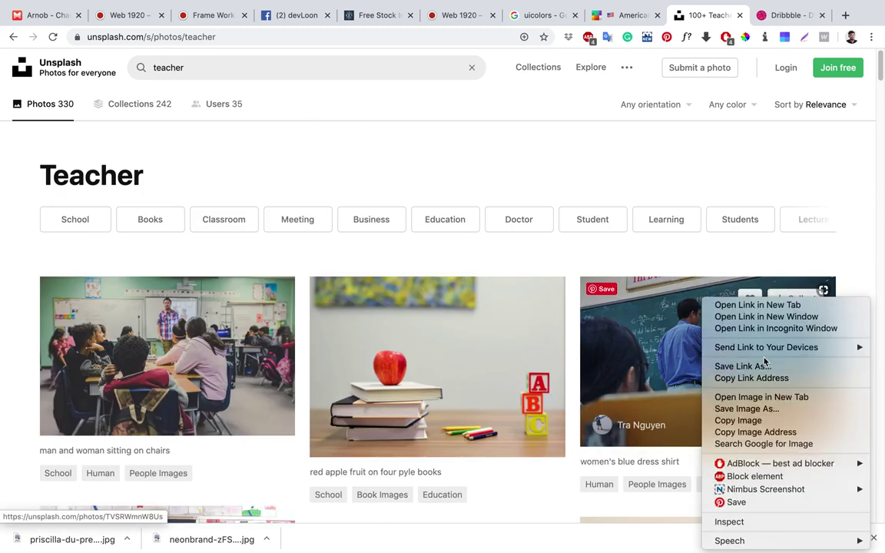
left_click(738, 420)
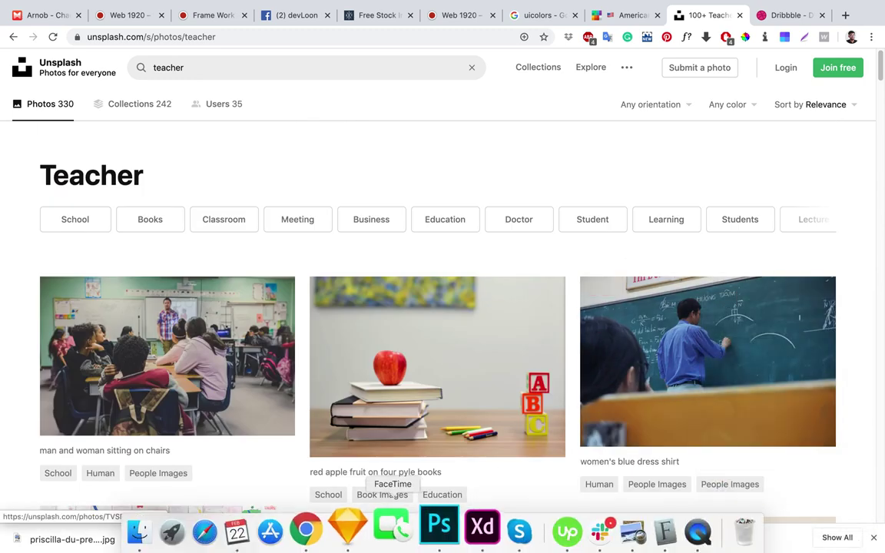
left_click(458, 538)
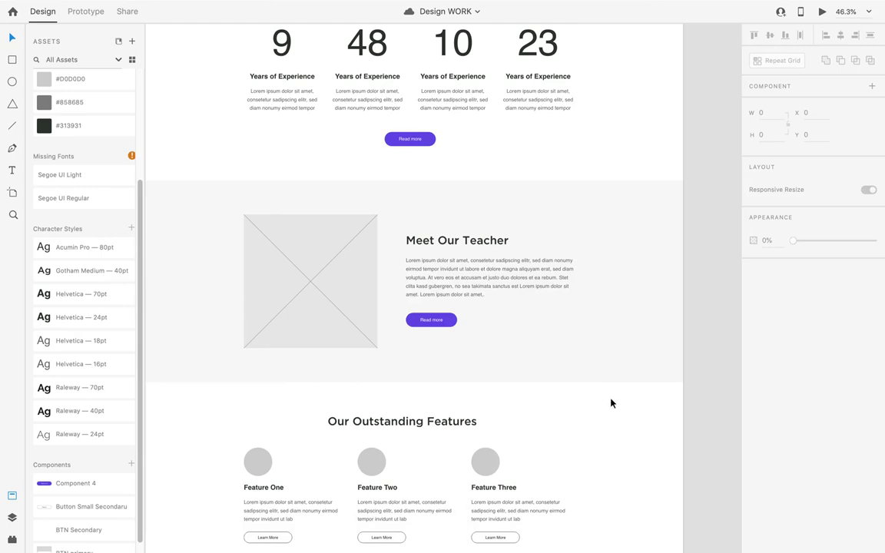
key("super+v")
left_click_drag(457, 251, 342, 297)
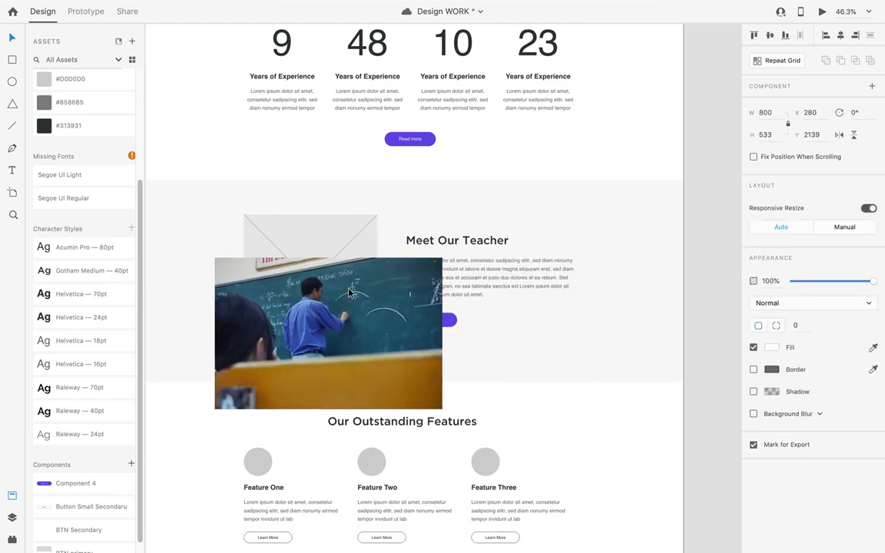
Inspect the Meet Our Teacher placeholder's layers, Image sine and Rectangle 38, inside Group 4.
left_click(338, 231)
scroll(359, 244, "up", 5)
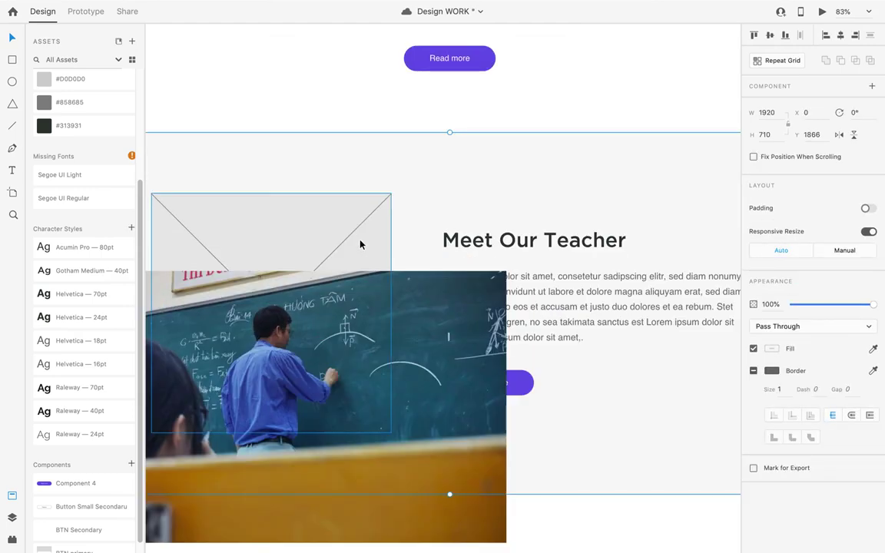
double_click(338, 245)
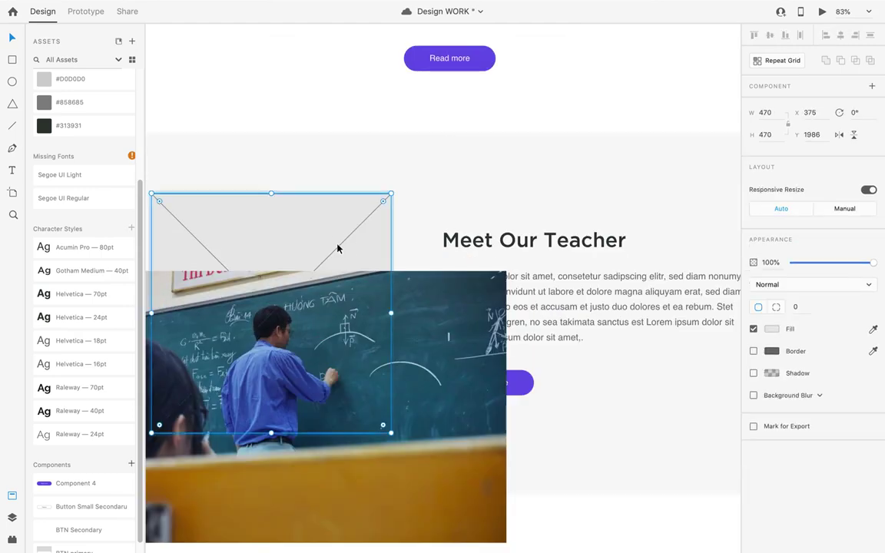
left_click(368, 215)
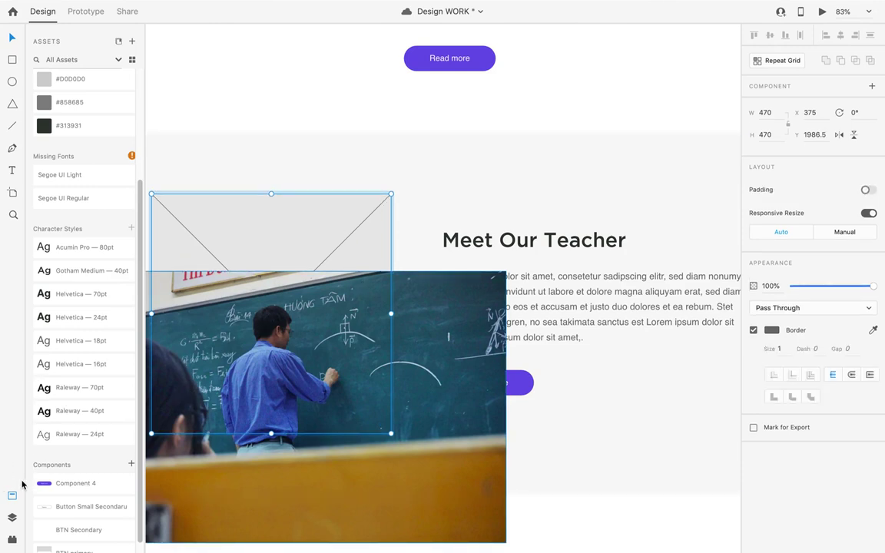
left_click(12, 519)
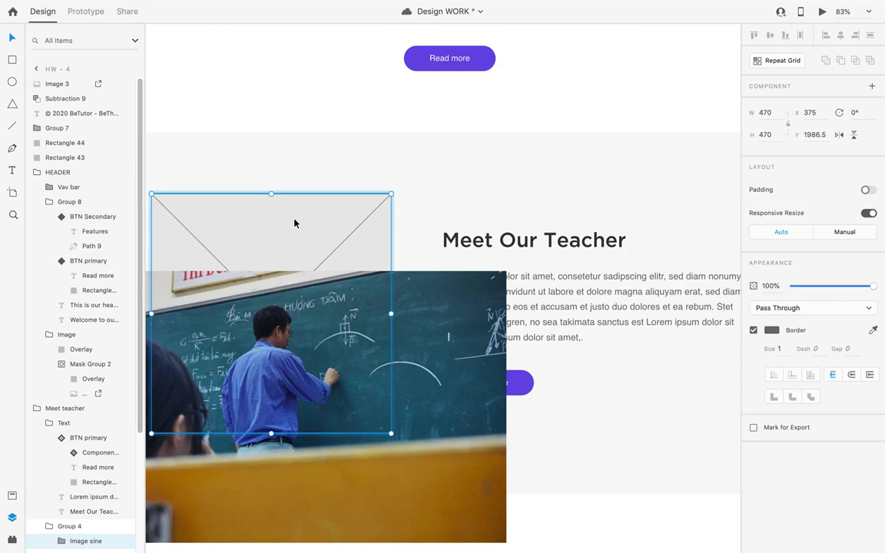
double_click(294, 222)
left_click(64, 383)
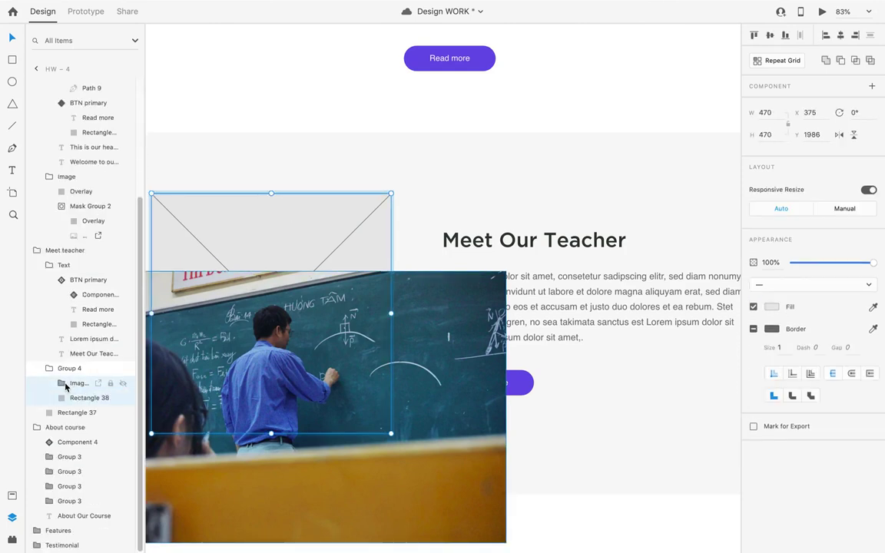
Move the teacher photo off the placeholder and delete the Image sine cross lines from Group 4.
left_click(307, 353)
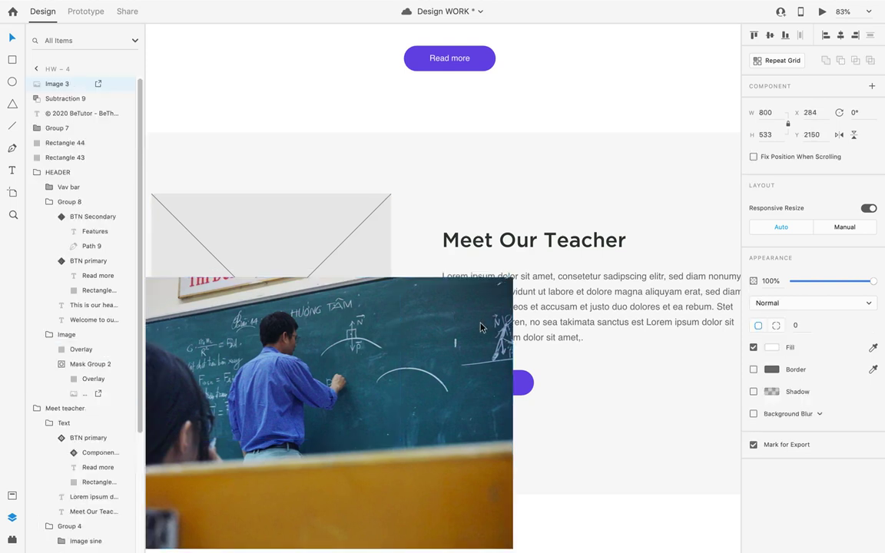
left_click_drag(308, 354, 642, 374)
left_click(323, 317)
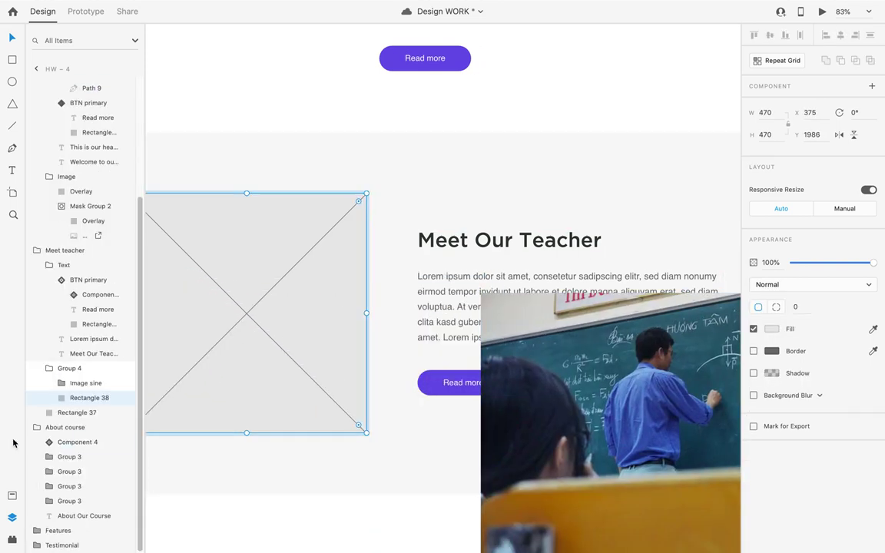
left_click(73, 383)
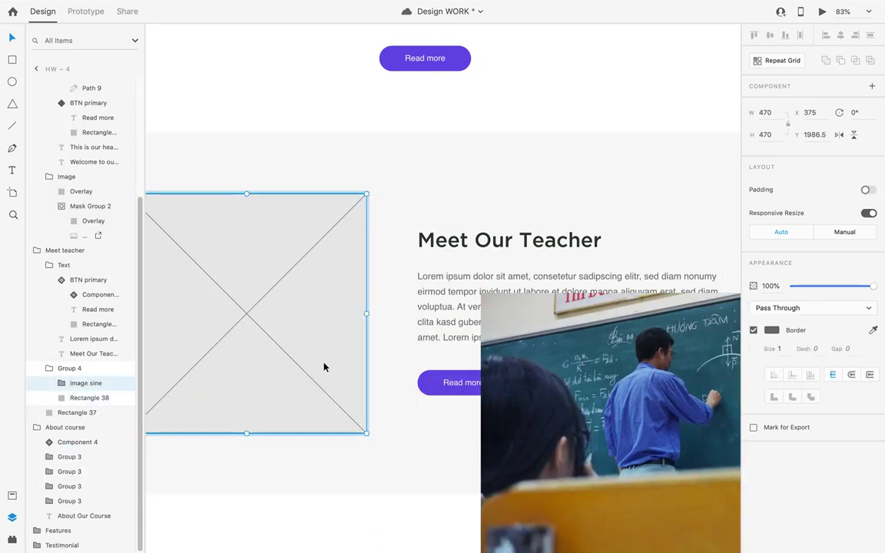
key("Escape")
Move the teacher photo back over the gray placeholder rectangle, leaving the rectangle's upper edge exposed.
left_click(637, 382)
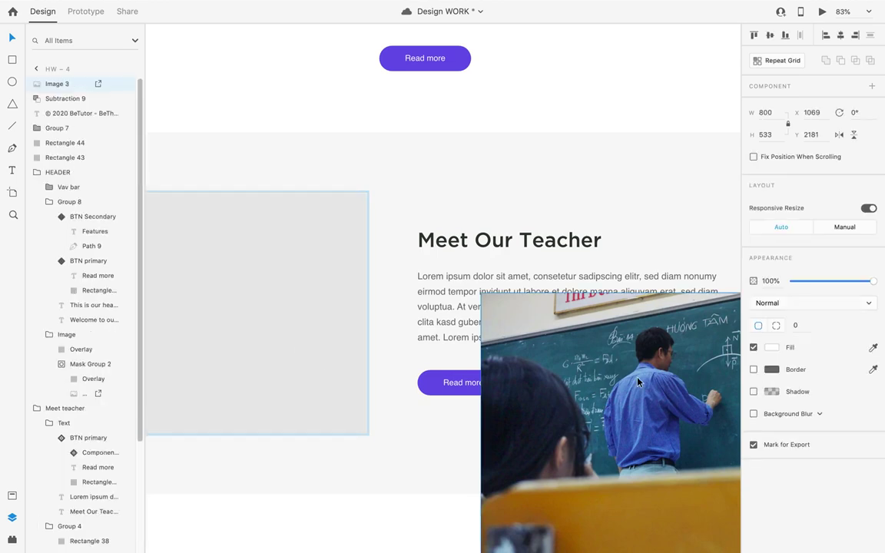
left_click_drag(637, 382, 334, 349)
scroll(334, 350, "left", 5)
left_click_drag(465, 291, 397, 224)
left_click(473, 168)
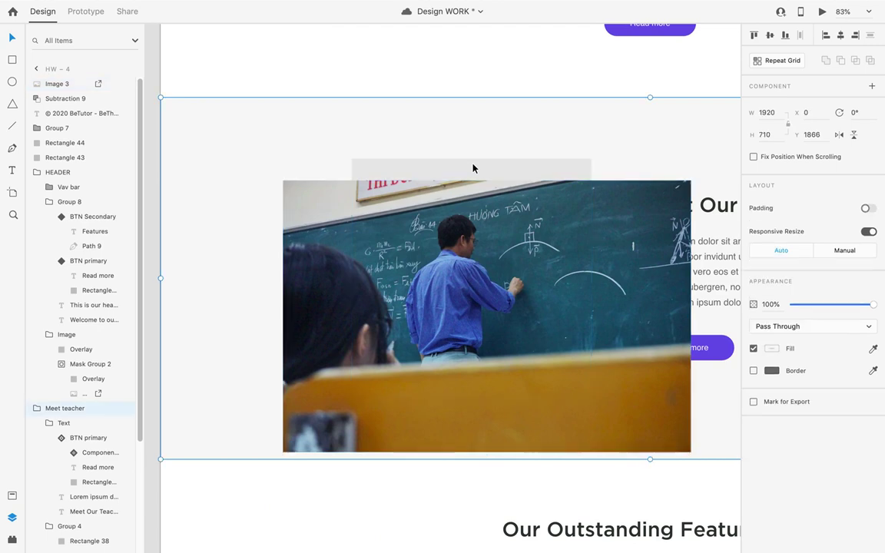
double_click(474, 172)
left_click(419, 313, "shift")
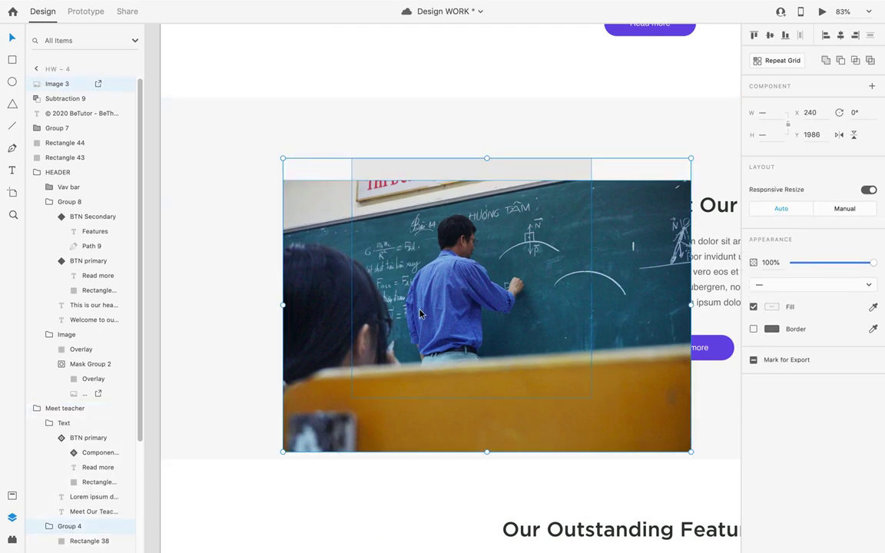
scroll(197, 274, "down", 5)
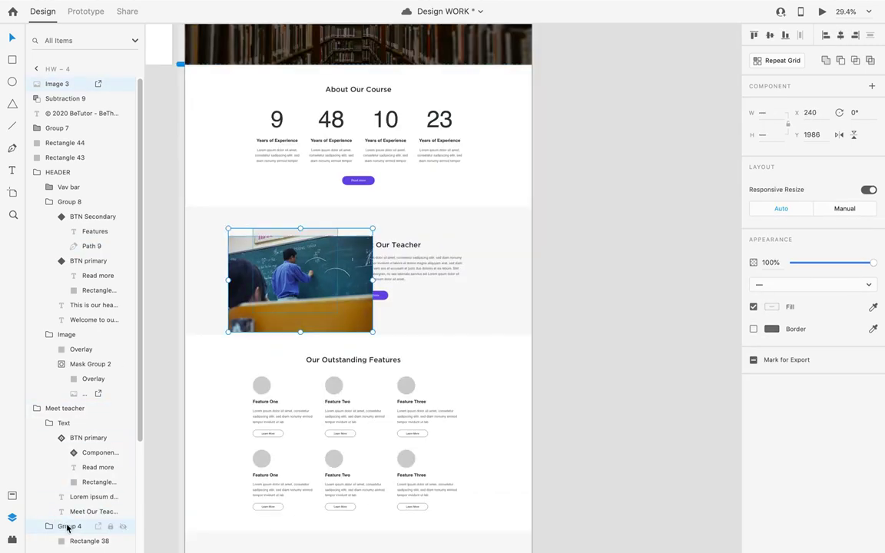
key("Escape")
scroll(270, 234, "up", 3)
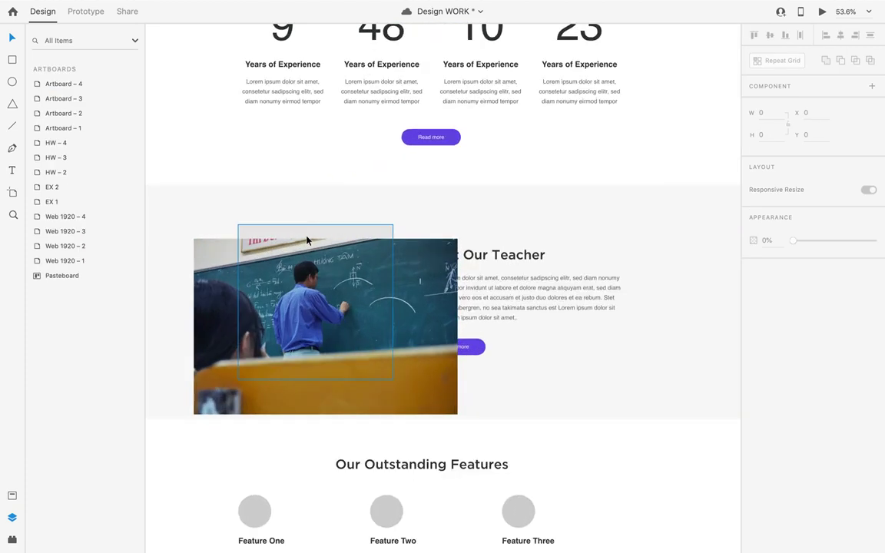
left_click(307, 241)
left_click(60, 398)
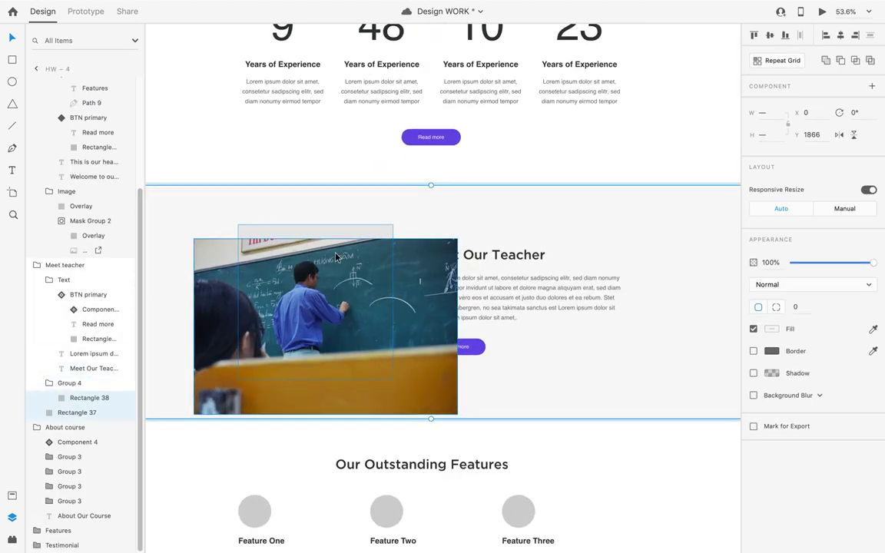
scroll(402, 179, "down", 2)
key("Escape")
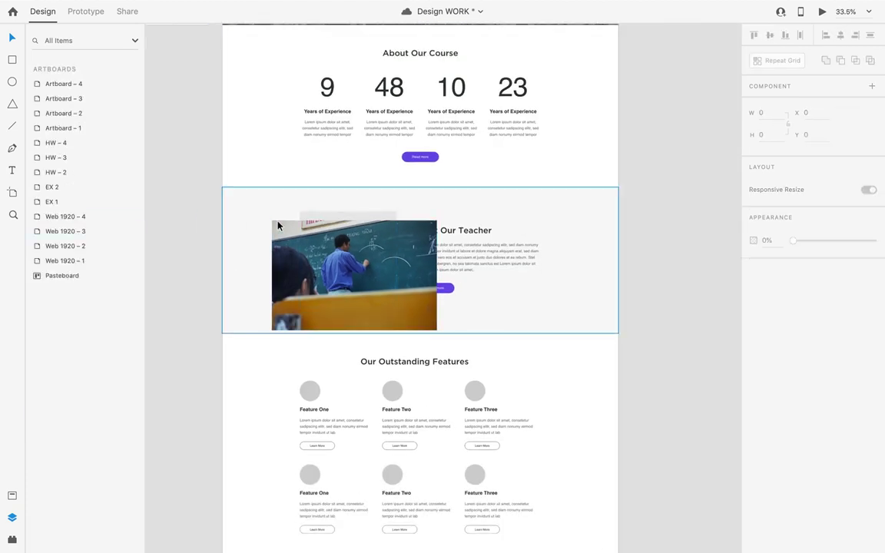
scroll(347, 234, "up", 2)
scroll(347, 240, "up", 1)
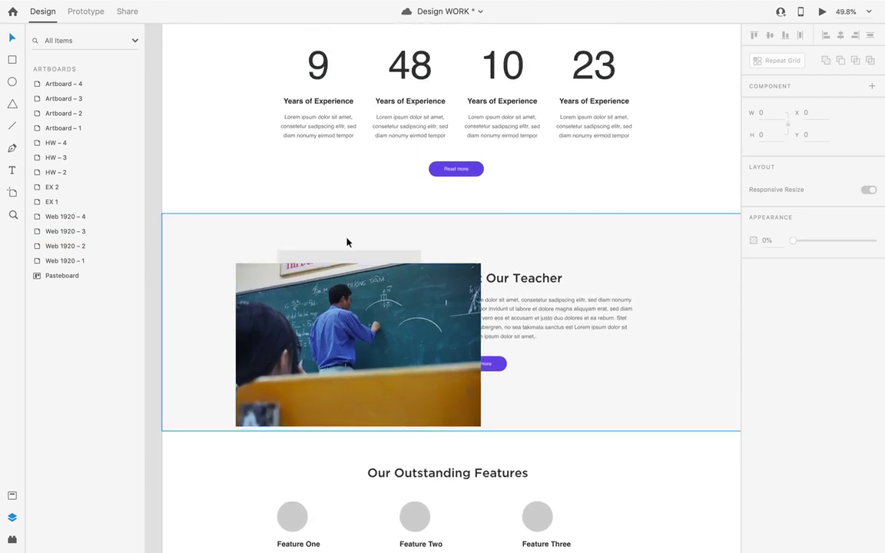
scroll(348, 241, "down", 2)
scroll(345, 241, "up", 2)
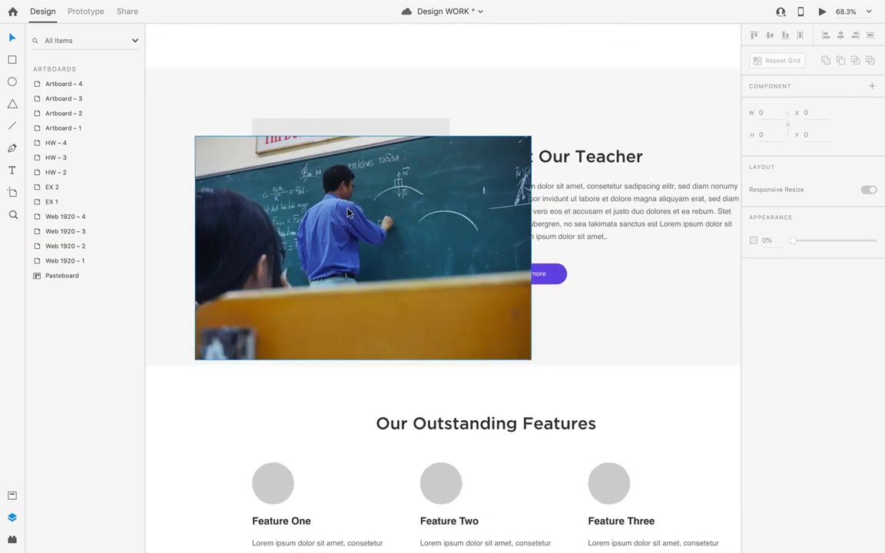
Move the teacher photo further down so more of the gray placeholder rectangle is exposed above it.
left_click_drag(354, 207, 361, 256)
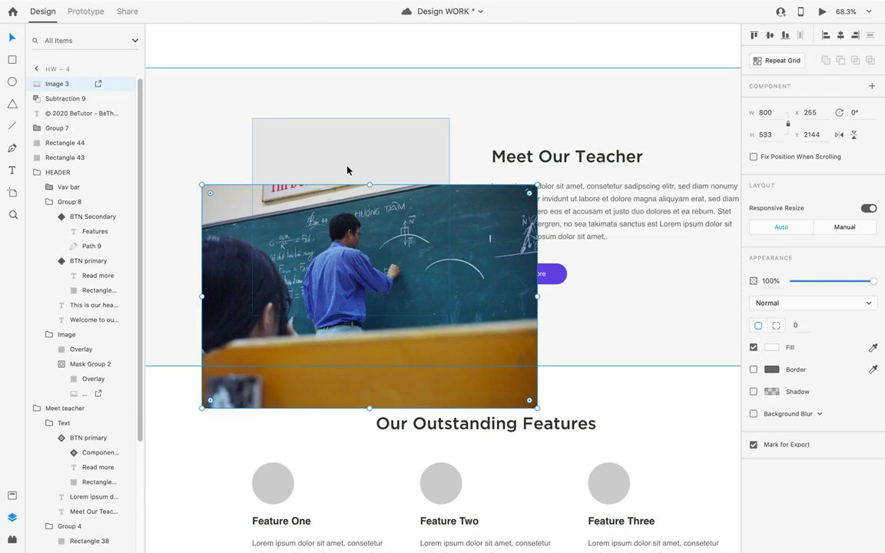
left_click(346, 171, "shift")
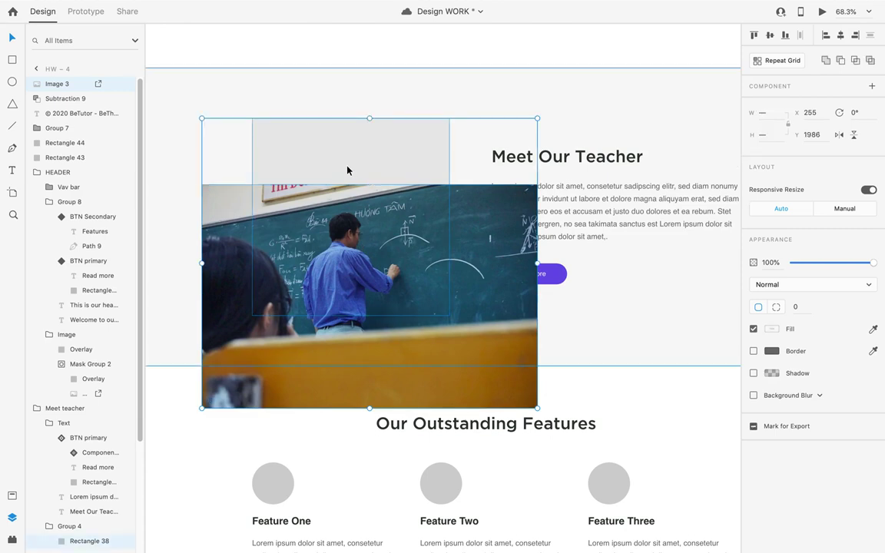
scroll(78, 261, "down", 4)
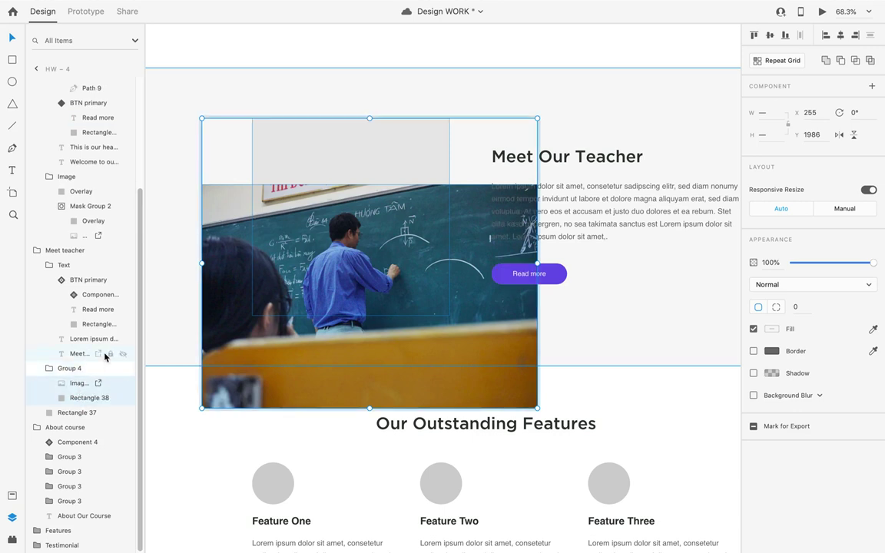
scroll(100, 346, "up", 4)
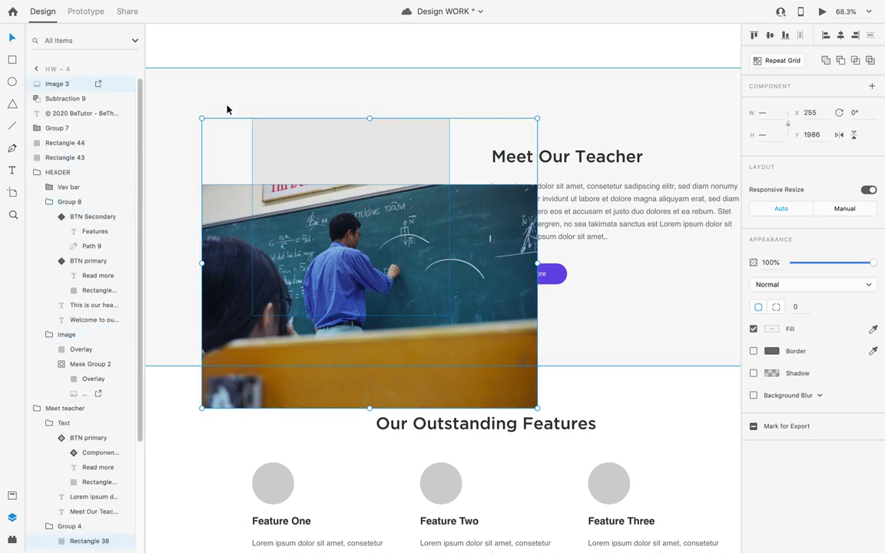
scroll(398, 189, "down", 5)
scroll(263, 316, "up", 3)
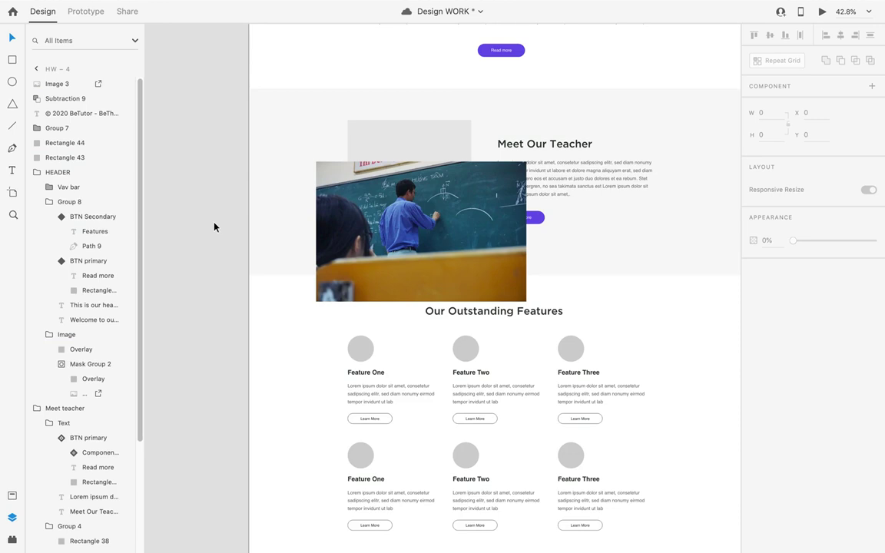
Rename Group 4 in the Meet teacher section as Image and select Rectangle 38 inside it.
left_click(361, 172)
left_click(403, 149)
double_click(402, 149)
scroll(73, 460, "down", 2)
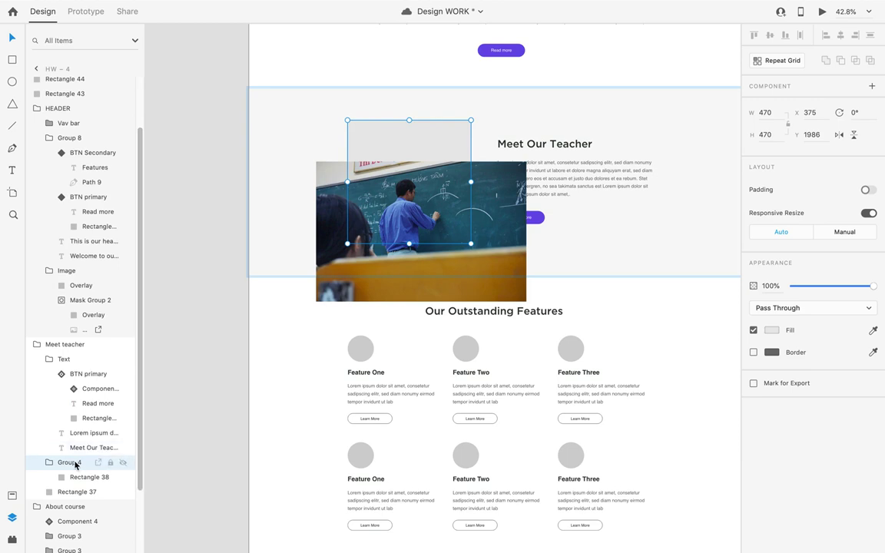
double_click(74, 462)
type("Image")
key("Return")
left_click(86, 477)
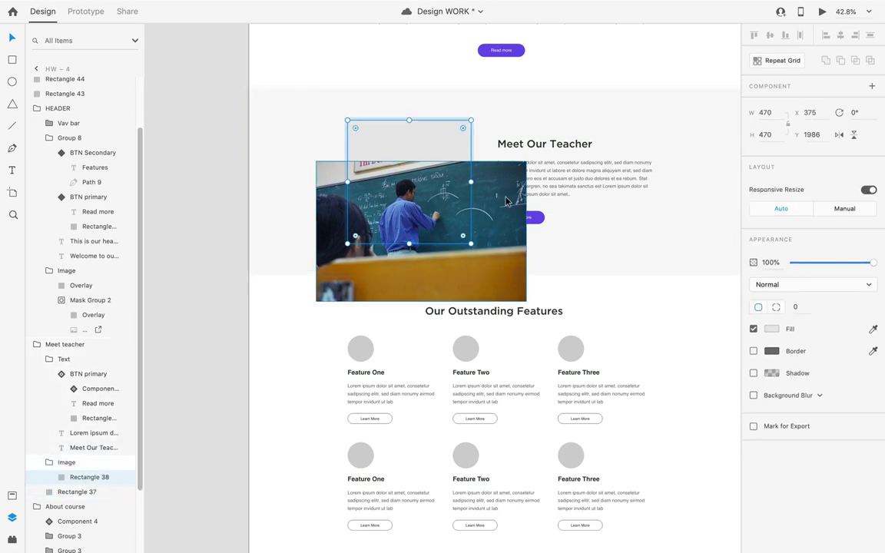
left_click(459, 181)
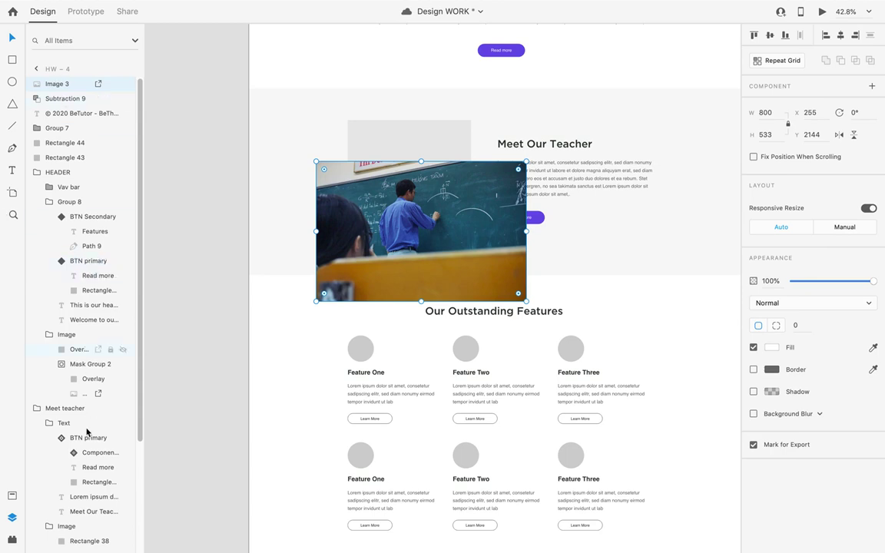
scroll(108, 439, "down", 4)
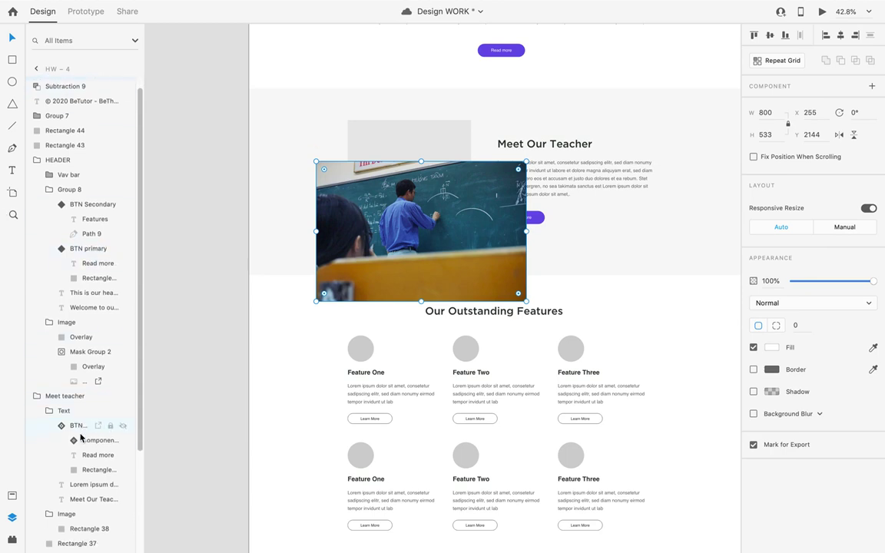
left_click(390, 129)
left_click(198, 167)
left_click(427, 154)
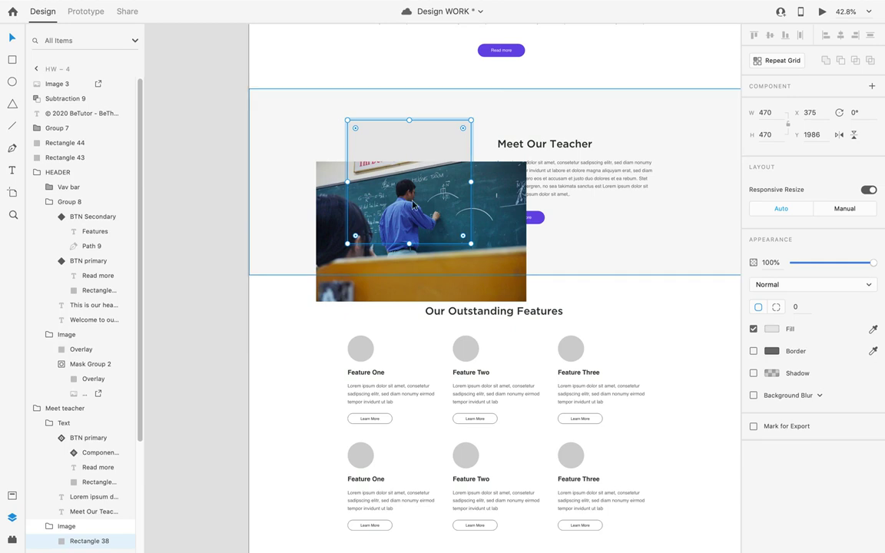
left_click(245, 278)
left_click(341, 168)
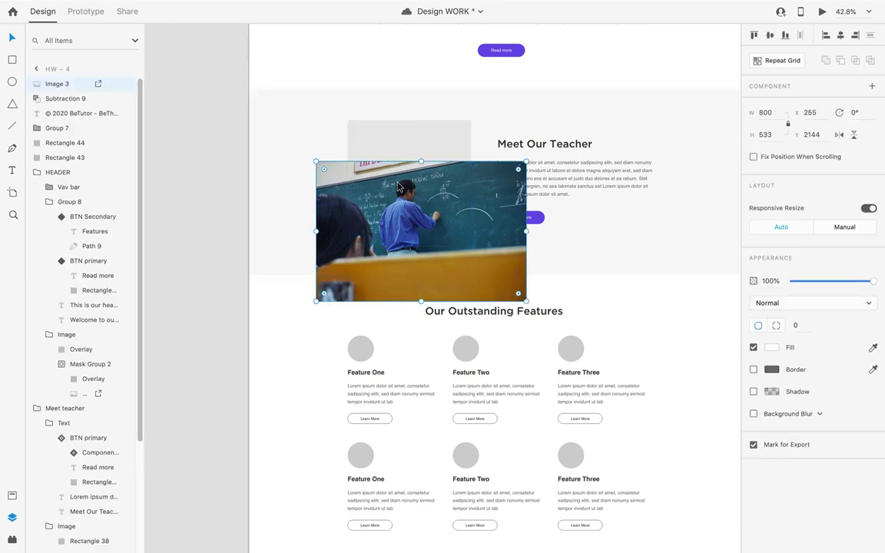
Move the teacher photo's layer into the Meet teacher section's Image group, directly above Rectangle 38.
left_click(413, 140)
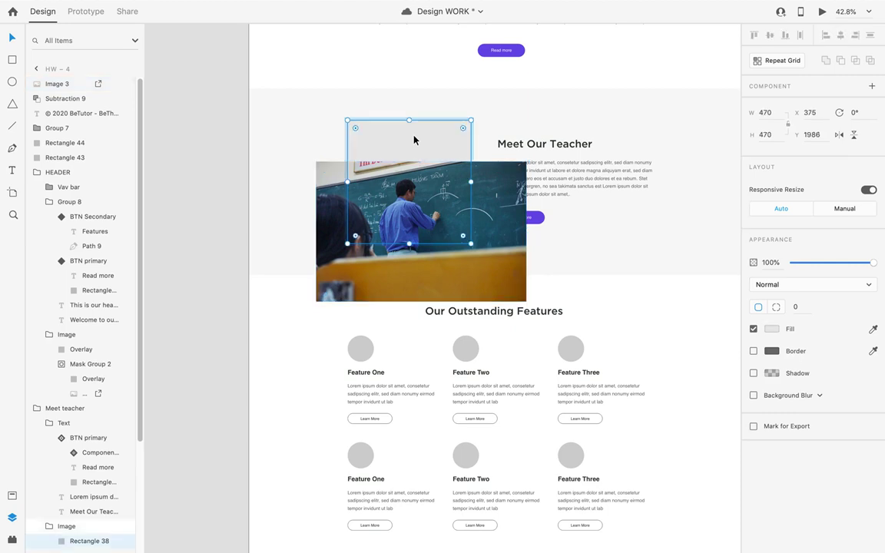
left_click(382, 177, "shift")
left_click(237, 177)
left_click(337, 175)
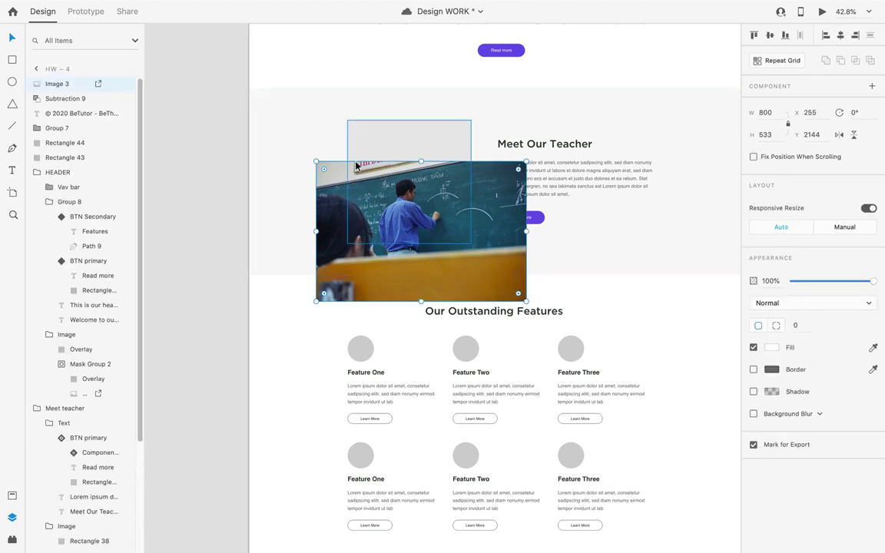
scroll(51, 311, "down", 4)
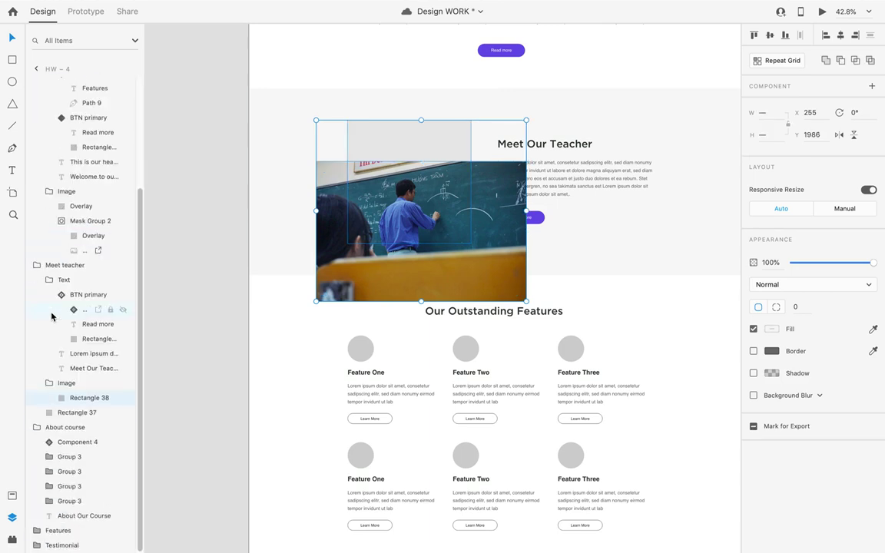
scroll(89, 140, "up", 4)
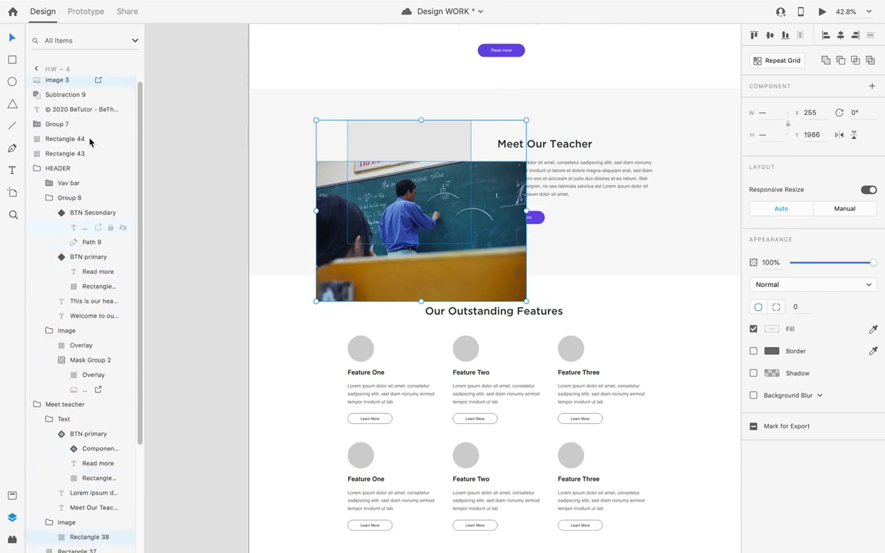
scroll(77, 307, "down", 4)
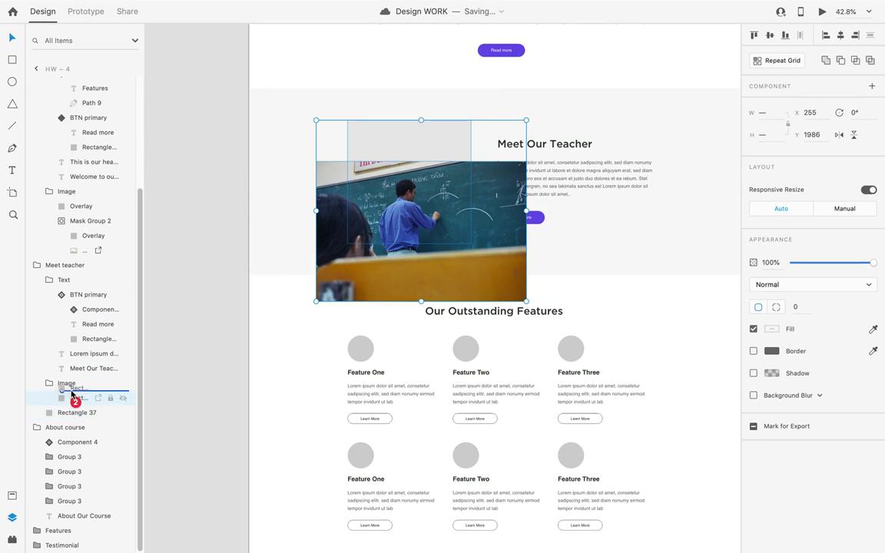
left_click_drag(72, 393, 72, 391)
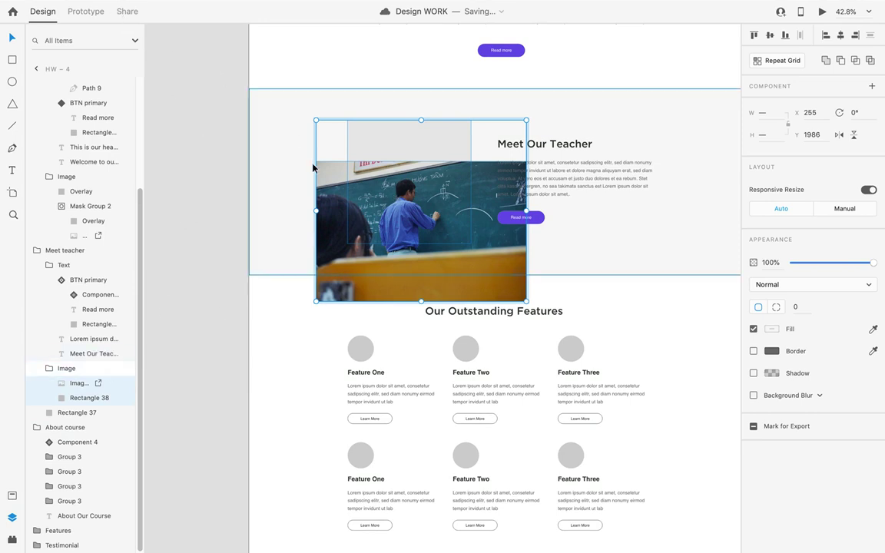
Select the teacher photo together with Rectangle 38 and mask the photo with the rectangle's shape.
left_click(245, 182)
left_click(412, 214)
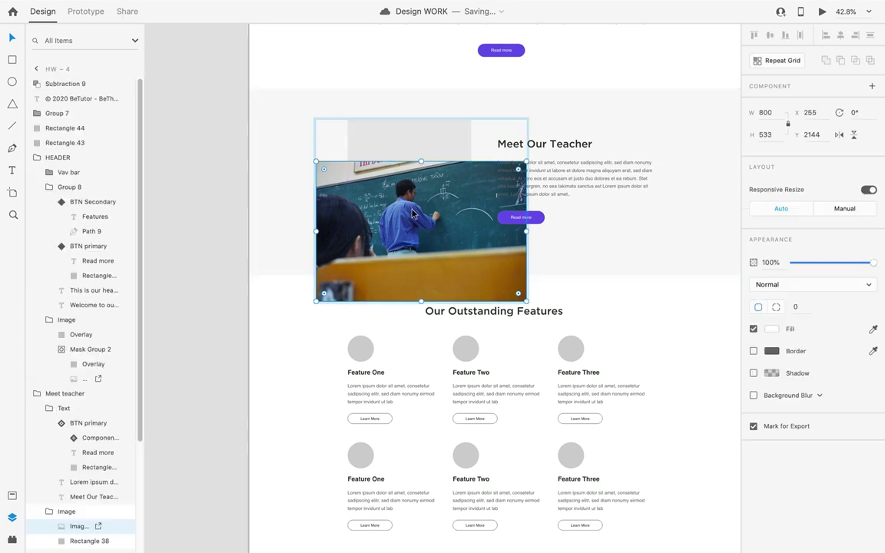
left_click(387, 143, "shift")
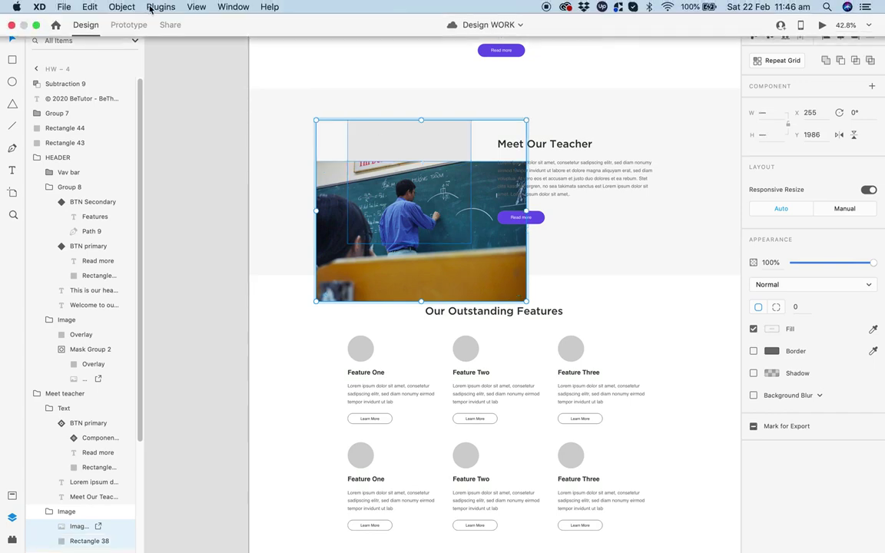
left_click(157, 8)
mouse_move(129, 11)
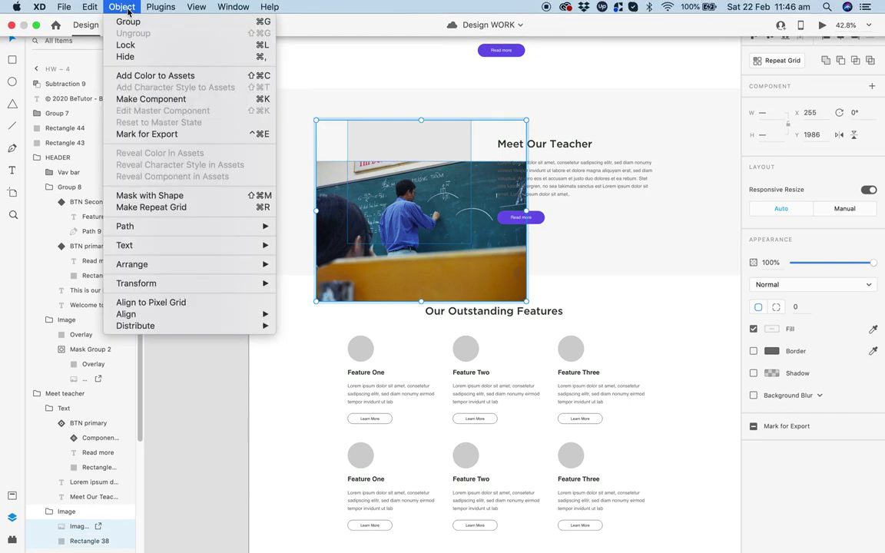
left_click(228, 196)
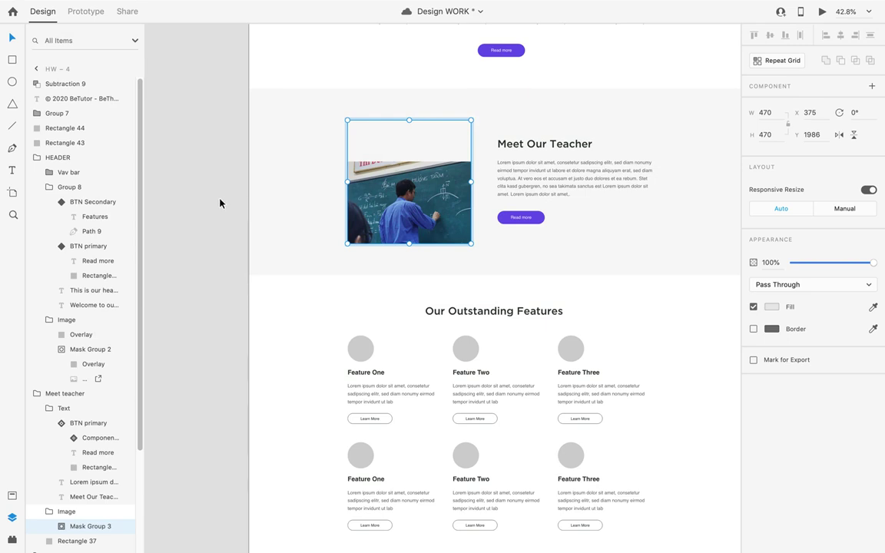
Try to reposition the teacher photo higher inside its mask by moving it on the canvas.
left_click(219, 203)
double_click(371, 159)
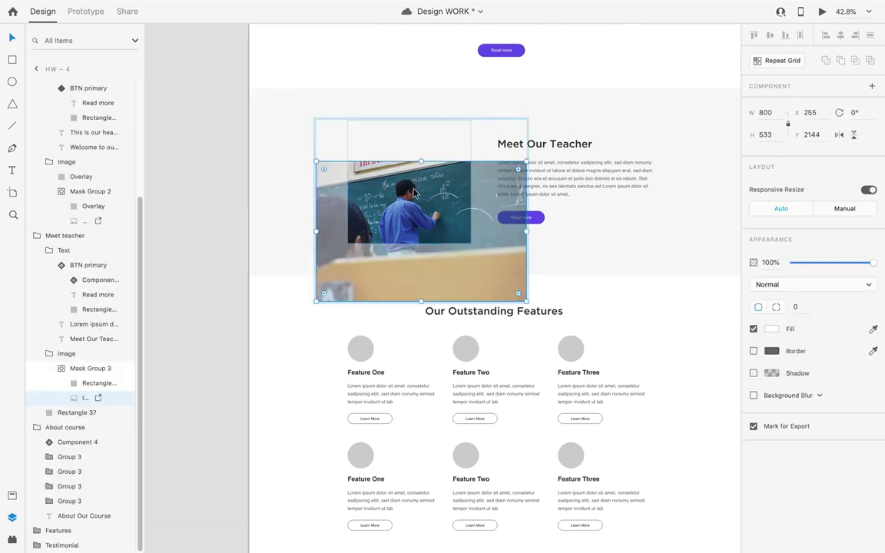
left_click_drag(374, 186, 374, 139)
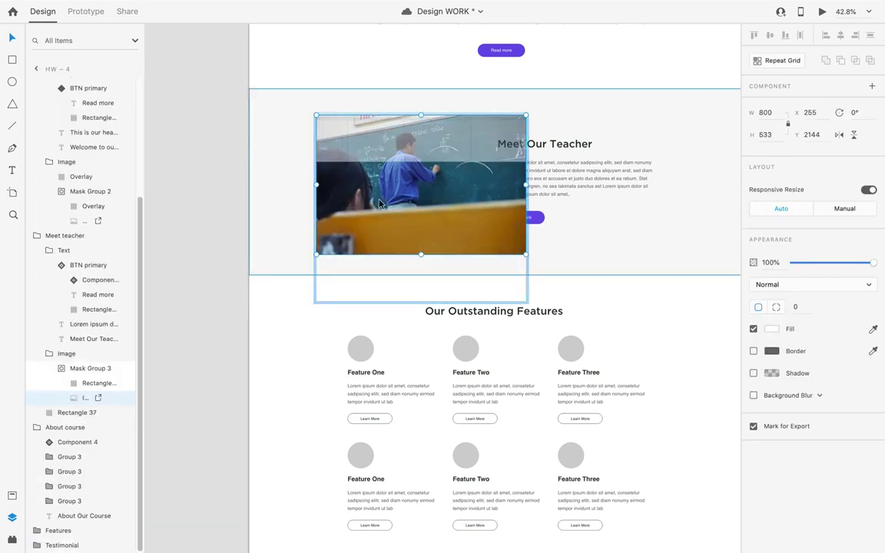
left_click(199, 201)
double_click(421, 202)
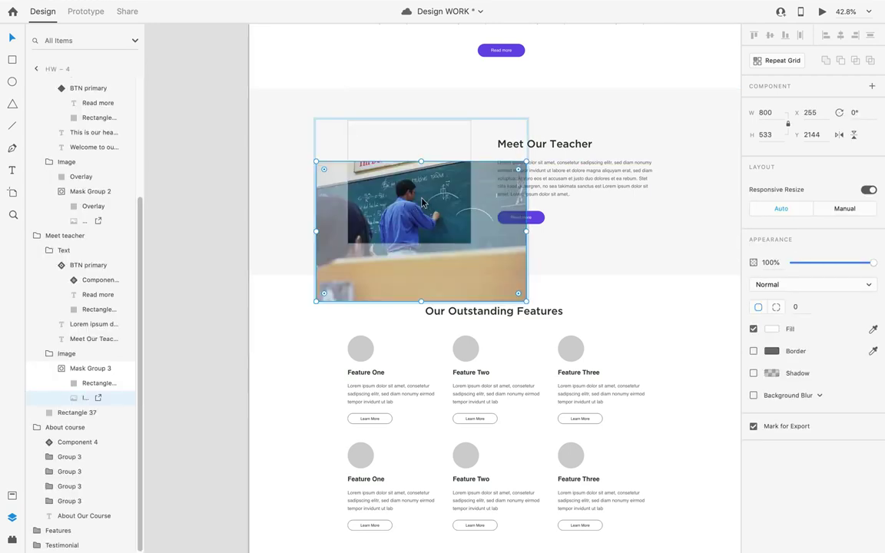
left_click_drag(421, 202, 416, 154)
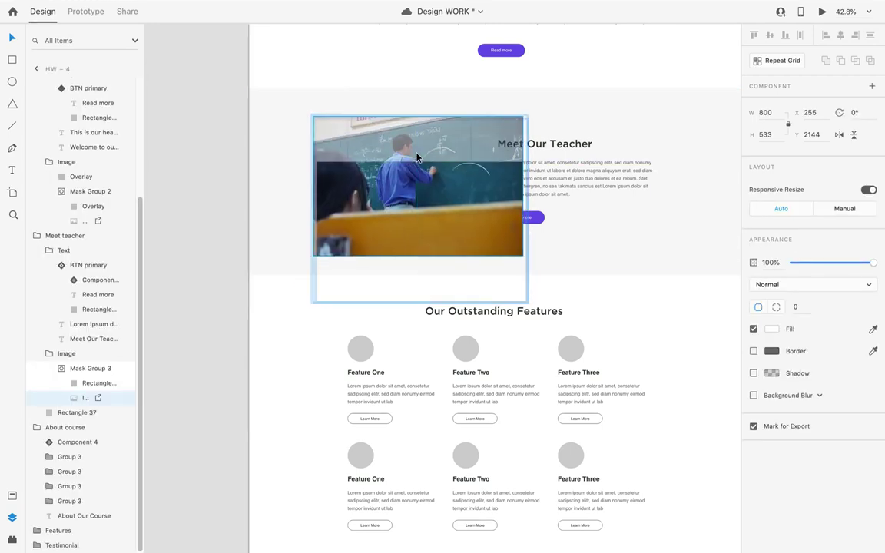
key("ctrl+z")
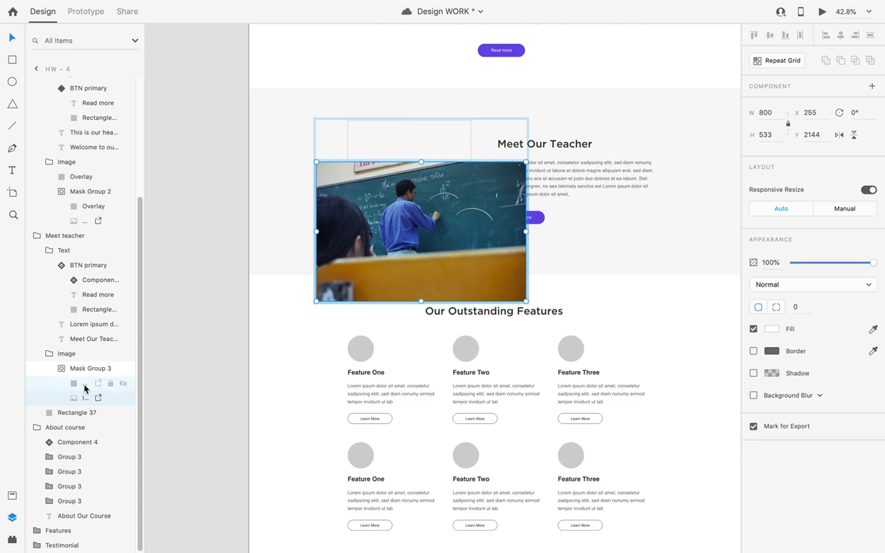
Nudge the photo inside Mask Group 3 straight up to Y 1974 so it fills the whole masked square.
left_click(82, 384)
left_click(78, 399)
key("shift+Up")
key("shift+Up")
key("shift+Up")
key("shift+Up")
key("shift+Up")
key("shift+Up")
key("shift+Up")
key("shift+Up")
key("shift+Up")
key("shift+Up")
key("shift+Up")
key("shift+Up")
key("shift+Up")
key("shift+Up")
key("shift+Up")
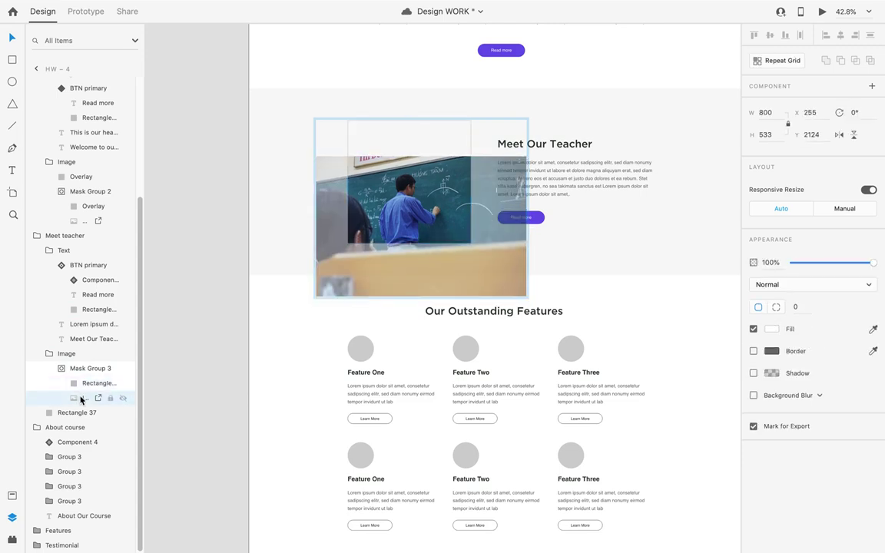
key("shift+Up")
key("shift+Up")
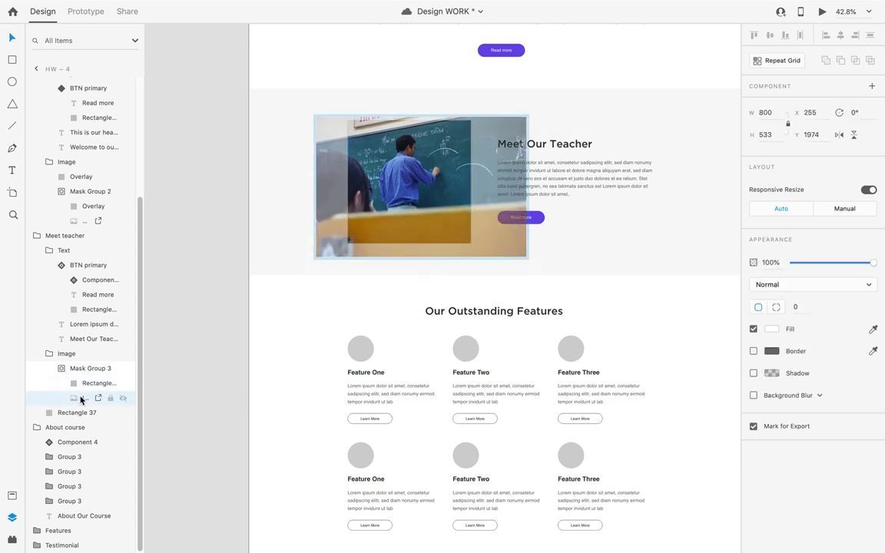
left_click(208, 209)
Recolour the About Our Course numbers 9, 48, 10 and 23 with the purple sampled from the Read more button.
scroll(208, 208, "down", 3)
scroll(449, 266, "up", 3)
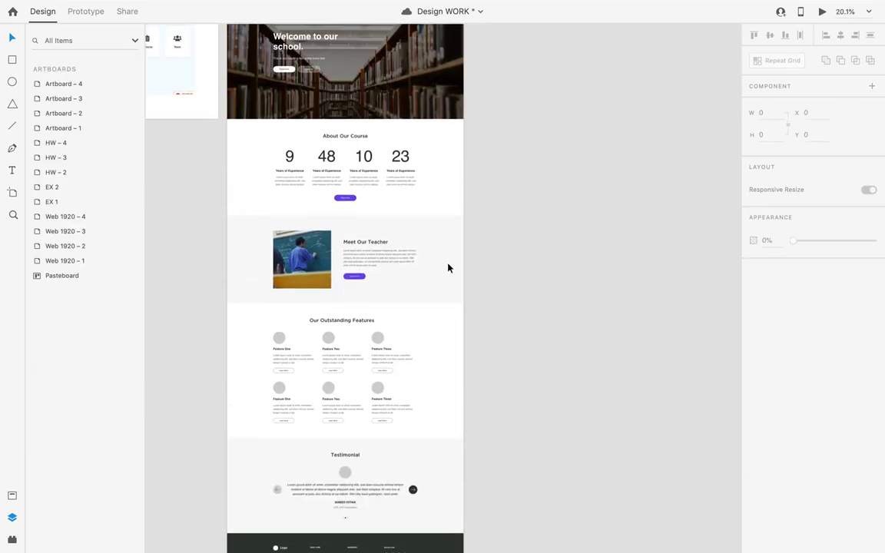
scroll(593, 216, "up", 5)
scroll(588, 217, "left", 3)
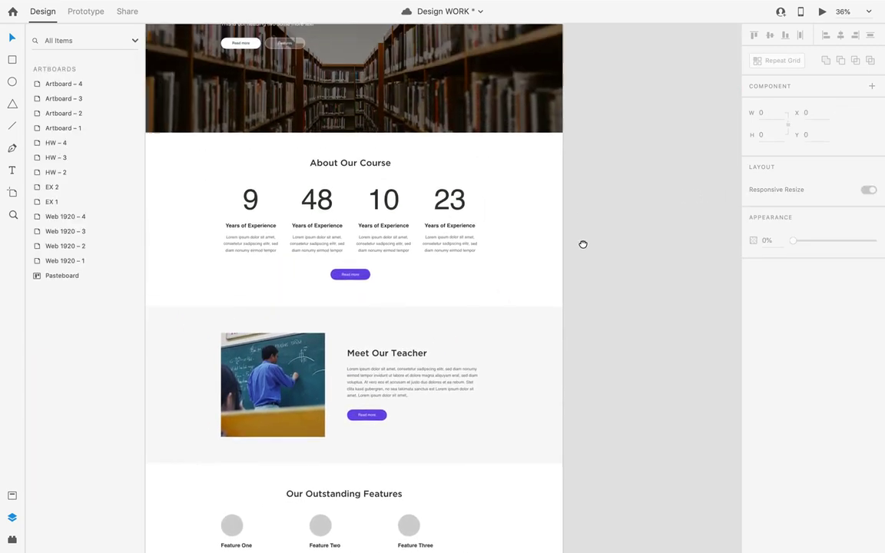
scroll(261, 245, "up", 2)
double_click(300, 246)
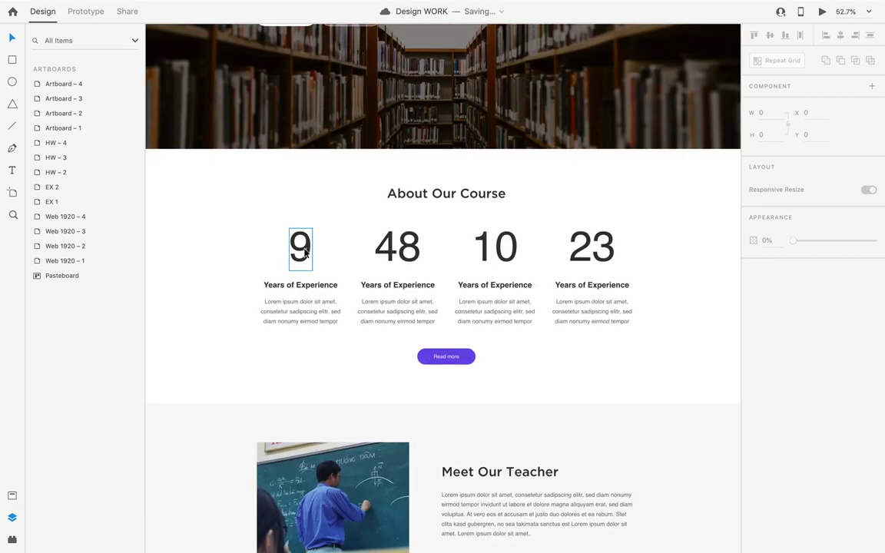
left_click(392, 258, "shift")
left_click(492, 245, "shift")
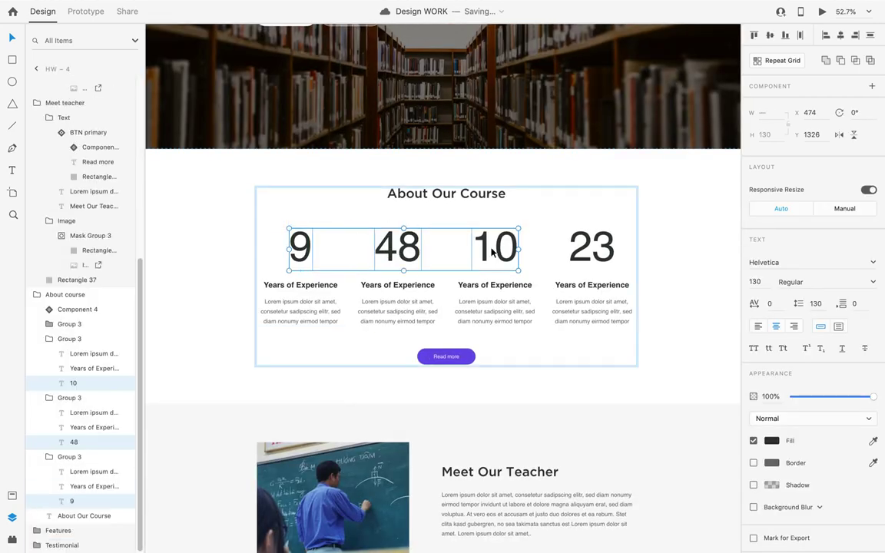
left_click(583, 257, "shift")
left_click(771, 442)
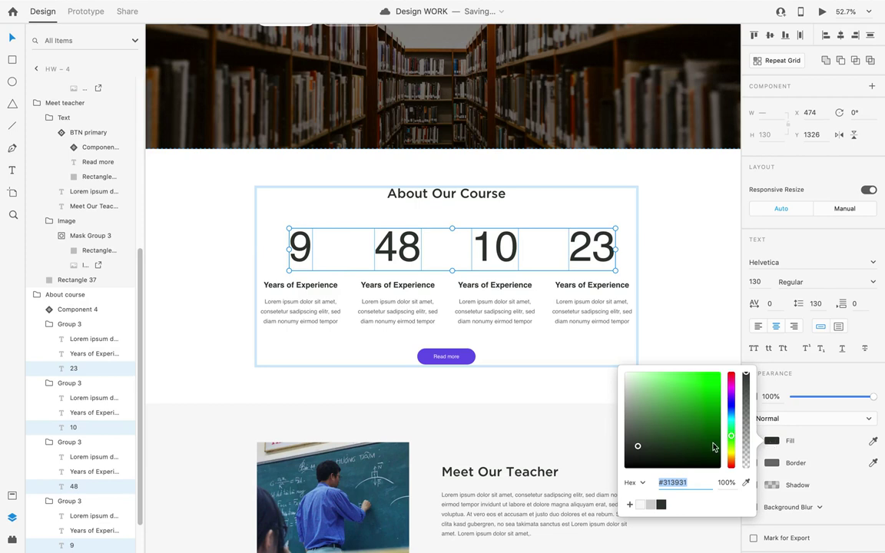
left_click(749, 482)
left_click(456, 356)
Save the sampled purple as a colour swatch and clear the selection of the four numbers.
left_click(629, 504)
scroll(430, 357, "down", 2)
scroll(424, 353, "down", 2)
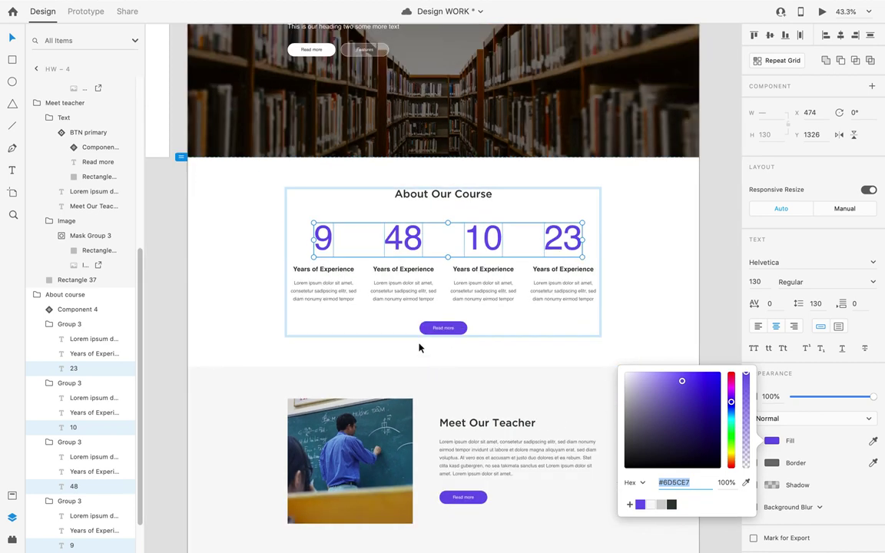
left_click(183, 256)
key("ctrl+z")
left_click(715, 290)
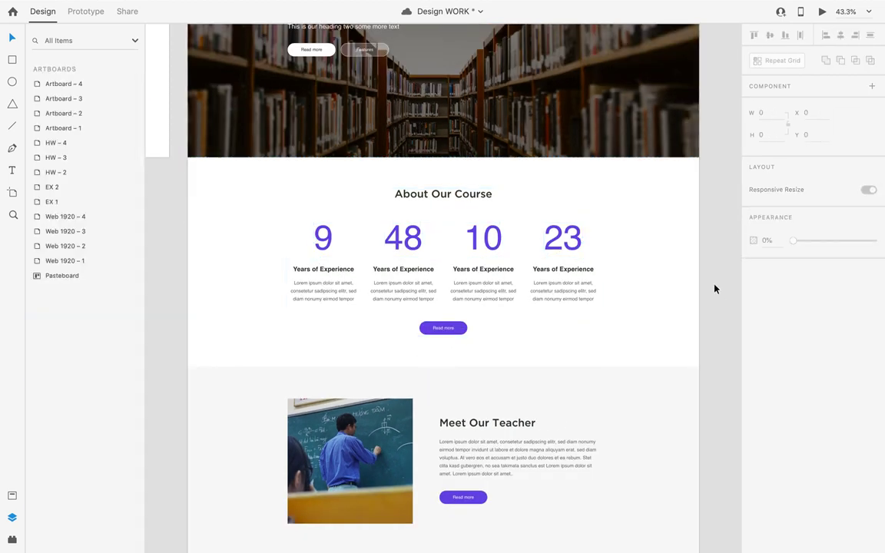
Review the page from the header through the About Our Course, Meet Our Teacher and Our Outstanding Features sections.
scroll(703, 283, "up", 3)
scroll(695, 288, "down", 10)
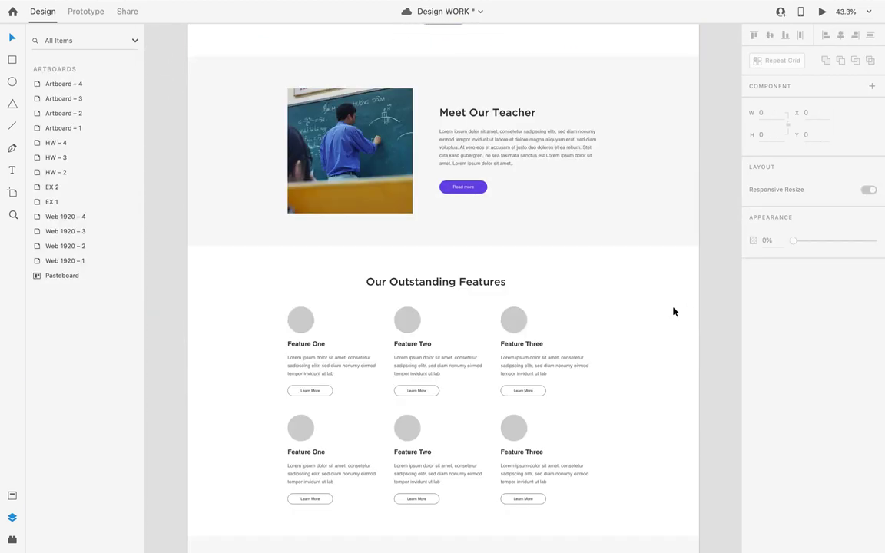
scroll(419, 359, "up", 7)
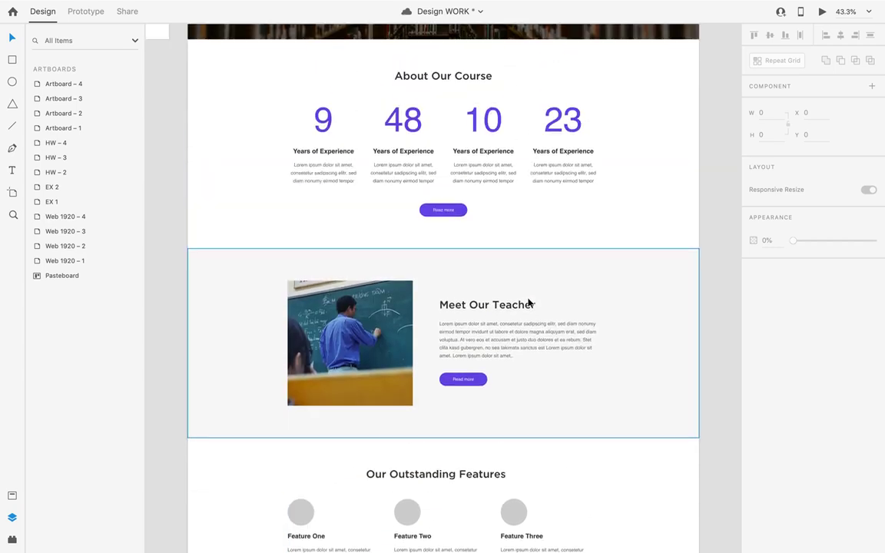
scroll(533, 304, "up", 3)
scroll(530, 300, "down", 4)
scroll(488, 276, "up", 6)
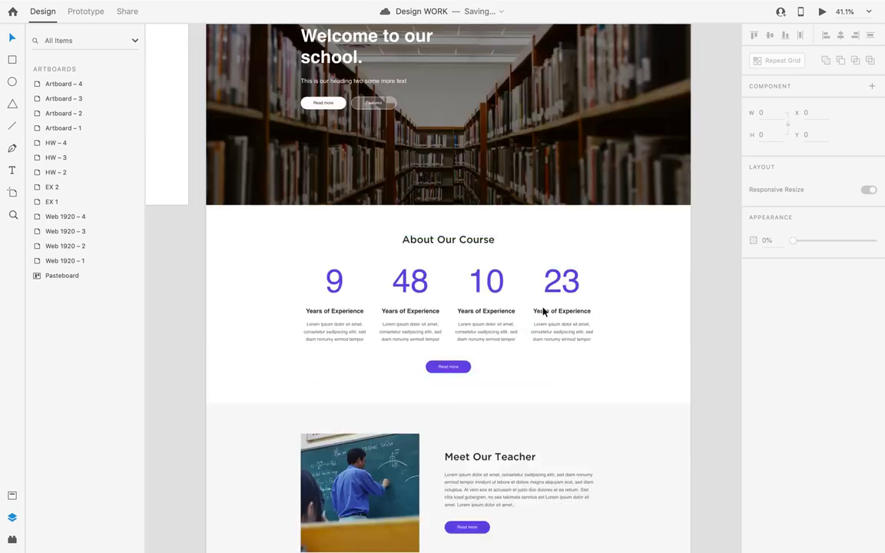
scroll(540, 312, "up", 1)
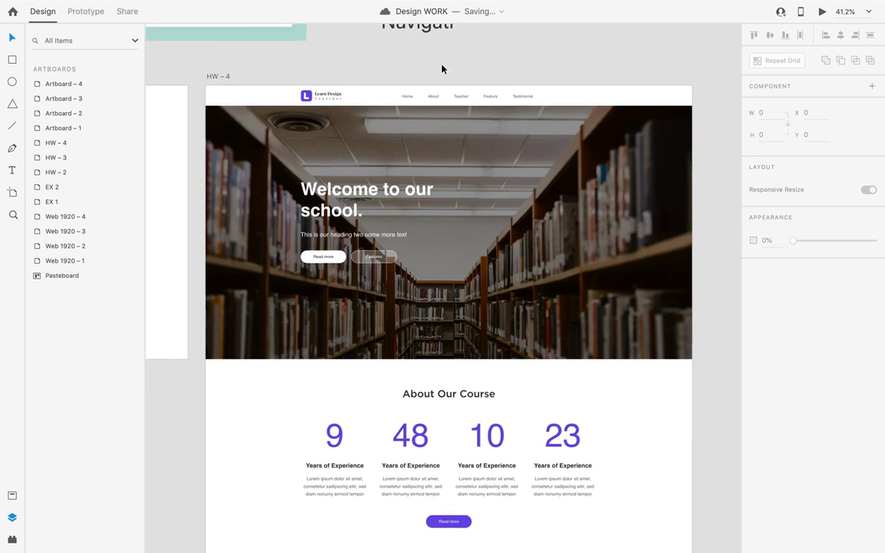
Swap the blank BTN Secondary instance in the navigation bar for the purple Component 4 button and clear the selection.
scroll(581, 99, "up", 3)
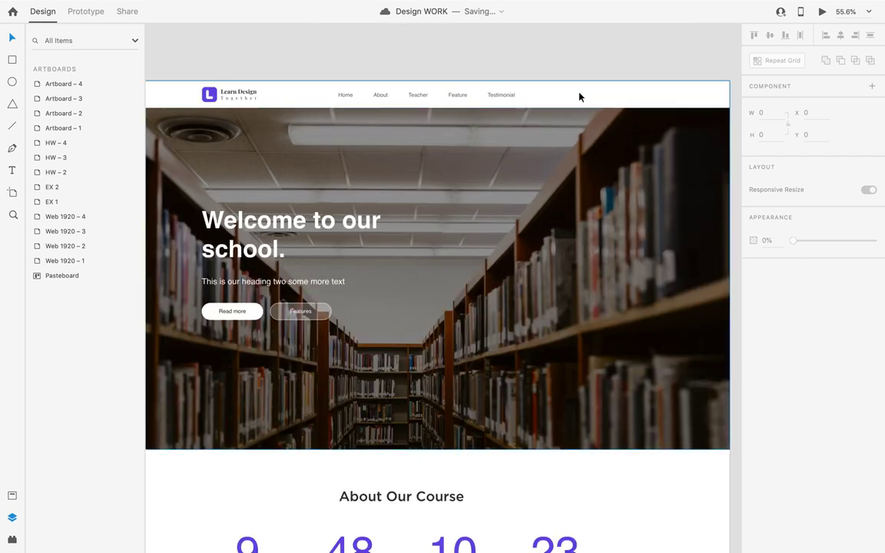
double_click(579, 96)
double_click(577, 94)
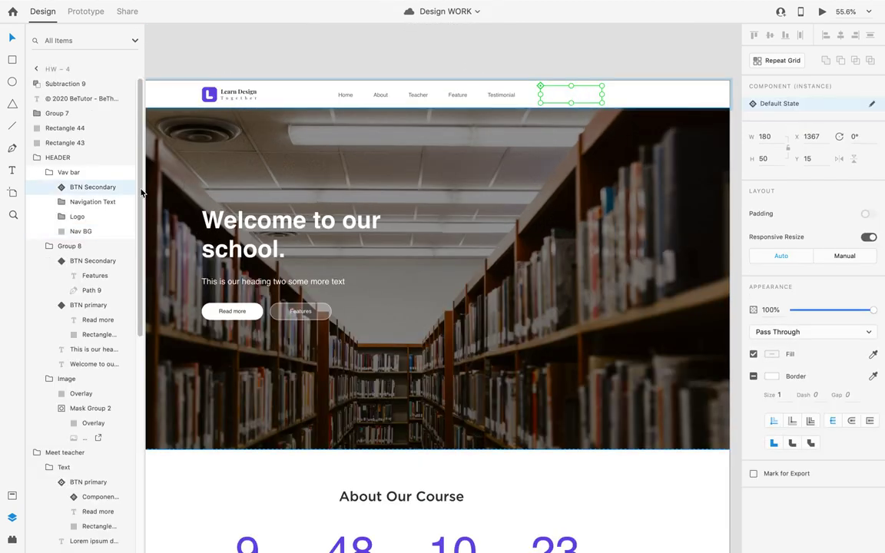
scroll(59, 446, "down", 5)
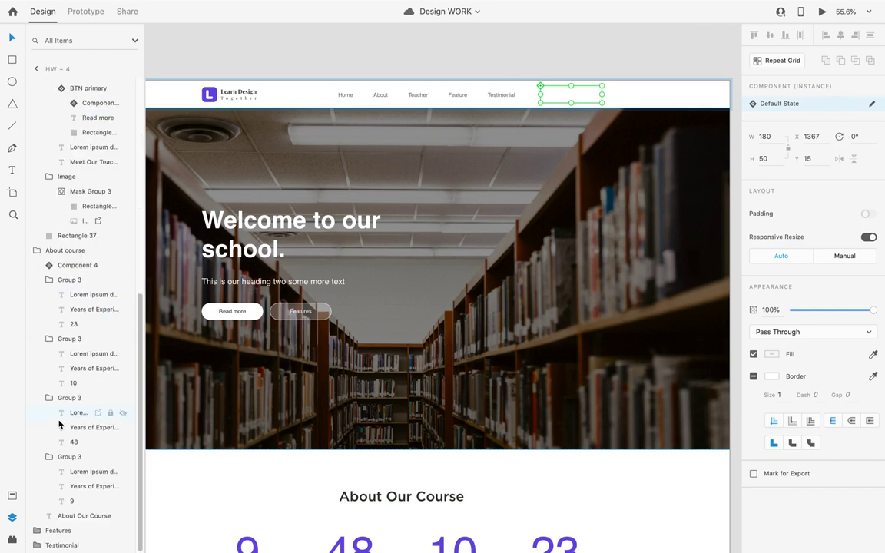
scroll(54, 384, "up", 5)
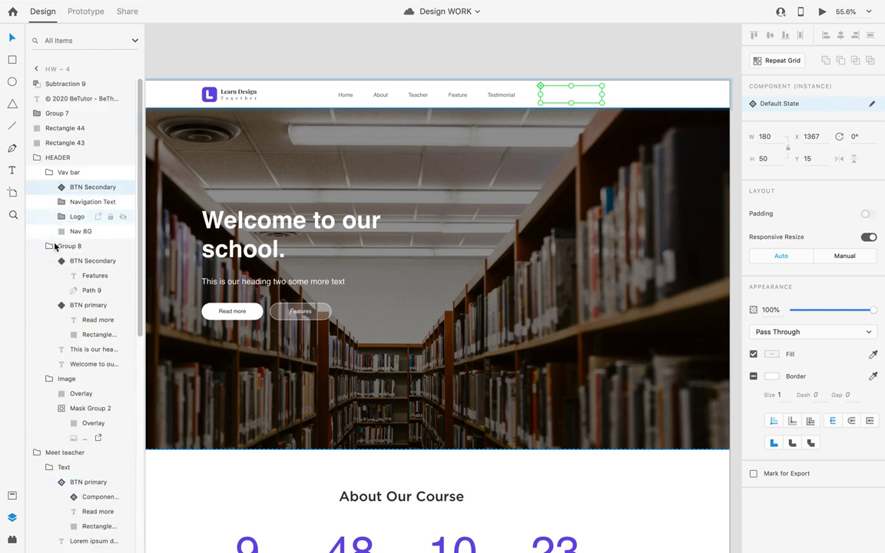
left_click(13, 498)
left_click_drag(75, 483, 572, 97)
left_click(563, 53)
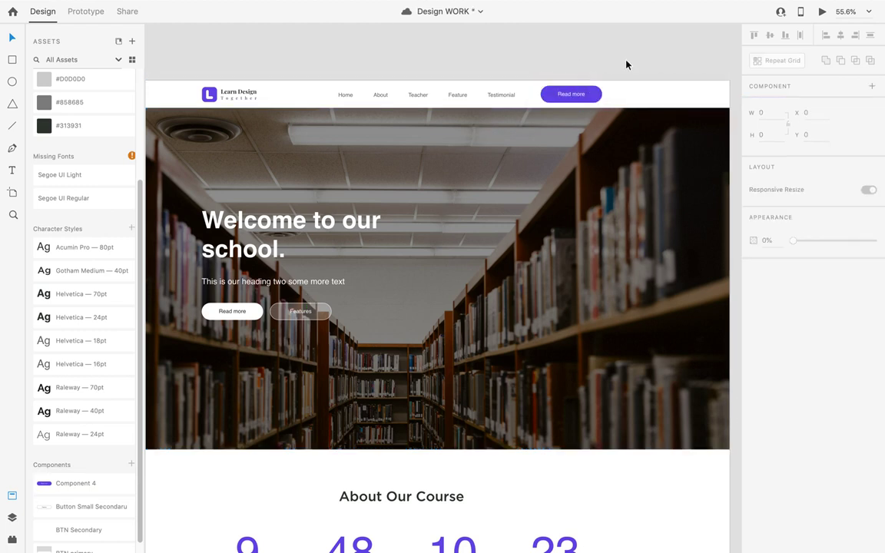
Select Feature One's Learn More button and open the main component of Button Small Secondaru for editing.
scroll(563, 53, "down", 5)
scroll(671, 290, "down", 4)
scroll(665, 373, "up", 4)
scroll(665, 375, "down", 3)
scroll(664, 379, "up", 5)
scroll(553, 395, "up", 2)
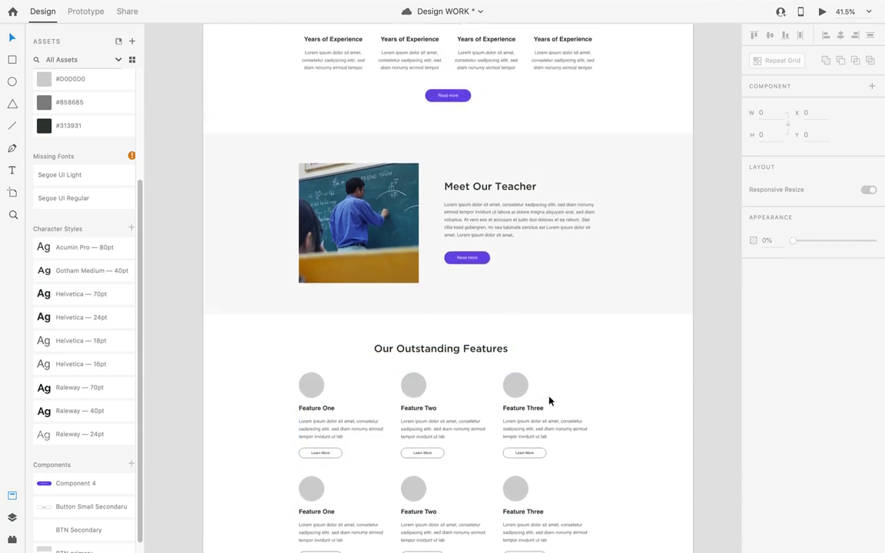
scroll(549, 401, "down", 3)
scroll(407, 405, "down", 1)
scroll(320, 408, "up", 4)
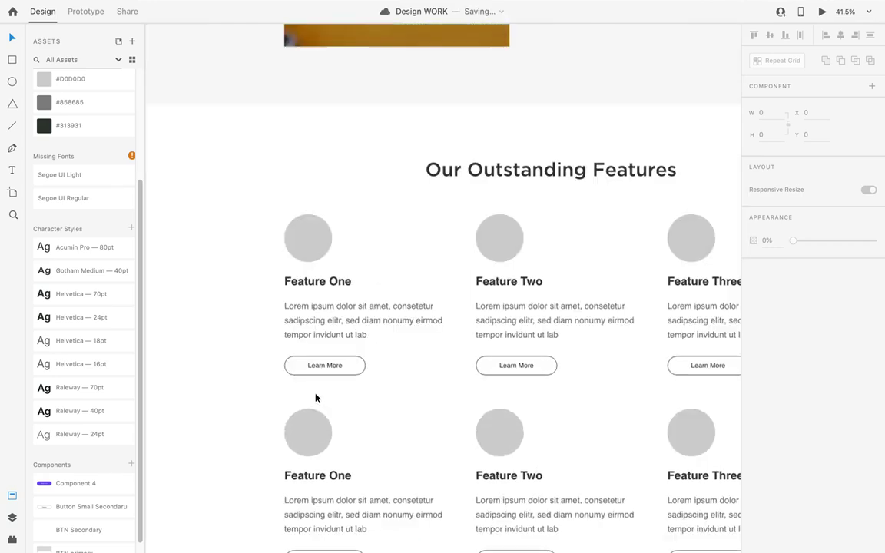
left_click(364, 373)
double_click(363, 373)
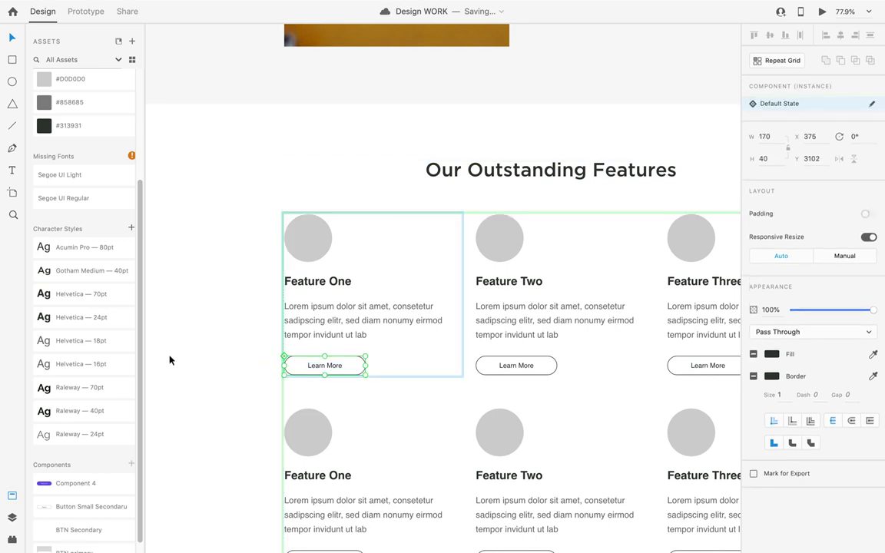
scroll(48, 385, "up", 2)
scroll(45, 376, "down", 3)
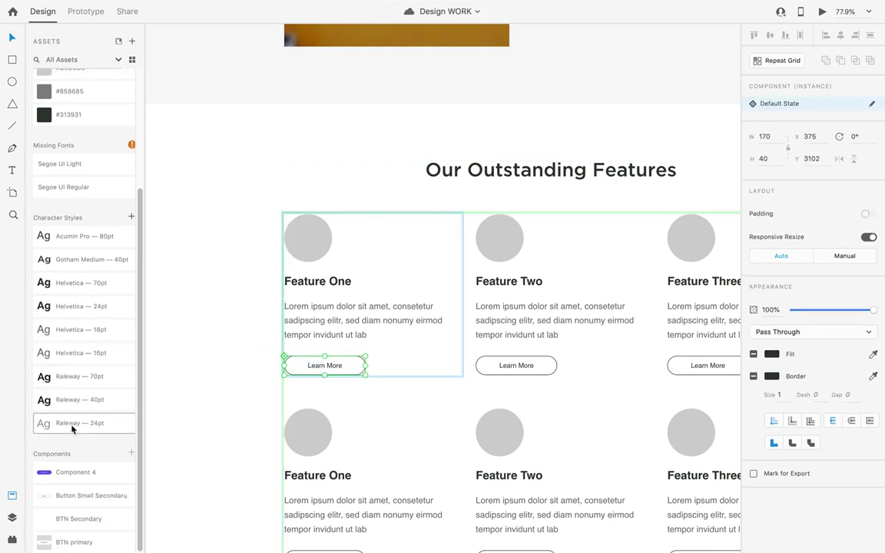
right_click(73, 499)
left_click(96, 513)
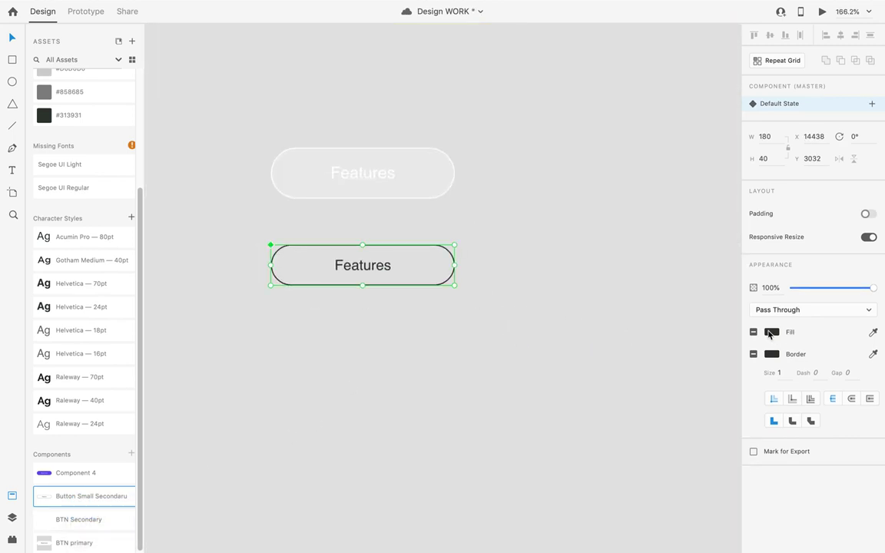
Recolour the small secondary button master's border and its Features label with the saved purple swatch.
left_click(771, 354)
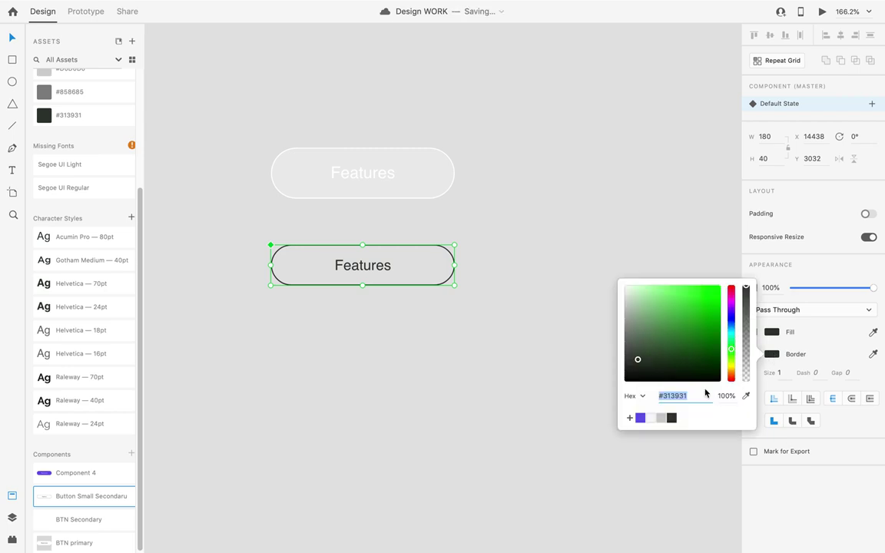
left_click(640, 419)
double_click(377, 268)
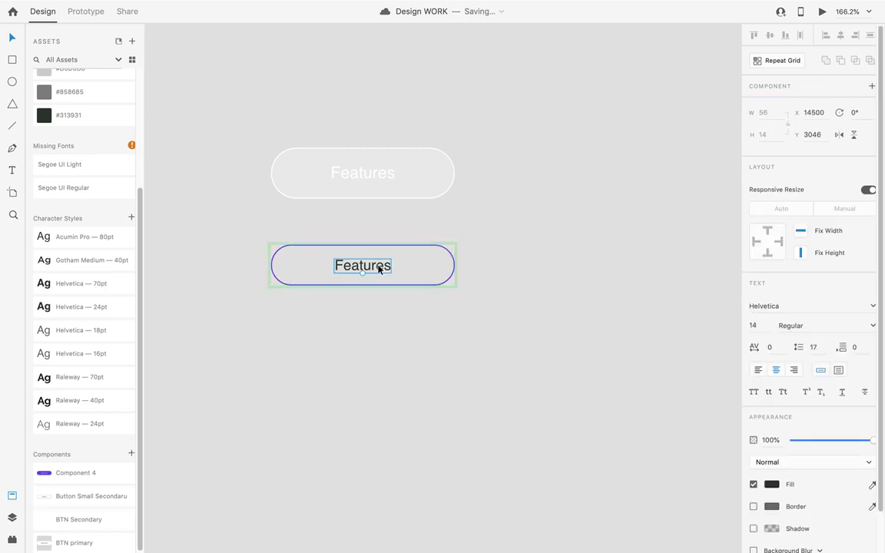
left_click(774, 487)
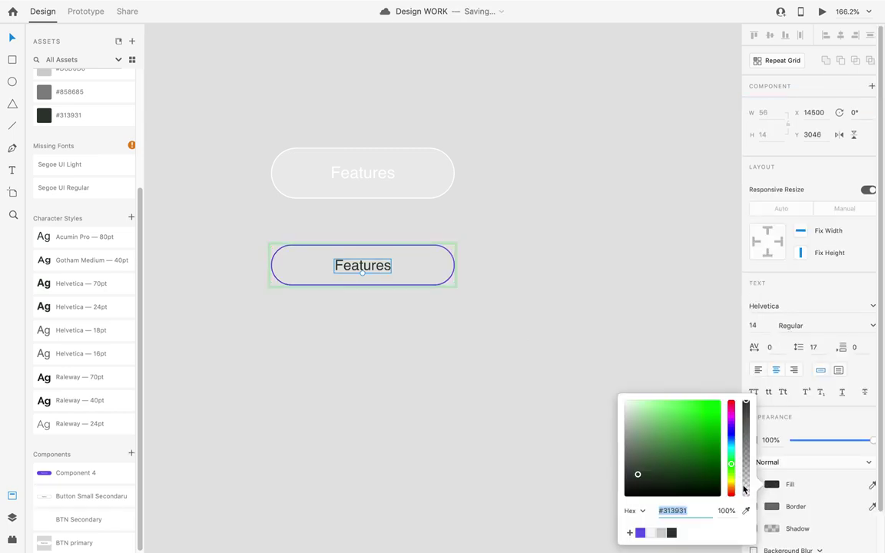
left_click(641, 532)
left_click(490, 411)
Examine the Learn More buttons in Our Outstanding Features alongside the Read more button in Meet Our Teacher.
scroll(494, 379, "down", 5)
scroll(499, 384, "up", 3)
scroll(495, 303, "down", 6)
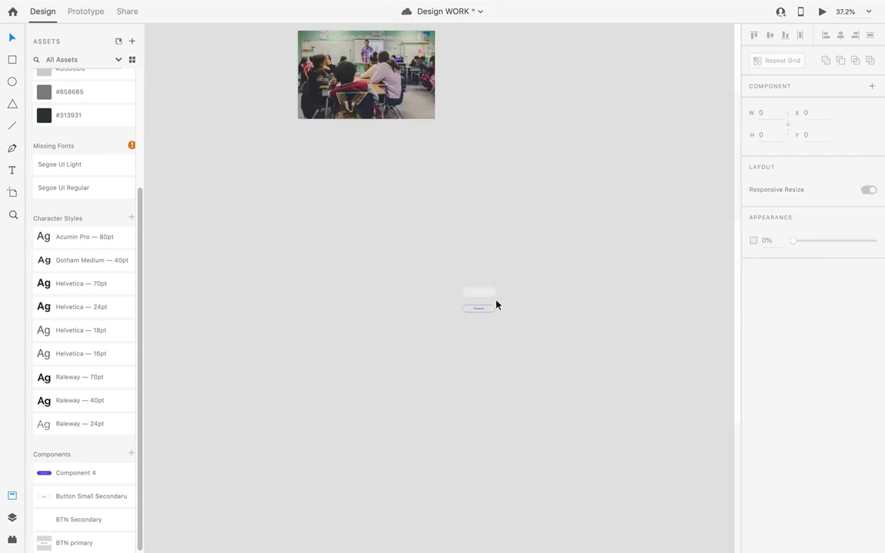
scroll(550, 345, "right", 5)
scroll(579, 335, "up", 4)
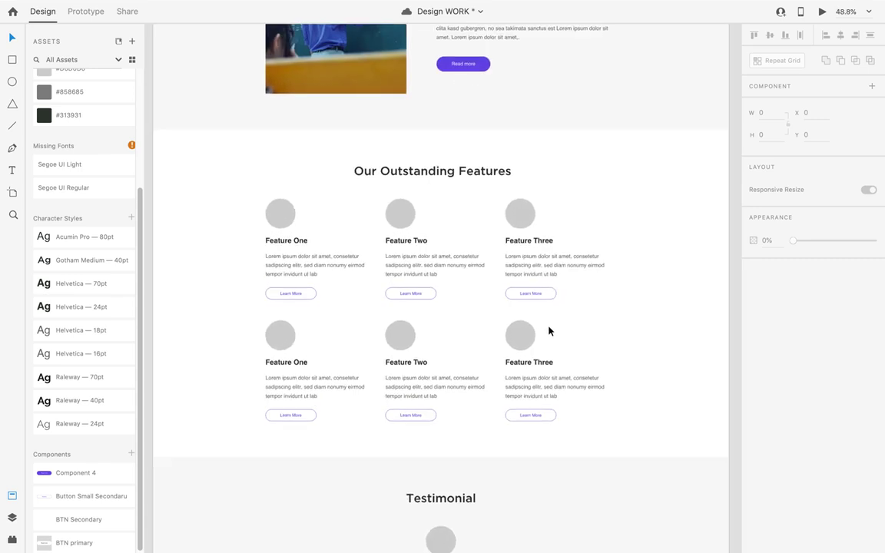
scroll(574, 336, "up", 5)
scroll(574, 336, "down", 4)
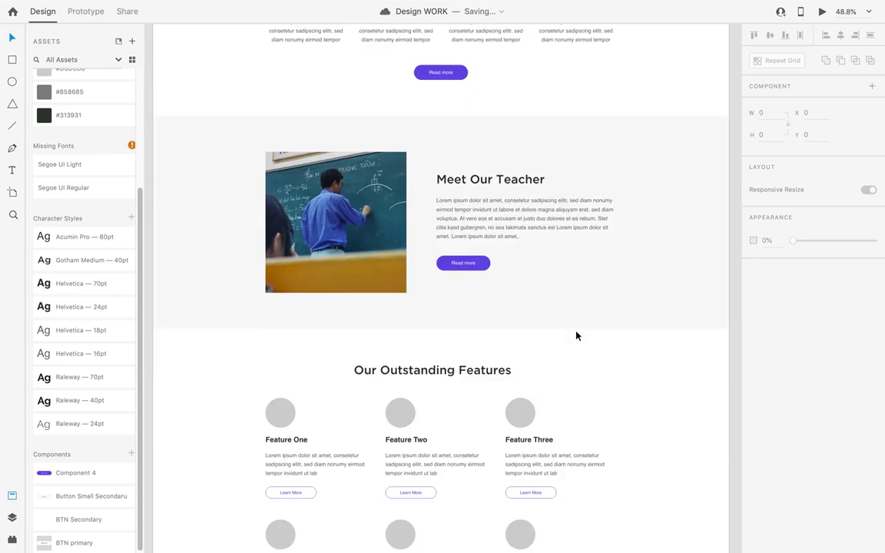
scroll(518, 363, "down", 3)
scroll(466, 93, "up", 1)
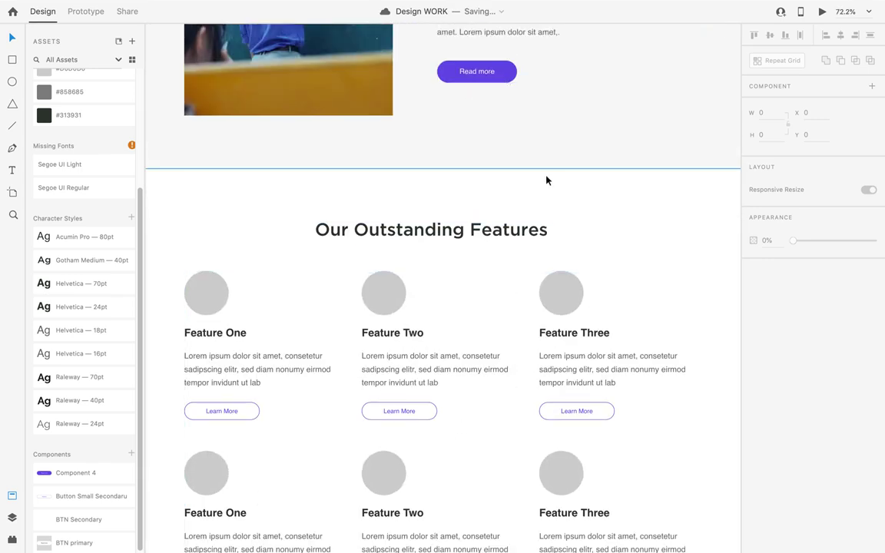
scroll(581, 308, "up", 3)
scroll(377, 300, "down", 1)
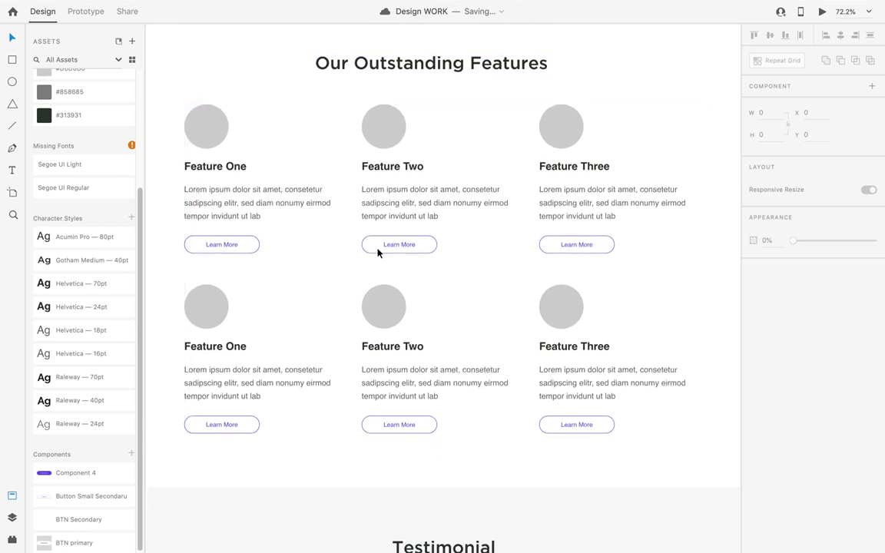
scroll(310, 247, "down", 3)
scroll(284, 255, "up", 2)
scroll(397, 206, "up", 5)
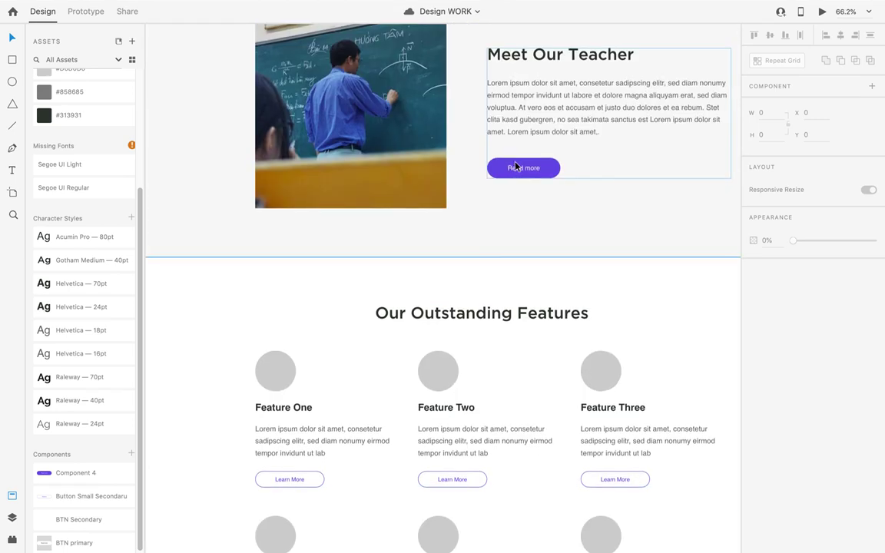
scroll(547, 176, "down", 2)
scroll(547, 176, "up", 2)
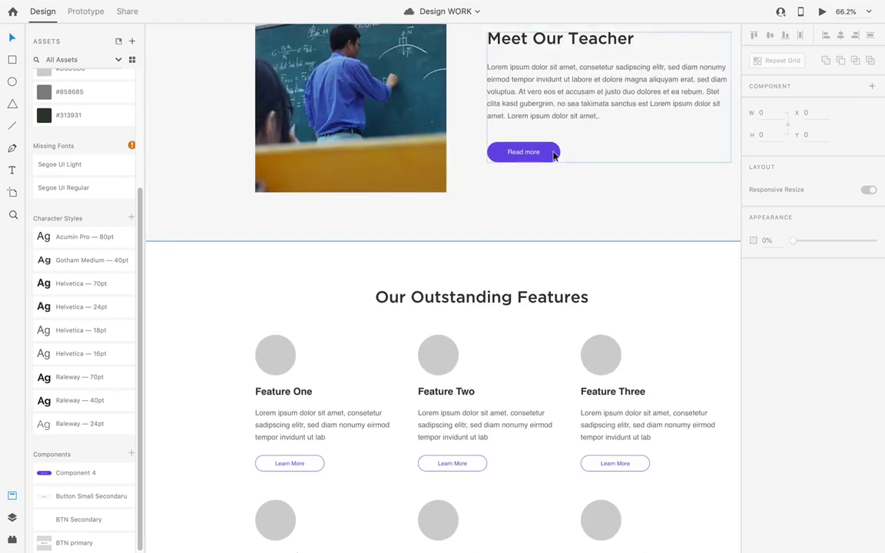
scroll(339, 292, "down", 4)
scroll(377, 315, "down", 2)
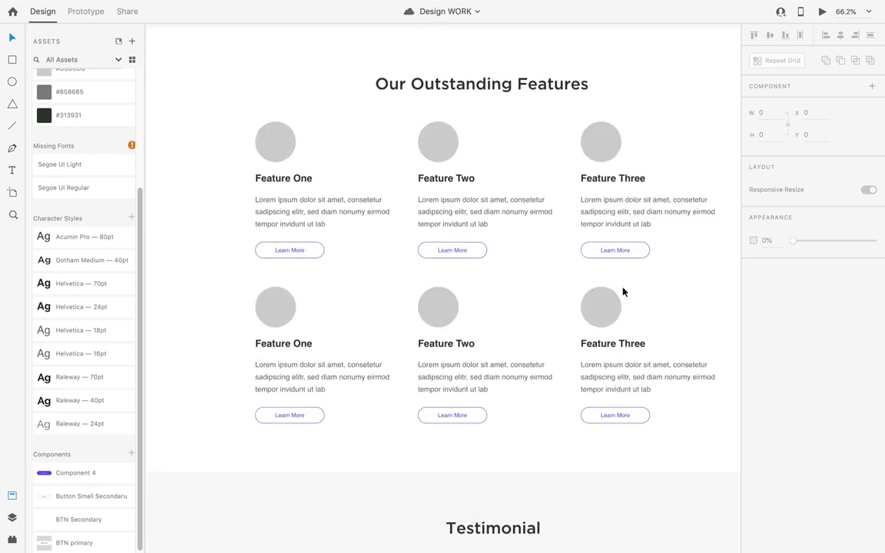
left_click(315, 212)
scroll(315, 215, "up", 2)
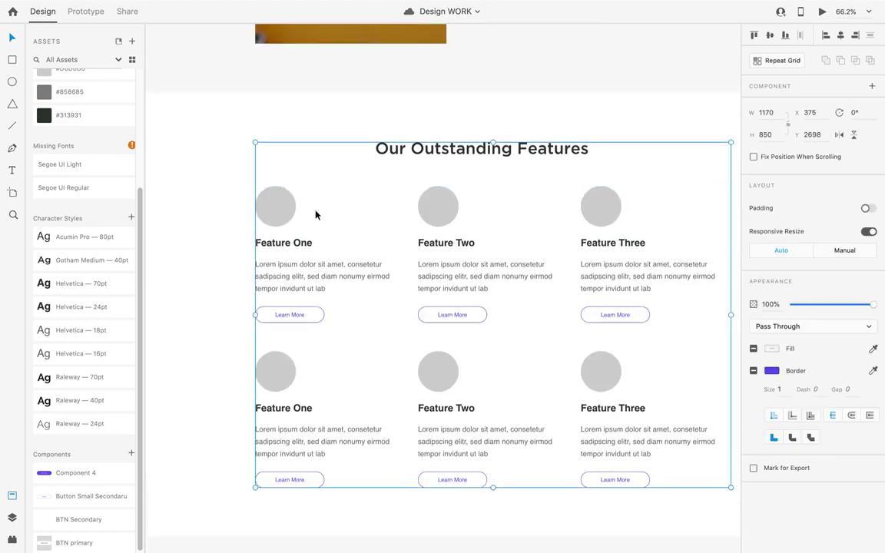
double_click(292, 214)
scroll(453, 241, "down", 3)
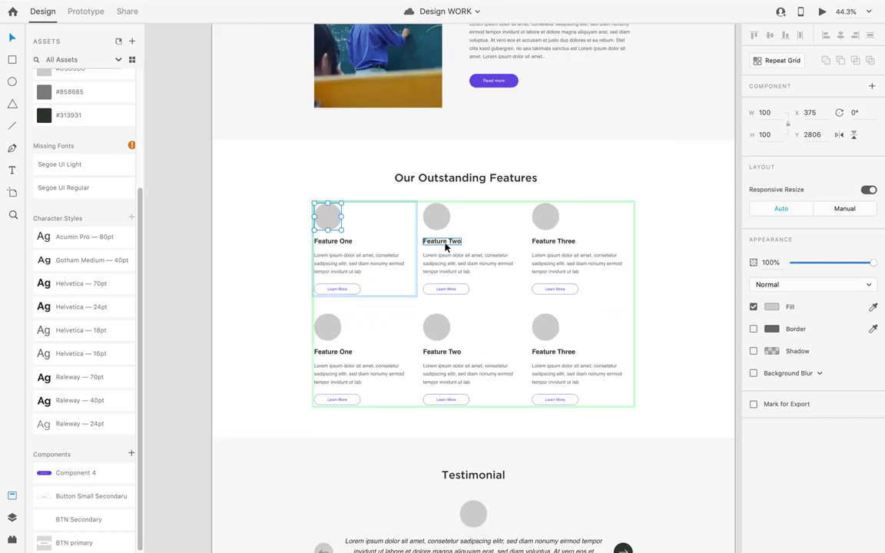
scroll(473, 245, "up", 3)
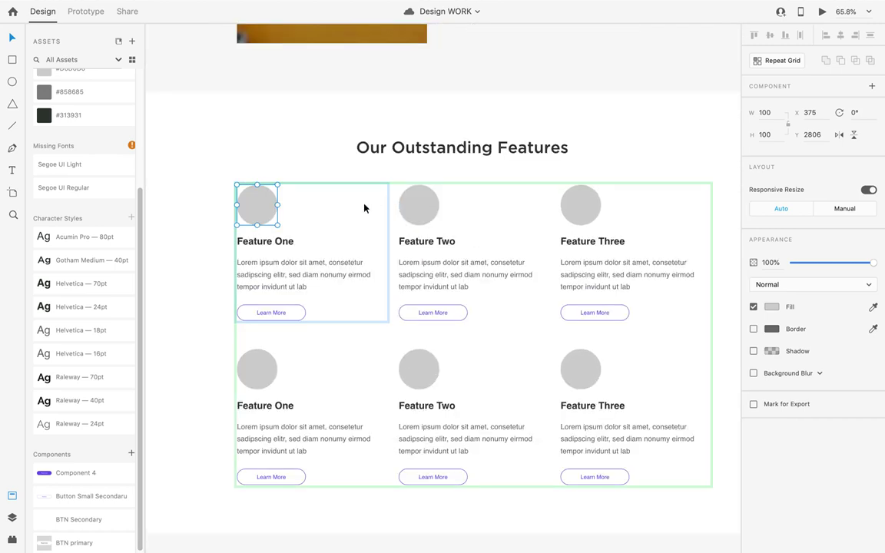
left_click(440, 243)
double_click(440, 242)
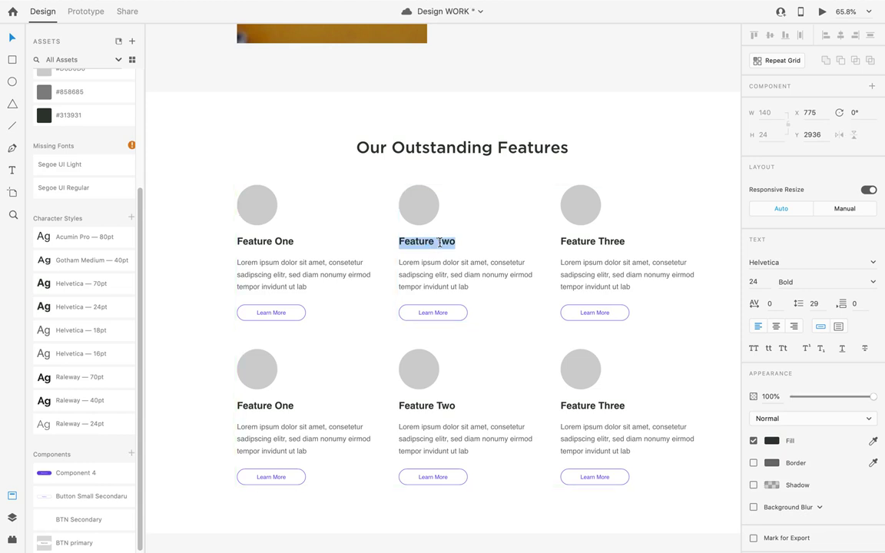
Rename the first feature title in the second row of Our Outstanding Features as Feature Four.
left_click(290, 408)
left_click(285, 404)
double_click(280, 406)
left_click(275, 407)
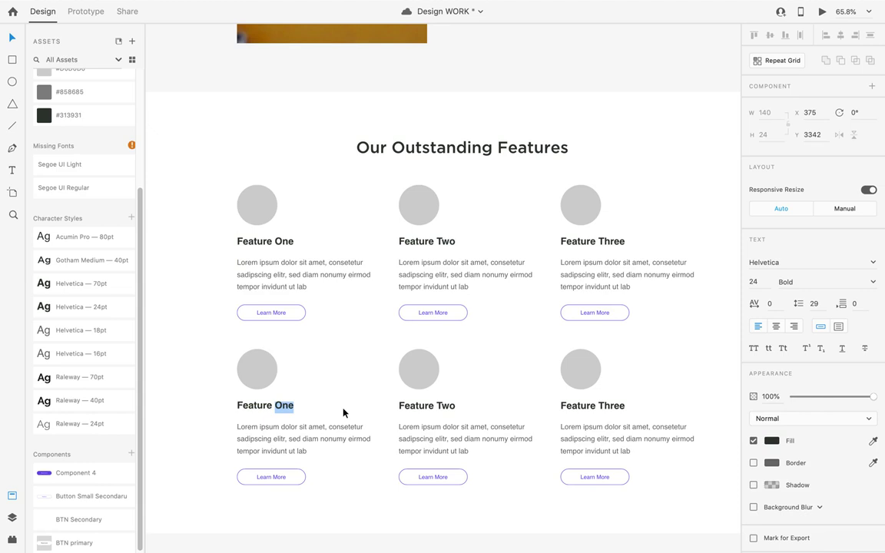
type("Four")
Rename the middle feature title in the second row as Feature Five.
double_click(443, 406)
left_click(440, 407)
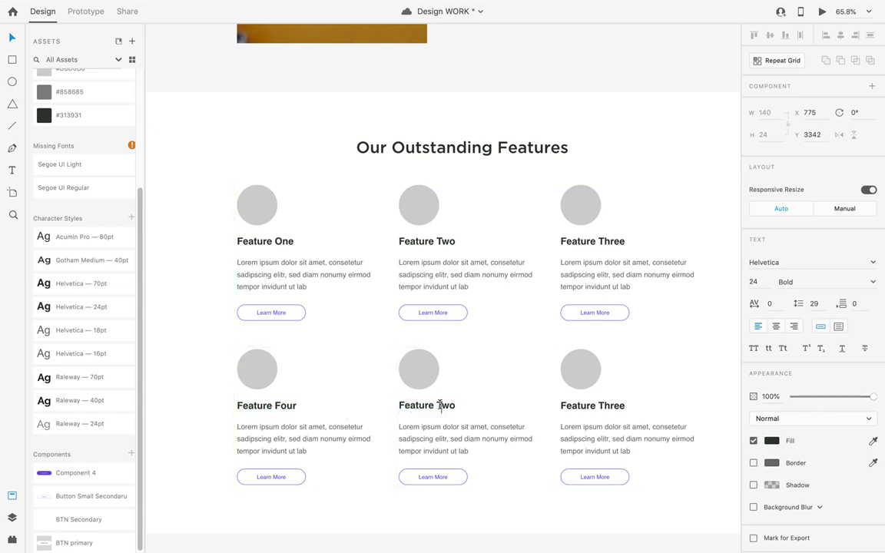
type("Five")
key("Escape")
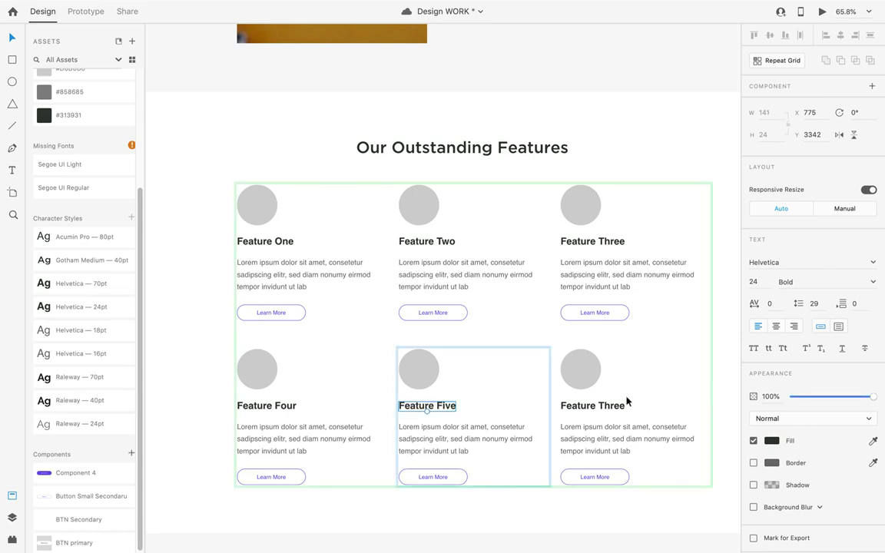
Rename the last feature title in the second row as Feature Six and clear the selection.
double_click(606, 405)
left_click(602, 405)
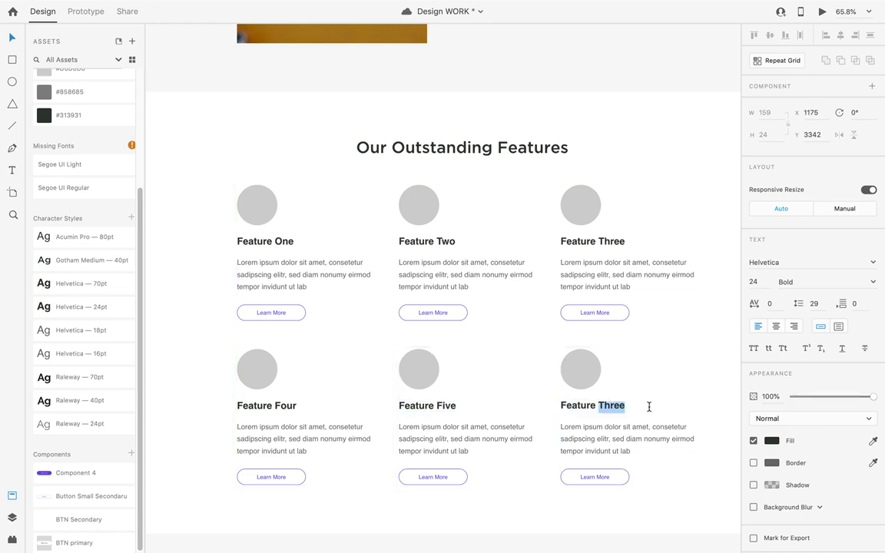
type("Six")
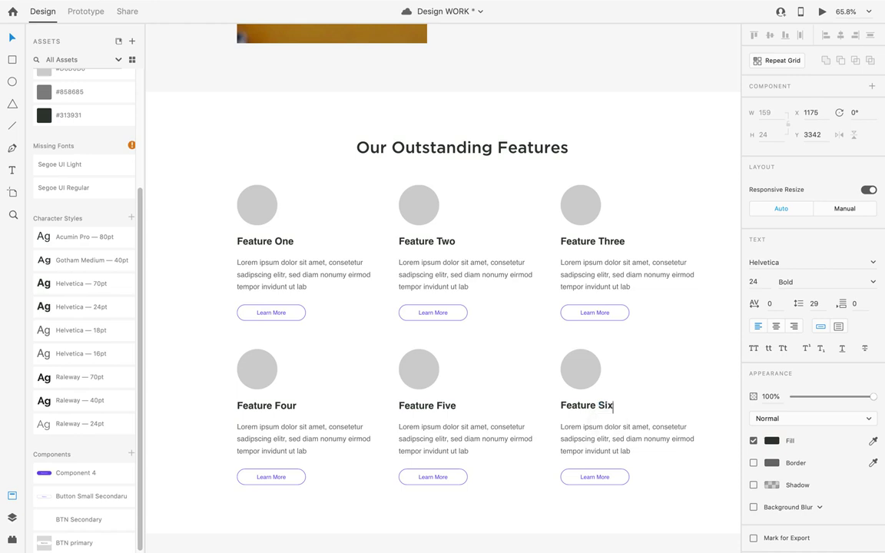
key("Escape")
key("super+minus")
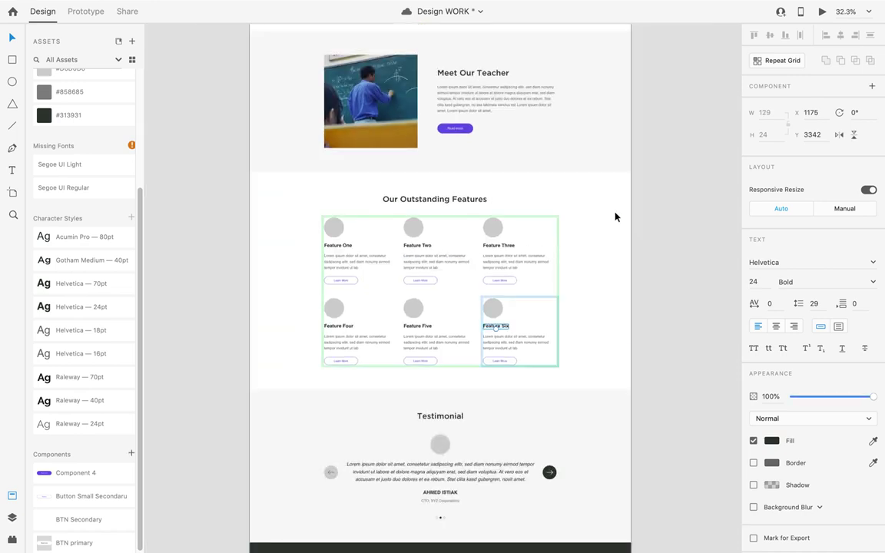
left_click(666, 205)
Look over the six feature blocks and their placeholder circles in the Our Outstanding Features section.
scroll(518, 267, "up", 3)
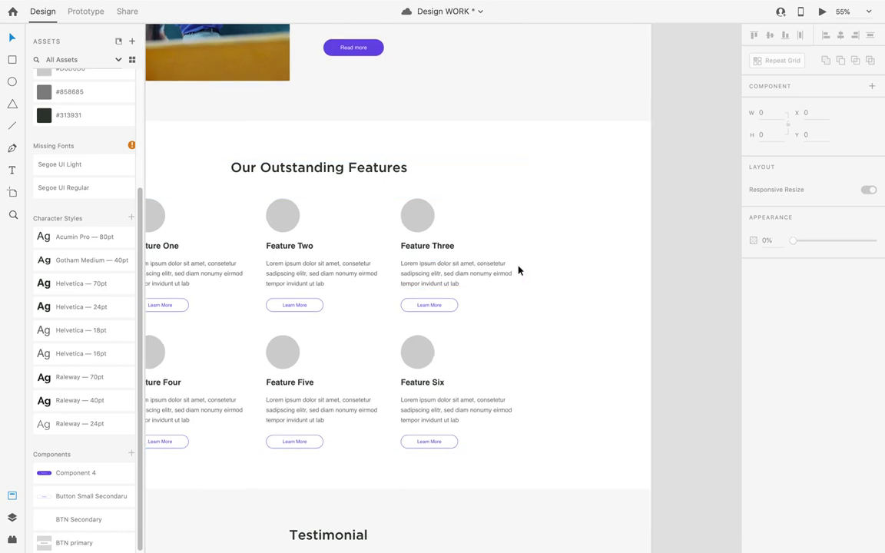
scroll(518, 267, "down", 3)
scroll(390, 280, "up", 3)
scroll(321, 274, "up", 2)
scroll(411, 241, "down", 2)
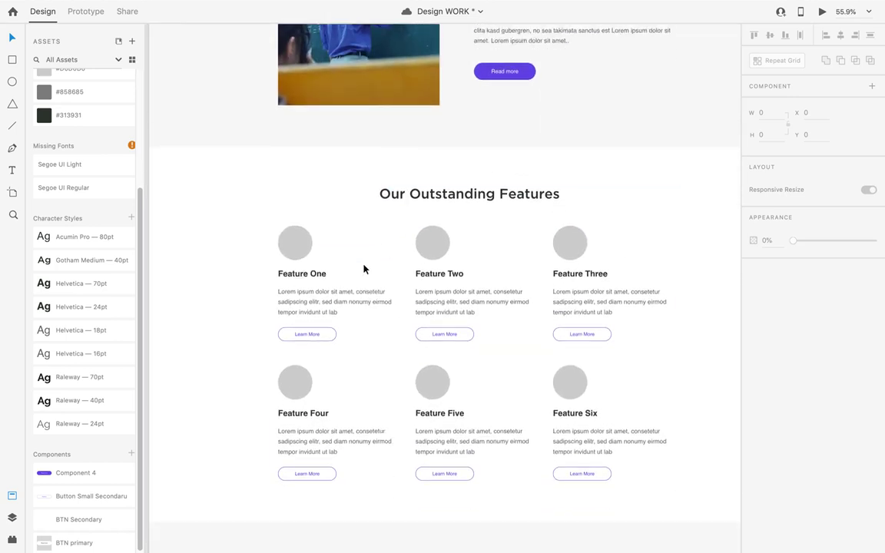
scroll(493, 325, "up", 5)
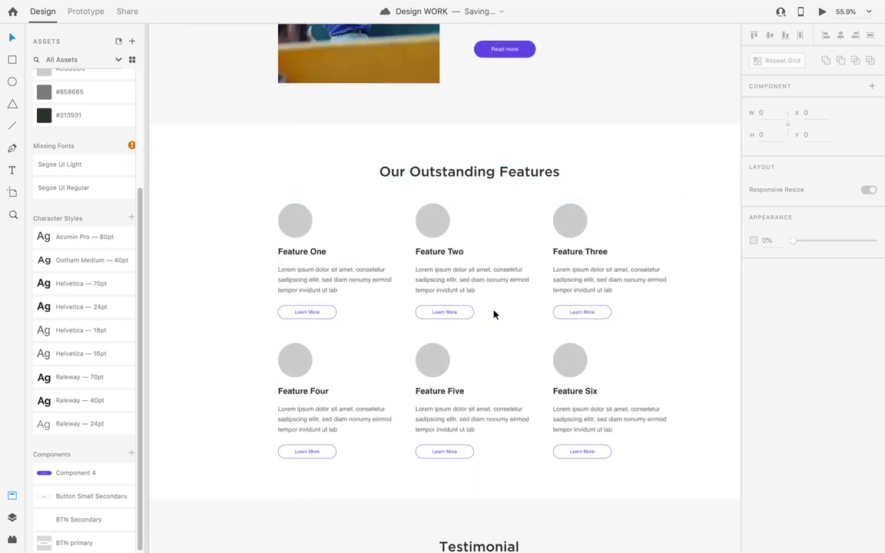
scroll(493, 326, "down", 5)
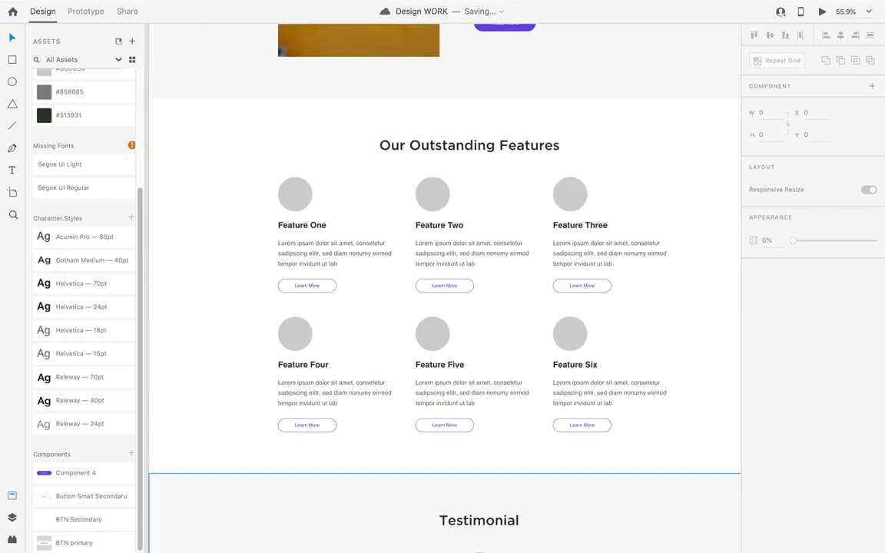
Switch to Skype, send flaticon.com in the group call's chat, and begin a message reading material.
mouse_move(495, 549)
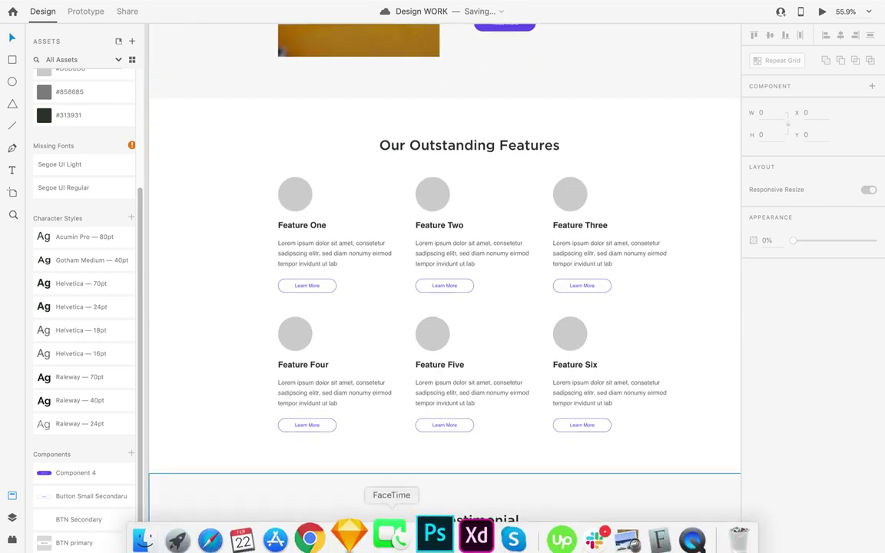
left_click(502, 528)
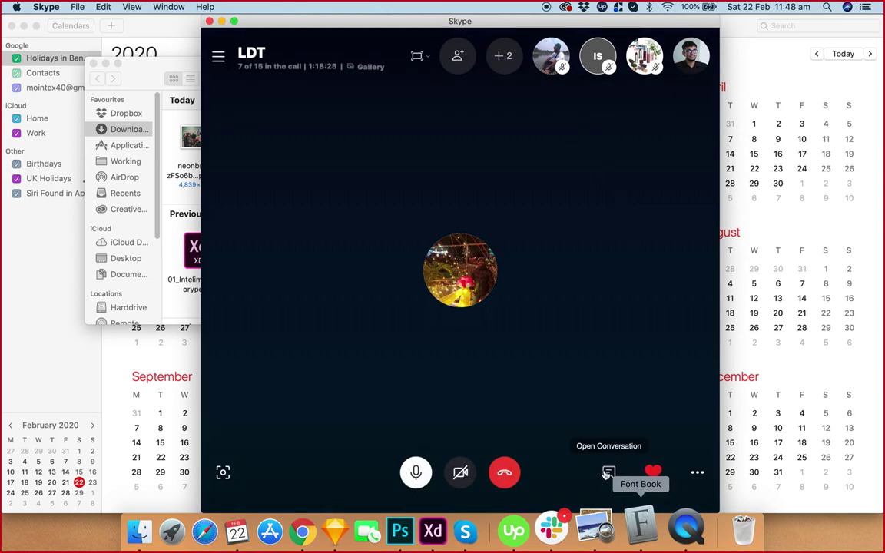
left_click(608, 472)
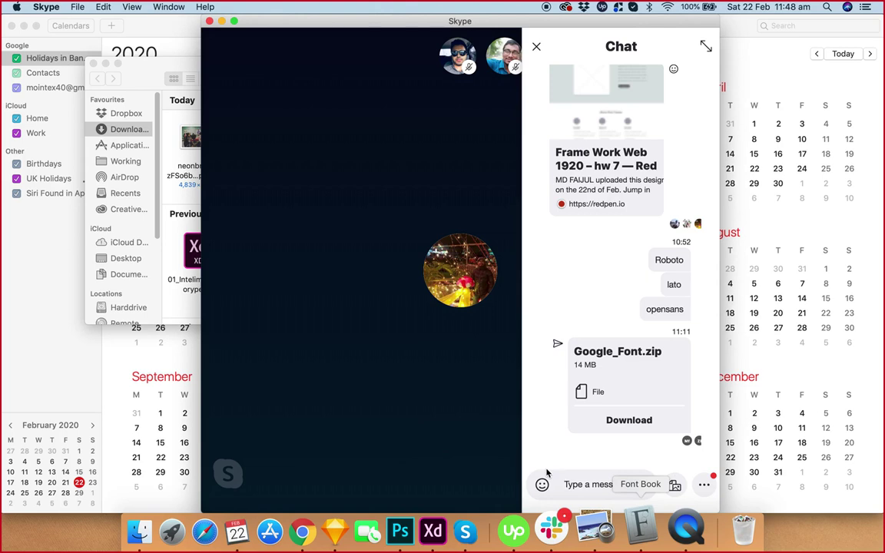
type("flaticon.com")
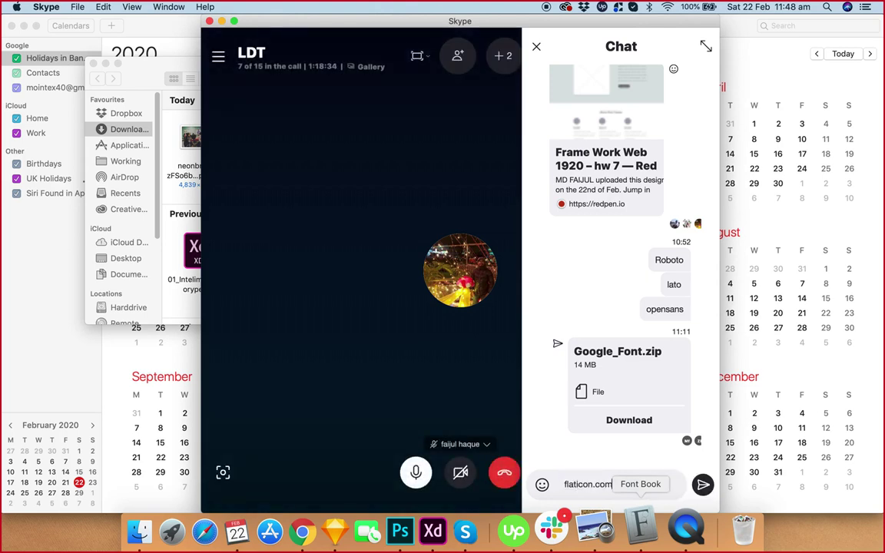
key("Return")
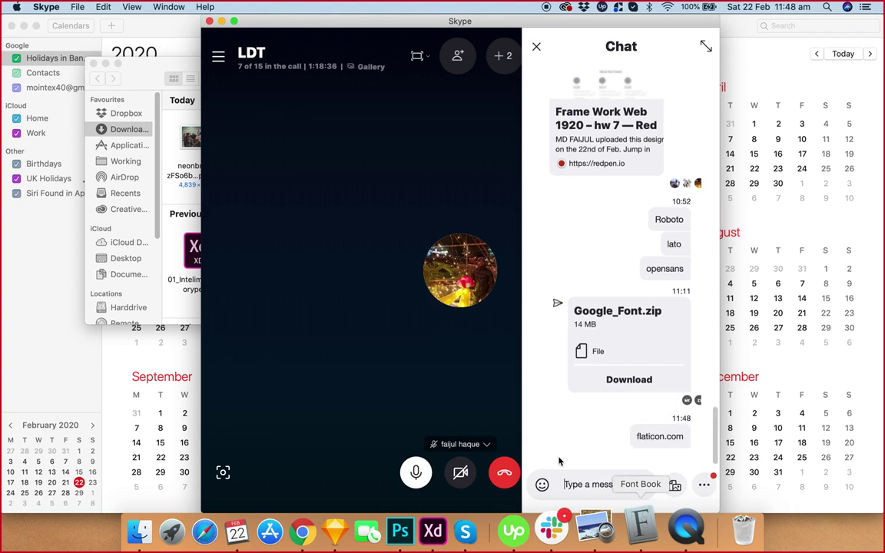
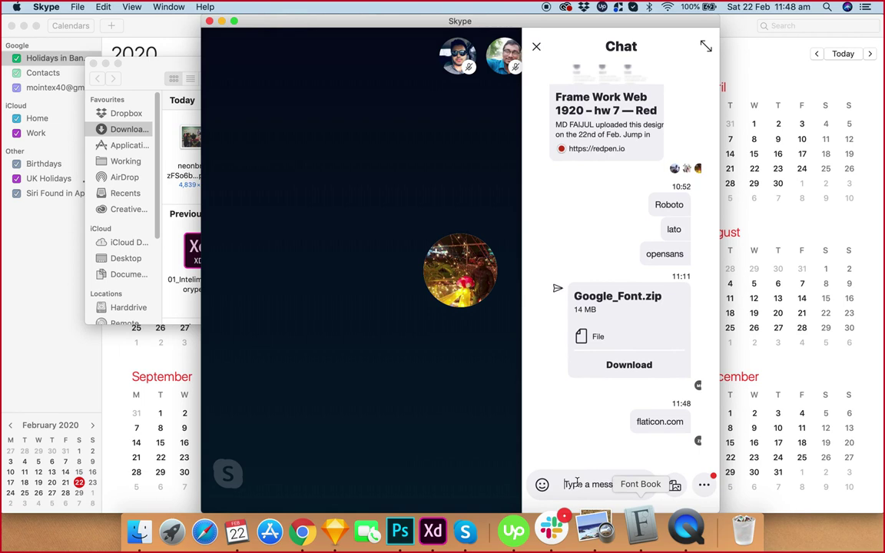
type("materia")
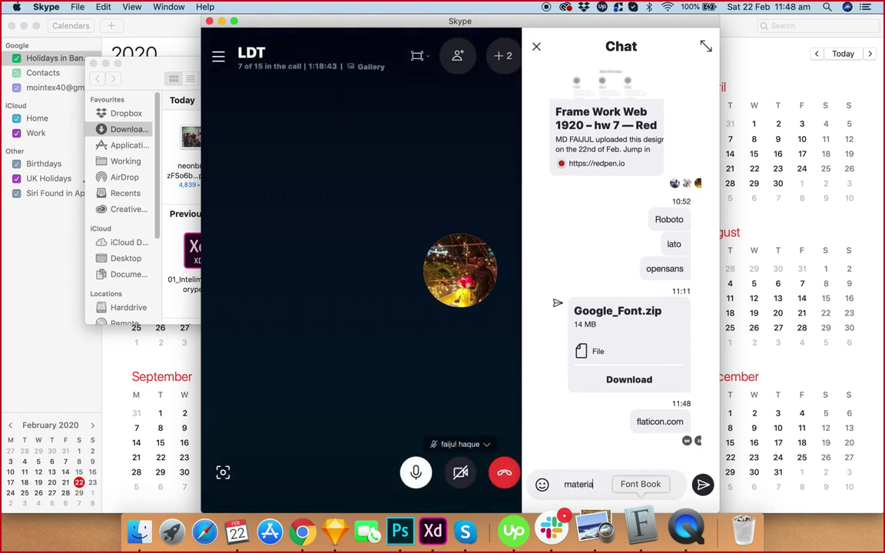
type("l")
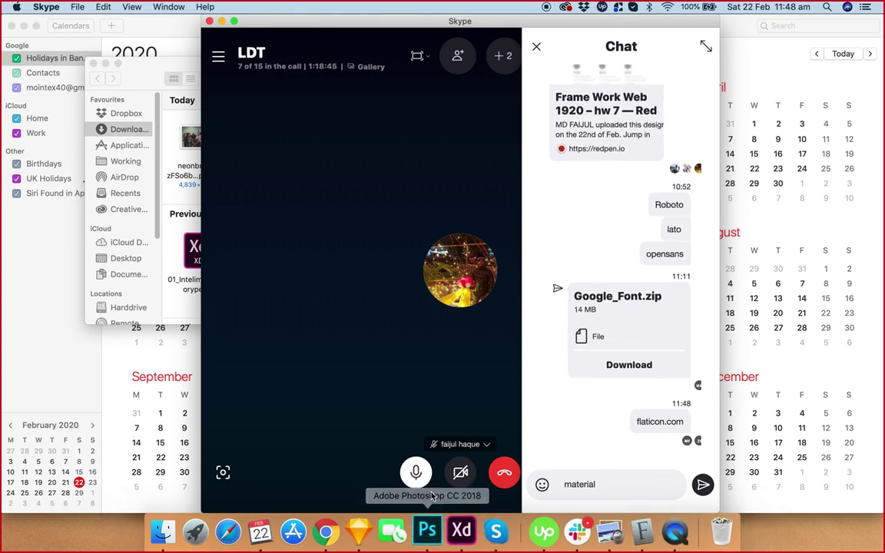
Switch to Sketch and examine the icons in the DealBinder dashboard's navigation, action buttons, search cards and table.
right_click(363, 530)
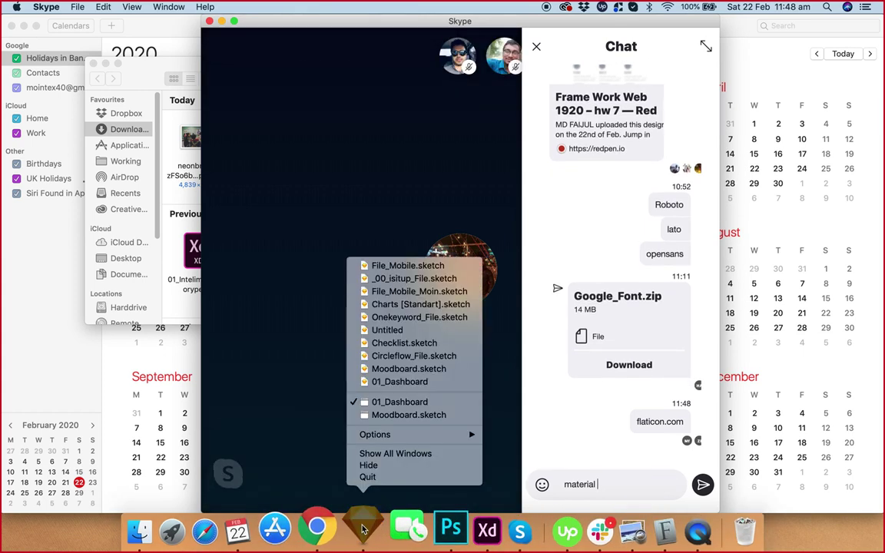
left_click(362, 530)
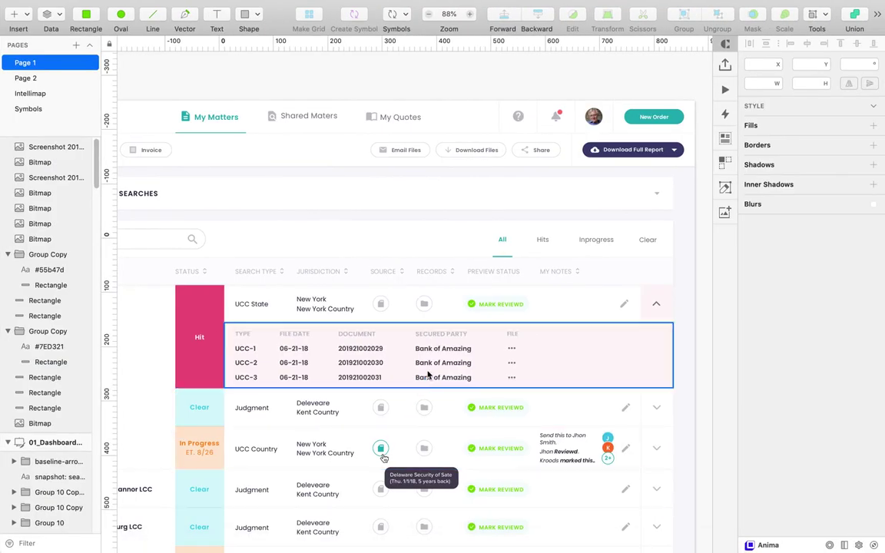
scroll(354, 115, "down", 3)
scroll(301, 105, "up", 3)
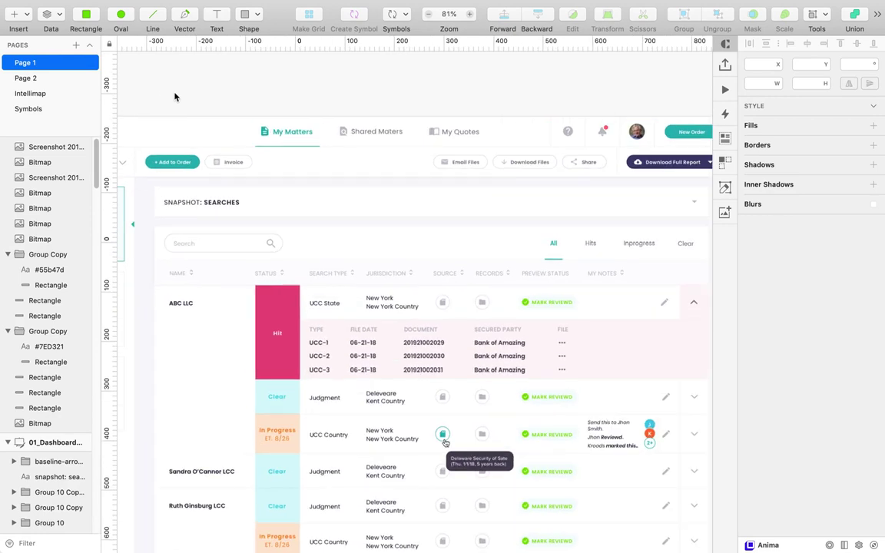
scroll(222, 84, "left", 3)
scroll(419, 126, "up", 2)
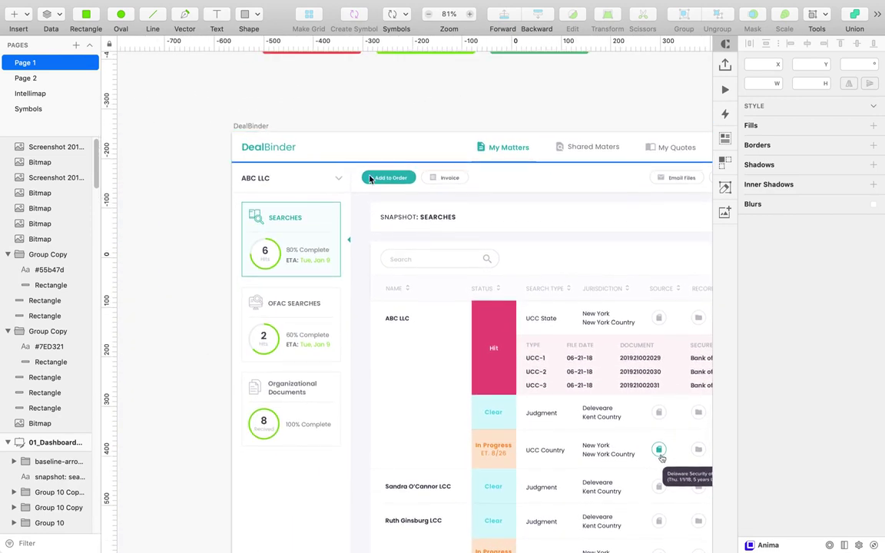
scroll(357, 180, "down", 3)
scroll(342, 182, "up", 3)
scroll(342, 182, "up", 2)
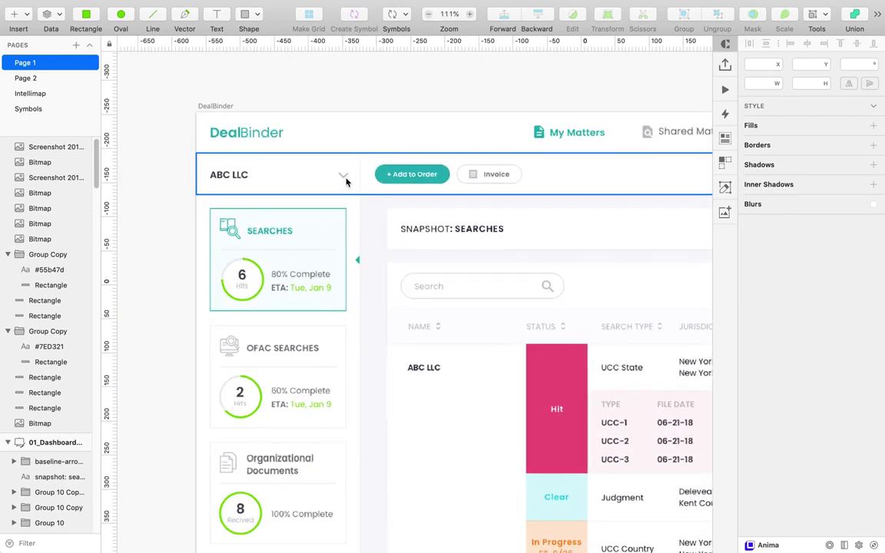
scroll(503, 142, "right", 5)
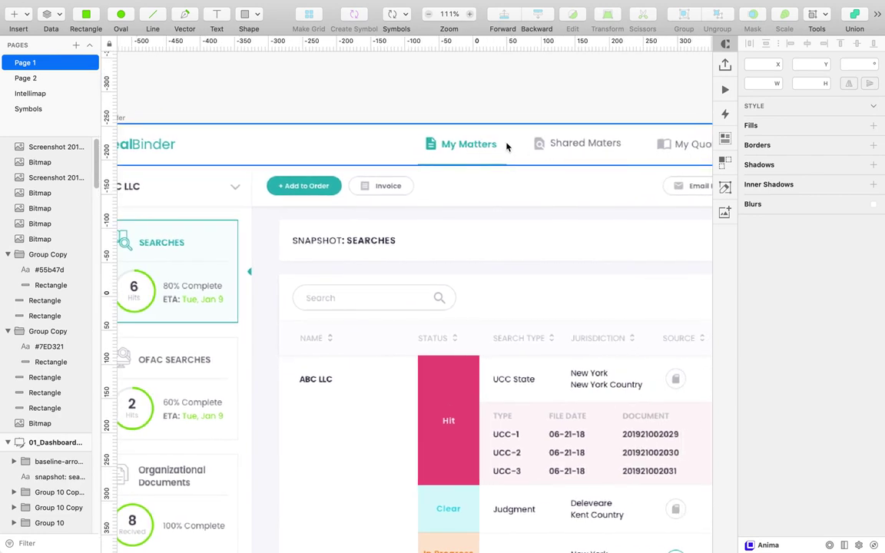
left_click_drag(585, 158, 460, 141)
scroll(532, 137, "right", 4)
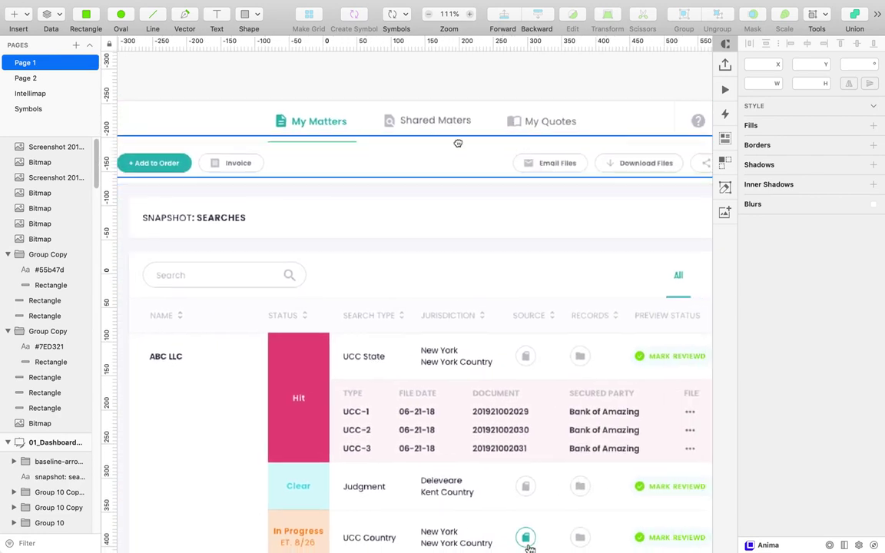
scroll(542, 196, "up", 2)
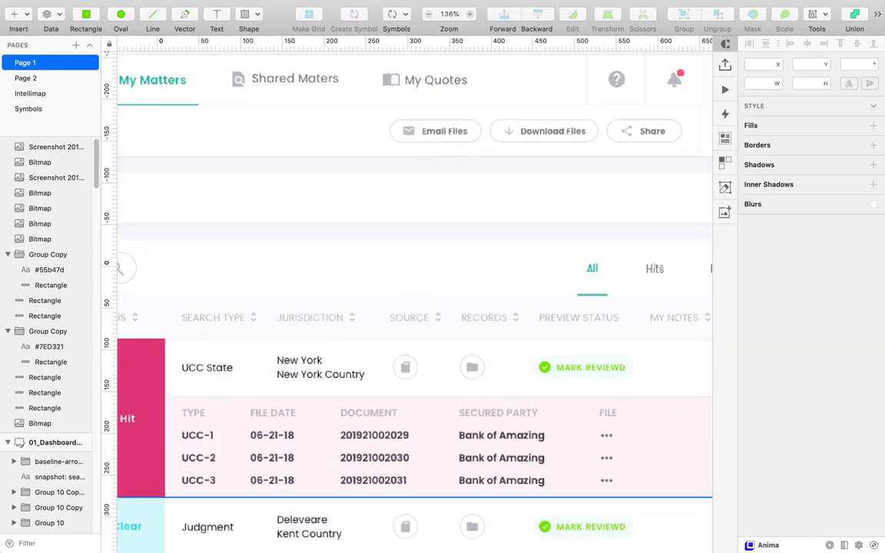
scroll(408, 442, "down", 3)
Switch to Chrome and open the Material Design icons page at material.io/tools/icons/.
mouse_move(395, 549)
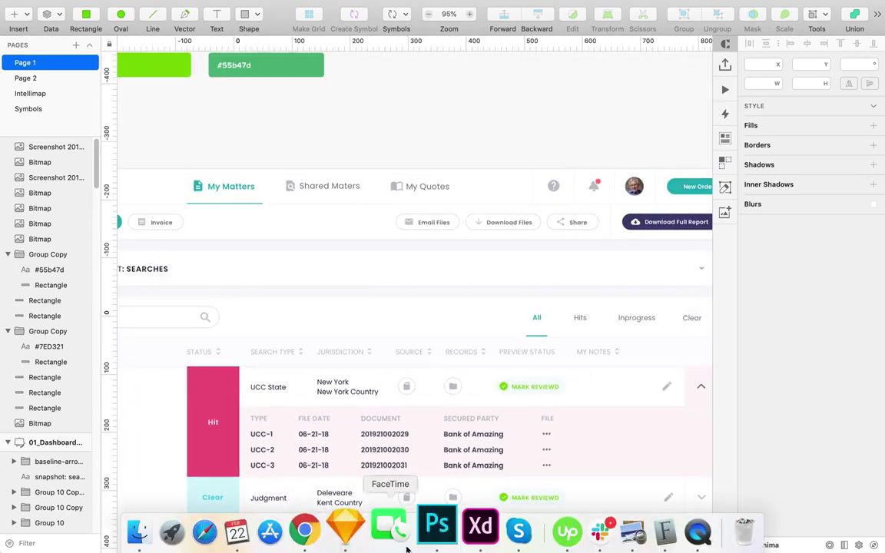
left_click(331, 530)
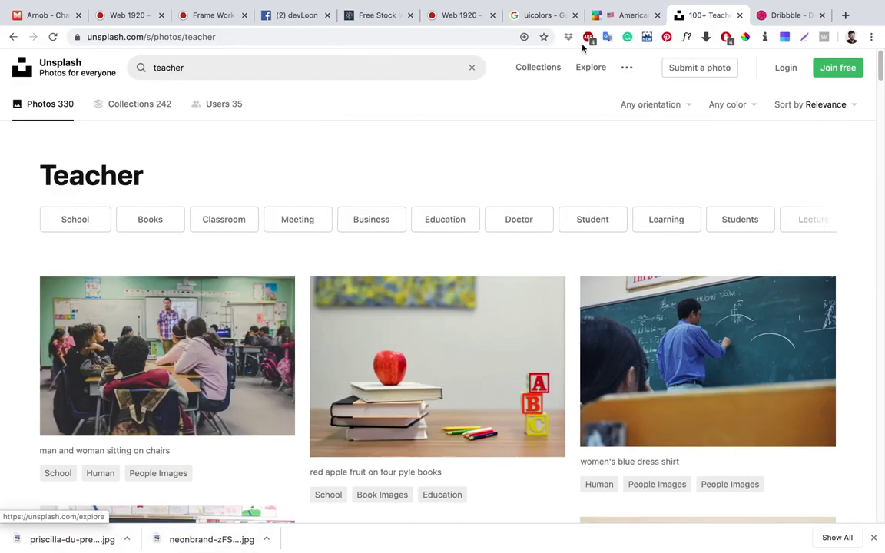
left_click(448, 38)
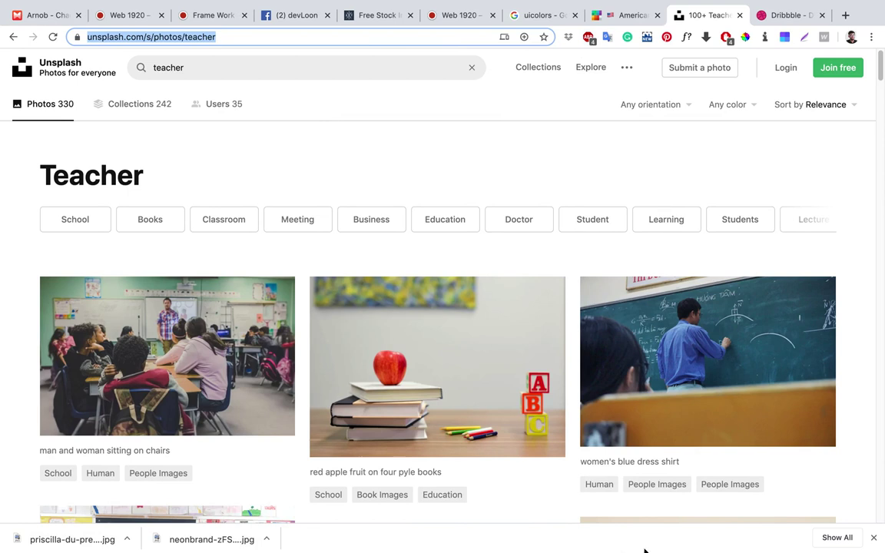
mouse_move(679, 304)
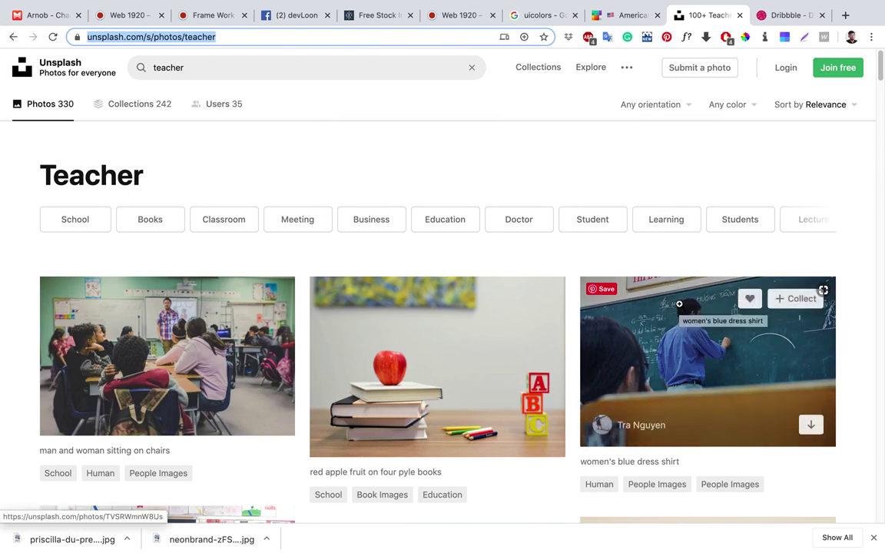
type("mat")
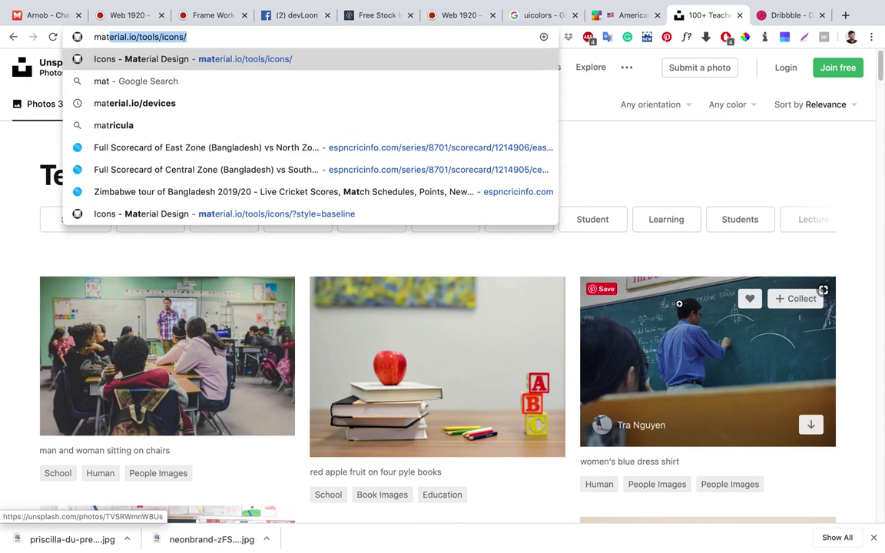
key("Return")
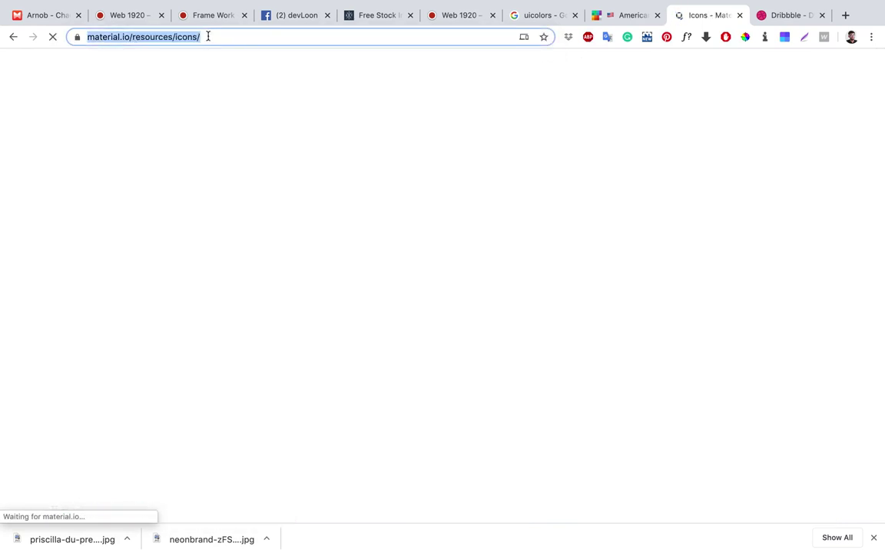
Find the schedule clock icon among the filled Action icons and download it as SVG.
mouse_move(458, 525)
scroll(412, 231, "down", 5)
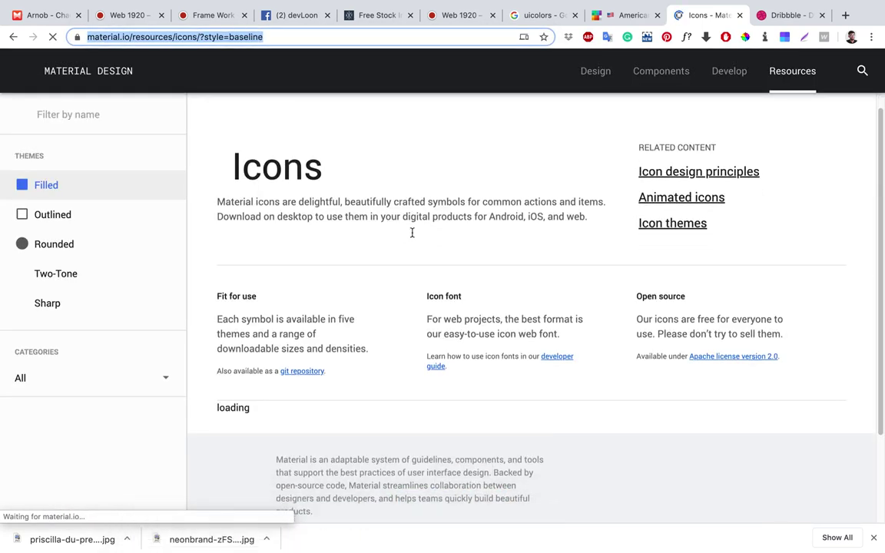
scroll(491, 232, "up", 4)
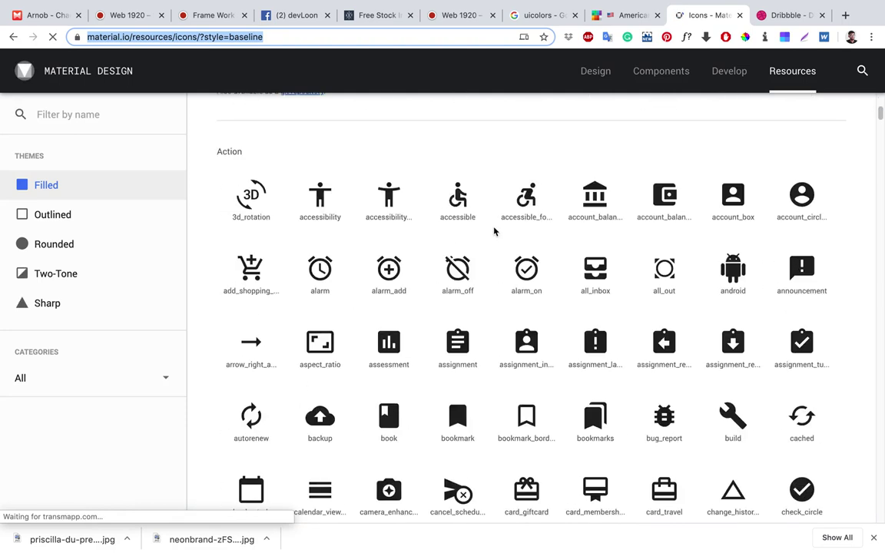
scroll(588, 311, "down", 12)
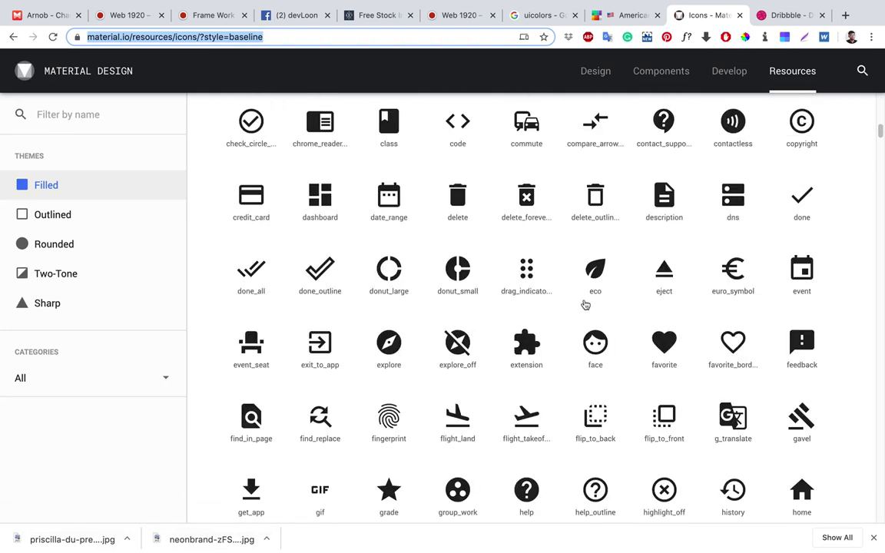
scroll(586, 307, "down", 5)
scroll(583, 305, "down", 7)
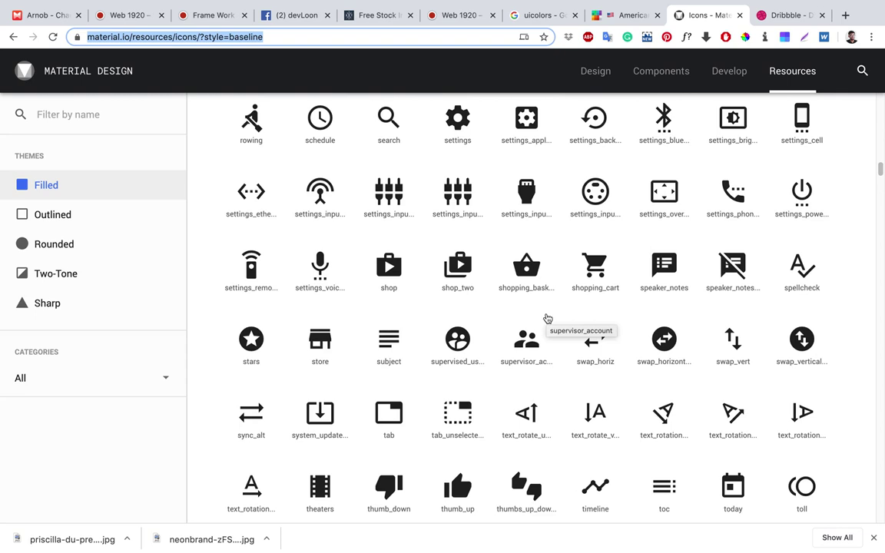
left_click(326, 127)
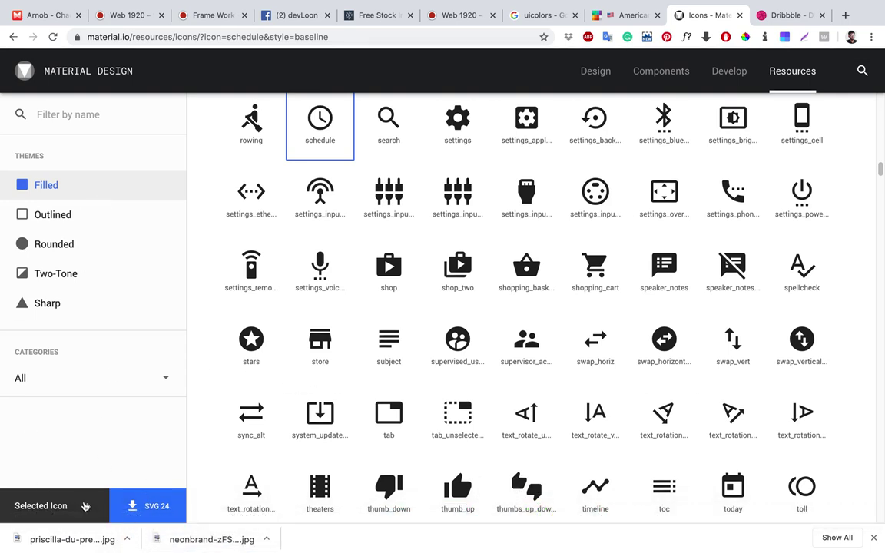
left_click(84, 505)
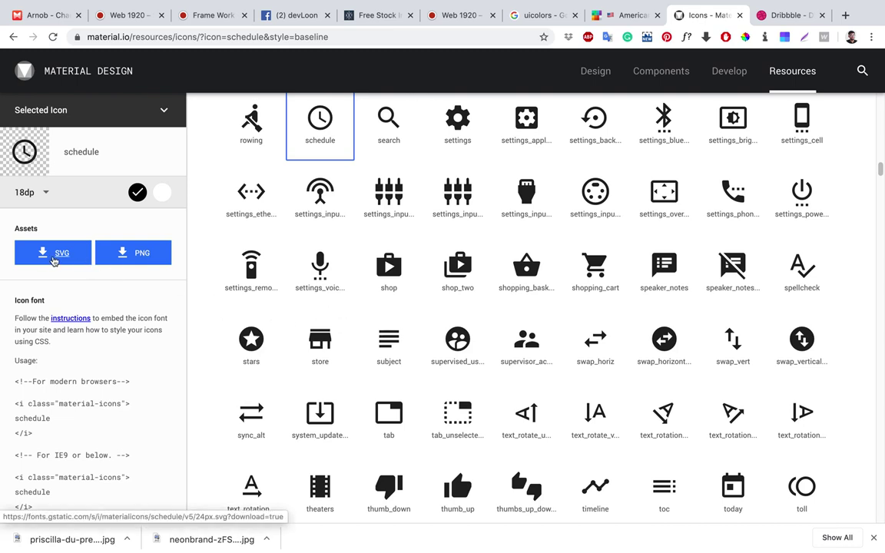
left_click(55, 259)
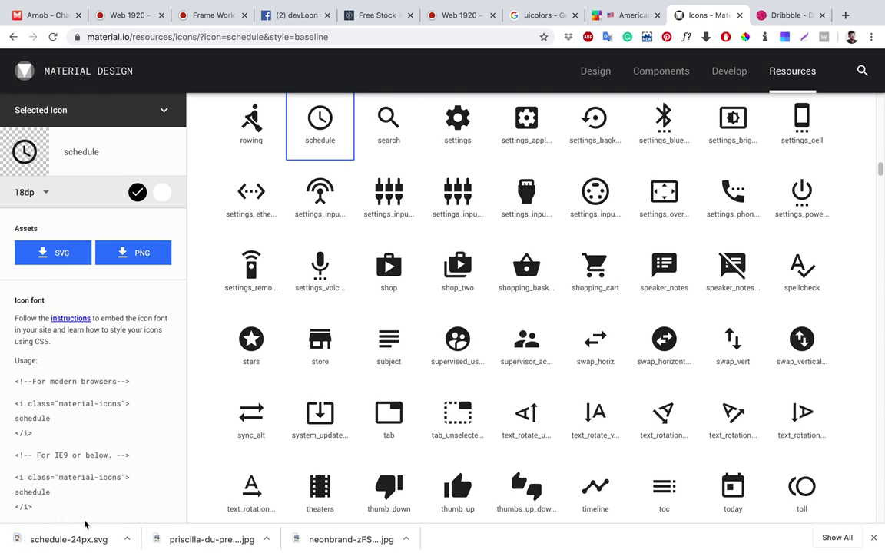
Show the downloaded schedule-24px.svg in Finder and copy the file.
left_click(127, 539)
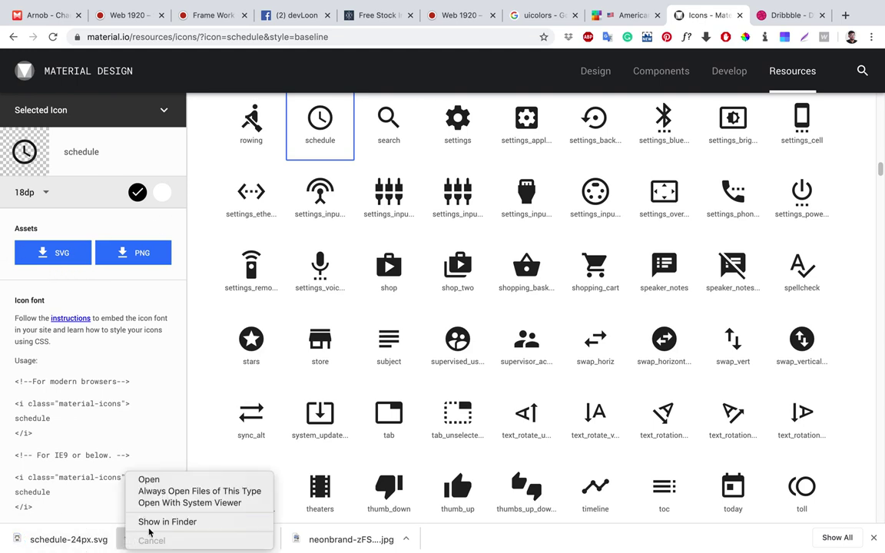
left_click(154, 524)
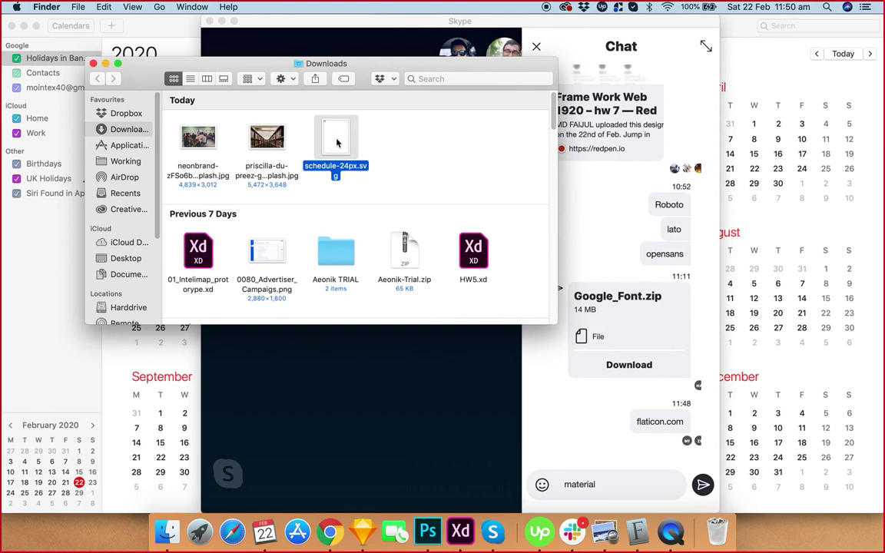
key("super+c")
Switch to Adobe XD and paste the clock icon into the Feature One block of the repeat grid.
left_click(460, 525)
scroll(314, 193, "up", 3)
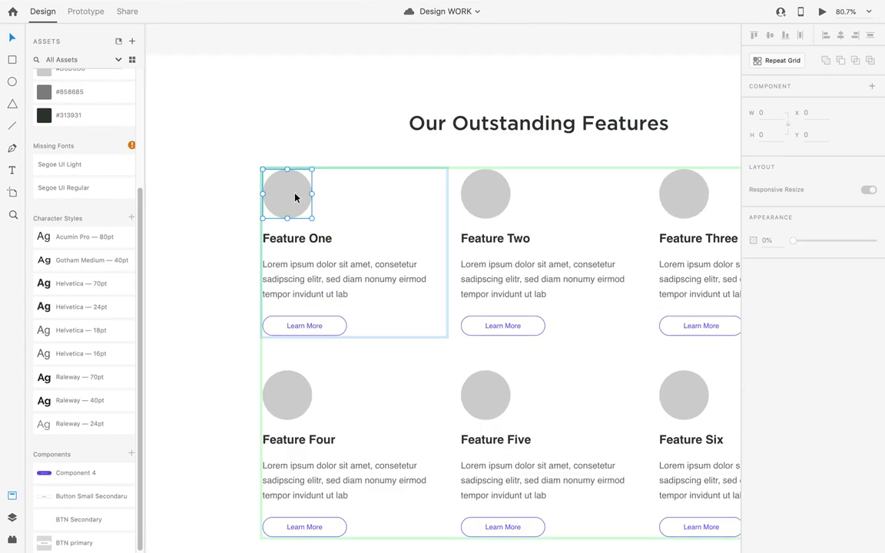
left_click(295, 197)
key("super+v")
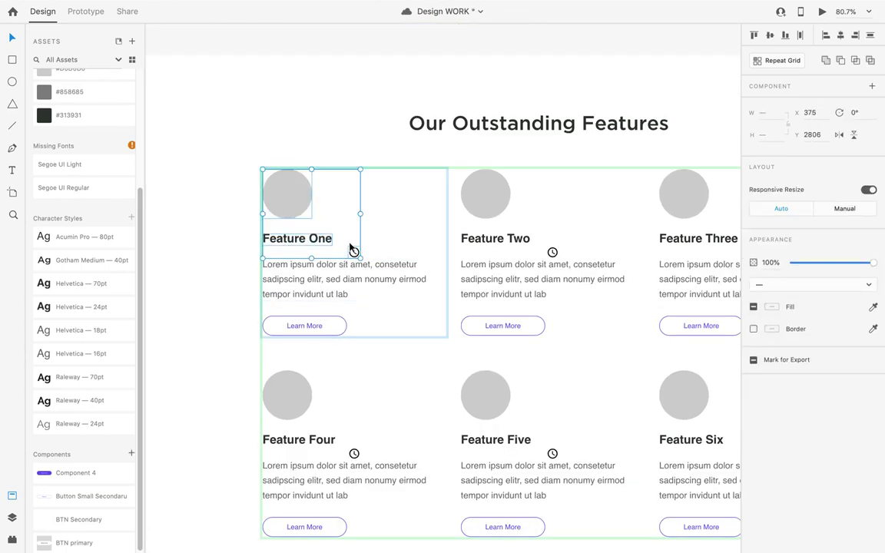
Move the pasted clock icon to the centre of Feature One's grey circle, at X 413, Y 2844.
left_click(329, 227)
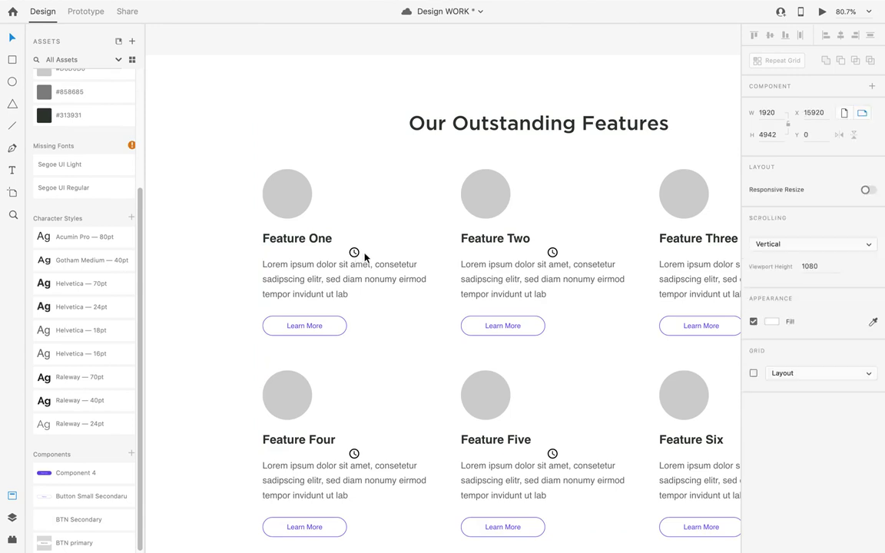
double_click(321, 239)
left_click_drag(354, 259, 295, 202)
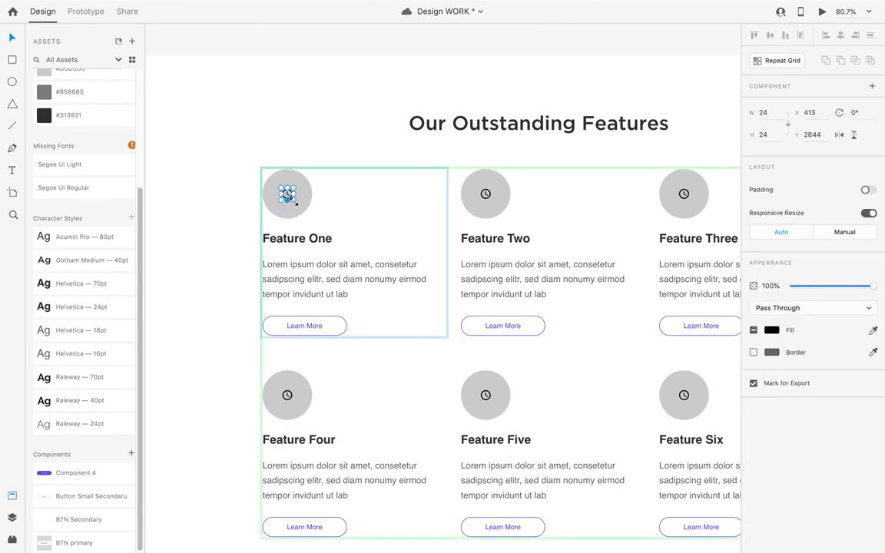
Try widths of 34 and 44 px for Feature One's clock icon, ending at 44 by 44.
left_click(773, 112)
type("44")
key("Return")
type("34")
key("Return")
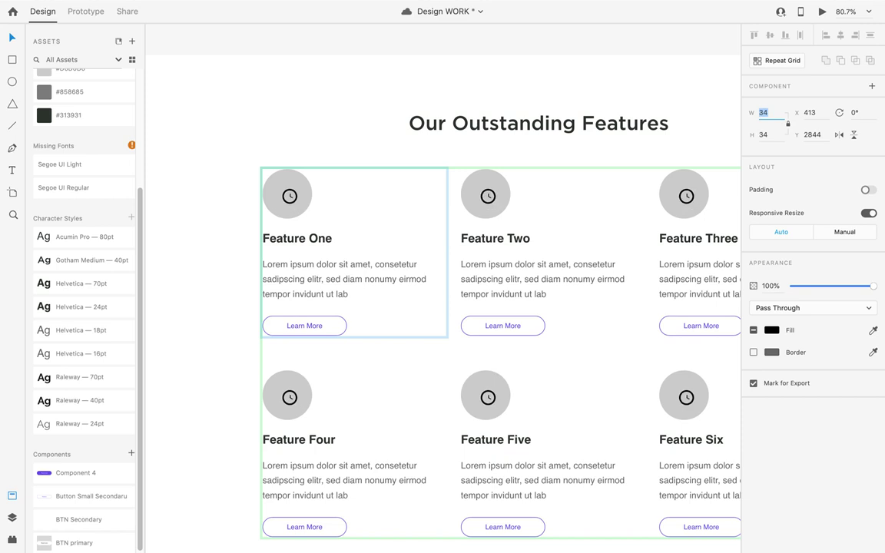
type("44")
key("Return")
type("24")
key("Return")
type("44")
key("Return")
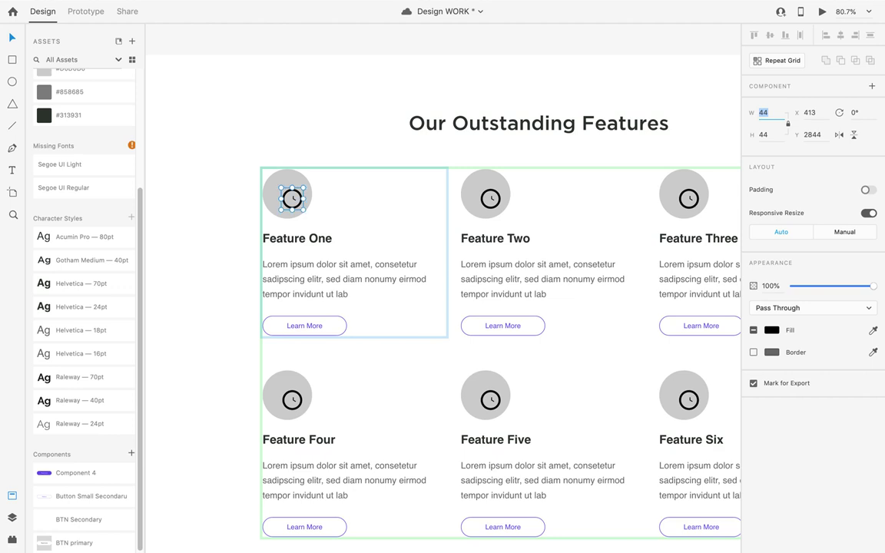
Move the enlarged clock icon to the centre of Feature One's grey circle, at X 403, Y 2834.
scroll(381, 178, "down", 5)
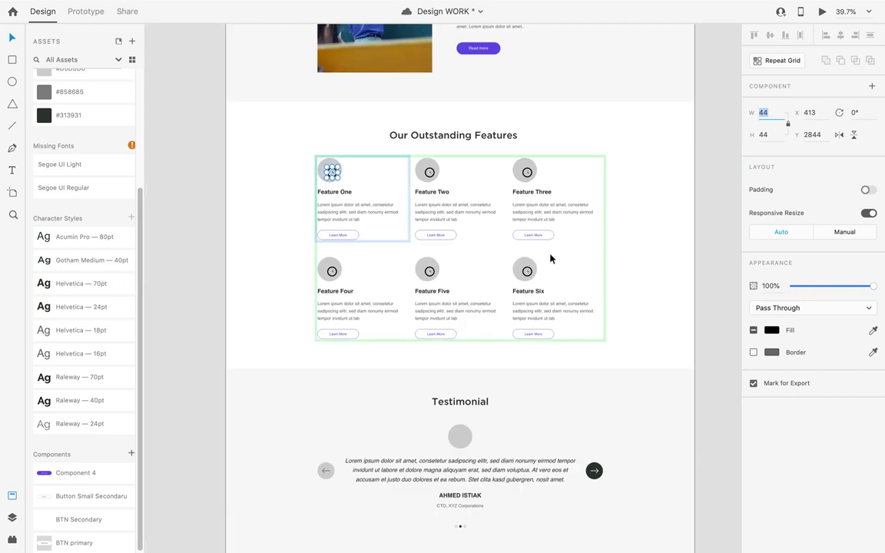
scroll(370, 207, "up", 1)
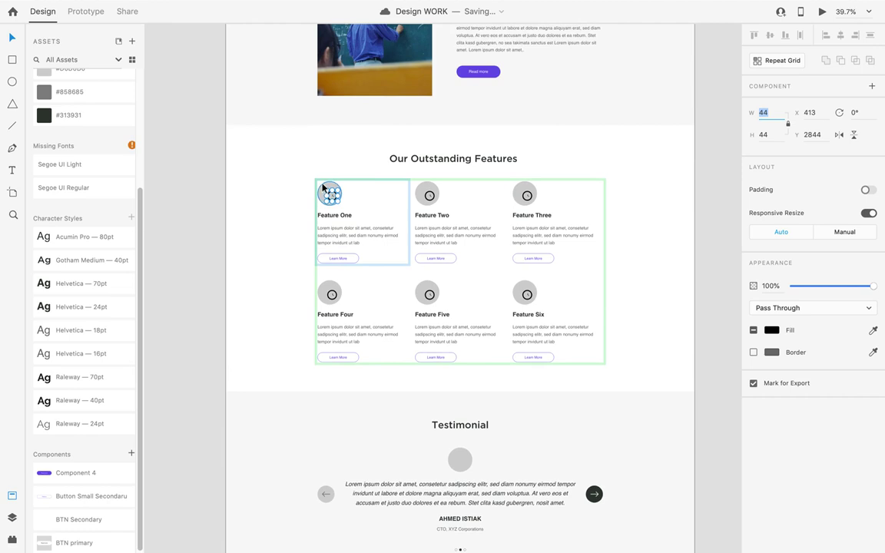
scroll(338, 198, "up", 5)
left_click_drag(339, 203, 344, 210)
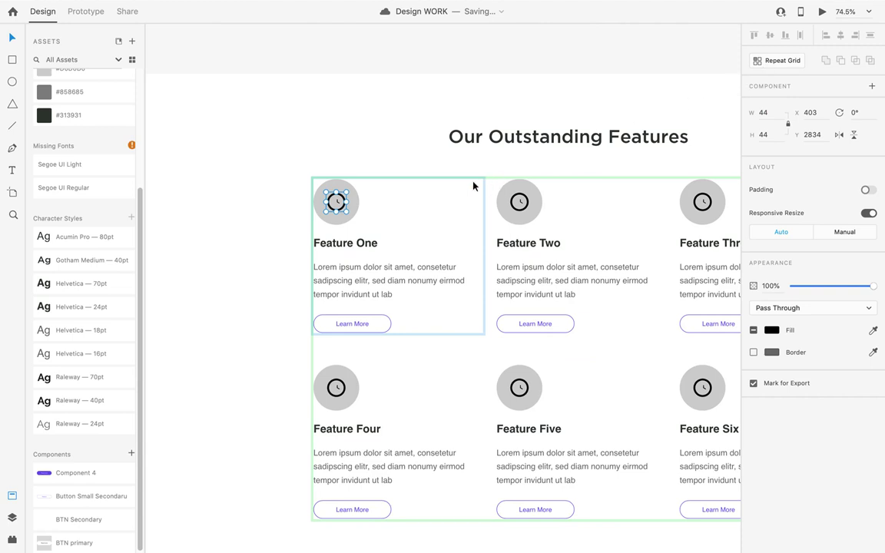
Check the enlarged clock icon up close, undo its move and resizing, and save the document.
scroll(484, 183, "down", 5)
scroll(630, 190, "up", 3)
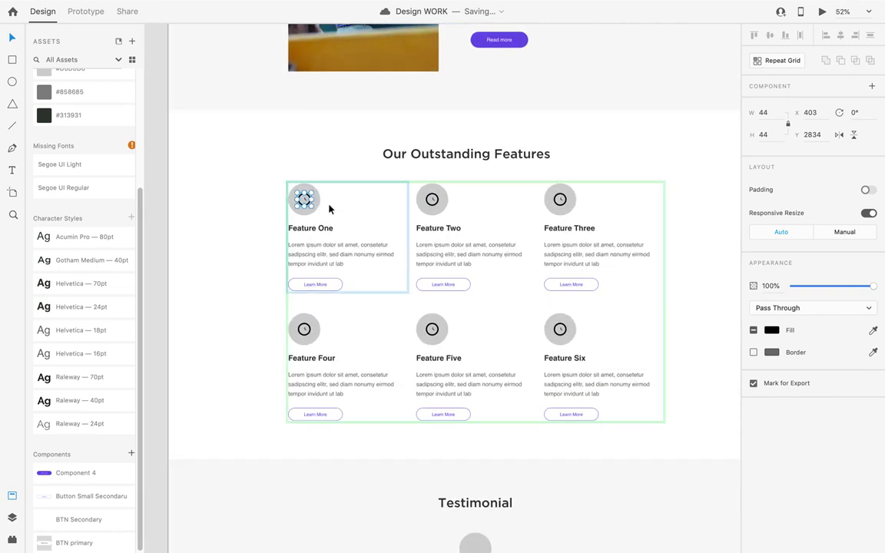
scroll(329, 205, "up", 1)
scroll(296, 205, "up", 2)
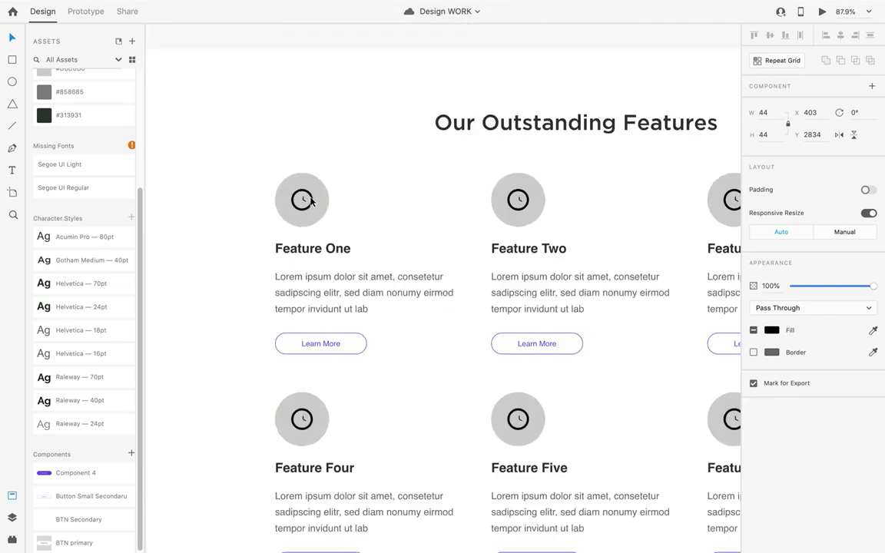
scroll(300, 207, "up", 1)
scroll(305, 212, "up", 1)
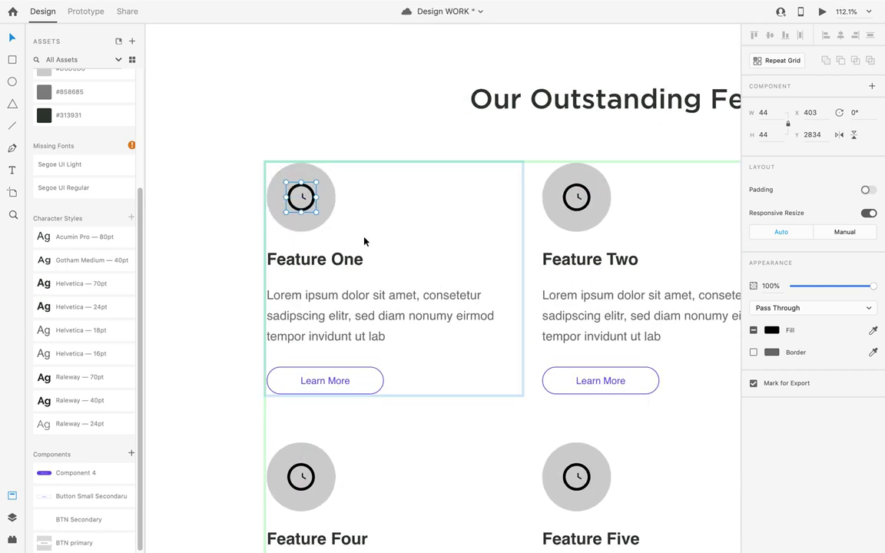
key("ctrl+z")
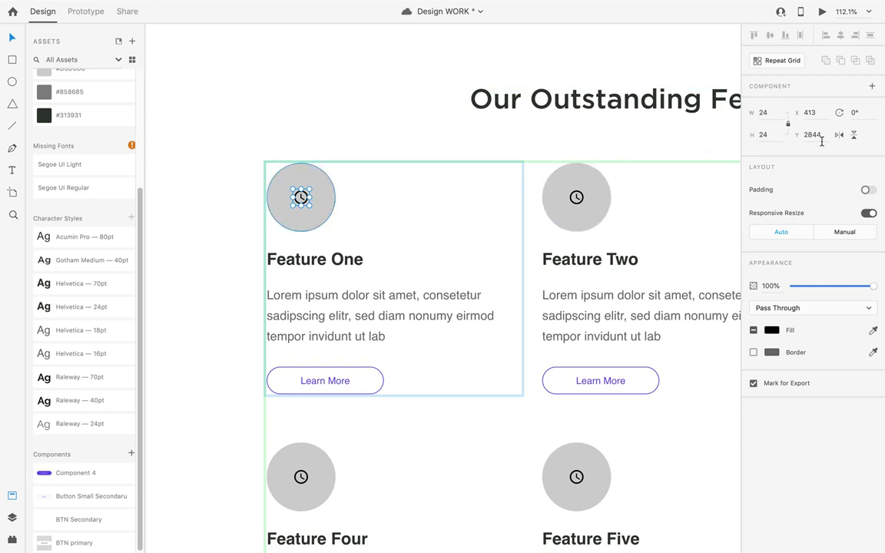
key("ctrl+s")
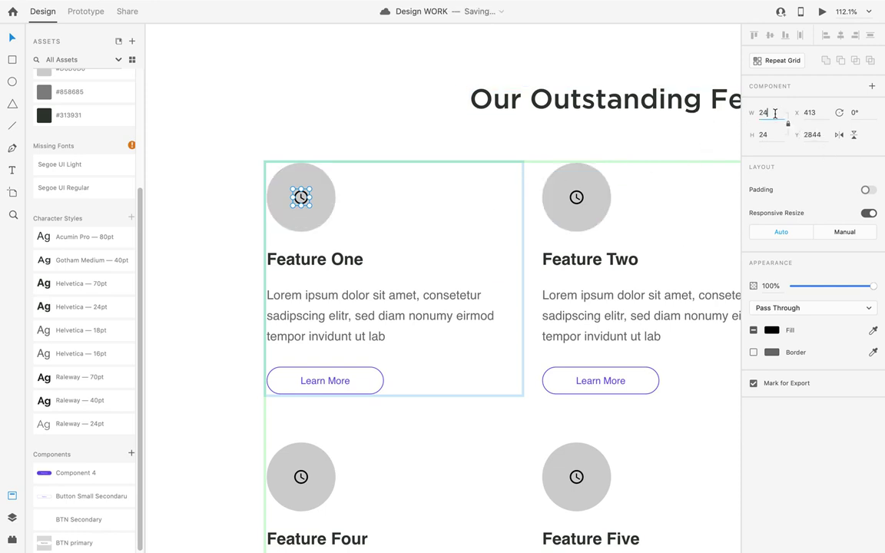
Try enlarging the clock icon to 44 px by value and to about 50 px from its centre, undoing each attempt.
type("44")
key("Return")
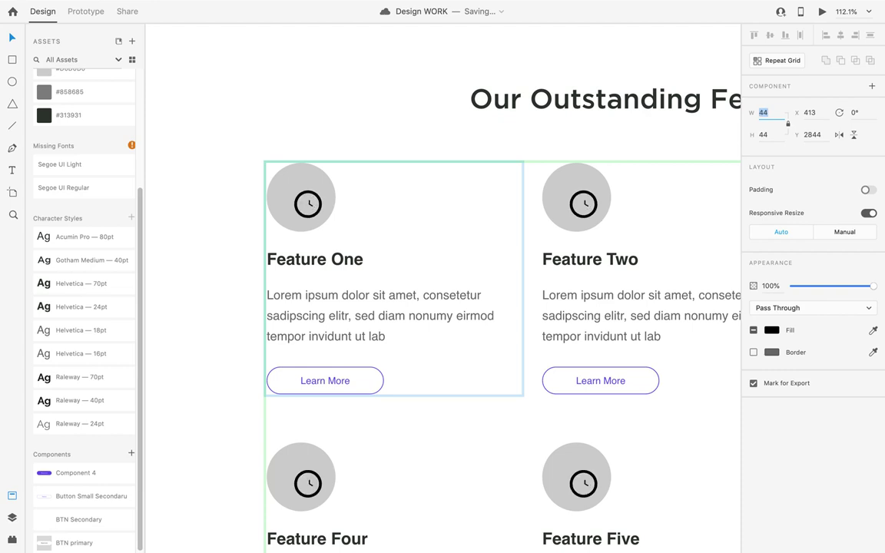
key("ctrl+z")
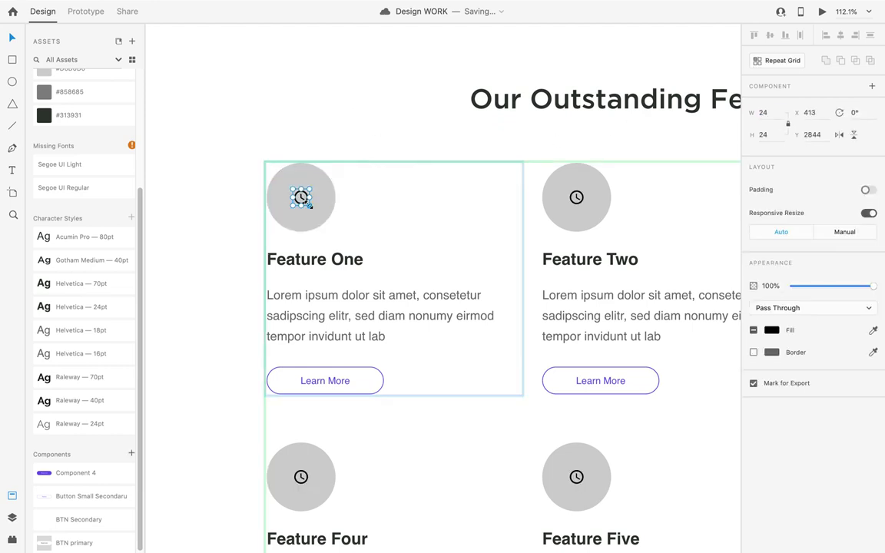
left_click_drag(311, 205, 317, 217)
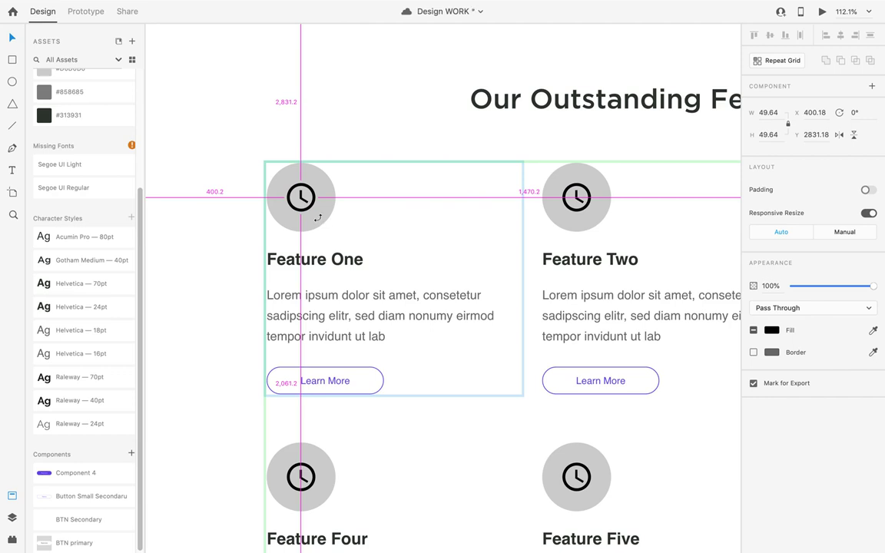
key("ctrl+z")
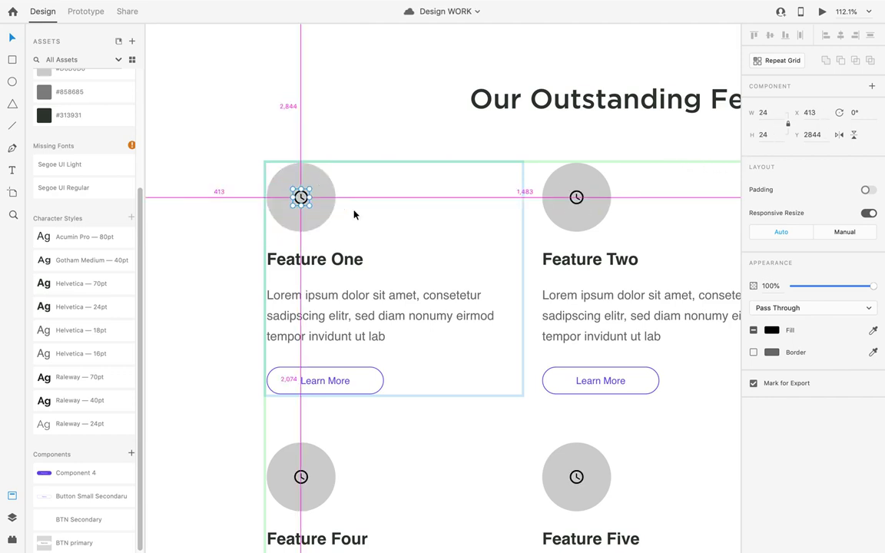
Switch to Sketch and enlarge the help icon in the dashboard header to 94 by 94.
scroll(318, 188, "up", 2)
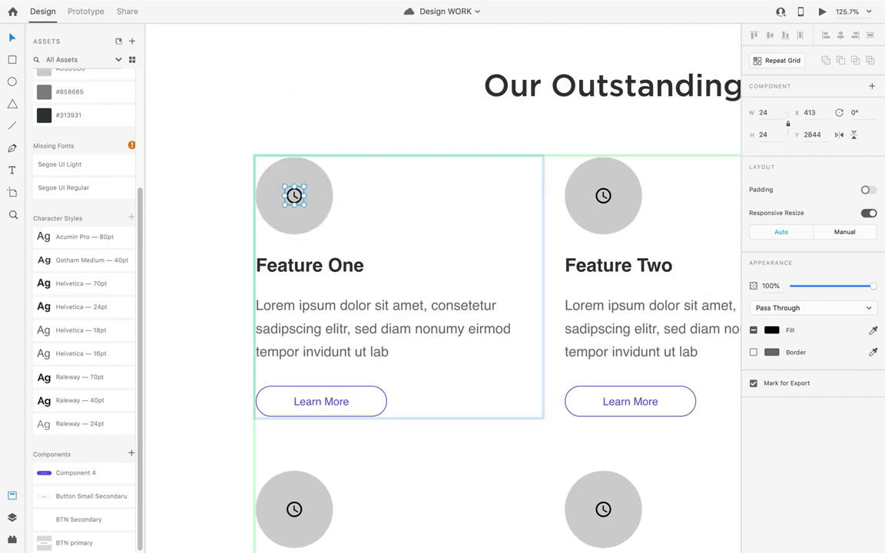
left_click(361, 529)
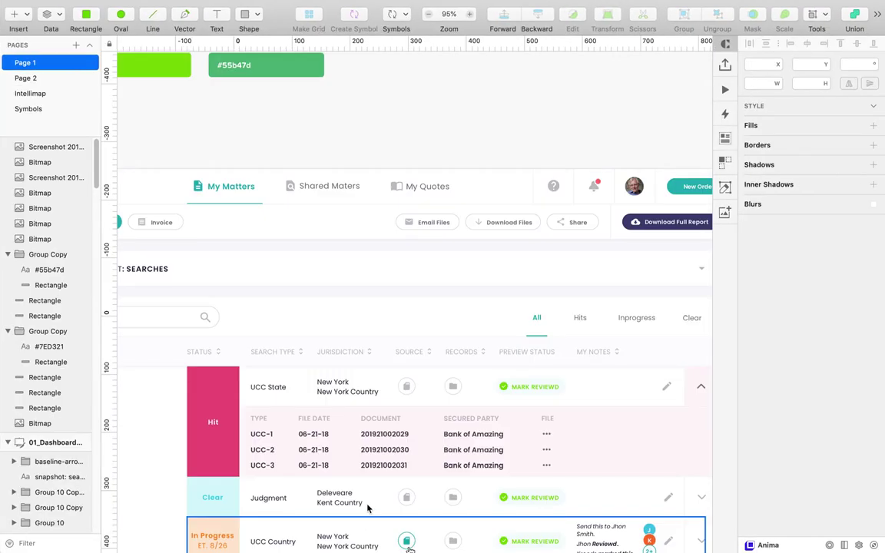
scroll(430, 241, "down", 3)
scroll(552, 188, "up", 4)
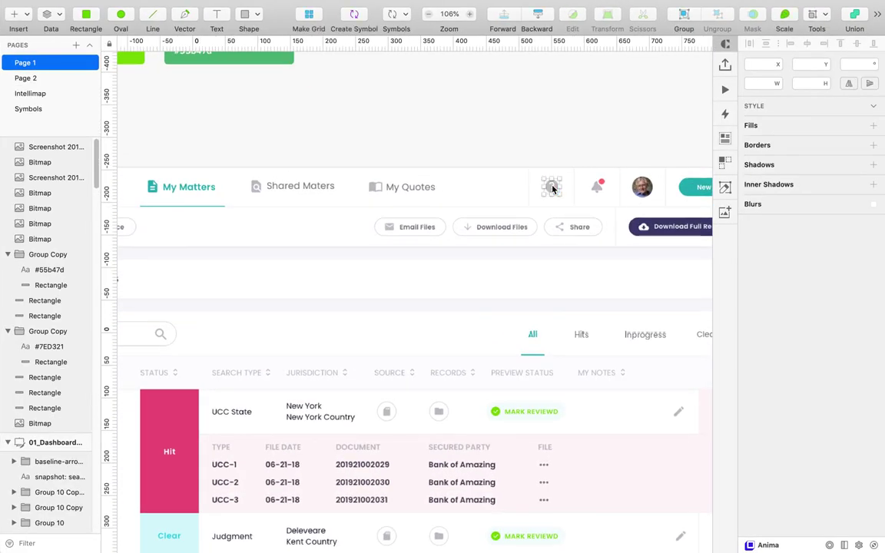
left_click(764, 85)
key("shift+Up")
key("shift+Up")
key("shift+Up")
key("shift+Up")
key("shift+Up")
key("shift+Up")
key("shift+Up")
Undo the changes to the header's help icon in Sketch and switch back to Adobe XD.
left_click_drag(561, 192, 491, 172)
key("ctrl+z")
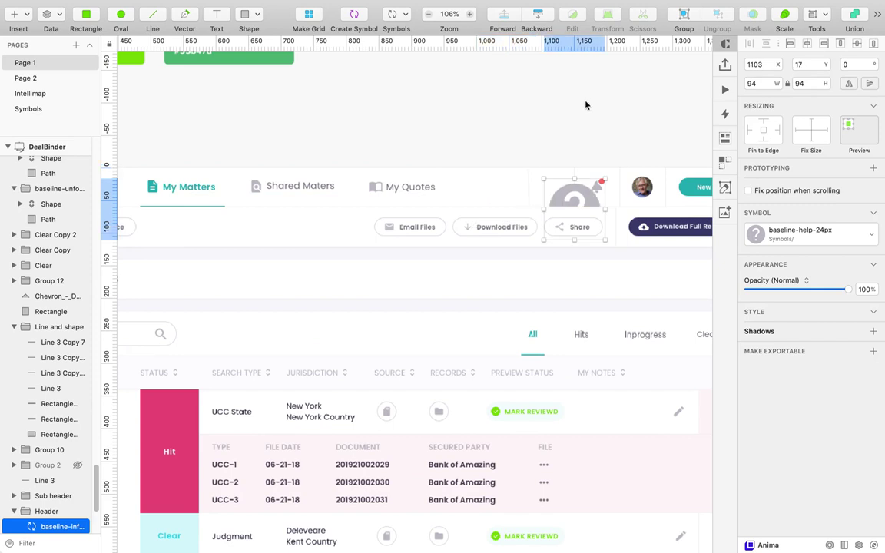
key("ctrl+z")
mouse_move(436, 533)
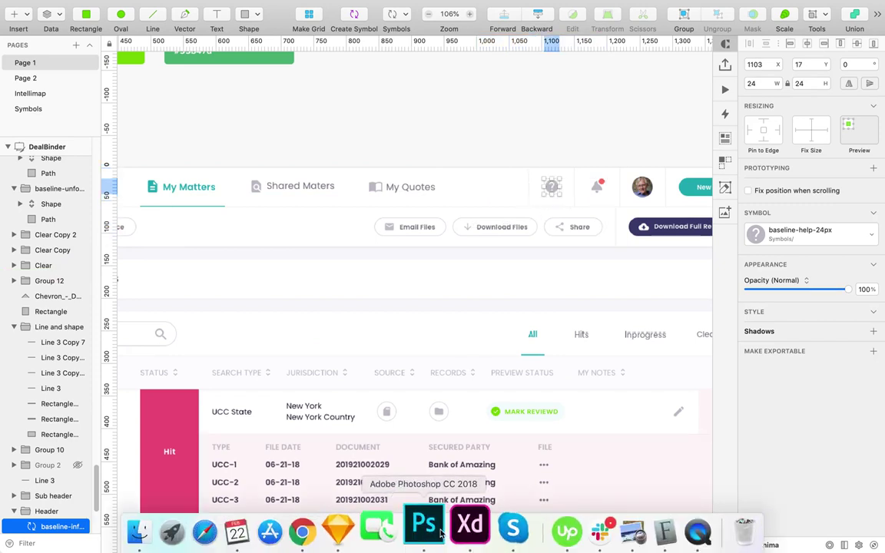
left_click(470, 529)
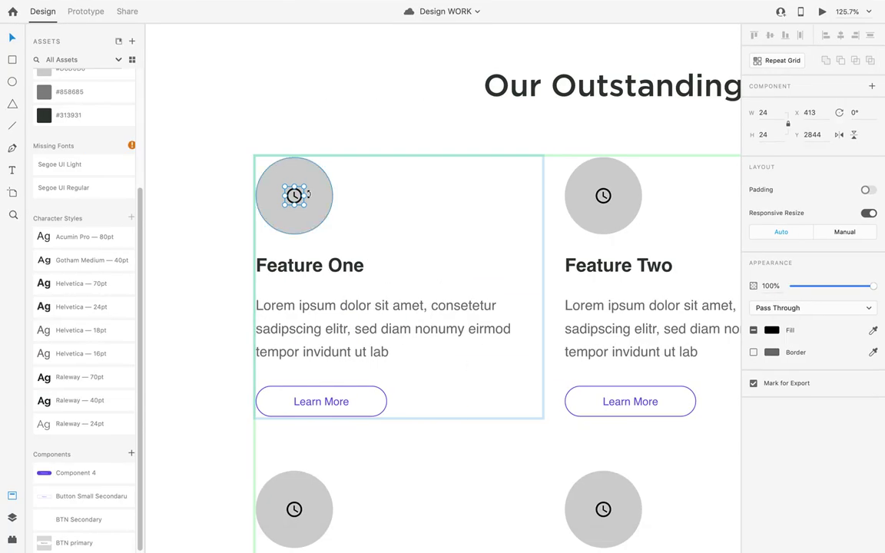
Scale Feature One's clock icon proportionally from its centre to 40 by 40 px and deselect it.
left_click_drag(306, 205, 316, 218)
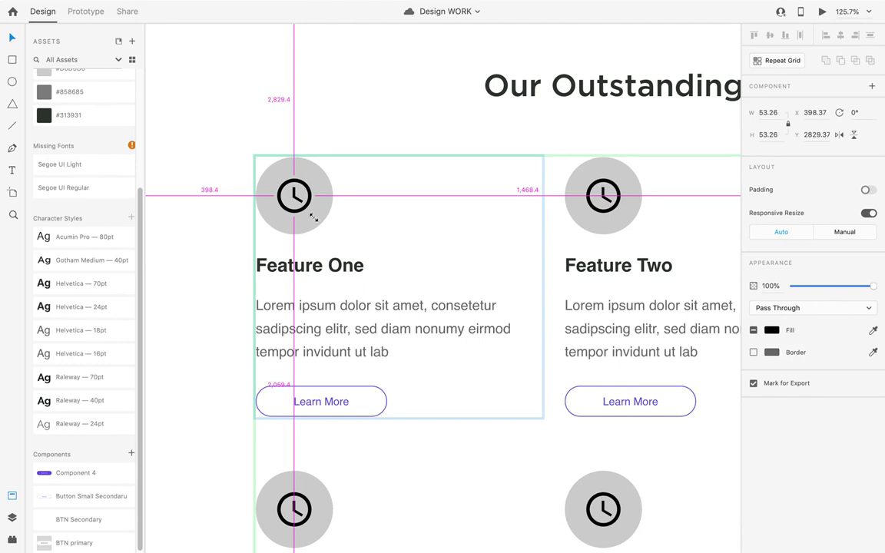
key("ctrl+z")
left_click_drag(311, 218, 310, 215)
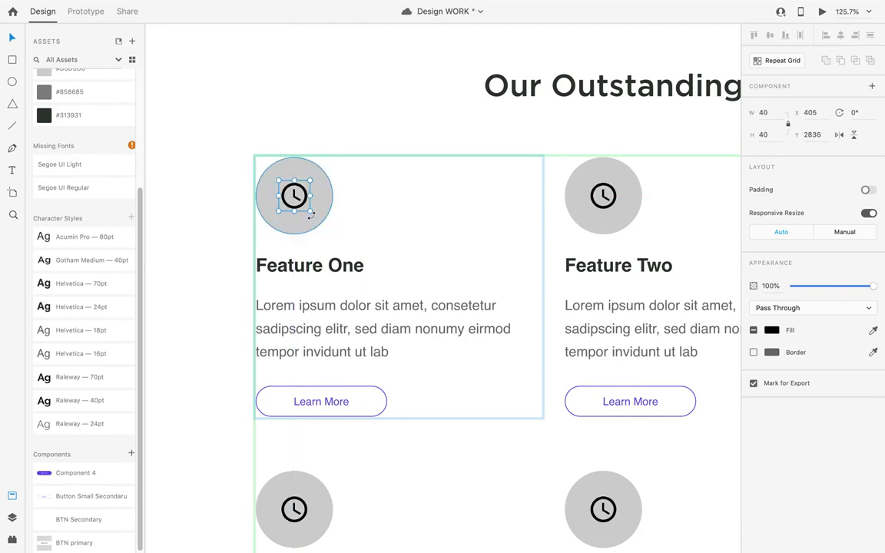
left_click(359, 122)
Examine the size and centring of the clock icons across the Our Outstanding Features section.
scroll(360, 122, "down", 5)
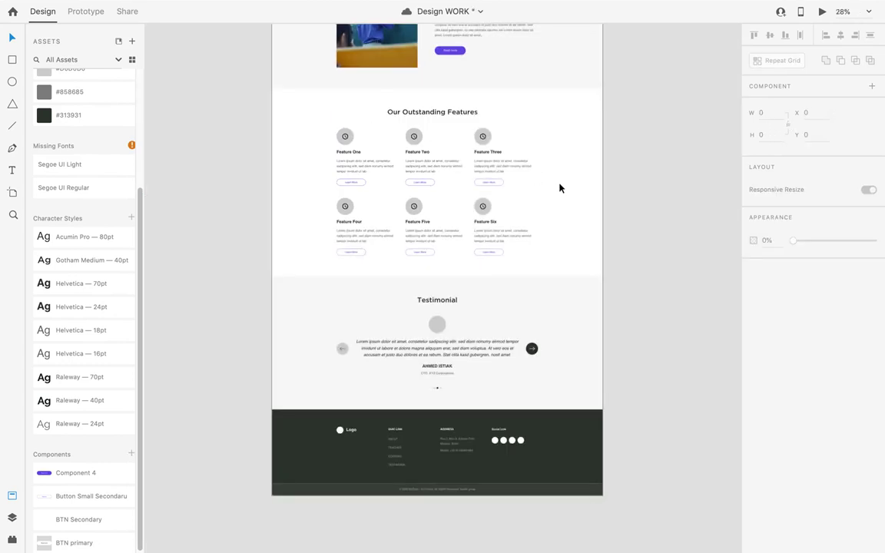
scroll(377, 160, "up", 3)
scroll(352, 144, "up", 2)
scroll(310, 205, "up", 5)
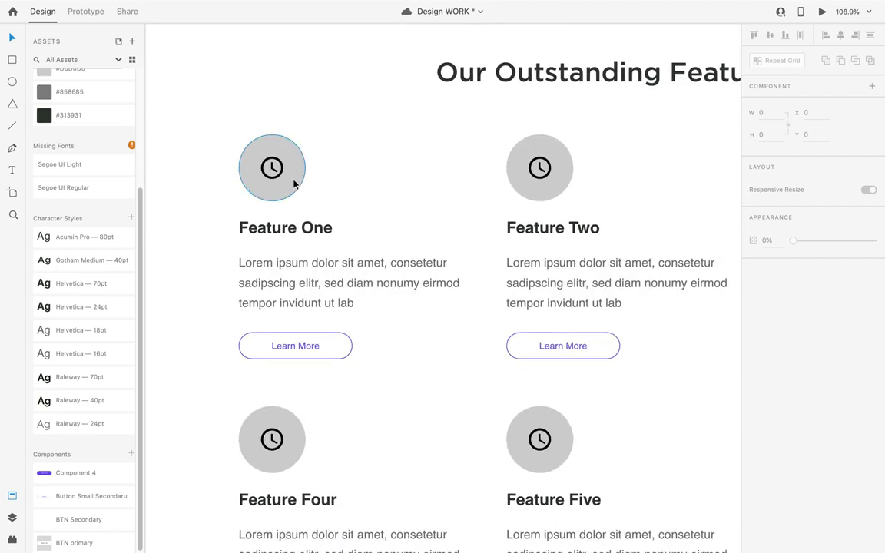
left_click(299, 184)
scroll(317, 187, "down", 5)
key("Escape")
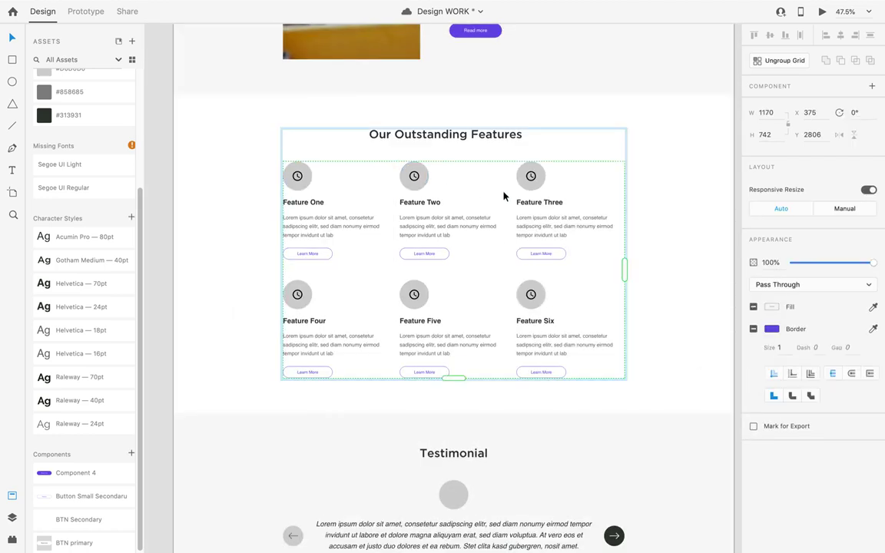
left_click(635, 83)
scroll(557, 154, "down", 3)
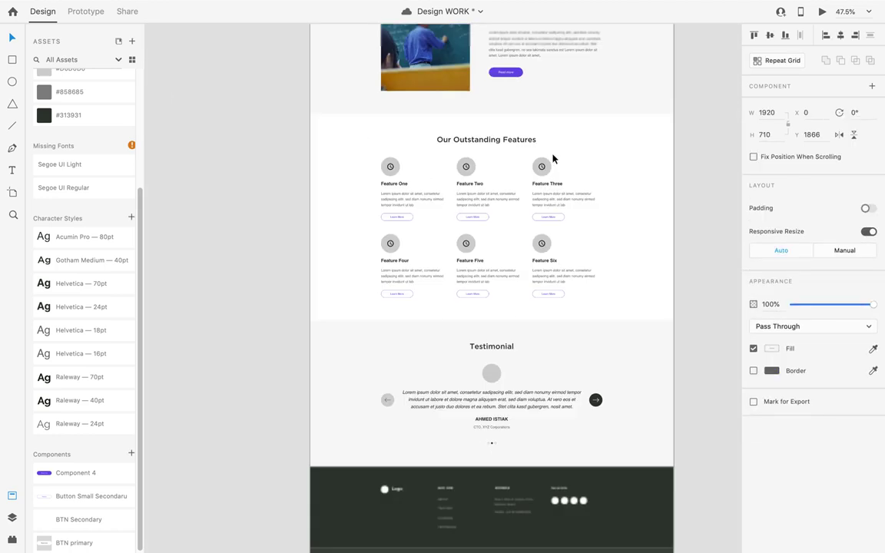
left_click(699, 165)
scroll(494, 221, "up", 1)
scroll(401, 229, "up", 3)
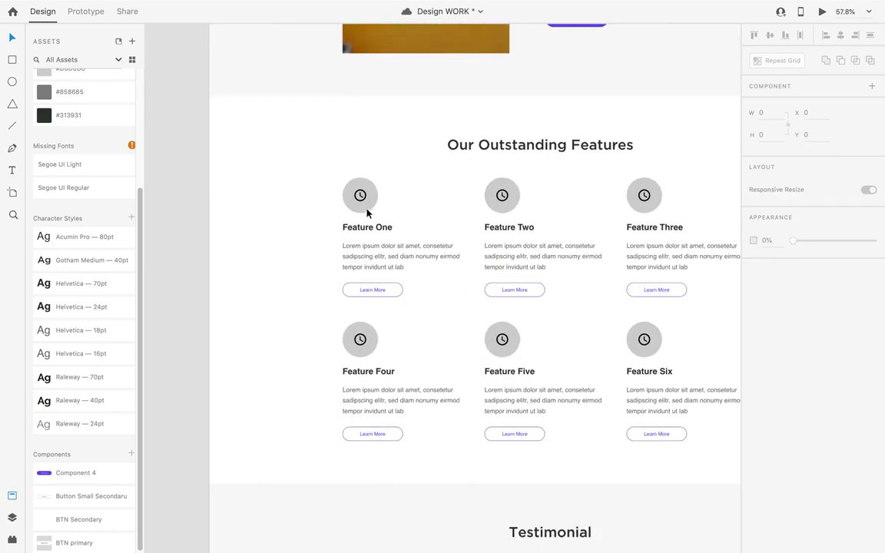
Fill the circle behind Feature One's clock icon with the saved purple #6D5CE7 at 20% colour opacity.
double_click(367, 205)
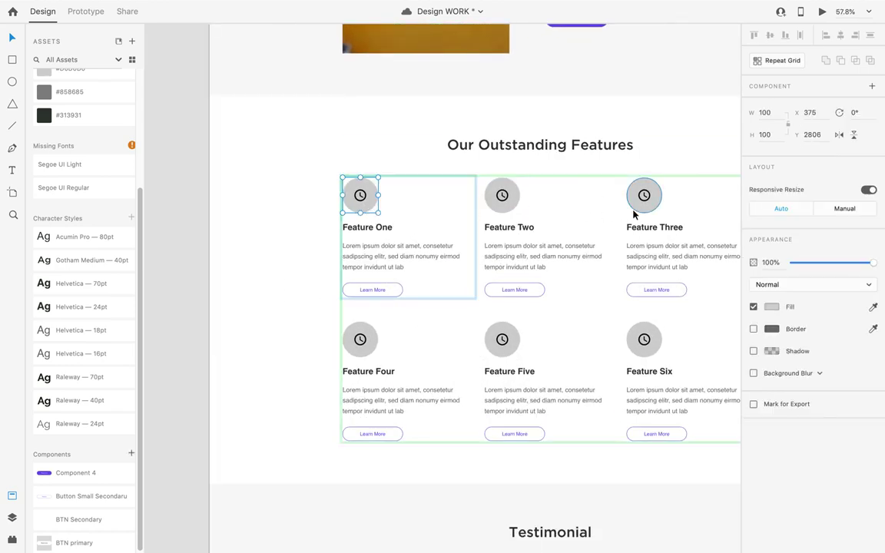
left_click(770, 307)
left_click(640, 378)
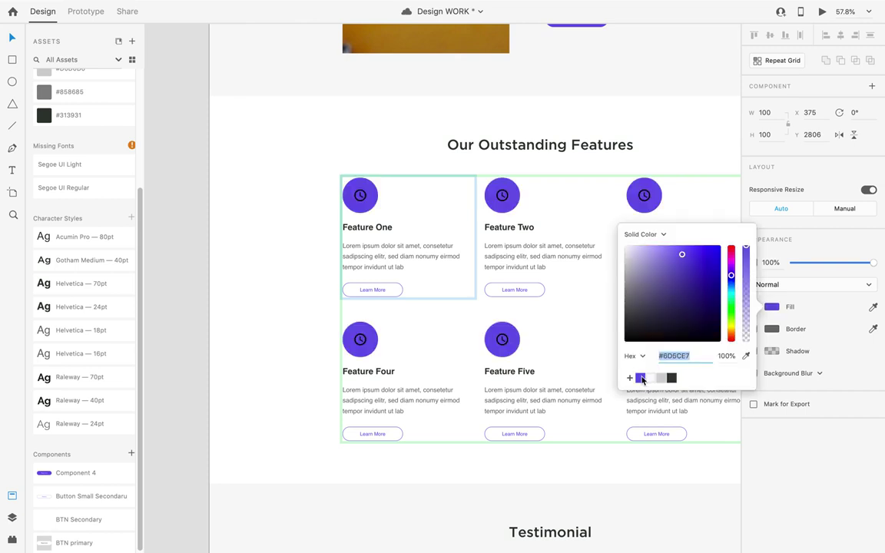
scroll(385, 312, "down", 3)
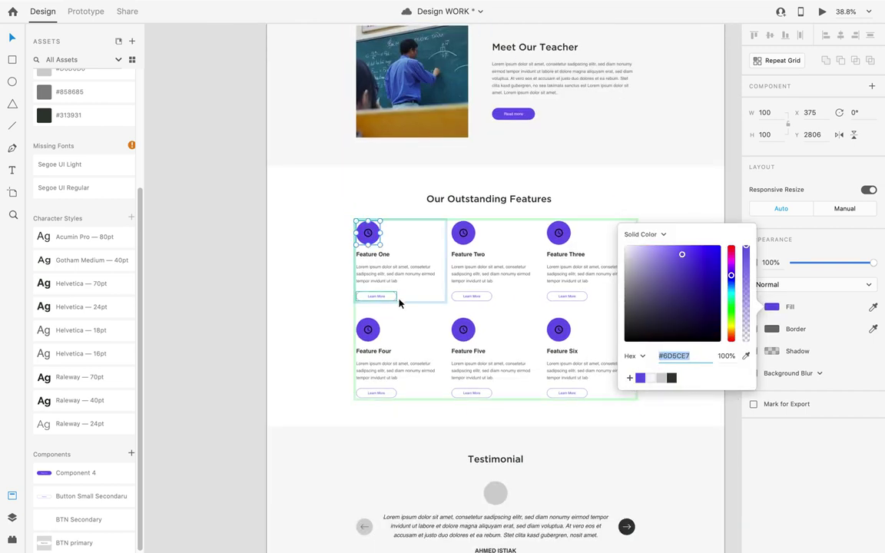
scroll(517, 245, "up", 2)
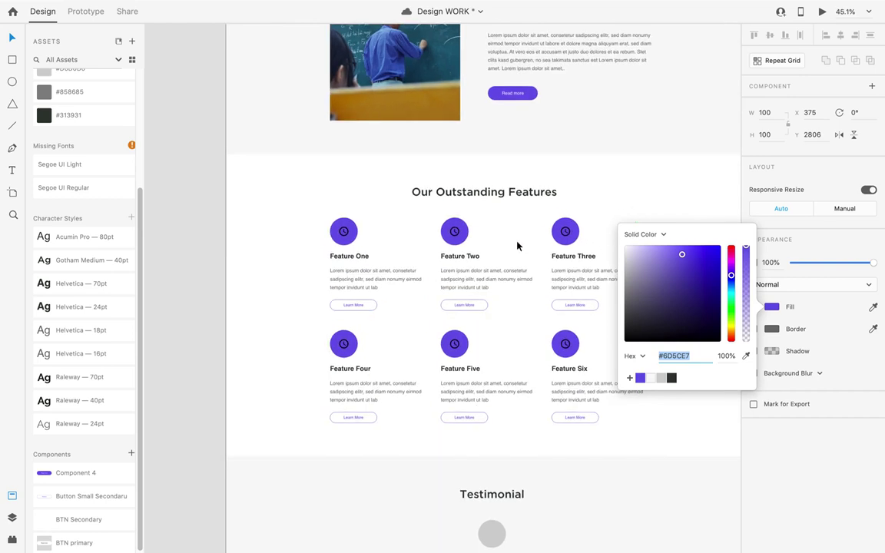
scroll(460, 258, "up", 1)
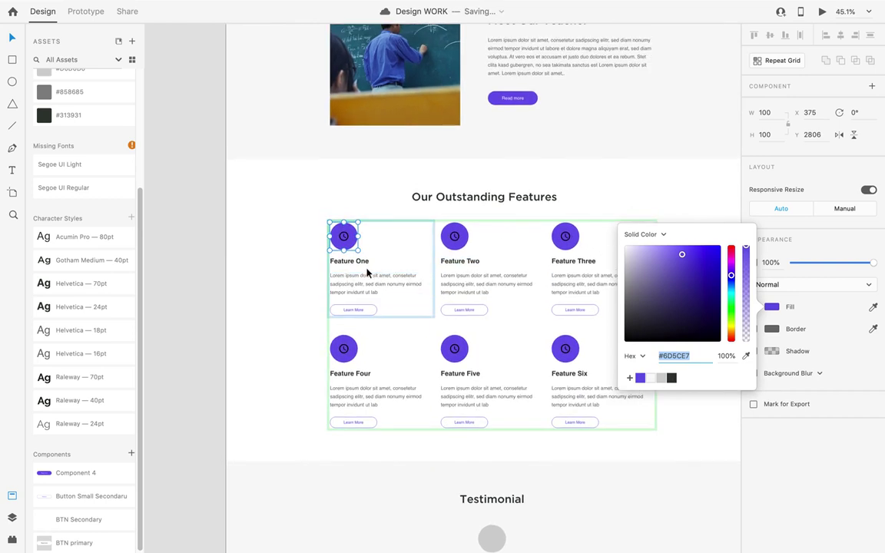
left_click(727, 355)
key("Return")
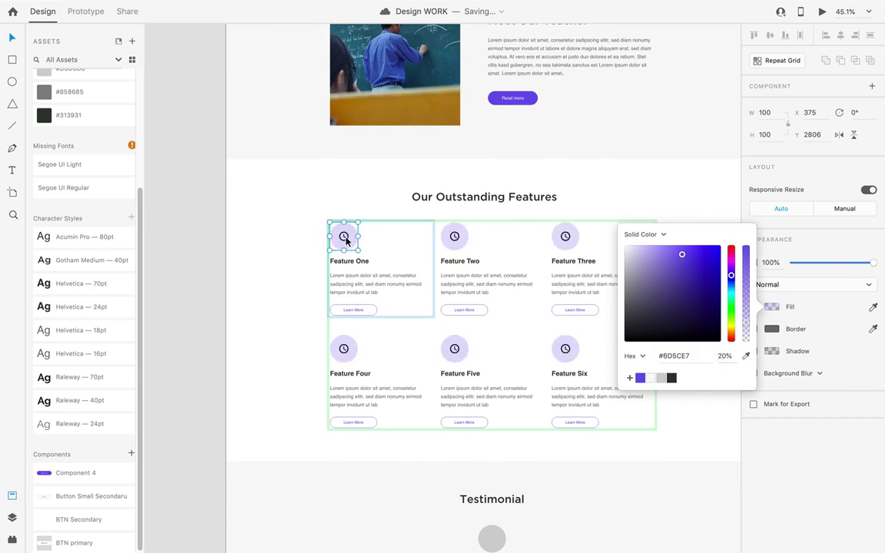
Fill Feature One's clock icon with the saved purple #6D5CE7.
left_click(347, 242)
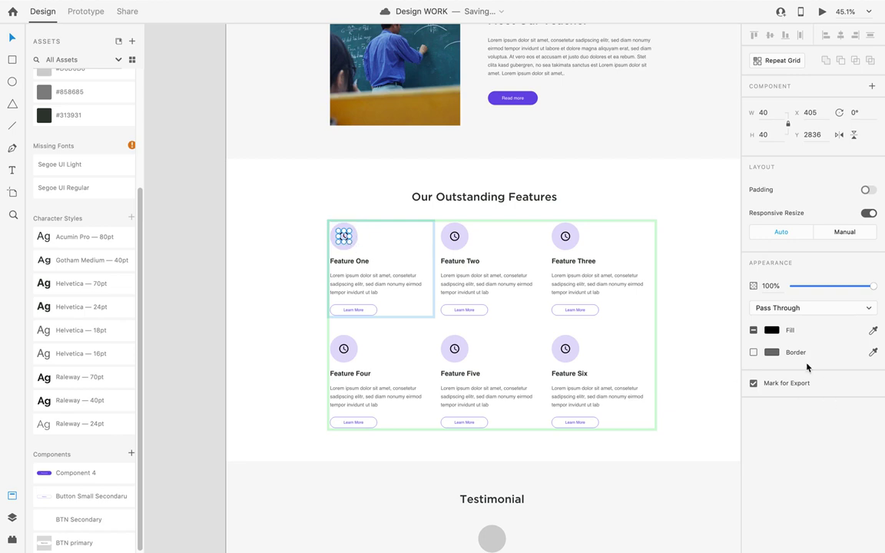
left_click(771, 331)
left_click(640, 400)
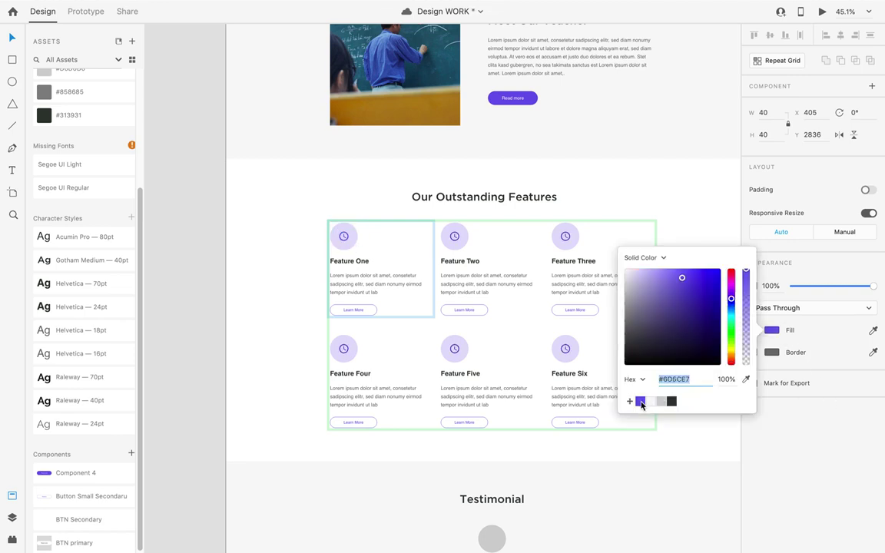
Deselect Feature One's clock icon and examine the recoloured icons in the Our Outstanding Features section.
left_click(187, 232)
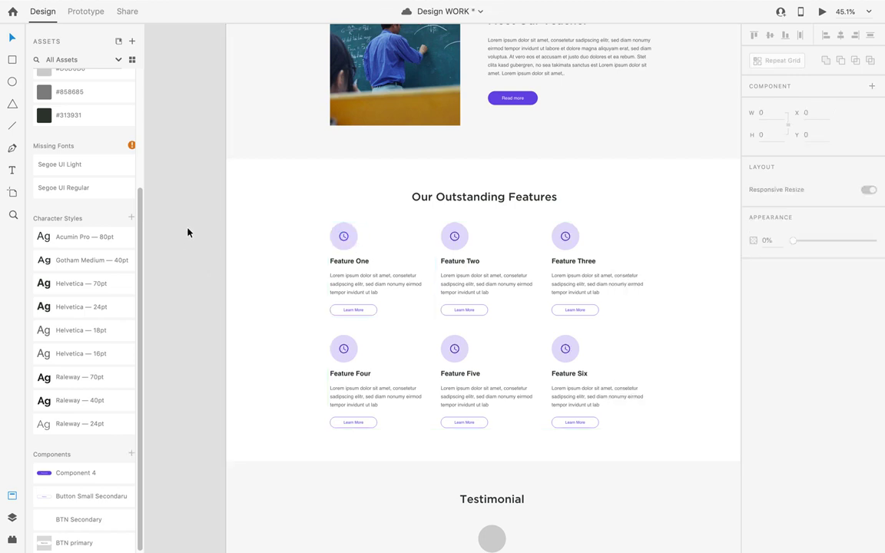
scroll(187, 353, "up", 2)
scroll(100, 197, "up", 2)
scroll(406, 308, "up", 3)
scroll(470, 297, "up", 5)
Try shifting the clock icon within Feature Two's circle and undo the shift.
left_click(492, 298)
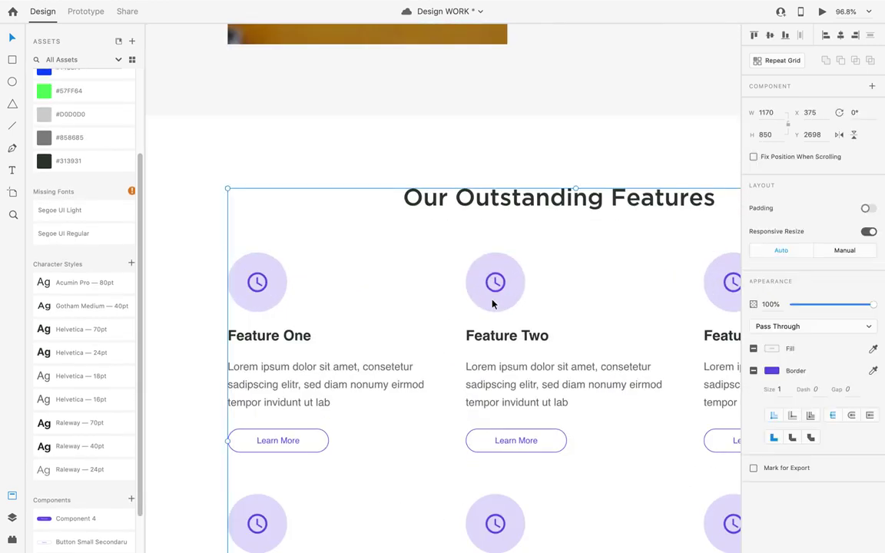
double_click(493, 302)
double_click(493, 302)
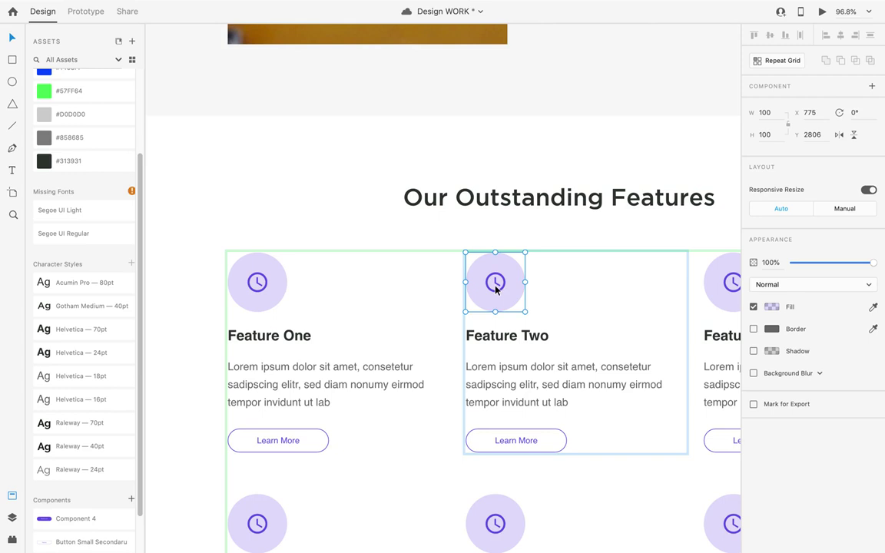
left_click(501, 290)
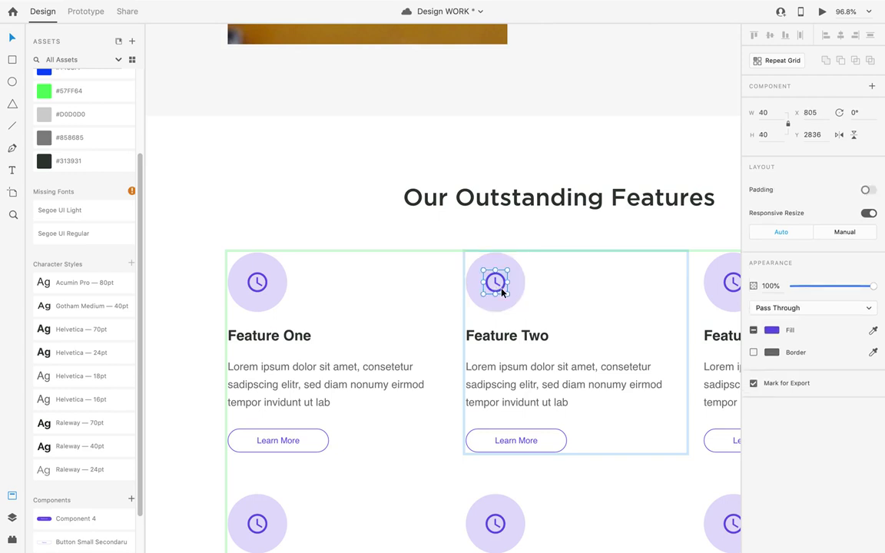
mouse_move(500, 290)
left_mouse_down()
mouse_move(521, 292)
mouse_move(496, 291)
left_mouse_up()
key("ctrl+z")
scroll(499, 295, "up", 3)
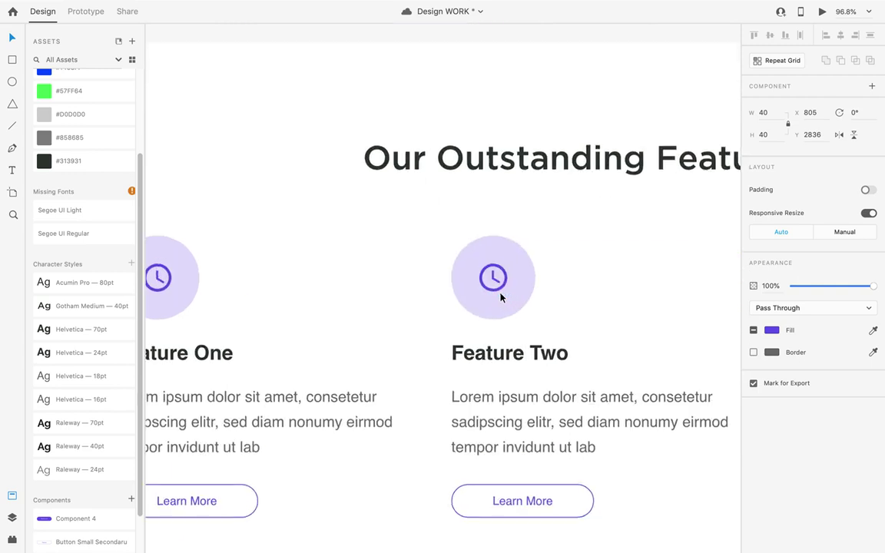
scroll(500, 296, "down", 3)
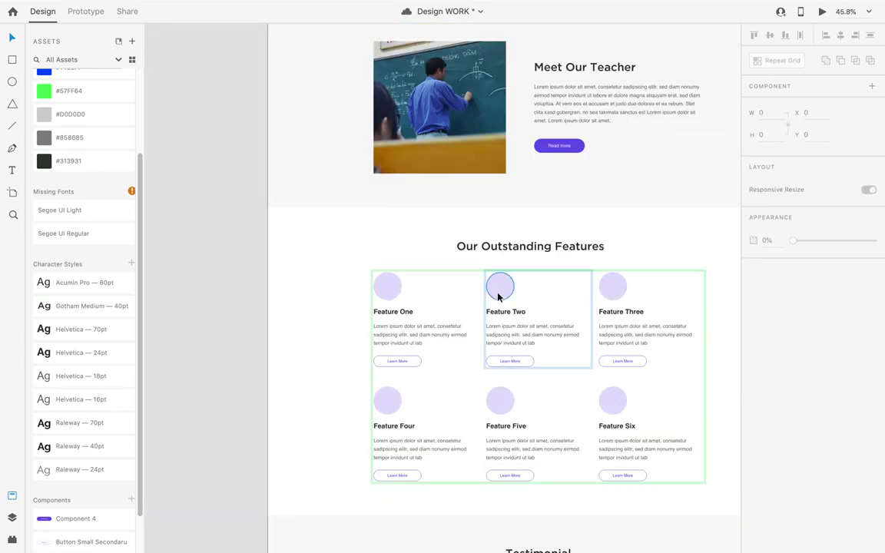
scroll(499, 291, "up", 4)
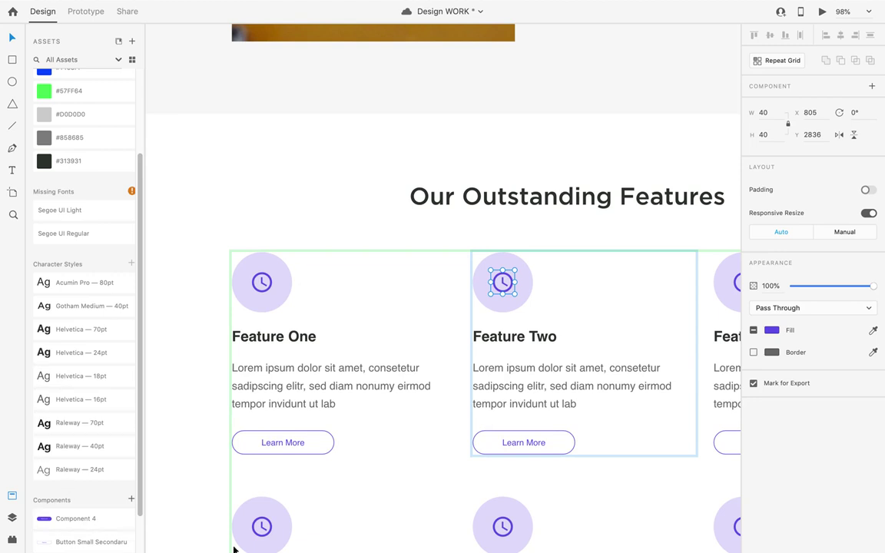
scroll(278, 292, "down", 5)
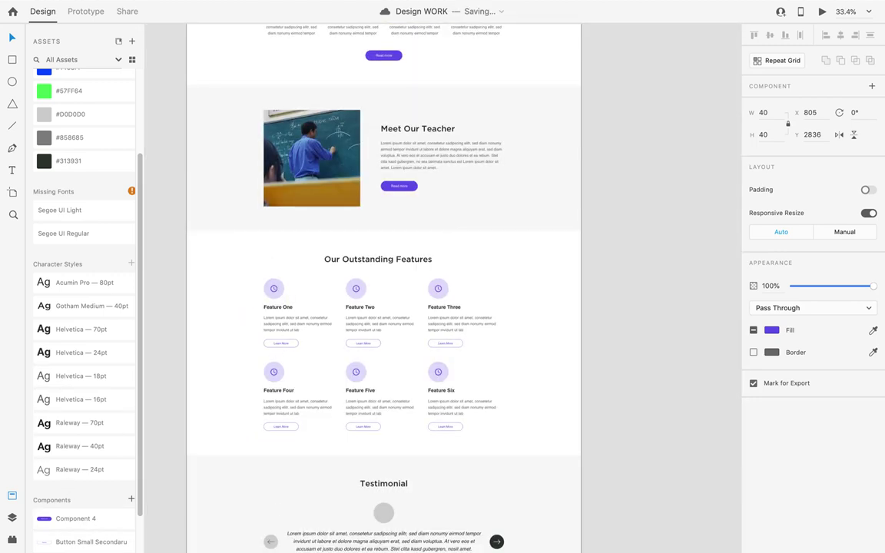
Switch to the Material icons page in Chrome and download the supervised_user_circle icon as SVG.
left_click(334, 533)
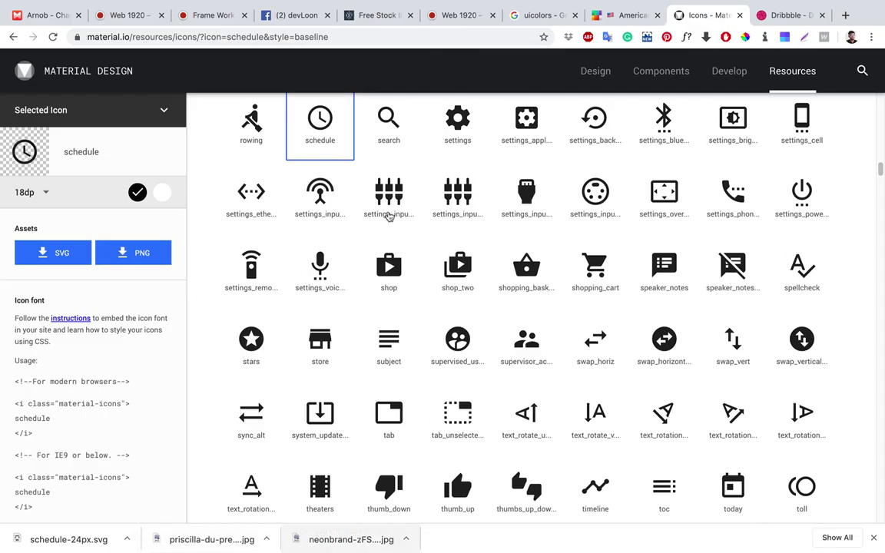
left_click(326, 199)
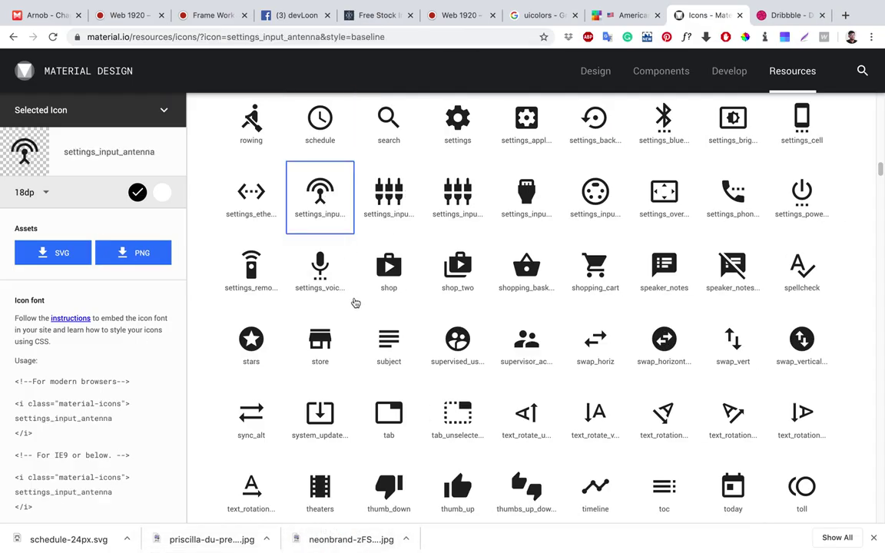
scroll(336, 221, "up", 1)
left_click(458, 347)
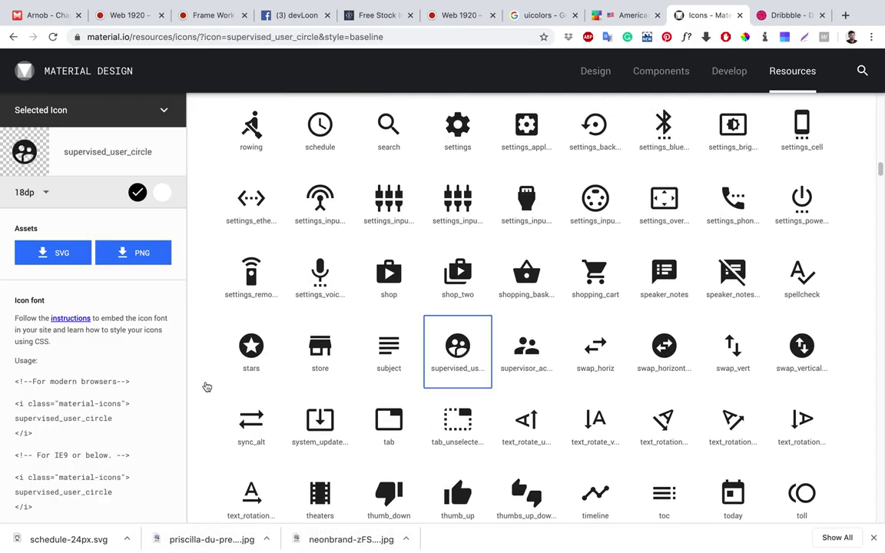
left_click(73, 247)
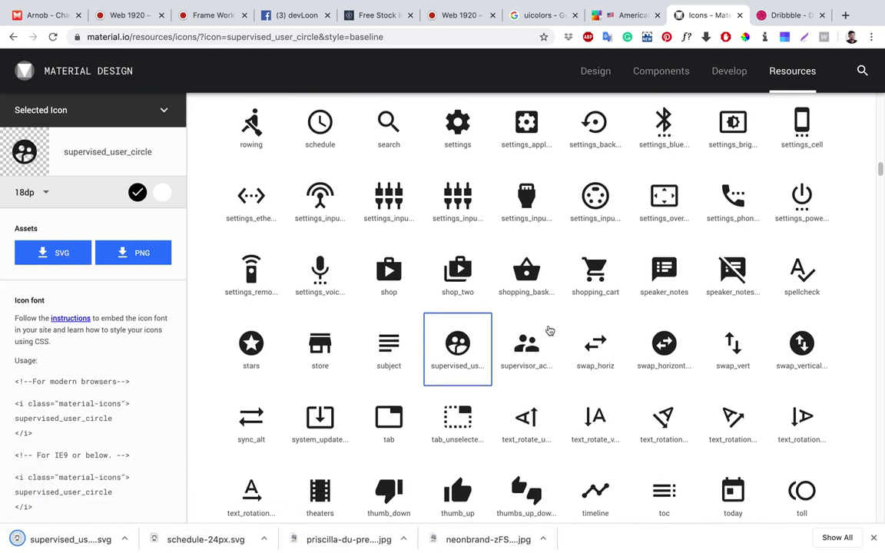
Download the system_update_alt and shopping_cart icons as SVG files.
scroll(341, 336, "down", 2)
left_click(335, 319)
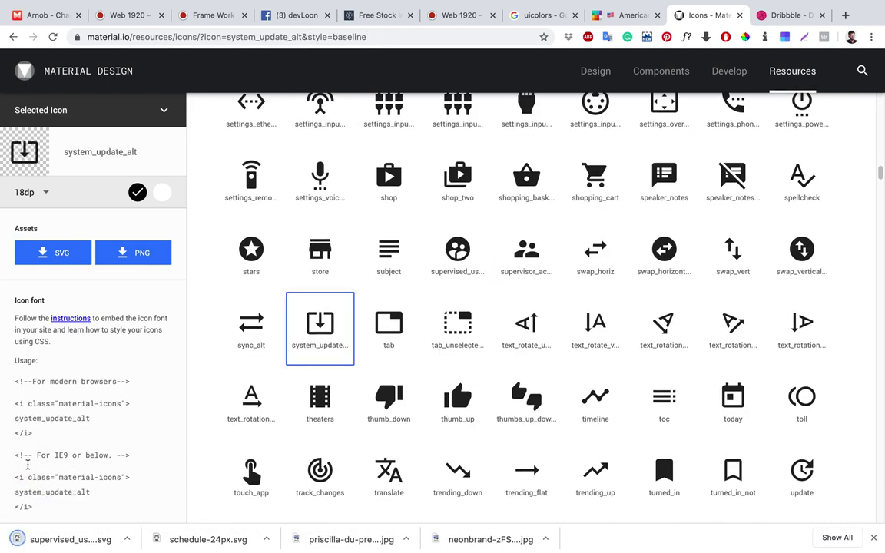
left_click(66, 254)
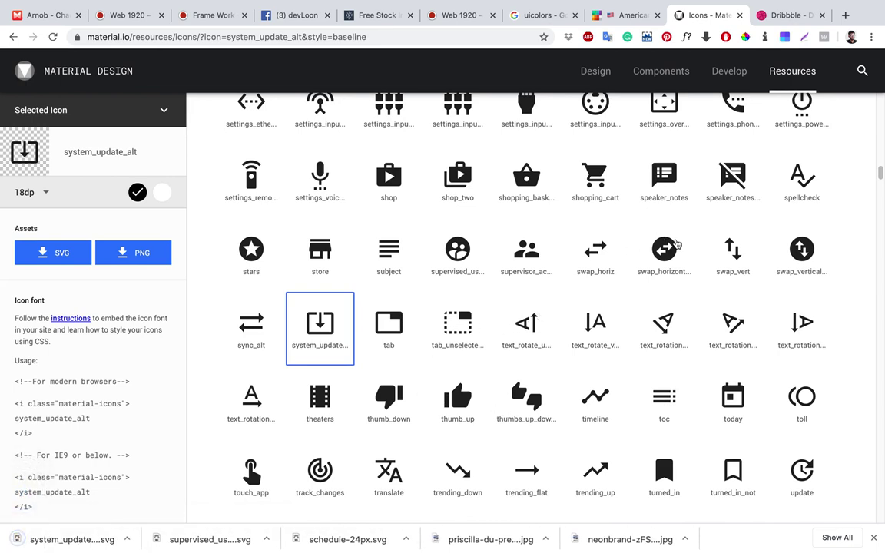
left_click(588, 178)
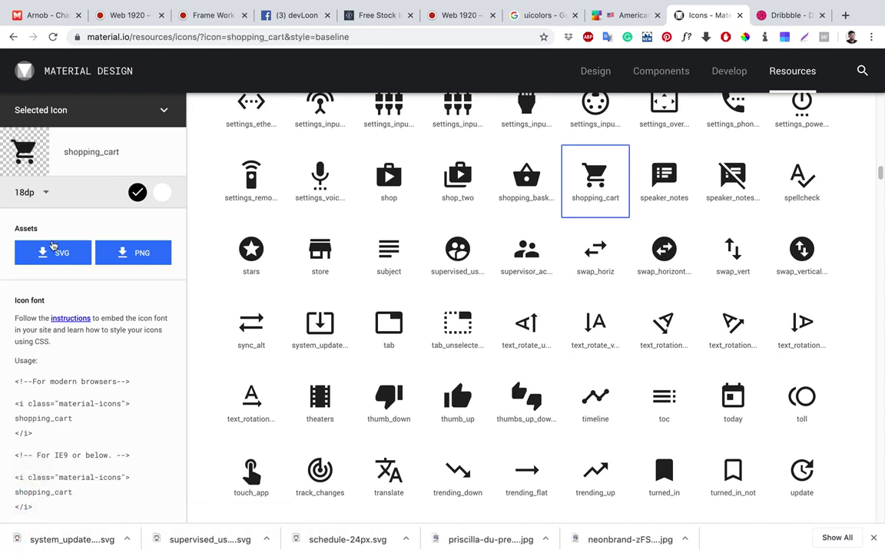
left_click(52, 244)
Look through the Av and Communication icon categories for more feature icons, selecting video_library for a preview.
scroll(615, 320, "down", 5)
scroll(614, 316, "up", 6)
scroll(615, 318, "down", 15)
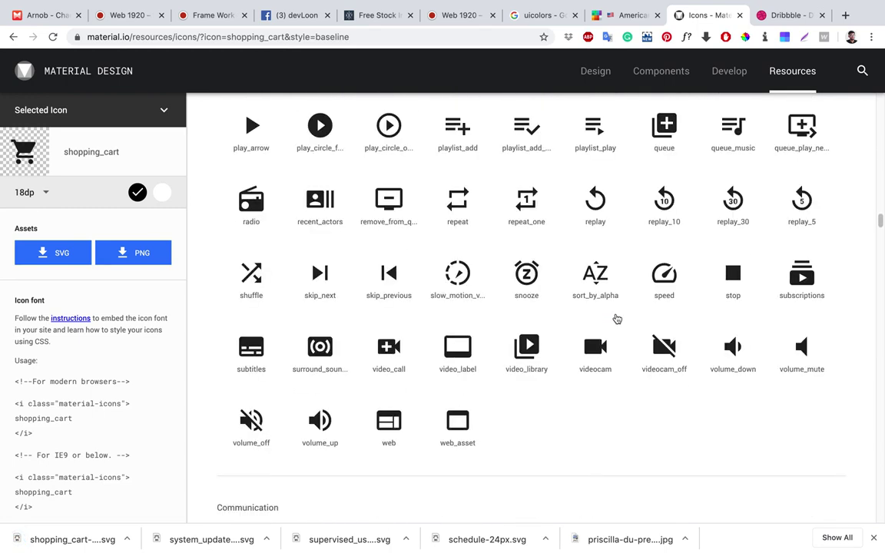
scroll(492, 351, "down", 2)
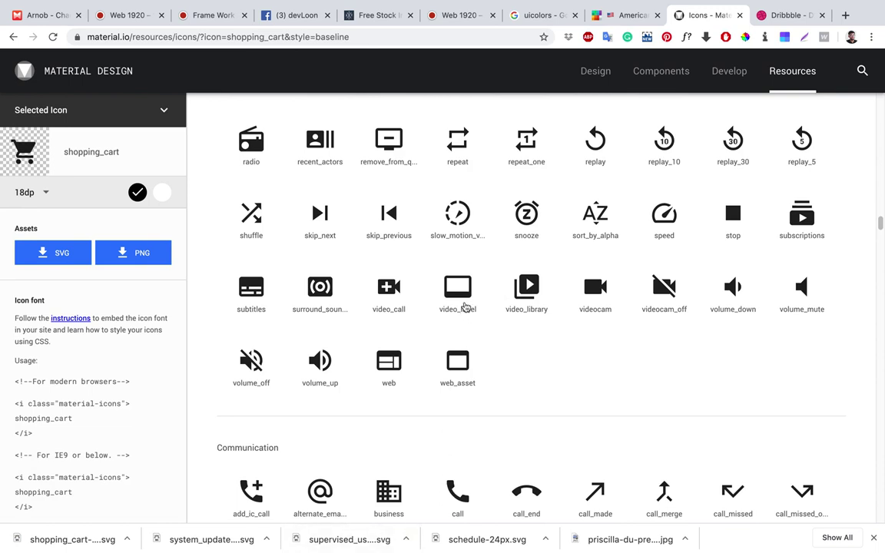
left_click(536, 294)
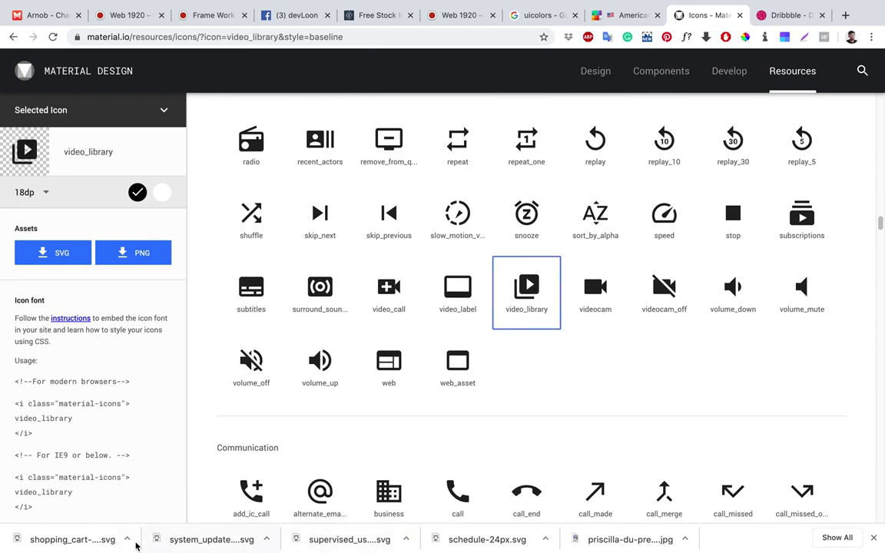
scroll(331, 368, "down", 10)
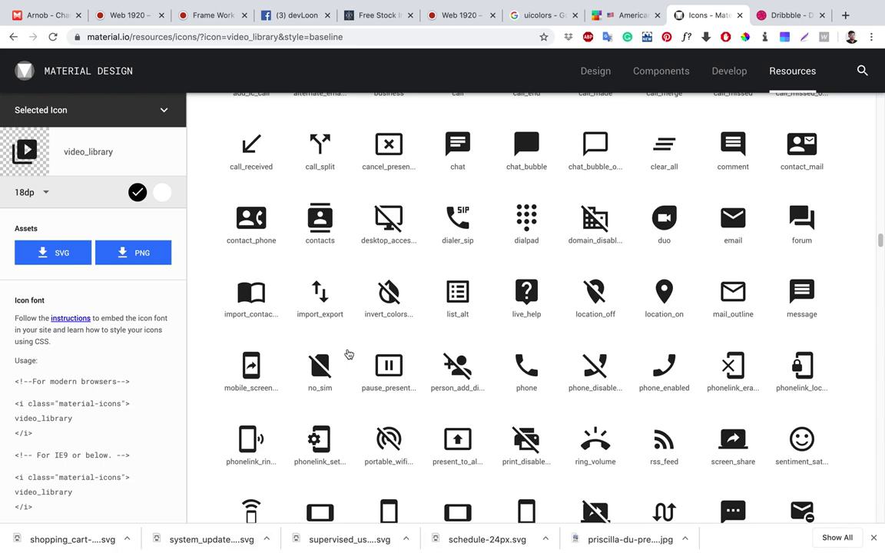
Show the downloaded shopping_cart SVG in Finder to check which icons are in the Downloads folder.
left_click(128, 539)
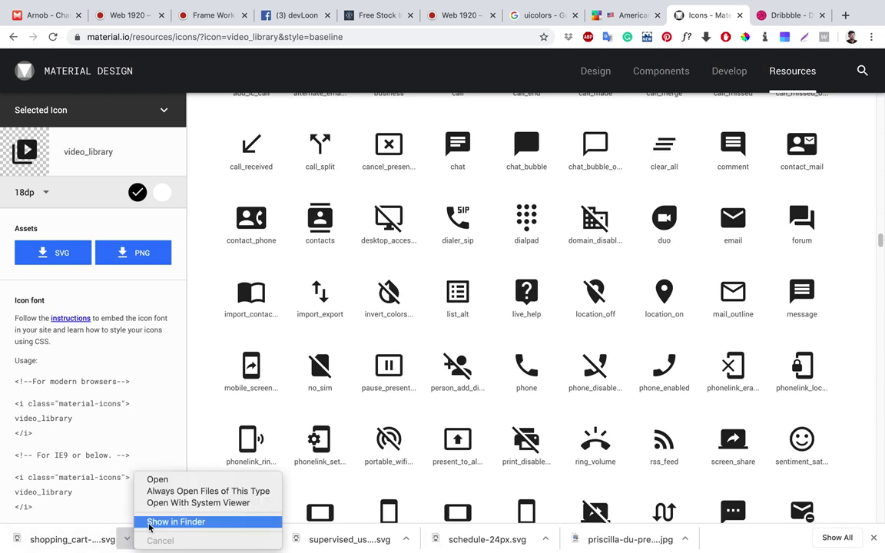
left_click(158, 523)
left_click(435, 235)
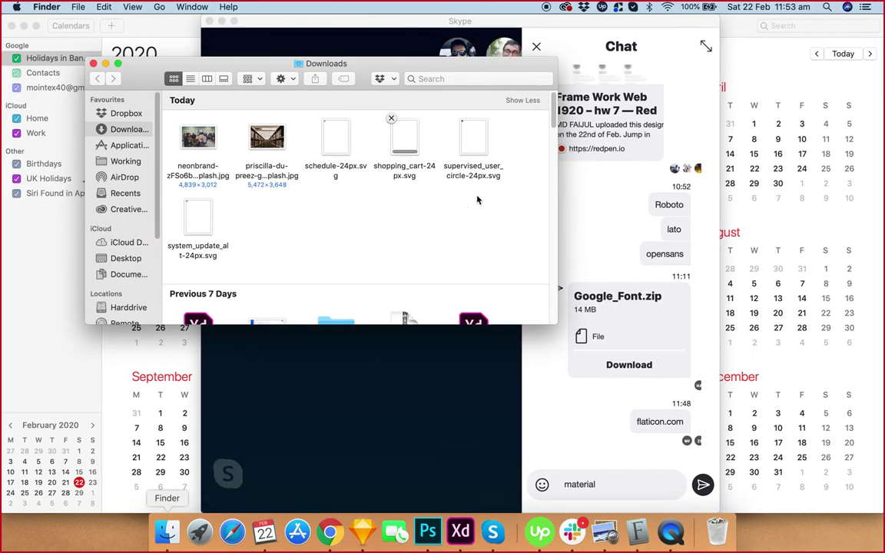
Return to the Material icons page in Chrome and preview the list_alt and mail_outline icons in the Communication category.
left_click(330, 531)
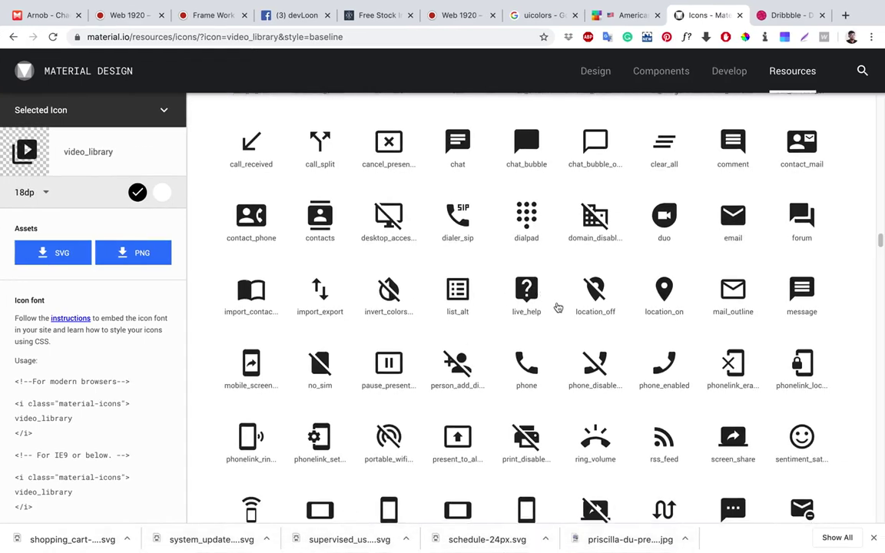
left_click(459, 300)
scroll(476, 369, "down", 3)
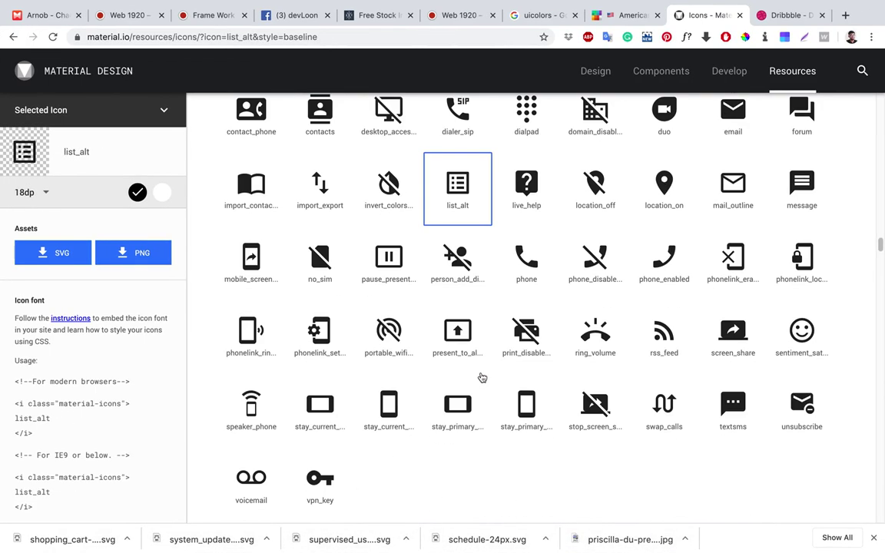
scroll(714, 351, "up", 5)
scroll(714, 351, "down", 3)
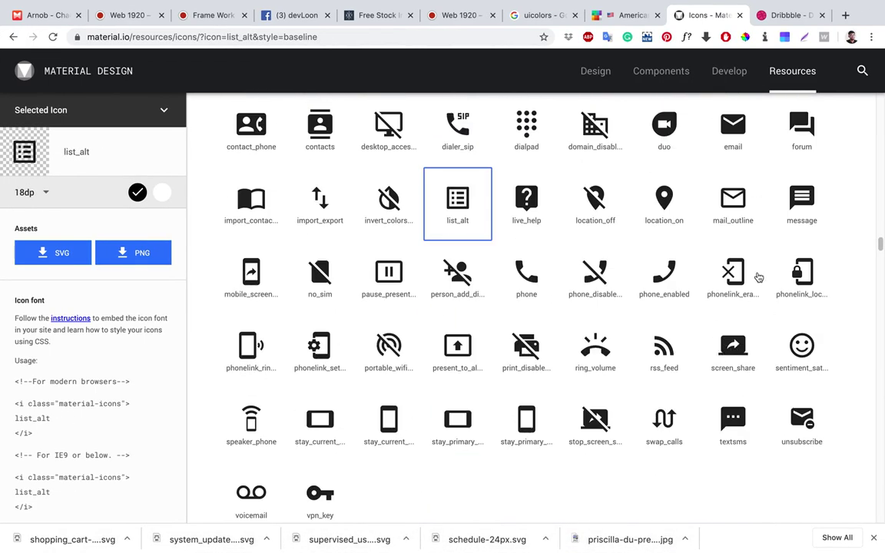
left_click(739, 201)
Go back to the Action icons and download the thumb_up icon as SVG.
scroll(678, 213, "up", 8)
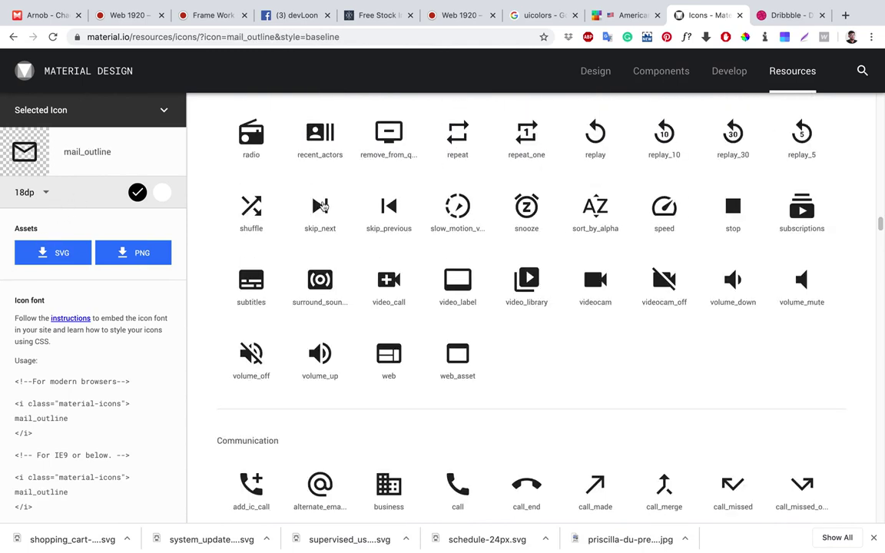
scroll(629, 205, "up", 10)
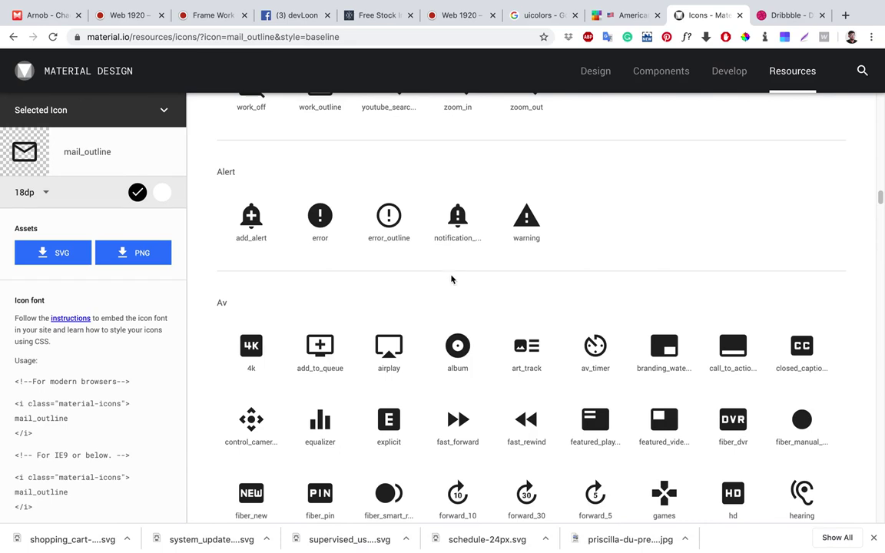
scroll(463, 286, "up", 1)
scroll(519, 221, "up", 10)
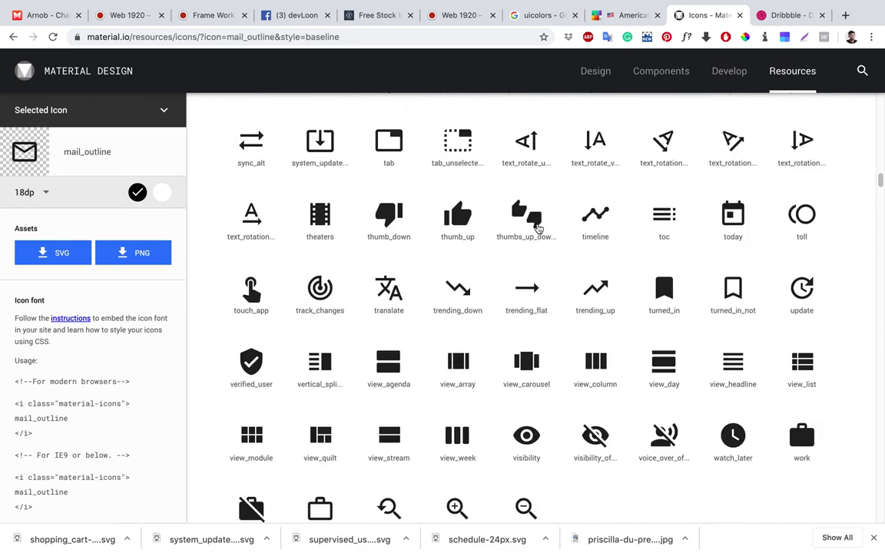
left_click(467, 259)
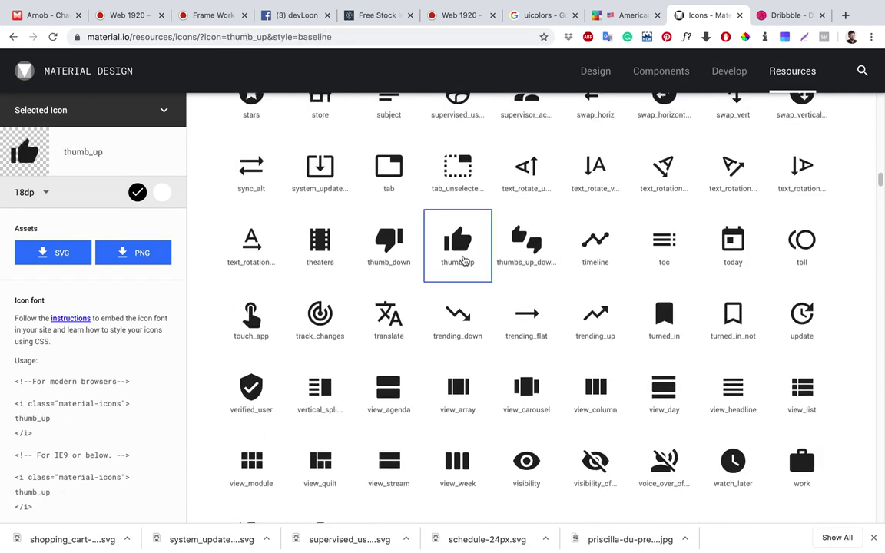
left_click(58, 254)
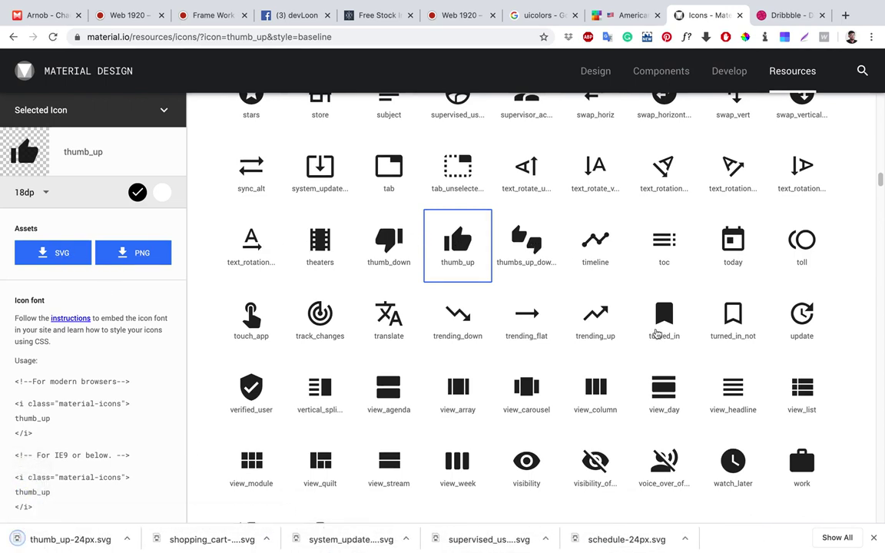
Download the today and shop icons as SVG files.
left_click(726, 250)
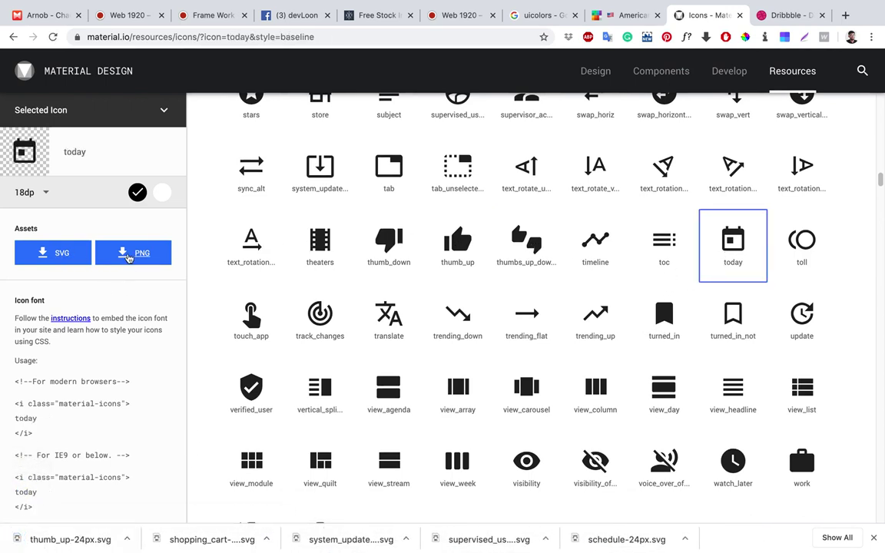
left_click(69, 266)
scroll(369, 177, "up", 3)
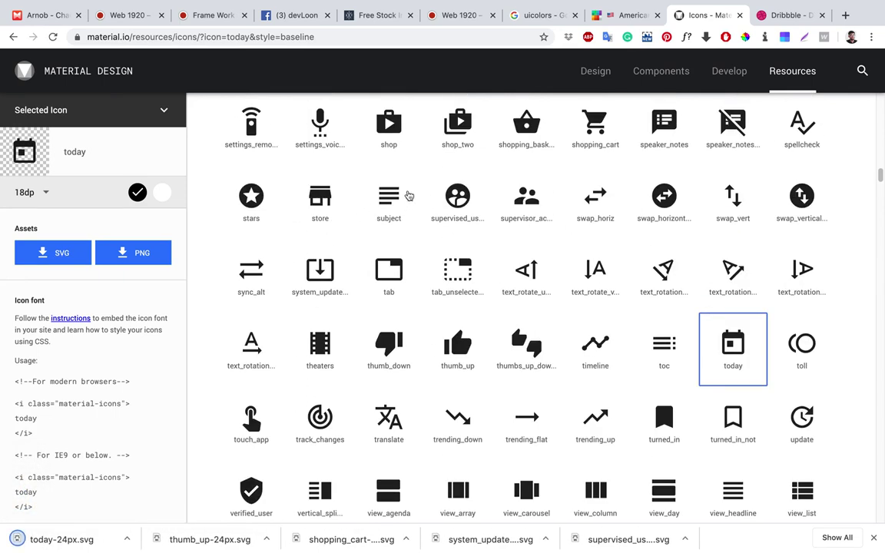
left_click(387, 121)
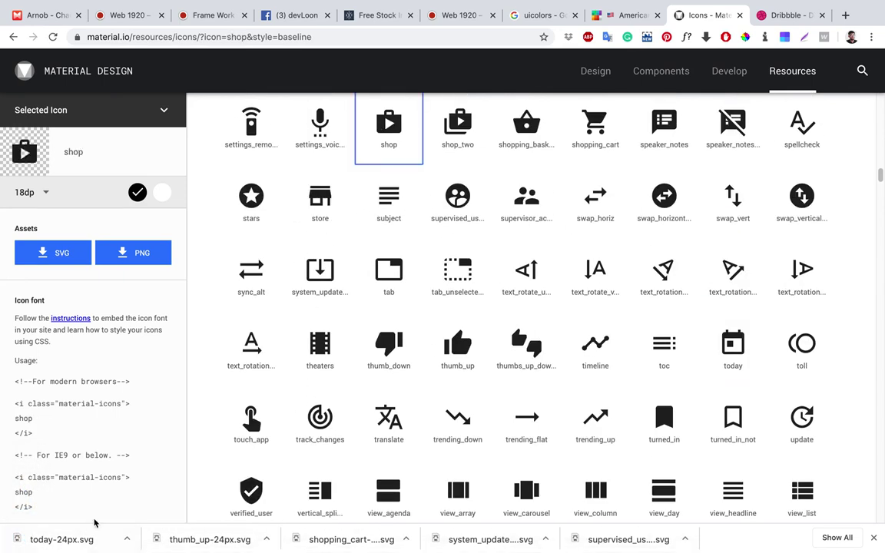
left_click(83, 267)
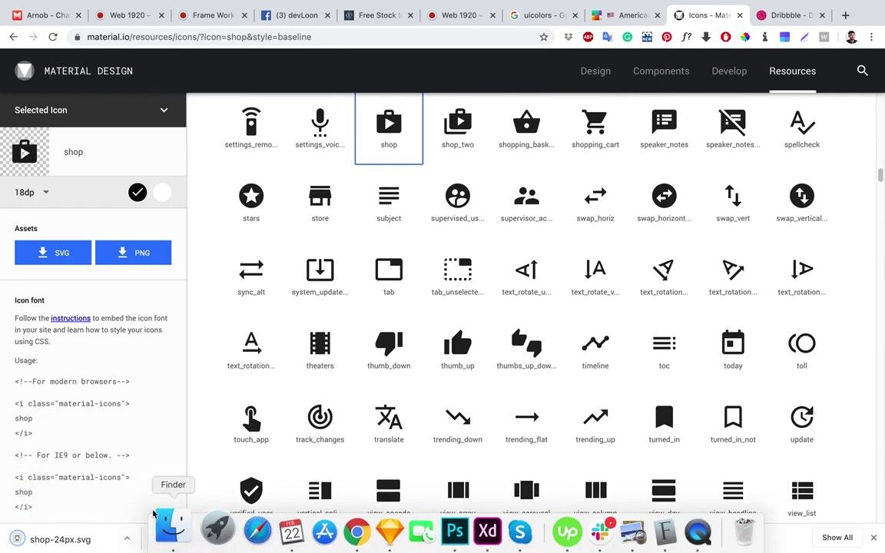
Import the downloaded shop, schedule, today, thumb_up and system_update_alt SVG files from Finder into the Adobe XD design beside Feature Three.
left_click(128, 539)
left_click(146, 522)
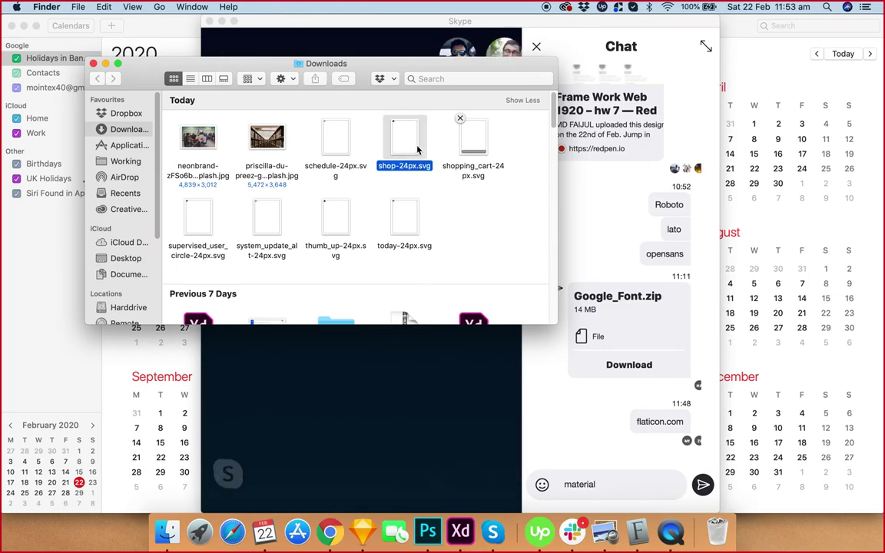
left_click(333, 143, "super")
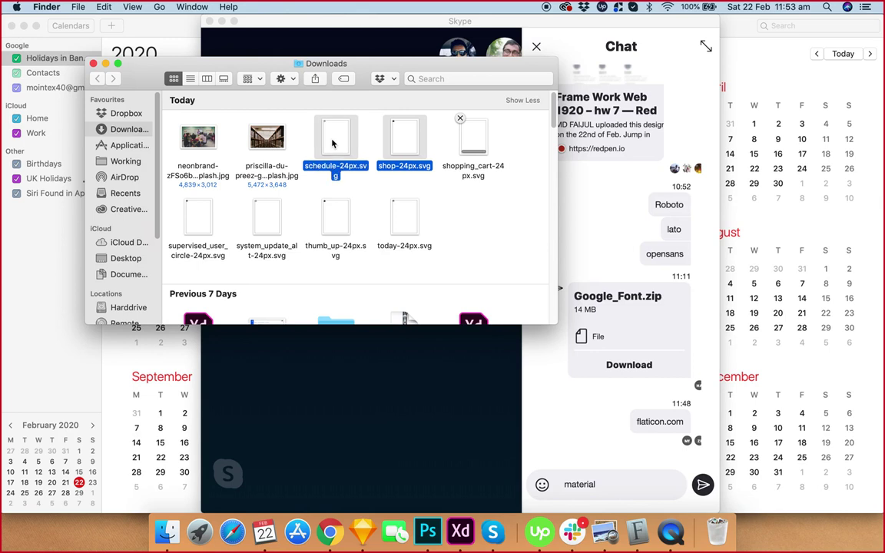
left_click(419, 223, "super")
left_click(342, 227, "super")
left_click(277, 233, "super")
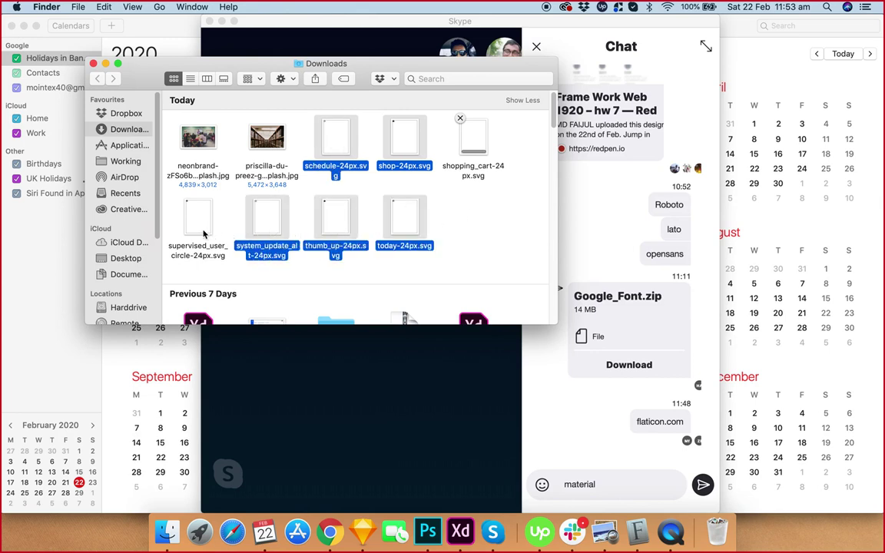
left_click_drag(415, 326, 460, 531)
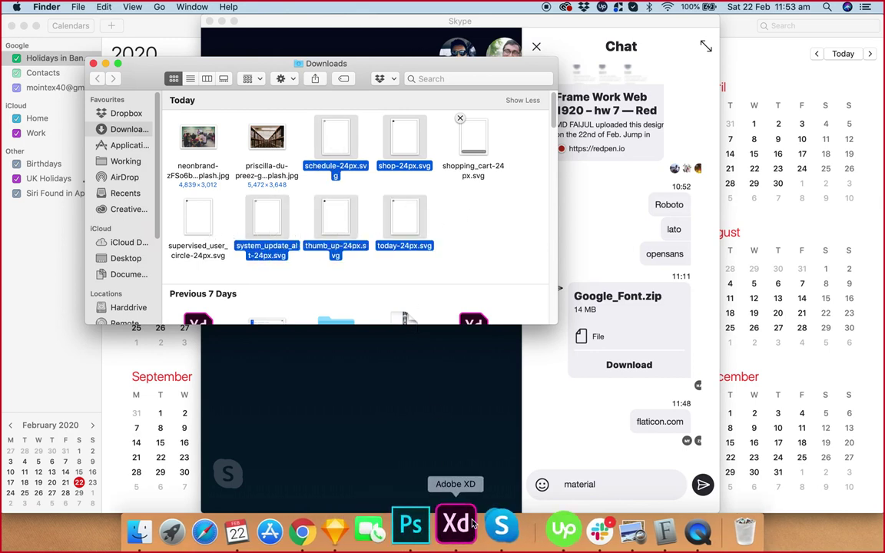
left_click(628, 330)
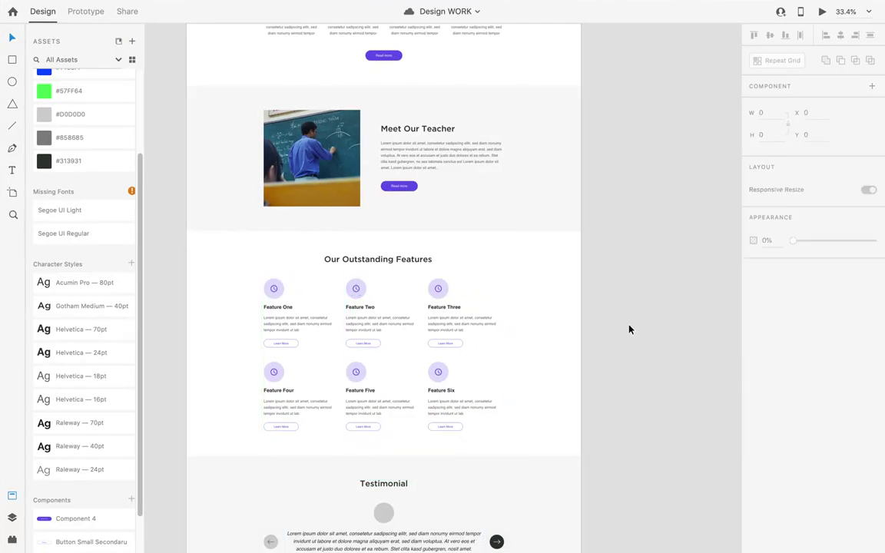
scroll(629, 330, "up", 3)
scroll(591, 332, "up", 3)
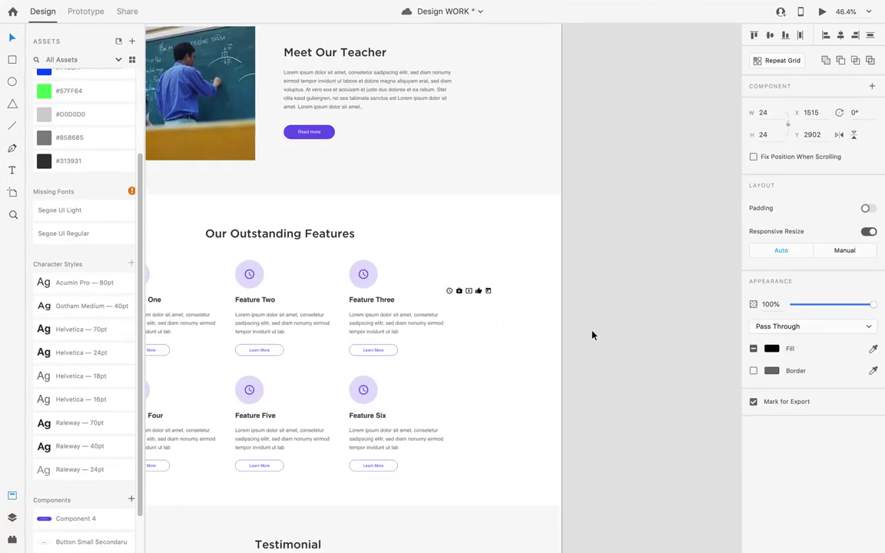
Save the design and check the imported clock and shop icons beside Feature Three.
left_click(566, 289)
scroll(572, 277, "left", 5)
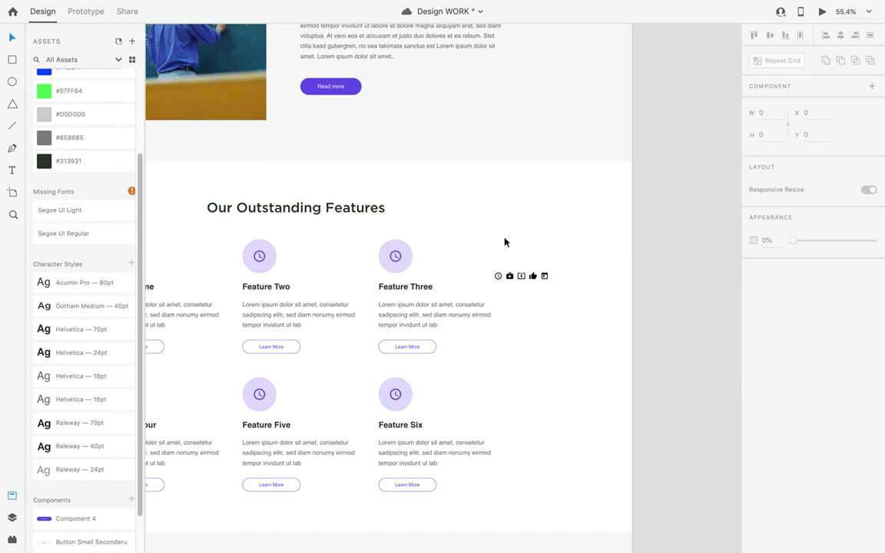
scroll(506, 220, "up", 3)
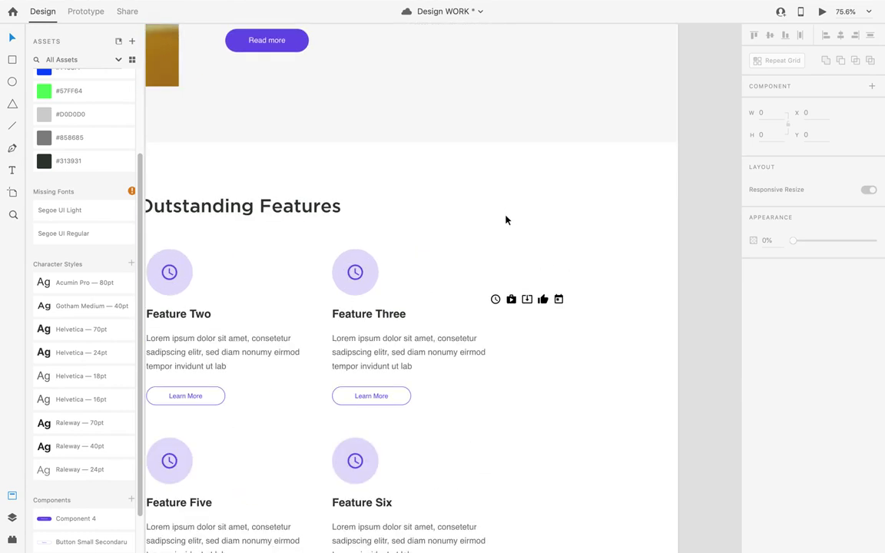
key("super+s")
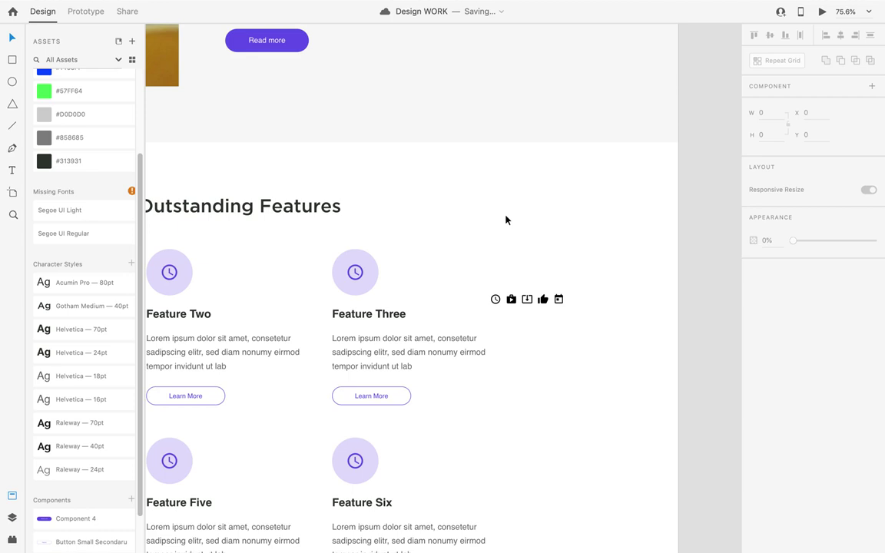
scroll(505, 221, "up", 5)
scroll(502, 340, "down", 2)
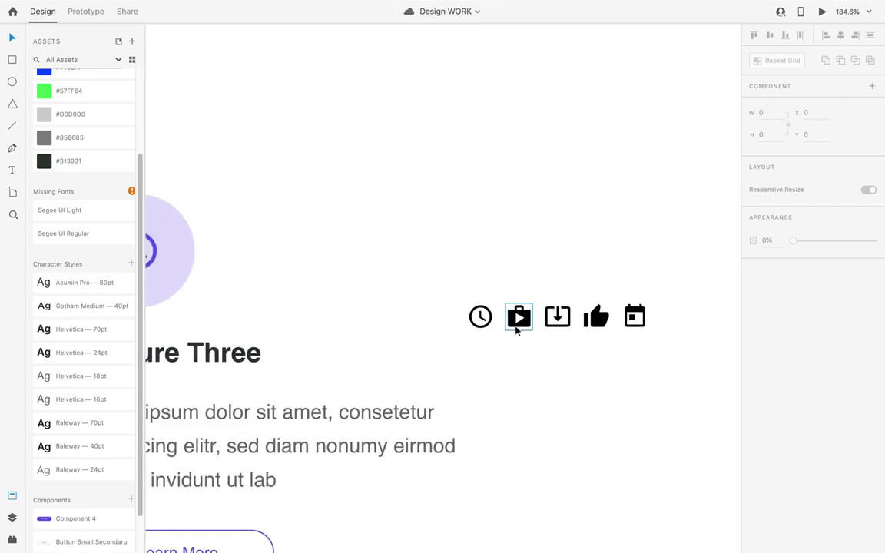
left_click(484, 319)
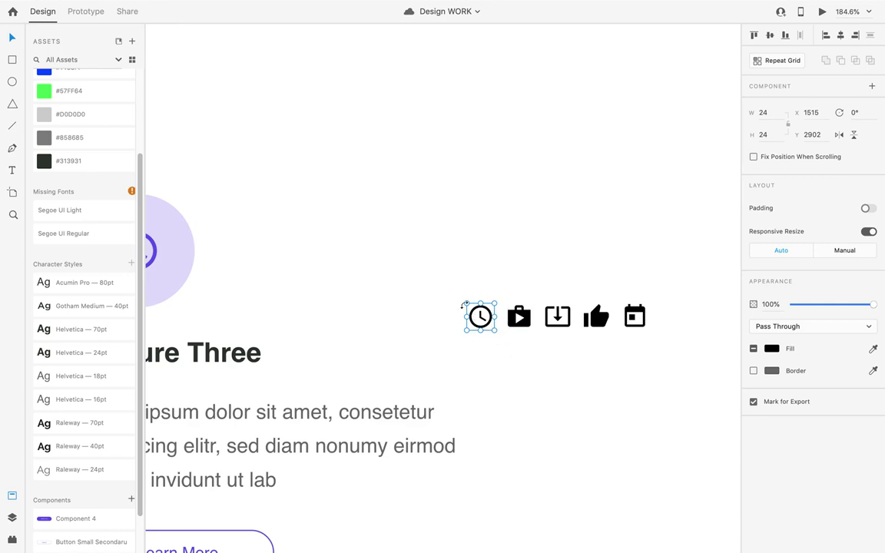
left_click(507, 316)
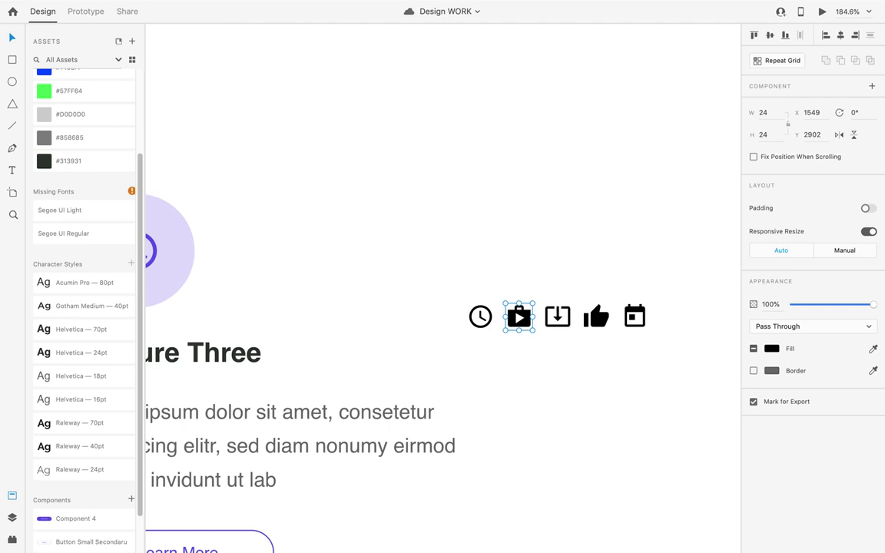
Switch to Chrome and load flaticon.com in place of the Dribbble page.
mouse_move(369, 538)
left_click(337, 532)
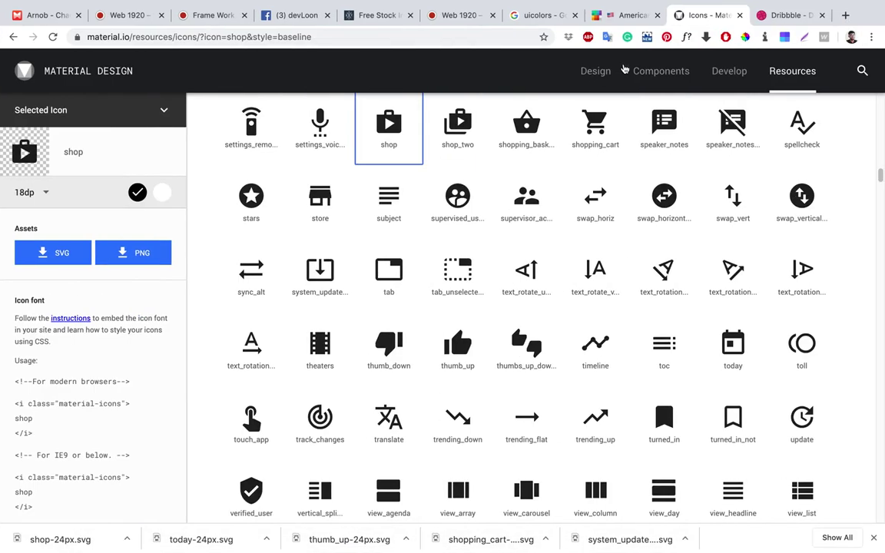
left_click(791, 14)
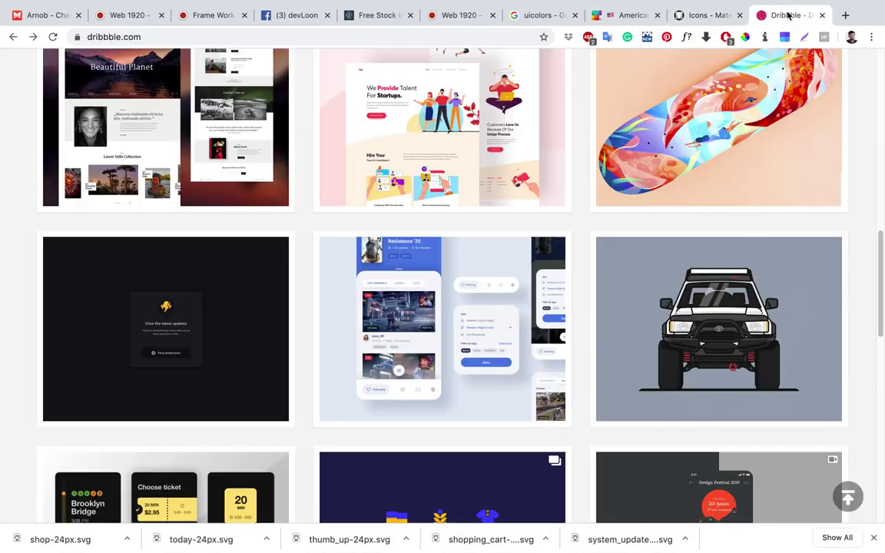
left_click(453, 31)
type("flaticon")
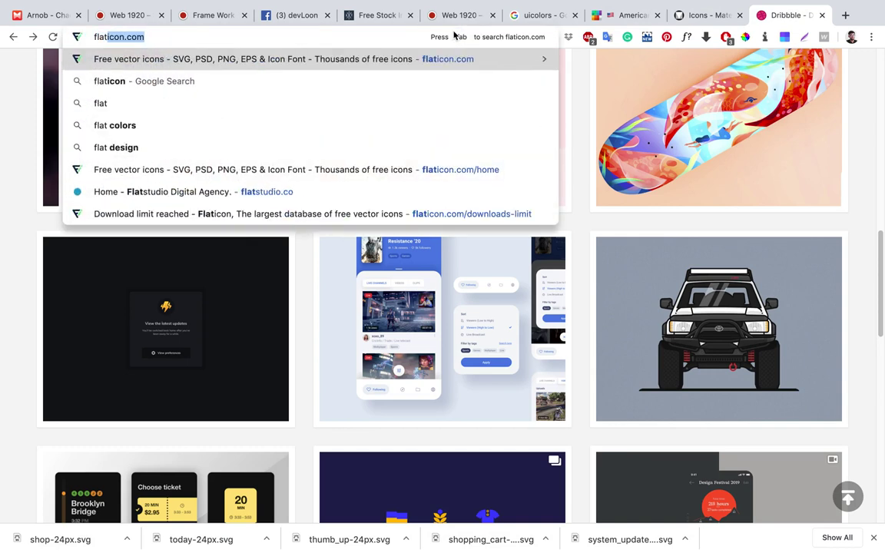
key("Return")
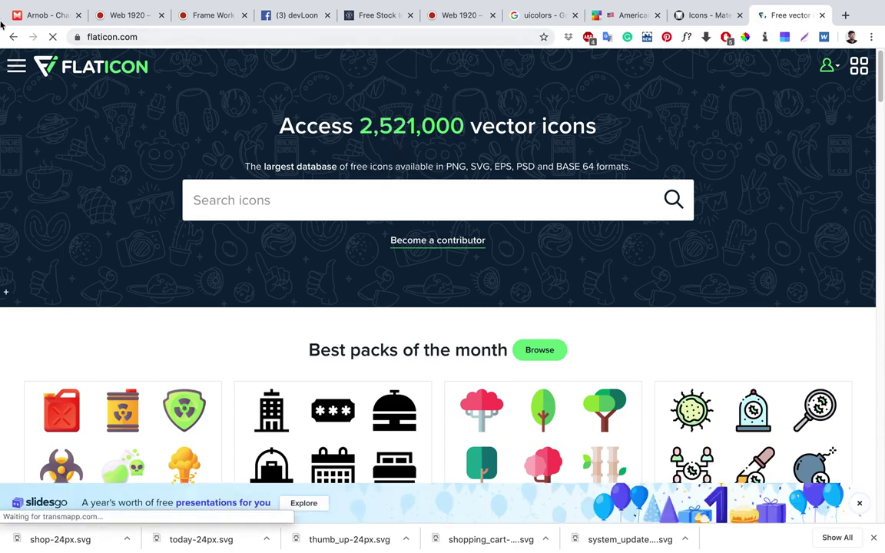
scroll(328, 228, "down", 3)
scroll(323, 218, "up", 2)
scroll(324, 218, "up", 2)
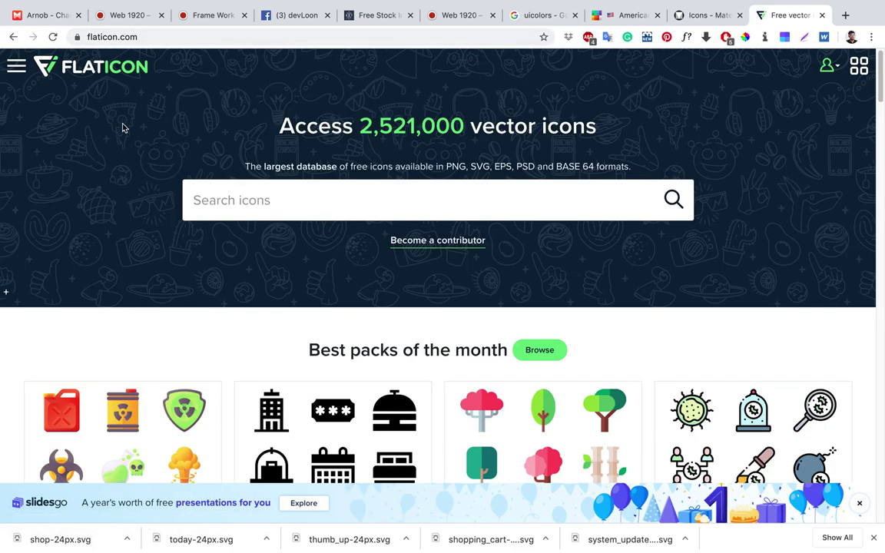
Open Flaticon's icon packs and browse the available sets.
left_click(15, 68)
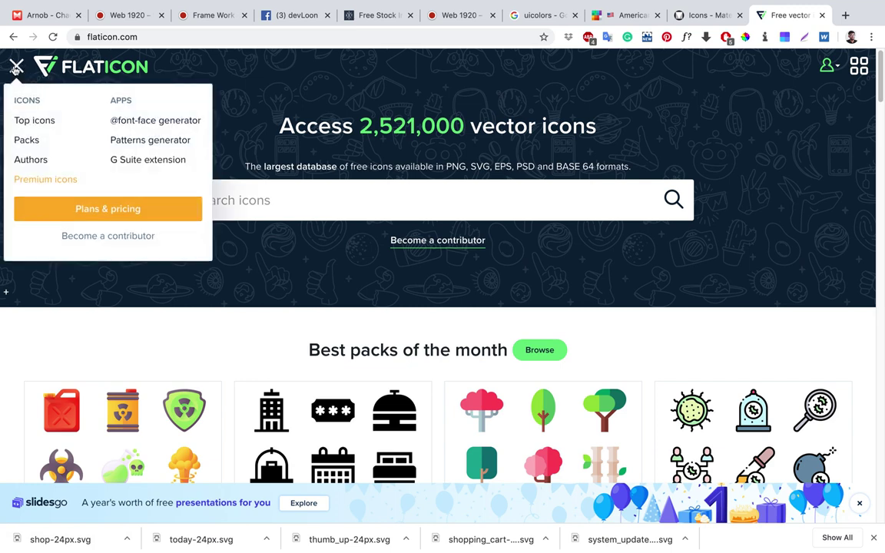
left_click(34, 144)
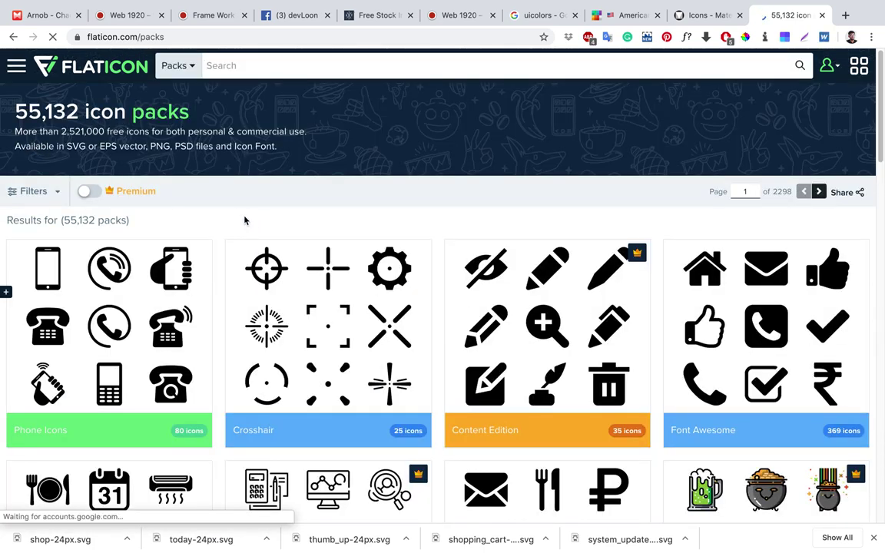
scroll(632, 250, "down", 2)
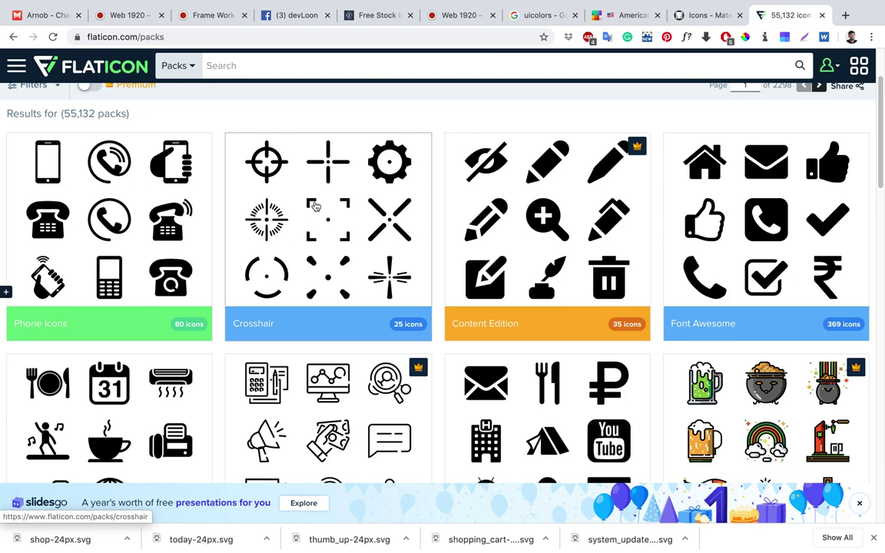
scroll(328, 215, "down", 1)
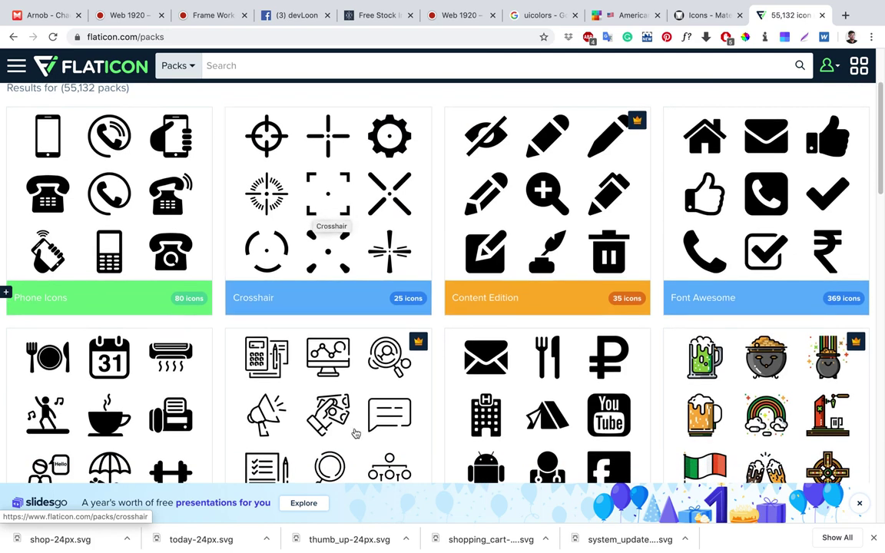
scroll(362, 435, "down", 2)
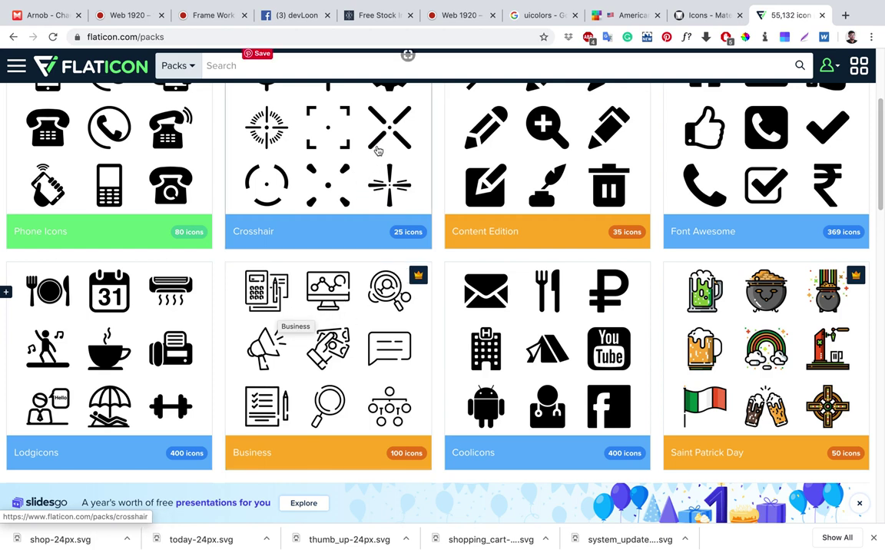
scroll(391, 156, "down", 1)
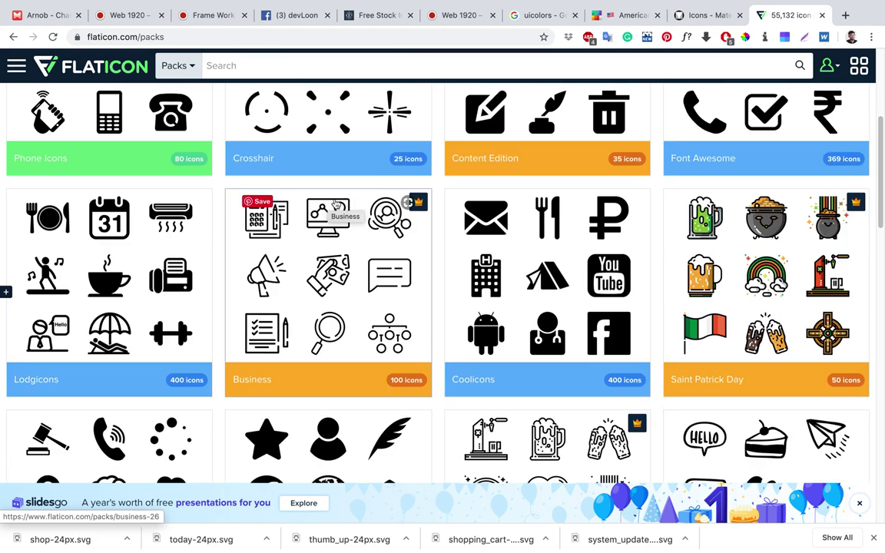
Open the Business icon pack, preview its Money icon and return to the pack.
left_click(350, 294)
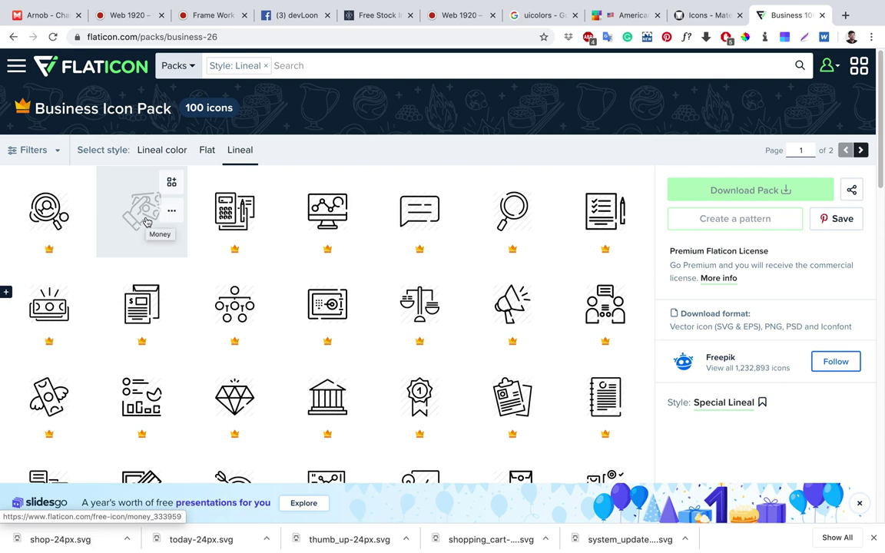
left_click(145, 219)
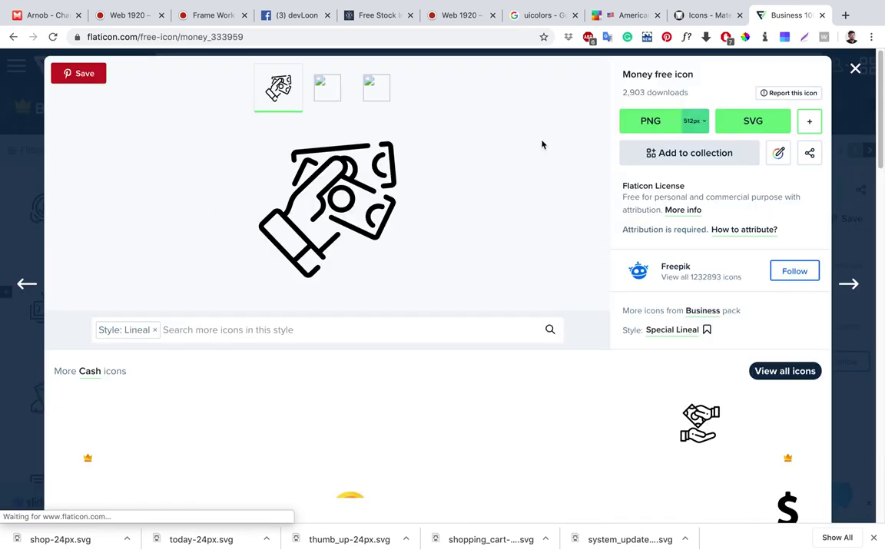
left_click(855, 69)
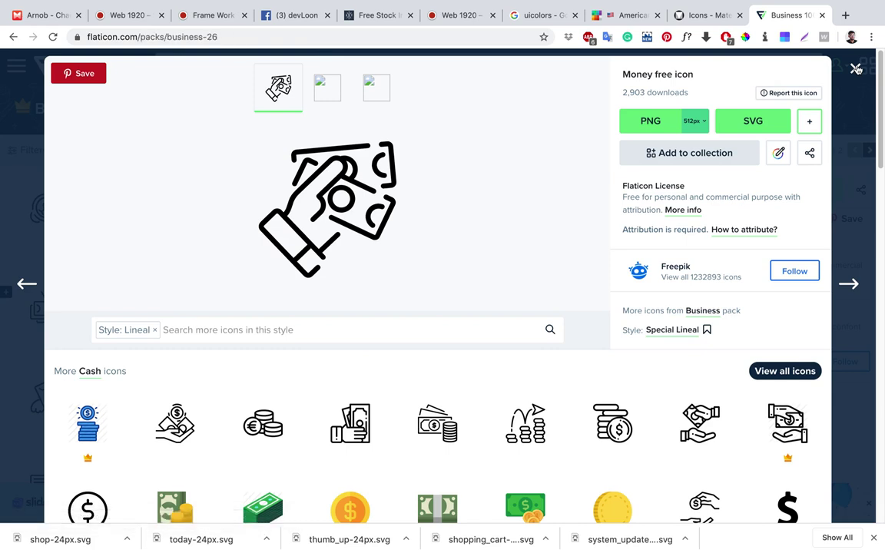
scroll(211, 287, "down", 1)
left_click(784, 146)
scroll(784, 159, "up", 1)
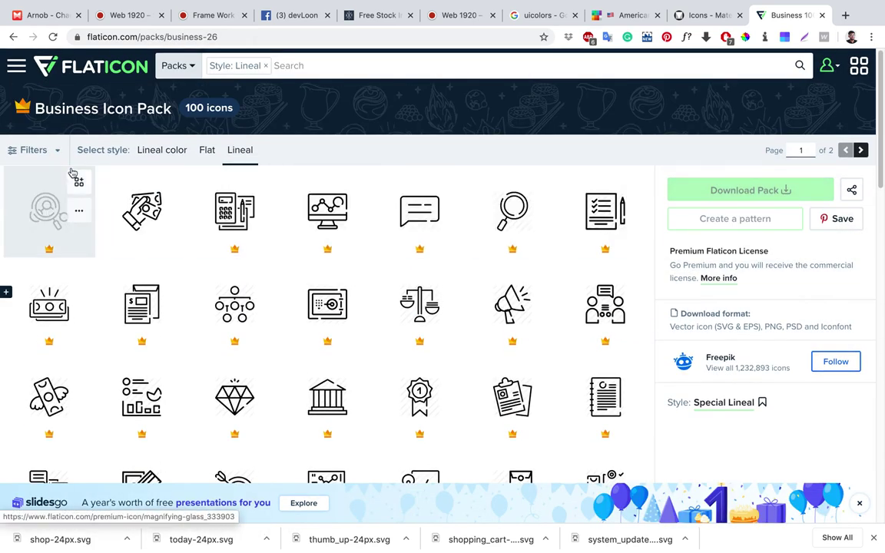
Go back to the list of icon packs and open the Ventures pack.
left_click(15, 71)
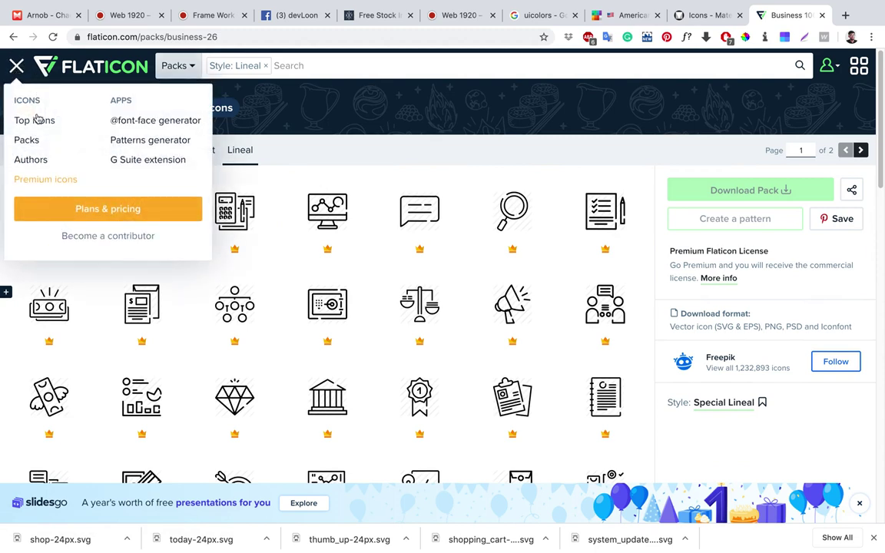
left_click(34, 141)
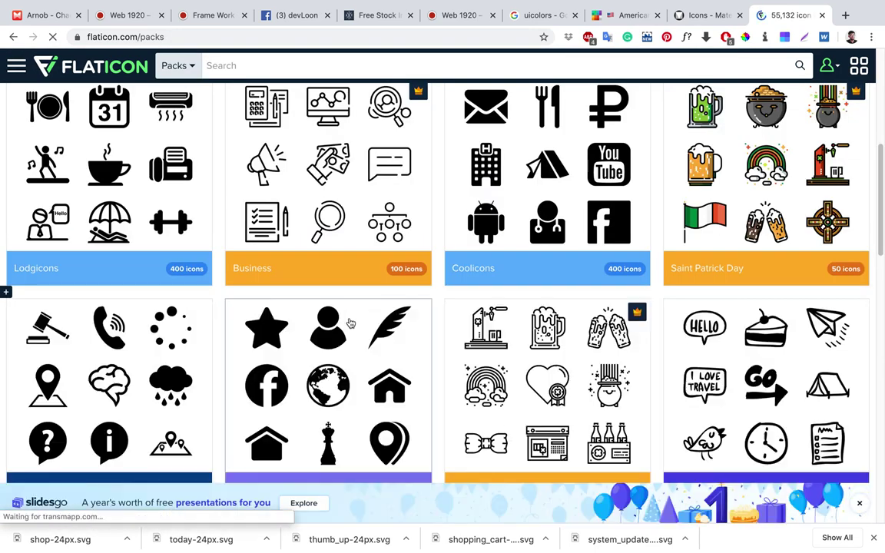
scroll(350, 322, "down", 5)
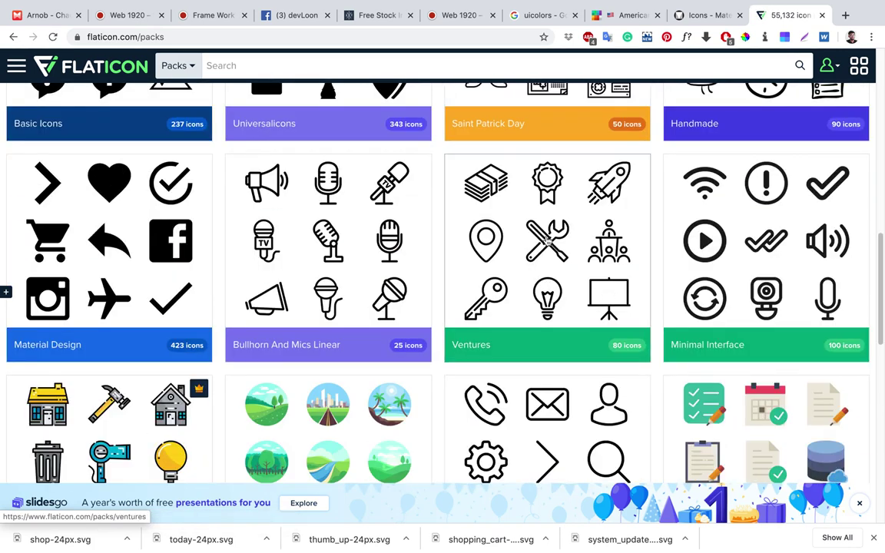
left_click(543, 233)
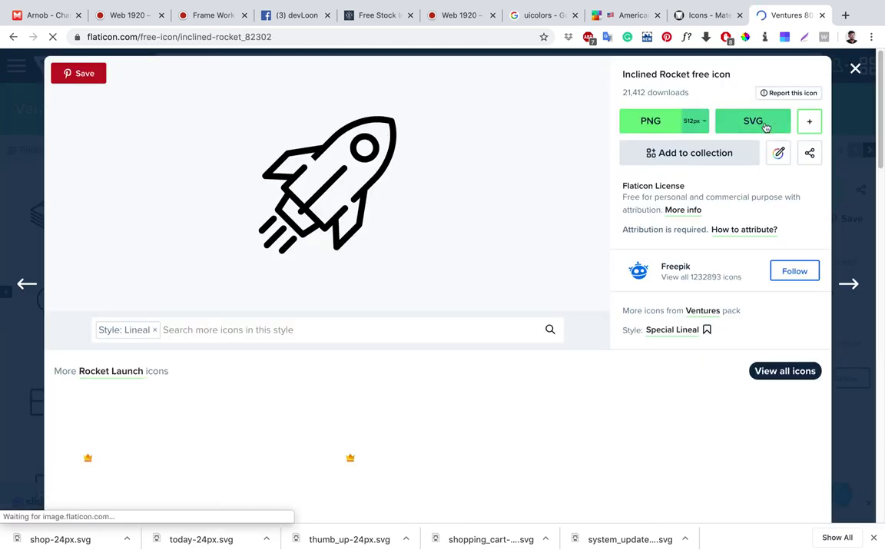
Download the Inclined Rocket icon as SVG, copy the attribution text and dismiss the attribution reminder.
left_click(753, 121)
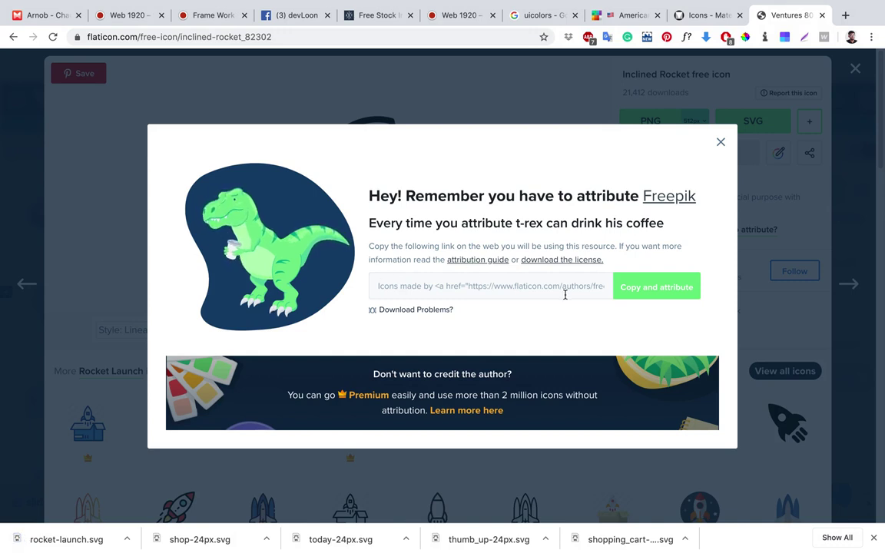
left_click(618, 286)
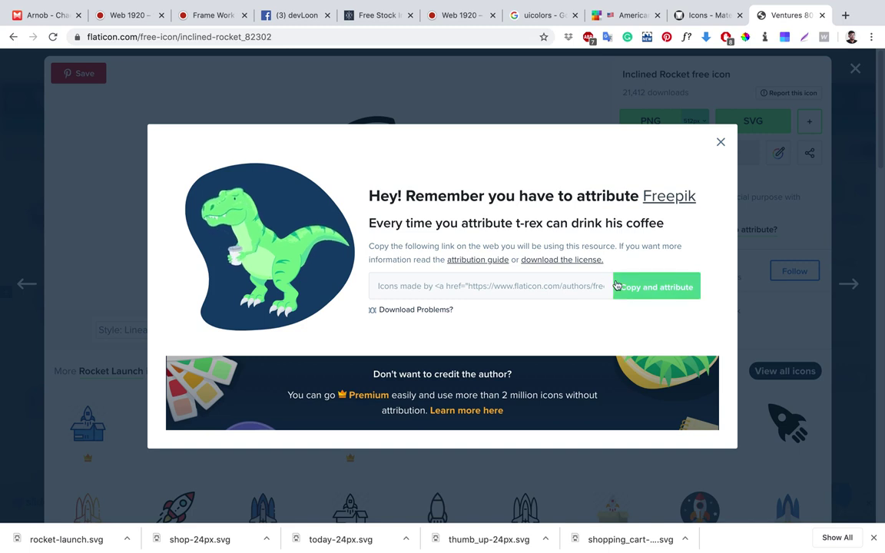
left_click(652, 288)
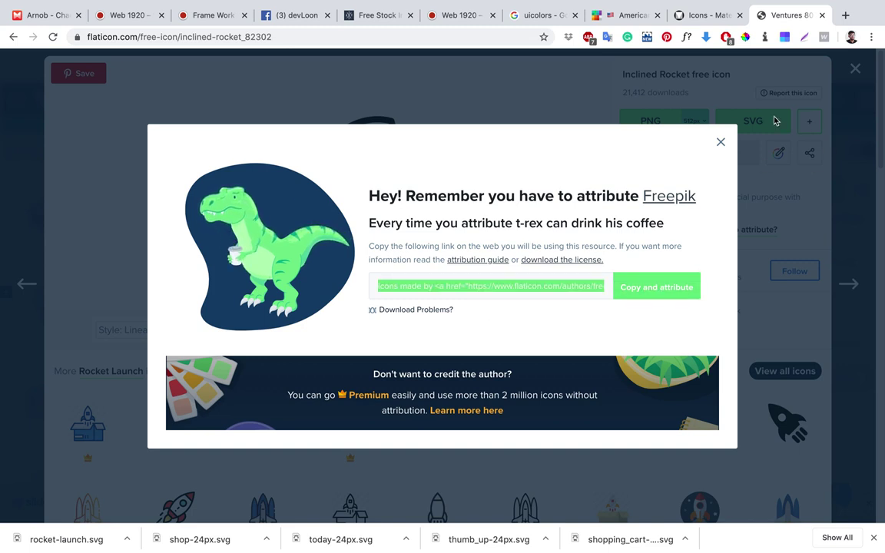
left_click(848, 92)
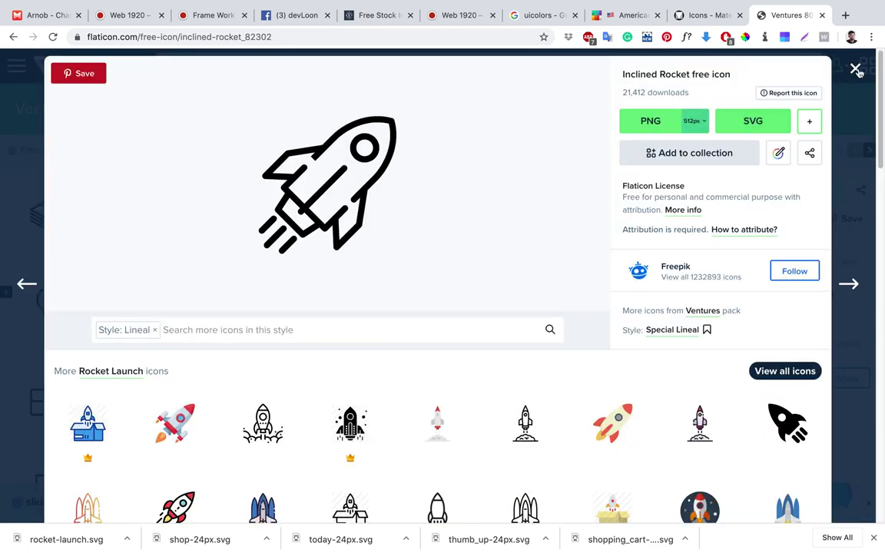
Close the Inclined Rocket preview and look through the icons in the Ventures pack.
left_click(855, 69)
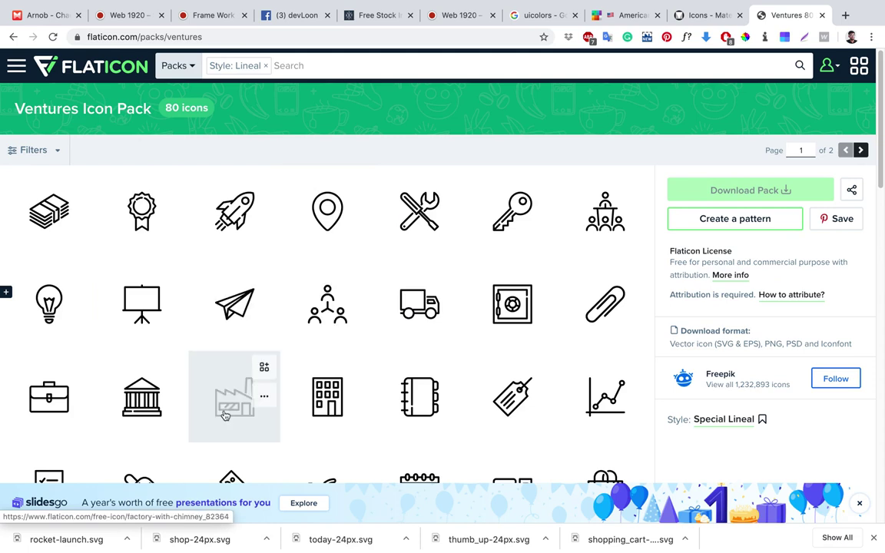
scroll(433, 245, "down", 2)
scroll(451, 190, "up", 1)
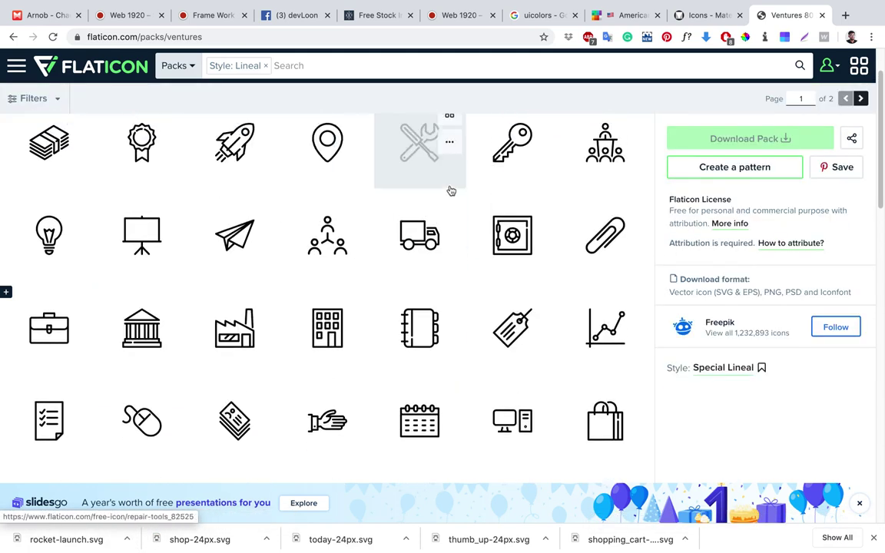
scroll(451, 191, "up", 1)
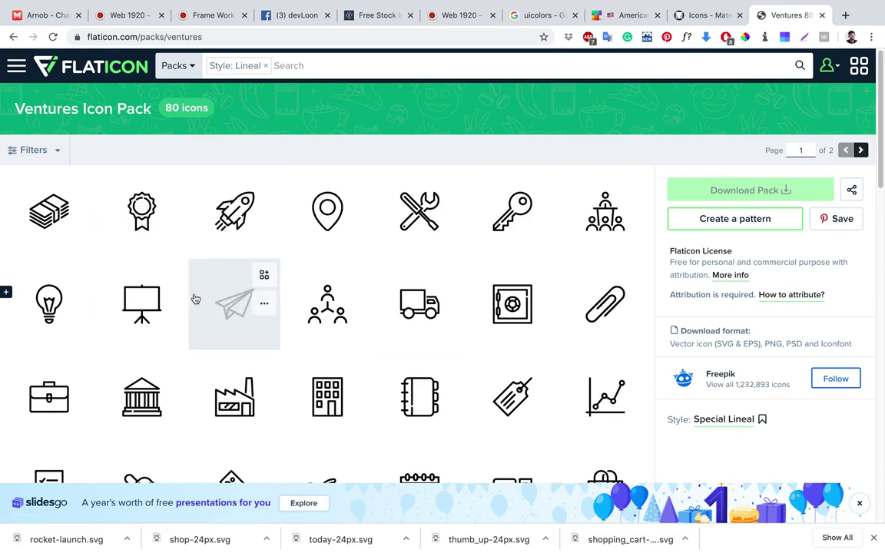
Search Flaticon for "education" icons with the Lineal style filter kept on.
left_click(505, 67)
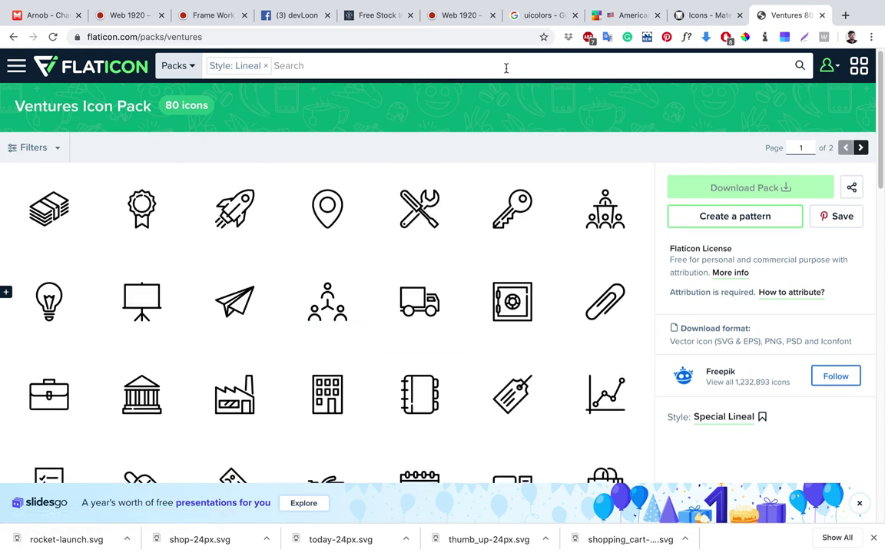
type("educat")
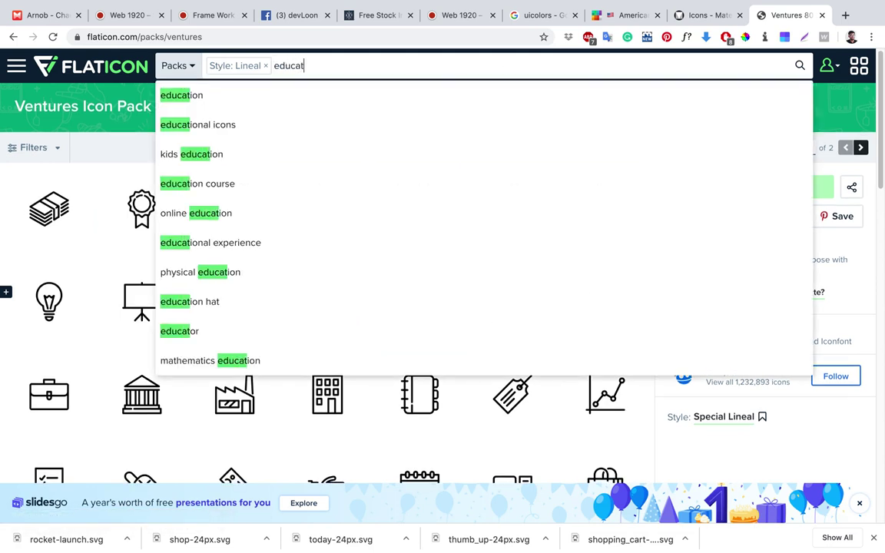
type("uin")
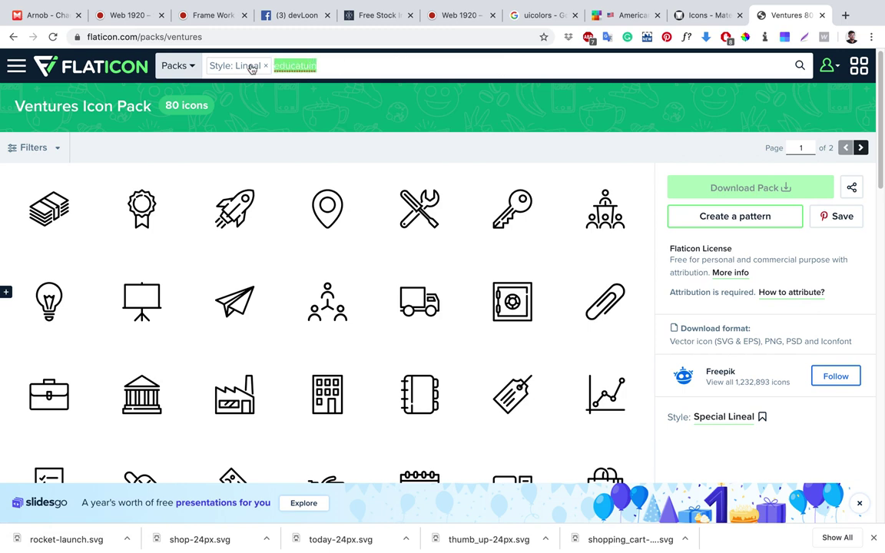
type("du")
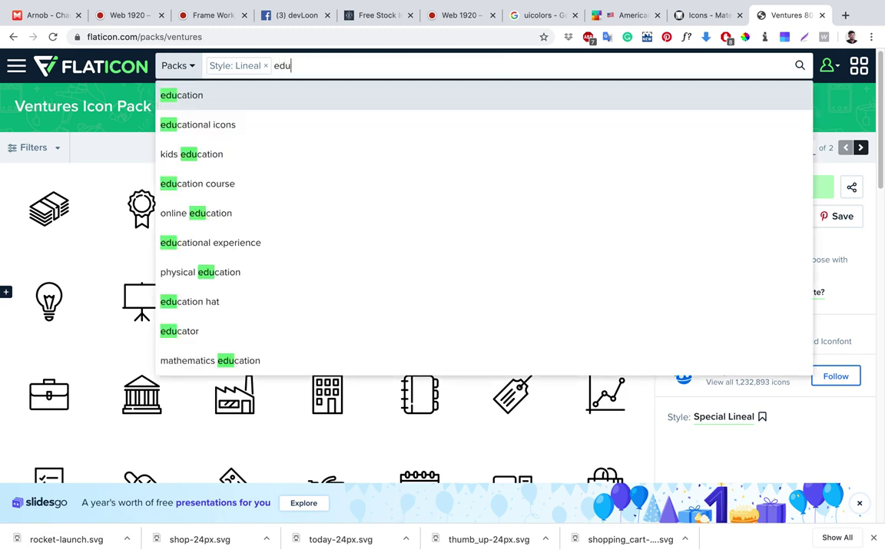
type("cation")
key("Return")
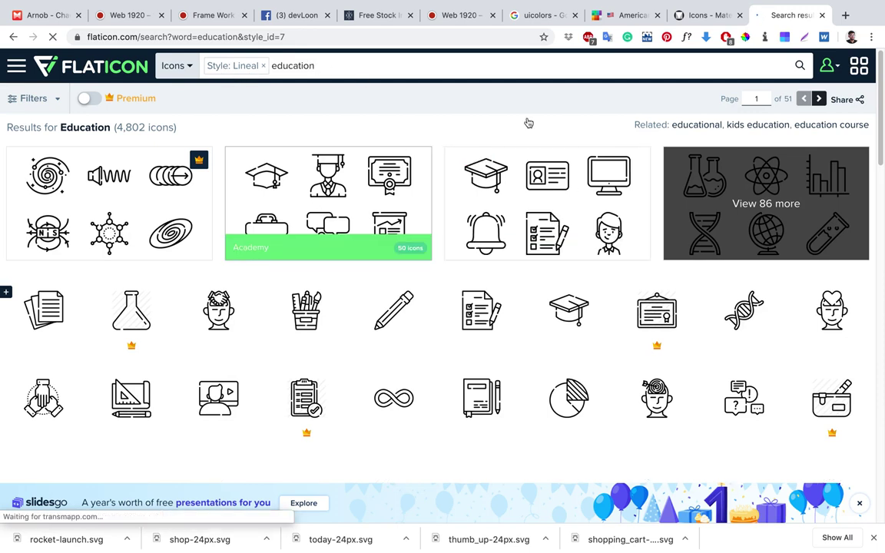
Browse the education results for a suitable set, open the University icon pack and try to download the whole pack.
scroll(374, 273, "down", 1)
scroll(374, 272, "down", 5)
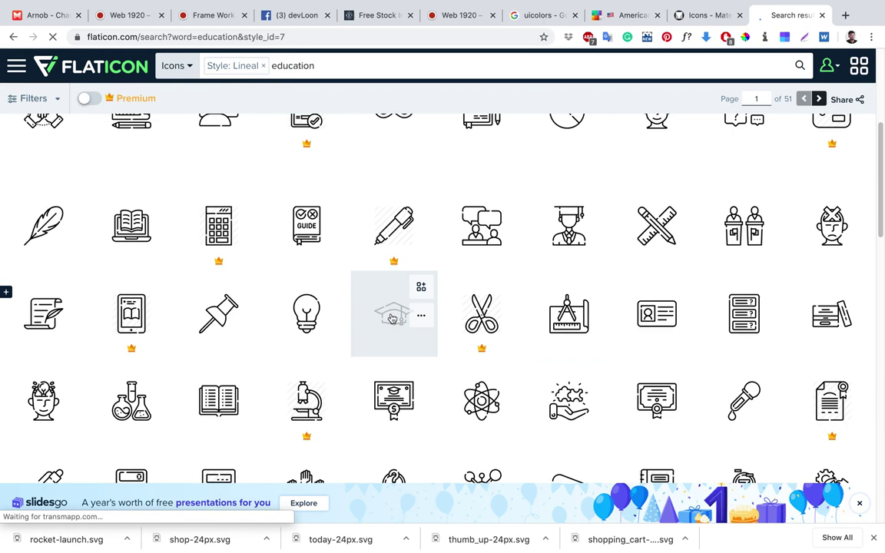
scroll(361, 319, "down", 5)
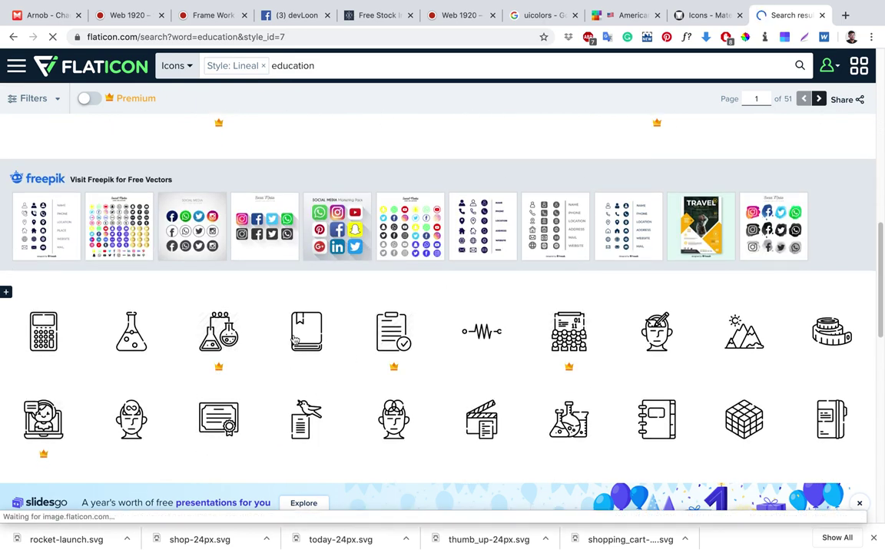
scroll(309, 332, "down", 3)
scroll(336, 322, "up", 15)
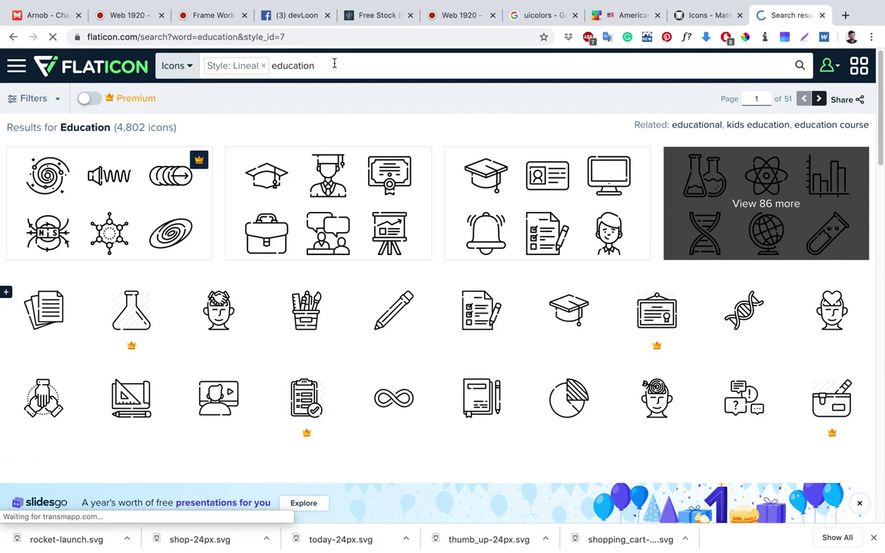
left_click(269, 65)
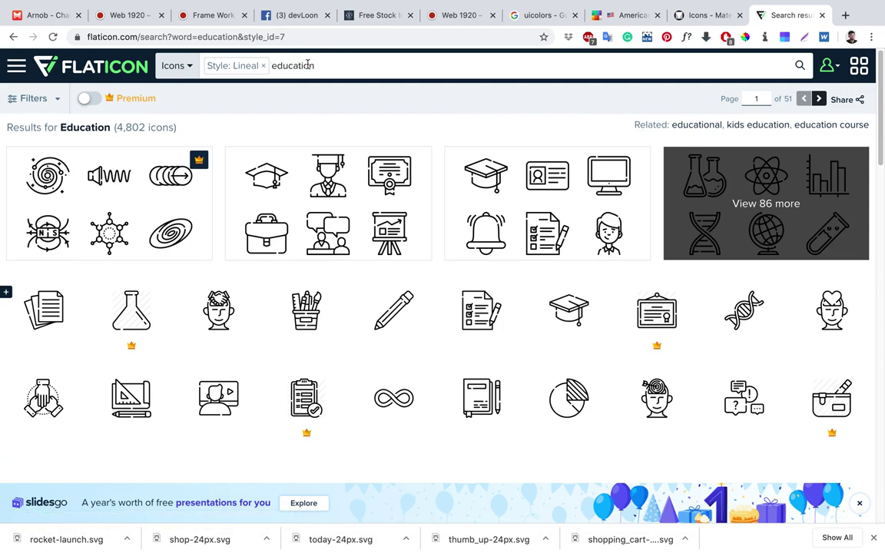
scroll(567, 300, "down", 2)
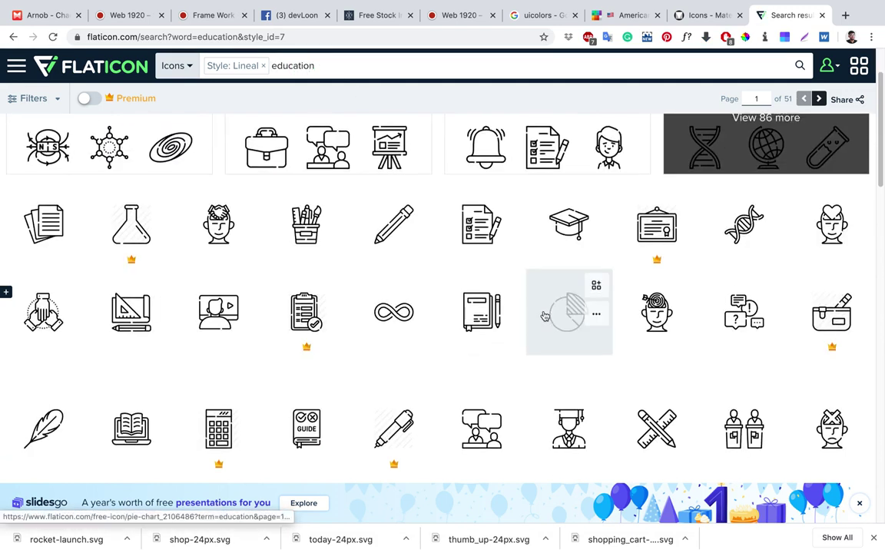
left_click(521, 136)
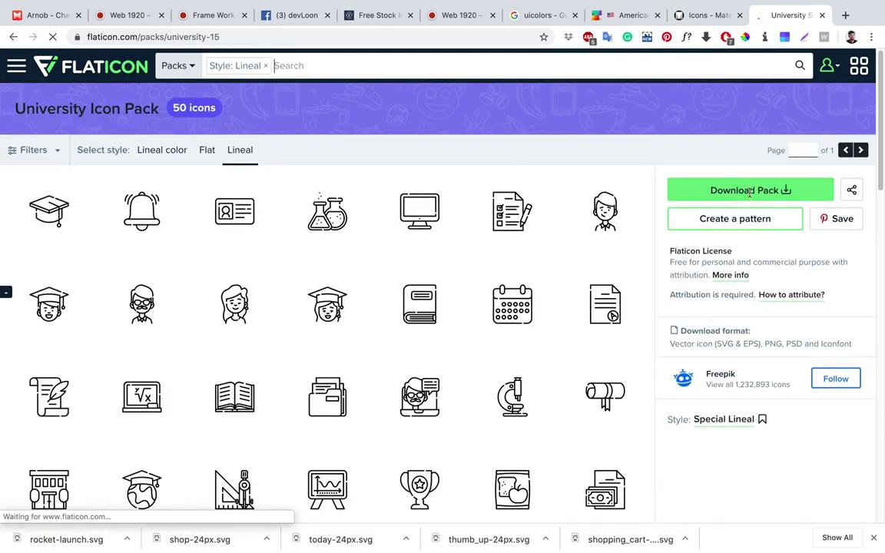
left_click(749, 191)
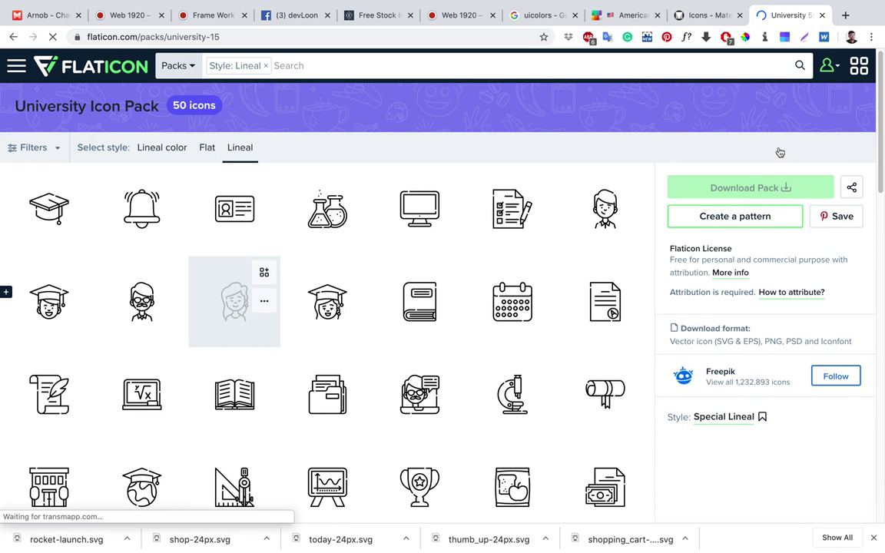
Download the open Book icon from the University pack as a free SVG and dismiss the attribution reminder.
scroll(484, 405, "down", 2)
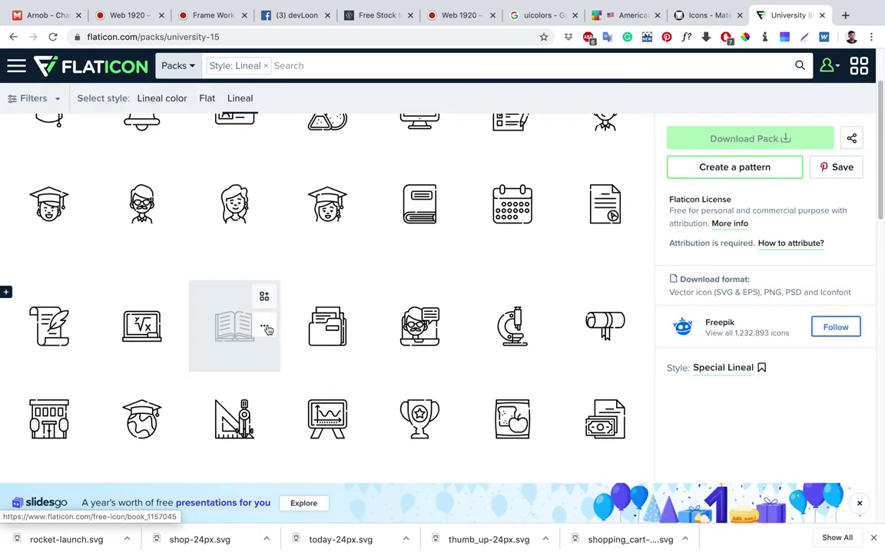
left_click(266, 329)
left_click(200, 413)
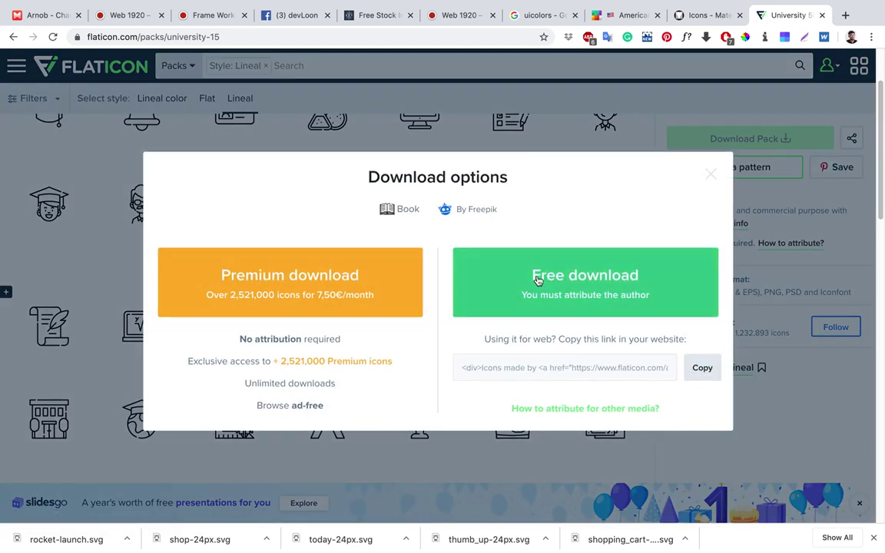
left_click(537, 280)
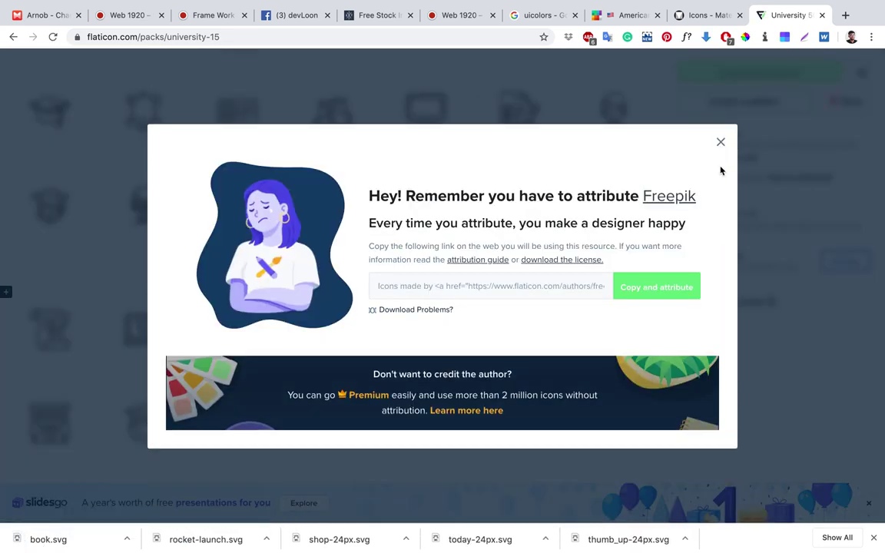
left_click(721, 142)
Download the Test checklist icon from the University pack as a free SVG and dismiss the attribution reminder.
scroll(473, 200, "up", 2)
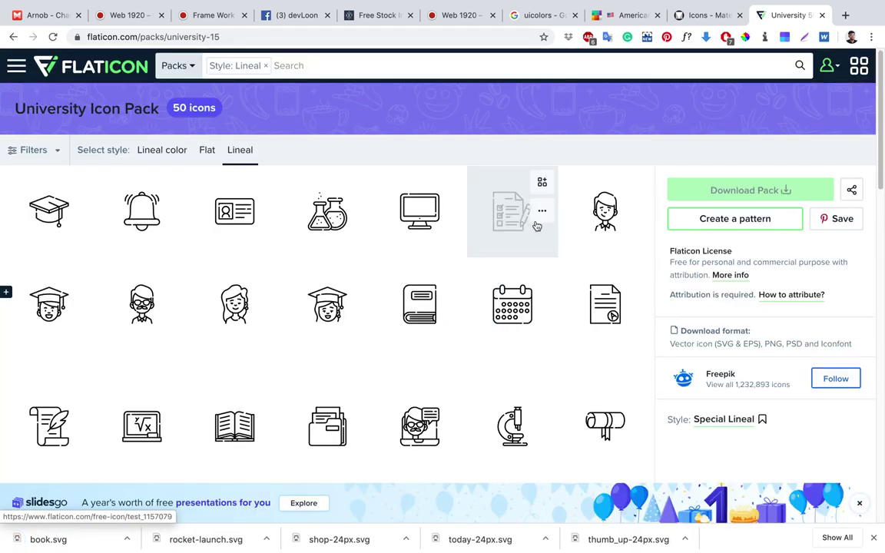
left_click(543, 212)
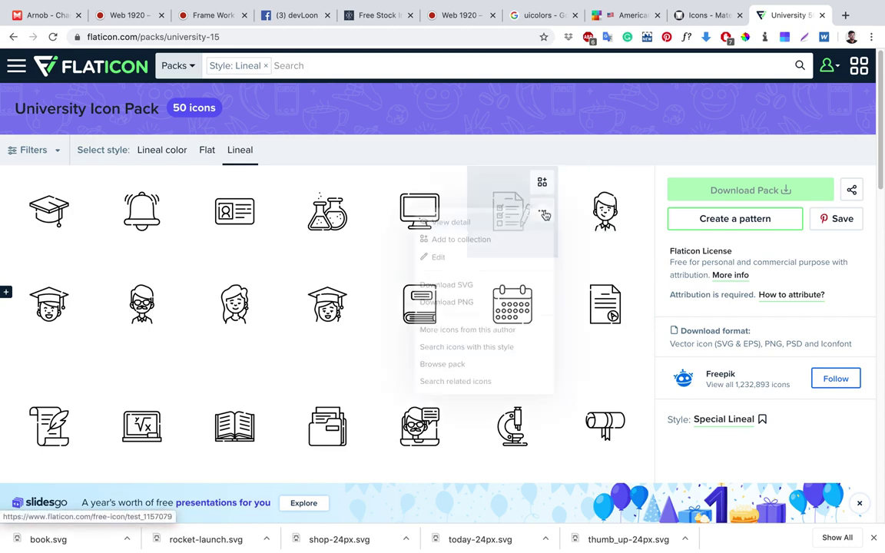
left_click(465, 296)
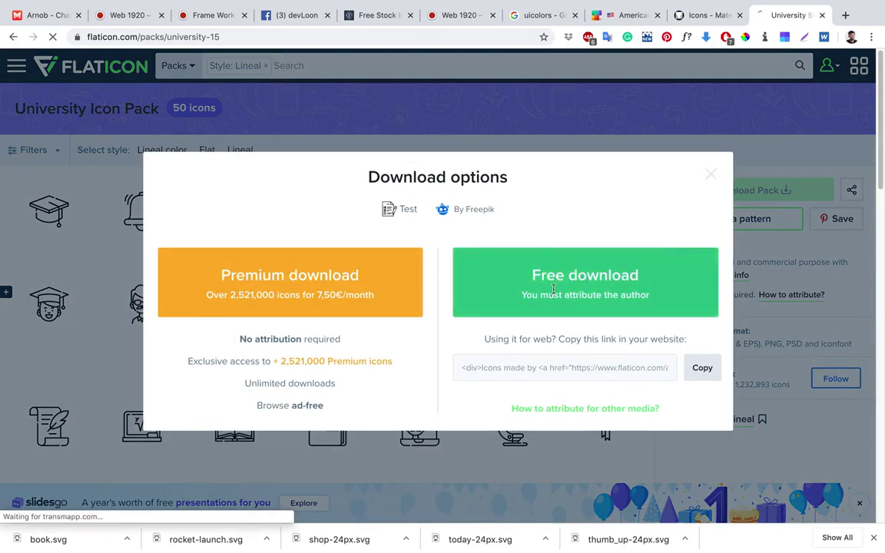
left_click(553, 291)
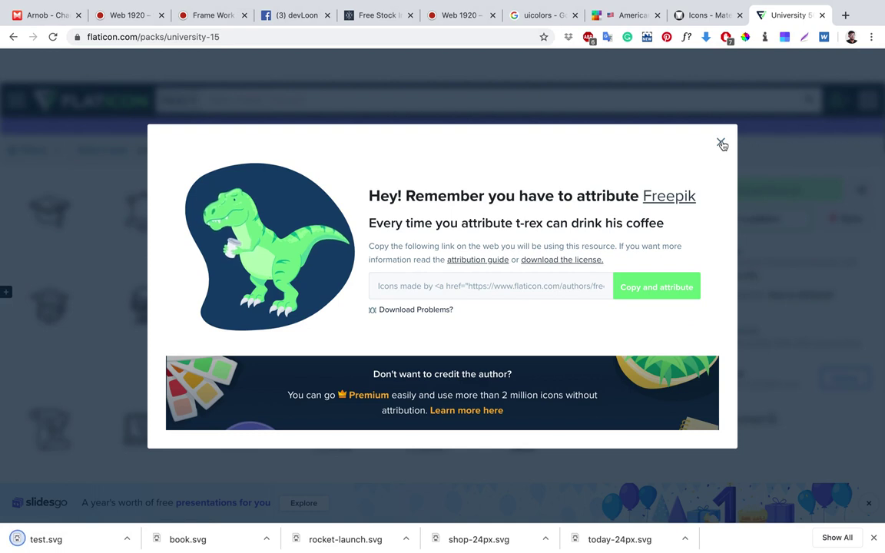
left_click(722, 143)
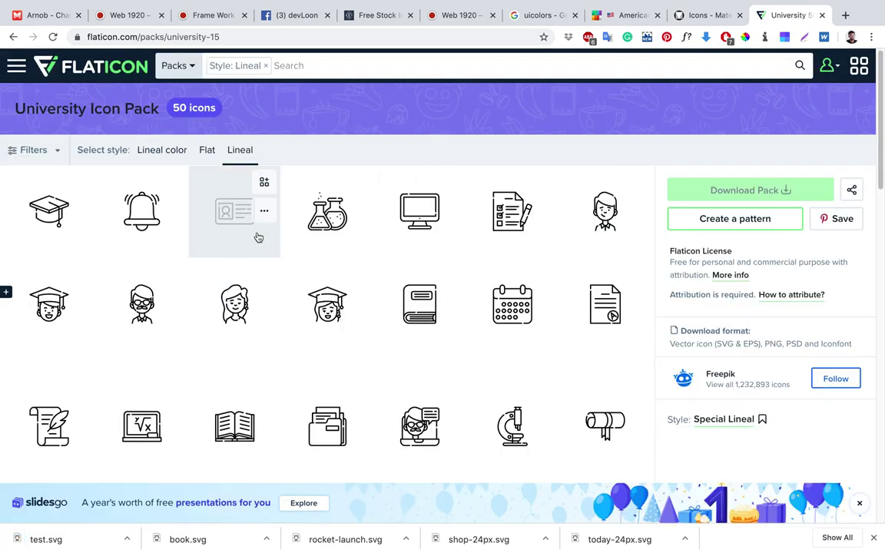
Download the graduation cap icon from the University pack as a free SVG and dismiss the attribution reminder.
left_click(81, 212)
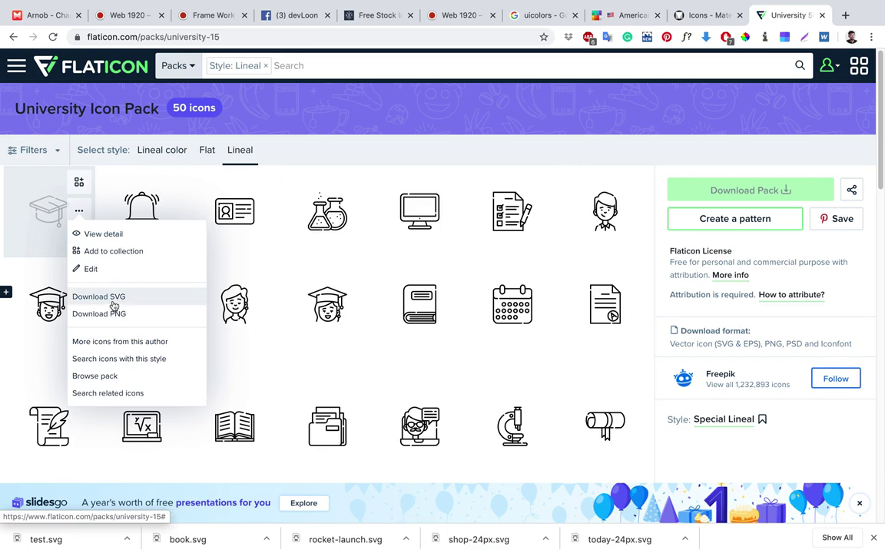
left_click(113, 303)
left_click(616, 295)
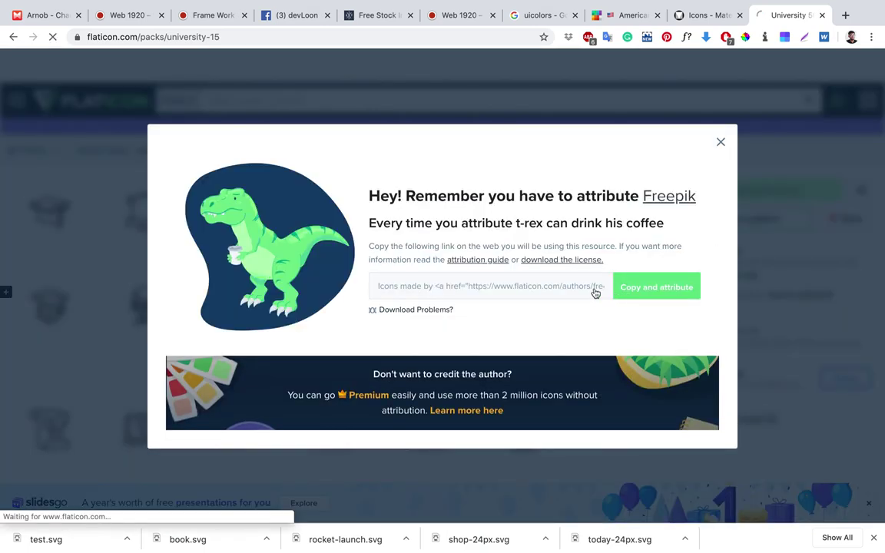
left_click(720, 143)
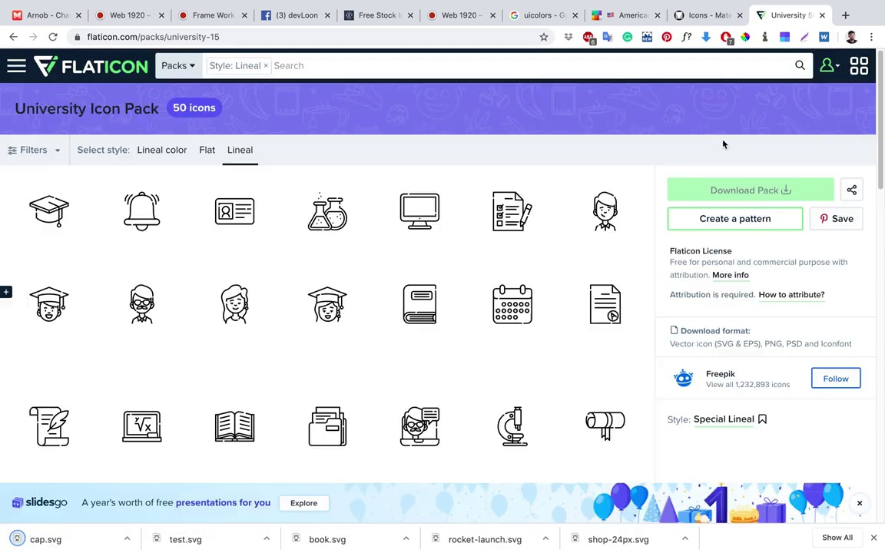
Download the Board icon with the square-root formula as a free SVG and dismiss the attribution reminder.
mouse_move(574, 304)
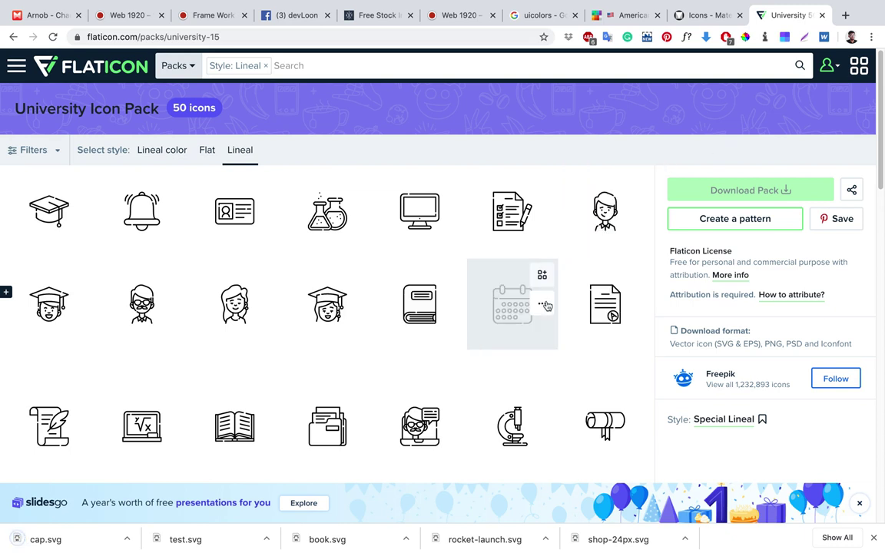
scroll(439, 340, "down", 2)
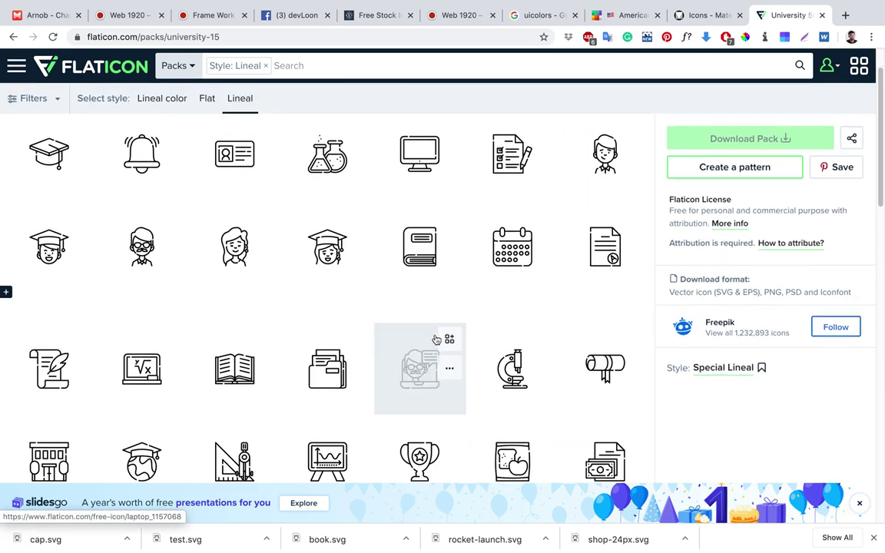
scroll(436, 340, "down", 1)
left_click(171, 347)
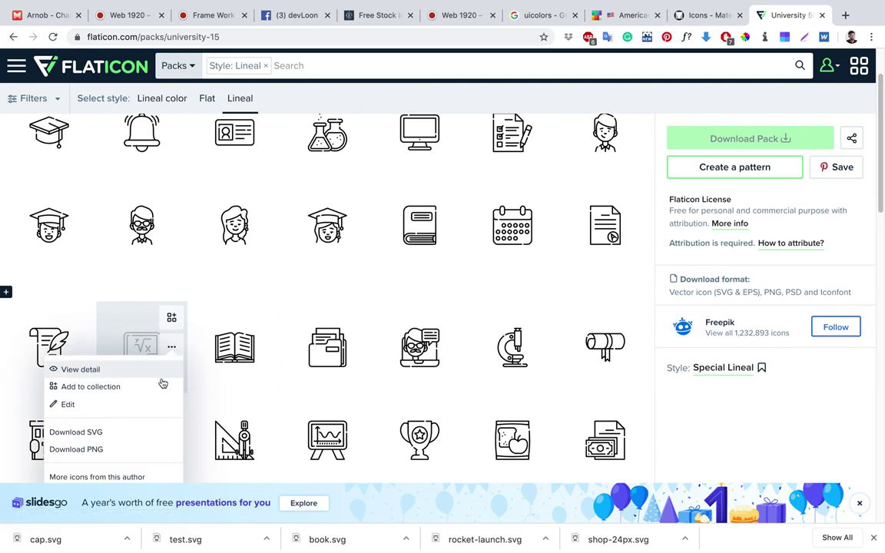
left_click(131, 434)
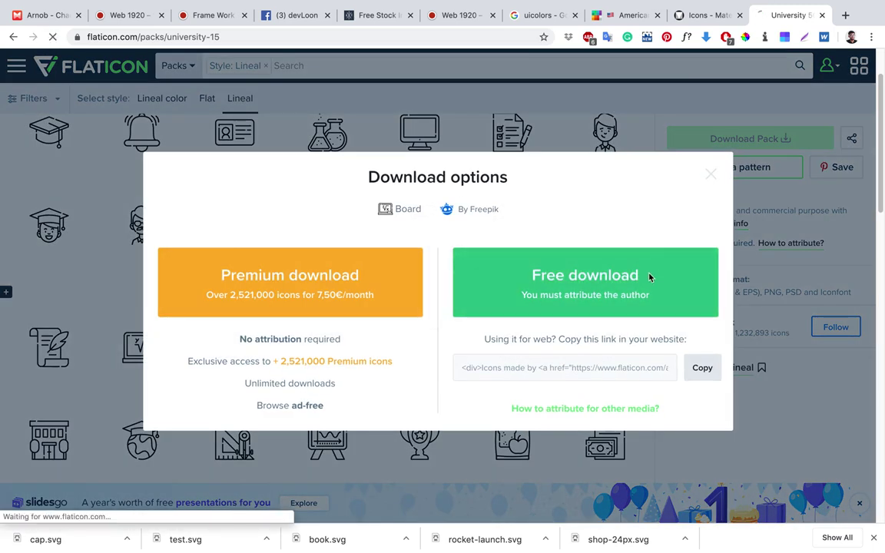
left_click(649, 277)
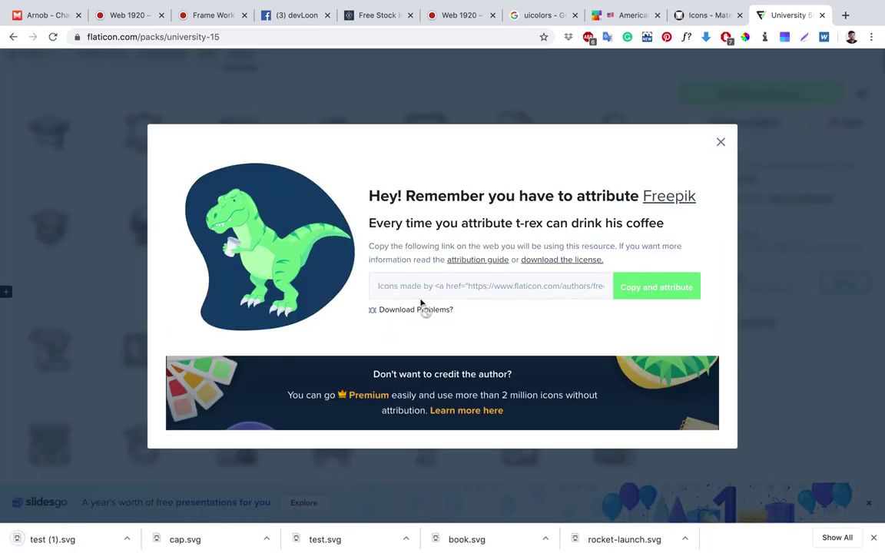
key("Escape")
Open the University pack's Card icon and preview its flat and lineal color variants.
scroll(421, 296, "up", 3)
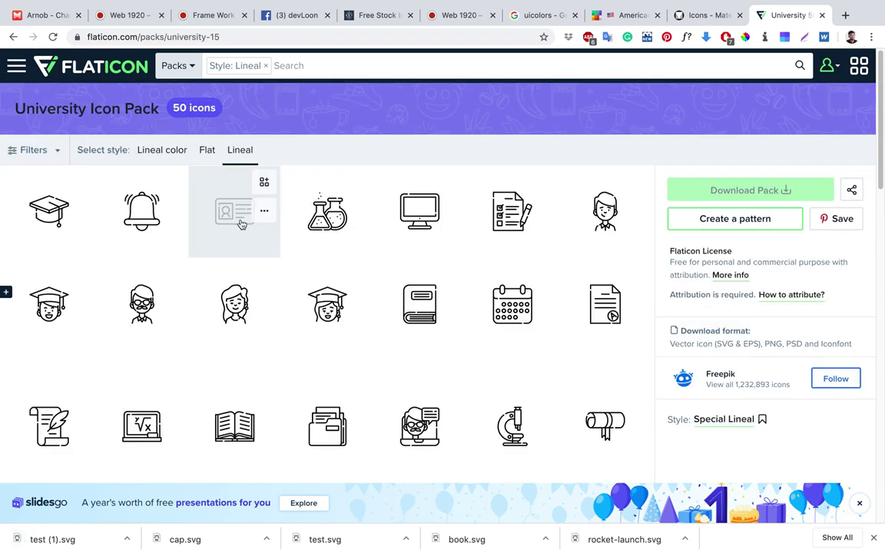
left_click(234, 218)
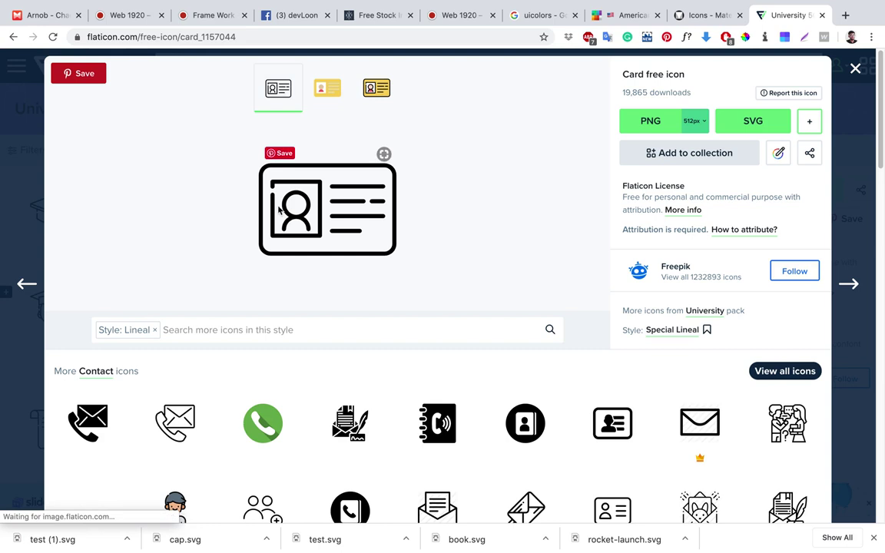
left_click(327, 88)
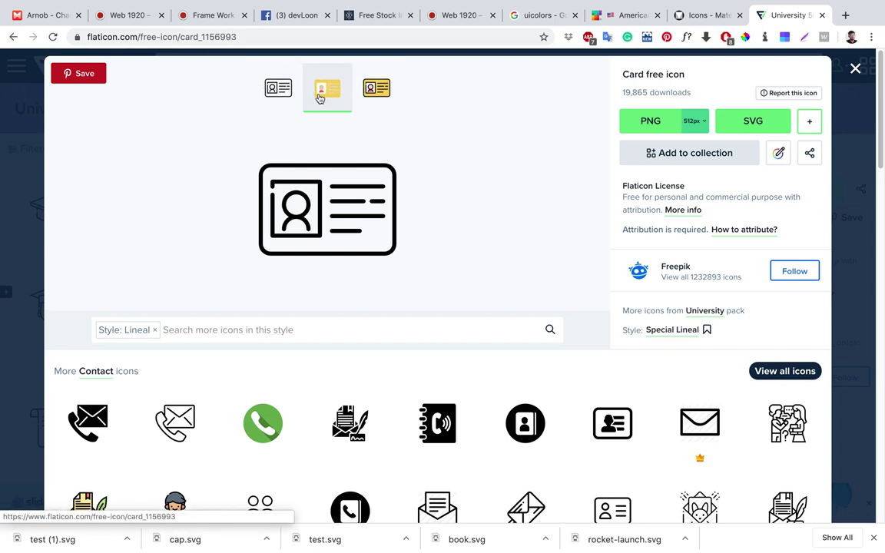
left_click(376, 89)
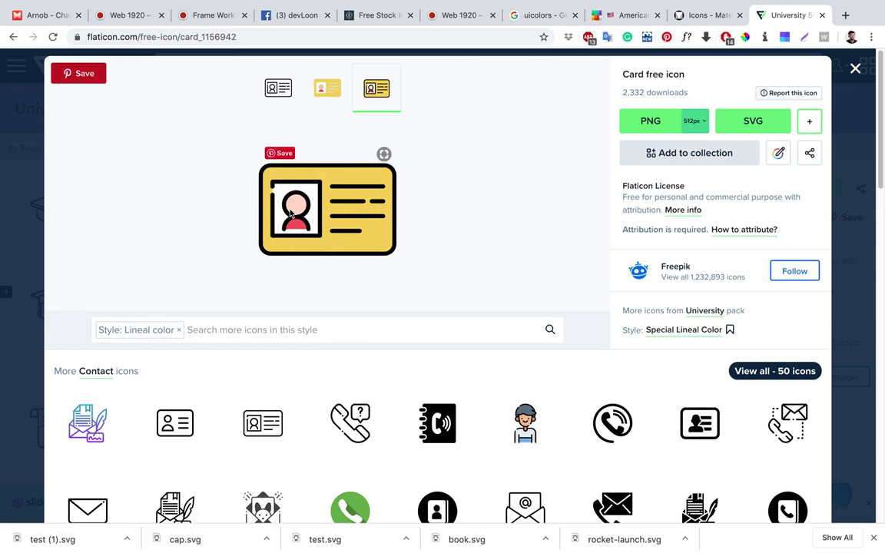
Browse the related icons on the Card icon's page, then open the outline Identification icon and look through its Basic Icons pack.
scroll(307, 215, "down", 12)
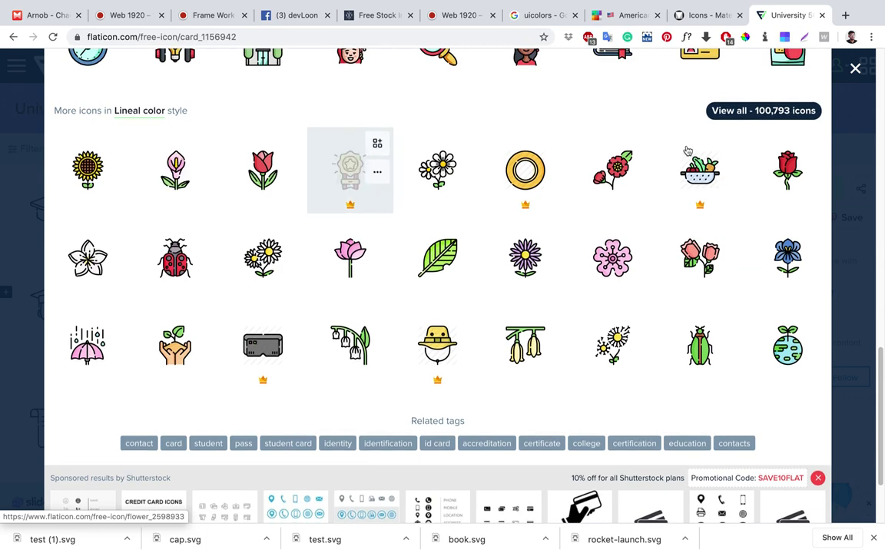
scroll(516, 194, "up", 5)
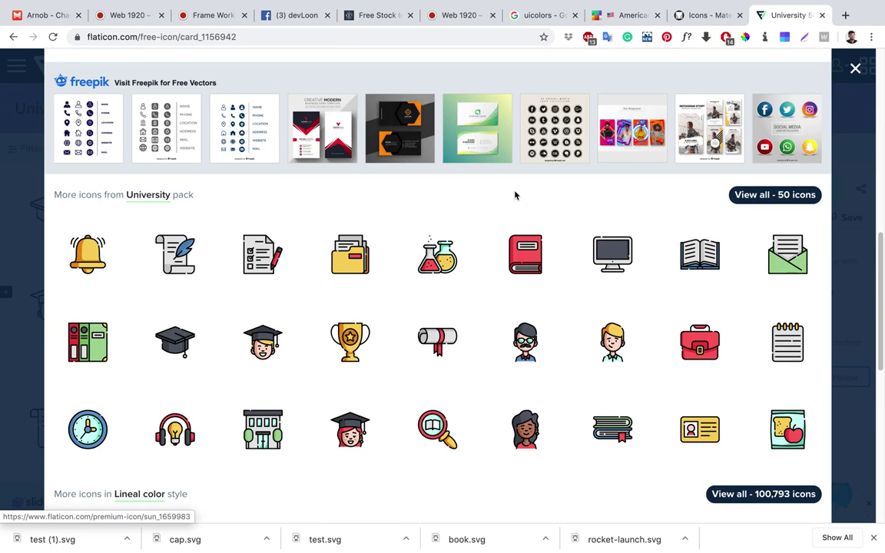
scroll(510, 191, "up", 10)
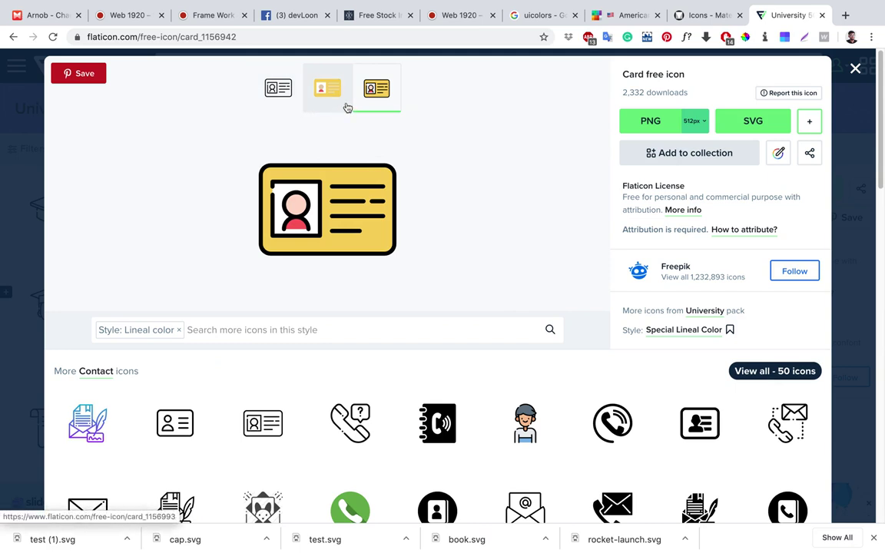
left_click(169, 431)
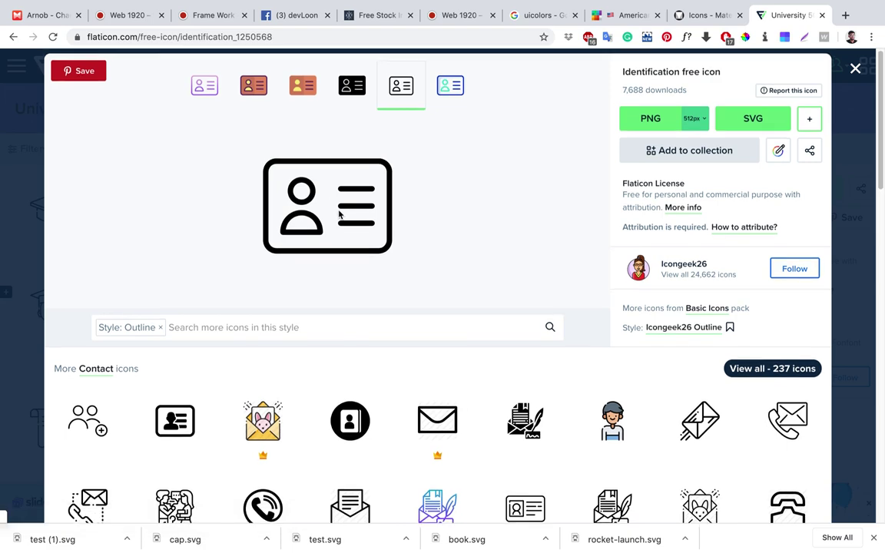
scroll(280, 176, "down", 10)
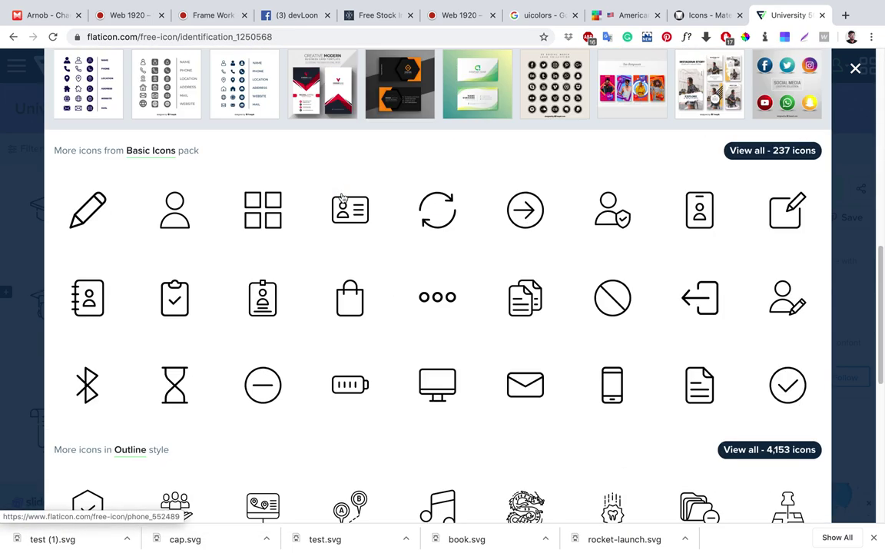
scroll(556, 297, "up", 2)
scroll(436, 273, "up", 6)
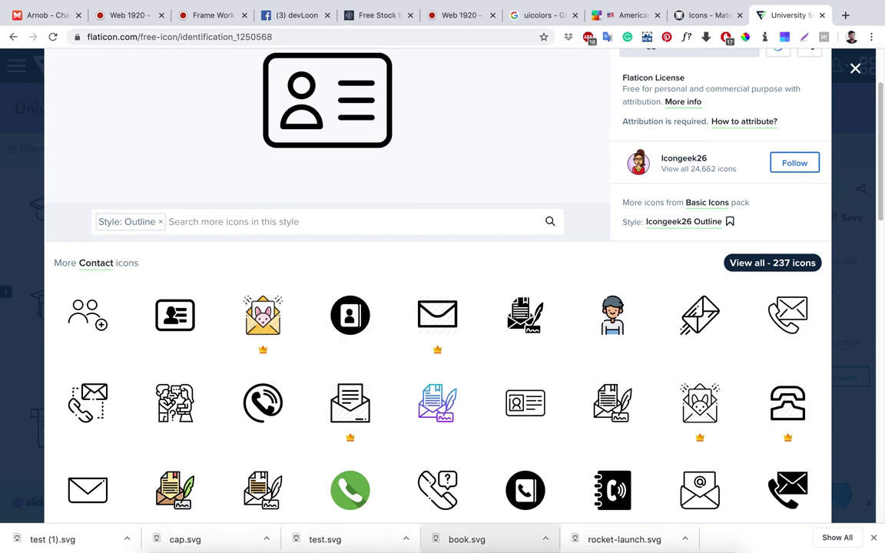
Switch to Adobe XD and move the calendar icon to the front of the icon row, beside the clock icon.
mouse_move(423, 537)
left_click(459, 527)
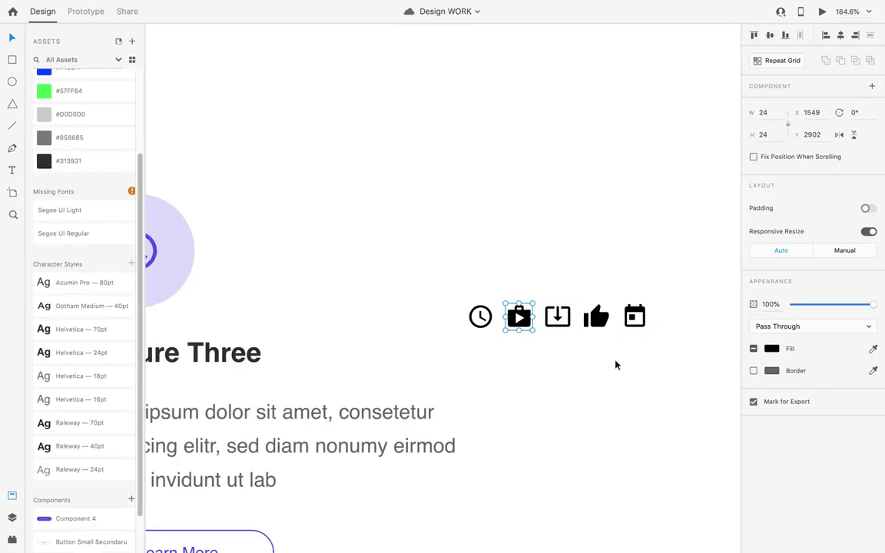
left_click(490, 322)
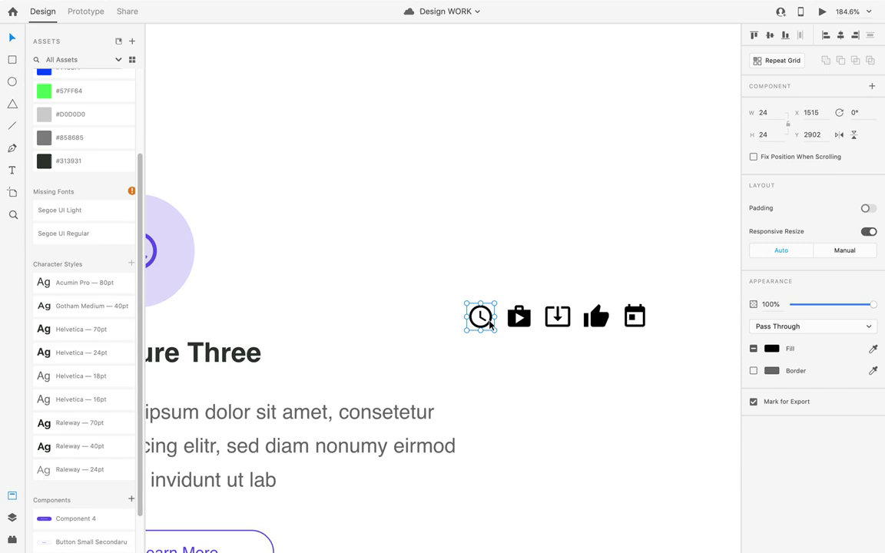
left_click(561, 323)
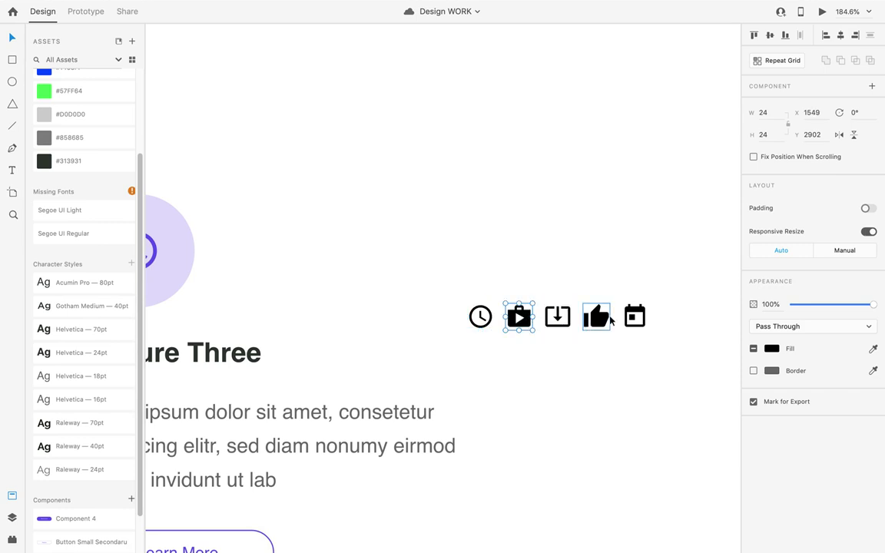
left_click(595, 357)
left_click(527, 344)
key("Escape")
left_click_drag(640, 308, 445, 315)
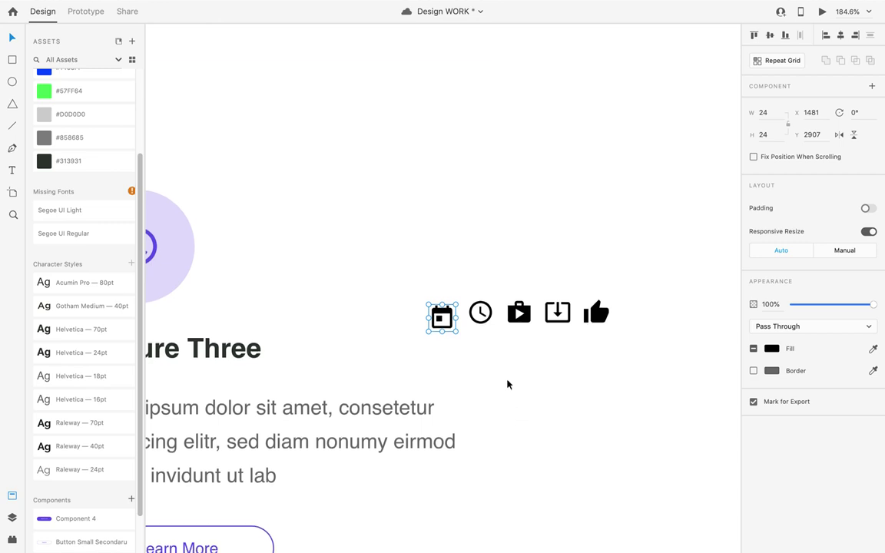
Review the landing page down to Our Outstanding Features, then reveal the downloaded test (1).svg in the Finder Downloads folder.
scroll(507, 384, "down", 5)
scroll(504, 386, "down", 5)
scroll(496, 430, "up", 5)
scroll(365, 361, "up", 2)
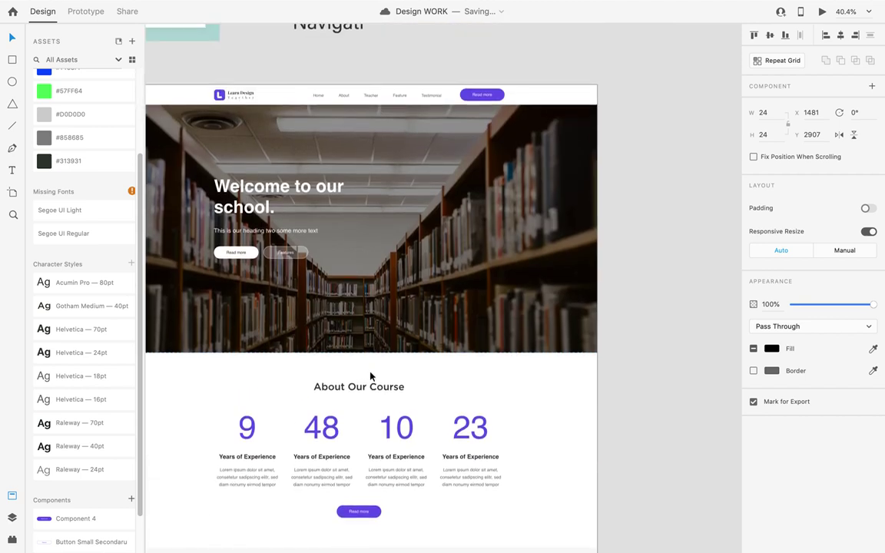
scroll(370, 376, "down", 8)
scroll(377, 367, "down", 4)
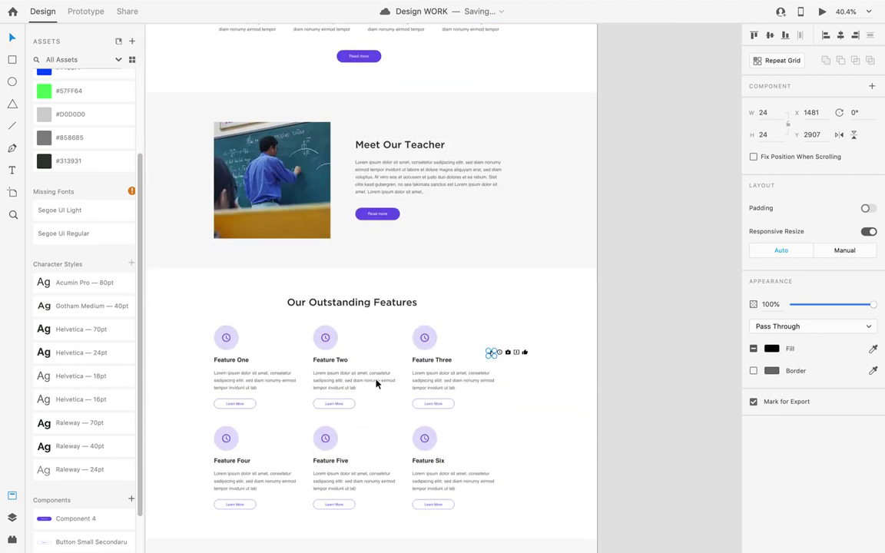
left_click(330, 530)
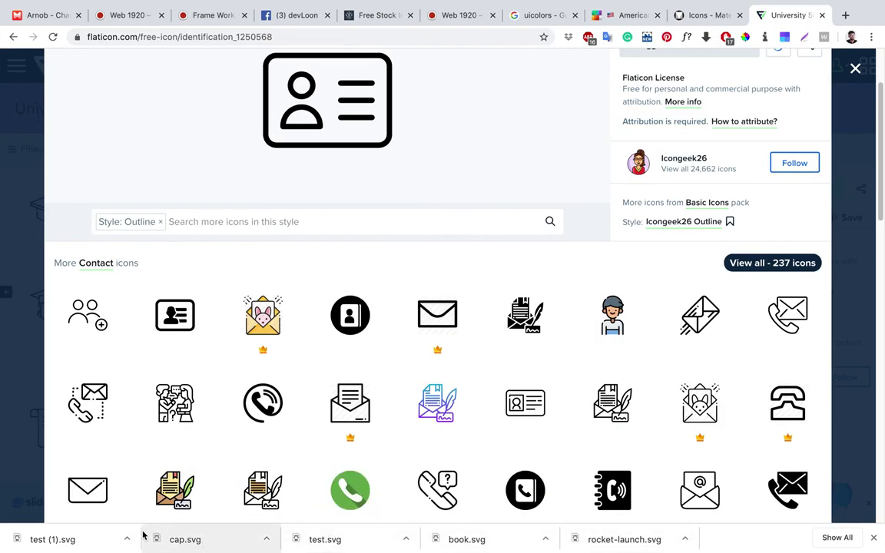
left_click(126, 538)
left_click(161, 521)
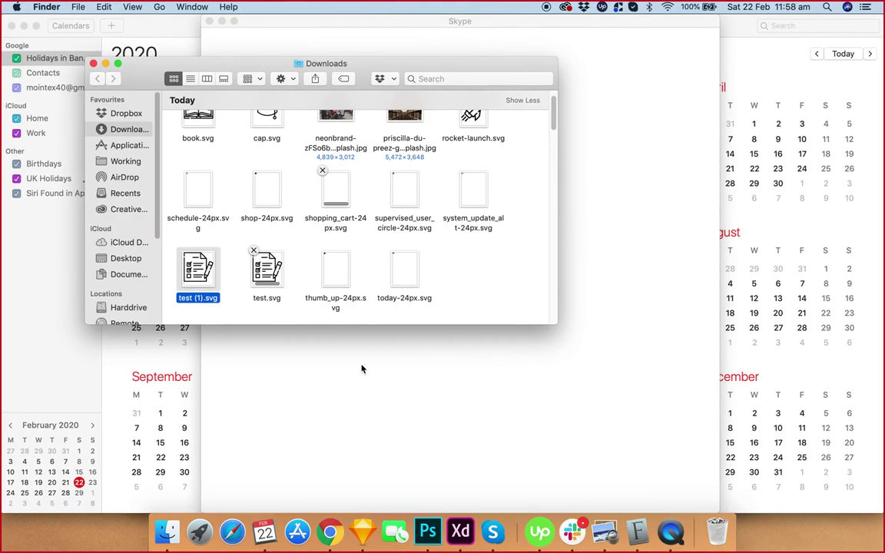
Copy book.svg, cap.svg, rocket-launch.svg and test.svg from Downloads and paste them into the Adobe XD design.
left_click(495, 239)
scroll(390, 179, "up", 1)
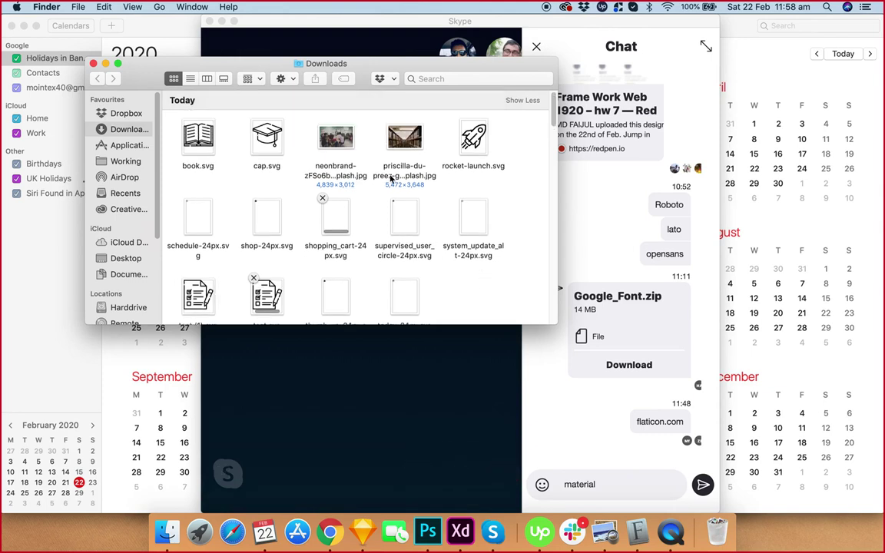
left_click(269, 142)
left_click(217, 131, "super")
left_click(476, 142, "super")
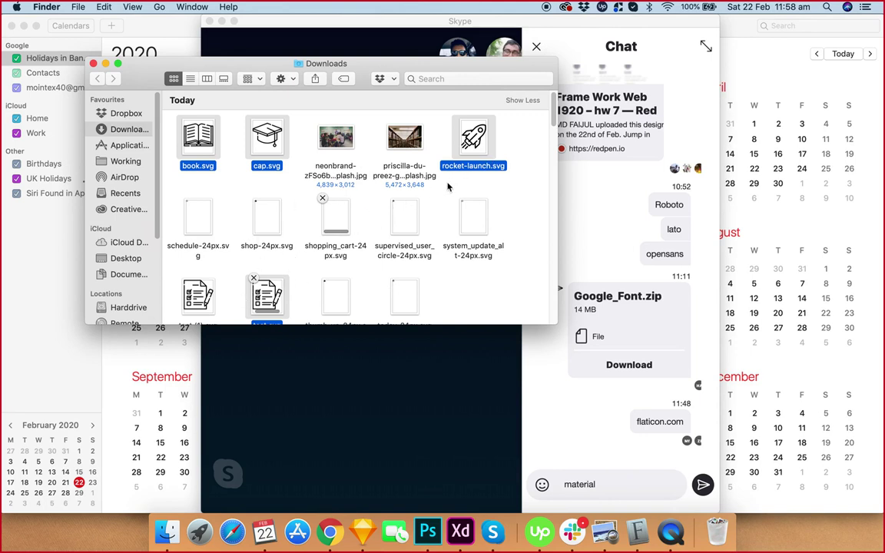
left_click(361, 531)
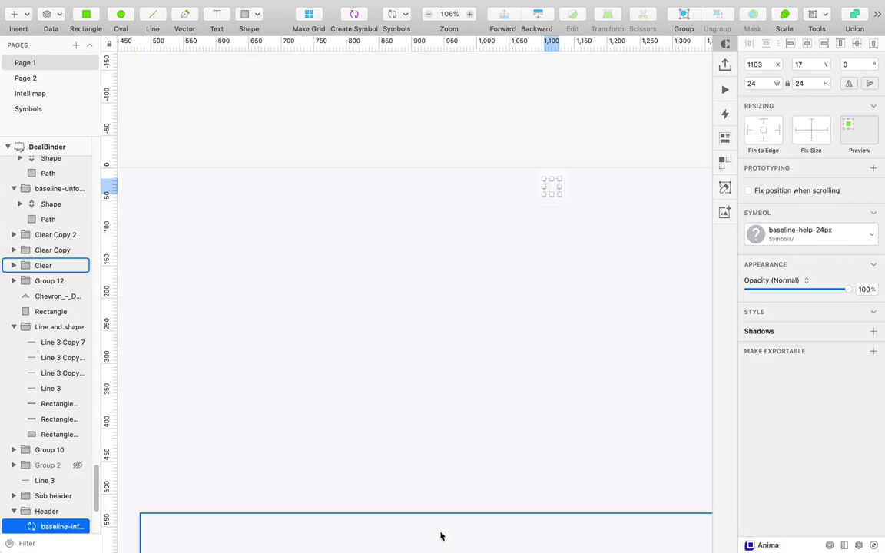
left_click(462, 530)
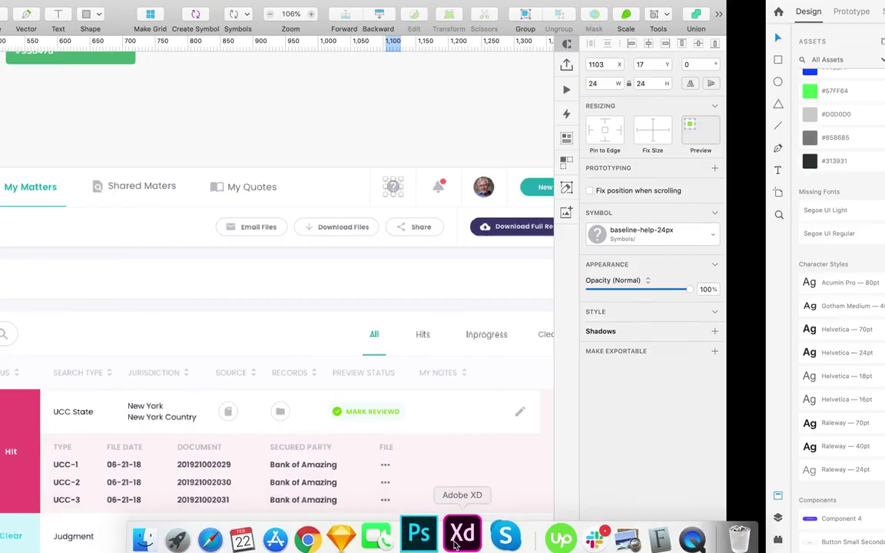
key("super+v")
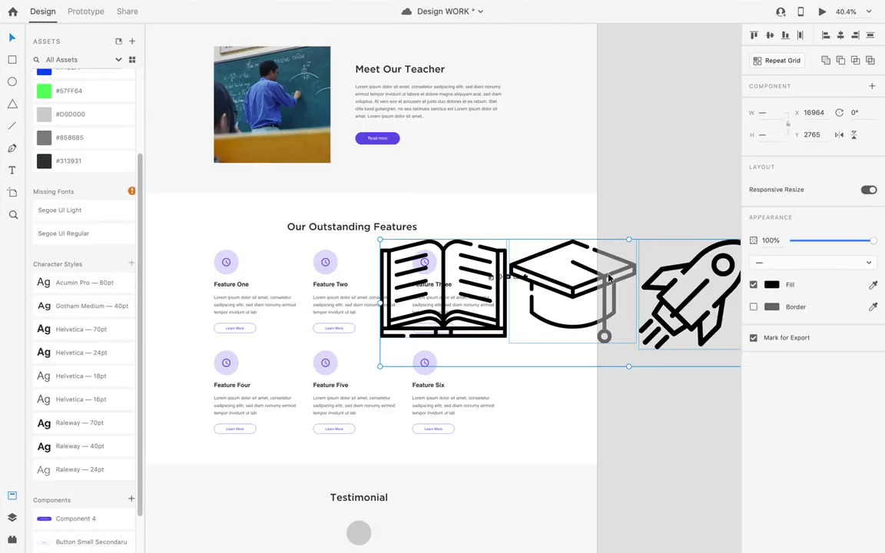
Spread the pasted book, graduation cap, checklist and rocket icons apart on the empty canvas beside the landing page artboard.
scroll(605, 285, "down", 3)
scroll(492, 290, "right", 1)
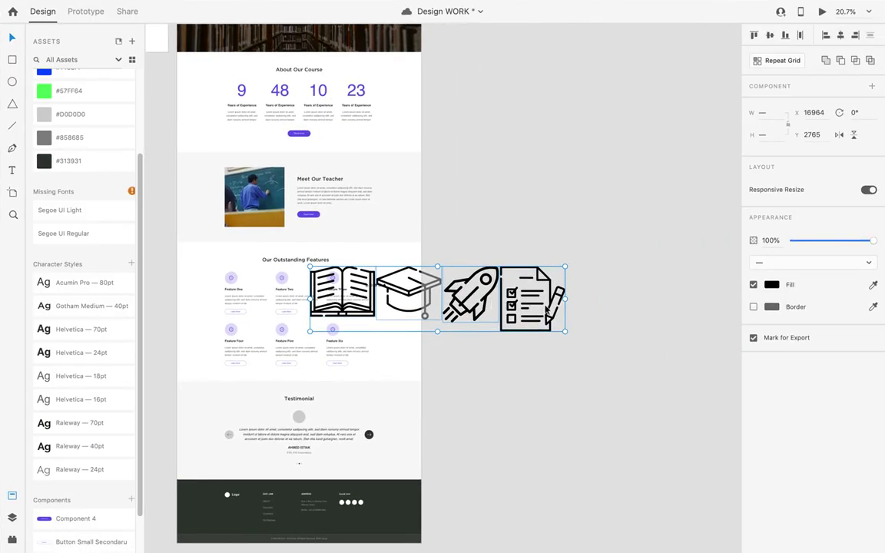
left_click_drag(695, 282, 563, 306)
left_click_drag(370, 312, 636, 251)
left_click_drag(413, 292, 576, 384)
left_click(559, 307)
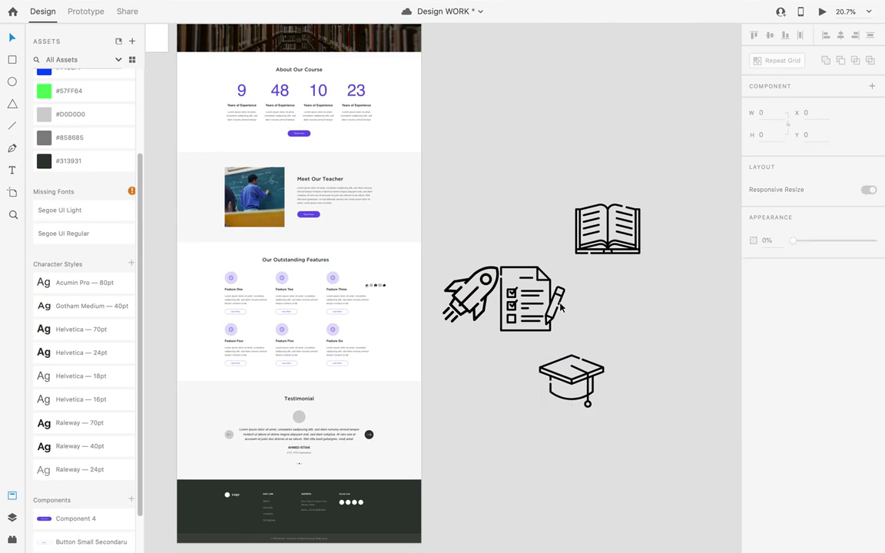
left_click_drag(561, 307, 647, 297)
left_click_drag(471, 311, 503, 315)
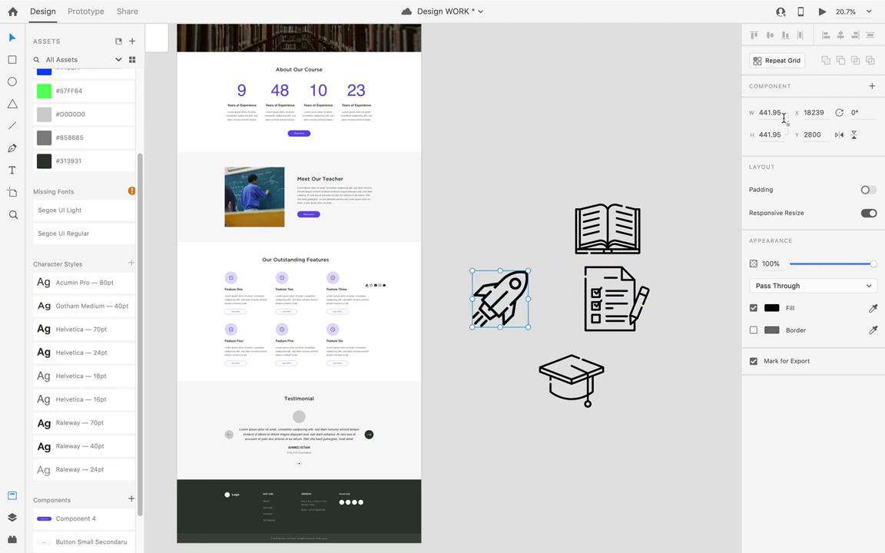
Check the dimensions of the graduation cap and book icons on the canvas.
scroll(243, 304, "up", 5)
scroll(236, 267, "down", 5)
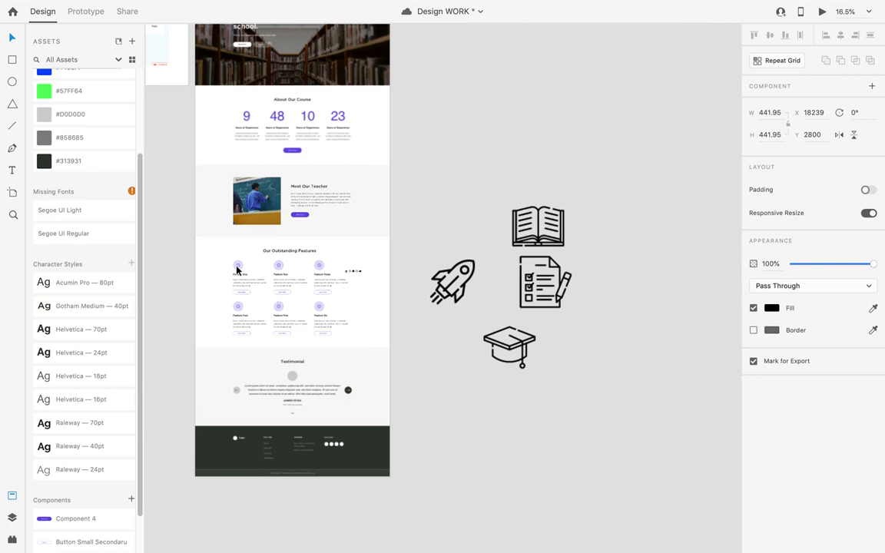
scroll(581, 272, "up", 2)
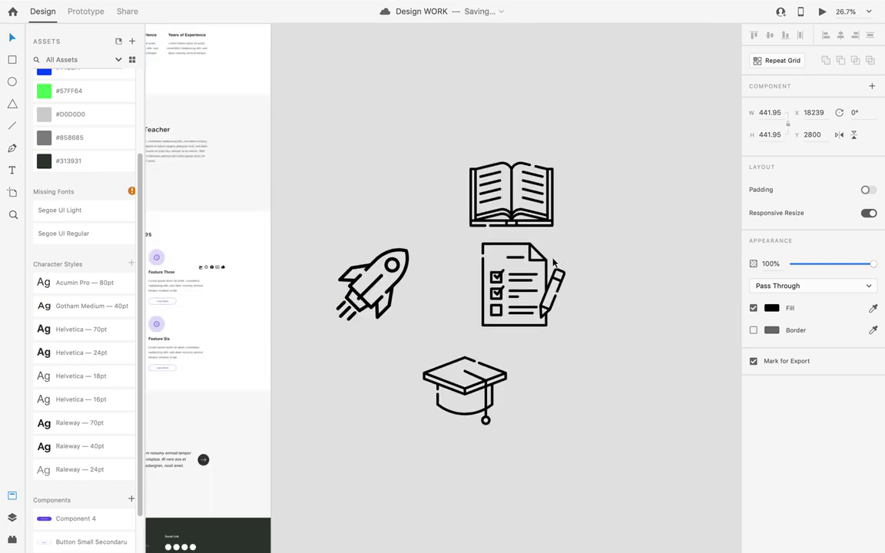
left_click(501, 370)
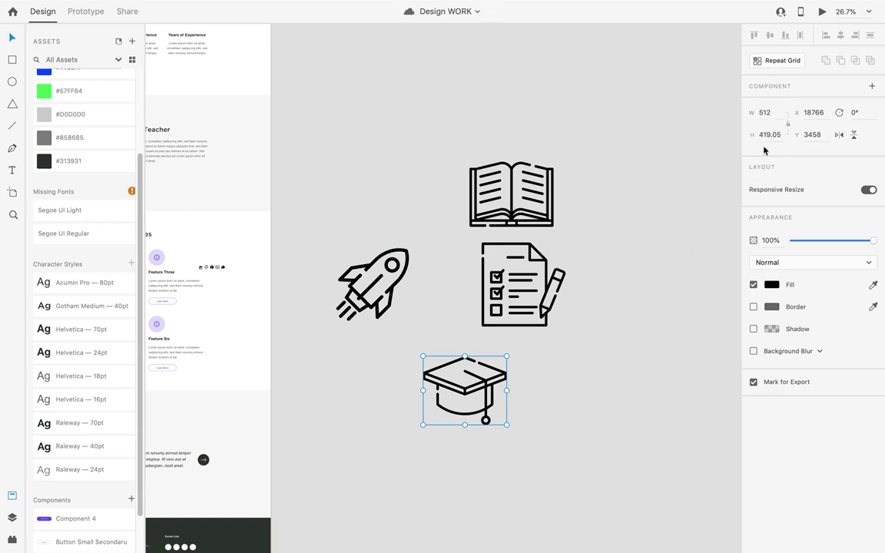
left_click(551, 194)
Try setting the book icon's height to 51, undo it and reopen the height for editing.
left_click(788, 123)
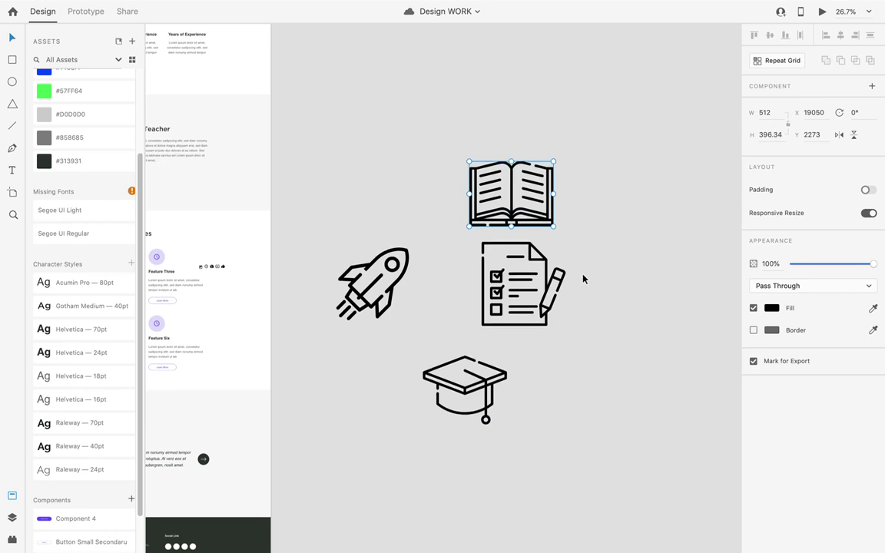
left_click(782, 136)
type("51")
key("Return")
key("ctrl+z")
left_click(783, 135)
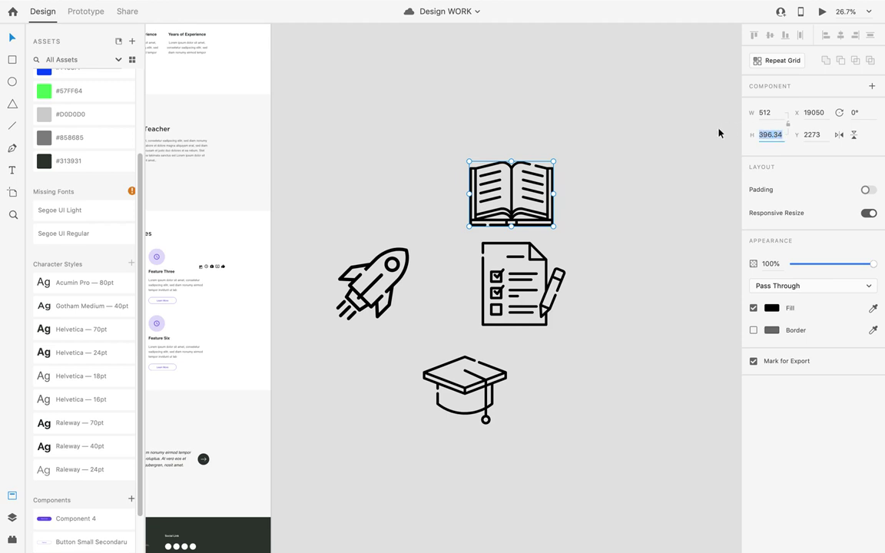